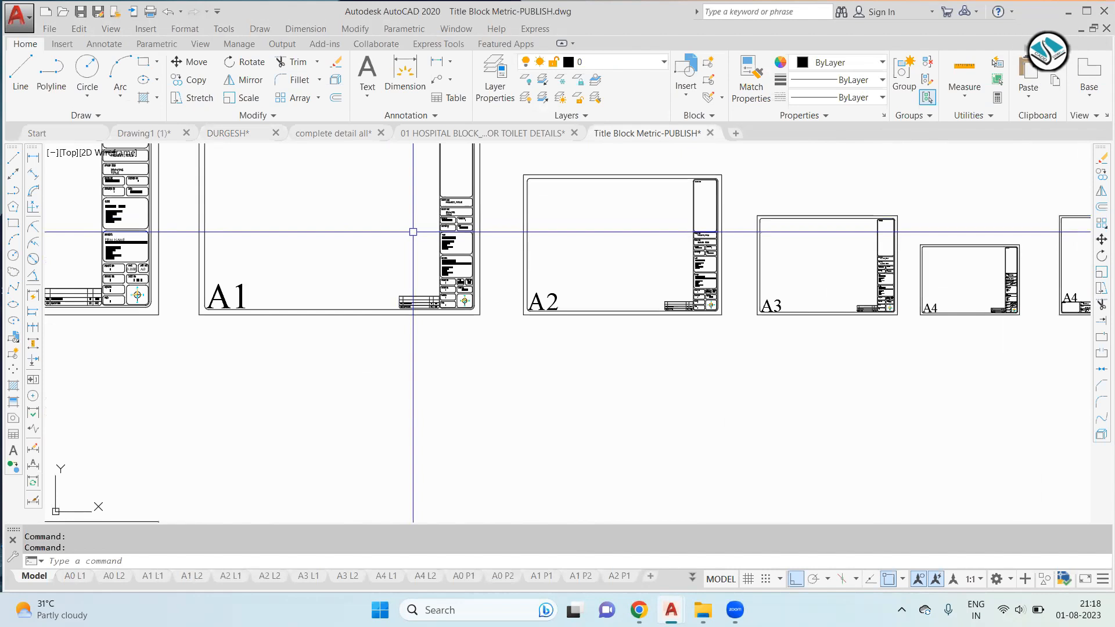
Step: Examine the landscape and portrait title block sheets of the different paper sizes in the metric title block drawing
{"action": "middle_click_drag", "start_coordinate": [339, 292], "coordinate": [236, 252]}
{"action": "scroll", "coordinate": [589, 277], "scroll_direction": "down", "scroll_amount": 1}
{"action": "scroll", "coordinate": [305, 261], "scroll_direction": "up", "scroll_amount": 1}
{"action": "scroll", "coordinate": [235, 266], "scroll_direction": "up", "scroll_amount": 1}
{"action": "scroll", "coordinate": [354, 274], "scroll_direction": "down", "scroll_amount": 1}
{"action": "scroll", "coordinate": [292, 211], "scroll_direction": "down", "scroll_amount": 2}
{"action": "scroll", "coordinate": [528, 468], "scroll_direction": "up", "scroll_amount": 3}
{"action": "scroll", "coordinate": [821, 316], "scroll_direction": "down", "scroll_amount": 2}
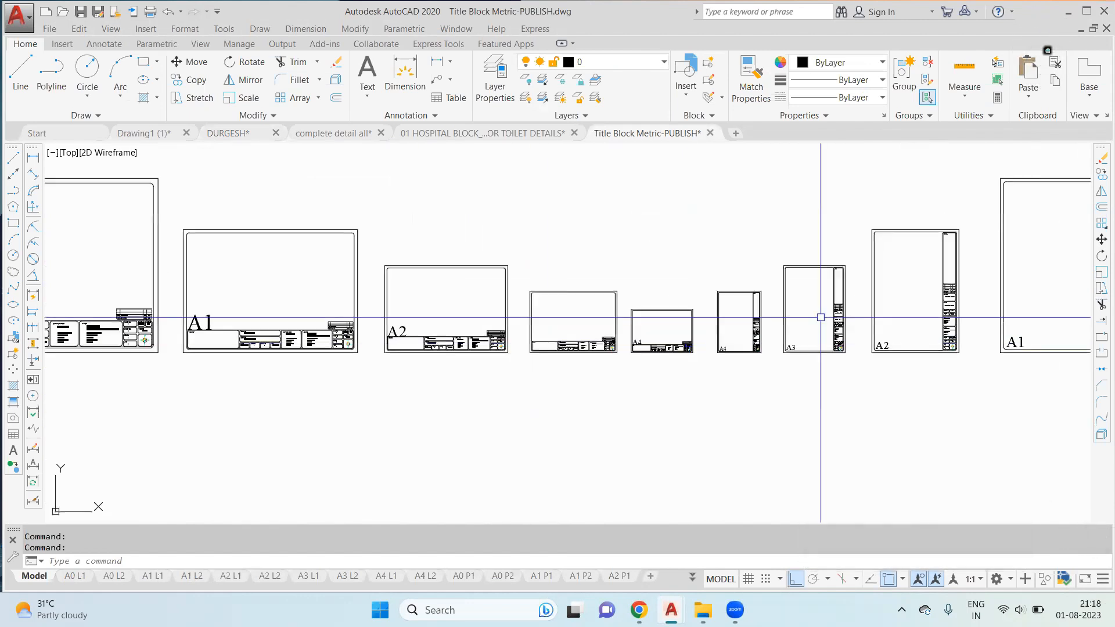
{"action": "scroll", "coordinate": [692, 366], "scroll_direction": "down", "scroll_amount": 1}
Step: Switch to the DURGESH drawing and examine the title block's text fields on the ground floor plan sheet
{"action": "left_click", "coordinate": [225, 134]}
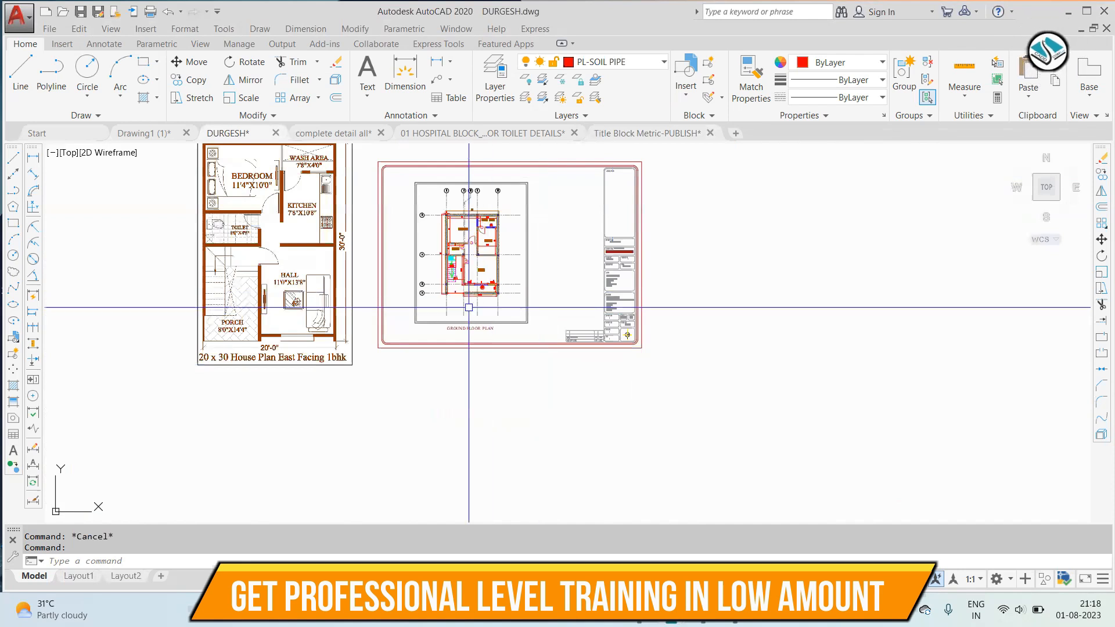
{"action": "scroll", "coordinate": [468, 308], "scroll_direction": "up", "scroll_amount": 3}
{"action": "scroll", "coordinate": [525, 344], "scroll_direction": "down", "scroll_amount": 2}
{"action": "middle_click_drag", "start_coordinate": [766, 227], "coordinate": [715, 286]}
{"action": "scroll", "coordinate": [705, 286], "scroll_direction": "up", "scroll_amount": 4}
{"action": "middle_click_drag", "start_coordinate": [645, 229], "coordinate": [622, 337]}
{"action": "middle_click_drag", "start_coordinate": [641, 206], "coordinate": [606, 344]}
{"action": "middle_click_drag", "start_coordinate": [590, 478], "coordinate": [602, 205]}
{"action": "scroll", "coordinate": [611, 303], "scroll_direction": "up", "scroll_amount": 4}
{"action": "middle_click_drag", "start_coordinate": [657, 393], "coordinate": [676, 249]}
{"action": "middle_click_drag", "start_coordinate": [606, 259], "coordinate": [617, 170]}
{"action": "middle_click_drag", "start_coordinate": [630, 284], "coordinate": [631, 208]}
{"action": "middle_click_drag", "start_coordinate": [680, 380], "coordinate": [680, 282]}
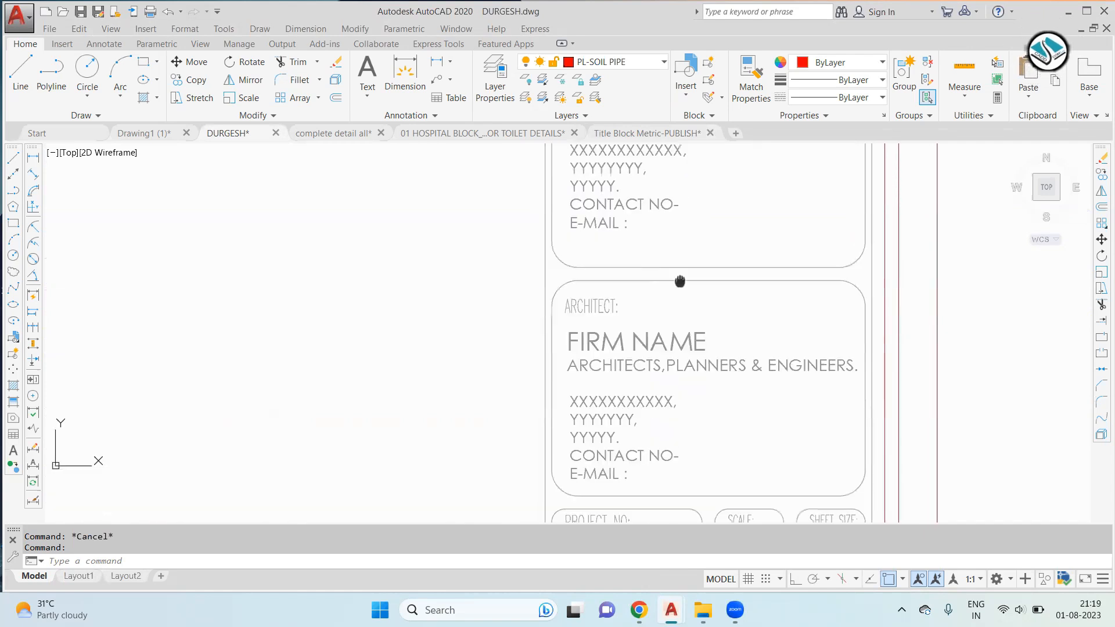
{"action": "scroll", "coordinate": [680, 282], "scroll_direction": "down", "scroll_amount": 4}
{"action": "scroll", "coordinate": [466, 420], "scroll_direction": "down", "scroll_amount": 4}
{"action": "middle_click_drag", "start_coordinate": [446, 253], "coordinate": [492, 316]}
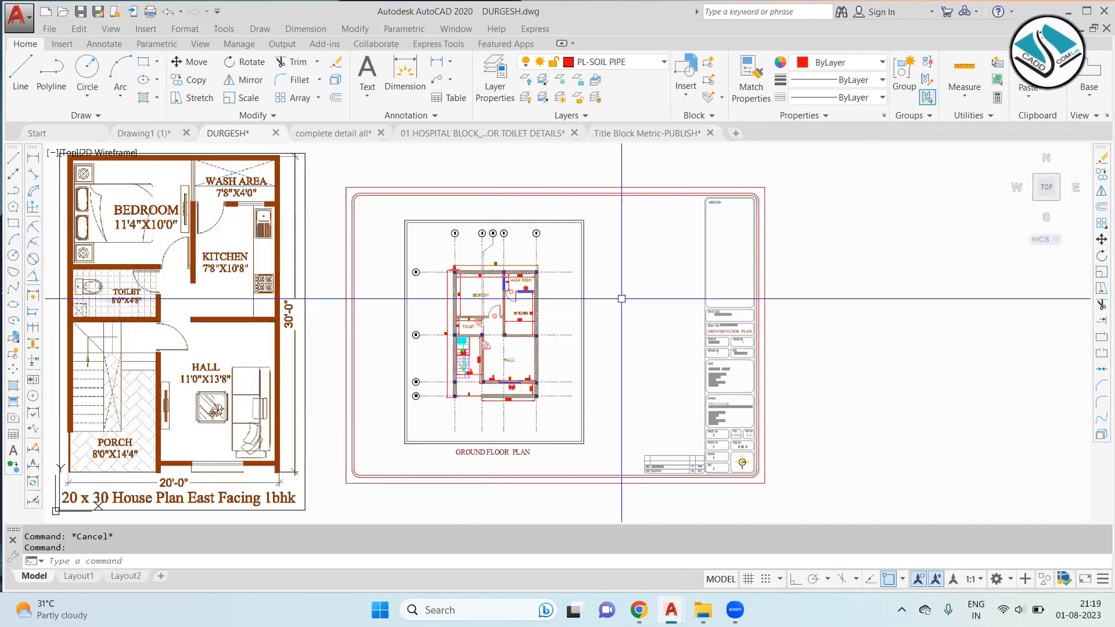
Step: Copy the whole ground floor plan sheet with its title block to the empty area beside the original
{"action": "middle_click_drag", "start_coordinate": [414, 259], "coordinate": [559, 269]}
{"action": "middle_click_drag", "start_coordinate": [622, 304], "coordinate": [552, 296]}
{"action": "scroll", "coordinate": [693, 242], "scroll_direction": "down", "scroll_amount": 1}
{"action": "left_click", "coordinate": [846, 182]}
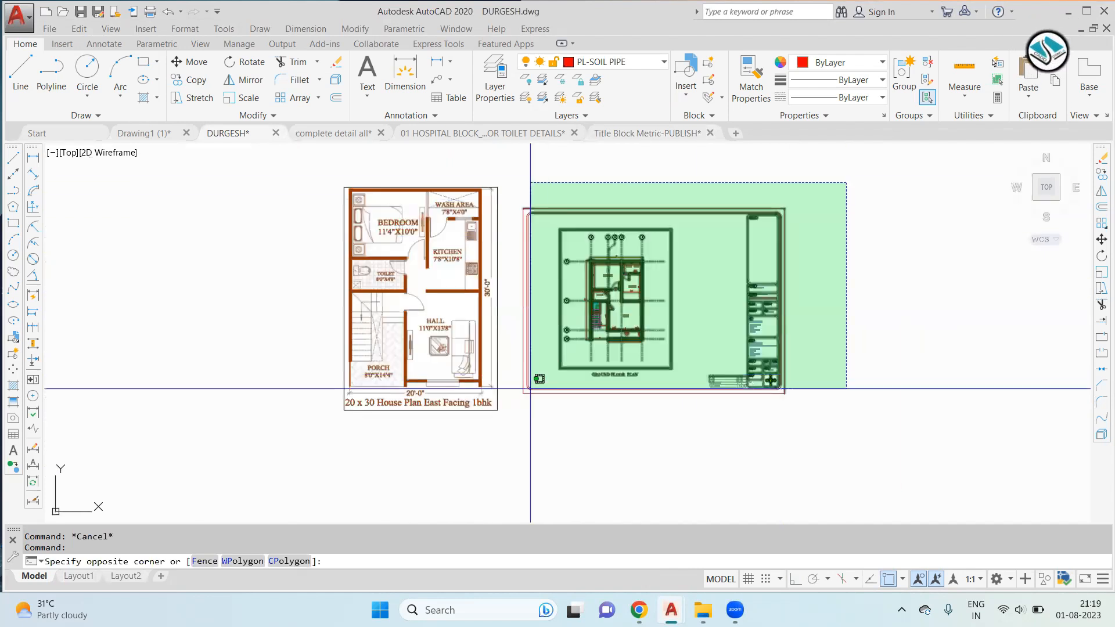
{"action": "left_click", "coordinate": [518, 405]}
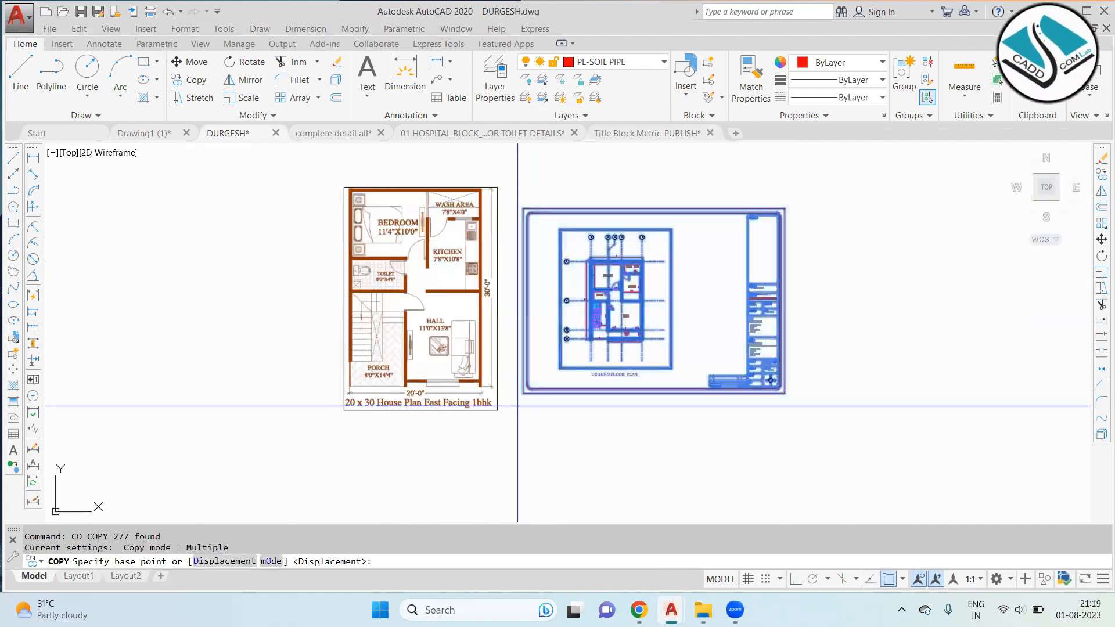
{"action": "left_click", "coordinate": [591, 338]}
{"action": "middle_click_drag", "start_coordinate": [760, 324], "coordinate": [536, 349]}
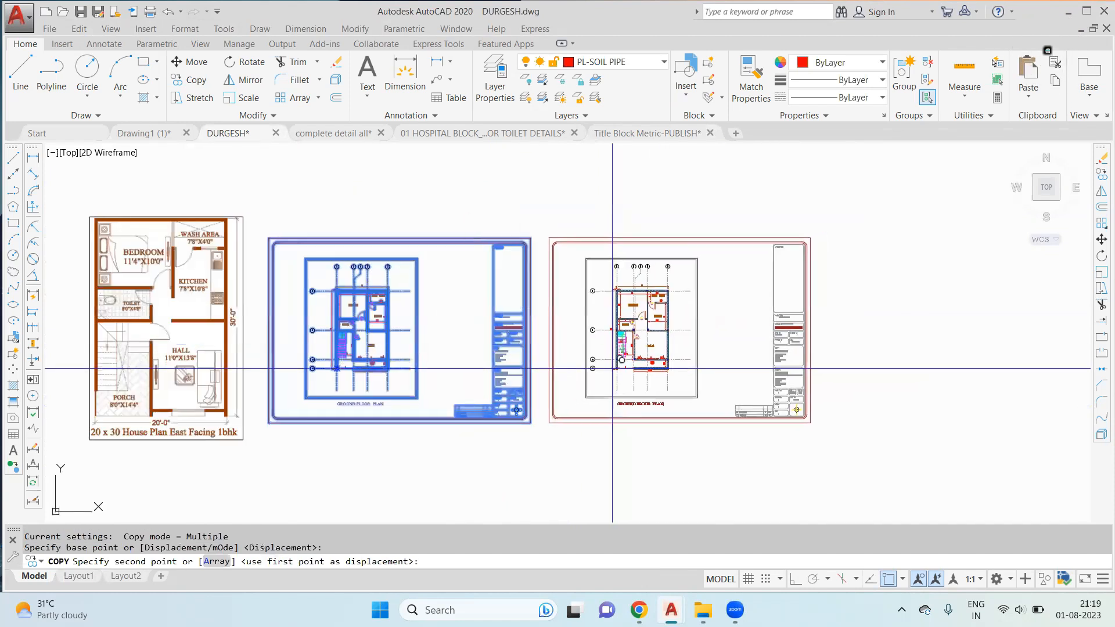
{"action": "left_click", "coordinate": [612, 368]}
{"action": "key", "text": "Escape"}
{"action": "scroll", "coordinate": [642, 406], "scroll_direction": "up", "scroll_amount": 4}
{"action": "scroll", "coordinate": [771, 298], "scroll_direction": "down", "scroll_amount": 2}
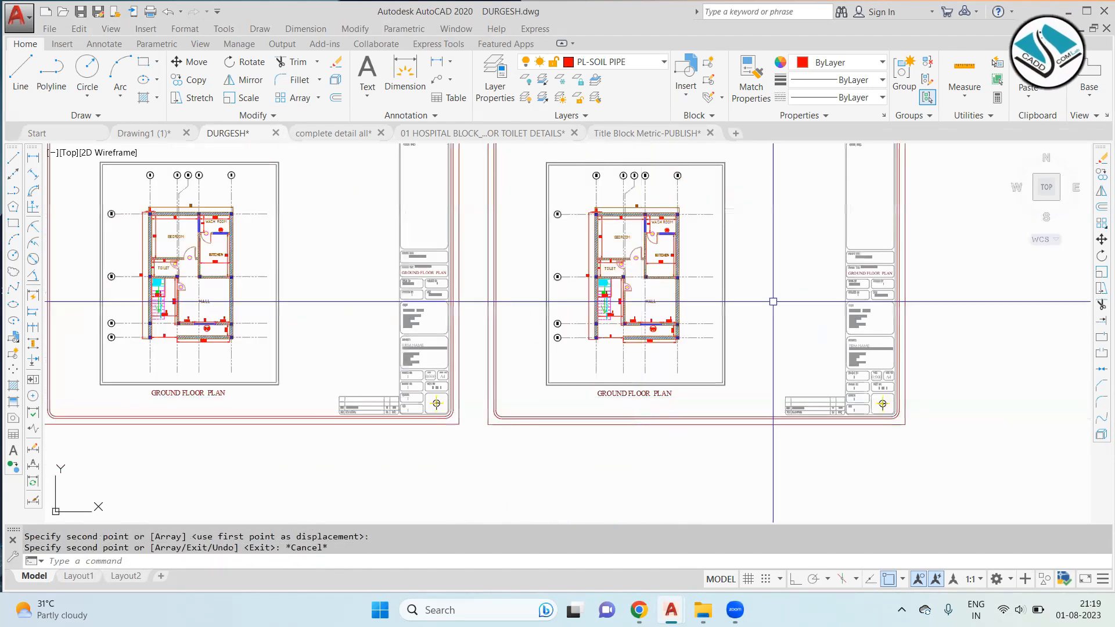
{"action": "scroll", "coordinate": [634, 362], "scroll_direction": "down", "scroll_amount": 2}
Step: Erase the duplicate ground floor plan sheet beside the original
{"action": "left_click", "coordinate": [838, 166]}
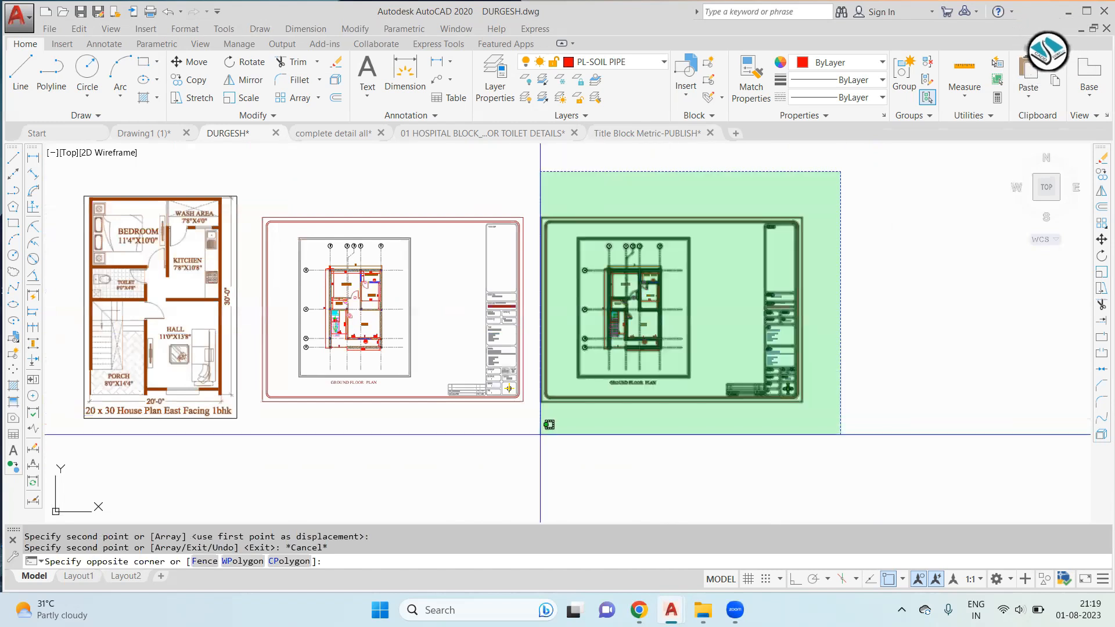
{"action": "left_click", "coordinate": [569, 399]}
{"action": "type", "text": "E"}
{"action": "key", "text": "Return"}
Step: Move the D05 door tag between the wash room and kitchen down into the door swing
{"action": "scroll", "coordinate": [498, 232], "scroll_direction": "up", "scroll_amount": 8}
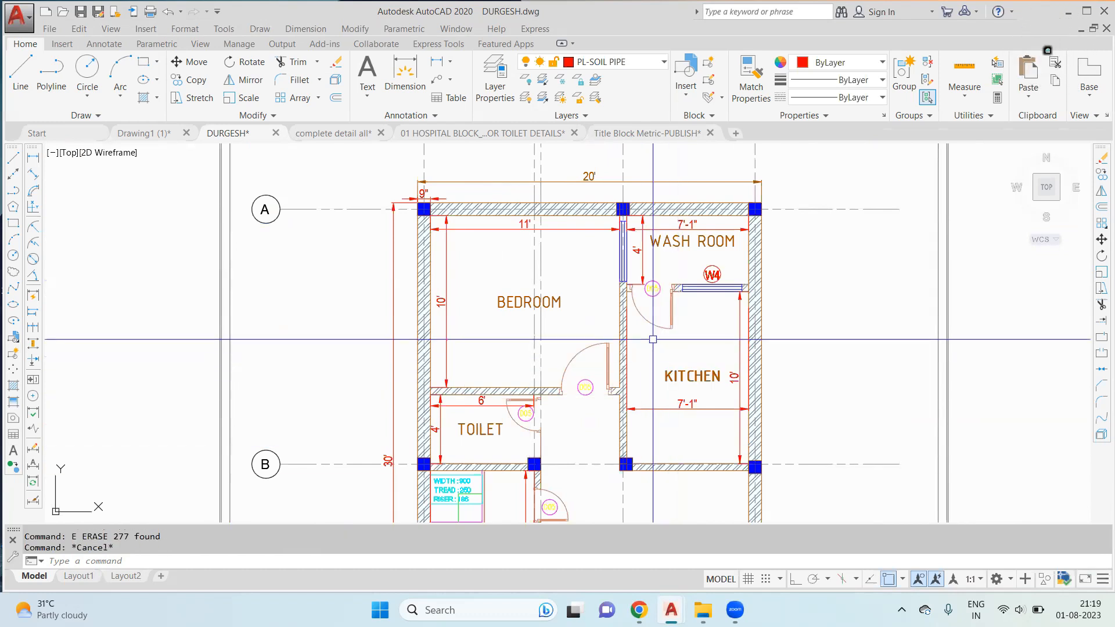
{"action": "scroll", "coordinate": [629, 319], "scroll_direction": "up", "scroll_amount": 5}
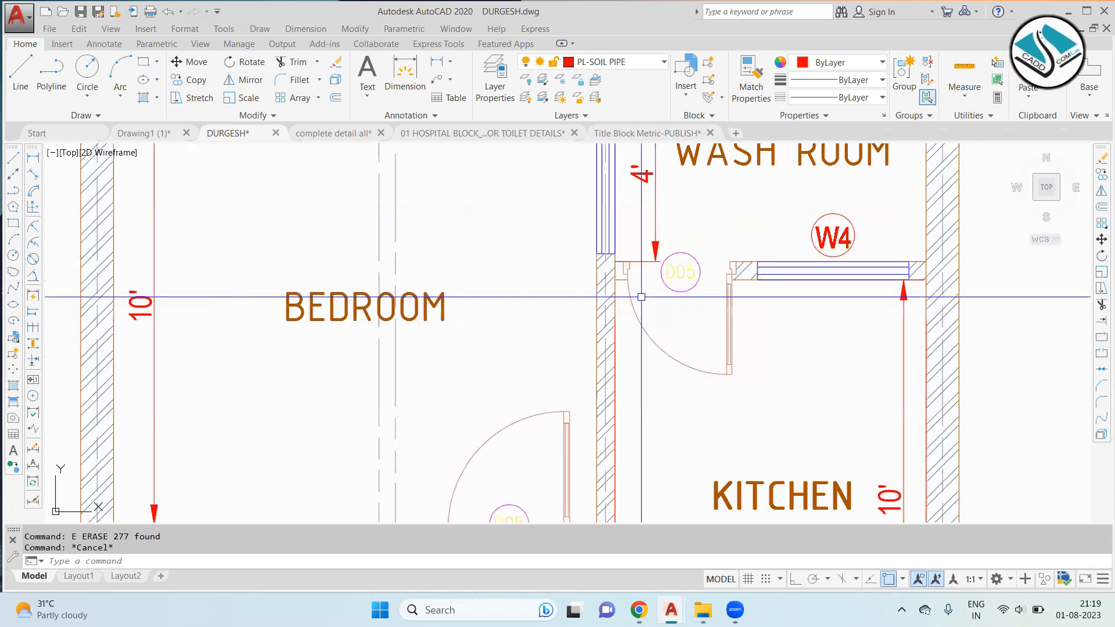
{"action": "left_click", "coordinate": [695, 227]}
{"action": "left_click", "coordinate": [635, 279]}
{"action": "type", "text": "m"}
{"action": "key", "text": "Return"}
{"action": "left_click", "coordinate": [617, 281]}
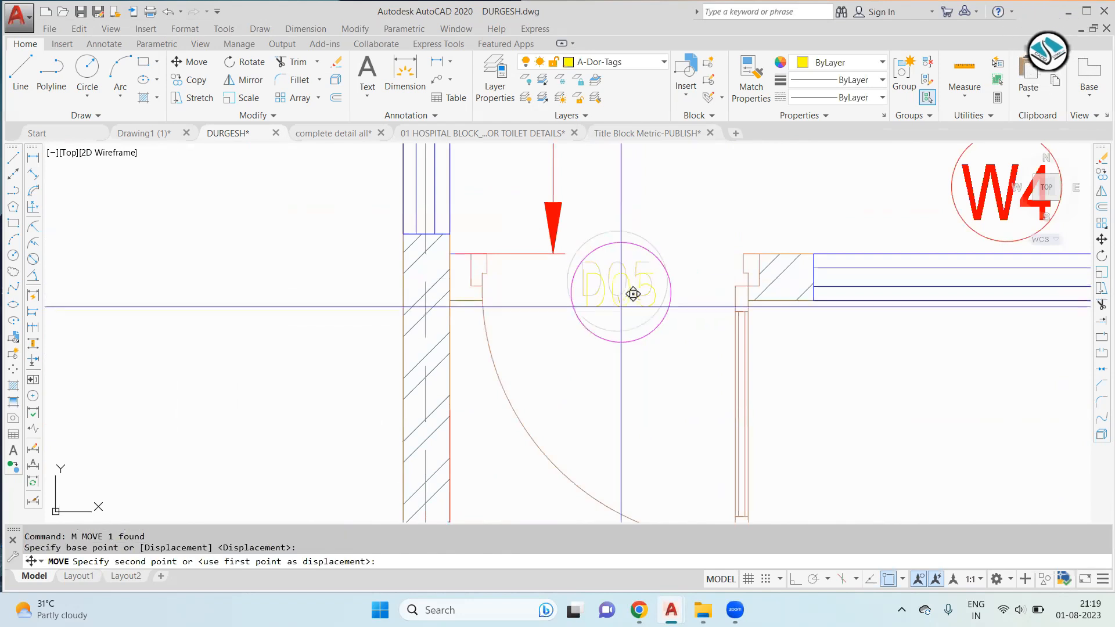
{"action": "left_click", "coordinate": [635, 326]}
Step: Try to trim the extension line of the wash room's 4' dimension at the door opening
{"action": "type", "text": "T"}
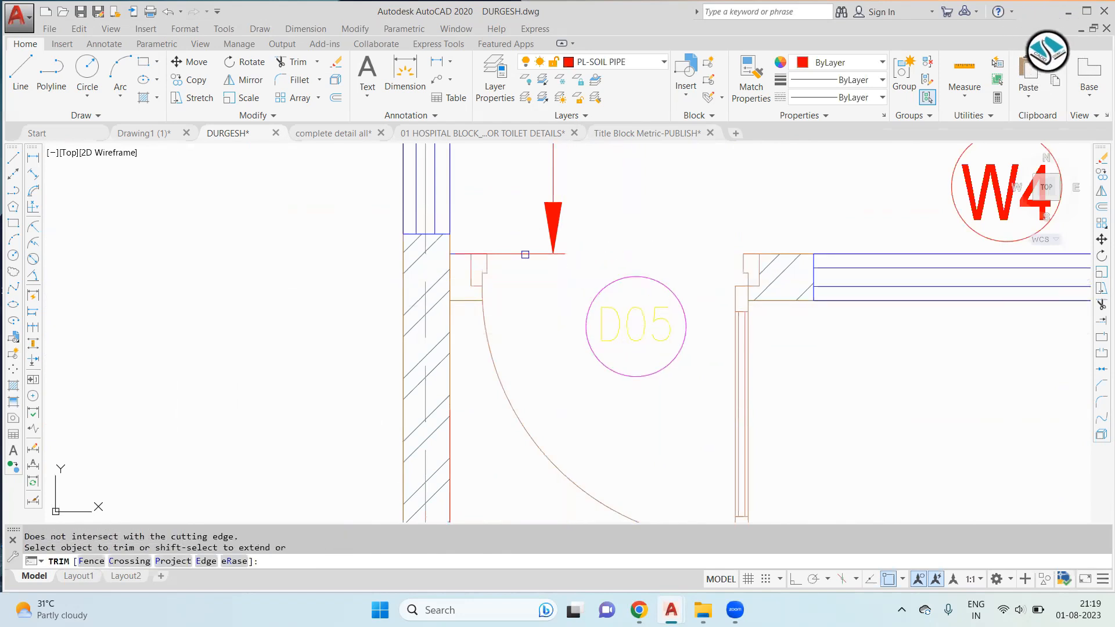
{"action": "key", "text": "Escape"}
{"action": "left_click", "coordinate": [523, 253]}
{"action": "scroll", "coordinate": [523, 254], "scroll_direction": "up", "scroll_amount": 2}
{"action": "scroll", "coordinate": [571, 252], "scroll_direction": "down", "scroll_amount": 6}
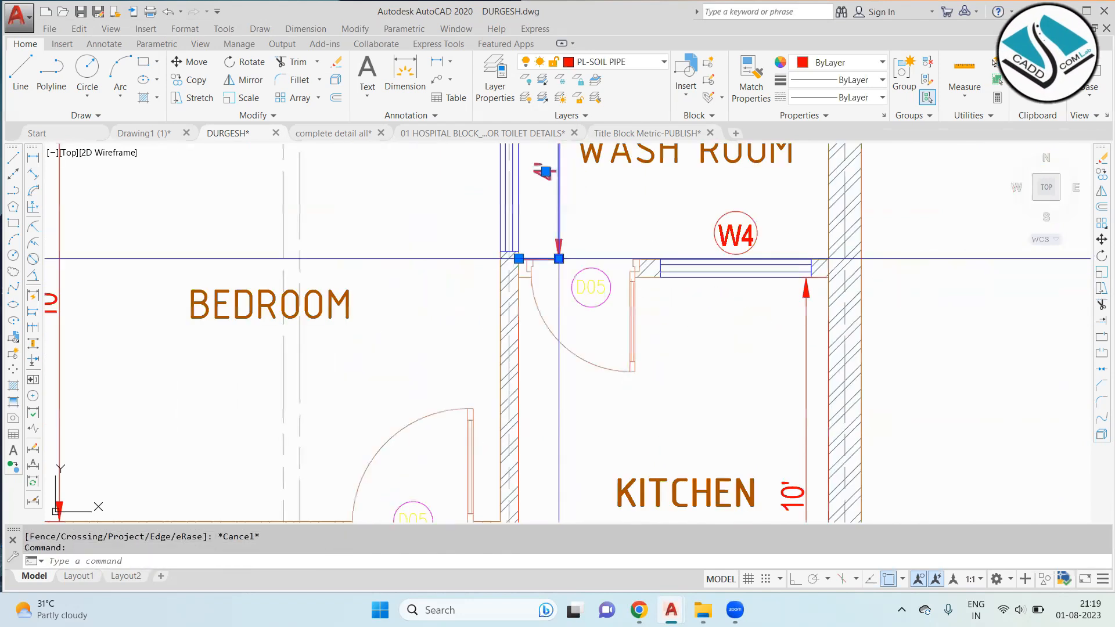
{"action": "key", "text": "Escape"}
Step: Compare the rooms and furniture of the 20 x 30 reference house plan with the drafted ground floor plan
{"action": "middle_click_drag", "start_coordinate": [507, 230], "coordinate": [526, 271]}
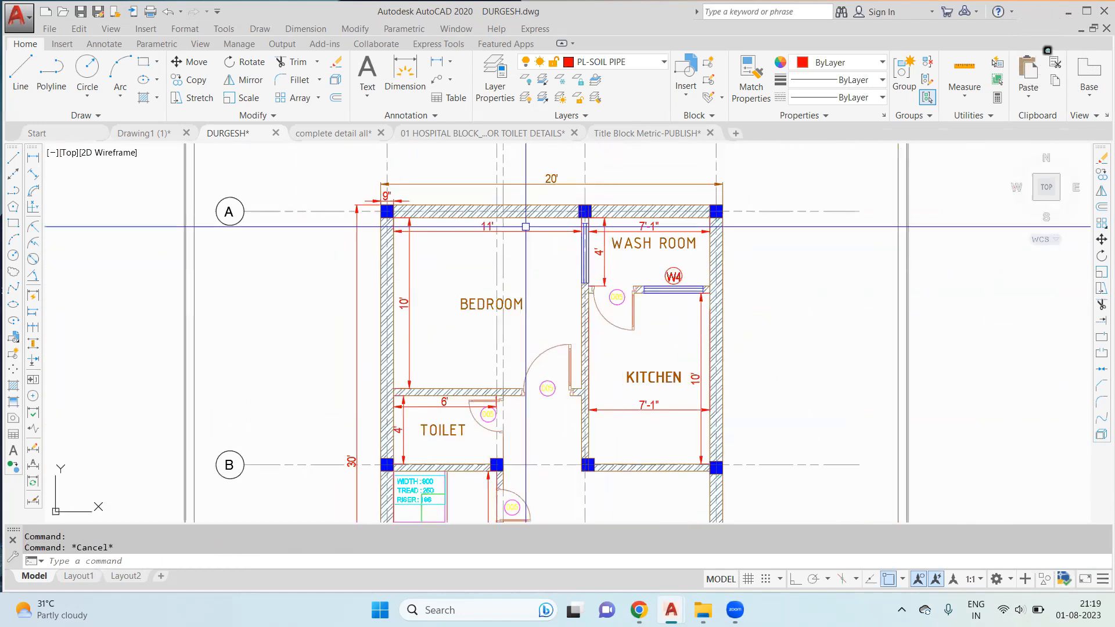
{"action": "scroll", "coordinate": [526, 226], "scroll_direction": "down", "scroll_amount": 2}
{"action": "scroll", "coordinate": [516, 269], "scroll_direction": "up", "scroll_amount": 3}
{"action": "middle_click_drag", "start_coordinate": [471, 331], "coordinate": [456, 244]}
{"action": "scroll", "coordinate": [455, 244], "scroll_direction": "down", "scroll_amount": 1}
{"action": "middle_click_drag", "start_coordinate": [509, 327], "coordinate": [495, 302]}
{"action": "scroll", "coordinate": [526, 315], "scroll_direction": "down", "scroll_amount": 1}
{"action": "middle_click_drag", "start_coordinate": [471, 241], "coordinate": [476, 364]}
{"action": "scroll", "coordinate": [717, 334], "scroll_direction": "down", "scroll_amount": 2}
{"action": "scroll", "coordinate": [213, 223], "scroll_direction": "up", "scroll_amount": 1}
{"action": "middle_click_drag", "start_coordinate": [358, 210], "coordinate": [308, 278]}
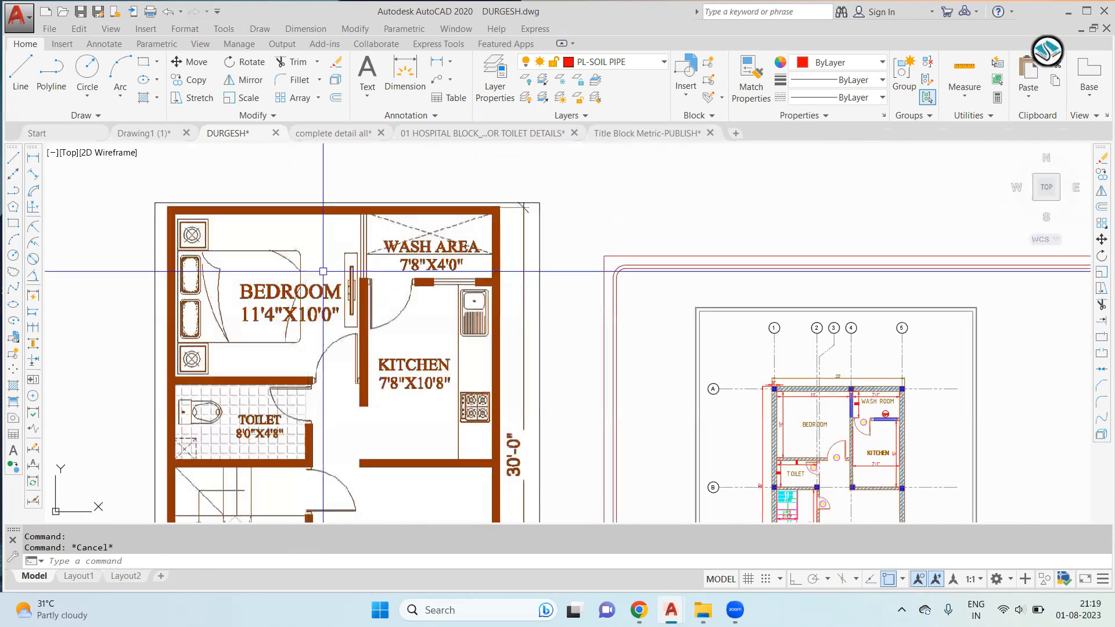
{"action": "scroll", "coordinate": [349, 276], "scroll_direction": "down", "scroll_amount": 2}
{"action": "middle_click_drag", "start_coordinate": [531, 372], "coordinate": [450, 316]}
{"action": "scroll", "coordinate": [511, 321], "scroll_direction": "up", "scroll_amount": 2}
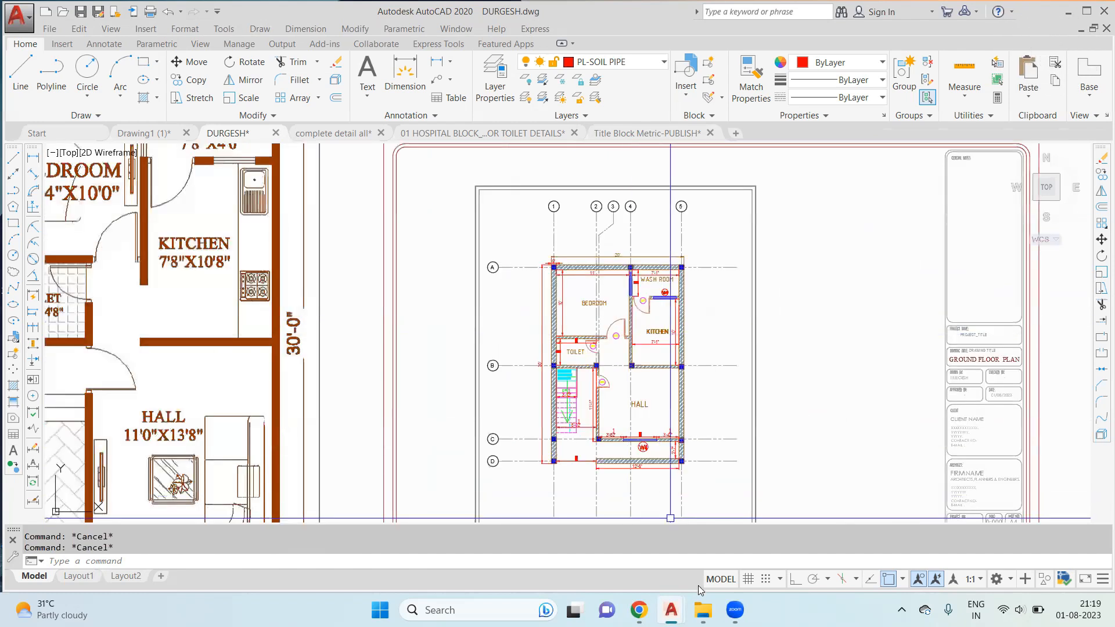
Step: Open the 01-01-cad-blocks-net-beds.dwg drawing from the BEDS folder of the Architecture blocks library
{"action": "mouse_move", "coordinate": [702, 610]}
{"action": "left_click", "coordinate": [633, 547]}
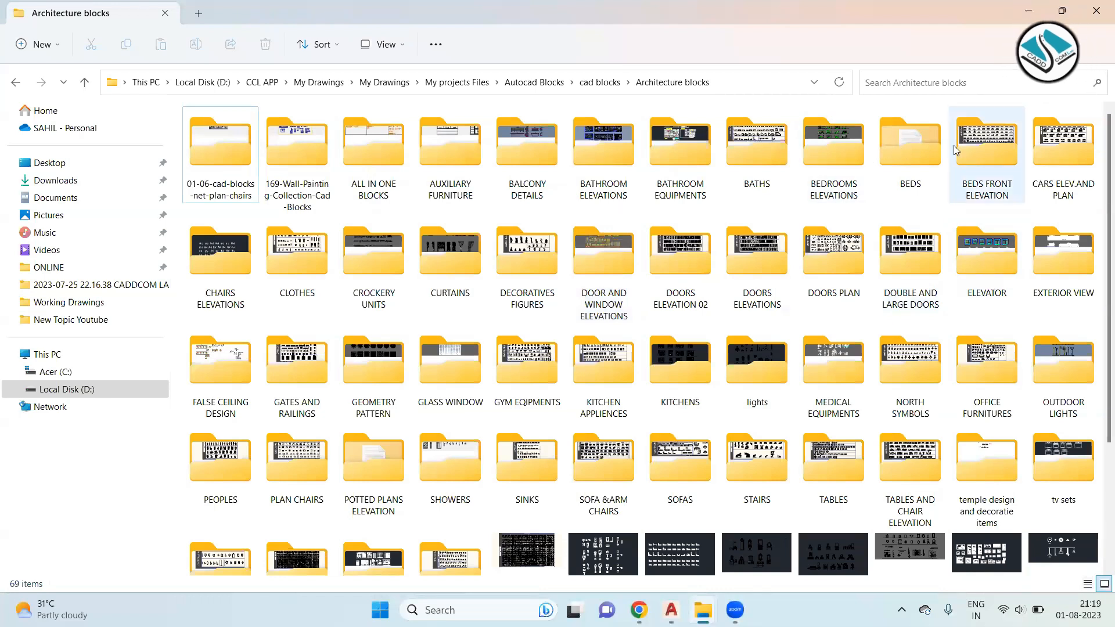
{"action": "double_click", "coordinate": [931, 140]}
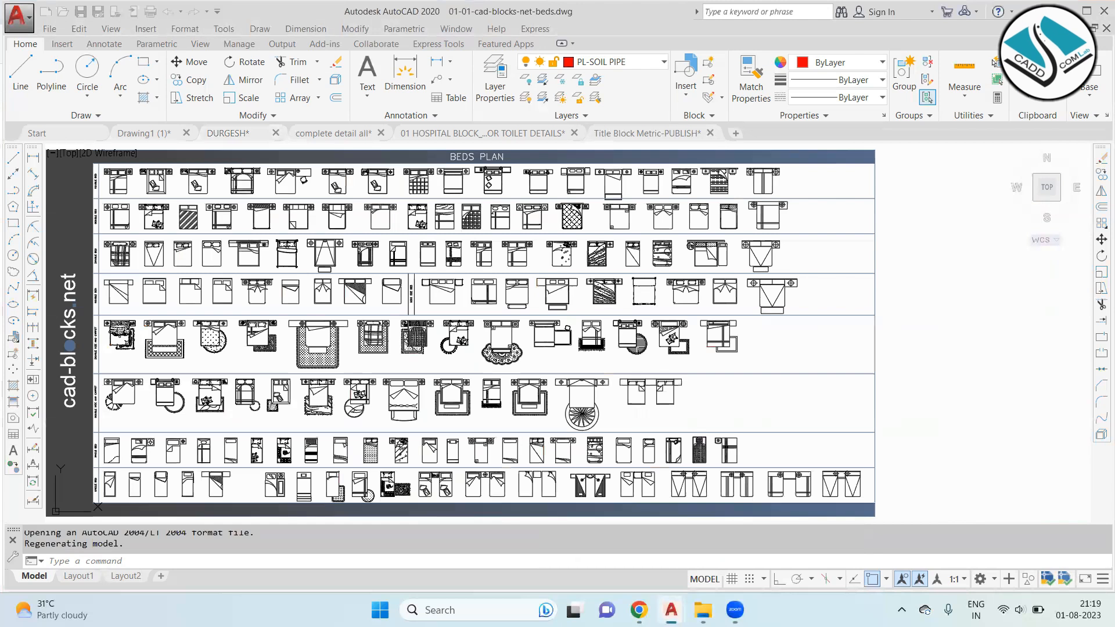
Step: Erase the BEDS PLAN background frame behind the bed blocks
{"action": "left_click", "coordinate": [271, 180]}
{"action": "left_click", "coordinate": [214, 302]}
{"action": "type", "text": "e"}
{"action": "key", "text": "Return"}
Step: Examine the plain double bed blocks with bedside tables in the upper rows of the beds drawing for one suiting the bedroom
{"action": "scroll", "coordinate": [401, 237], "scroll_direction": "up", "scroll_amount": 6}
{"action": "mouse_move", "coordinate": [231, 189]}
{"action": "middle_mouse_down"}
{"action": "mouse_move", "coordinate": [310, 255]}
{"action": "mouse_move", "coordinate": [377, 236]}
{"action": "mouse_move", "coordinate": [413, 246]}
{"action": "middle_mouse_up"}
{"action": "middle_click_drag", "start_coordinate": [998, 291], "coordinate": [831, 299]}
{"action": "scroll", "coordinate": [830, 284], "scroll_direction": "up", "scroll_amount": 2}
{"action": "middle_click_drag", "start_coordinate": [637, 283], "coordinate": [494, 279]}
{"action": "middle_click_drag", "start_coordinate": [847, 229], "coordinate": [677, 229]}
{"action": "scroll", "coordinate": [745, 235], "scroll_direction": "up", "scroll_amount": 3}
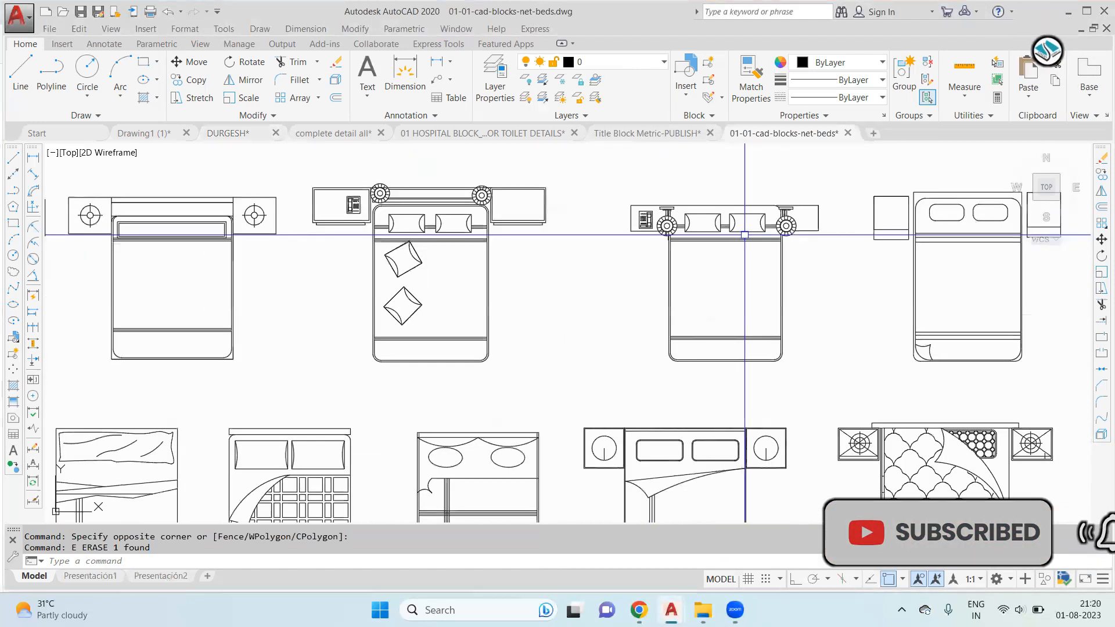
{"action": "middle_click_drag", "start_coordinate": [744, 235], "coordinate": [498, 224]}
{"action": "scroll", "coordinate": [524, 228], "scroll_direction": "up", "scroll_amount": 1}
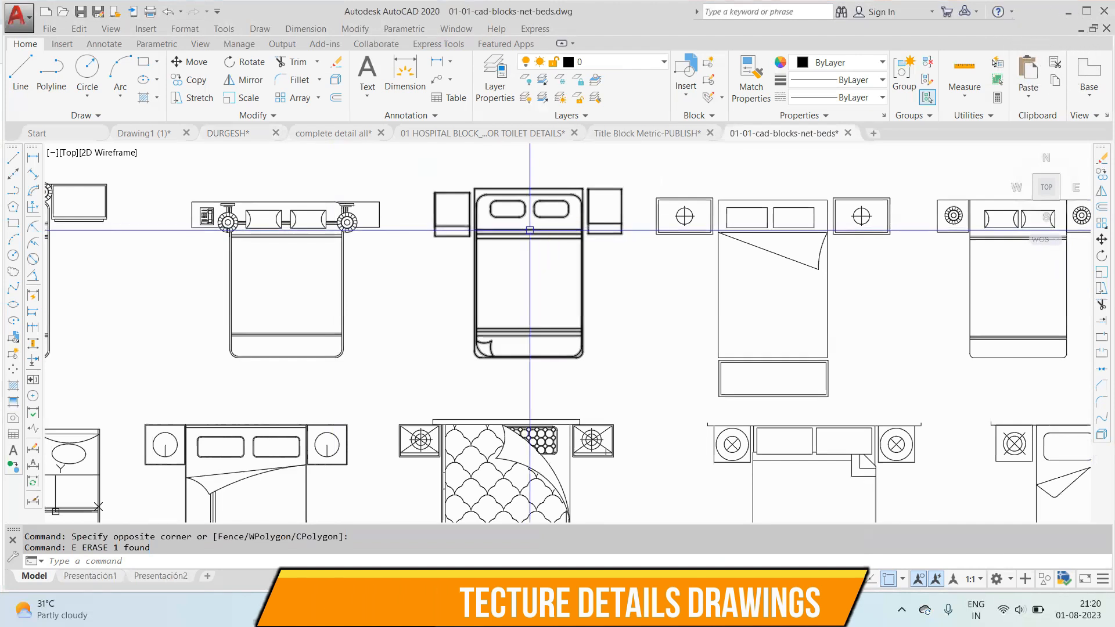
{"action": "scroll", "coordinate": [747, 236], "scroll_direction": "down", "scroll_amount": 5}
{"action": "scroll", "coordinate": [687, 243], "scroll_direction": "up", "scroll_amount": 1}
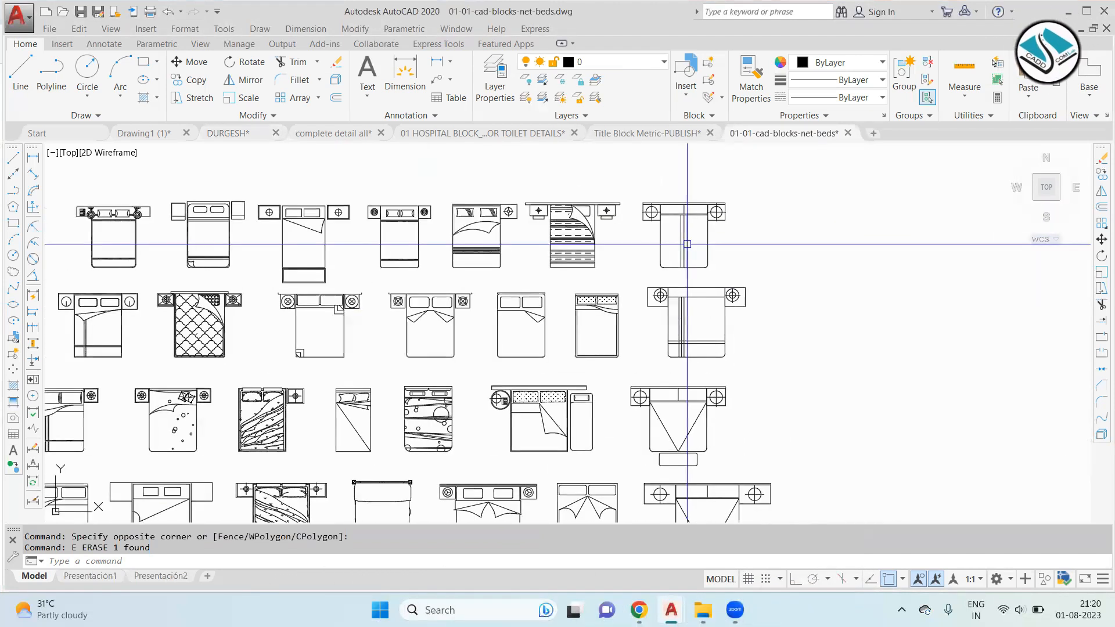
{"action": "scroll", "coordinate": [687, 244], "scroll_direction": "up", "scroll_amount": 2}
{"action": "middle_click_drag", "start_coordinate": [521, 325], "coordinate": [699, 211]}
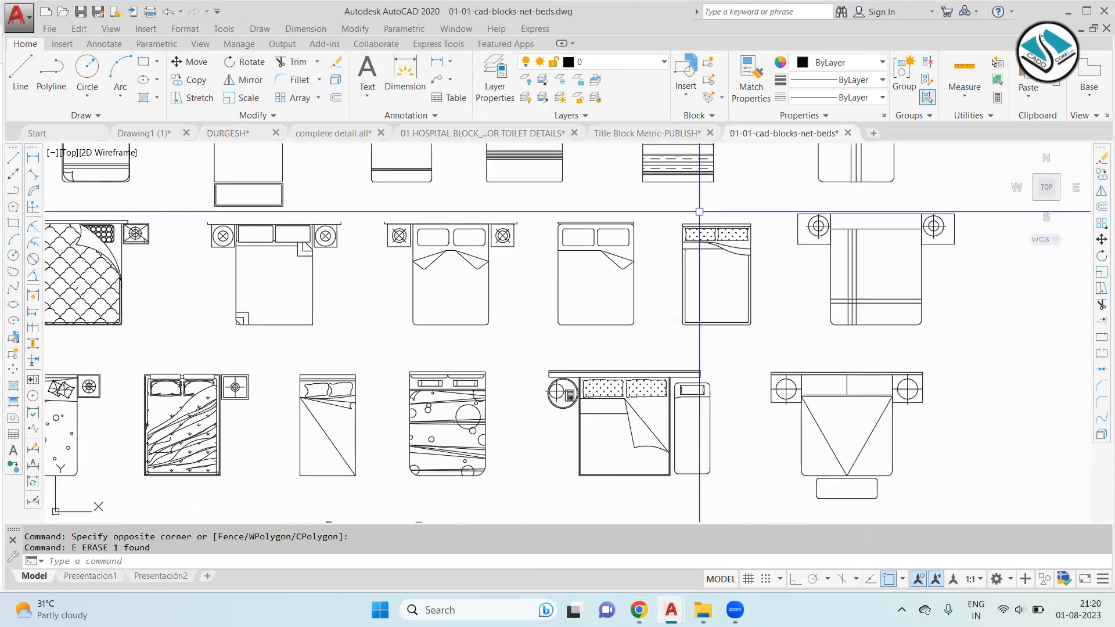
{"action": "middle_click_drag", "start_coordinate": [346, 271], "coordinate": [522, 252]}
{"action": "scroll", "coordinate": [323, 211], "scroll_direction": "up", "scroll_amount": 2}
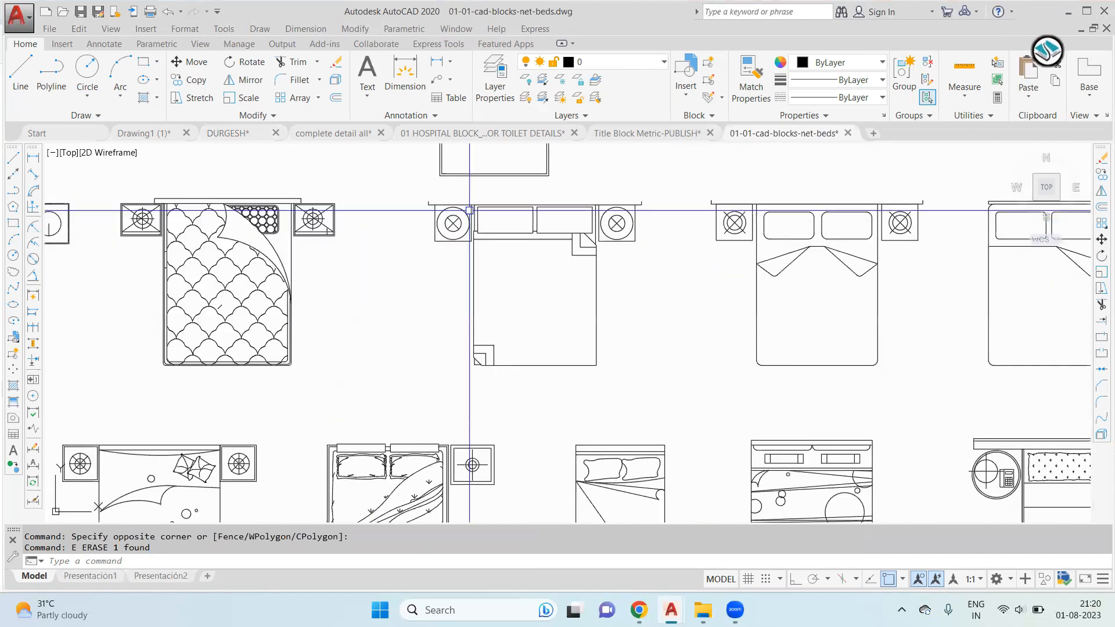
{"action": "scroll", "coordinate": [406, 219], "scroll_direction": "down", "scroll_amount": 4}
{"action": "middle_click_drag", "start_coordinate": [101, 226], "coordinate": [455, 222]}
{"action": "scroll", "coordinate": [257, 223], "scroll_direction": "up", "scroll_amount": 2}
{"action": "middle_click_drag", "start_coordinate": [274, 232], "coordinate": [487, 232]}
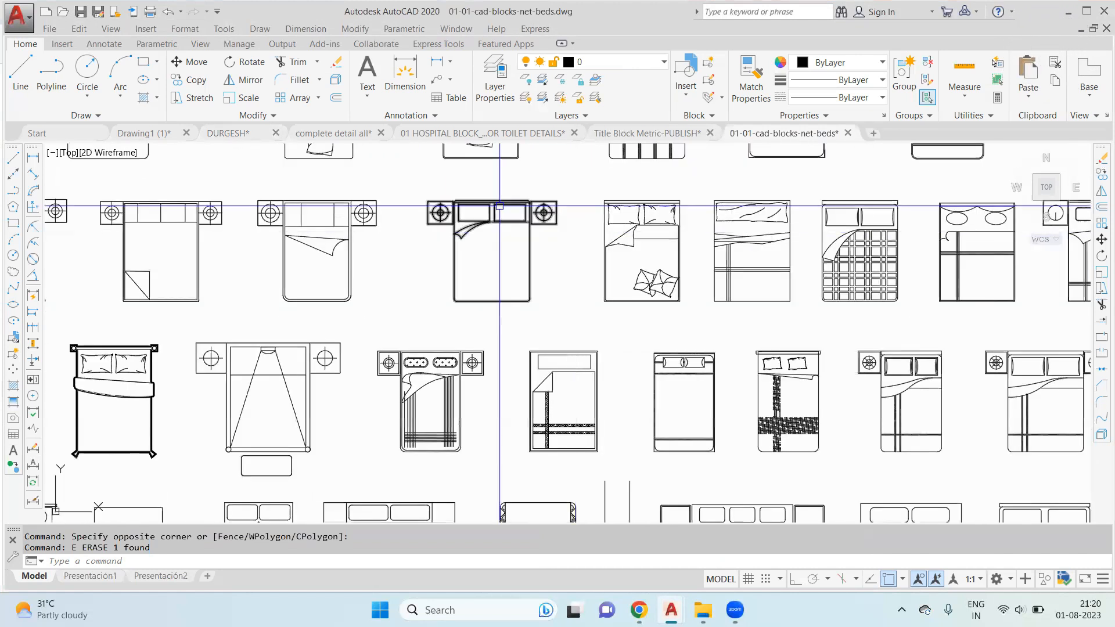
{"action": "middle_click_drag", "start_coordinate": [423, 208], "coordinate": [633, 218]}
{"action": "middle_click_drag", "start_coordinate": [291, 225], "coordinate": [597, 225]}
{"action": "scroll", "coordinate": [591, 228], "scroll_direction": "down", "scroll_amount": 1}
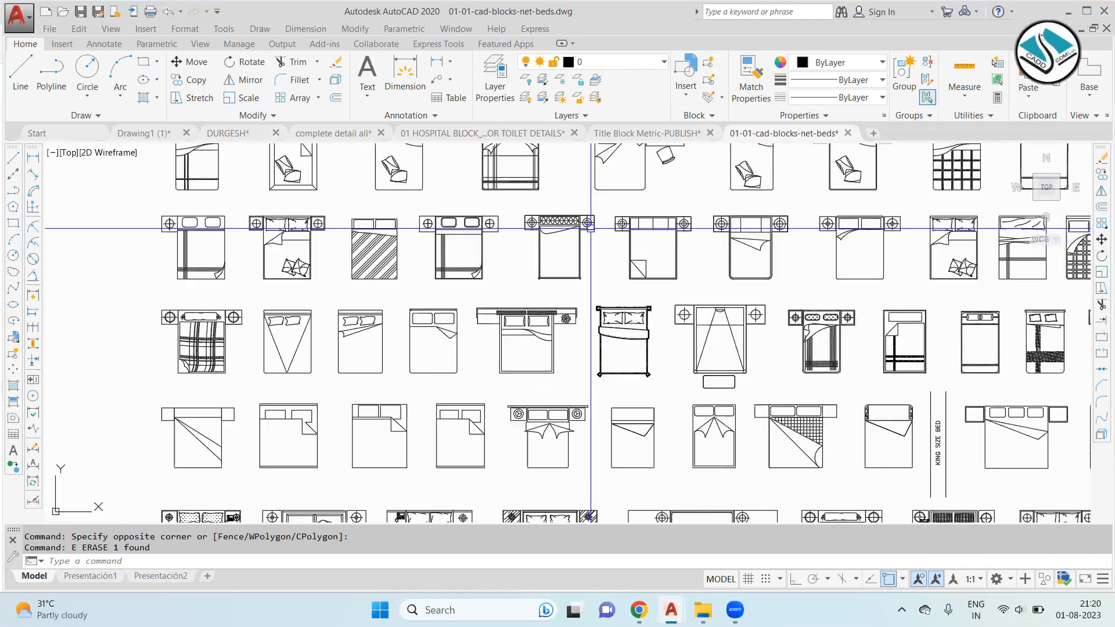
{"action": "scroll", "coordinate": [539, 297], "scroll_direction": "up", "scroll_amount": 1}
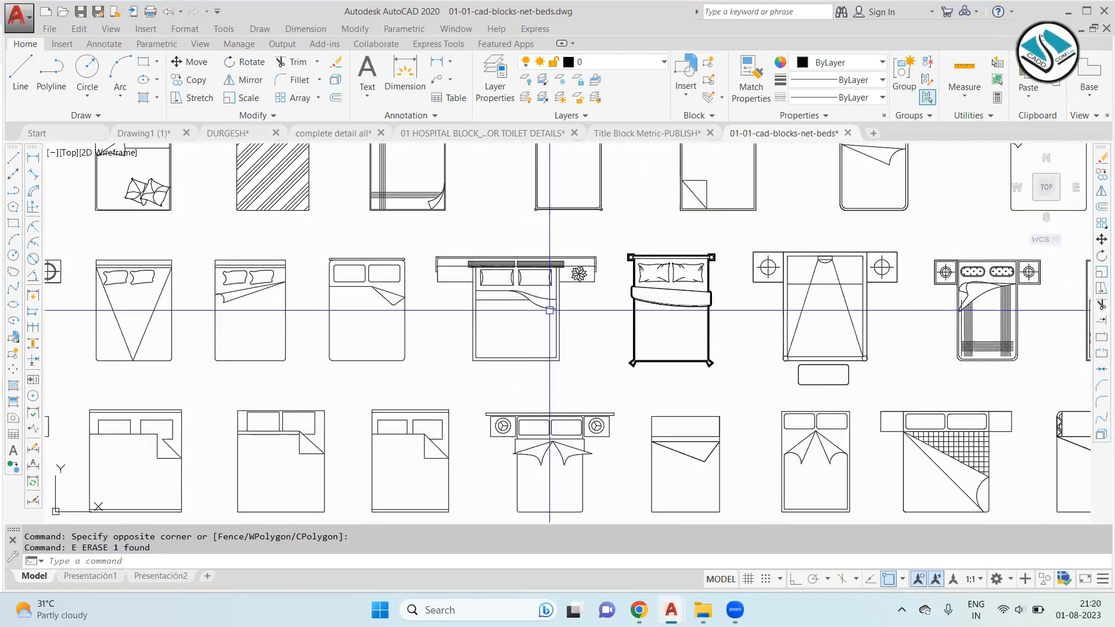
{"action": "scroll", "coordinate": [549, 310], "scroll_direction": "up", "scroll_amount": 1}
{"action": "scroll", "coordinate": [497, 239], "scroll_direction": "down", "scroll_amount": 1}
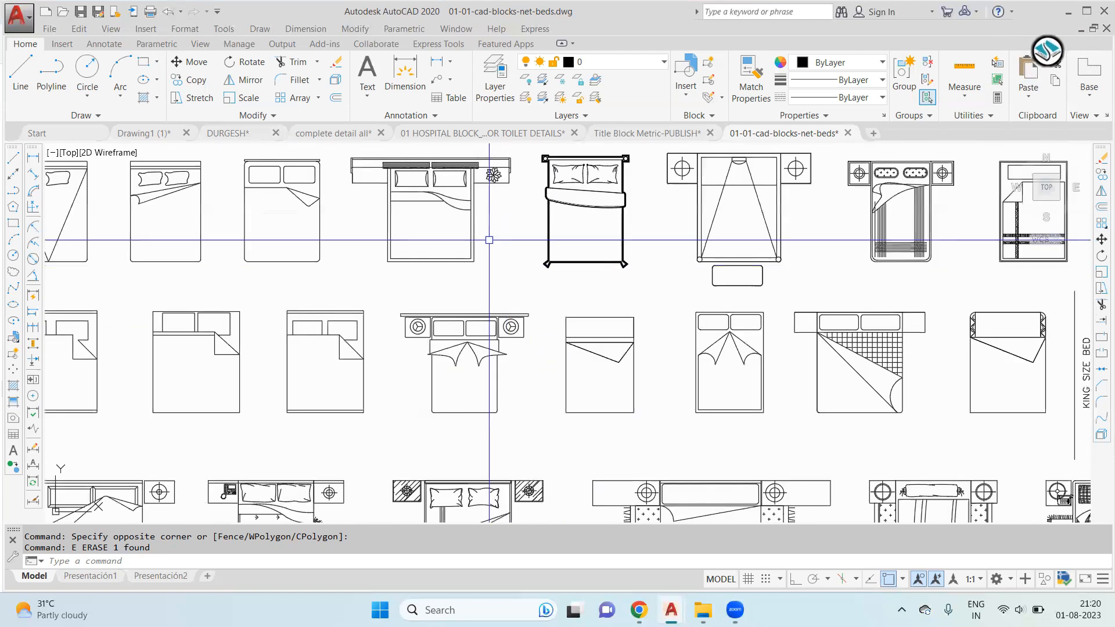
{"action": "mouse_move", "coordinate": [683, 236]}
{"action": "middle_mouse_down"}
{"action": "mouse_move", "coordinate": [567, 235]}
{"action": "mouse_move", "coordinate": [379, 342]}
{"action": "middle_mouse_up"}
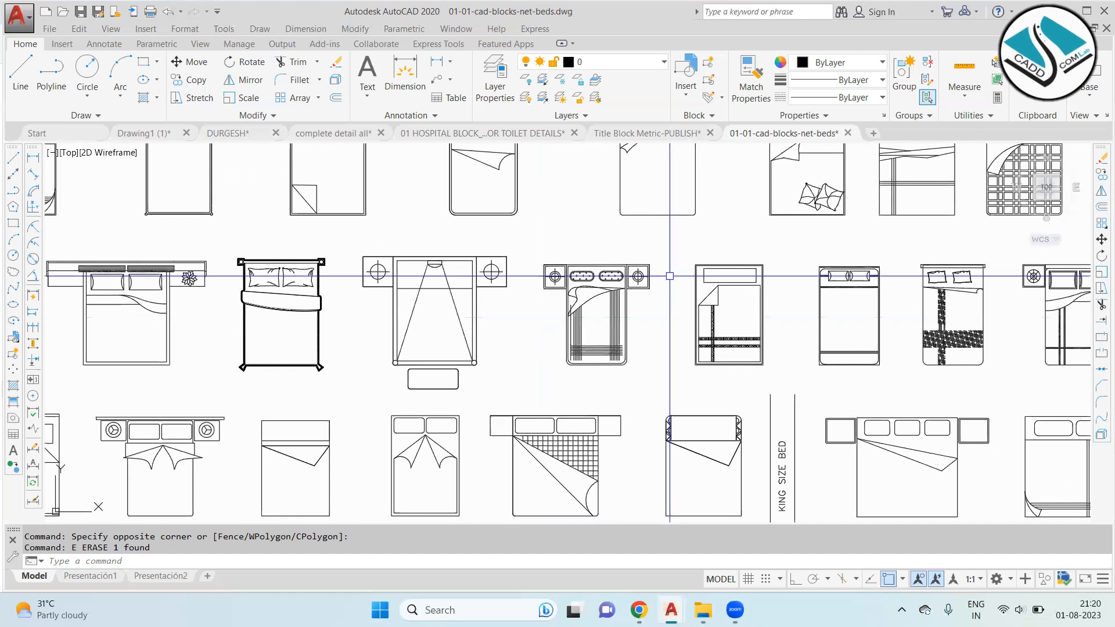
{"action": "scroll", "coordinate": [669, 276], "scroll_direction": "down", "scroll_amount": 1}
{"action": "middle_click_drag", "start_coordinate": [523, 323], "coordinate": [494, 339]}
{"action": "scroll", "coordinate": [824, 259], "scroll_direction": "up", "scroll_amount": 2}
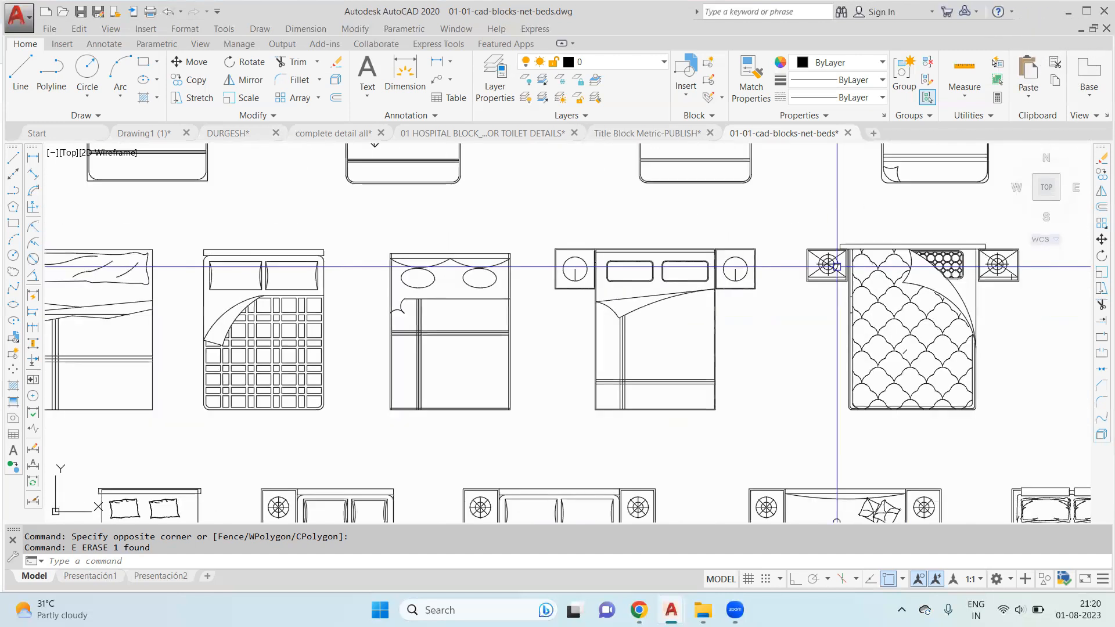
{"action": "scroll", "coordinate": [747, 271], "scroll_direction": "down", "scroll_amount": 1}
{"action": "scroll", "coordinate": [749, 273], "scroll_direction": "down", "scroll_amount": 1}
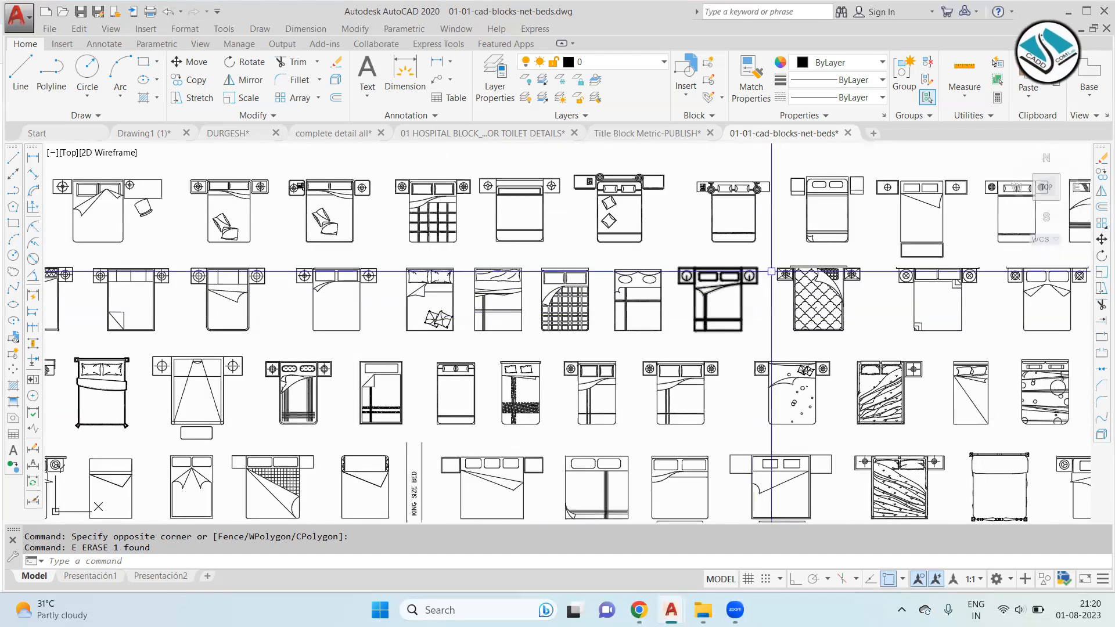
{"action": "scroll", "coordinate": [685, 300], "scroll_direction": "up", "scroll_amount": 1}
{"action": "middle_click_drag", "start_coordinate": [693, 235], "coordinate": [527, 274]}
{"action": "middle_click_drag", "start_coordinate": [598, 304], "coordinate": [519, 268]}
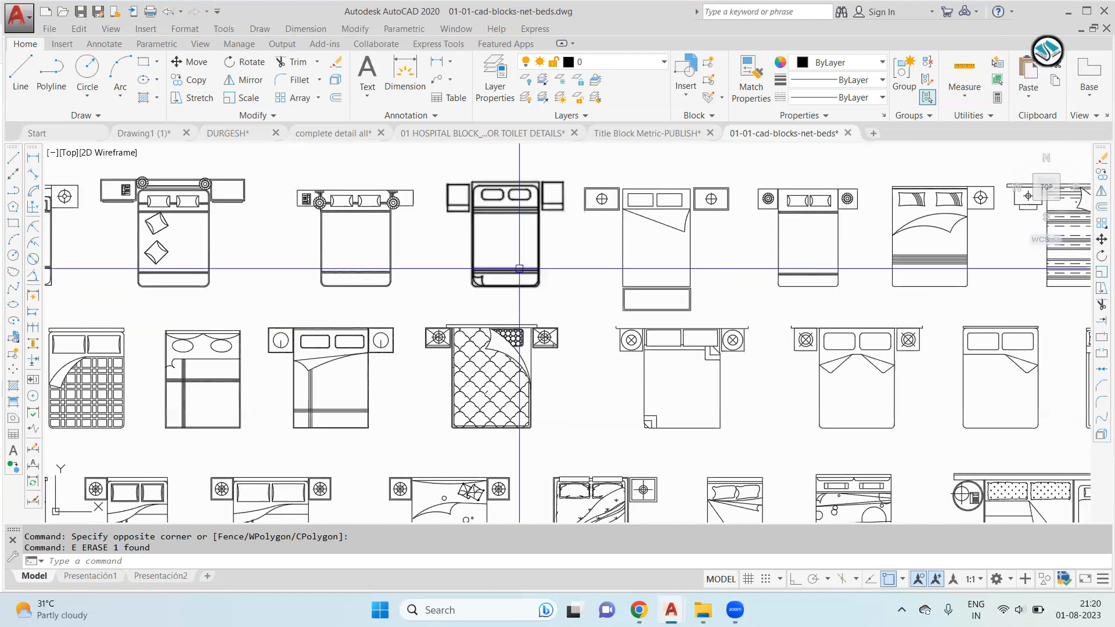
{"action": "middle_click_drag", "start_coordinate": [678, 278], "coordinate": [512, 248]}
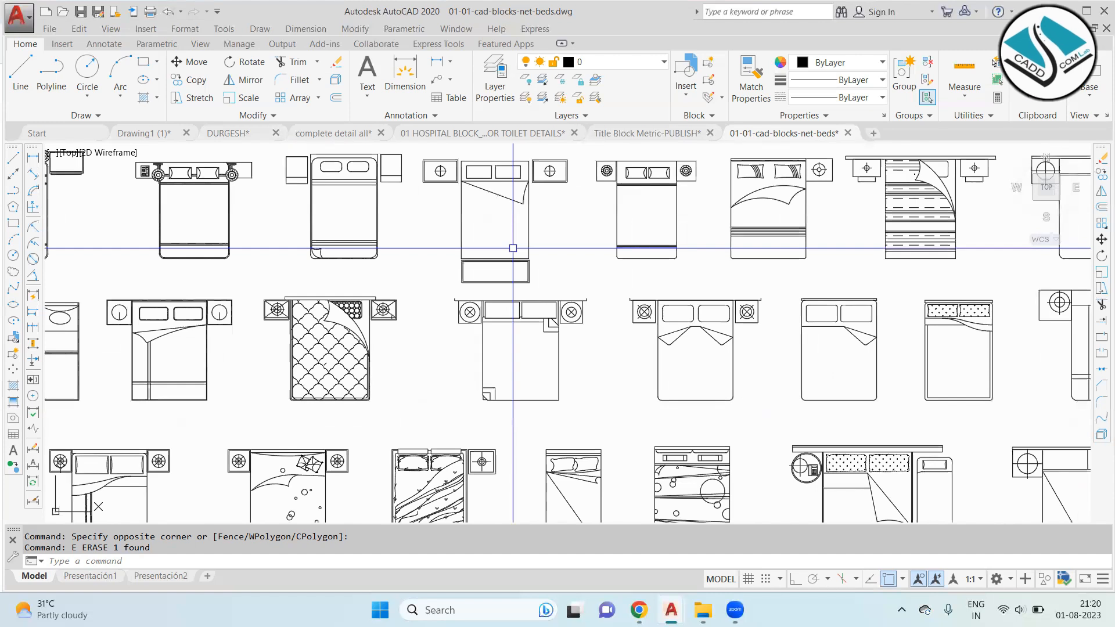
{"action": "scroll", "coordinate": [513, 248], "scroll_direction": "down", "scroll_amount": 2}
{"action": "middle_click_drag", "start_coordinate": [879, 310], "coordinate": [794, 218]}
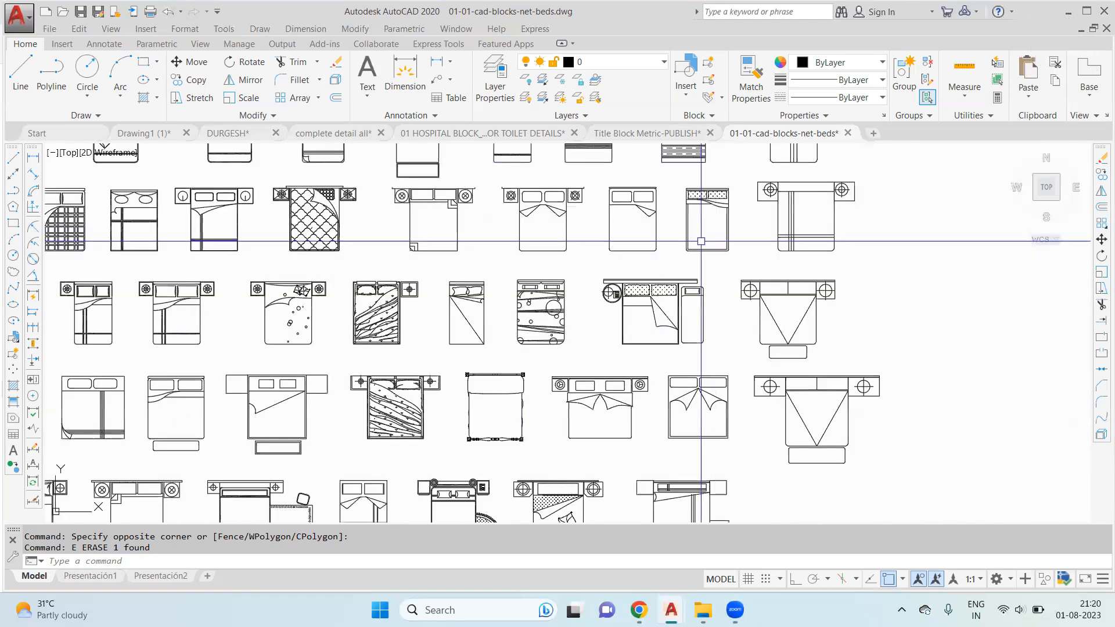
Step: Compare the bed blocks around the KING SIZE BED label and the beds with rugs in the row beneath
{"action": "mouse_move", "coordinate": [468, 322]}
{"action": "middle_mouse_down"}
{"action": "mouse_move", "coordinate": [507, 280]}
{"action": "mouse_move", "coordinate": [916, 202]}
{"action": "middle_mouse_up"}
{"action": "mouse_move", "coordinate": [55, 180]}
{"action": "middle_mouse_down"}
{"action": "mouse_move", "coordinate": [310, 249]}
{"action": "mouse_move", "coordinate": [538, 288]}
{"action": "middle_mouse_up"}
{"action": "middle_click_drag", "start_coordinate": [375, 242], "coordinate": [600, 313]}
{"action": "middle_click_drag", "start_coordinate": [516, 365], "coordinate": [458, 244]}
{"action": "scroll", "coordinate": [647, 380], "scroll_direction": "up", "scroll_amount": 1}
{"action": "scroll", "coordinate": [648, 354], "scroll_direction": "down", "scroll_amount": 1}
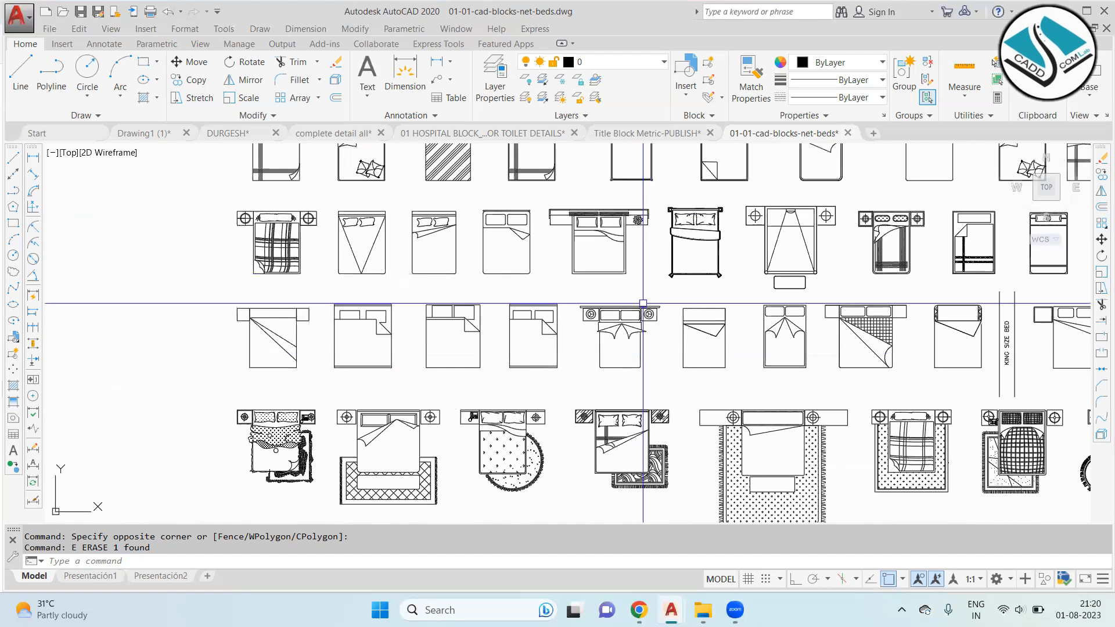
{"action": "scroll", "coordinate": [609, 225], "scroll_direction": "up", "scroll_amount": 5}
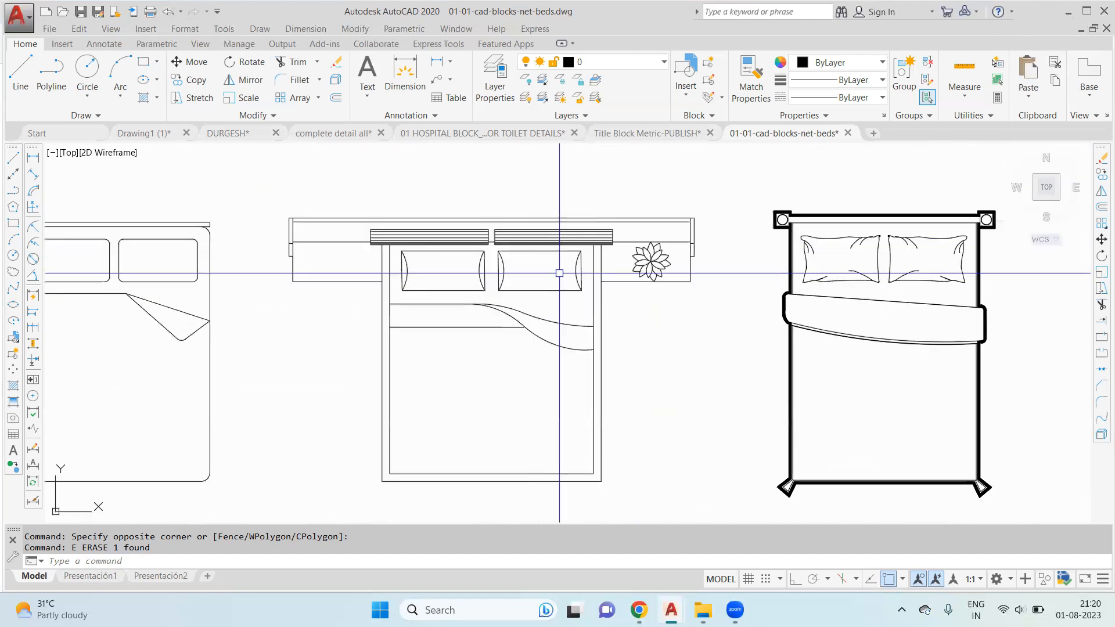
{"action": "scroll", "coordinate": [689, 302], "scroll_direction": "down", "scroll_amount": 5}
{"action": "scroll", "coordinate": [731, 372], "scroll_direction": "up", "scroll_amount": 7}
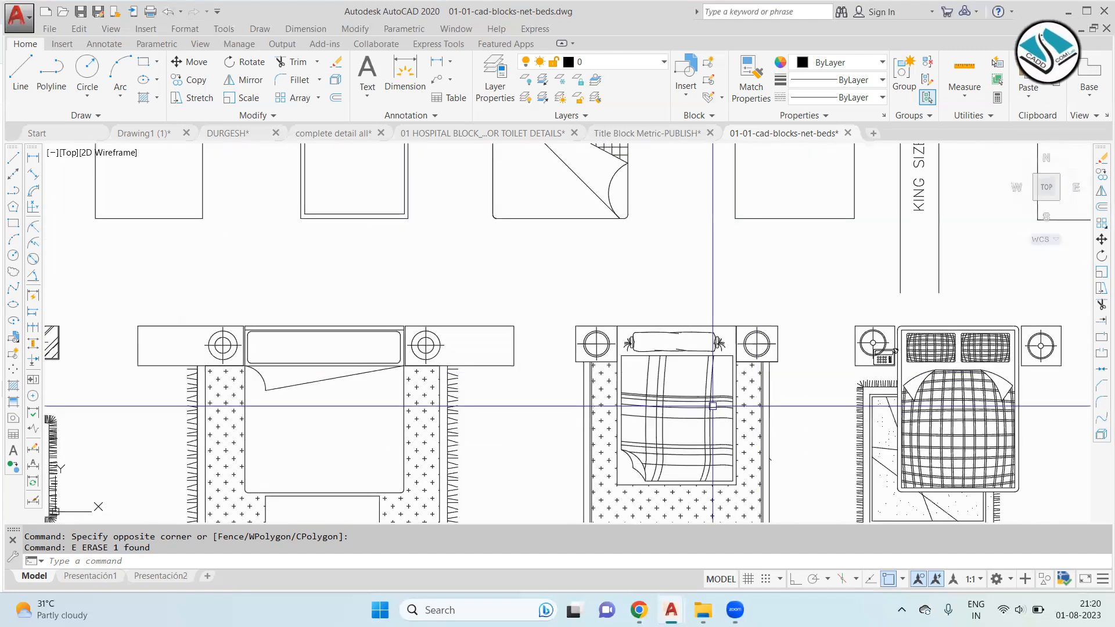
{"action": "scroll", "coordinate": [712, 406], "scroll_direction": "down", "scroll_amount": 6}
{"action": "scroll", "coordinate": [703, 272], "scroll_direction": "up", "scroll_amount": 3}
{"action": "middle_click_drag", "start_coordinate": [758, 246], "coordinate": [547, 370]}
{"action": "middle_click_drag", "start_coordinate": [849, 274], "coordinate": [683, 275]}
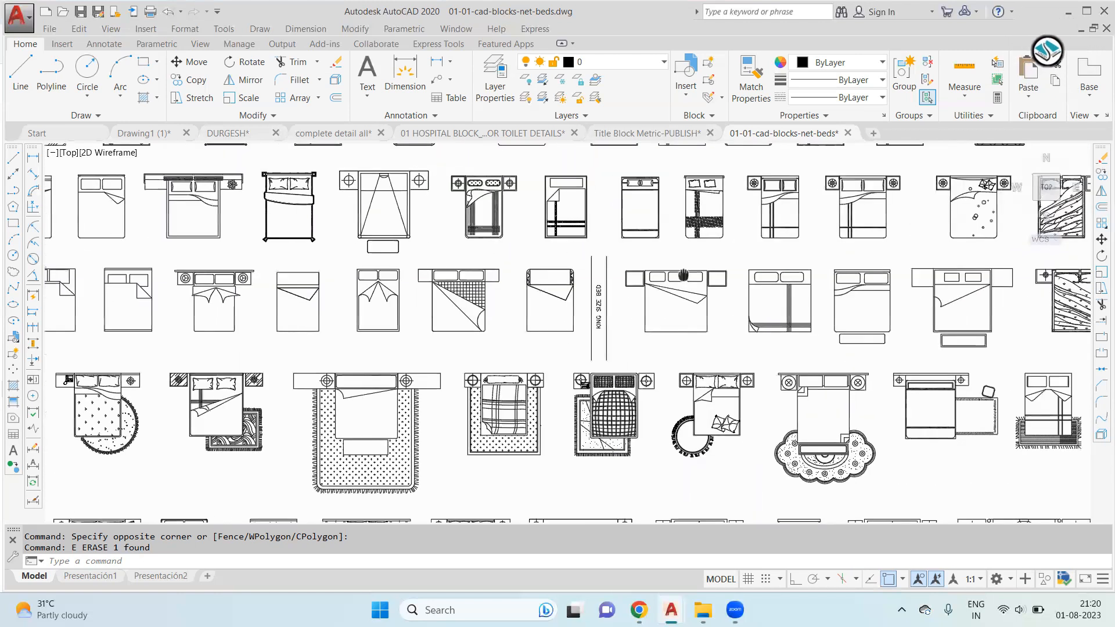
{"action": "middle_click_drag", "start_coordinate": [837, 260], "coordinate": [829, 242]}
{"action": "scroll", "coordinate": [828, 241], "scroll_direction": "down", "scroll_amount": 3}
{"action": "scroll", "coordinate": [671, 273], "scroll_direction": "up", "scroll_amount": 6}
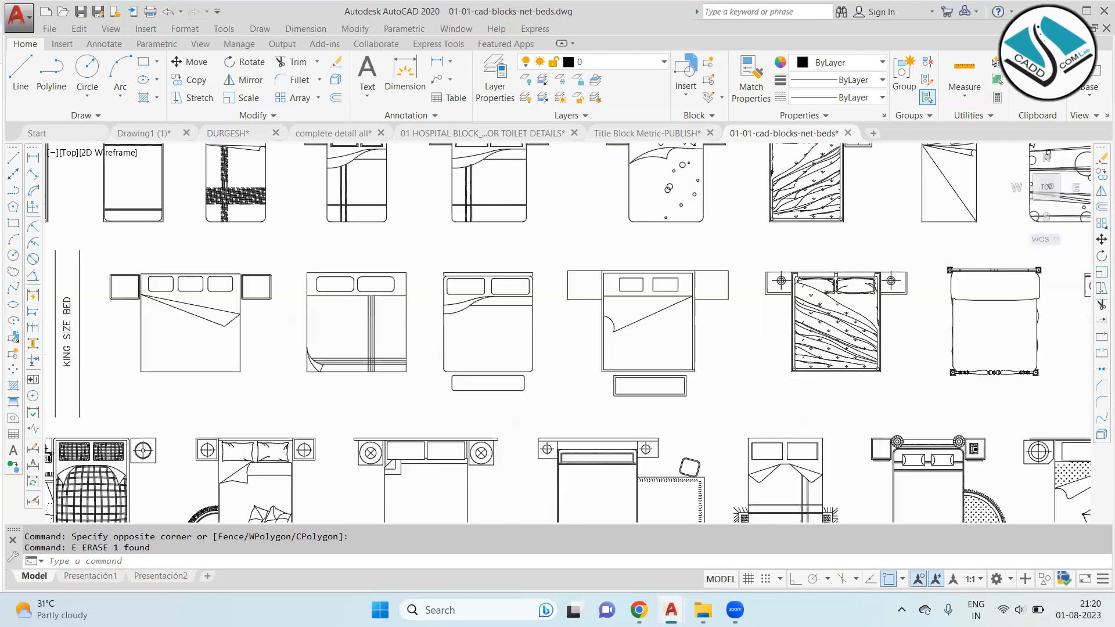
{"action": "key", "text": "Escape"}
{"action": "scroll", "coordinate": [670, 273], "scroll_direction": "down", "scroll_amount": 5}
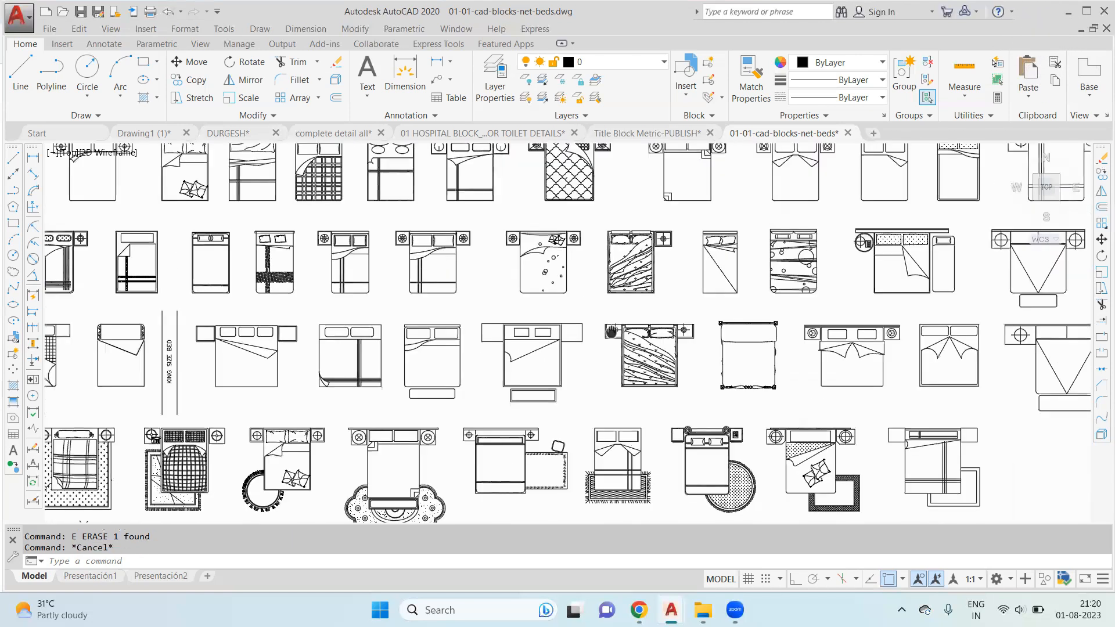
{"action": "scroll", "coordinate": [610, 329], "scroll_direction": "up", "scroll_amount": 2}
{"action": "mouse_move", "coordinate": [547, 300]}
{"action": "middle_mouse_down"}
{"action": "mouse_move", "coordinate": [659, 471]}
{"action": "mouse_move", "coordinate": [626, 484]}
{"action": "middle_mouse_up"}
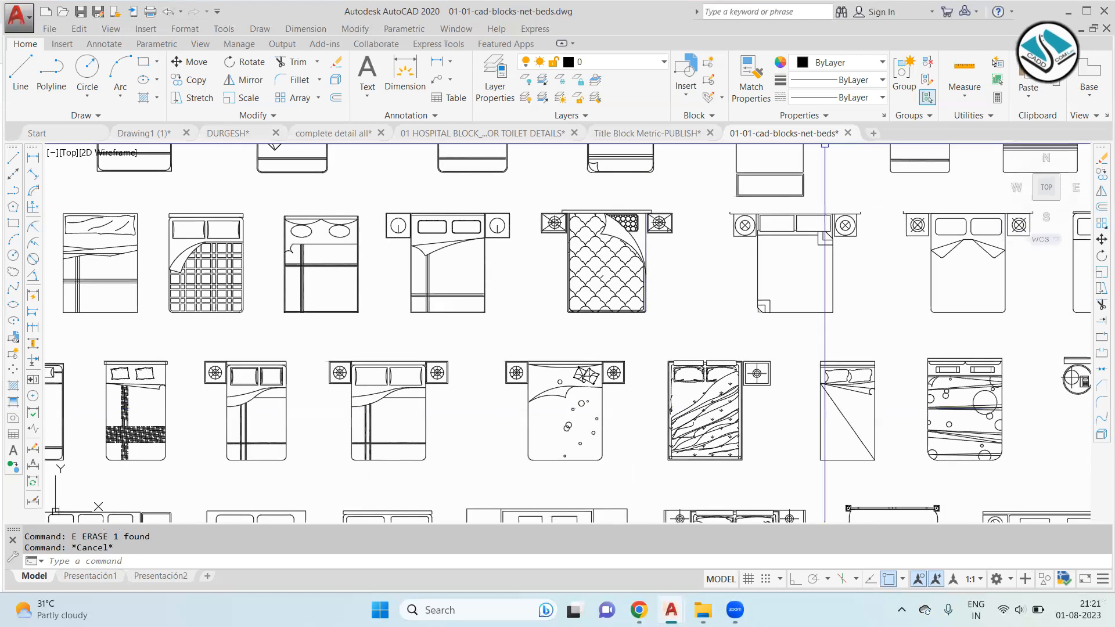
Step: Draw a line closing the open upper edge of the headboard on the bed with folded corners and two round-lamp bedside tables
{"action": "scroll", "coordinate": [826, 186], "scroll_direction": "up", "scroll_amount": 4}
{"action": "key", "text": "Escape"}
{"action": "scroll", "coordinate": [633, 273], "scroll_direction": "up", "scroll_amount": 4}
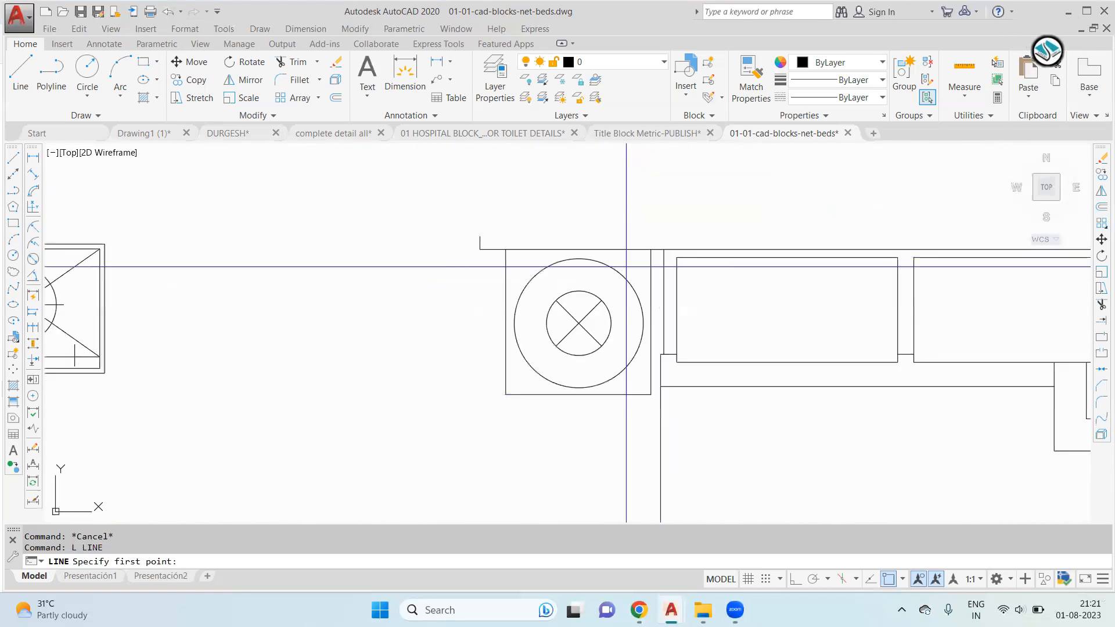
{"action": "left_click", "coordinate": [480, 236]}
{"action": "key", "text": "Escape"}
{"action": "key", "text": "Return"}
{"action": "left_click", "coordinate": [480, 235]}
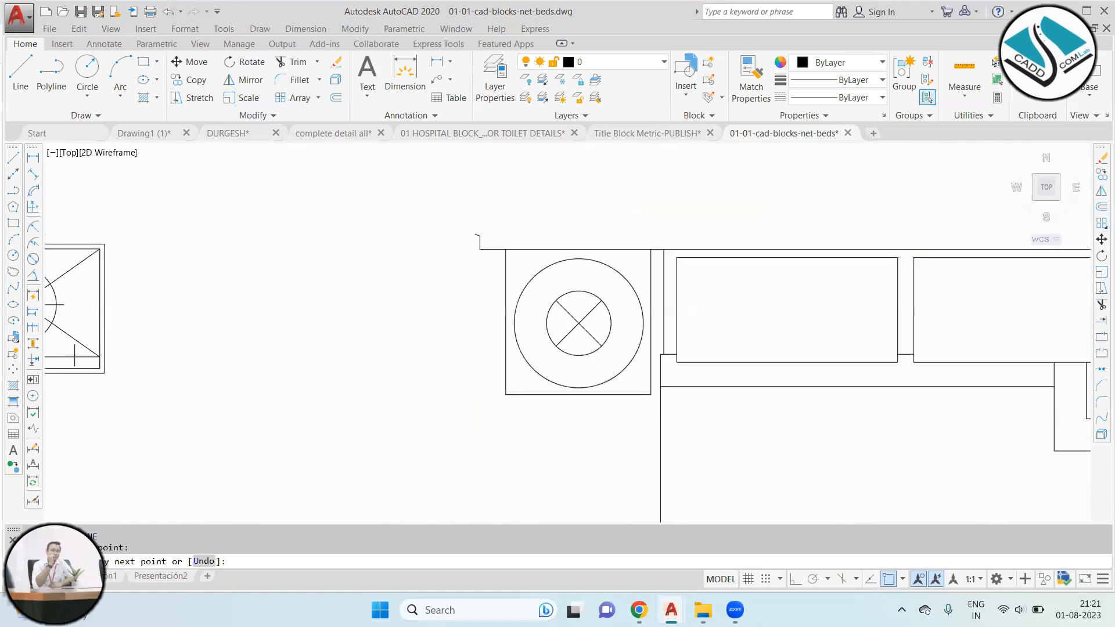
{"action": "scroll", "coordinate": [476, 236], "scroll_direction": "down", "scroll_amount": 2}
{"action": "scroll", "coordinate": [791, 240], "scroll_direction": "up", "scroll_amount": 1}
{"action": "left_click", "coordinate": [817, 232]}
{"action": "key", "text": "Escape"}
{"action": "scroll", "coordinate": [738, 238], "scroll_direction": "down", "scroll_amount": 4}
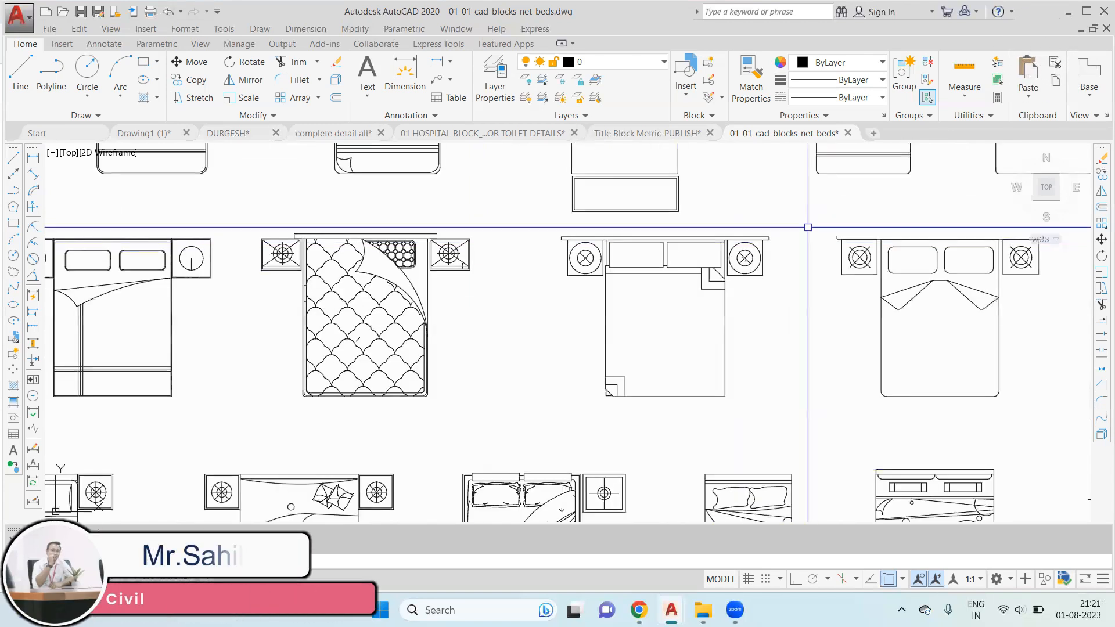
Step: Copy that bed with its headboard line into the DURGESH drawing, beside the ground floor plan sheet
{"action": "left_click", "coordinate": [807, 228]}
{"action": "left_click", "coordinate": [551, 386]}
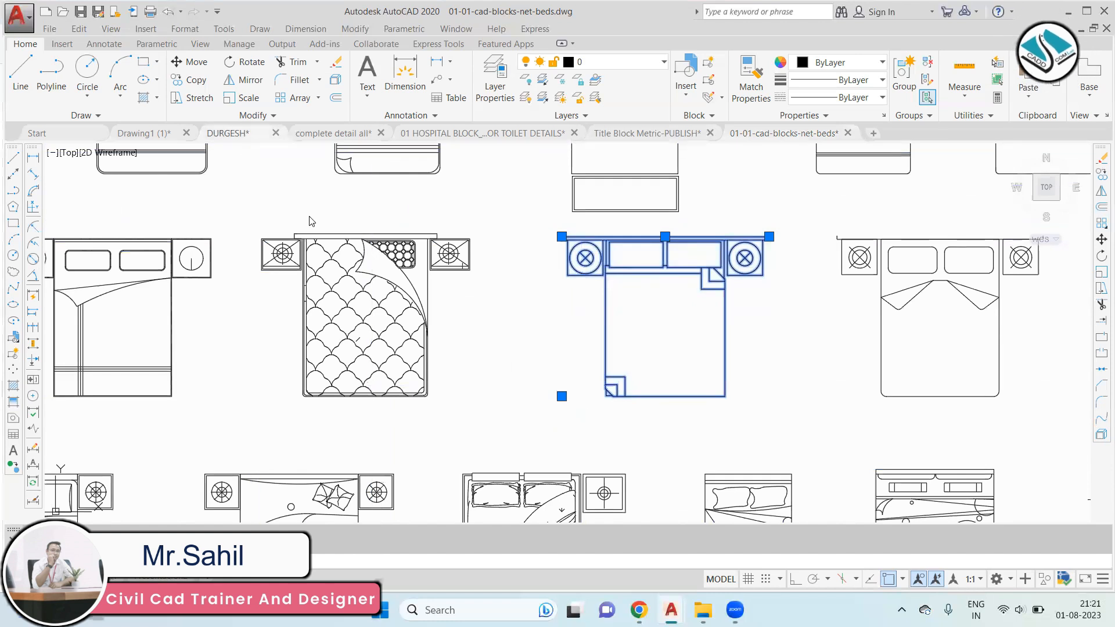
{"action": "key", "text": "ctrl+v"}
{"action": "scroll", "coordinate": [375, 290], "scroll_direction": "down", "scroll_amount": 2}
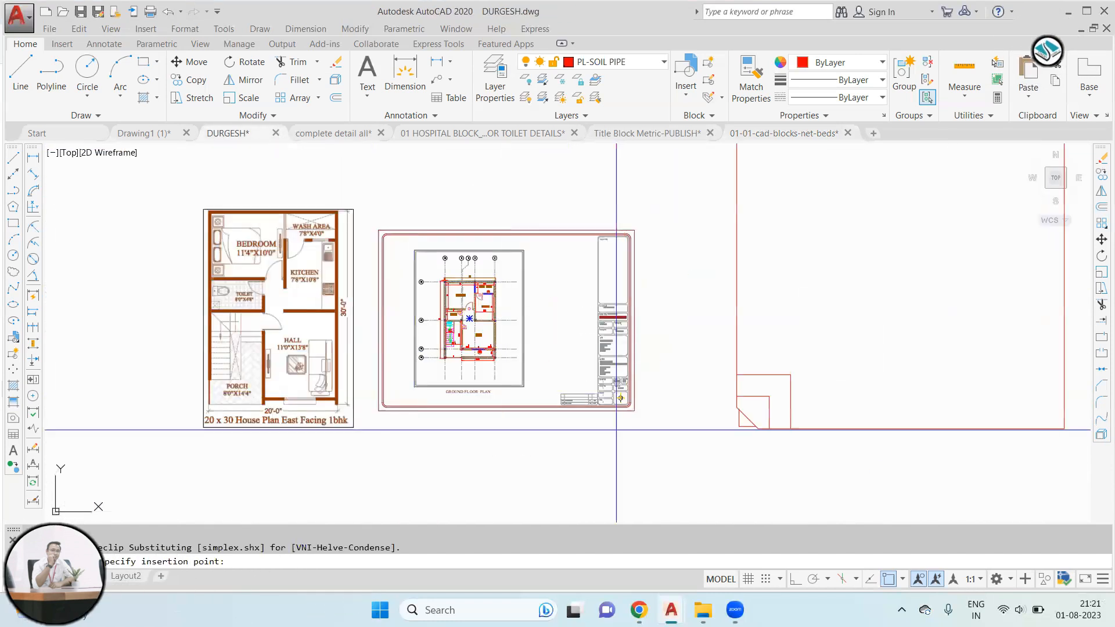
{"action": "left_click", "coordinate": [616, 429]}
Step: Convert the pasted bed and its headboard line into a block named BED with inches as block unit
{"action": "scroll", "coordinate": [524, 336], "scroll_direction": "down", "scroll_amount": 4}
{"action": "left_click", "coordinate": [864, 184]}
{"action": "left_click", "coordinate": [567, 277]}
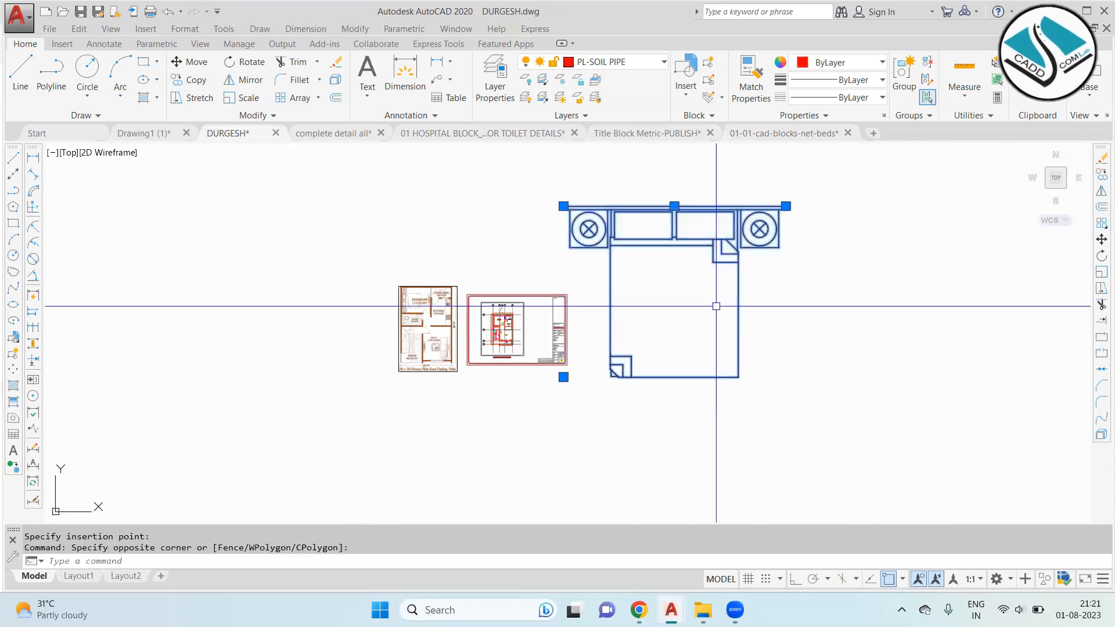
{"action": "left_click", "coordinate": [834, 303]}
{"action": "left_click", "coordinate": [610, 437]}
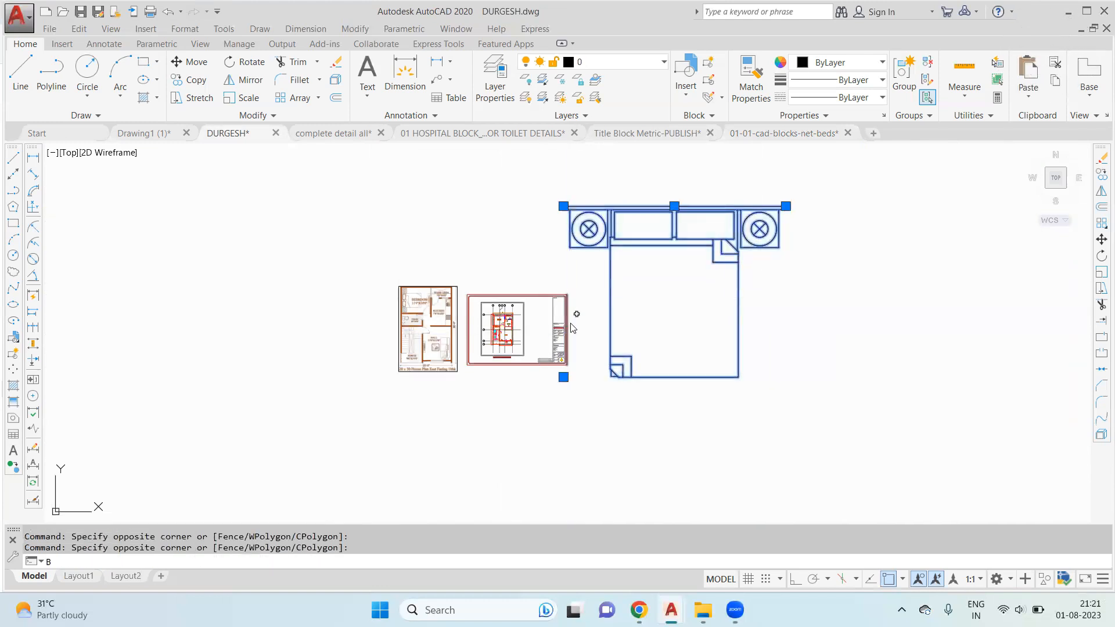
{"action": "key", "text": "Return"}
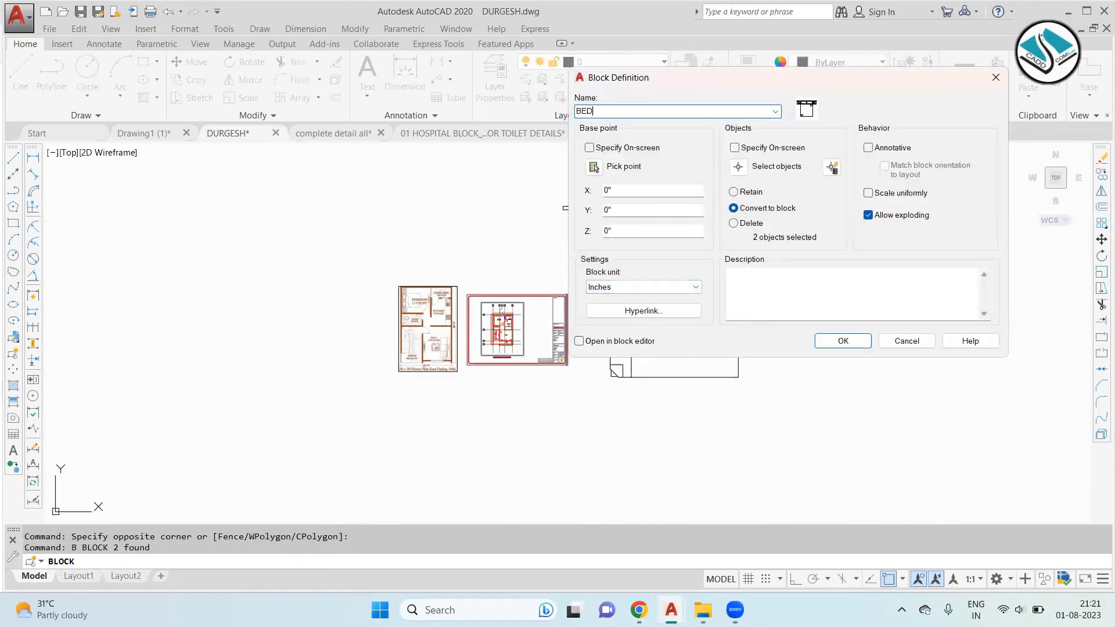
{"action": "left_click", "coordinate": [842, 342]}
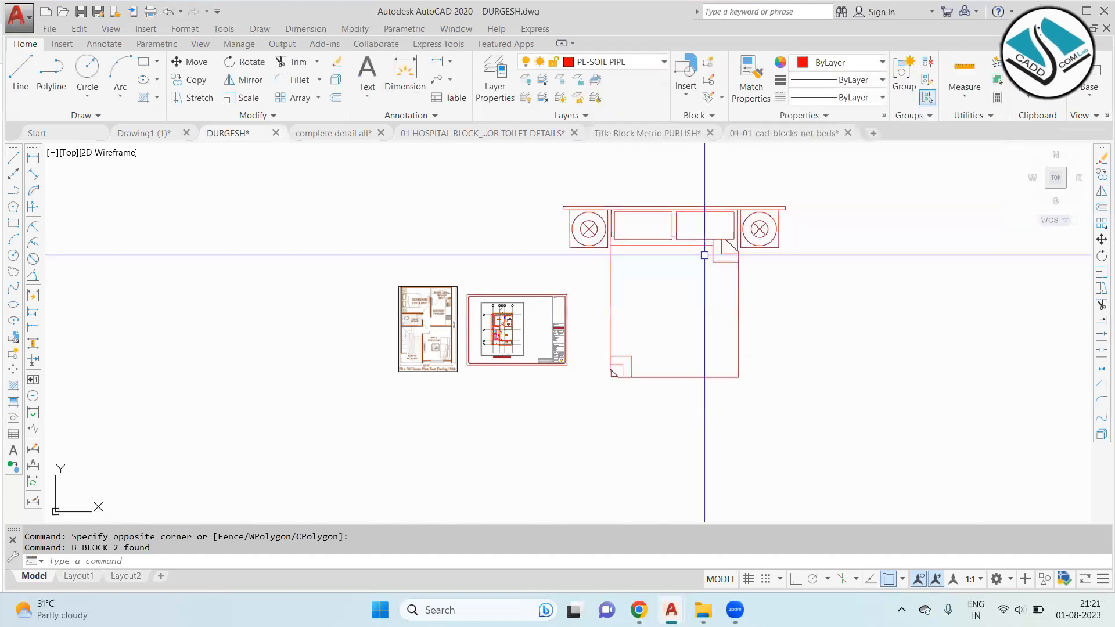
Step: Scale the BED block by reference, using the bed's width as reference length and 6' as new length
{"action": "left_click", "coordinate": [830, 185]}
{"action": "left_click", "coordinate": [709, 250]}
{"action": "type", "text": "sc"}
{"action": "key", "text": "Return"}
{"action": "scroll", "coordinate": [605, 374], "scroll_direction": "up", "scroll_amount": 2}
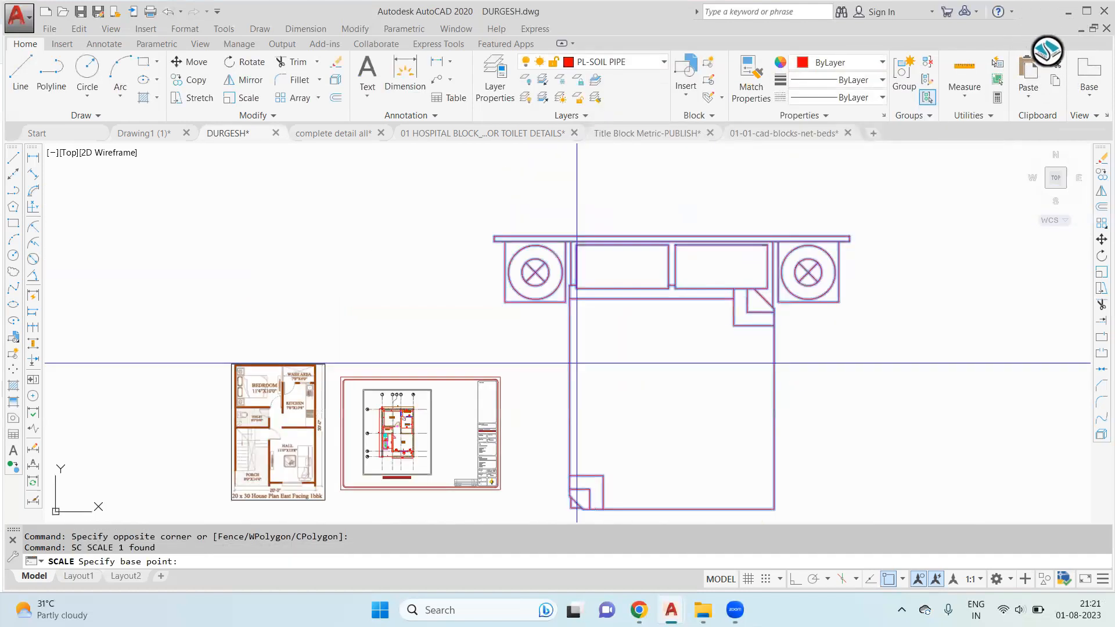
{"action": "scroll", "coordinate": [557, 418], "scroll_direction": "up", "scroll_amount": 3}
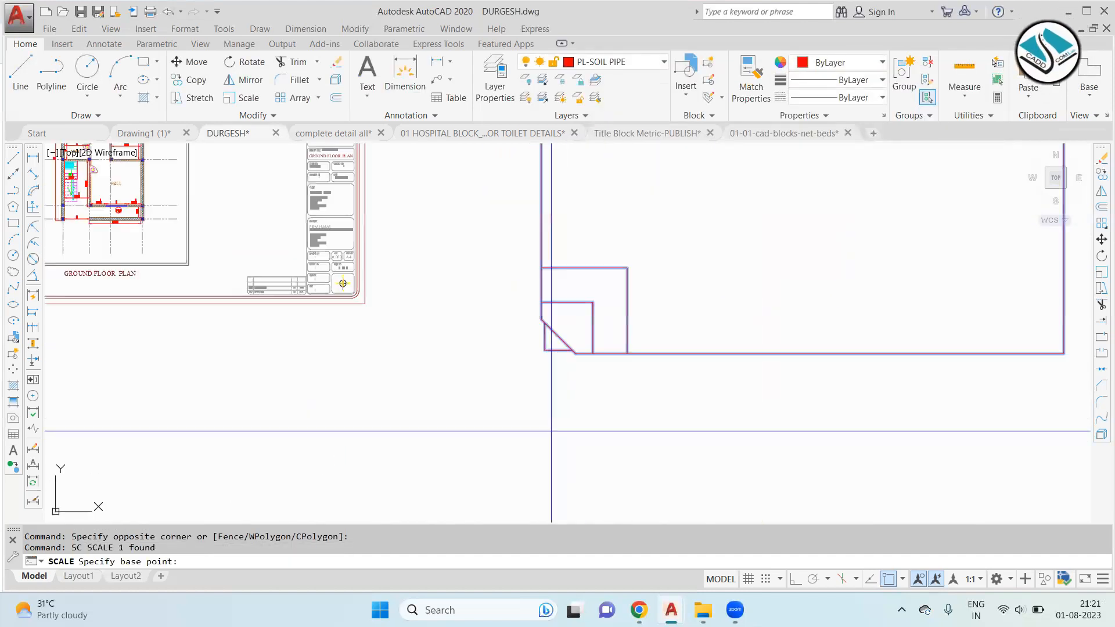
{"action": "double_click", "coordinate": [541, 248]}
{"action": "type", "text": "R"}
{"action": "key", "text": "Return"}
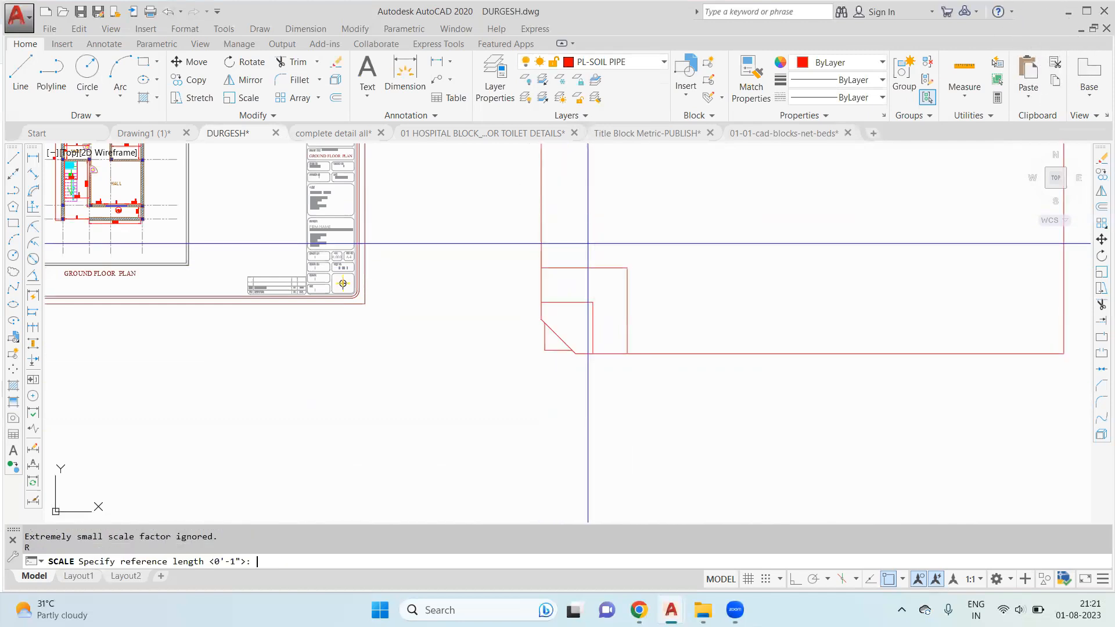
{"action": "scroll", "coordinate": [498, 299], "scroll_direction": "down", "scroll_amount": 2}
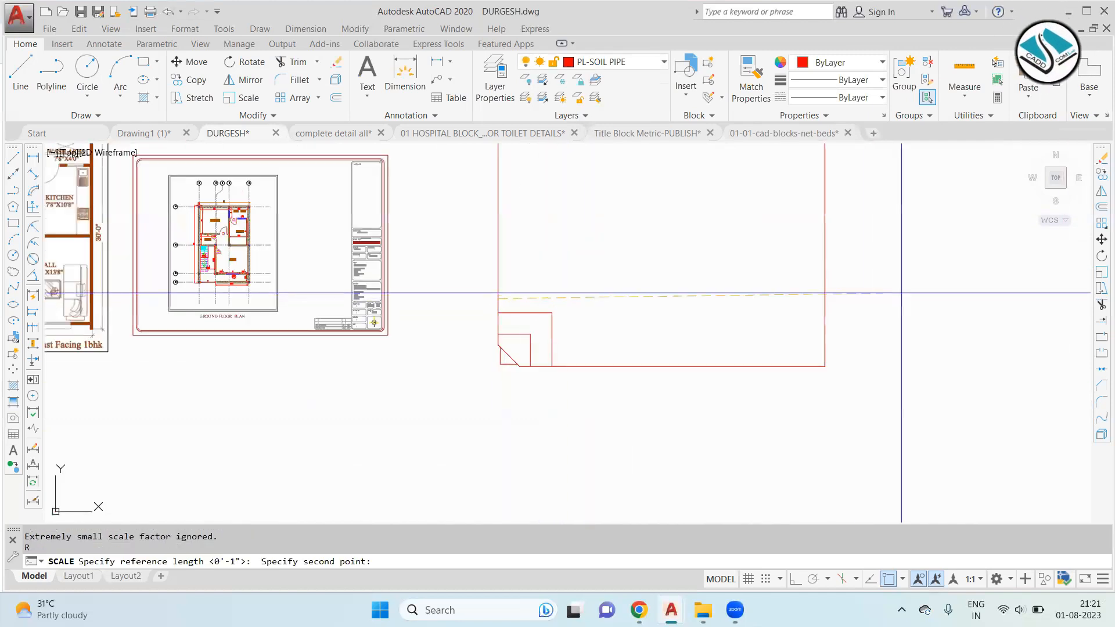
{"action": "left_click", "coordinate": [827, 297]}
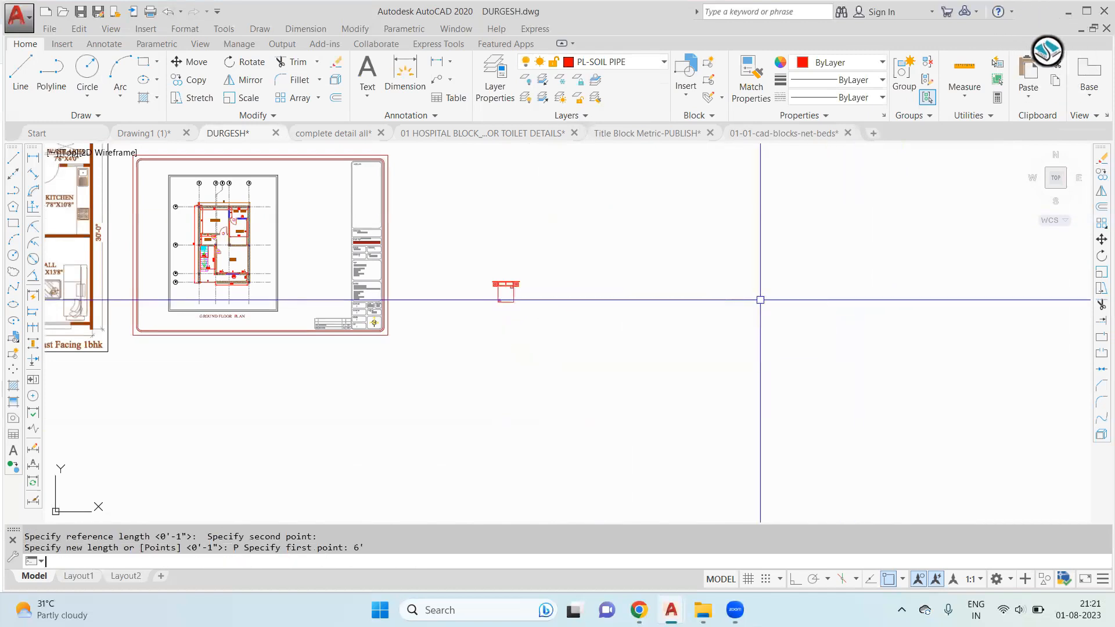
Step: Move the scaled bed onto the ground floor plan sheet, just outside the bedroom's outer wall
{"action": "scroll", "coordinate": [506, 249], "scroll_direction": "up", "scroll_amount": 3}
{"action": "key", "text": "Escape"}
{"action": "left_click", "coordinate": [621, 241]}
{"action": "left_click", "coordinate": [376, 420]}
{"action": "type", "text": "m"}
{"action": "key", "text": "Return"}
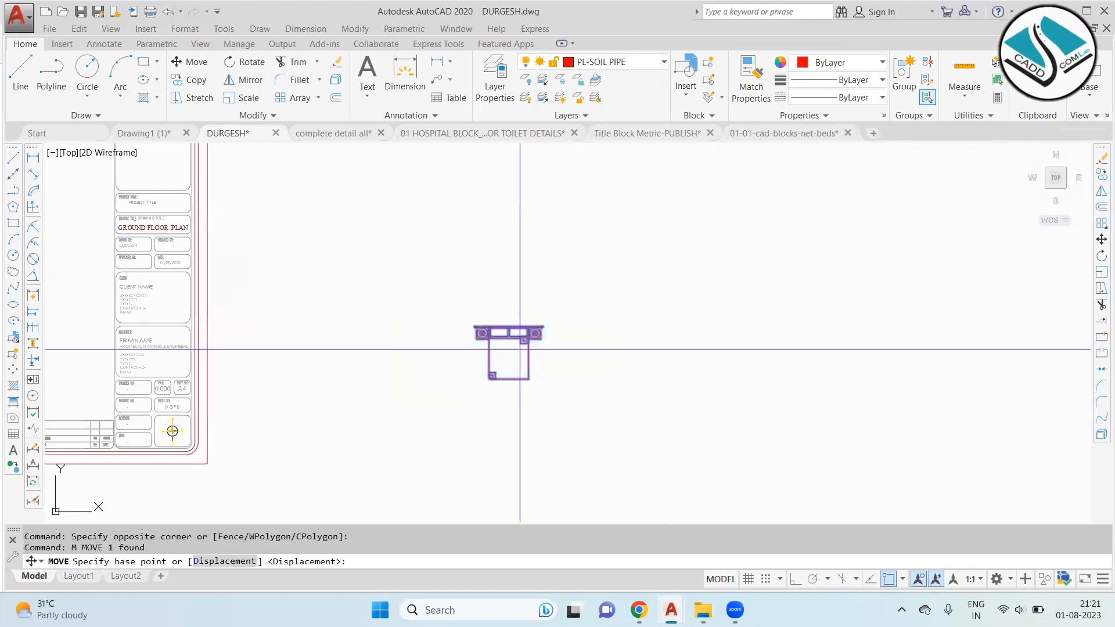
{"action": "left_click", "coordinate": [520, 349]}
{"action": "scroll", "coordinate": [762, 474], "scroll_direction": "down", "scroll_amount": 2}
{"action": "scroll", "coordinate": [617, 446], "scroll_direction": "down", "scroll_amount": 1}
{"action": "scroll", "coordinate": [142, 229], "scroll_direction": "up", "scroll_amount": 4}
{"action": "scroll", "coordinate": [523, 267], "scroll_direction": "down", "scroll_amount": 4}
{"action": "scroll", "coordinate": [565, 250], "scroll_direction": "up", "scroll_amount": 5}
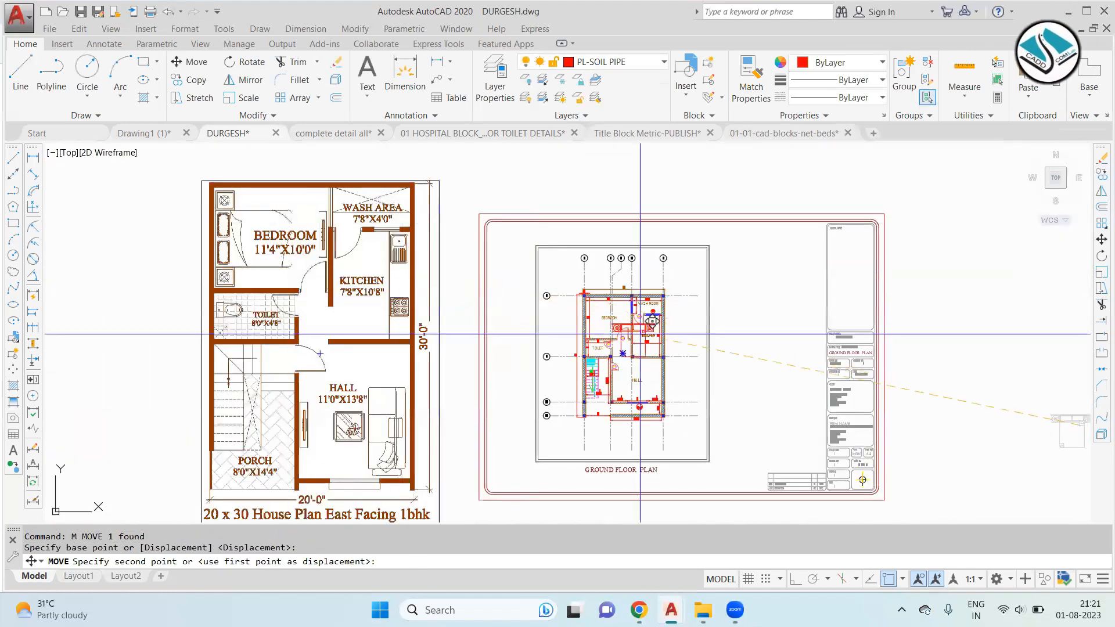
{"action": "left_click", "coordinate": [377, 304]}
Step: Rotate the bed 90° counterclockwise about its headboard's midpoint with ortho on, so the headboard faces the bedroom's outer wall
{"action": "left_click", "coordinate": [385, 244]}
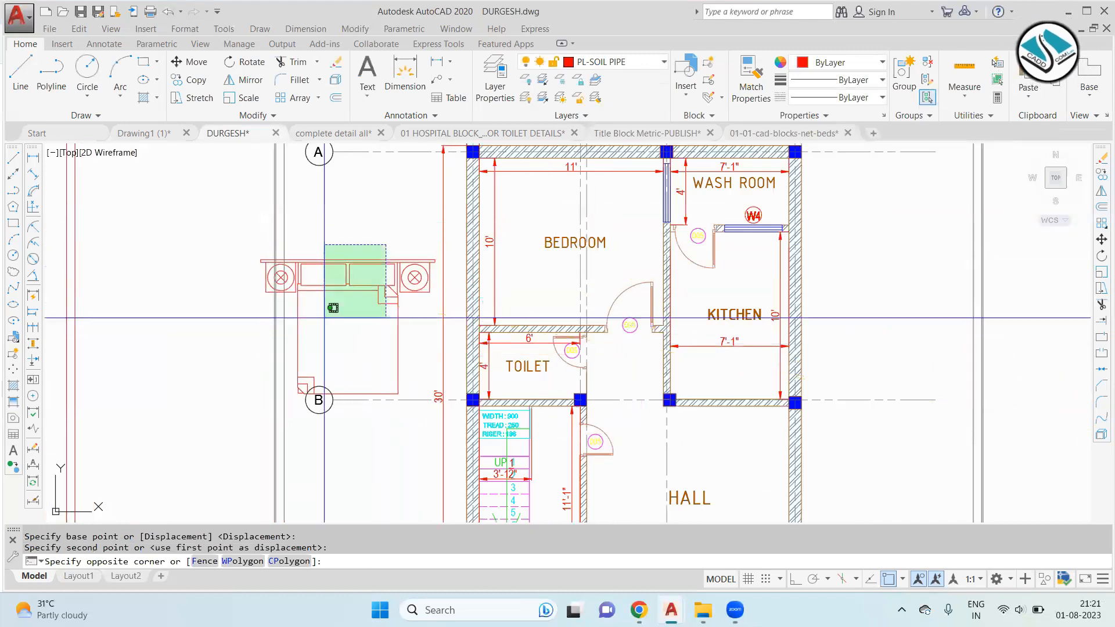
{"action": "left_click", "coordinate": [323, 317]}
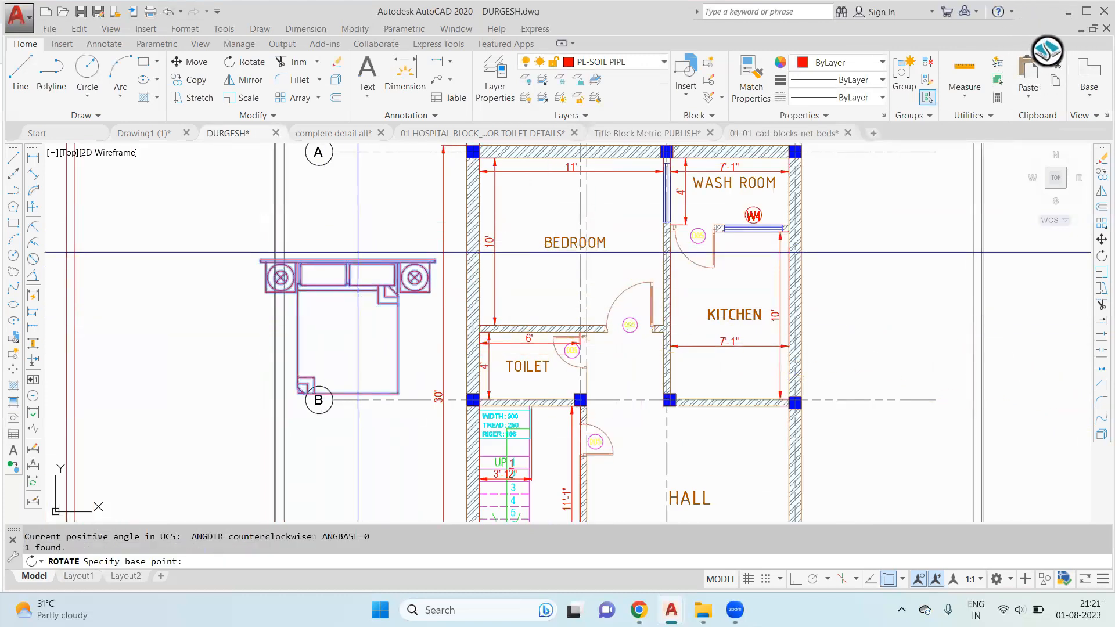
{"action": "left_click", "coordinate": [349, 261]}
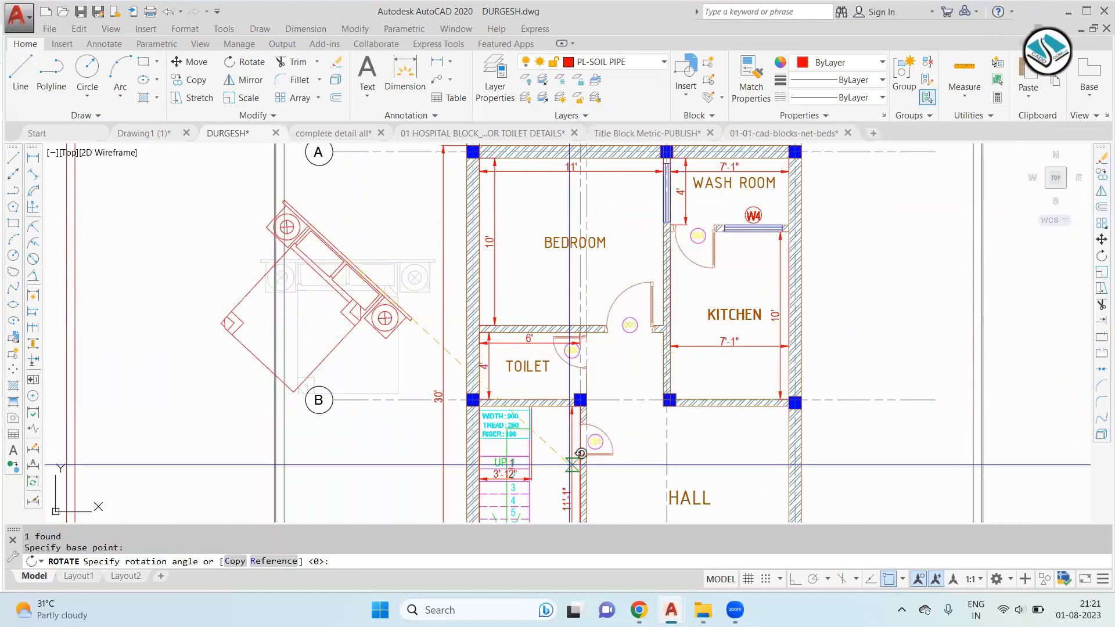
{"action": "left_click", "coordinate": [795, 578]}
{"action": "middle_click_drag", "start_coordinate": [305, 241], "coordinate": [308, 378]}
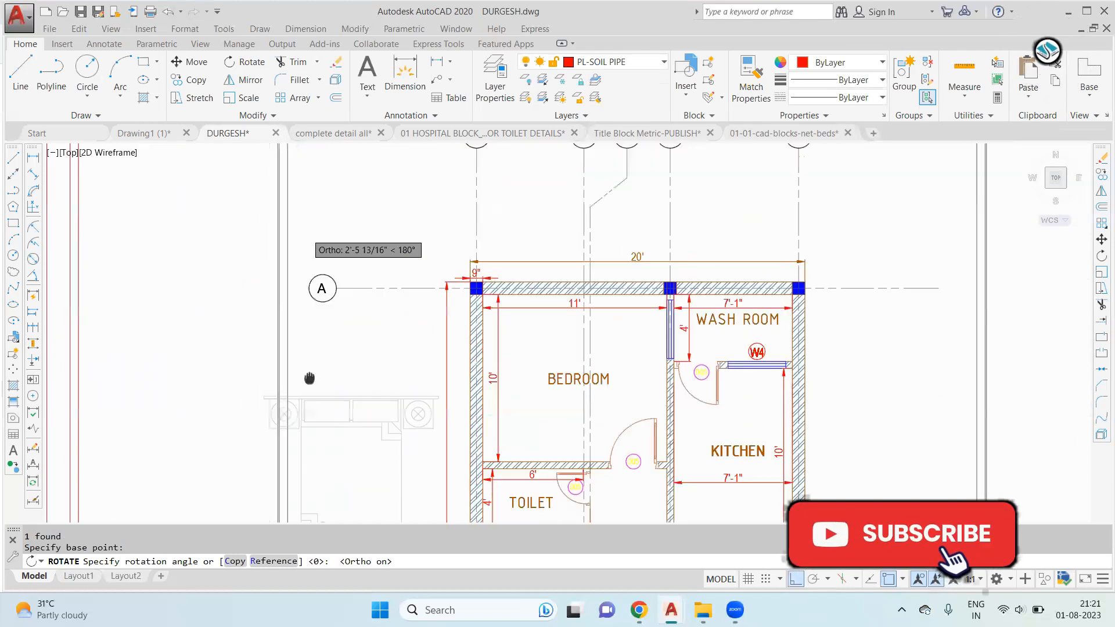
{"action": "left_click", "coordinate": [358, 203]}
Step: Move the rotated bed into the bedroom
{"action": "left_click", "coordinate": [446, 347]}
{"action": "type", "text": "m"}
{"action": "key", "text": "Return"}
{"action": "left_click", "coordinate": [380, 366]}
{"action": "left_click", "coordinate": [580, 372]}
{"action": "scroll", "coordinate": [583, 375], "scroll_direction": "up", "scroll_amount": 4}
{"action": "key", "text": "Escape"}
{"action": "scroll", "coordinate": [634, 371], "scroll_direction": "down", "scroll_amount": 3}
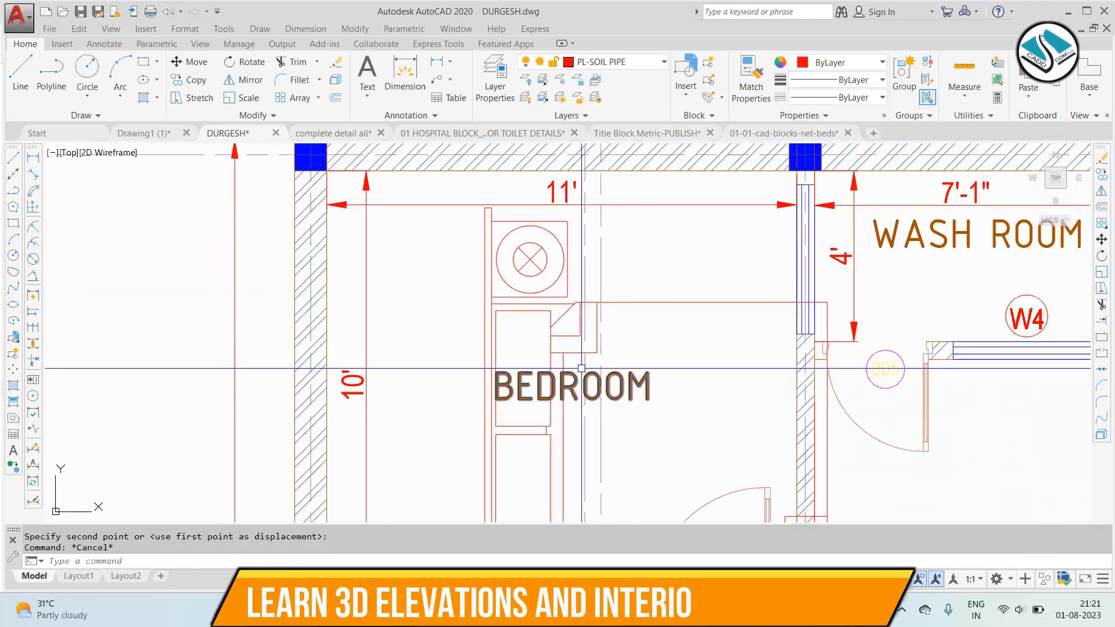
Step: Draw helper lines: one along the inner face of the bedroom's outer wall, and a horizontal one outward from its midpoint
{"action": "type", "text": "l"}
{"action": "key", "text": "Return"}
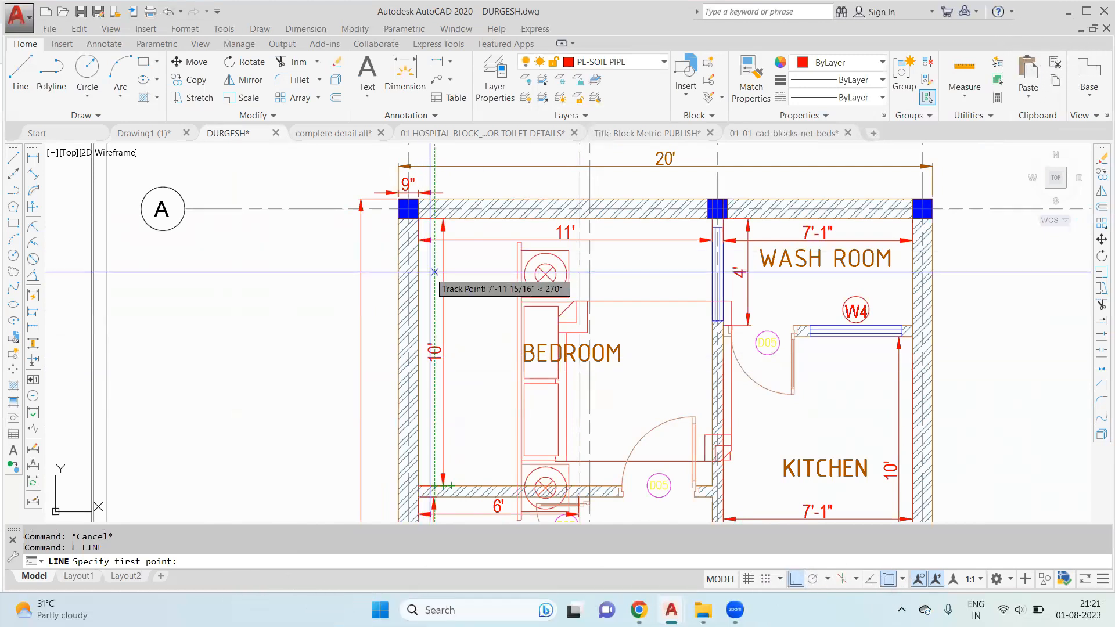
{"action": "key", "text": "Escape"}
{"action": "type", "text": "l"}
{"action": "key", "text": "Return"}
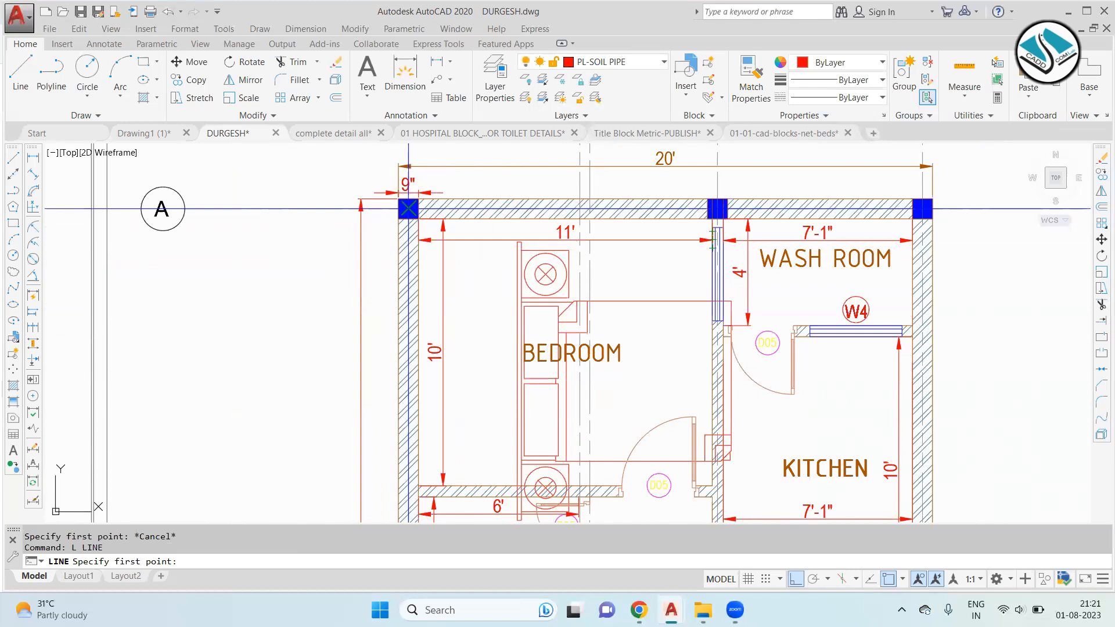
{"action": "left_click", "coordinate": [419, 250]}
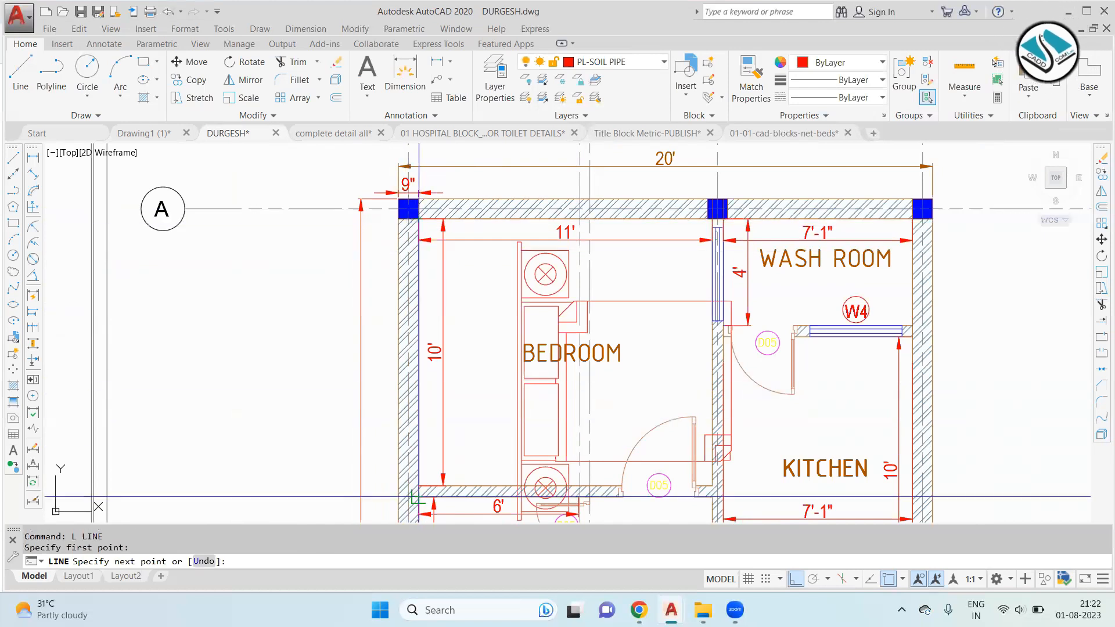
{"action": "key", "text": "Escape"}
{"action": "key", "text": "space"}
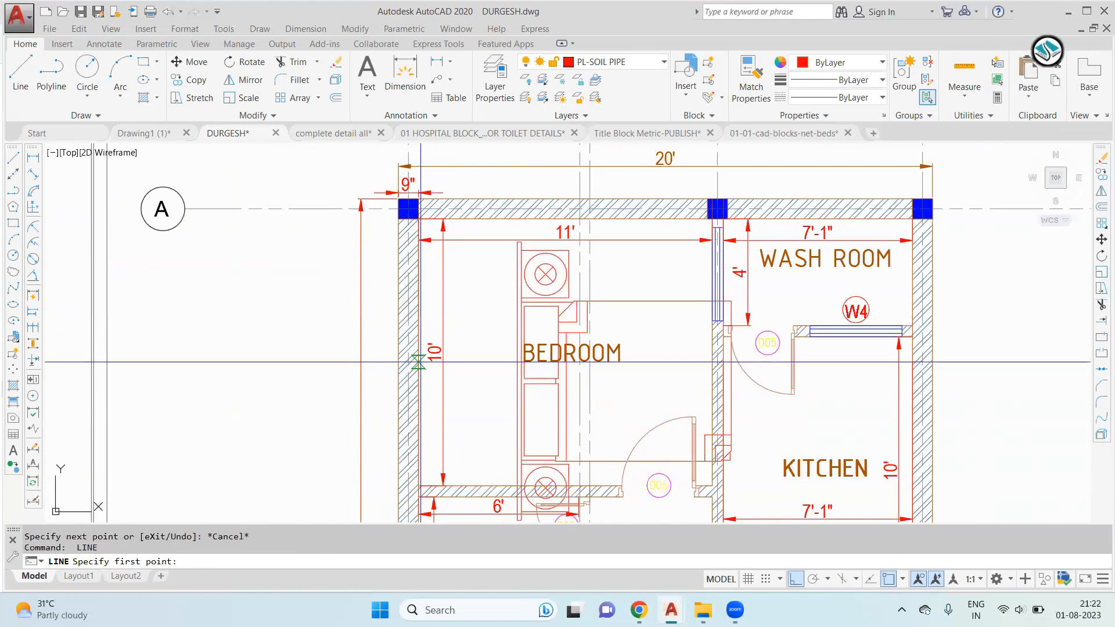
{"action": "left_click", "coordinate": [221, 352]}
{"action": "key", "text": "Escape"}
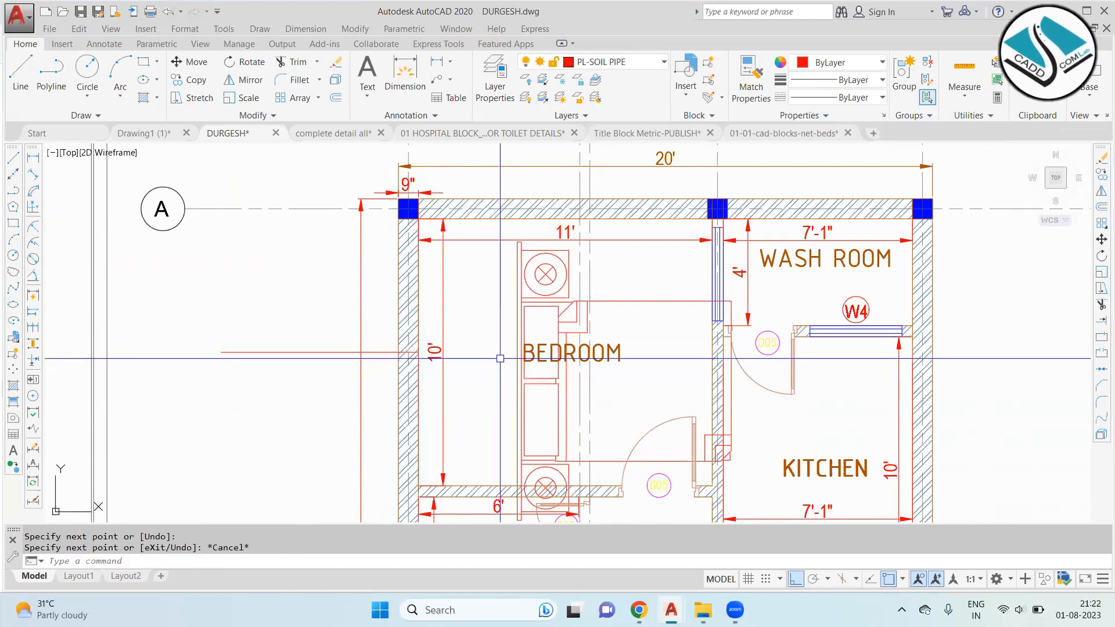
Step: Move the bed from its headboard's midpoint to the midpoint of the bedroom's outer wall face
{"action": "left_click", "coordinate": [522, 323]}
{"action": "type", "text": "m"}
{"action": "key", "text": "space"}
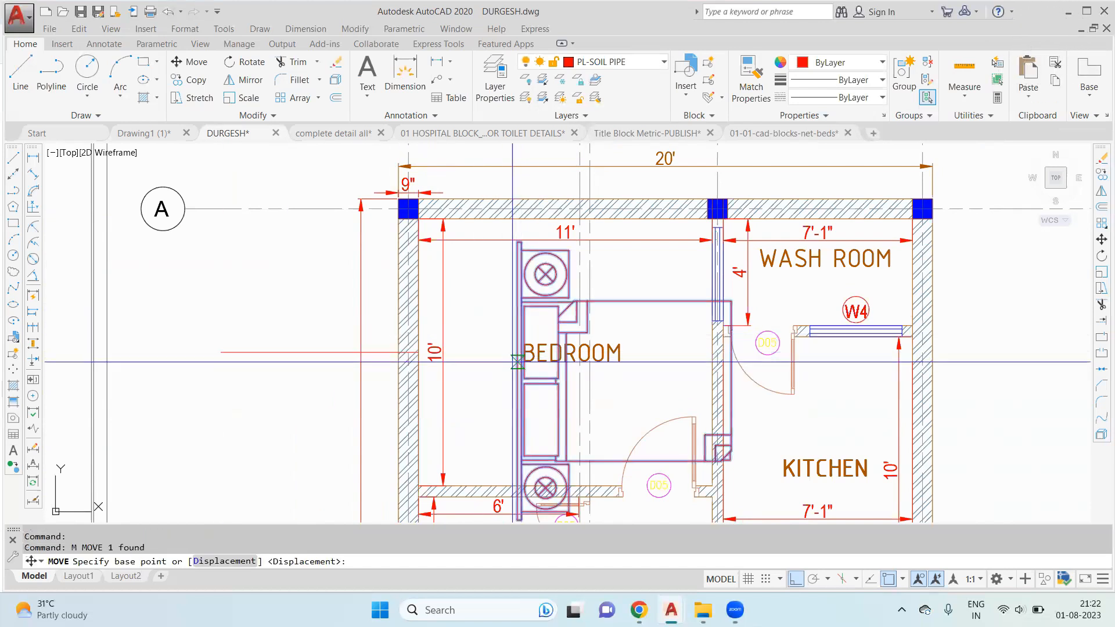
{"action": "left_click", "coordinate": [520, 373]}
{"action": "left_click", "coordinate": [429, 313]}
{"action": "key", "text": "Escape"}
Step: Erase the horizontal helper line outside the bedroom wall
{"action": "left_click", "coordinate": [338, 332]}
{"action": "left_click", "coordinate": [259, 371]}
{"action": "type", "text": "e"}
{"action": "key", "text": "Return"}
{"action": "scroll", "coordinate": [671, 350], "scroll_direction": "down", "scroll_amount": 3}
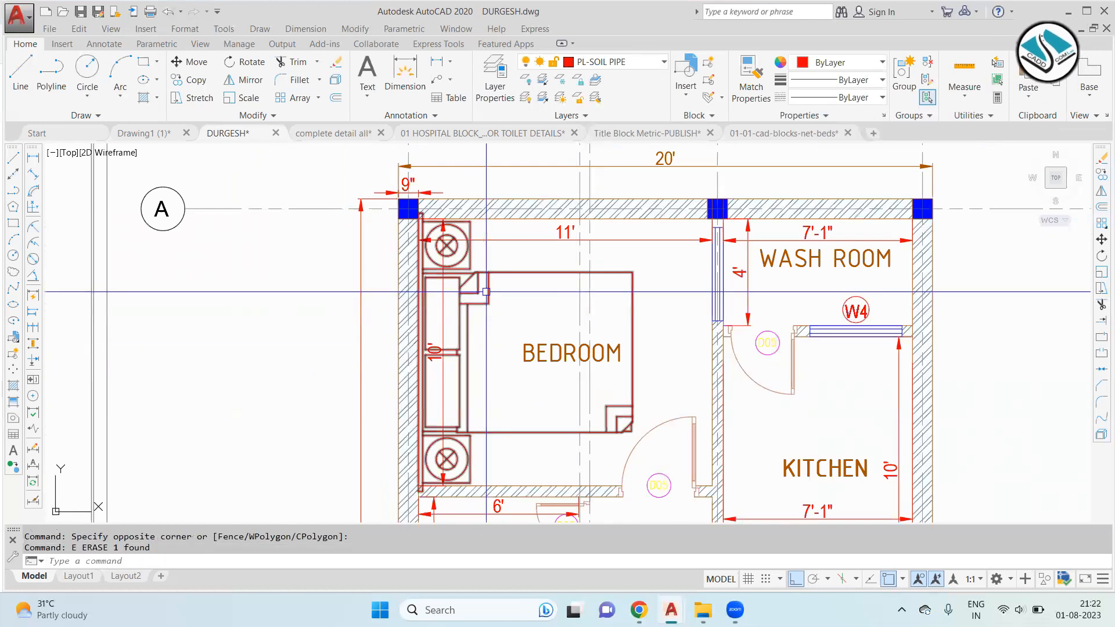
{"action": "key", "text": "Escape"}
Step: Examine how the bed and other furniture are drawn in the bedrooms of the complete detail all drawing
{"action": "scroll", "coordinate": [670, 350], "scroll_direction": "down", "scroll_amount": 6}
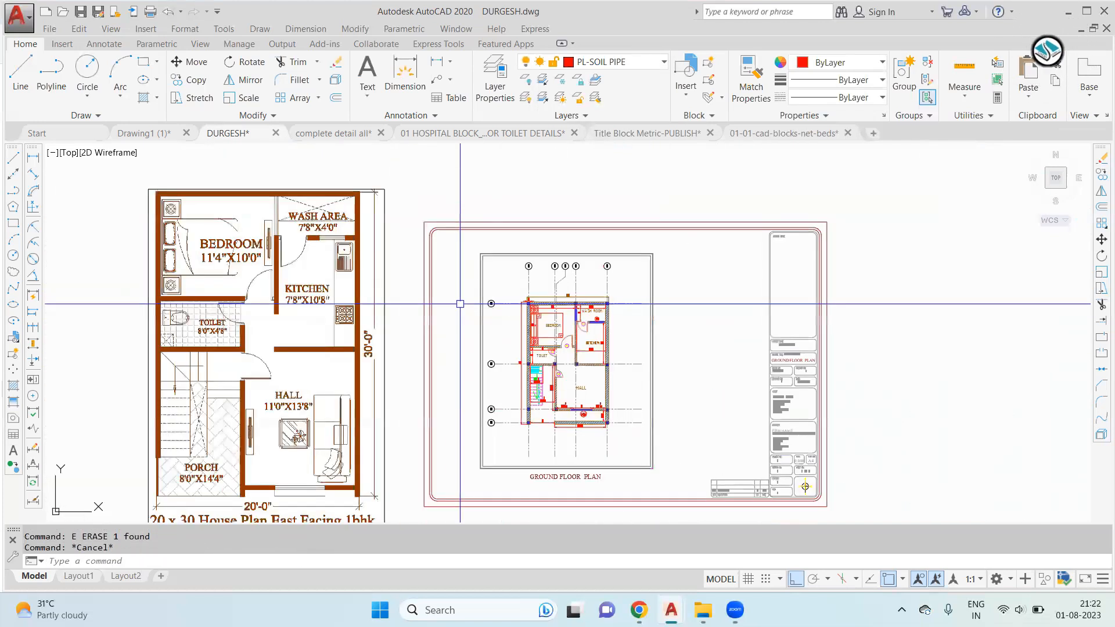
{"action": "middle_click_drag", "start_coordinate": [491, 258], "coordinate": [567, 269]}
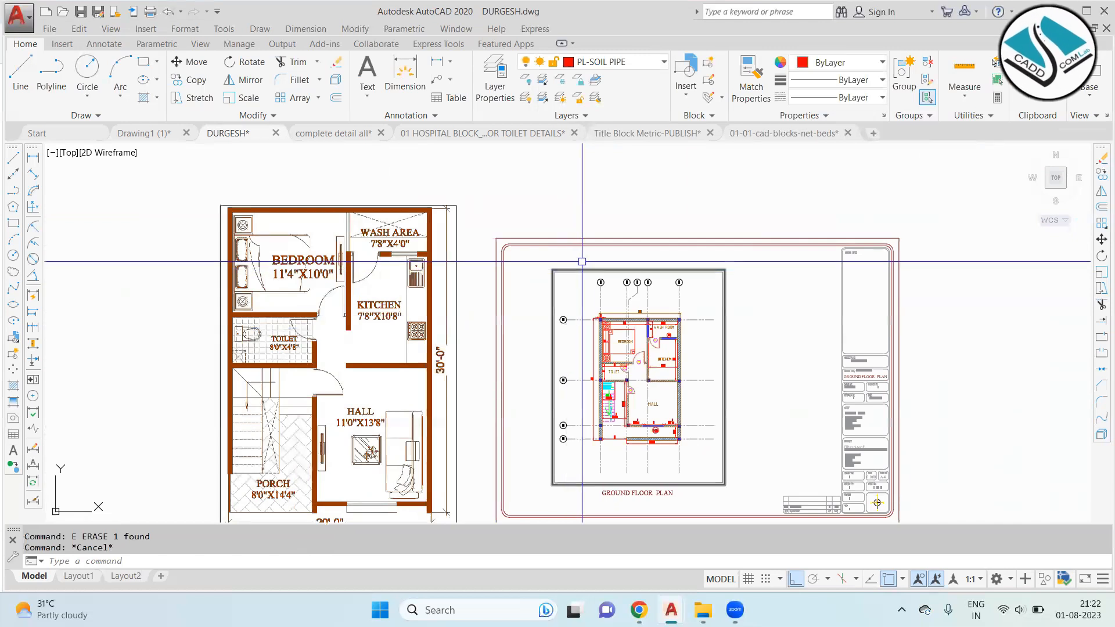
{"action": "left_click", "coordinate": [334, 139]}
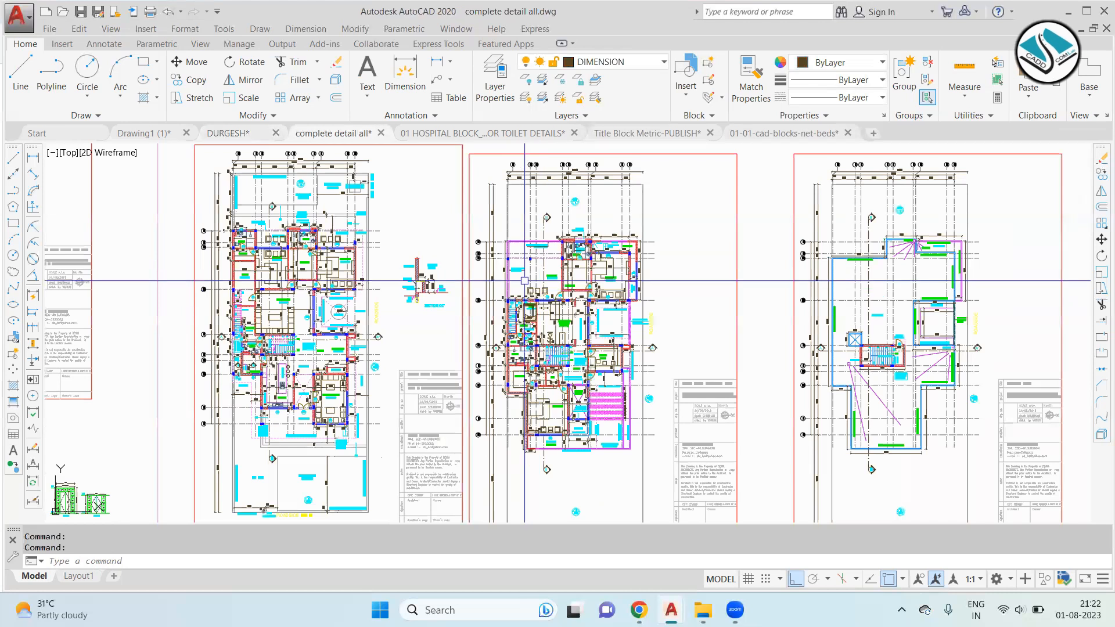
{"action": "scroll", "coordinate": [607, 238], "scroll_direction": "up", "scroll_amount": 5}
{"action": "scroll", "coordinate": [606, 237], "scroll_direction": "down", "scroll_amount": 6}
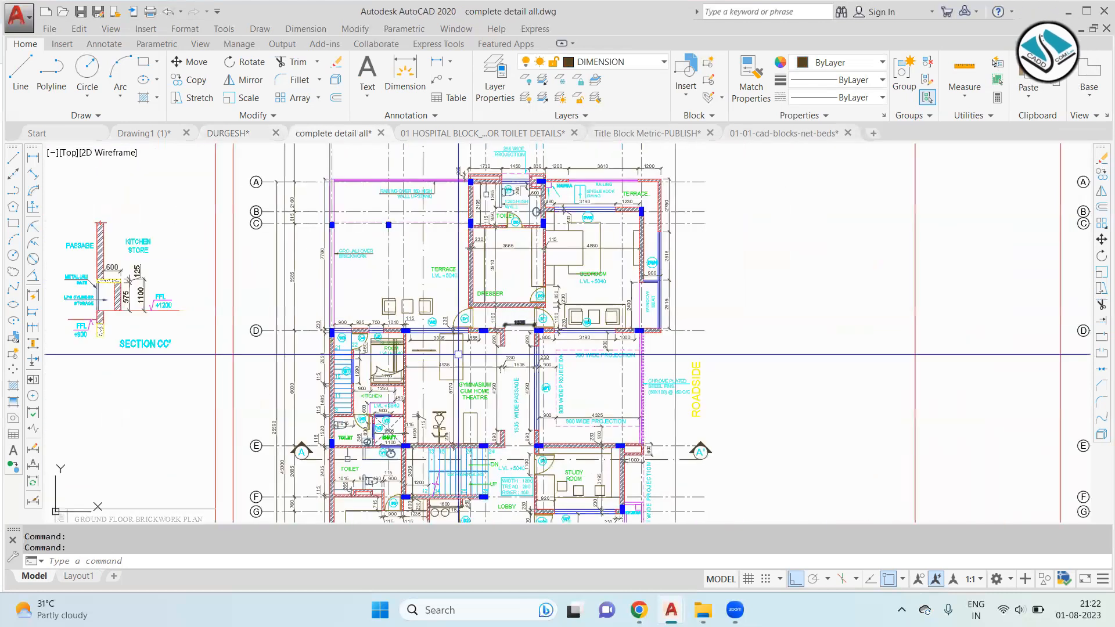
{"action": "scroll", "coordinate": [354, 296], "scroll_direction": "up", "scroll_amount": 10}
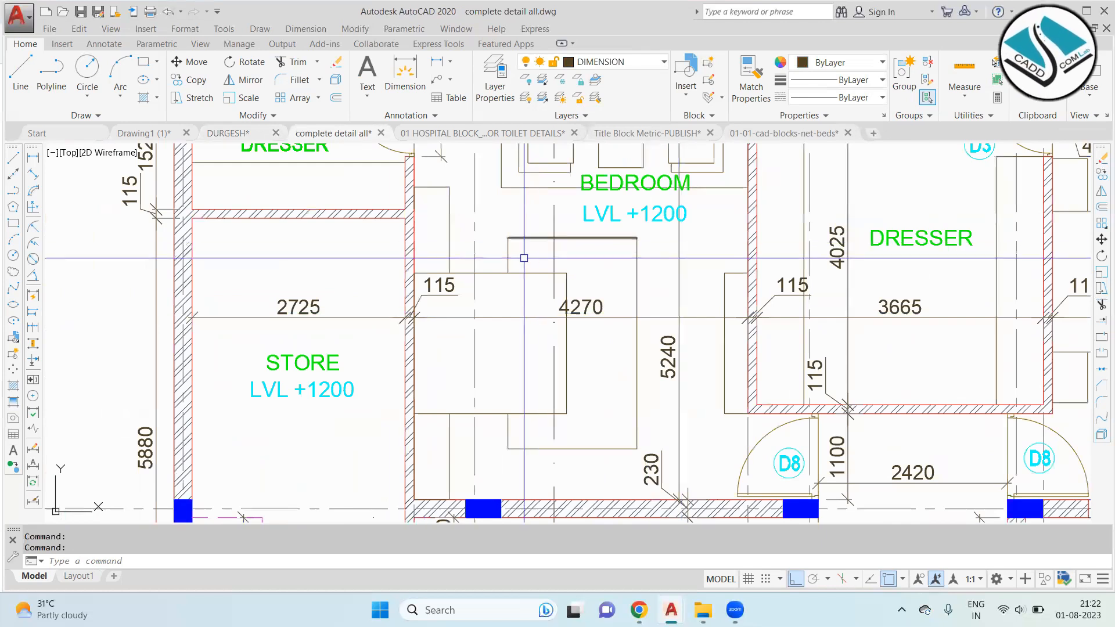
{"action": "scroll", "coordinate": [523, 256], "scroll_direction": "up", "scroll_amount": 2}
{"action": "scroll", "coordinate": [464, 281], "scroll_direction": "down", "scroll_amount": 2}
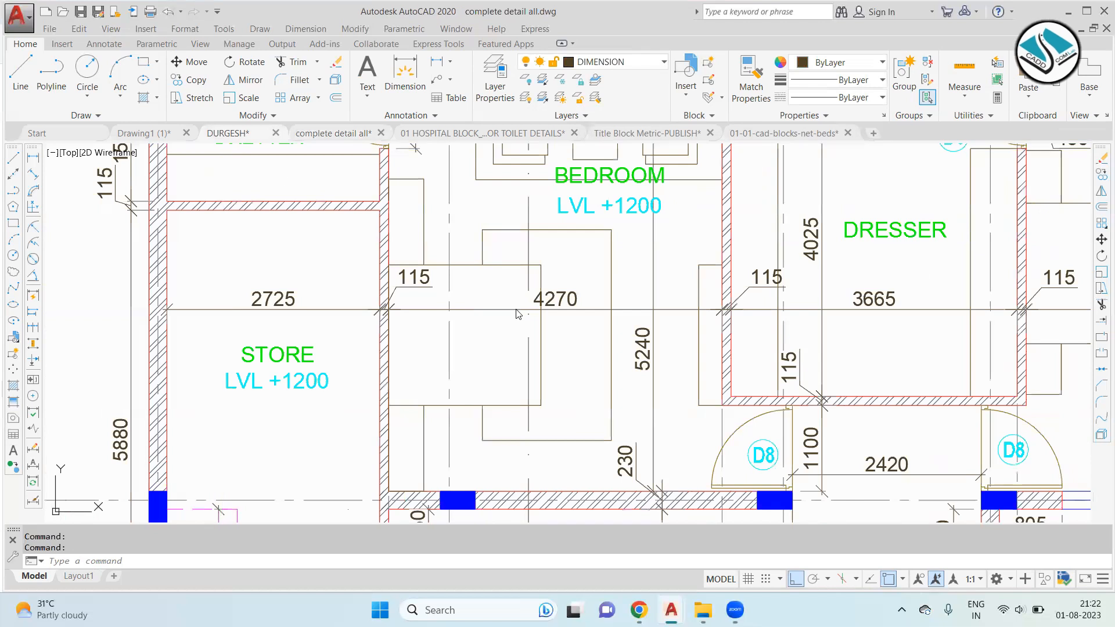
Step: Back in the DURGESH drawing, put the bedroom's bed block on the PL-RAIN WATER PIPE layer
{"action": "scroll", "coordinate": [648, 336], "scroll_direction": "up", "scroll_amount": 3}
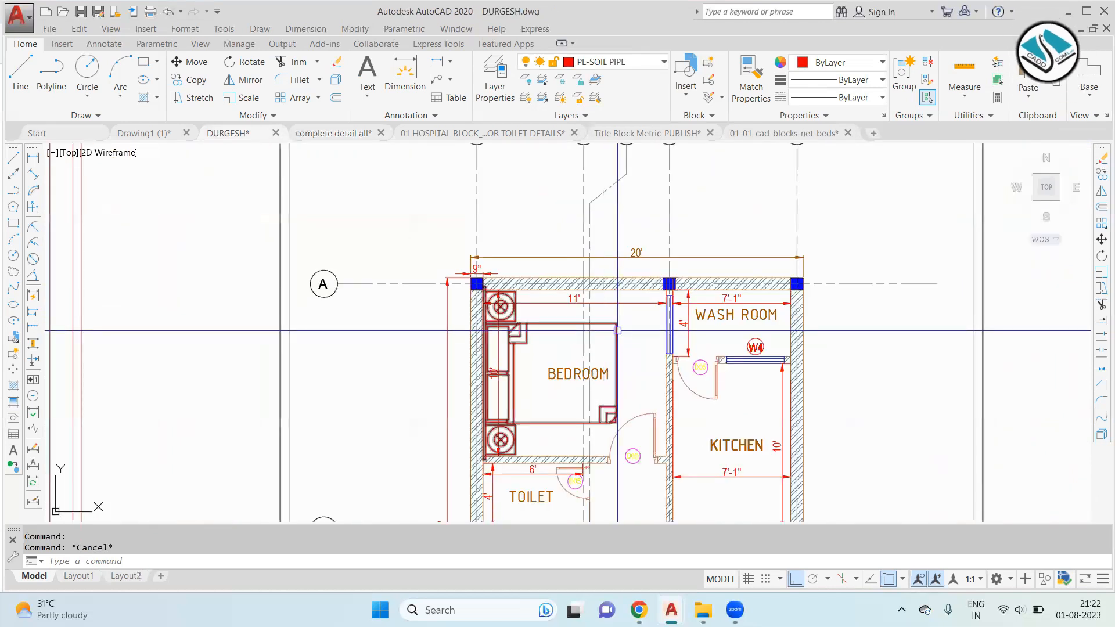
{"action": "left_click", "coordinate": [617, 330]}
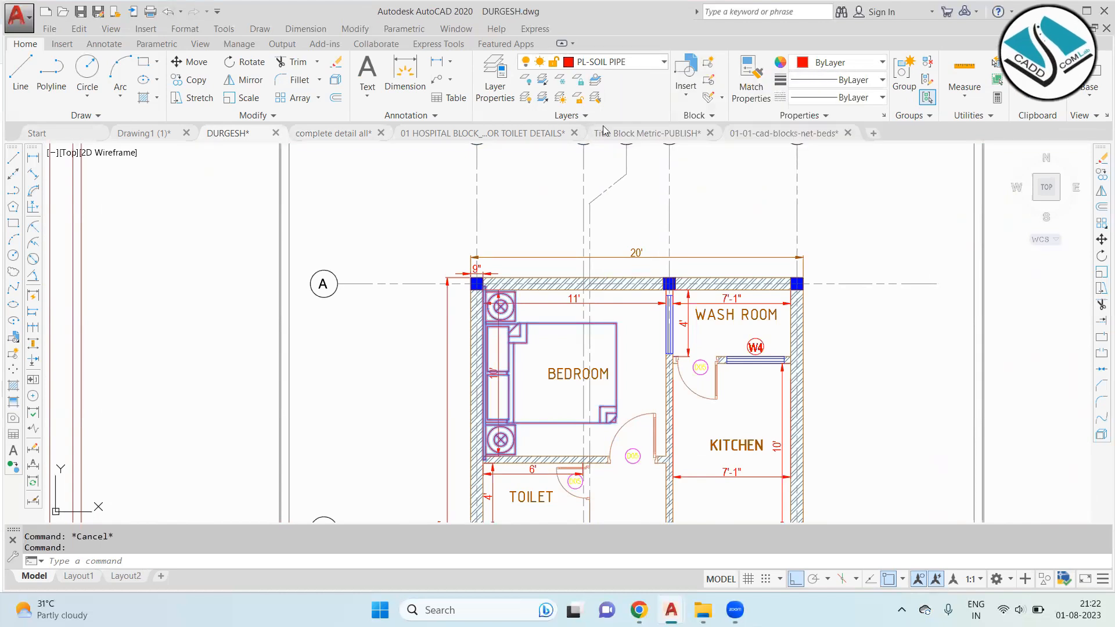
{"action": "left_click", "coordinate": [640, 64]}
{"action": "left_click", "coordinate": [617, 236]}
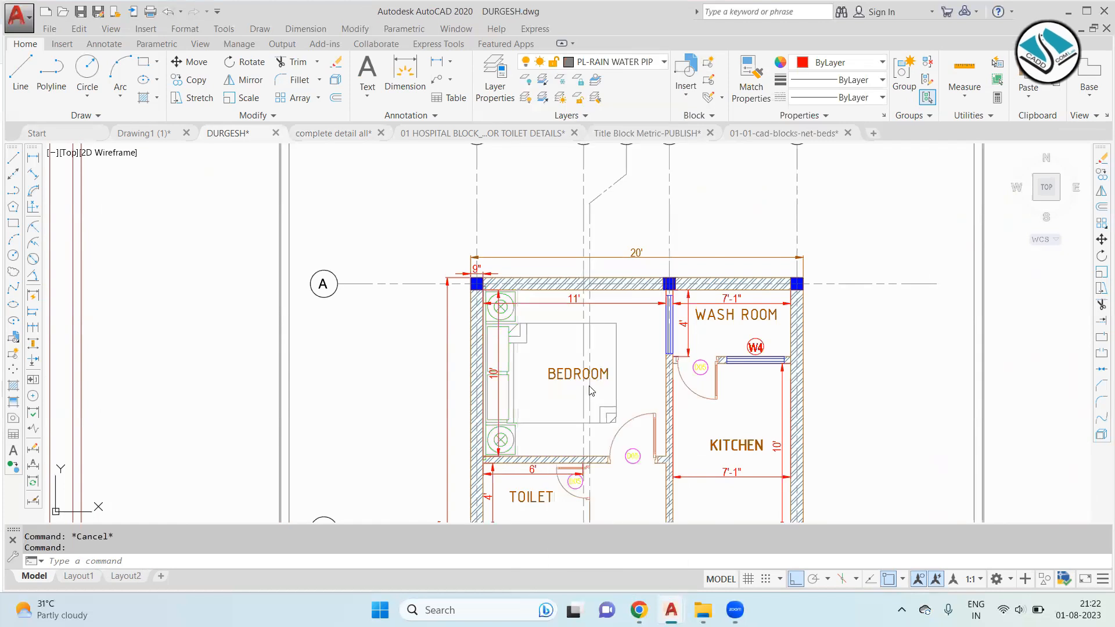
Step: Draw two crossing diagonal lines between the opposite inner corners of the wash room
{"action": "scroll", "coordinate": [537, 326], "scroll_direction": "down", "scroll_amount": 3}
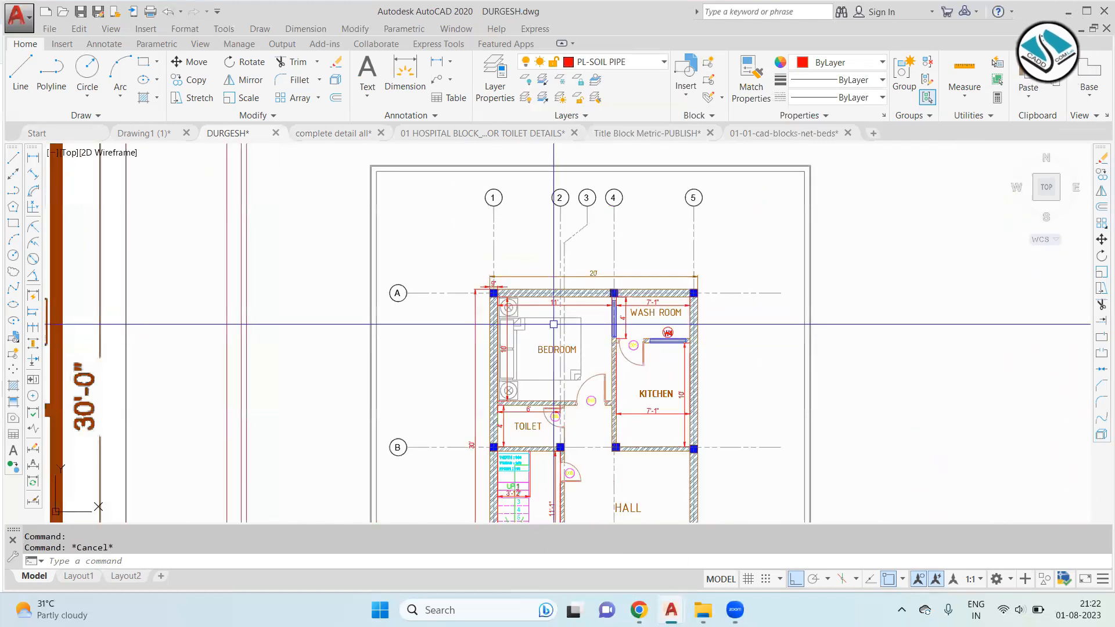
{"action": "scroll", "coordinate": [537, 326], "scroll_direction": "up", "scroll_amount": 2}
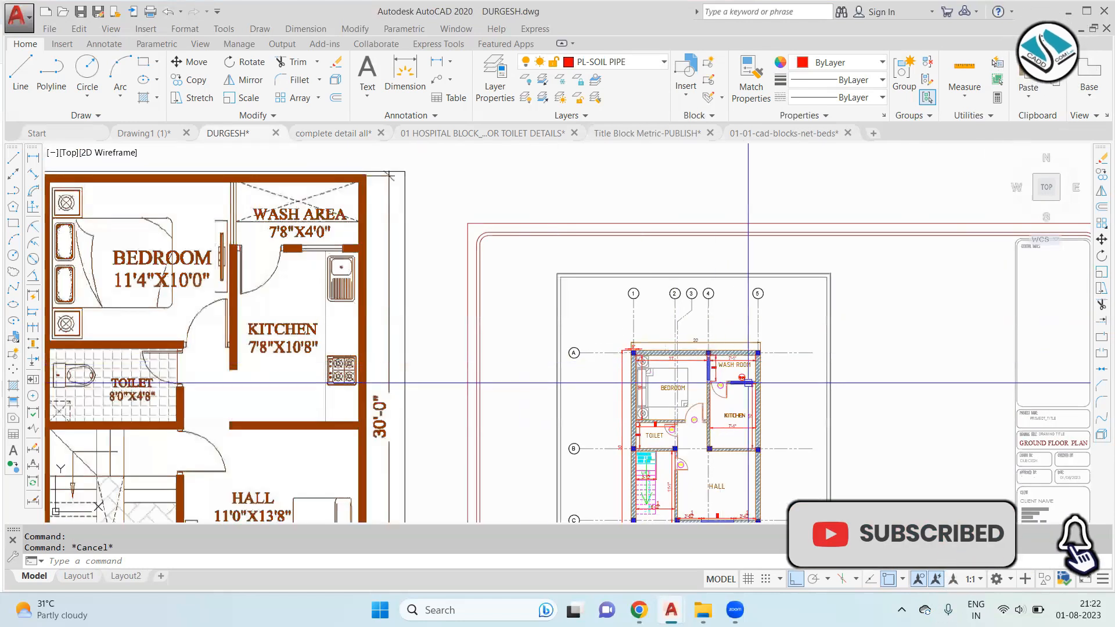
{"action": "scroll", "coordinate": [748, 383], "scroll_direction": "up", "scroll_amount": 6}
{"action": "scroll", "coordinate": [690, 335], "scroll_direction": "up", "scroll_amount": 3}
{"action": "type", "text": "L"}
{"action": "key", "text": "Return"}
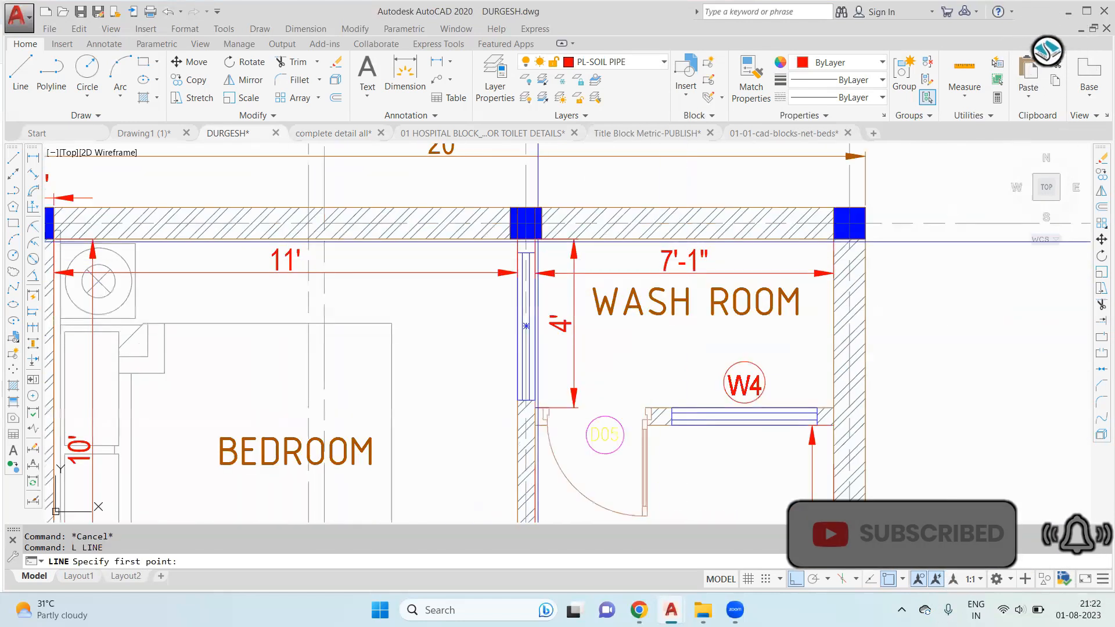
{"action": "left_click", "coordinate": [849, 408]}
{"action": "key", "text": "Escape"}
{"action": "key", "text": "Return"}
{"action": "left_click", "coordinate": [535, 240]}
{"action": "left_click", "coordinate": [828, 245]}
{"action": "key", "text": "Escape"}
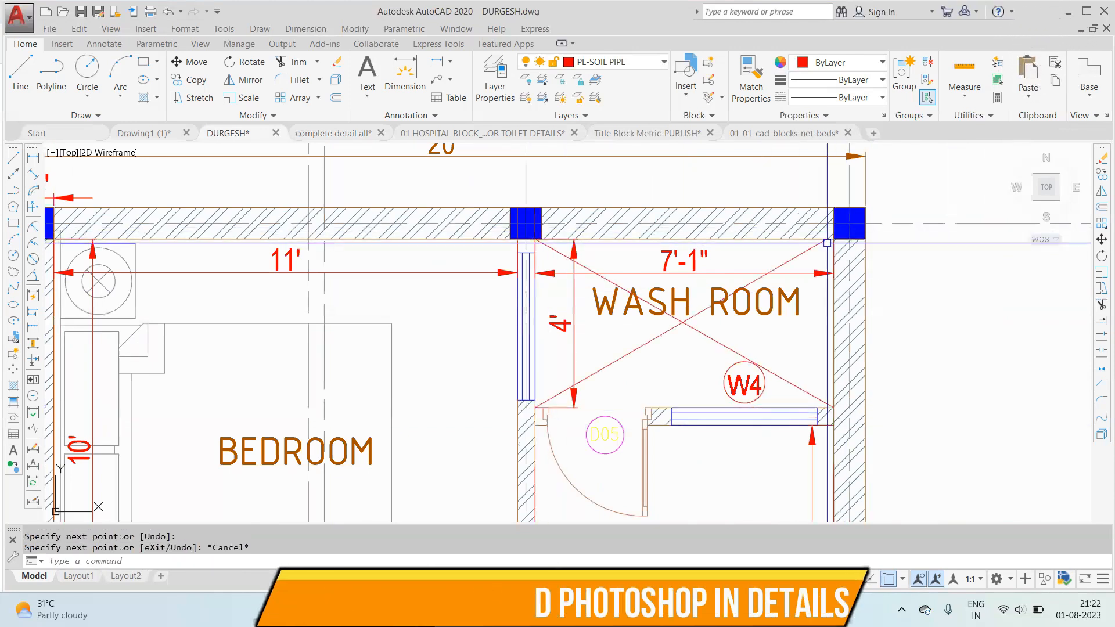
Step: Match the properties of the wash room's diagonals to the dashed grid line 4 above the plan
{"action": "type", "text": "MA"}
{"action": "key", "text": "Return"}
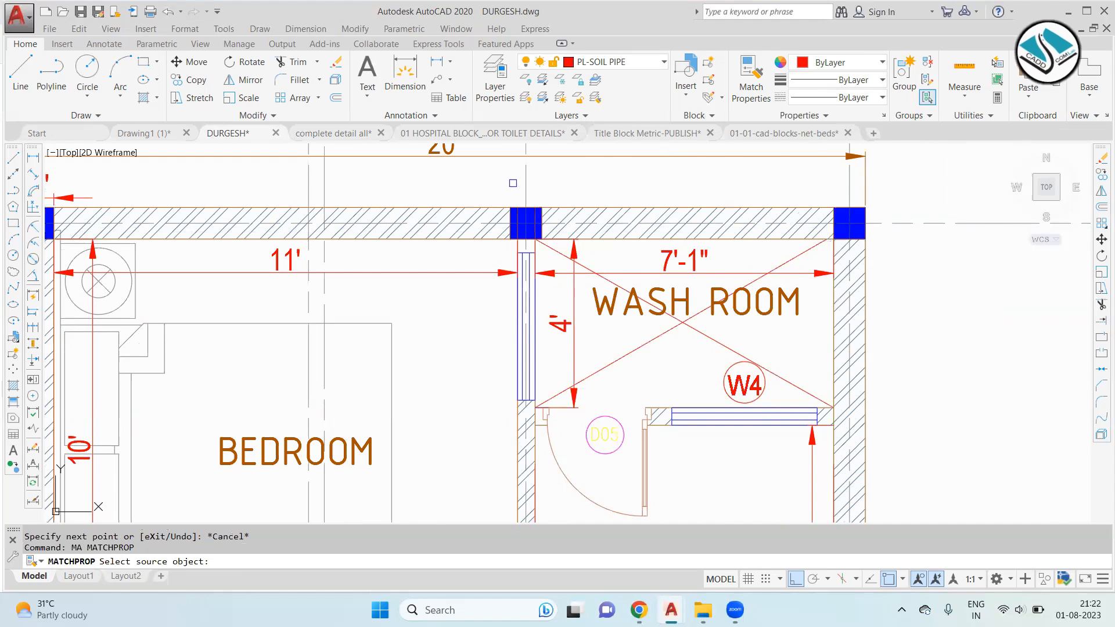
{"action": "left_click", "coordinate": [524, 181]}
{"action": "left_click", "coordinate": [789, 258]}
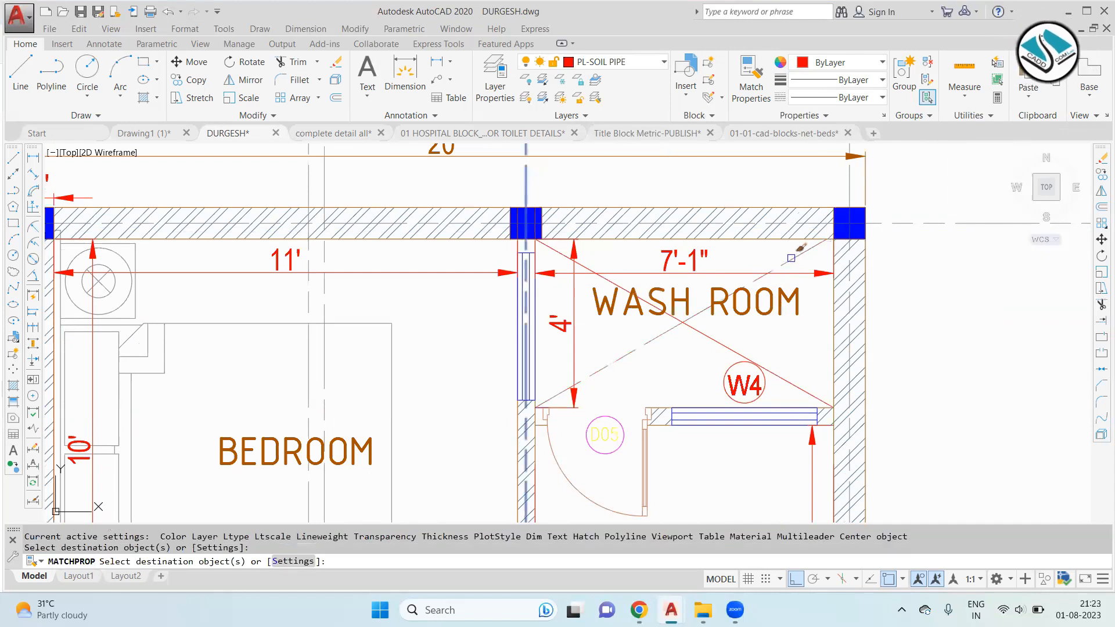
{"action": "key", "text": "Escape"}
{"action": "scroll", "coordinate": [667, 316], "scroll_direction": "down", "scroll_amount": 4}
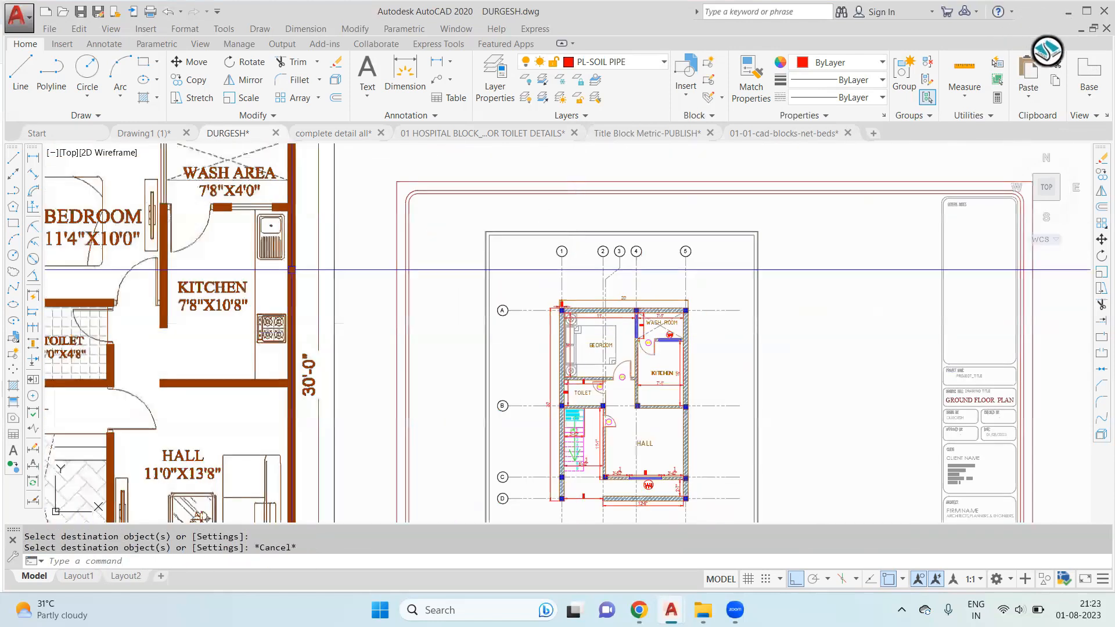
Step: Offset the inner face line of the kitchen's outer wall 2'6" towards the inside of the plan
{"action": "middle_click_drag", "start_coordinate": [281, 259], "coordinate": [401, 389]}
{"action": "middle_click_drag", "start_coordinate": [698, 405], "coordinate": [595, 306]}
{"action": "mouse_move", "coordinate": [671, 386]}
{"action": "middle_mouse_down"}
{"action": "mouse_move", "coordinate": [617, 268]}
{"action": "mouse_move", "coordinate": [626, 279]}
{"action": "middle_mouse_up"}
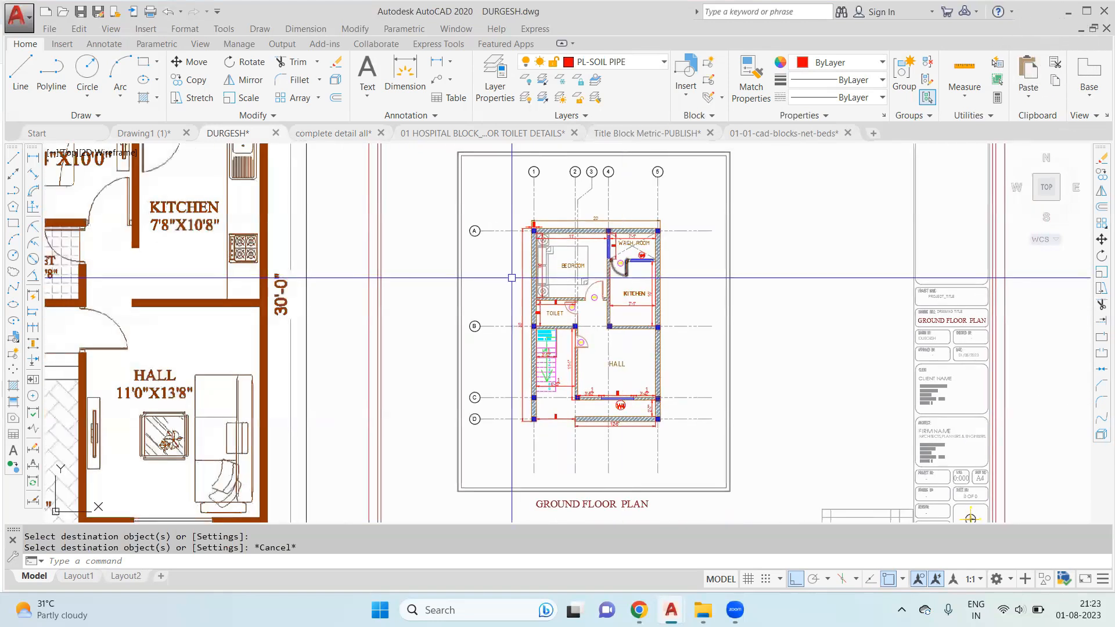
{"action": "middle_click_drag", "start_coordinate": [511, 278], "coordinate": [560, 307]}
{"action": "scroll", "coordinate": [704, 308], "scroll_direction": "up", "scroll_amount": 6}
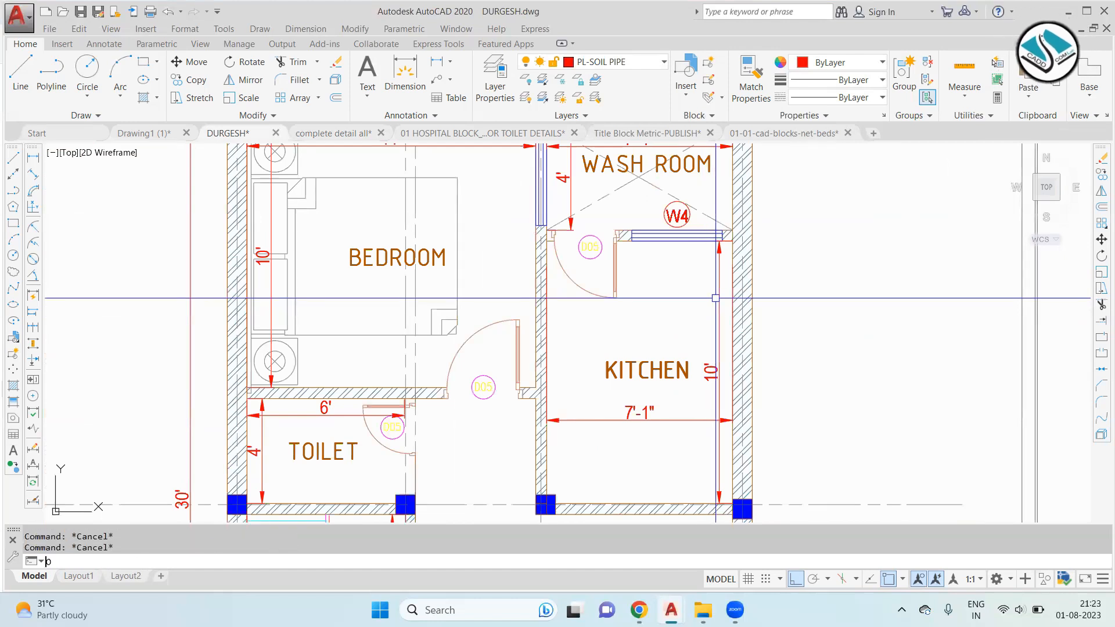
{"action": "key", "text": "Return"}
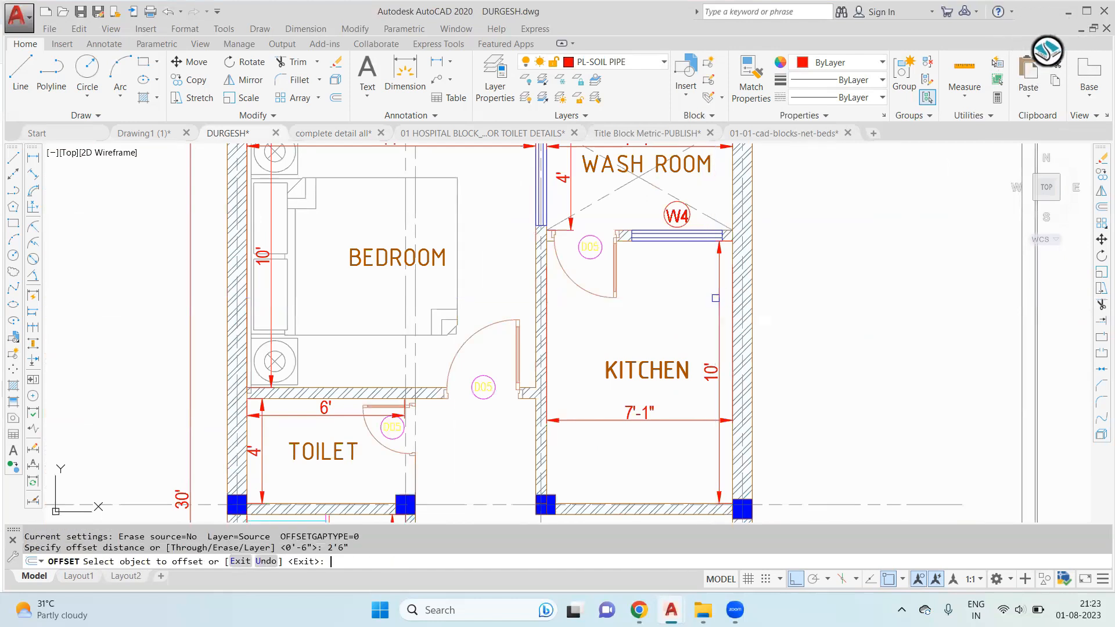
{"action": "left_click", "coordinate": [732, 313]}
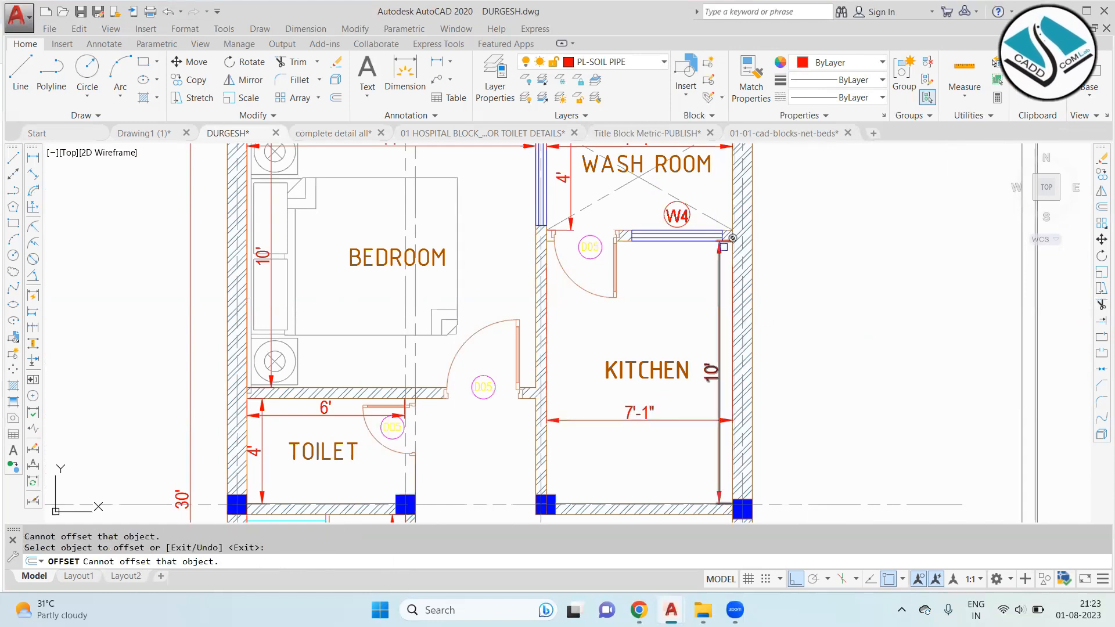
{"action": "left_click", "coordinate": [732, 251]}
{"action": "scroll", "coordinate": [732, 252], "scroll_direction": "down", "scroll_amount": 6}
{"action": "left_click", "coordinate": [754, 307]}
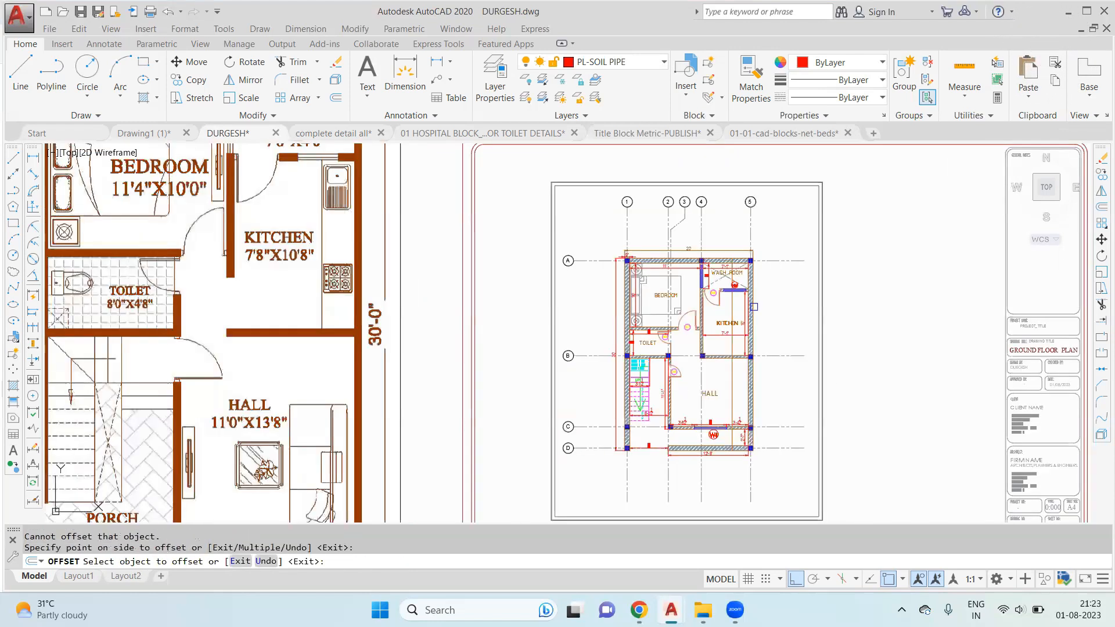
{"action": "key", "text": "Escape"}
Step: Trim the offset line at the wall between kitchen and hall, and erase its piece inside the kitchen
{"action": "scroll", "coordinate": [727, 351], "scroll_direction": "up", "scroll_amount": 14}
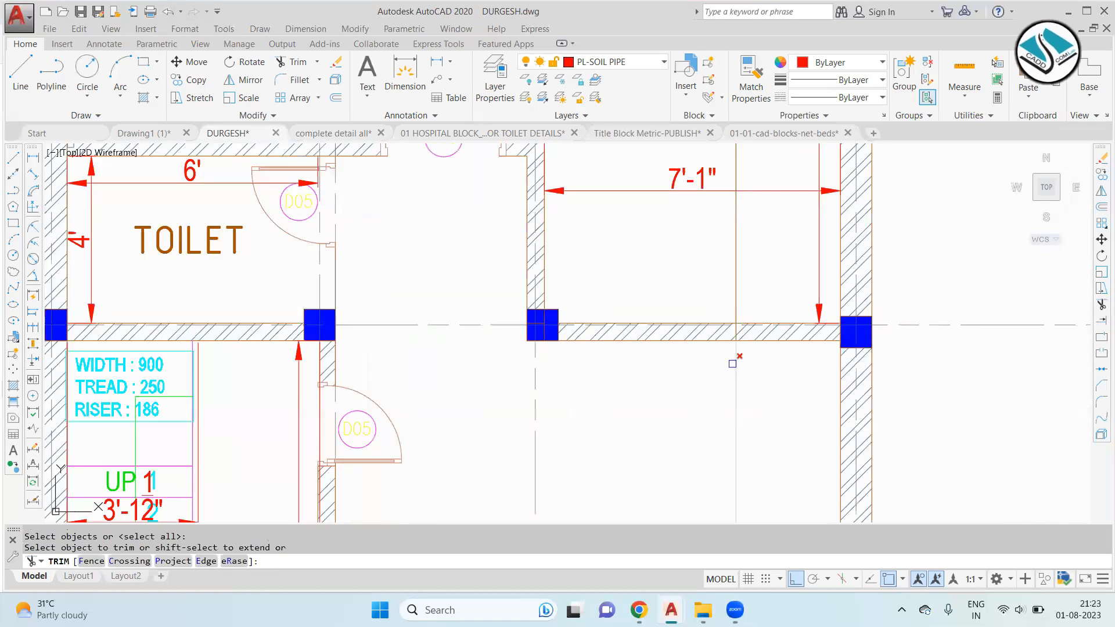
{"action": "left_click", "coordinate": [740, 286]}
{"action": "scroll", "coordinate": [739, 284], "scroll_direction": "down", "scroll_amount": 3}
{"action": "middle_click_drag", "start_coordinate": [737, 255], "coordinate": [729, 281]}
{"action": "key", "text": "Escape"}
{"action": "left_click", "coordinate": [759, 194]}
{"action": "left_click", "coordinate": [727, 207]}
{"action": "type", "text": "e"}
Step: Trim the offset line at the hall's window wall on grid line C and erase the leftover piece below that wall
{"action": "scroll", "coordinate": [728, 207], "scroll_direction": "down", "scroll_amount": 3}
{"action": "type", "text": "T"}
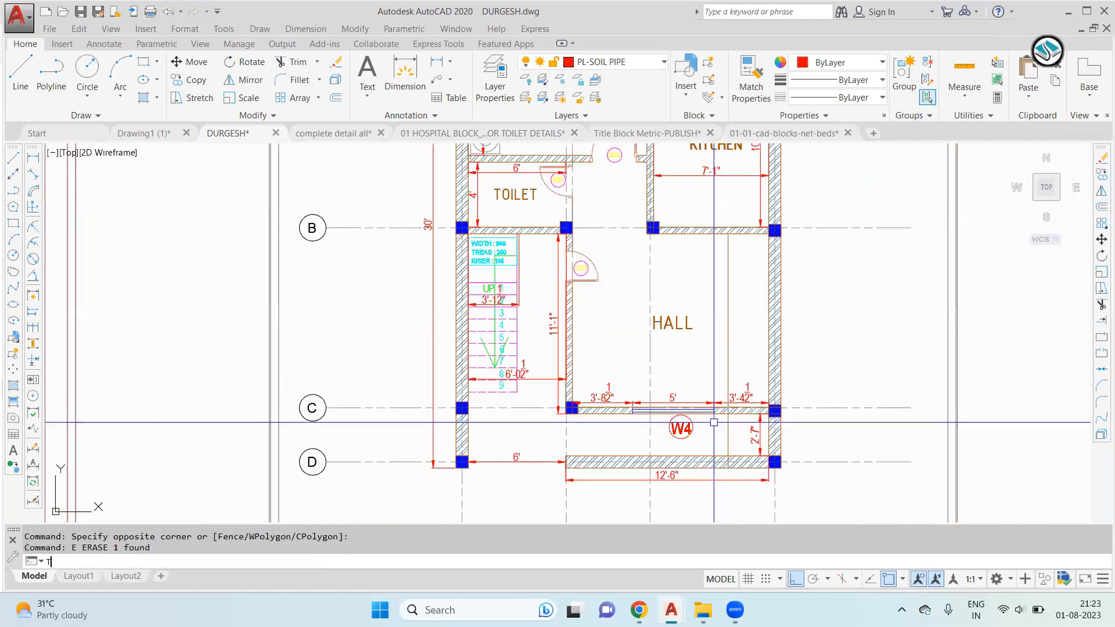
{"action": "type", "text": "RIM"}
{"action": "scroll", "coordinate": [714, 422], "scroll_direction": "up", "scroll_amount": 10}
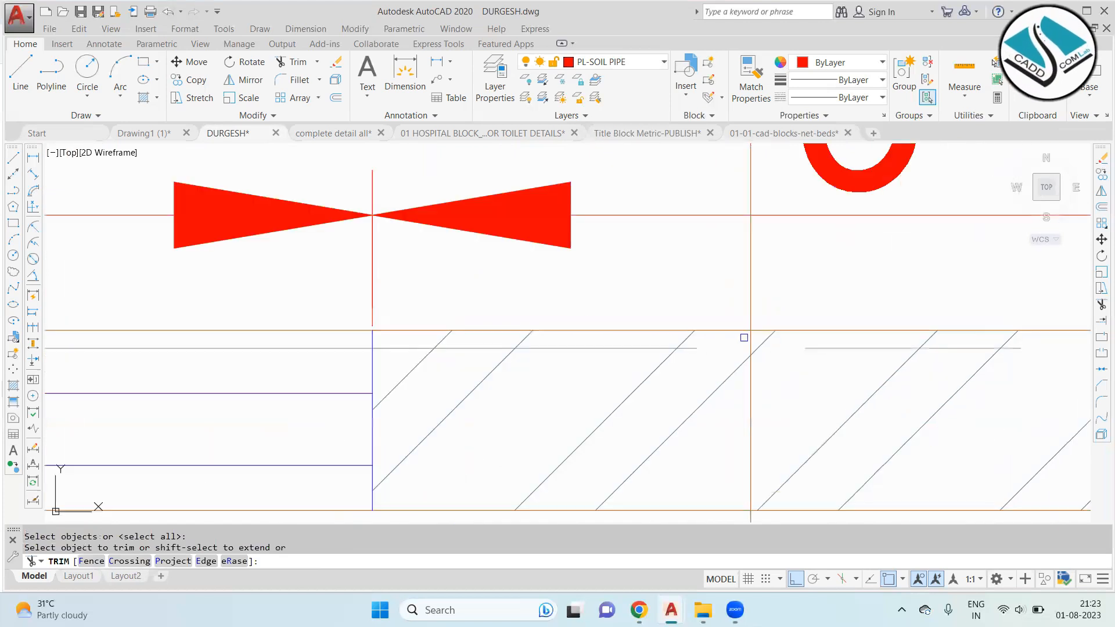
{"action": "left_click", "coordinate": [725, 314]}
{"action": "scroll", "coordinate": [725, 315], "scroll_direction": "down", "scroll_amount": 5}
{"action": "key", "text": "Escape"}
{"action": "left_click", "coordinate": [734, 355]}
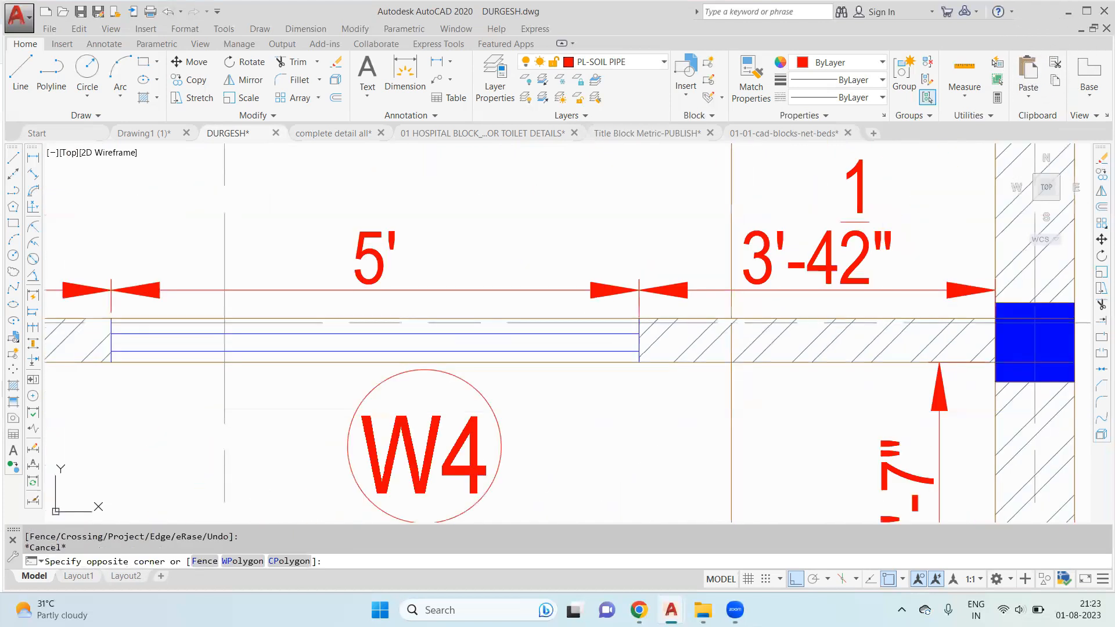
{"action": "left_click", "coordinate": [767, 399]}
{"action": "left_click", "coordinate": [672, 438]}
{"action": "key", "text": "Return"}
{"action": "scroll", "coordinate": [685, 339], "scroll_direction": "down", "scroll_amount": 5}
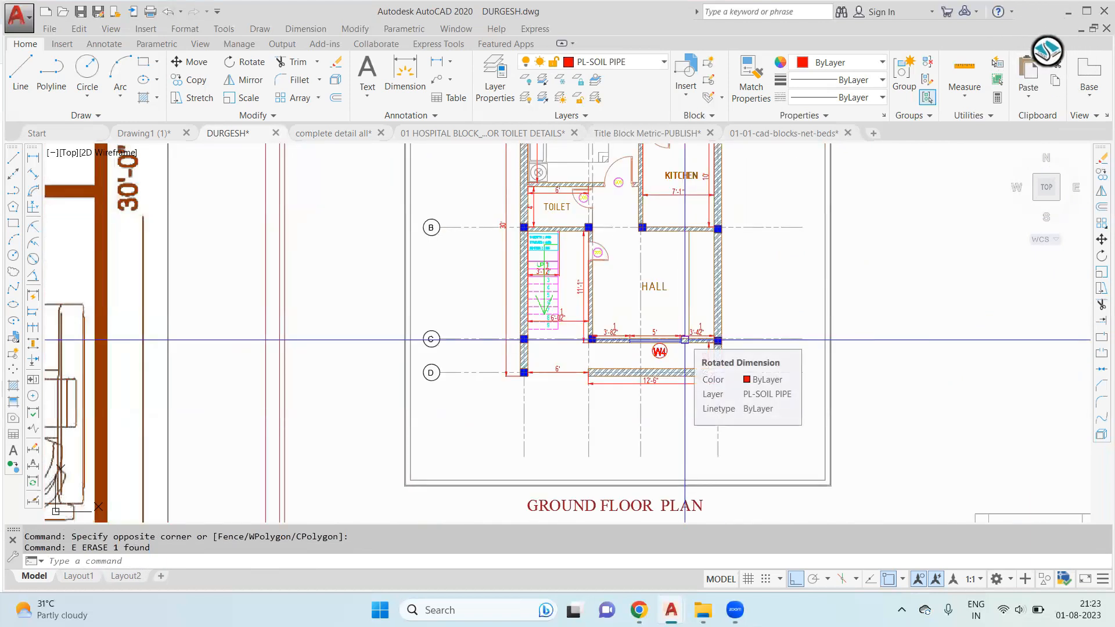
{"action": "scroll", "coordinate": [689, 244], "scroll_direction": "up", "scroll_amount": 4}
{"action": "left_click", "coordinate": [729, 270]}
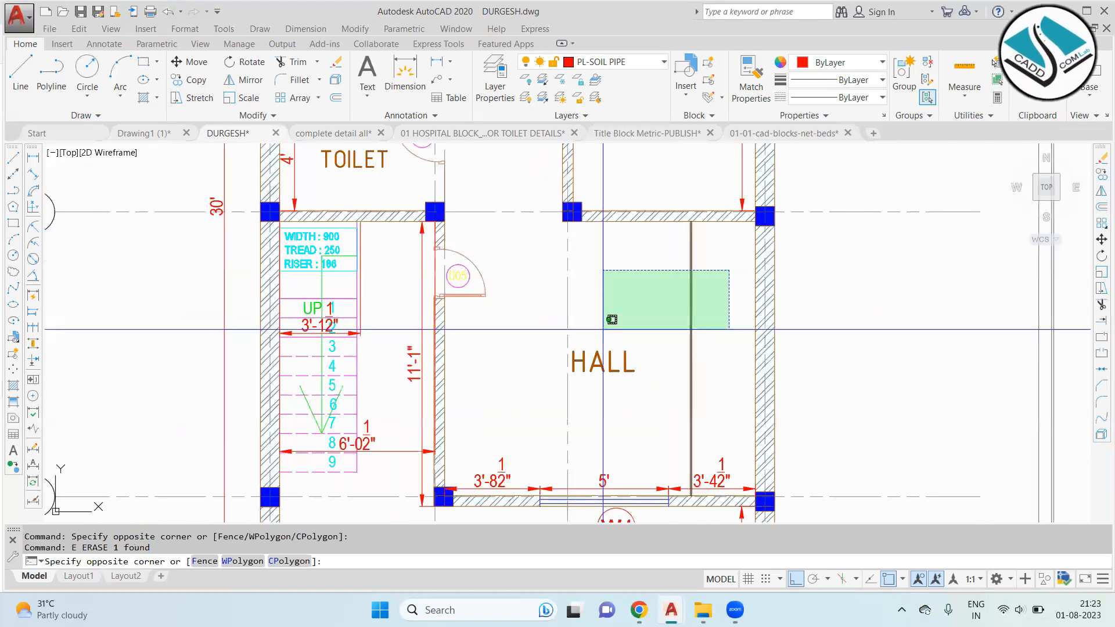
{"action": "left_click", "coordinate": [612, 319]}
{"action": "left_click", "coordinate": [847, 61]}
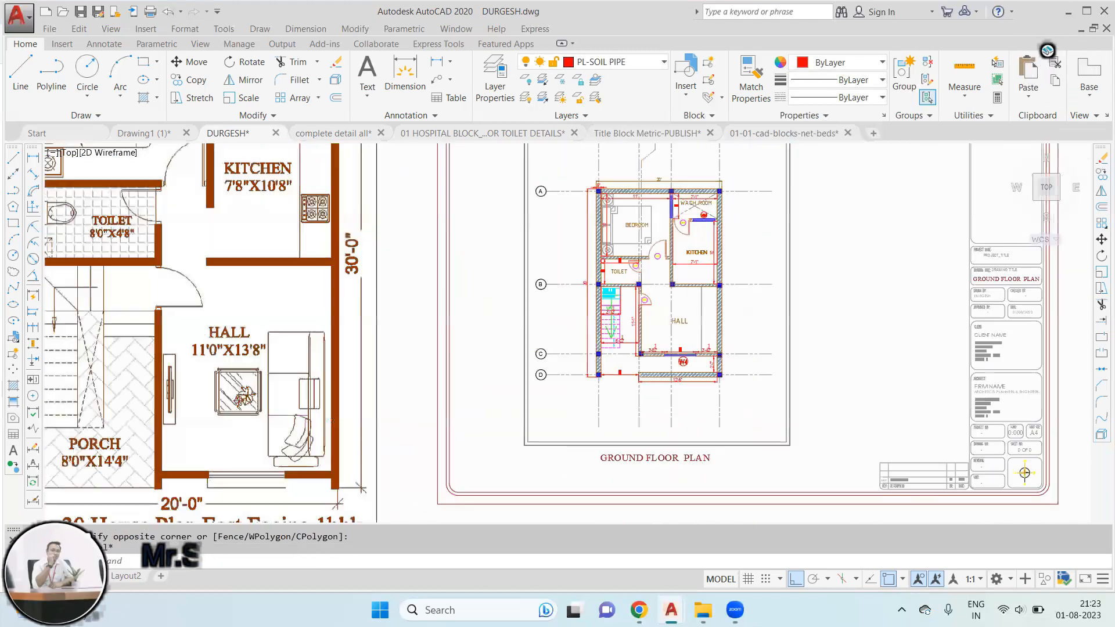
Step: Check the reference plan's kitchen and open the blocks of the sample drawing Kitchens.dwg in DesignCenter
{"action": "scroll", "coordinate": [461, 192], "scroll_direction": "up", "scroll_amount": 5}
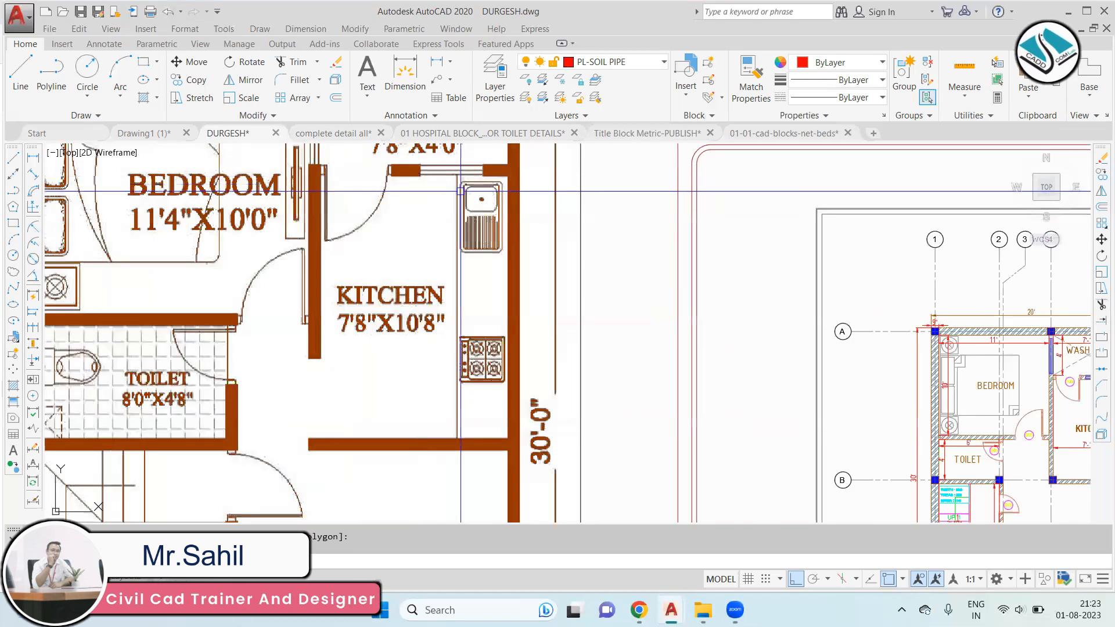
{"action": "scroll", "coordinate": [460, 191], "scroll_direction": "down", "scroll_amount": 5}
{"action": "scroll", "coordinate": [637, 266], "scroll_direction": "up", "scroll_amount": 4}
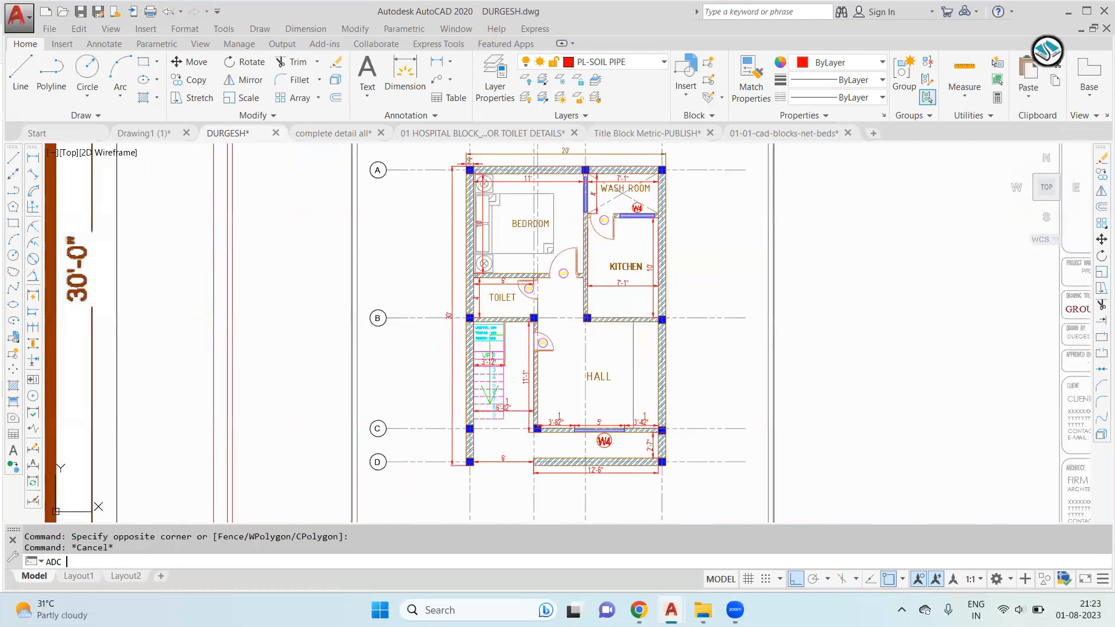
{"action": "key", "text": "Return"}
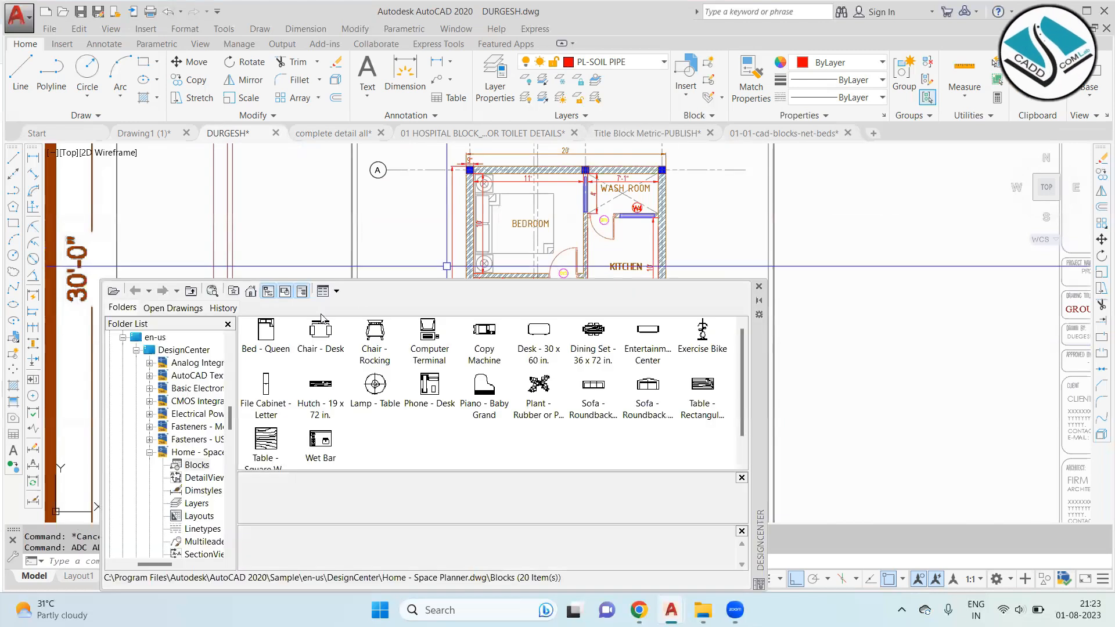
{"action": "left_click", "coordinate": [190, 292]}
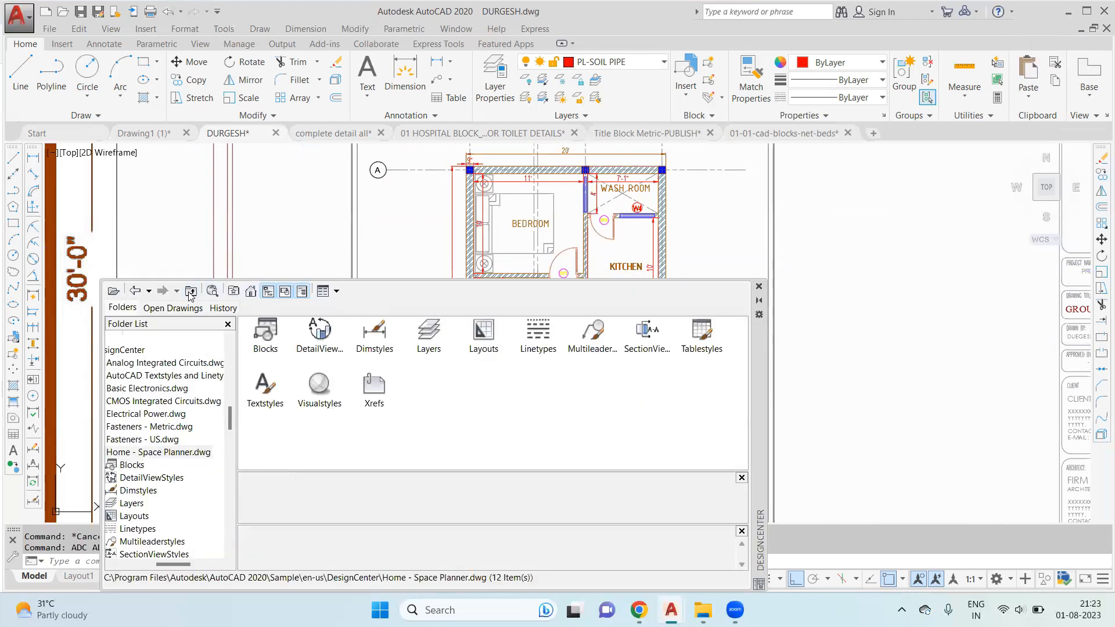
{"action": "left_click", "coordinate": [190, 292]}
{"action": "left_click", "coordinate": [189, 292]}
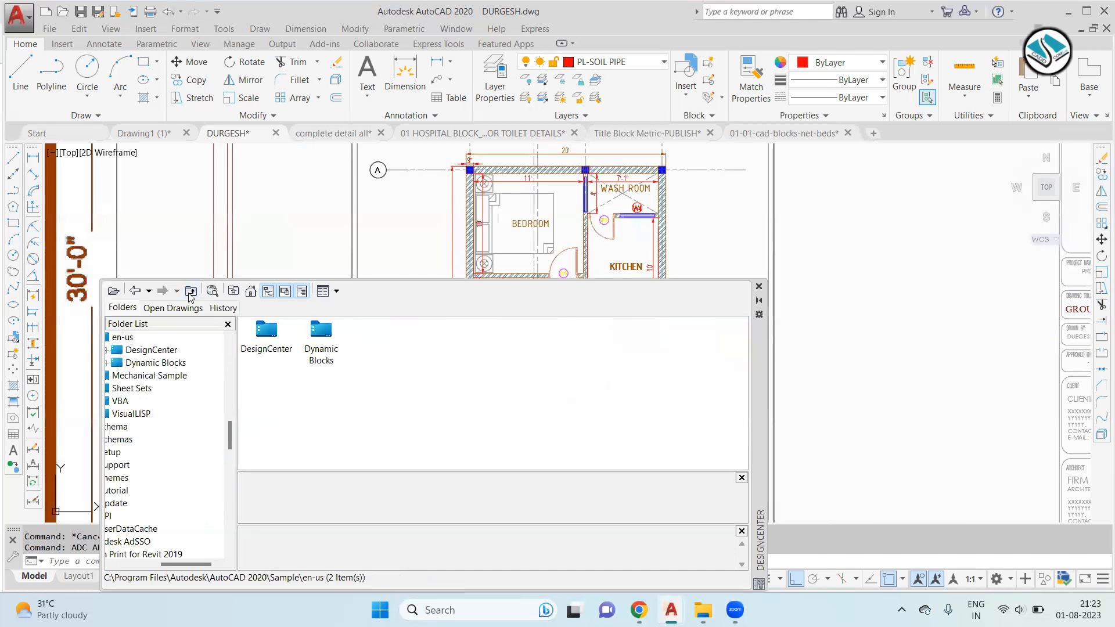
{"action": "double_click", "coordinate": [273, 340]}
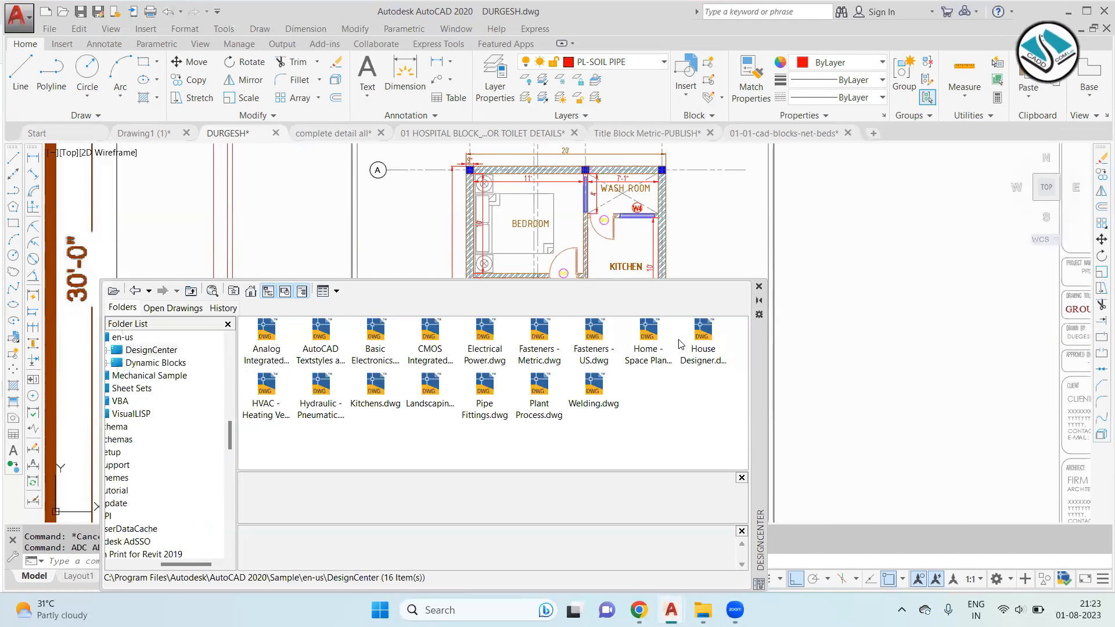
{"action": "double_click", "coordinate": [376, 389]}
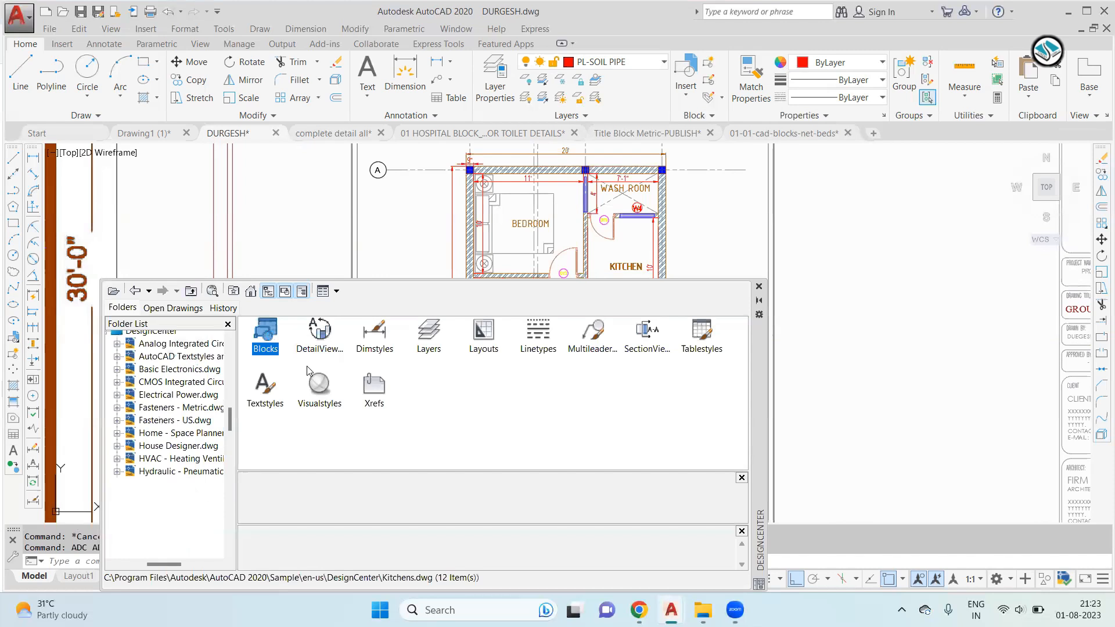
{"action": "double_click", "coordinate": [273, 339]}
Step: Insert the 30 in Range-Oven top-view block and the Sink-single top-view block beside the plan, and close DesignCenter
{"action": "left_click_drag", "start_coordinate": [482, 392], "coordinate": [849, 308]}
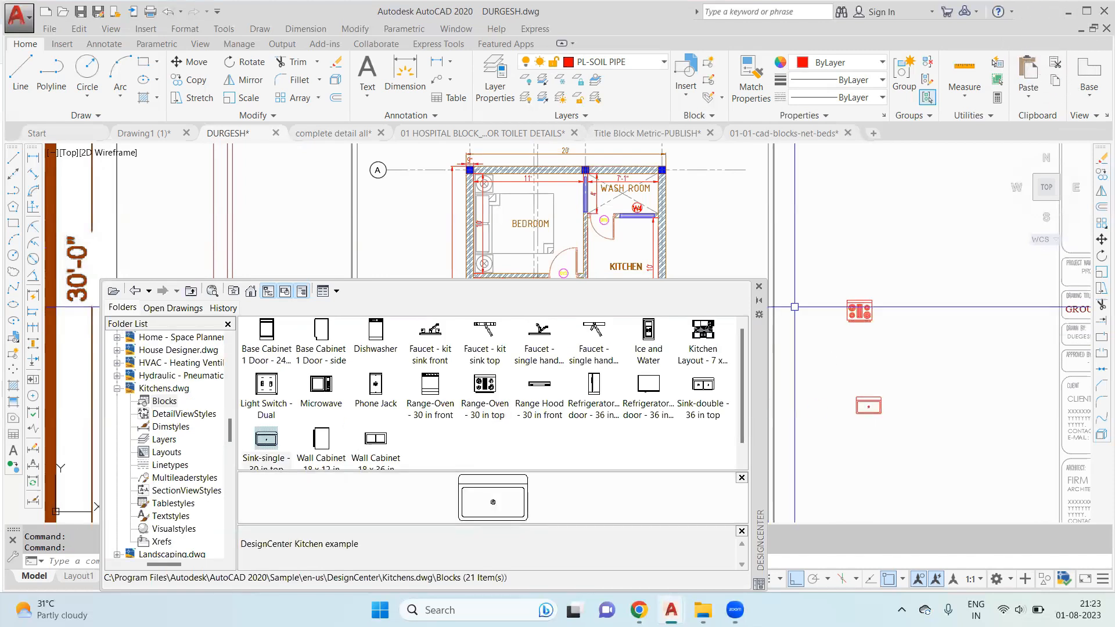
{"action": "left_click", "coordinate": [759, 287]}
{"action": "scroll", "coordinate": [765, 310], "scroll_direction": "down", "scroll_amount": 2}
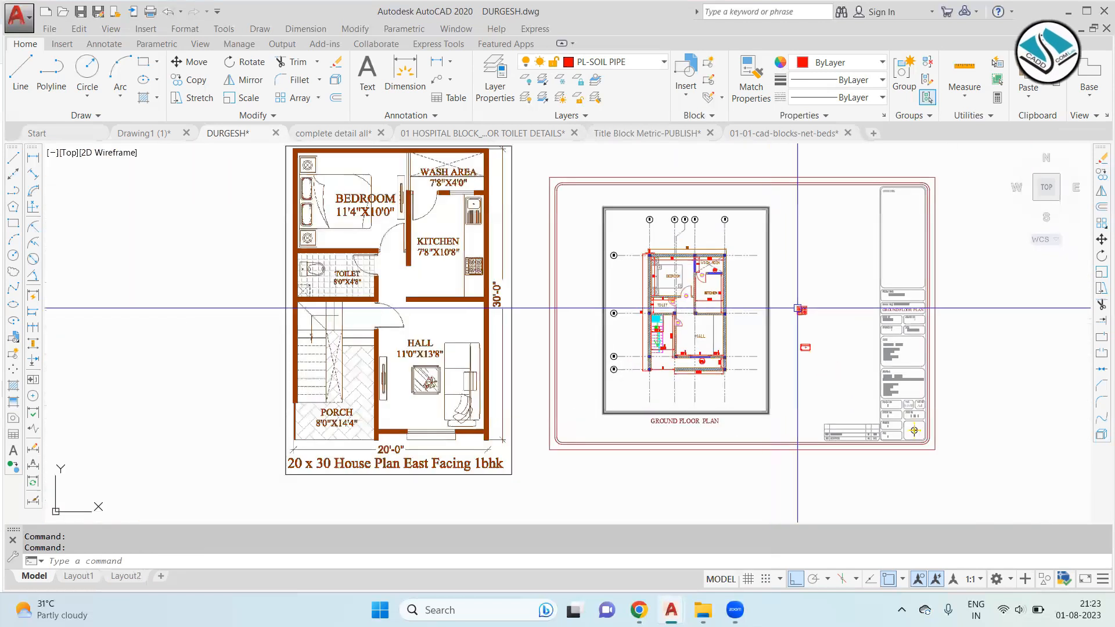
{"action": "scroll", "coordinate": [799, 309], "scroll_direction": "up", "scroll_amount": 1}
{"action": "scroll", "coordinate": [831, 375], "scroll_direction": "up", "scroll_amount": 4}
Step: Rotate the single sink block 90 degrees so it stands upright
{"action": "left_click", "coordinate": [797, 253]}
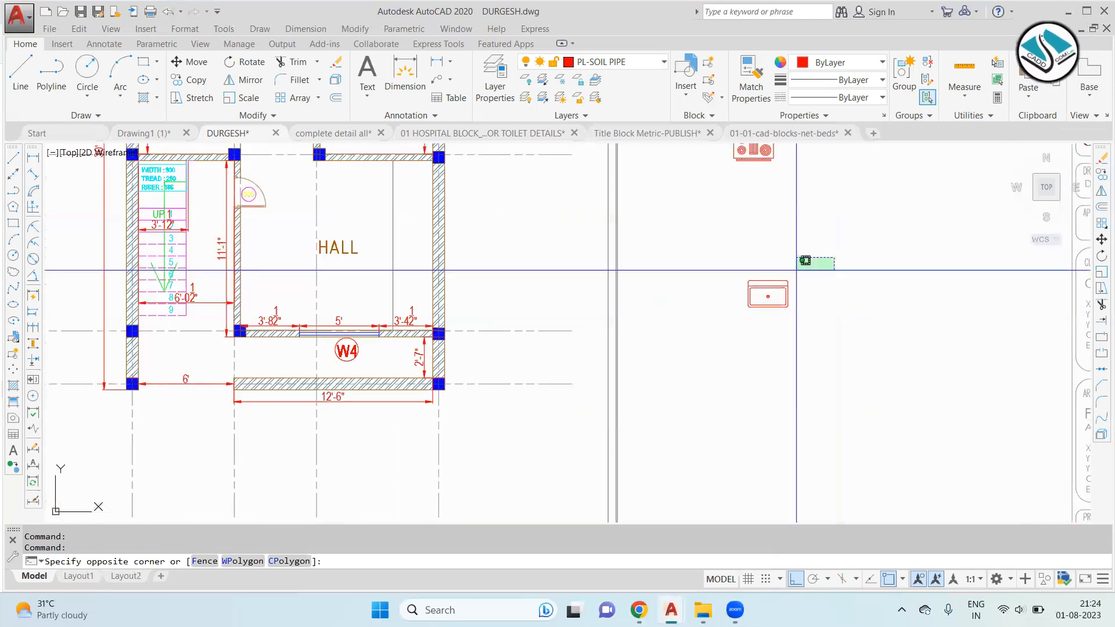
{"action": "left_click", "coordinate": [729, 325]}
{"action": "key", "text": "Return"}
{"action": "left_click", "coordinate": [785, 282]}
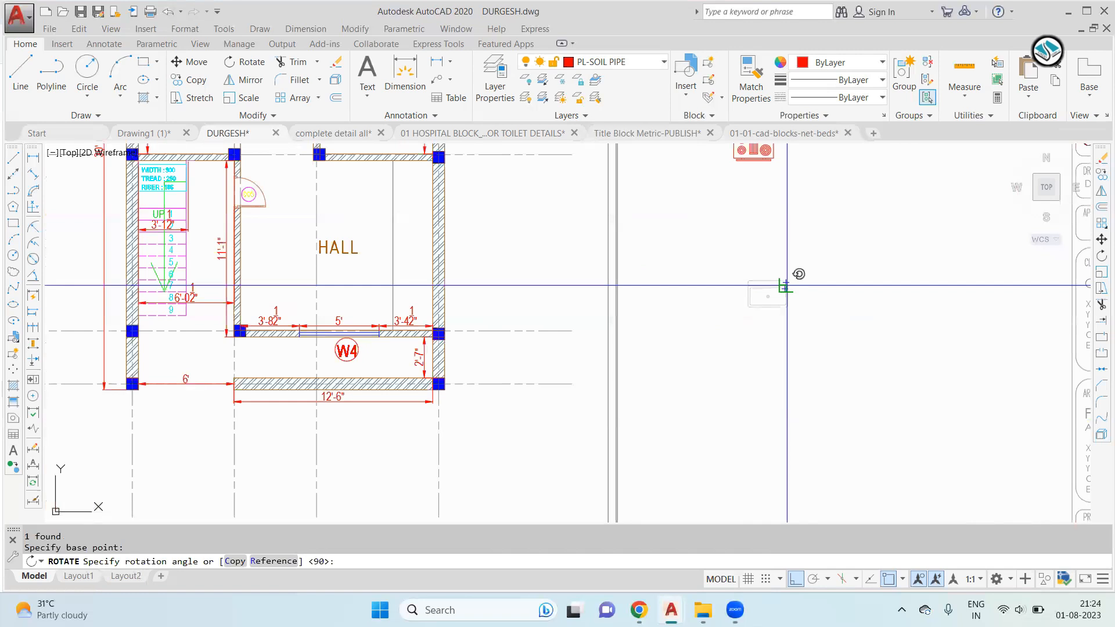
{"action": "left_click", "coordinate": [770, 223]}
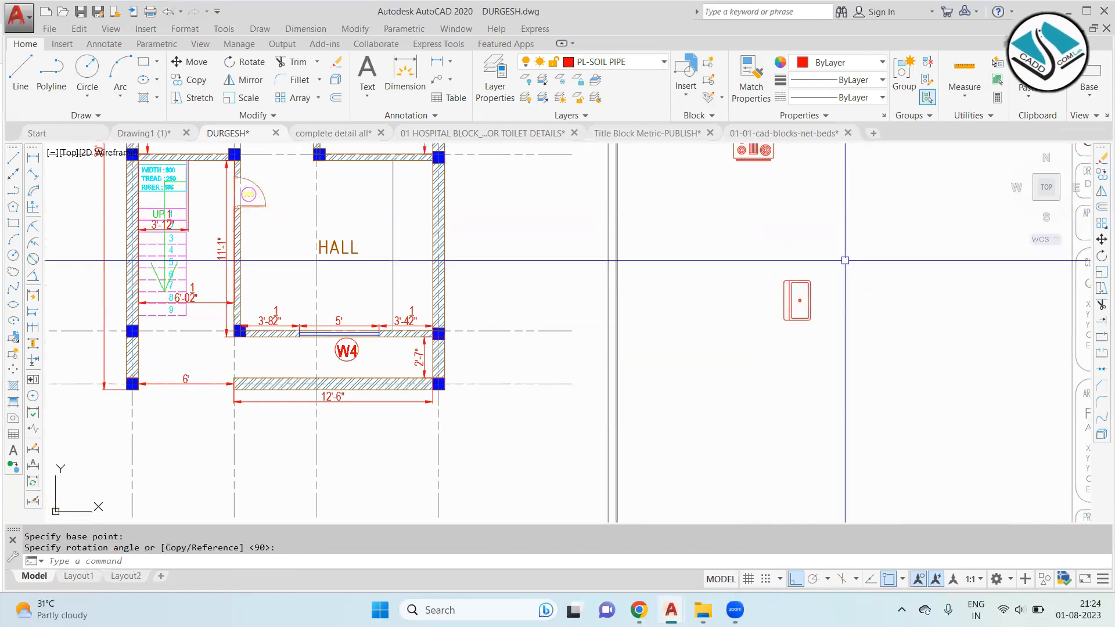
Step: Try to rotate the upright sink block a second time
{"action": "left_click", "coordinate": [807, 294]}
{"action": "left_click", "coordinate": [795, 298]}
{"action": "scroll", "coordinate": [818, 287], "scroll_direction": "up", "scroll_amount": 3}
{"action": "left_click", "coordinate": [818, 287]}
{"action": "left_click", "coordinate": [632, 406]}
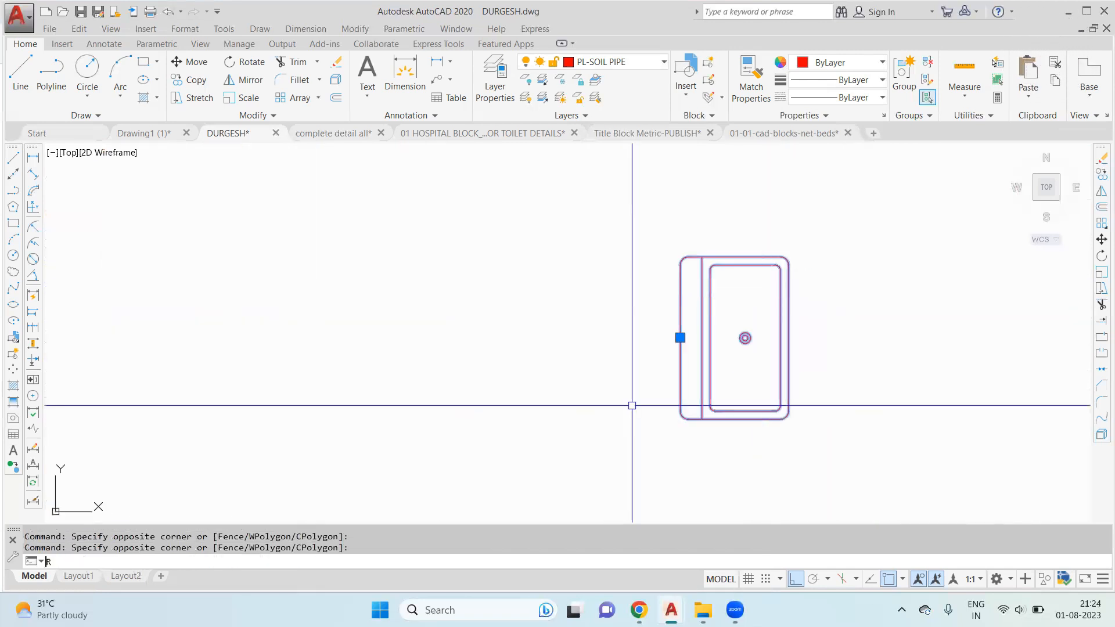
{"action": "left_click", "coordinate": [655, 336]}
{"action": "middle_click_drag", "start_coordinate": [755, 485], "coordinate": [686, 320]}
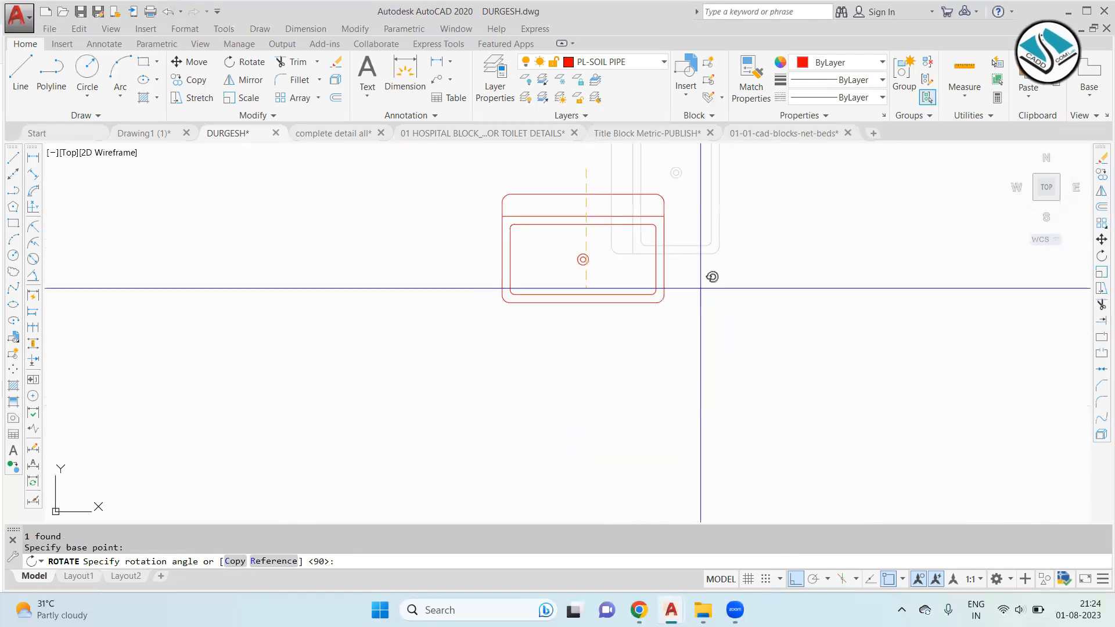
{"action": "left_click", "coordinate": [867, 386]}
Step: Mirror the sink block about a vertical axis beside it and erase the original sink
{"action": "scroll", "coordinate": [672, 246], "scroll_direction": "down", "scroll_amount": 1}
{"action": "middle_click_drag", "start_coordinate": [672, 247], "coordinate": [670, 334]}
{"action": "left_click", "coordinate": [777, 234]}
{"action": "left_click", "coordinate": [662, 289]}
{"action": "type", "text": "mi"}
{"action": "key", "text": "Return"}
{"action": "left_click", "coordinate": [595, 244]}
{"action": "left_click", "coordinate": [595, 378]}
{"action": "key", "text": "Return"}
{"action": "left_click", "coordinate": [711, 360]}
{"action": "left_click", "coordinate": [637, 313]}
{"action": "key", "text": "e"}
{"action": "key", "text": "Return"}
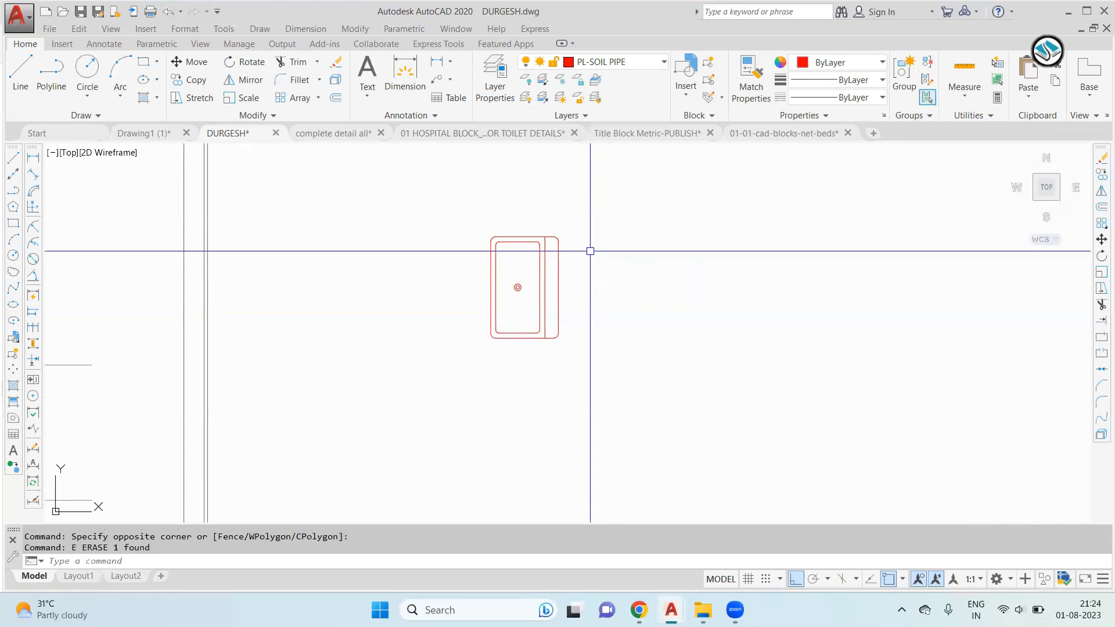
Step: Move the mirrored sink with Ortho off into the kitchen's corner between window W4 and the outer wall
{"action": "left_click", "coordinate": [590, 252]}
{"action": "left_click", "coordinate": [426, 352]}
{"action": "type", "text": "m"}
{"action": "key", "text": "Return"}
{"action": "left_click", "coordinate": [518, 238]}
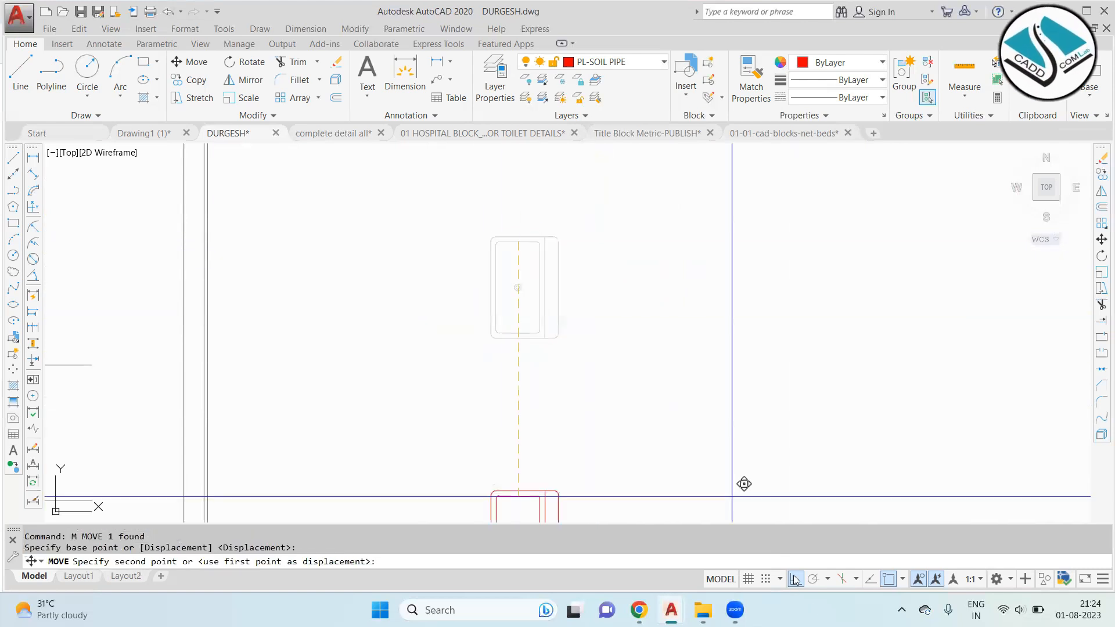
{"action": "scroll", "coordinate": [607, 278], "scroll_direction": "down", "scroll_amount": 3}
{"action": "scroll", "coordinate": [672, 284], "scroll_direction": "up", "scroll_amount": 5}
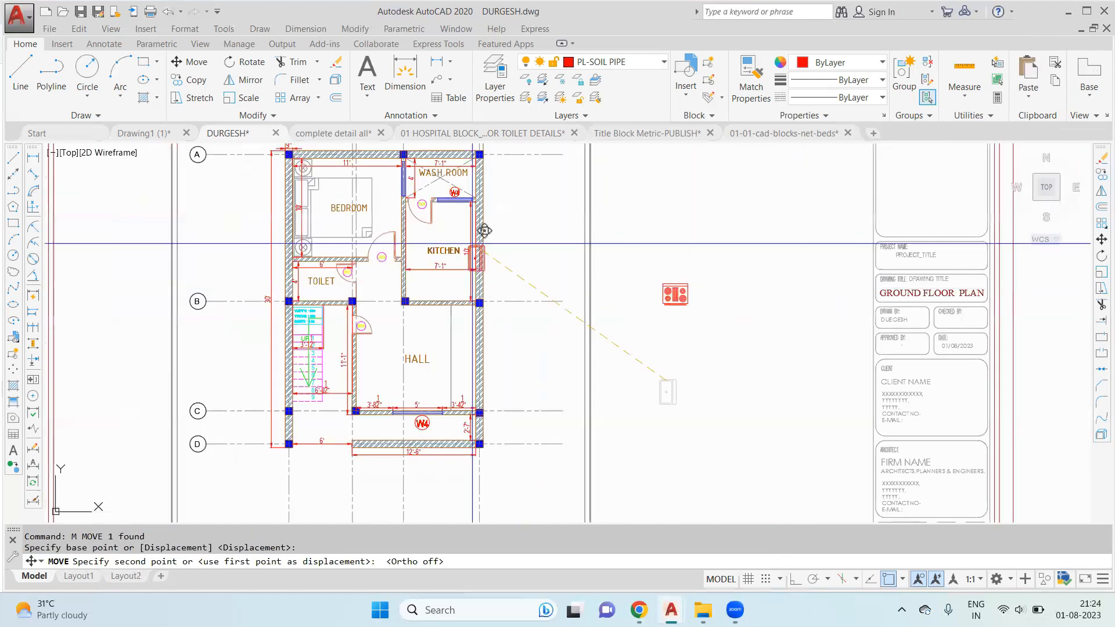
{"action": "scroll", "coordinate": [511, 208], "scroll_direction": "down", "scroll_amount": 4}
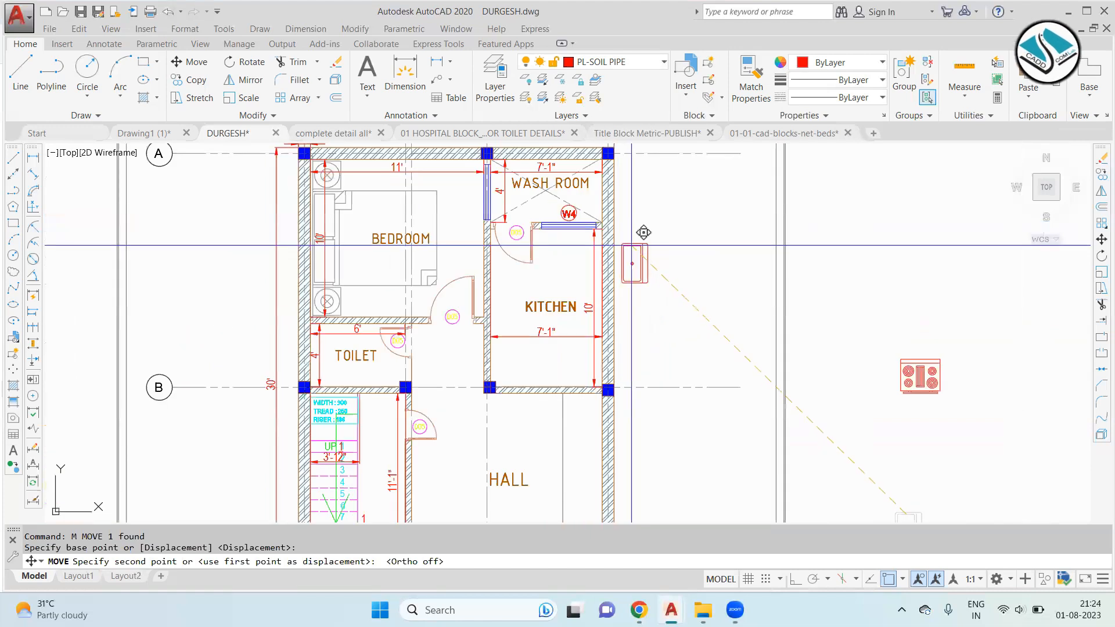
{"action": "scroll", "coordinate": [592, 207], "scroll_direction": "up", "scroll_amount": 4}
{"action": "scroll", "coordinate": [617, 255], "scroll_direction": "up", "scroll_amount": 4}
{"action": "left_click", "coordinate": [586, 243]}
{"action": "key", "text": "Escape"}
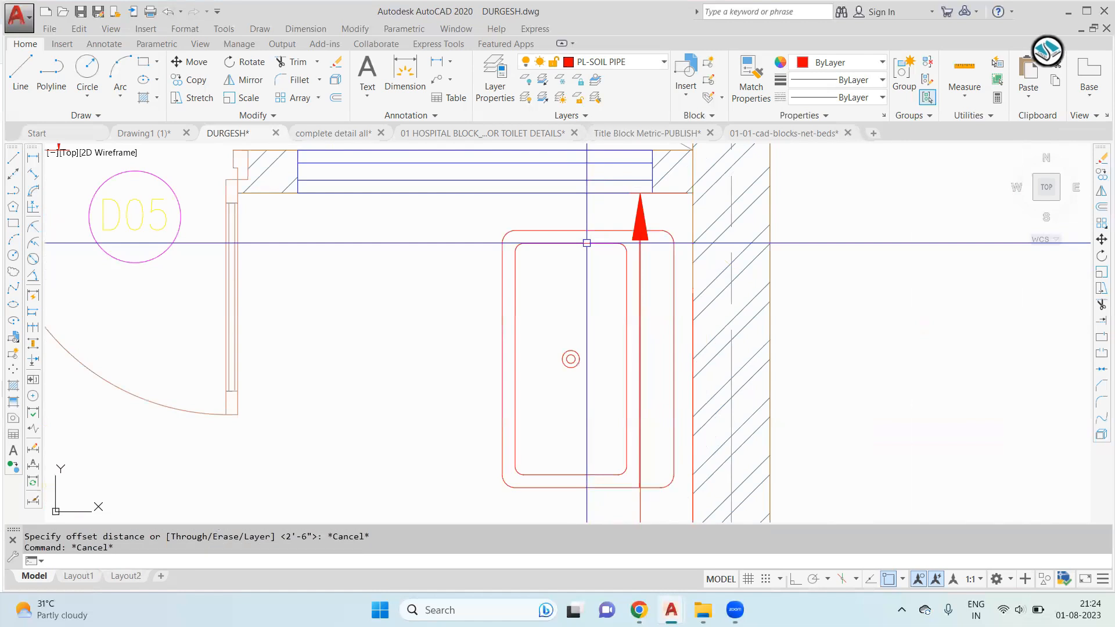
Step: Draw the kitchen counter line with Ortho on, starting 2'6" from the corner along window W4's wall and running down past the opposite wall
{"action": "type", "text": "l"}
{"action": "key", "text": "Return"}
{"action": "left_click", "coordinate": [691, 193]}
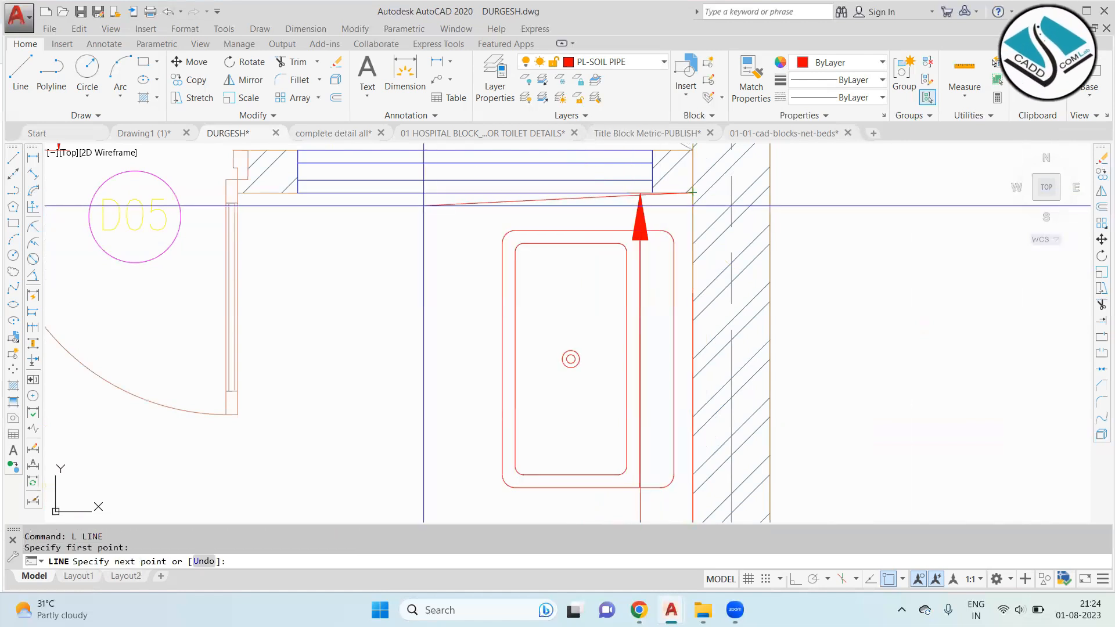
{"action": "middle_click_drag", "start_coordinate": [755, 464], "coordinate": [741, 430]}
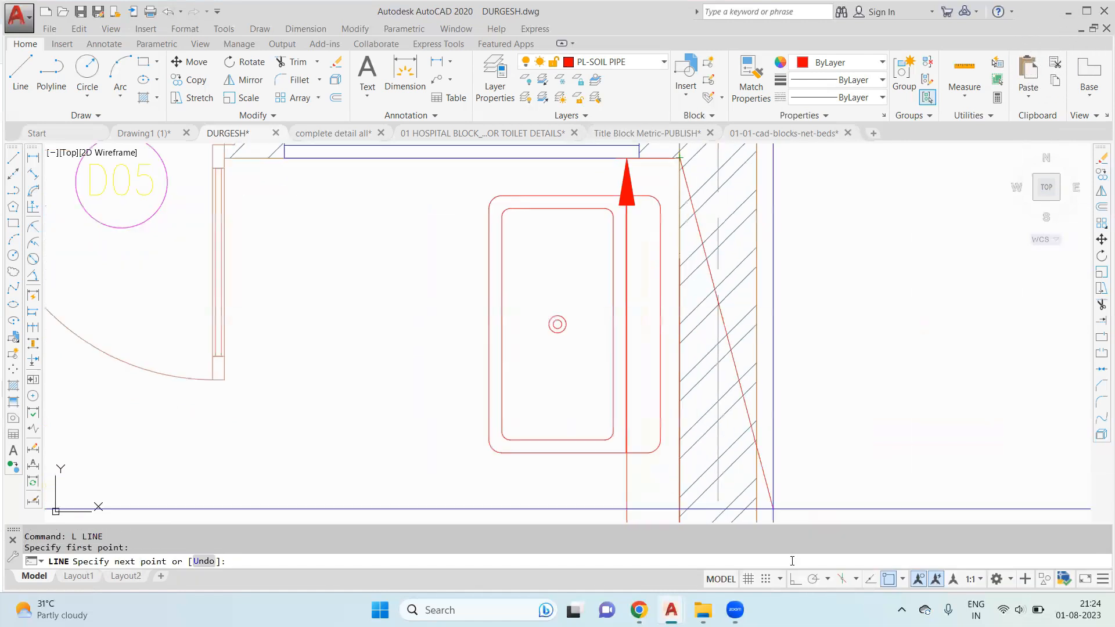
{"action": "key", "text": "F8"}
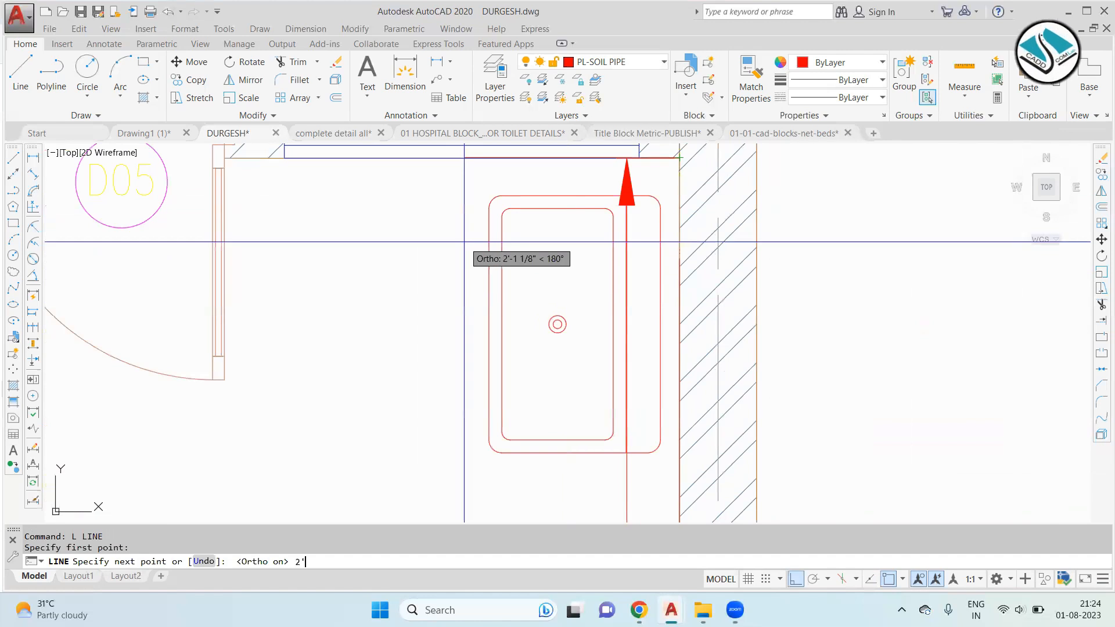
{"action": "scroll", "coordinate": [464, 241], "scroll_direction": "down", "scroll_amount": 5}
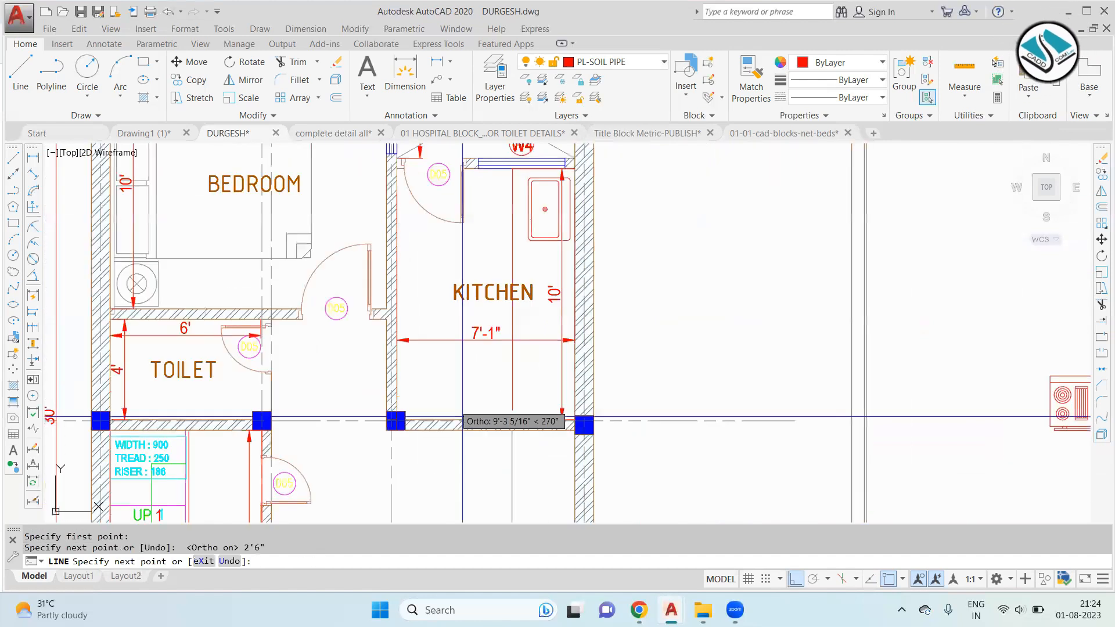
{"action": "scroll", "coordinate": [485, 406], "scroll_direction": "up", "scroll_amount": 5}
{"action": "key", "text": "Escape"}
Step: Trim the counter line at the kitchen's lower wall and erase the leftover piece beyond it
{"action": "type", "text": "tr"}
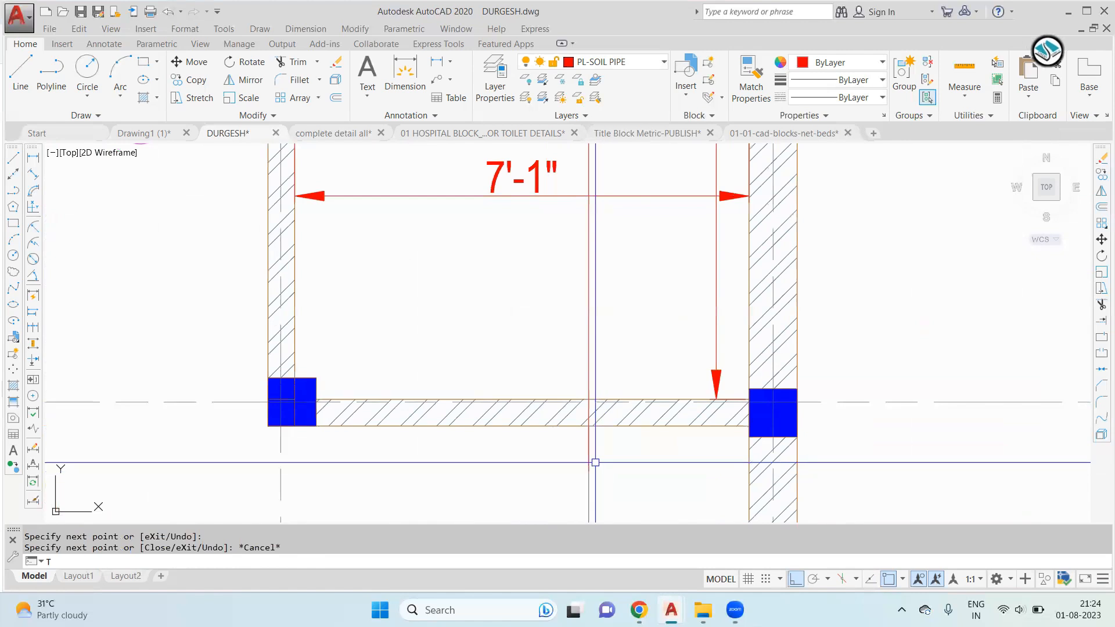
{"action": "key", "text": "Return"}
{"action": "scroll", "coordinate": [587, 403], "scroll_direction": "up", "scroll_amount": 7}
{"action": "key", "text": "Escape"}
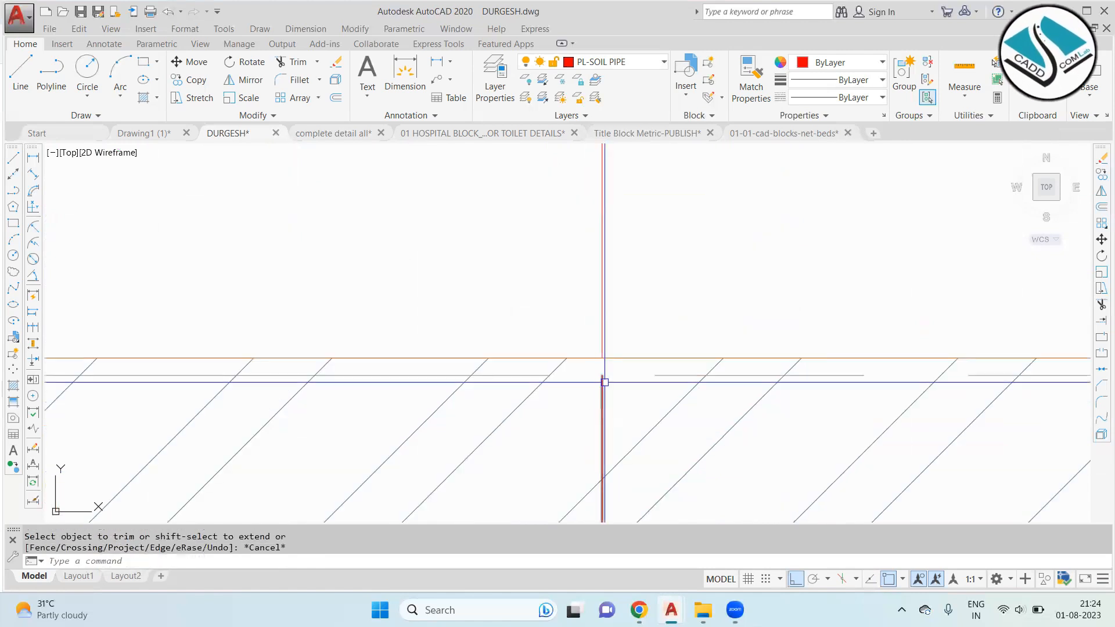
{"action": "left_click", "coordinate": [602, 389]}
{"action": "type", "text": "e"}
{"action": "key", "text": "Return"}
{"action": "scroll", "coordinate": [603, 396], "scroll_direction": "down", "scroll_amount": 5}
{"action": "key", "text": "Escape"}
Step: Set the kitchen counter line's color to the gray 99,100,102
{"action": "left_click", "coordinate": [630, 325]}
{"action": "left_click", "coordinate": [559, 292]}
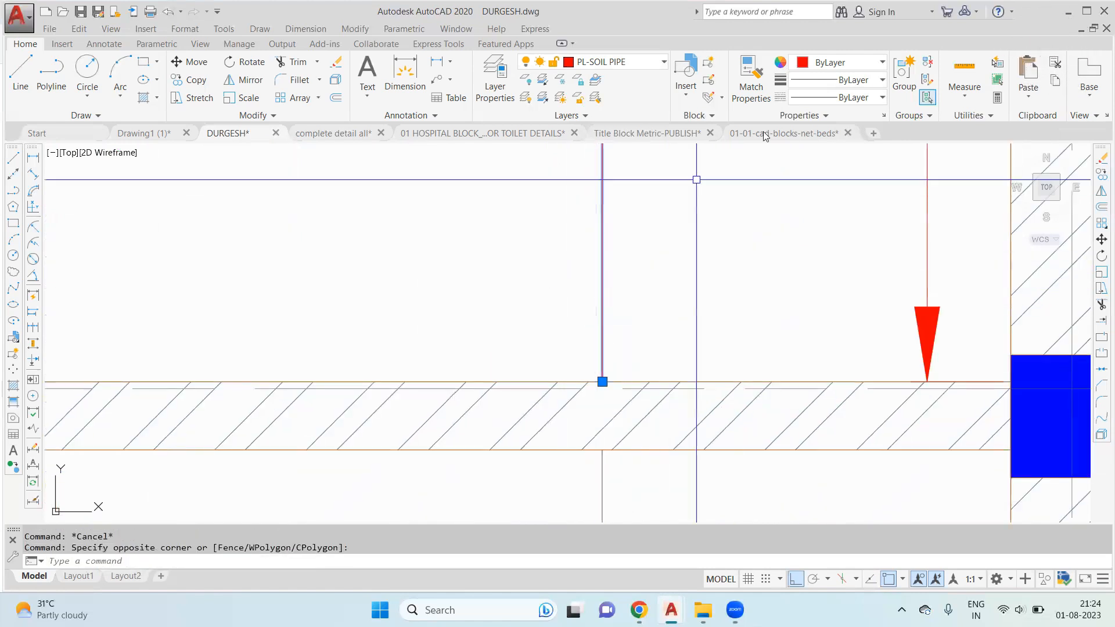
{"action": "left_click", "coordinate": [836, 63]}
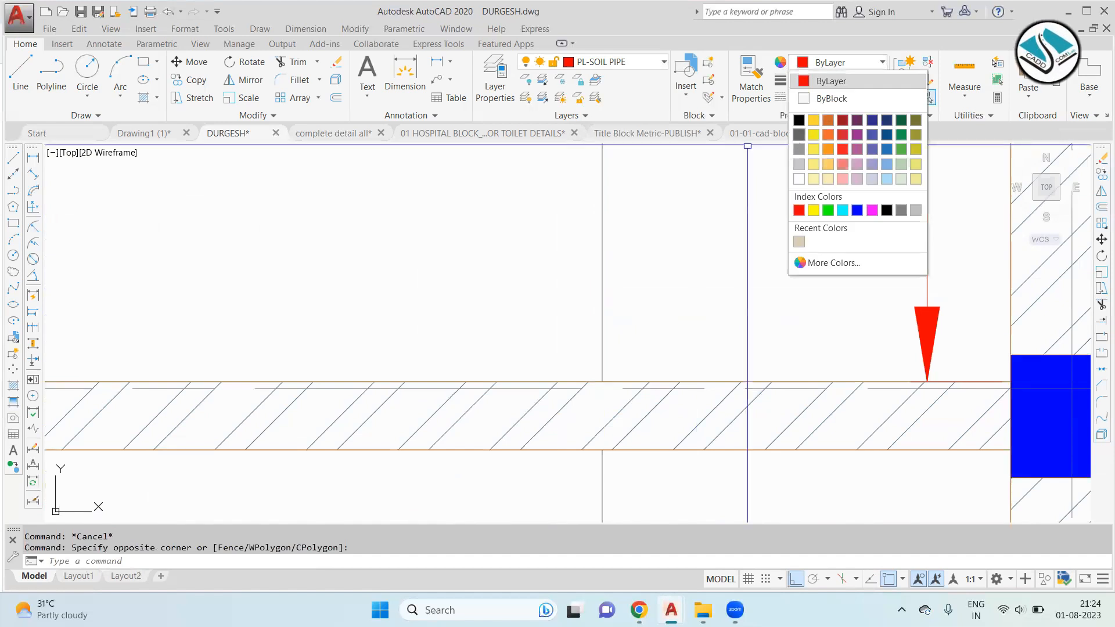
Step: Rotate the stove block 270 degrees so it stands upright with its front facing left
{"action": "scroll", "coordinate": [790, 290], "scroll_direction": "down", "scroll_amount": 8}
{"action": "scroll", "coordinate": [790, 289], "scroll_direction": "up", "scroll_amount": 6}
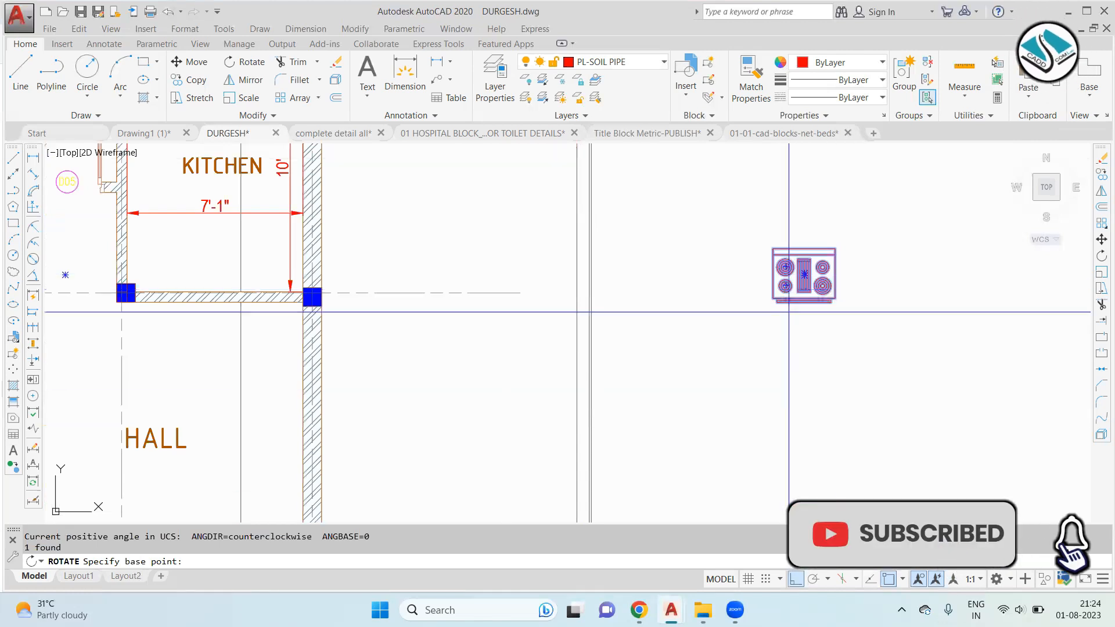
{"action": "left_click", "coordinate": [806, 294]}
{"action": "left_click", "coordinate": [804, 356]}
Step: Move the upright stove block with Ortho off onto the kitchen counter, below the sink along the outer wall
{"action": "left_click", "coordinate": [881, 229]}
{"action": "left_click", "coordinate": [768, 326]}
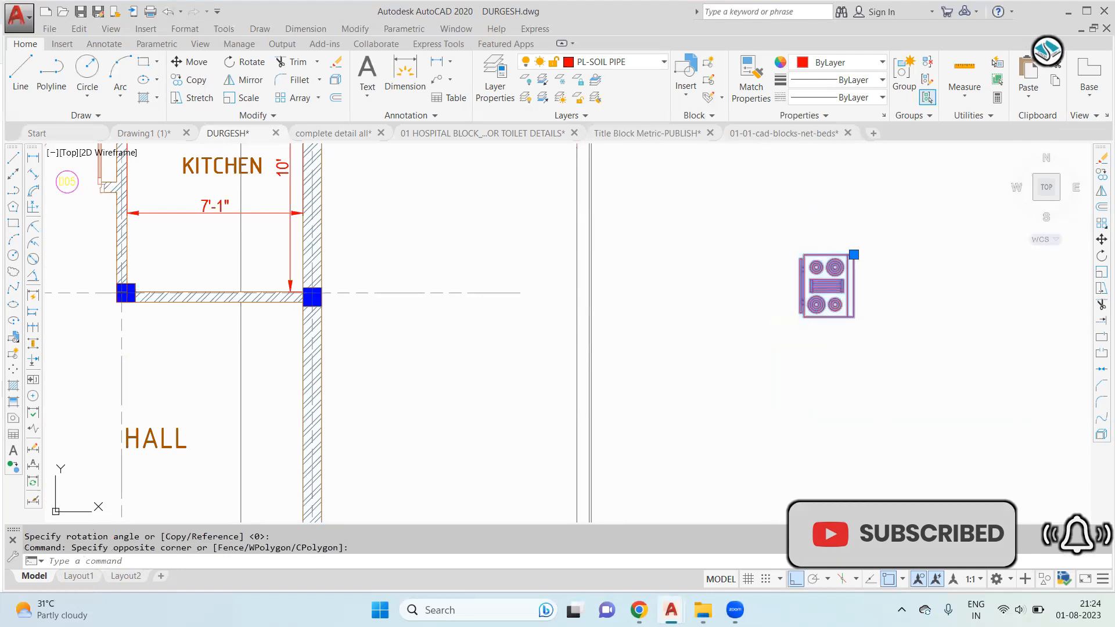
{"action": "type", "text": "m"}
{"action": "key", "text": "Return"}
{"action": "left_click", "coordinate": [826, 294]}
{"action": "middle_click_drag", "start_coordinate": [311, 294], "coordinate": [638, 402]}
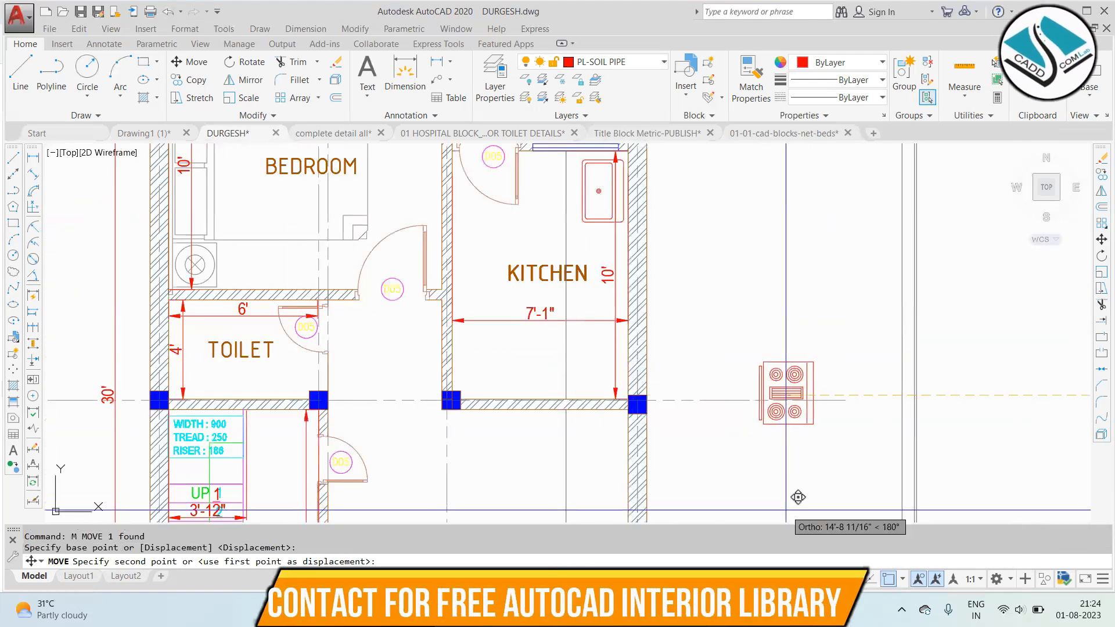
{"action": "scroll", "coordinate": [740, 448], "scroll_direction": "down", "scroll_amount": 2}
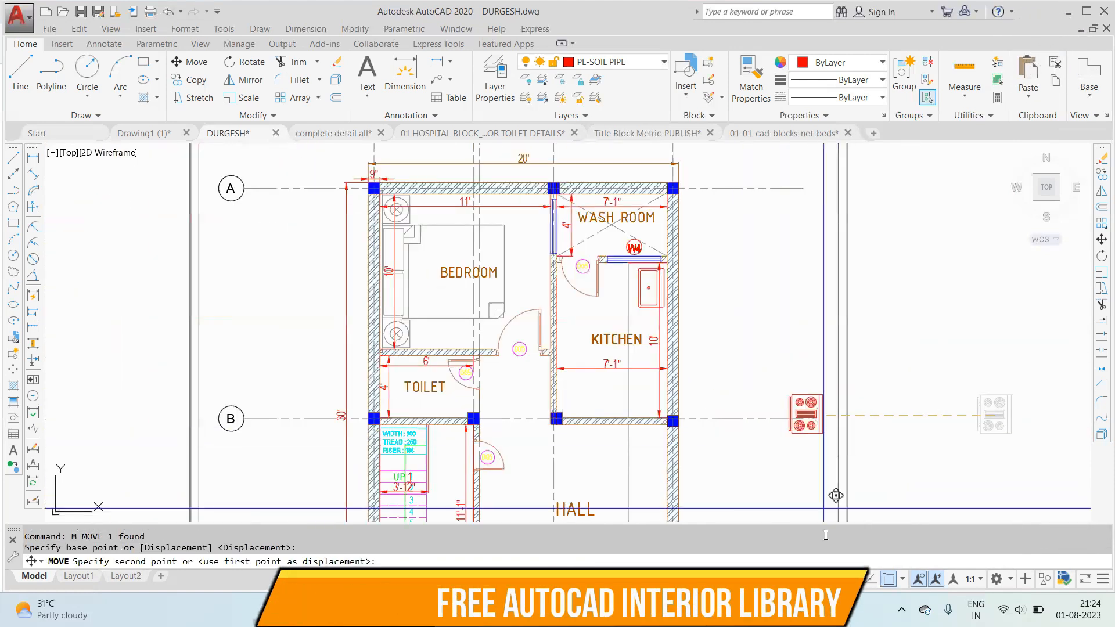
{"action": "key", "text": "F8"}
{"action": "scroll", "coordinate": [653, 354], "scroll_direction": "up", "scroll_amount": 4}
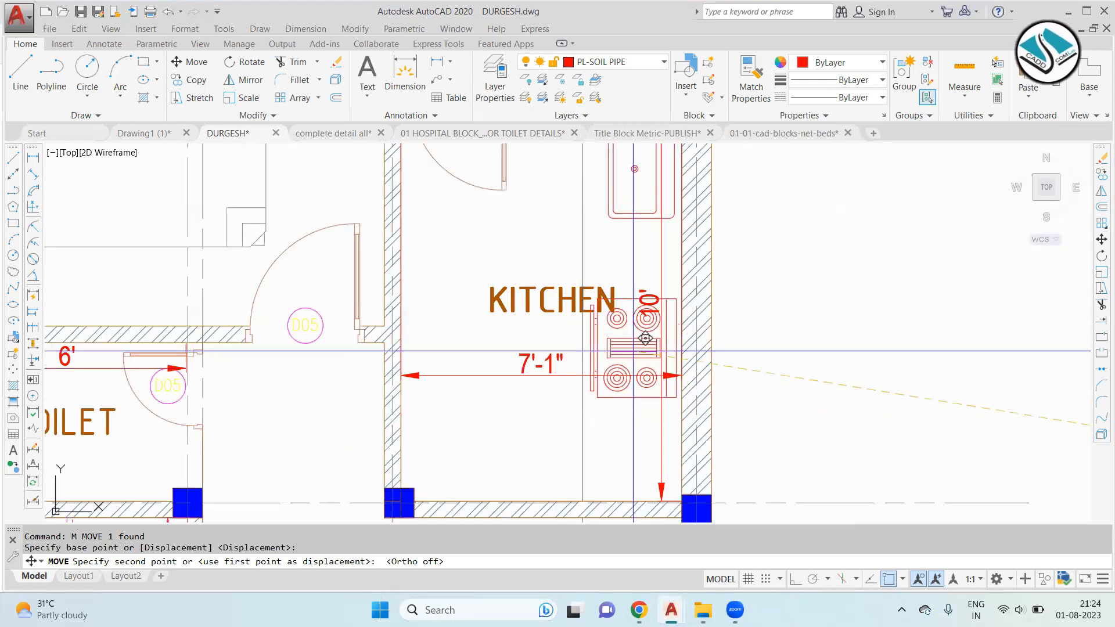
{"action": "key", "text": "Escape"}
Step: Clean up the counter line at the kitchen's lower wall by erasing its remaining extension into the hall
{"action": "middle_click_drag", "start_coordinate": [579, 448], "coordinate": [577, 373]}
{"action": "type", "text": "T"}
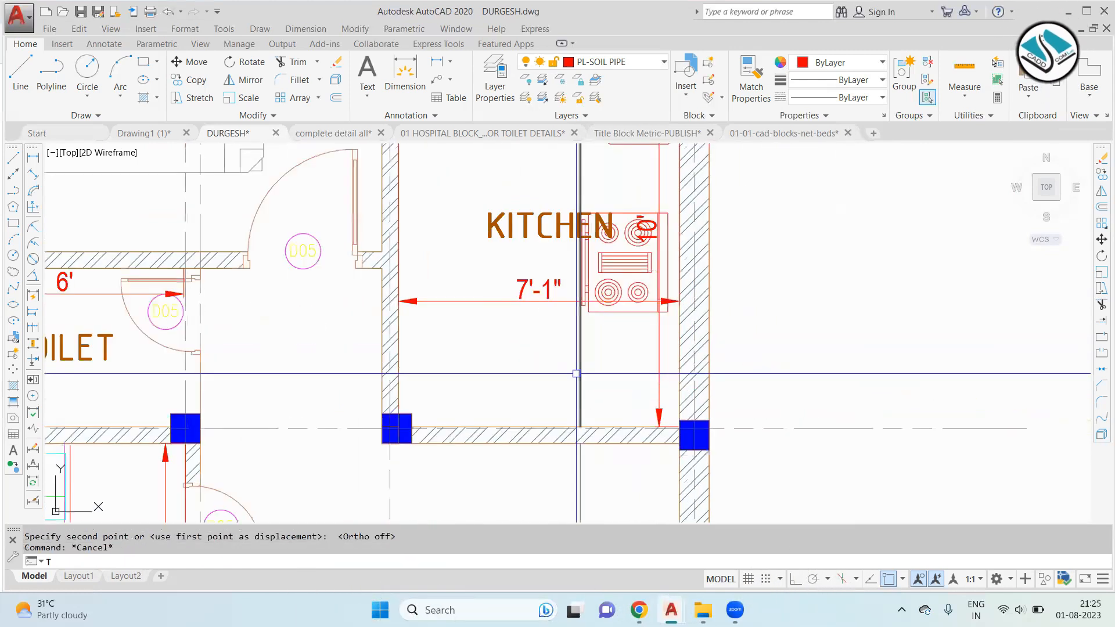
{"action": "type", "text": "R"}
{"action": "key", "text": "space"}
{"action": "key", "text": "space"}
{"action": "scroll", "coordinate": [577, 450], "scroll_direction": "up", "scroll_amount": 2}
{"action": "key", "text": "Escape"}
{"action": "left_click", "coordinate": [641, 453]}
{"action": "left_click", "coordinate": [575, 455]}
{"action": "type", "text": "E"}
{"action": "scroll", "coordinate": [647, 377], "scroll_direction": "down", "scroll_amount": 5}
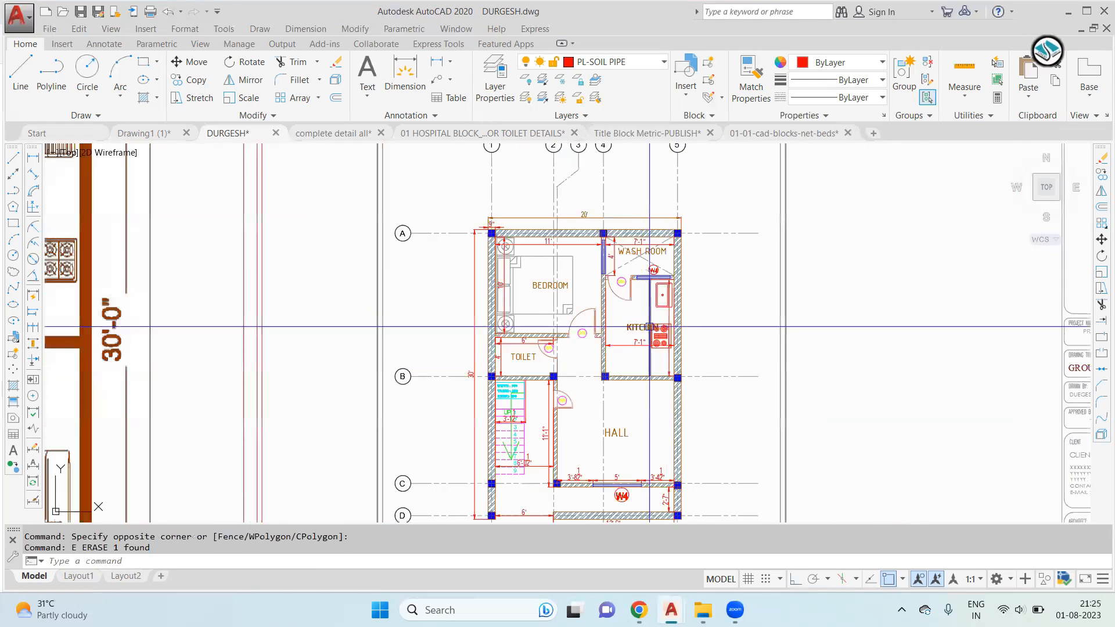
Step: Match the bedroom bed's properties onto the kitchen sink and the stove
{"action": "scroll", "coordinate": [649, 327], "scroll_direction": "up", "scroll_amount": 2}
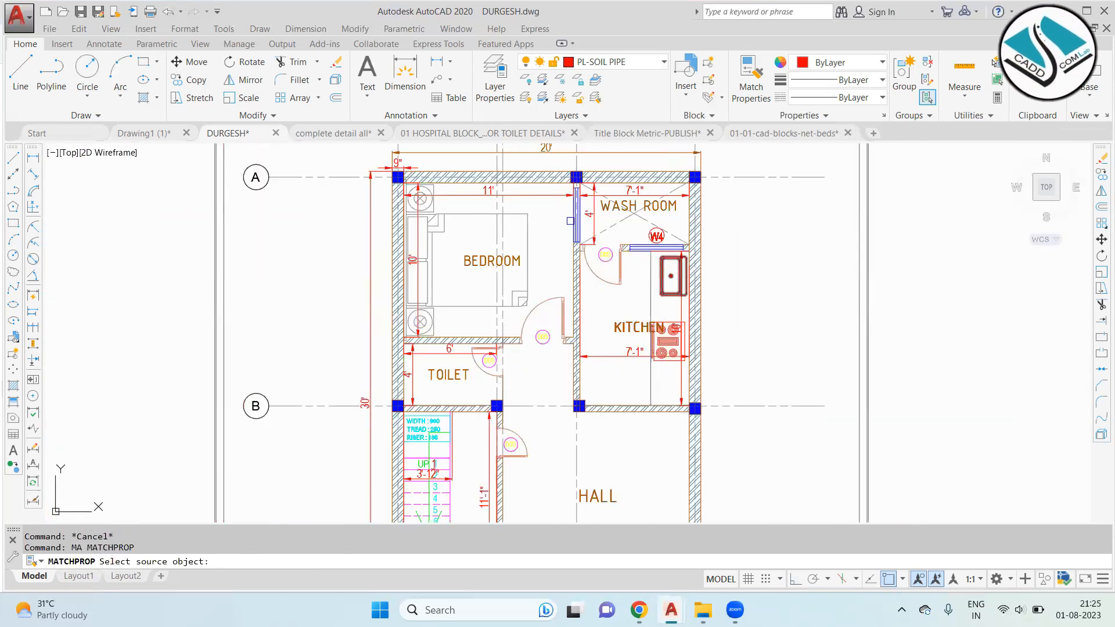
{"action": "left_click", "coordinate": [527, 231]}
{"action": "scroll", "coordinate": [643, 301], "scroll_direction": "up", "scroll_amount": 2}
{"action": "left_click", "coordinate": [689, 284]}
{"action": "left_click", "coordinate": [676, 330]}
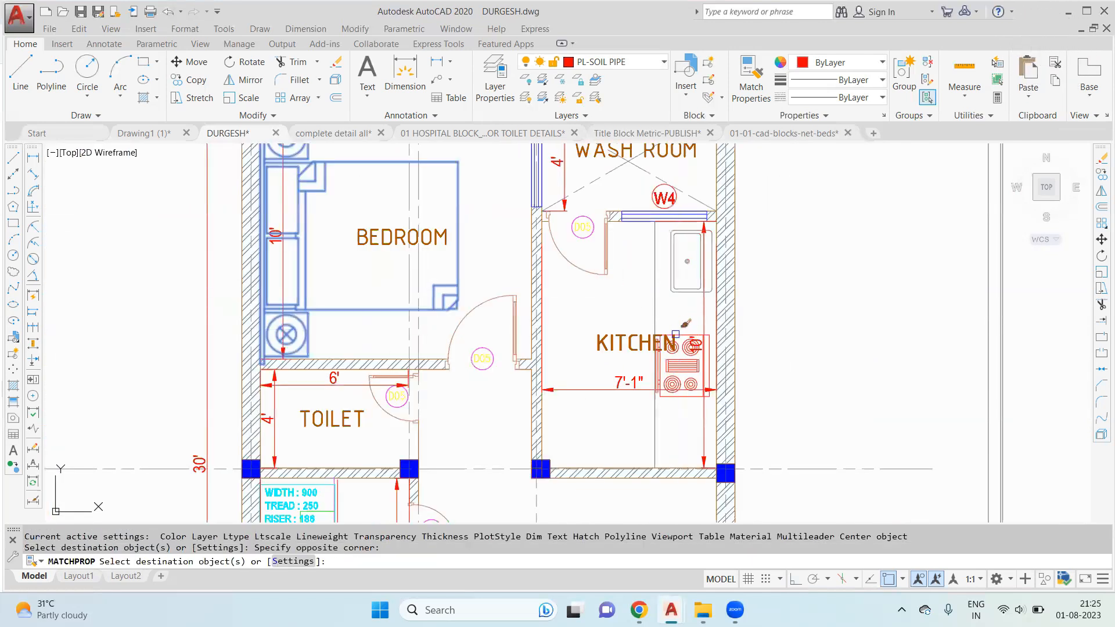
{"action": "key", "text": "Escape"}
Step: Set the kitchen counter line's color to a dark blue
{"action": "left_click", "coordinate": [655, 279]}
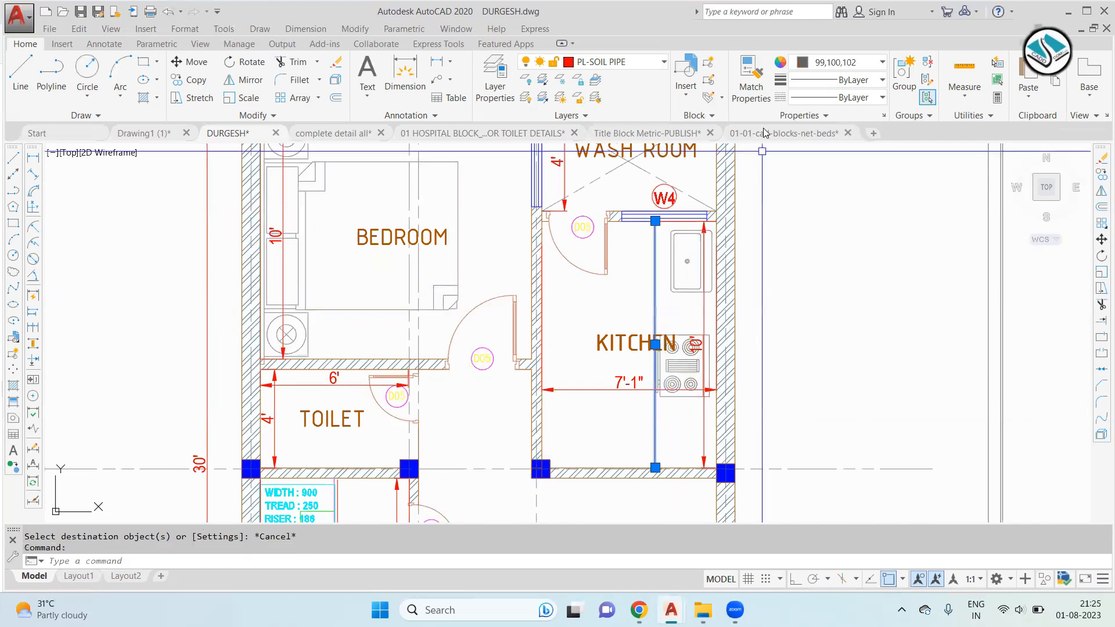
{"action": "left_click", "coordinate": [837, 62]}
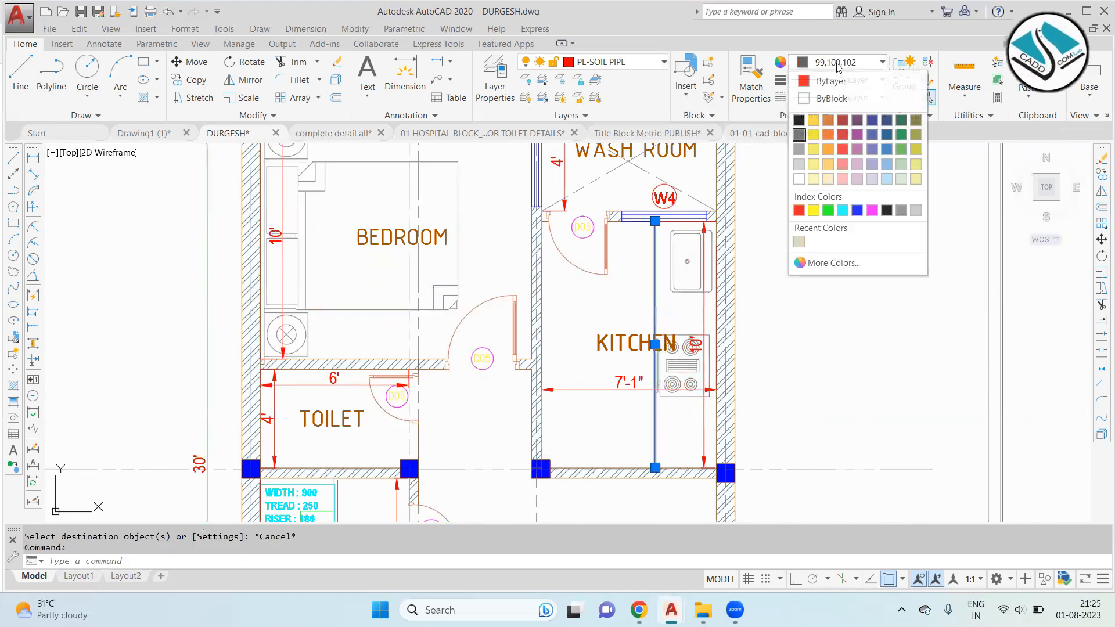
{"action": "left_click", "coordinate": [871, 120]}
{"action": "key", "text": "Escape"}
Step: Open DesignCenter and go up to the list of its sample drawings
{"action": "scroll", "coordinate": [667, 245], "scroll_direction": "up", "scroll_amount": 3}
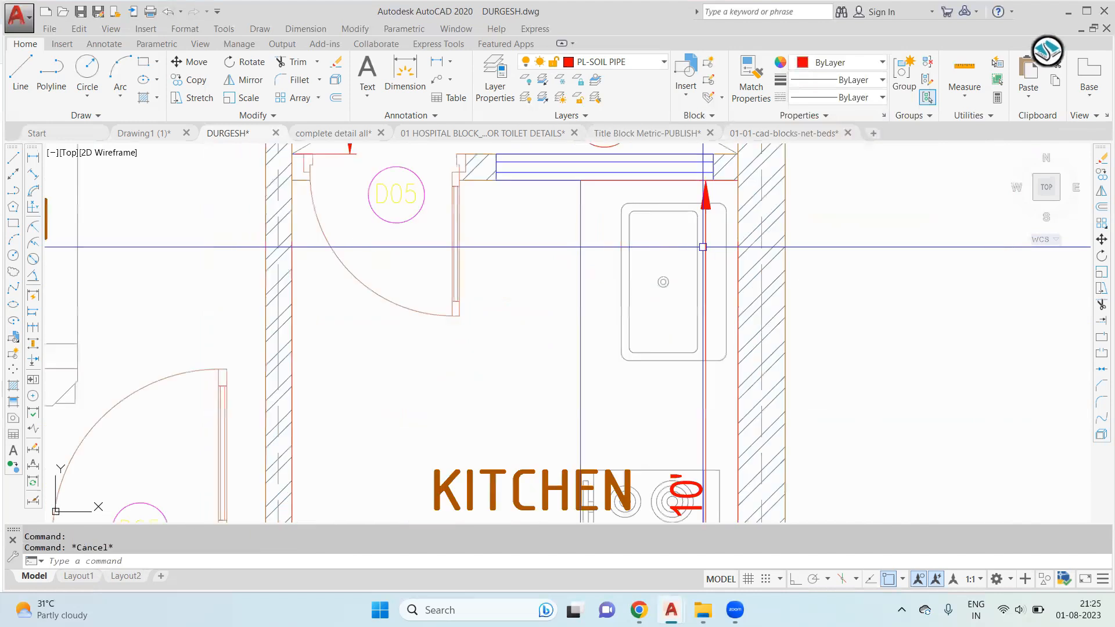
{"action": "scroll", "coordinate": [667, 245], "scroll_direction": "down", "scroll_amount": 3}
{"action": "scroll", "coordinate": [668, 245], "scroll_direction": "down", "scroll_amount": 2}
{"action": "middle_click_drag", "start_coordinate": [510, 243], "coordinate": [700, 241]}
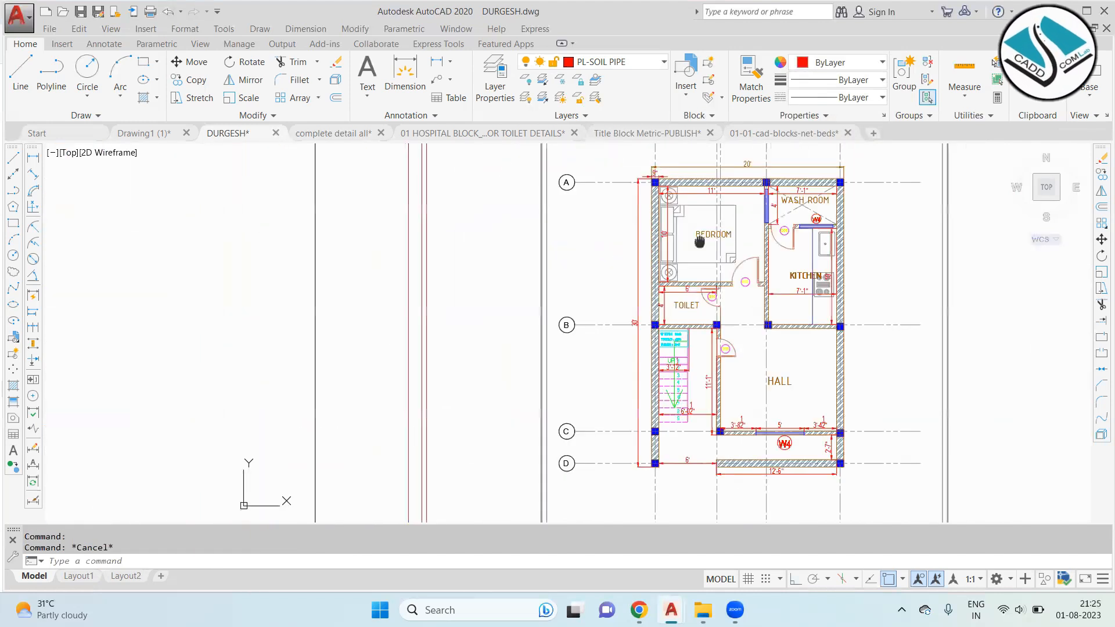
{"action": "scroll", "coordinate": [709, 243], "scroll_direction": "down", "scroll_amount": 1}
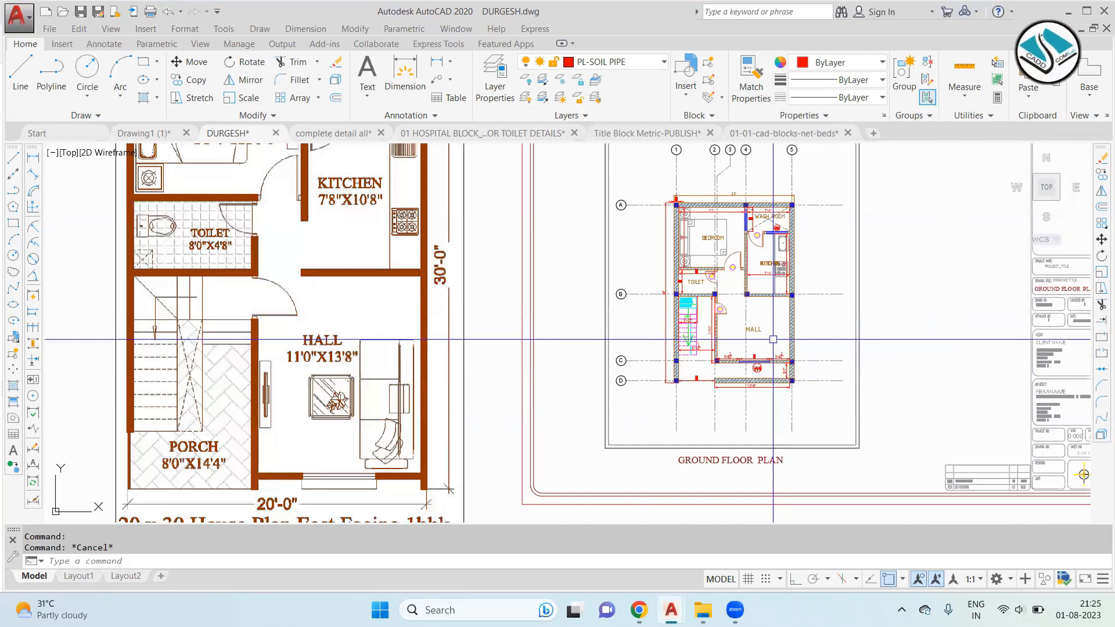
{"action": "scroll", "coordinate": [773, 339], "scroll_direction": "up", "scroll_amount": 3}
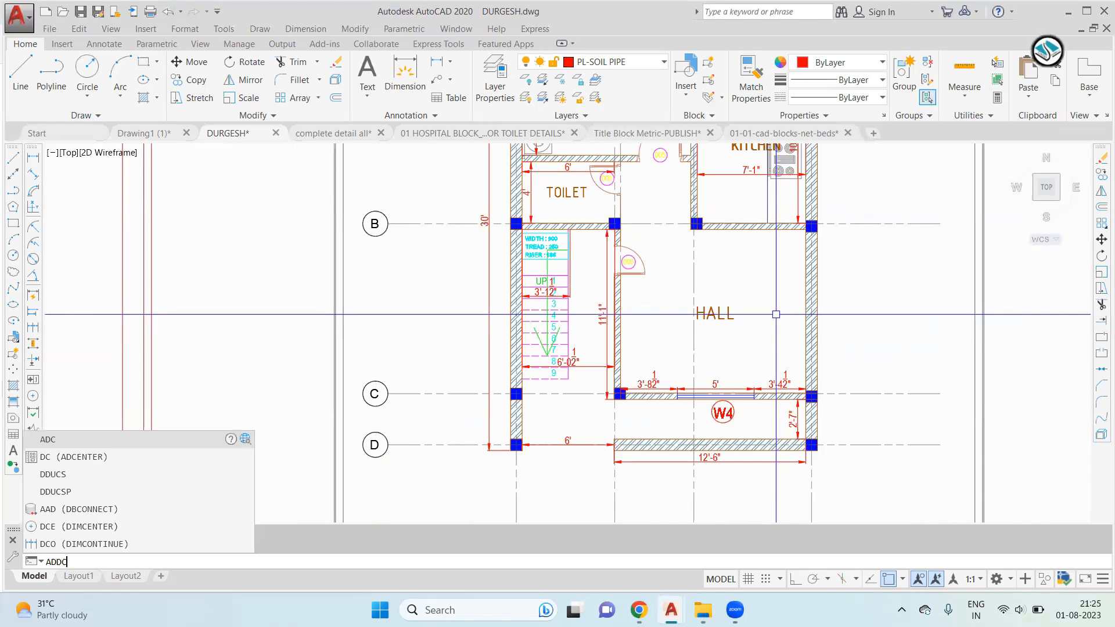
{"action": "key", "text": "Return"}
{"action": "left_click", "coordinate": [189, 291]}
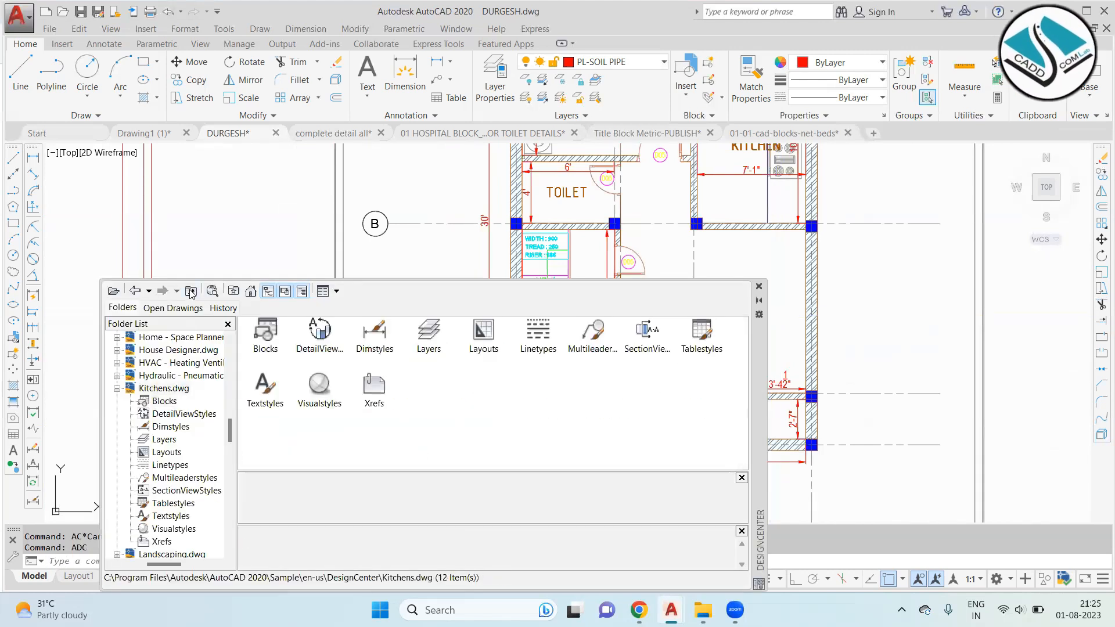
{"action": "left_click", "coordinate": [189, 292]}
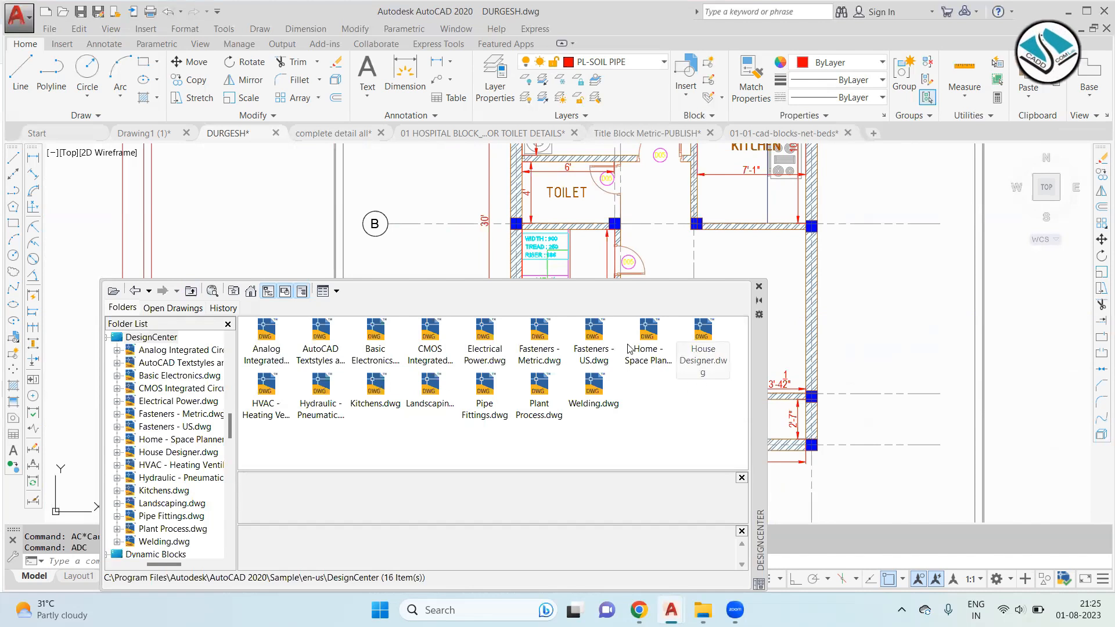
Step: Look through the blocks of House Designer.dwg and return to the list of sample drawings
{"action": "double_click", "coordinate": [704, 342]}
{"action": "double_click", "coordinate": [266, 334]}
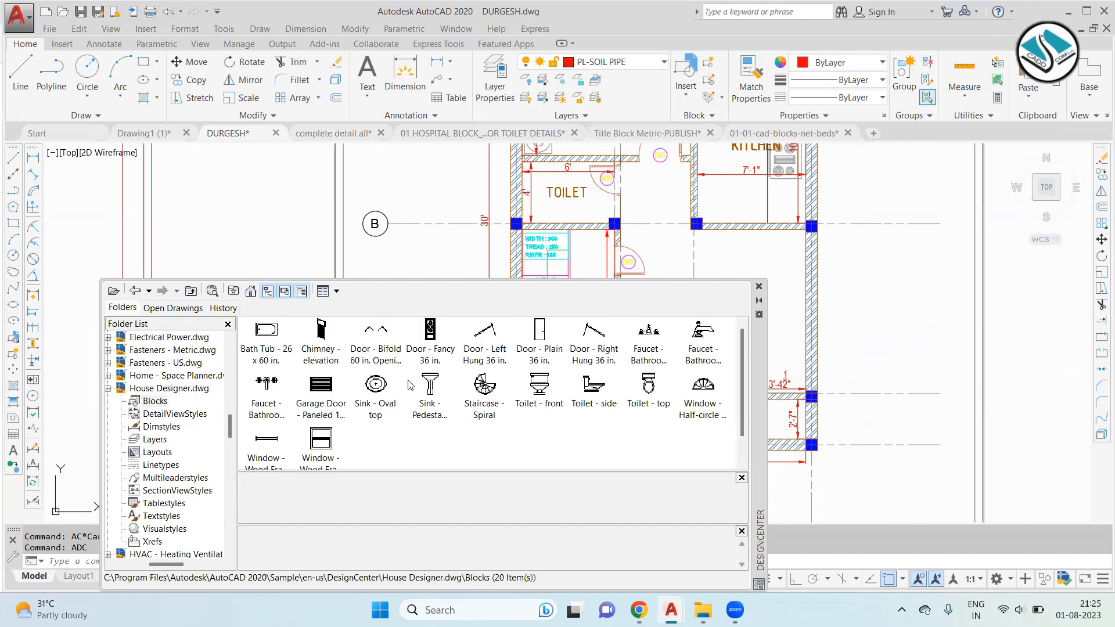
{"action": "left_click", "coordinate": [191, 292]}
{"action": "left_click", "coordinate": [190, 291]}
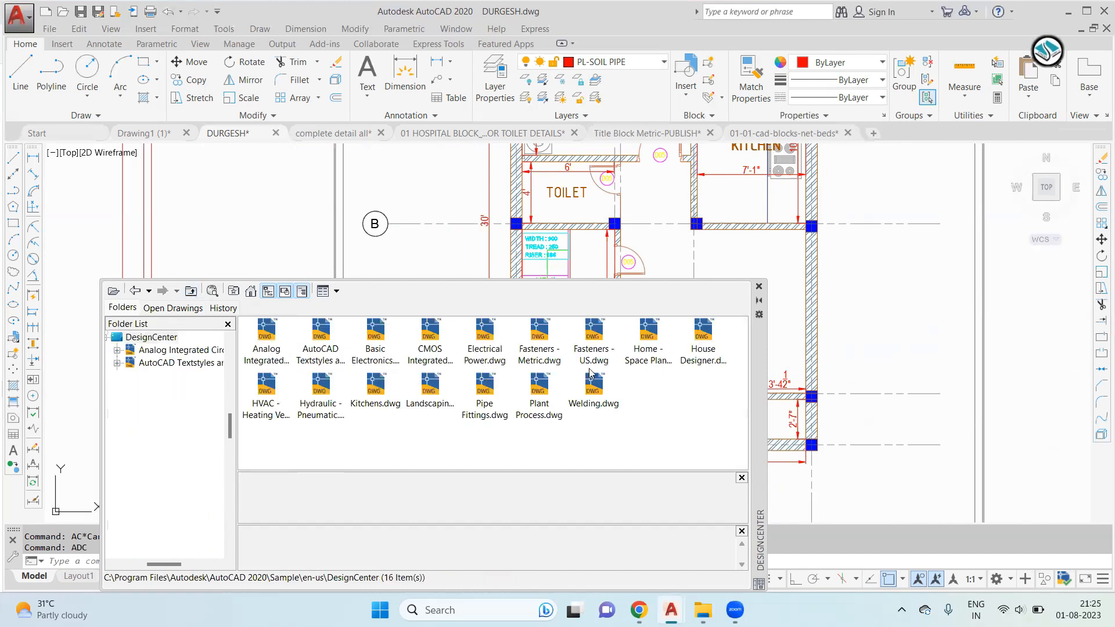
Step: Insert the three-seat sofa, table lamp and two-seat sofa blocks from Home - Space Planner.dwg in and beside the hall, and close DesignCenter
{"action": "double_click", "coordinate": [645, 347]}
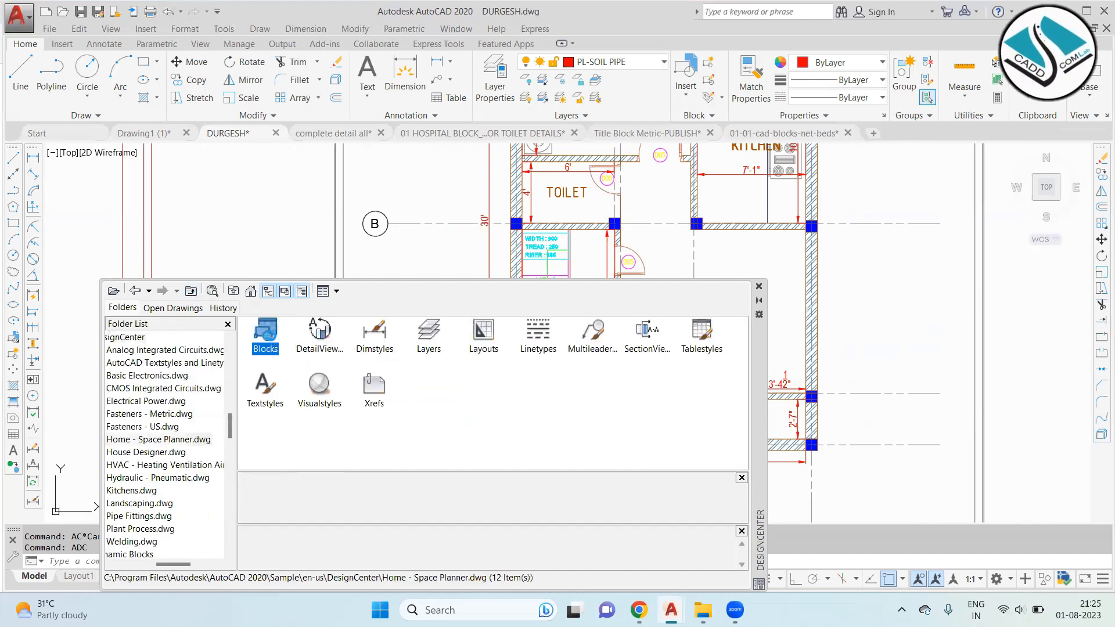
{"action": "double_click", "coordinate": [265, 333]}
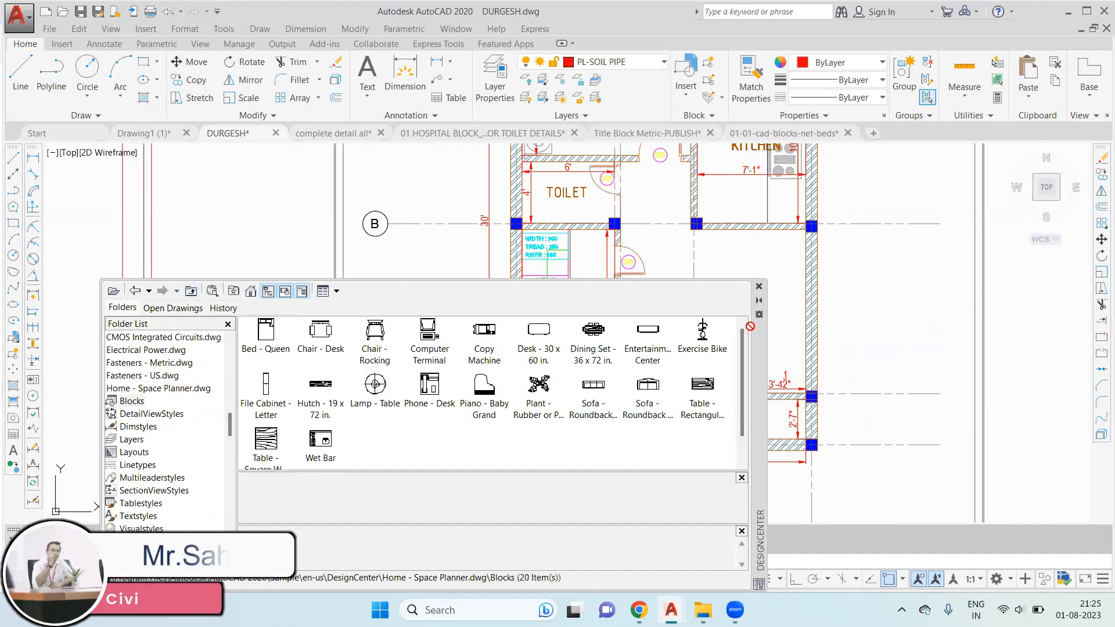
{"action": "left_click", "coordinate": [604, 393]}
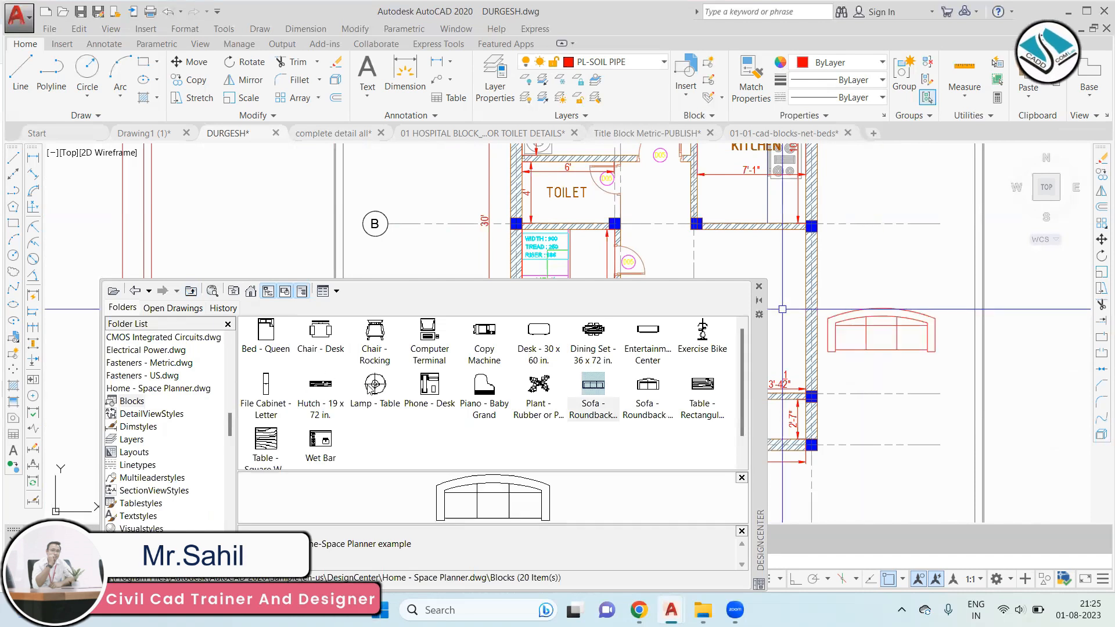
{"action": "left_click_drag", "start_coordinate": [370, 390], "coordinate": [759, 319]}
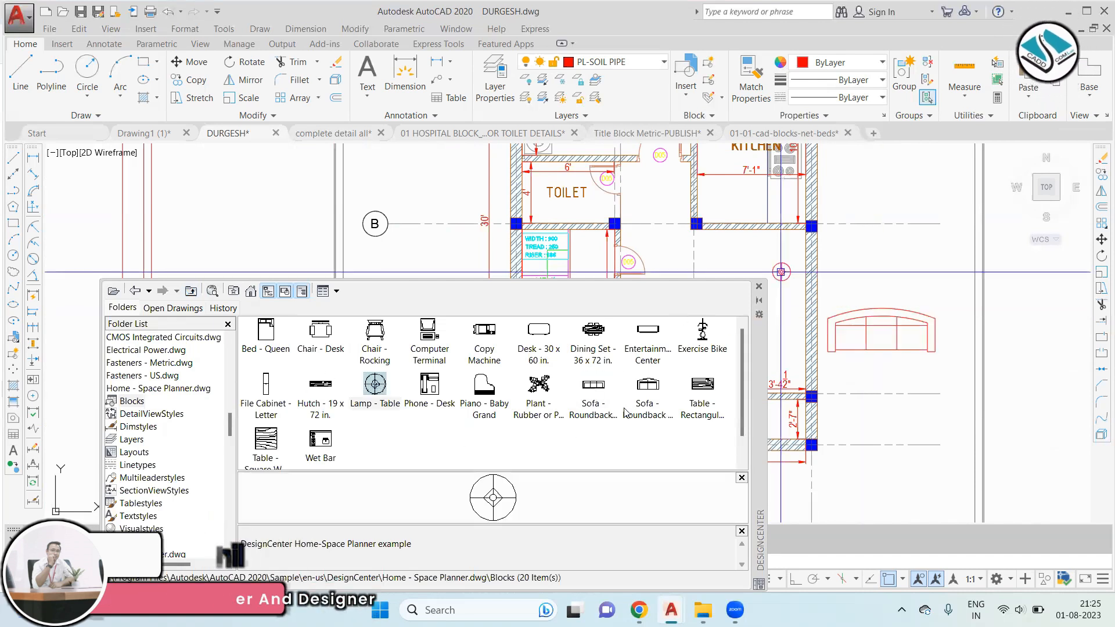
{"action": "left_click_drag", "start_coordinate": [647, 388], "coordinate": [929, 432]}
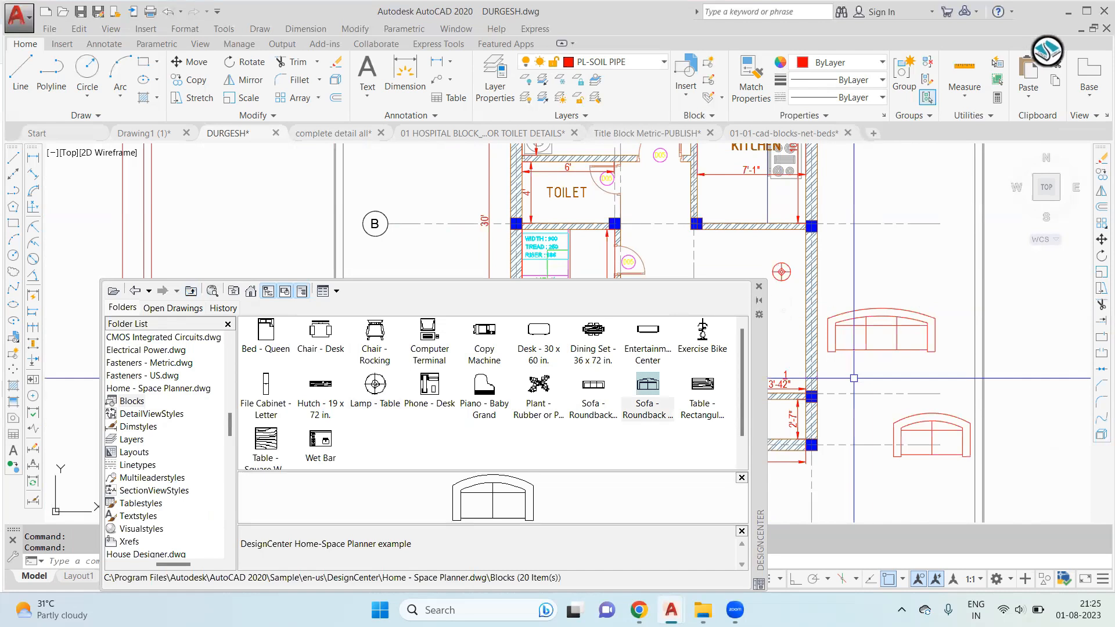
{"action": "left_click", "coordinate": [758, 286]}
Step: Rotate the three-seat sofa 270 degrees with Ortho on so it stands upright with its back facing right
{"action": "left_click", "coordinate": [923, 281]}
{"action": "left_click", "coordinate": [879, 327]}
{"action": "type", "text": "RO"}
{"action": "key", "text": "Return"}
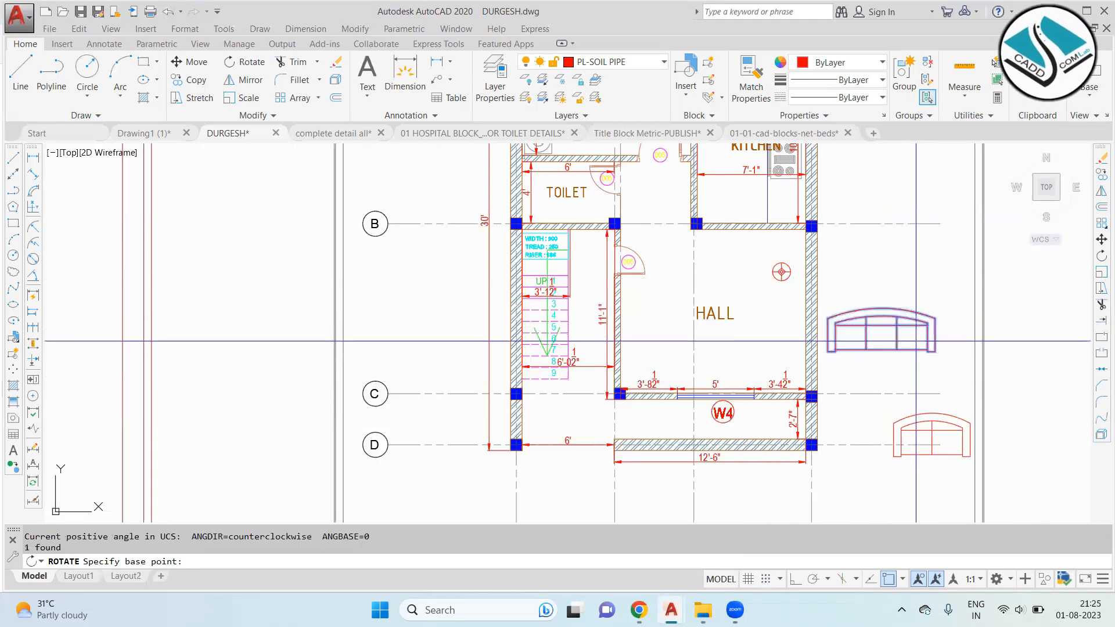
{"action": "left_click", "coordinate": [907, 338]}
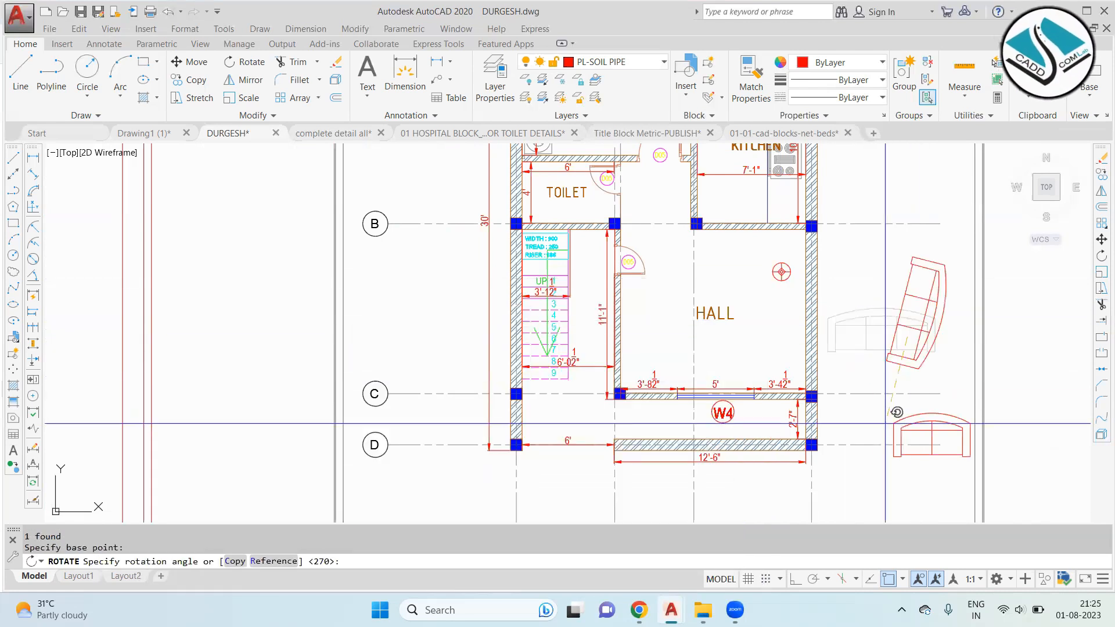
{"action": "left_click", "coordinate": [792, 583]}
{"action": "left_click", "coordinate": [927, 366]}
Step: Move the rotated three-seat sofa into the hall, against the right-hand wall
{"action": "left_click", "coordinate": [930, 345]}
{"action": "type", "text": "M"}
{"action": "key", "text": "Return"}
{"action": "left_click", "coordinate": [918, 315]}
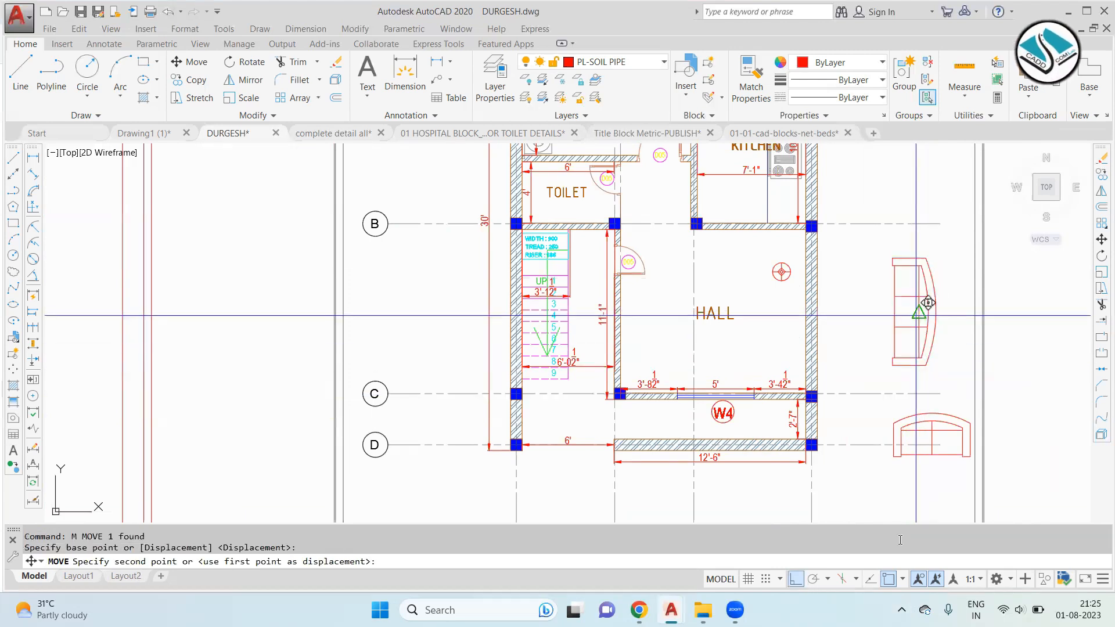
{"action": "scroll", "coordinate": [765, 306], "scroll_direction": "up", "scroll_amount": 2}
Step: Move the table lamp off the three-seat sofa to the open floor in front of it, beside the HALL label
{"action": "left_click", "coordinate": [782, 256]}
{"action": "type", "text": "M"}
{"action": "key", "text": "Return"}
{"action": "left_click", "coordinate": [789, 249]}
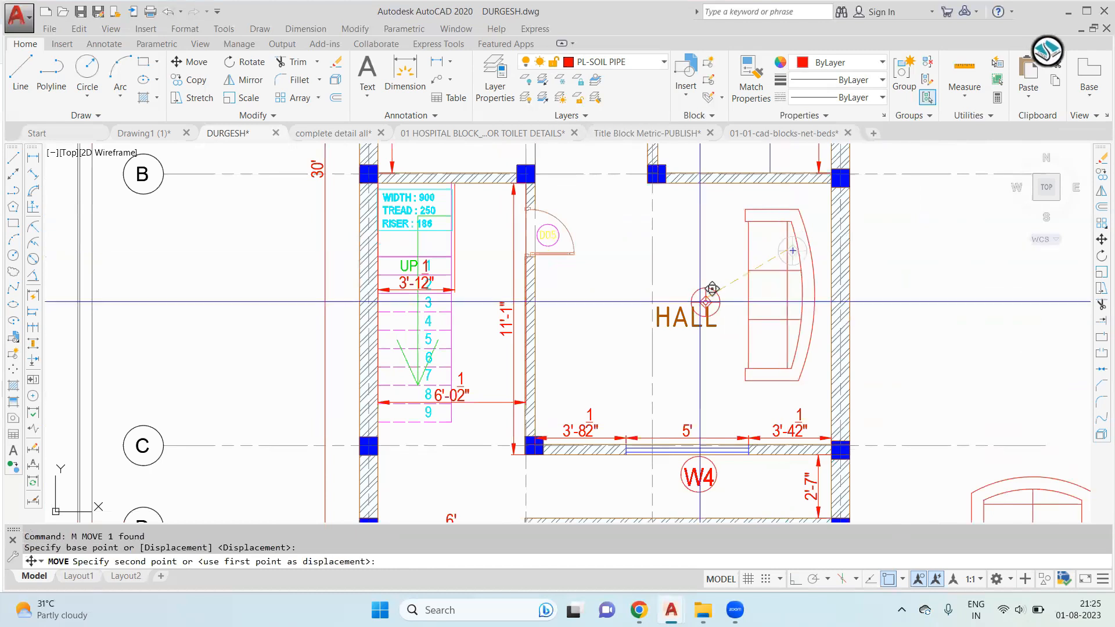
{"action": "scroll", "coordinate": [726, 279], "scroll_direction": "up", "scroll_amount": 2}
{"action": "left_click", "coordinate": [721, 278]}
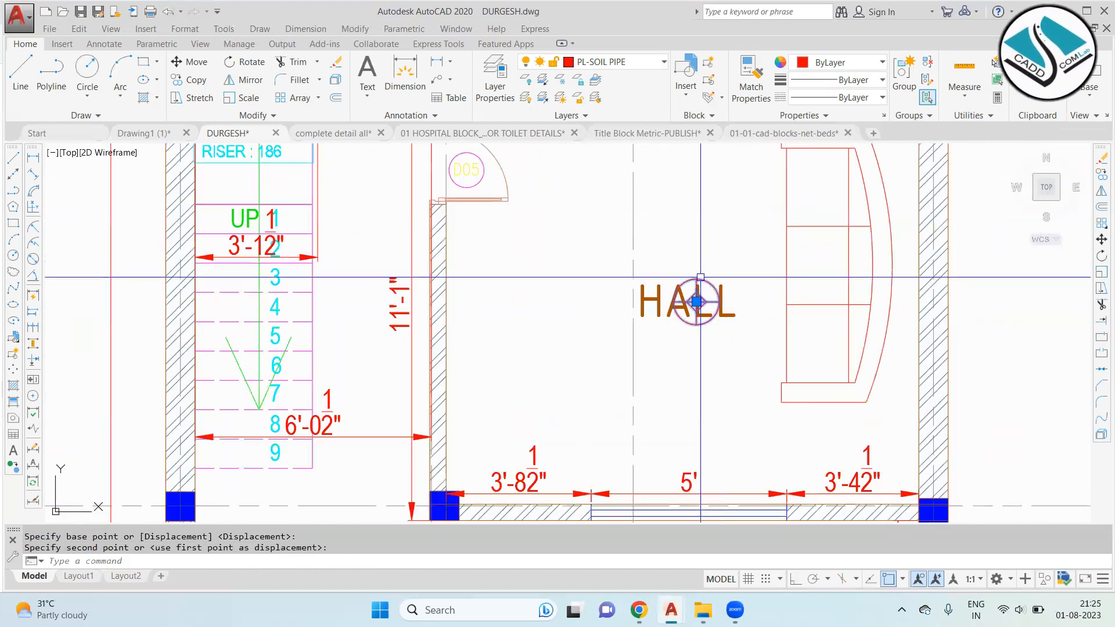
{"action": "type", "text": "M"}
{"action": "scroll", "coordinate": [700, 277], "scroll_direction": "up", "scroll_amount": 4}
{"action": "left_click", "coordinate": [692, 304]}
{"action": "left_click", "coordinate": [782, 259]}
{"action": "scroll", "coordinate": [684, 252], "scroll_direction": "down", "scroll_amount": 8}
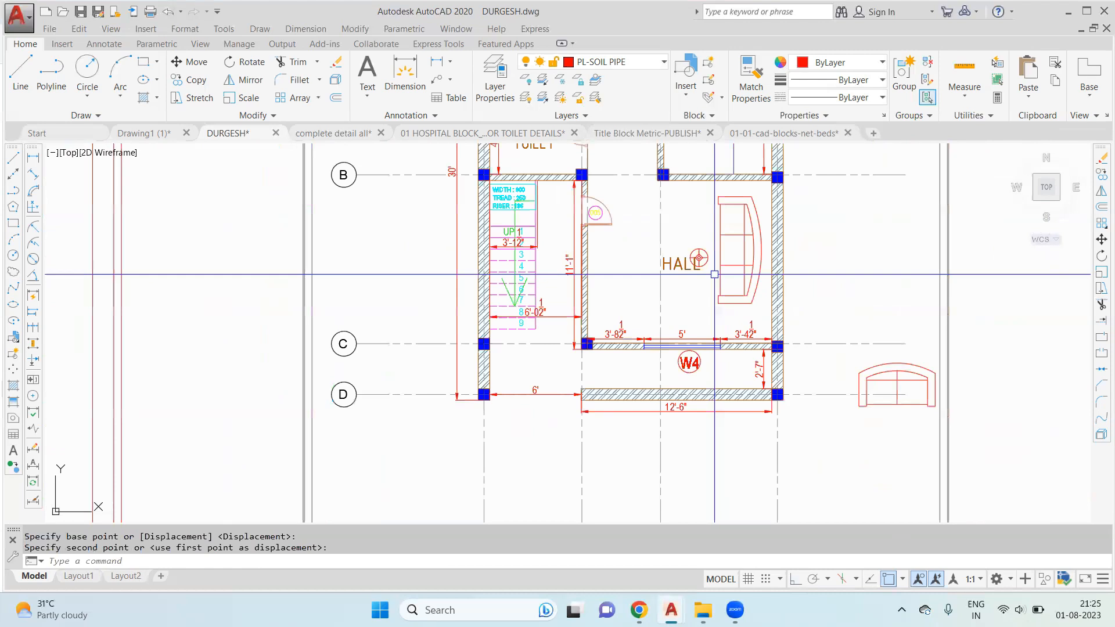
Step: Rotate the two-seat sofa 180 degrees with Ortho on so its back faces down
{"action": "left_click", "coordinate": [896, 355]}
{"action": "left_click", "coordinate": [890, 366]}
{"action": "type", "text": "ROTATE Specify base point:"}
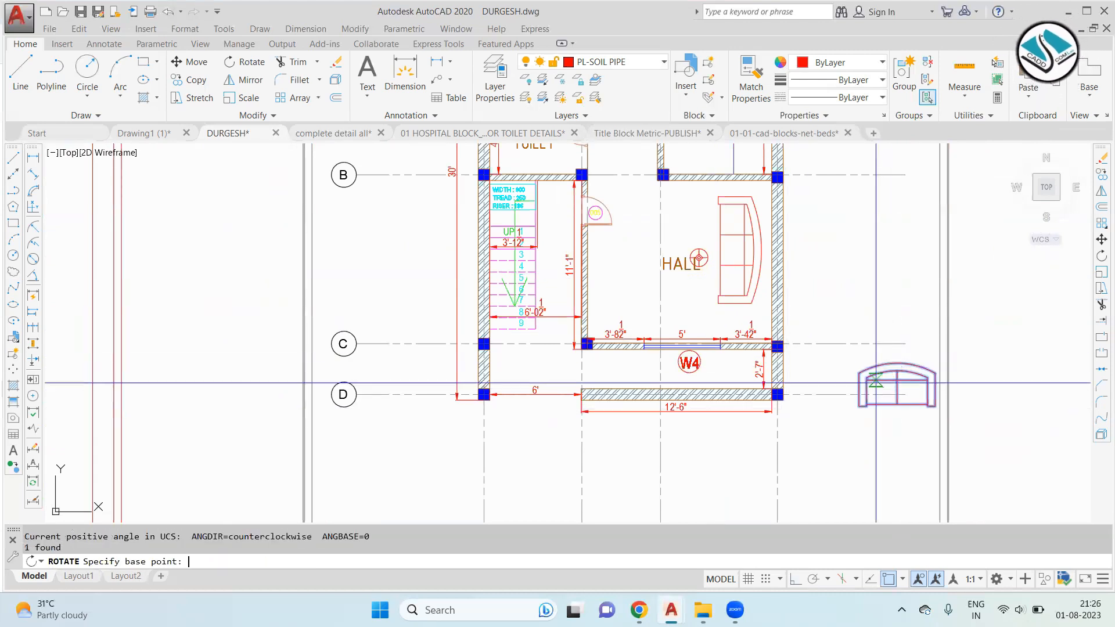
{"action": "left_click", "coordinate": [876, 383]}
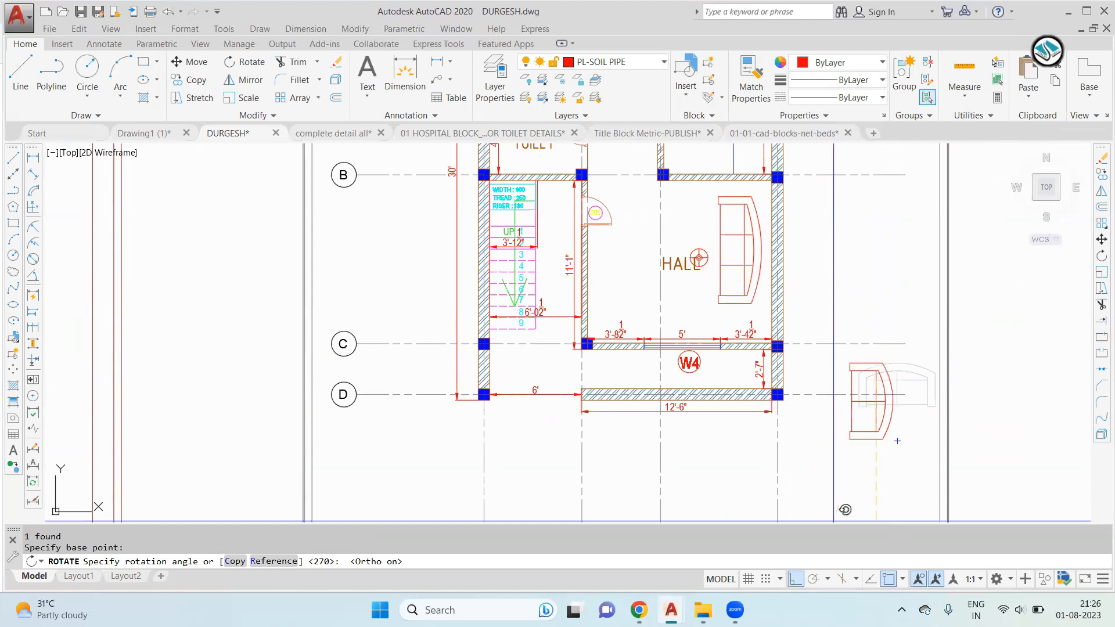
{"action": "left_click", "coordinate": [650, 467]}
Step: Move the two-seat sofa into the hall with Ortho off, placing its back along the wall with window W4
{"action": "type", "text": "m"}
{"action": "key", "text": "Return"}
{"action": "left_click", "coordinate": [876, 373]}
{"action": "scroll", "coordinate": [639, 290], "scroll_direction": "up", "scroll_amount": 2}
{"action": "scroll", "coordinate": [701, 287], "scroll_direction": "up", "scroll_amount": 3}
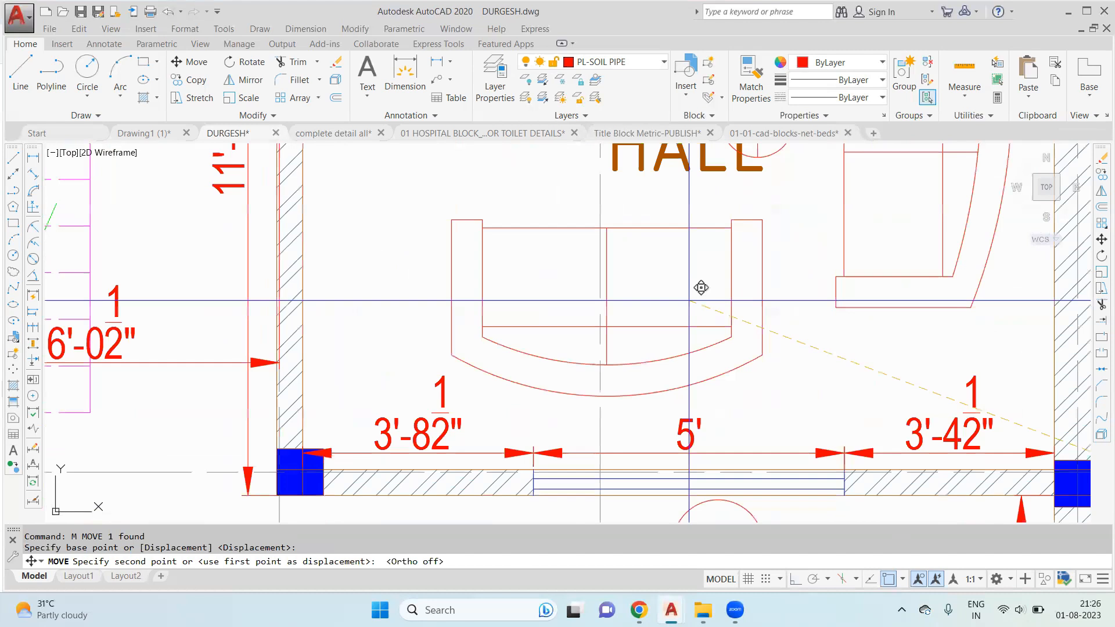
{"action": "scroll", "coordinate": [732, 334], "scroll_direction": "down", "scroll_amount": 3}
{"action": "key", "text": "Escape"}
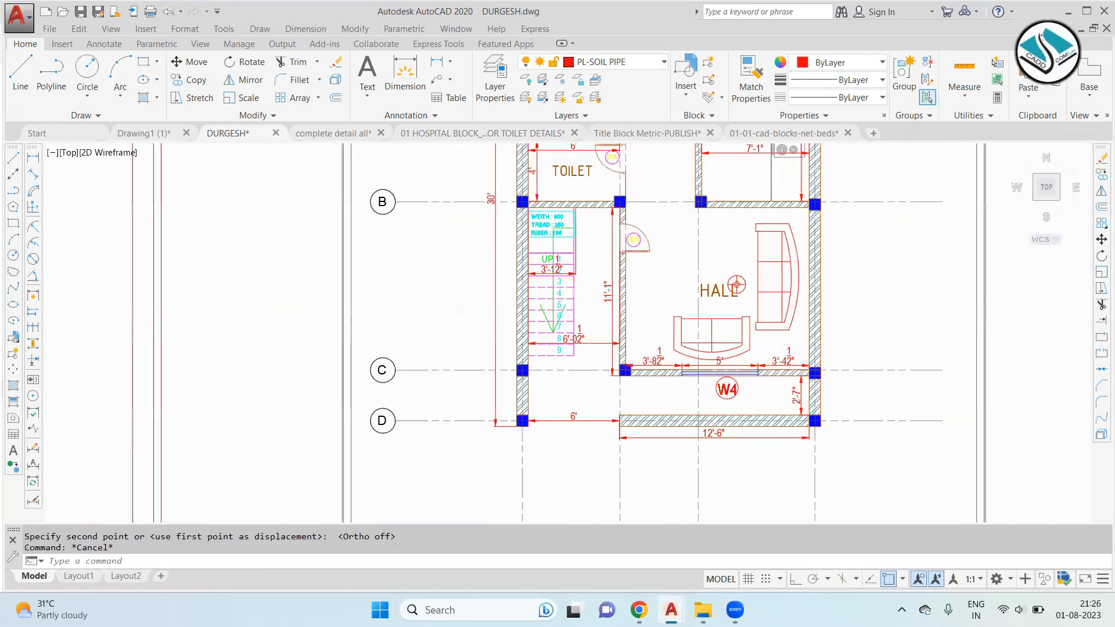
Step: Match the two-seat sofa's properties to those of the grey kitchen sink
{"action": "scroll", "coordinate": [778, 279], "scroll_direction": "down", "scroll_amount": 2}
{"action": "key", "text": "Escape"}
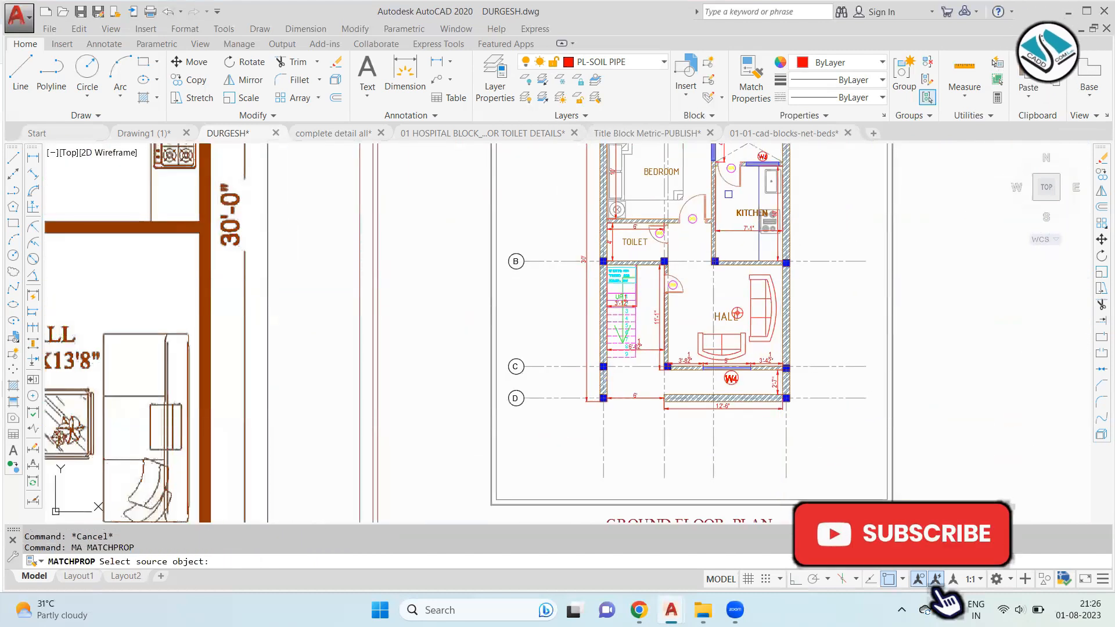
{"action": "scroll", "coordinate": [777, 189], "scroll_direction": "up", "scroll_amount": 2}
{"action": "left_click", "coordinate": [772, 191]}
{"action": "middle_click_drag", "start_coordinate": [726, 417], "coordinate": [791, 222]}
{"action": "left_click", "coordinate": [816, 222]}
{"action": "left_click", "coordinate": [765, 353]}
{"action": "scroll", "coordinate": [719, 368], "scroll_direction": "down", "scroll_amount": 4}
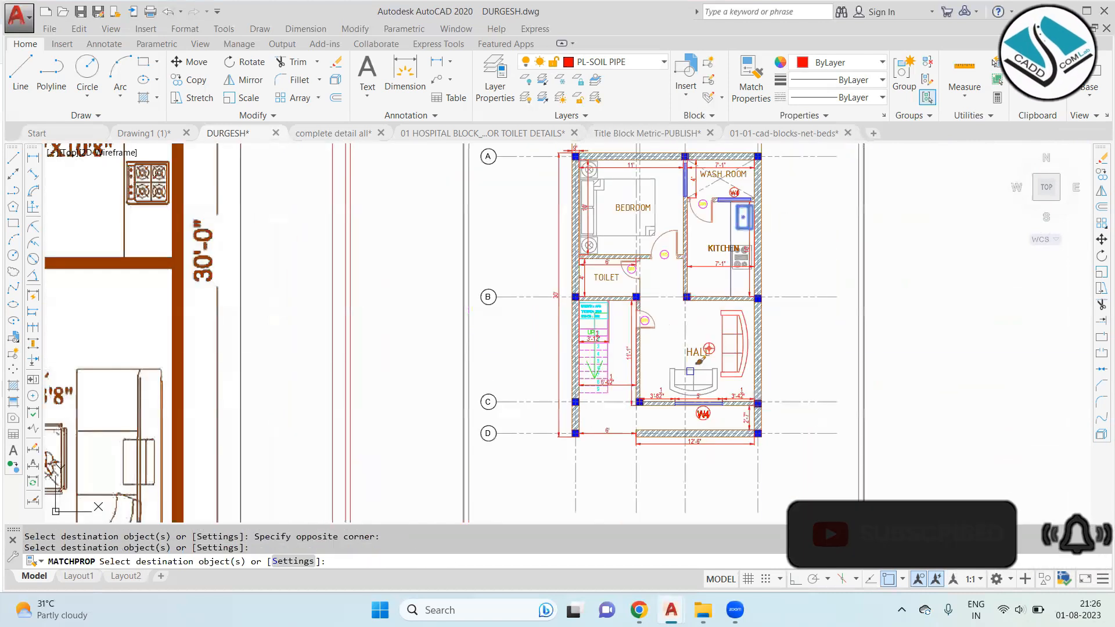
{"action": "key", "text": "Escape"}
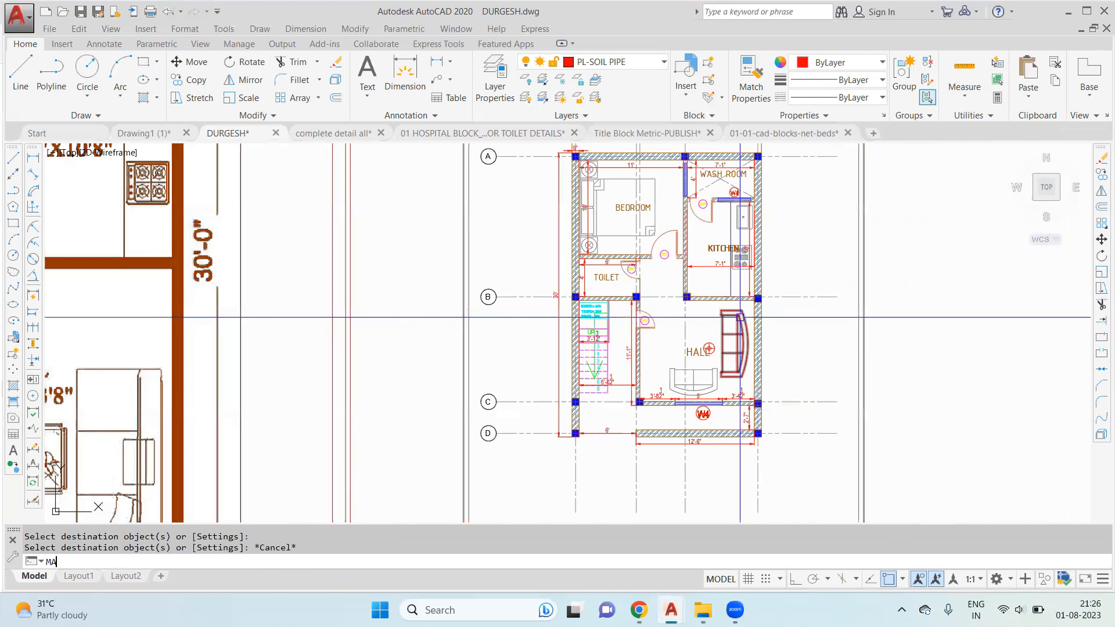
Step: Match the three-seat sofa's properties to those of the two-seat sofa
{"action": "type", "text": "MA"}
{"action": "key", "text": "Return"}
{"action": "scroll", "coordinate": [735, 325], "scroll_direction": "up", "scroll_amount": 4}
{"action": "left_click", "coordinate": [690, 425]}
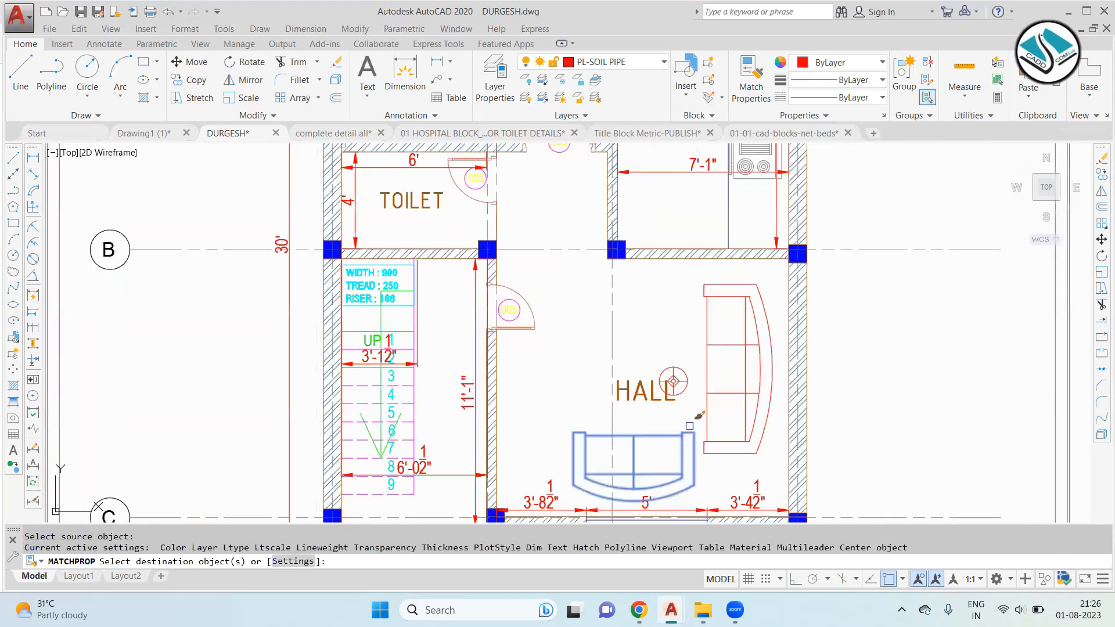
{"action": "key", "text": "Escape"}
{"action": "scroll", "coordinate": [737, 369], "scroll_direction": "down", "scroll_amount": 2}
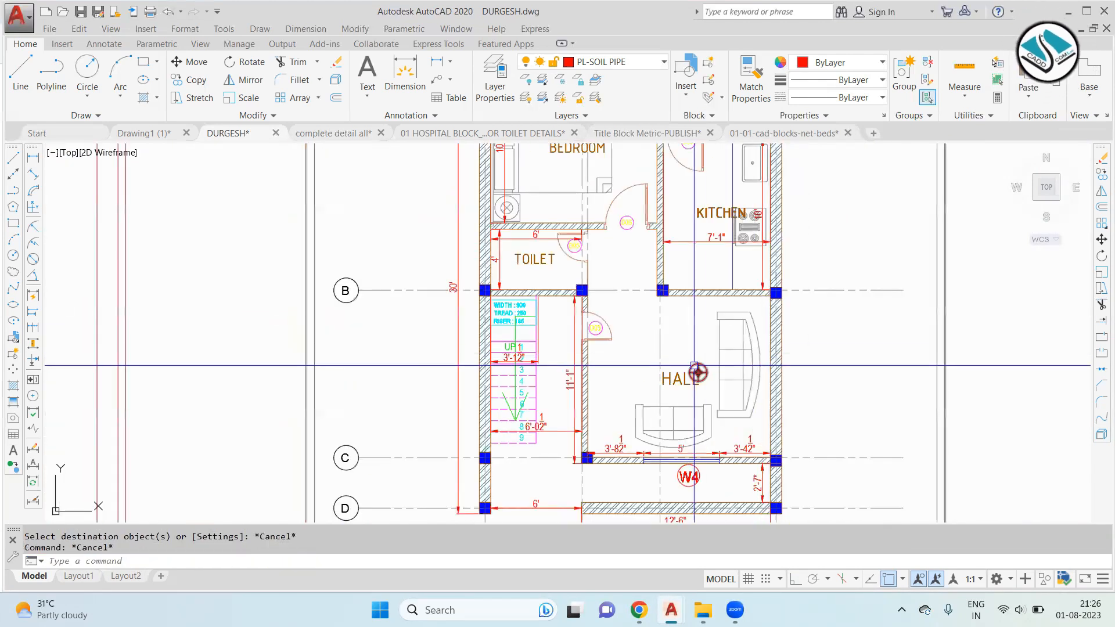
Step: Match the hall table lamp's properties to those of the two-seat sofa
{"action": "scroll", "coordinate": [694, 367], "scroll_direction": "up", "scroll_amount": 4}
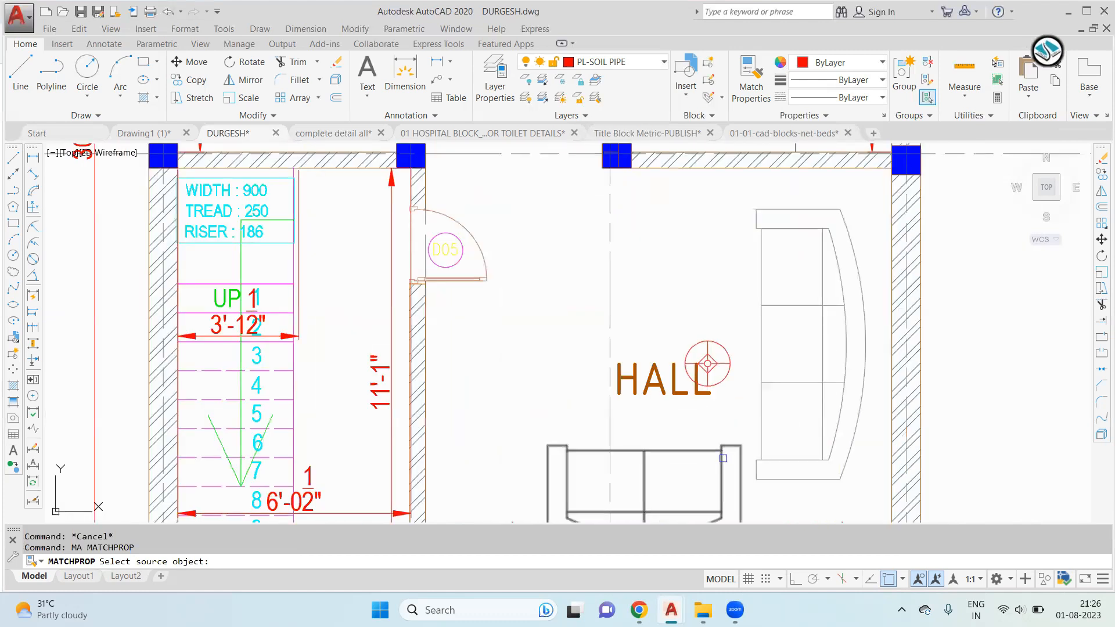
{"action": "left_click", "coordinate": [723, 458]}
{"action": "left_click", "coordinate": [724, 365]}
{"action": "key", "text": "Escape"}
{"action": "scroll", "coordinate": [674, 306], "scroll_direction": "down", "scroll_amount": 2}
{"action": "key", "text": "Escape"}
Step: Move the HALL label straight up, clear of the table lamp
{"action": "left_click", "coordinate": [652, 342]}
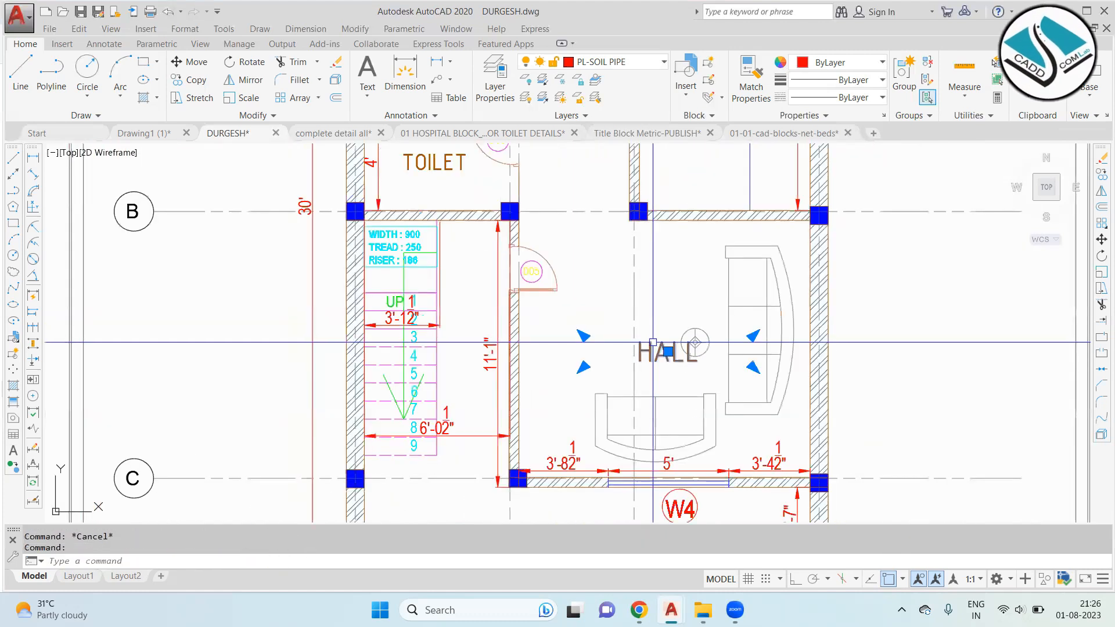
{"action": "type", "text": "m"}
{"action": "key", "text": "Return"}
{"action": "scroll", "coordinate": [653, 342], "scroll_direction": "up", "scroll_amount": 6}
{"action": "left_click", "coordinate": [656, 349]}
{"action": "left_click", "coordinate": [657, 218]}
{"action": "scroll", "coordinate": [716, 330], "scroll_direction": "down", "scroll_amount": 7}
{"action": "key", "text": "Escape"}
{"action": "scroll", "coordinate": [688, 344], "scroll_direction": "down", "scroll_amount": 6}
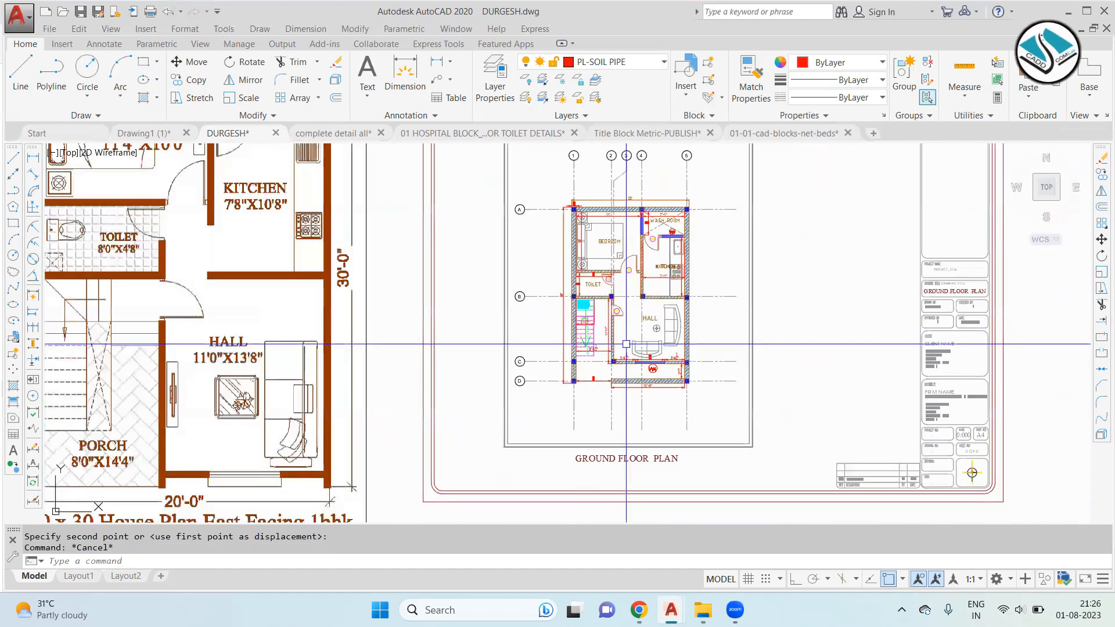
Step: Switch to the complete detail all drawing and copy the WC and washbasin from its toilet
{"action": "middle_click_drag", "start_coordinate": [174, 192], "coordinate": [342, 259]}
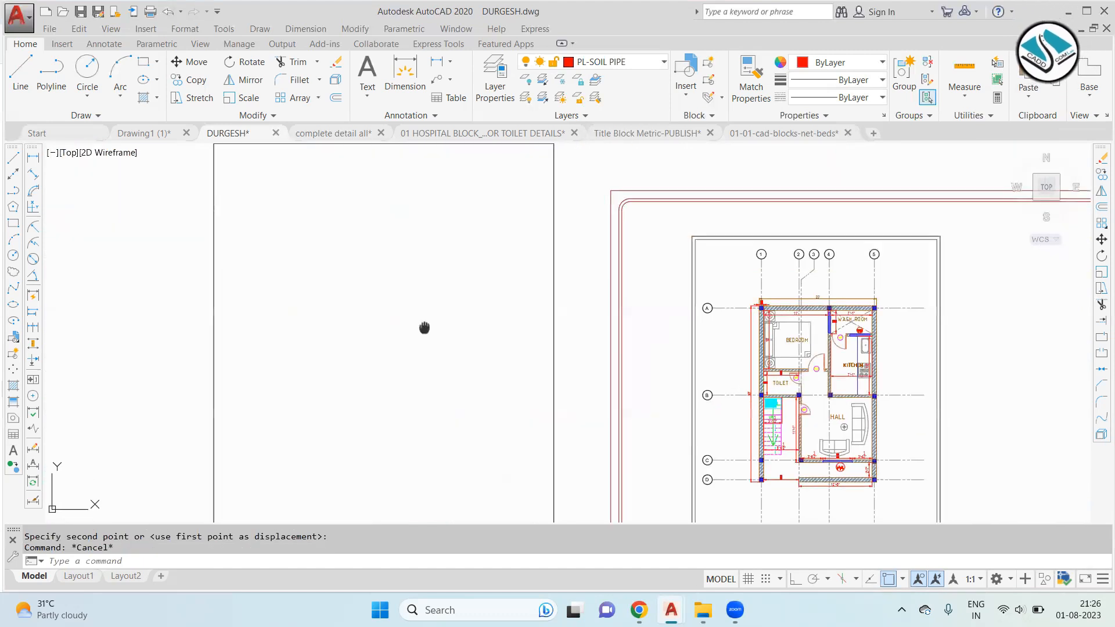
{"action": "scroll", "coordinate": [423, 326], "scroll_direction": "up", "scroll_amount": 3}
{"action": "scroll", "coordinate": [718, 246], "scroll_direction": "up", "scroll_amount": 6}
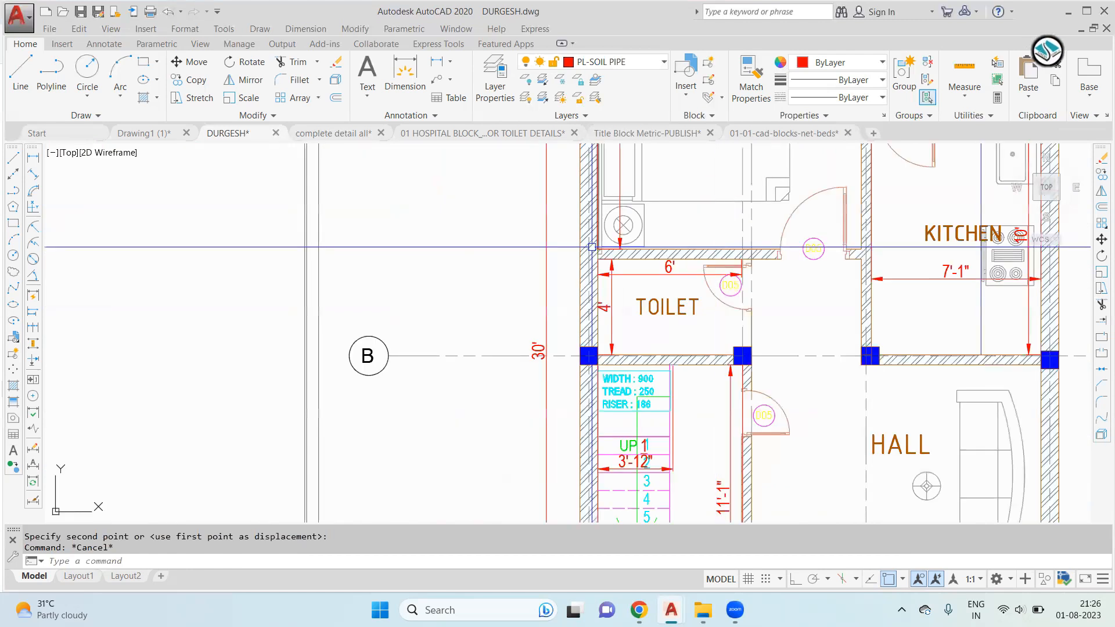
{"action": "left_click", "coordinate": [333, 133]}
{"action": "scroll", "coordinate": [639, 325], "scroll_direction": "down", "scroll_amount": 3}
{"action": "scroll", "coordinate": [664, 241], "scroll_direction": "up", "scroll_amount": 5}
{"action": "scroll", "coordinate": [664, 241], "scroll_direction": "up", "scroll_amount": 4}
{"action": "left_click", "coordinate": [757, 276]}
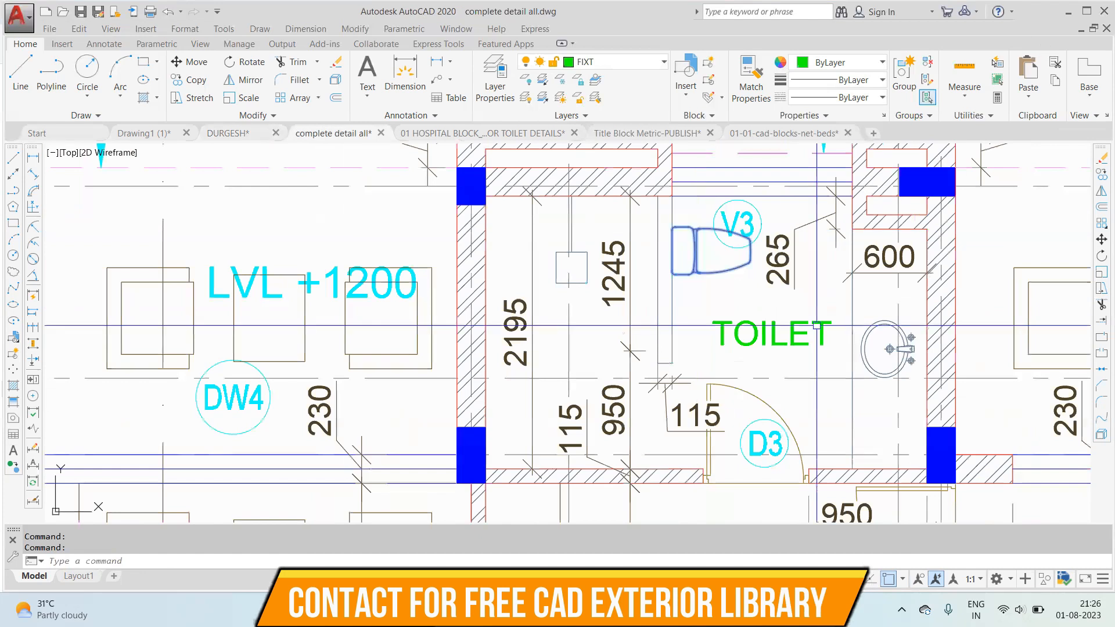
{"action": "key", "text": "ctrl+c"}
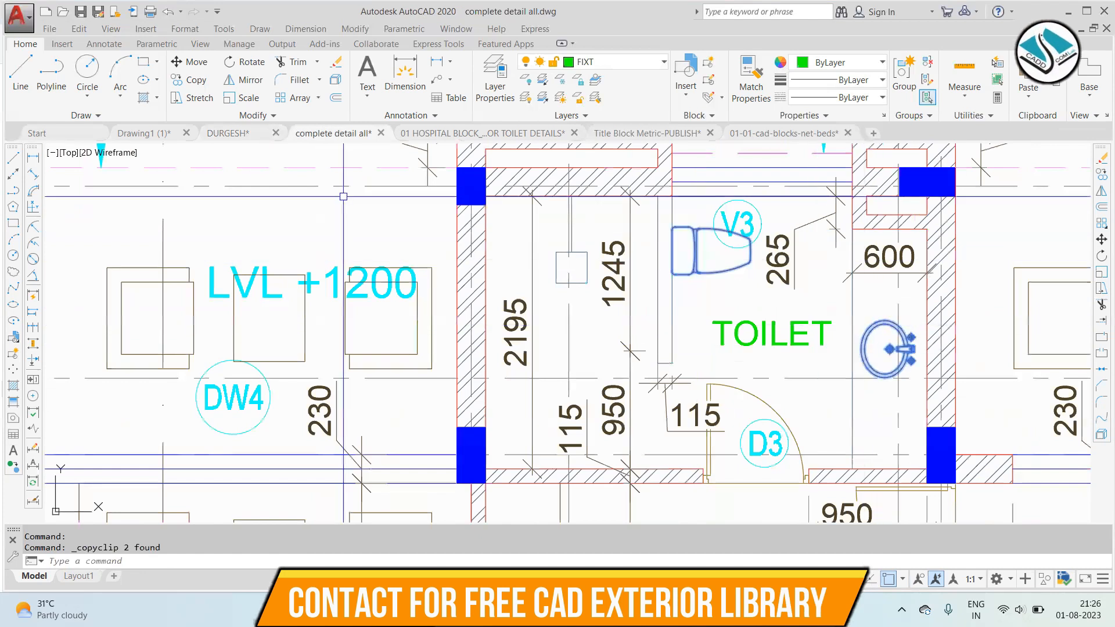
Step: Return to the DURGESH drawing and paste the copied WC and washbasin beside the title sheet
{"action": "key", "text": "ctrl+Tab"}
{"action": "key", "text": "ctrl+v"}
{"action": "scroll", "coordinate": [412, 373], "scroll_direction": "down", "scroll_amount": 6}
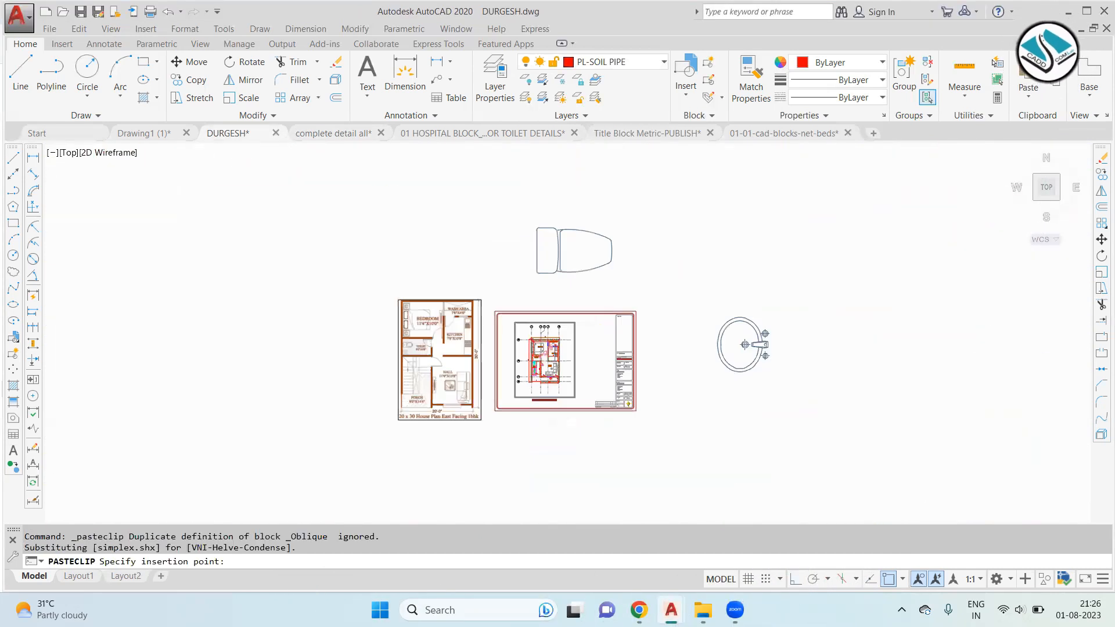
{"action": "left_click", "coordinate": [809, 414]}
Step: Move the pasted washbasin to just below the WC
{"action": "left_click", "coordinate": [808, 417]}
{"action": "left_click", "coordinate": [852, 374]}
{"action": "type", "text": "m"}
{"action": "key", "text": "Return"}
{"action": "scroll", "coordinate": [846, 418], "scroll_direction": "up", "scroll_amount": 2}
{"action": "left_click", "coordinate": [846, 417]}
{"action": "left_click", "coordinate": [568, 400]}
{"action": "left_click", "coordinate": [631, 237]}
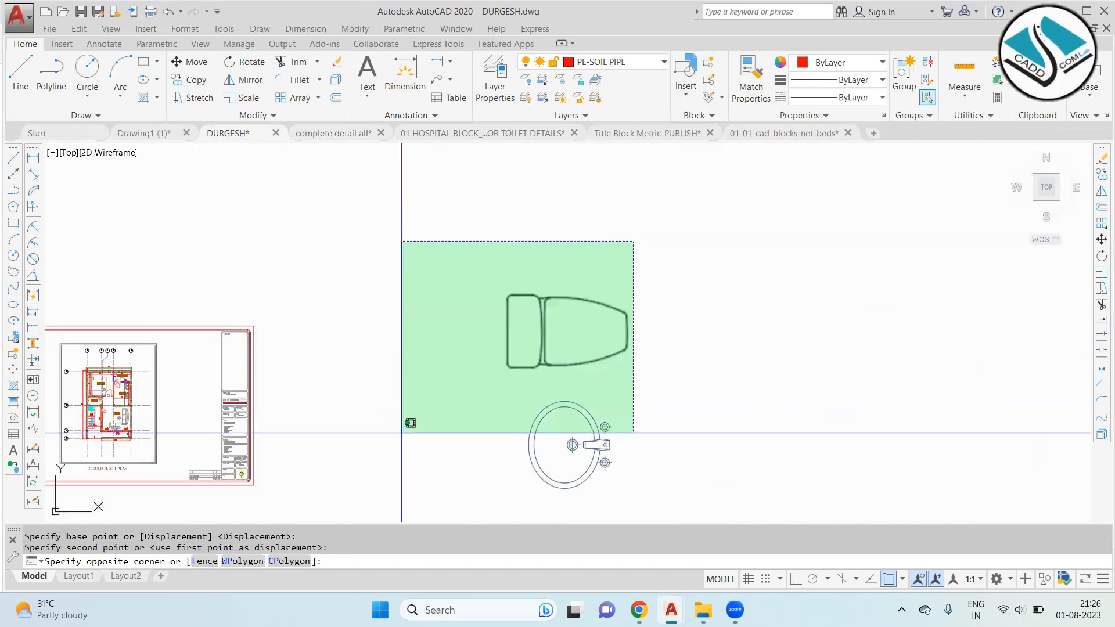
{"action": "left_click", "coordinate": [408, 423]}
{"action": "middle_click_drag", "start_coordinate": [435, 367], "coordinate": [449, 316]}
{"action": "type", "text": "c"}
{"action": "key", "text": "Return"}
{"action": "left_click", "coordinate": [511, 370]}
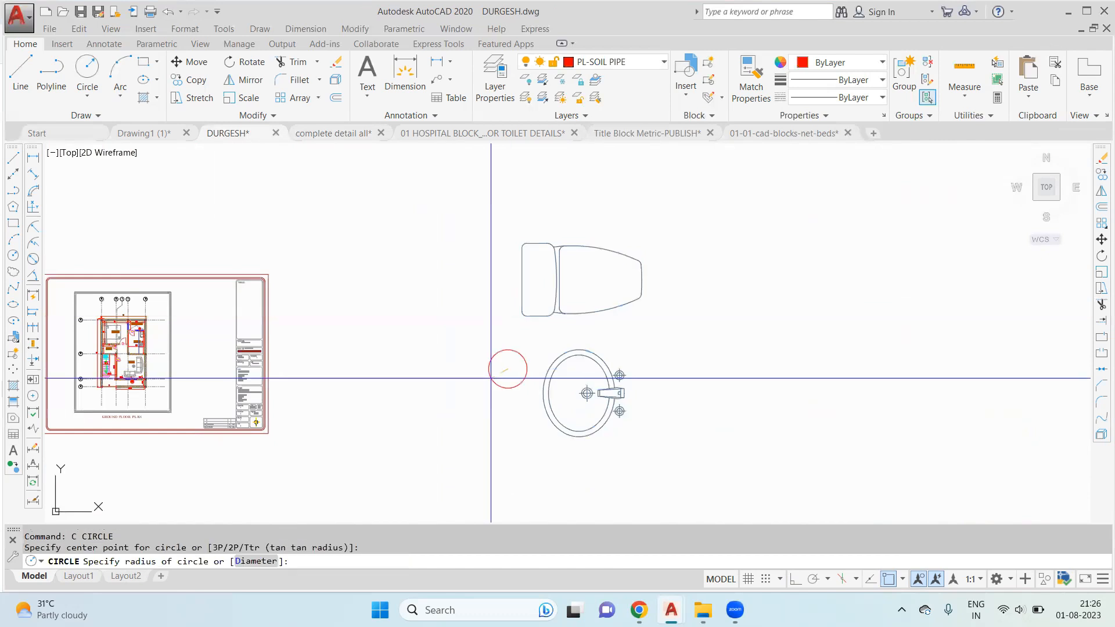
{"action": "key", "text": "Escape"}
Step: Scale the WC and washbasin down together to a small fraction of their pasted size
{"action": "left_click", "coordinate": [754, 213]}
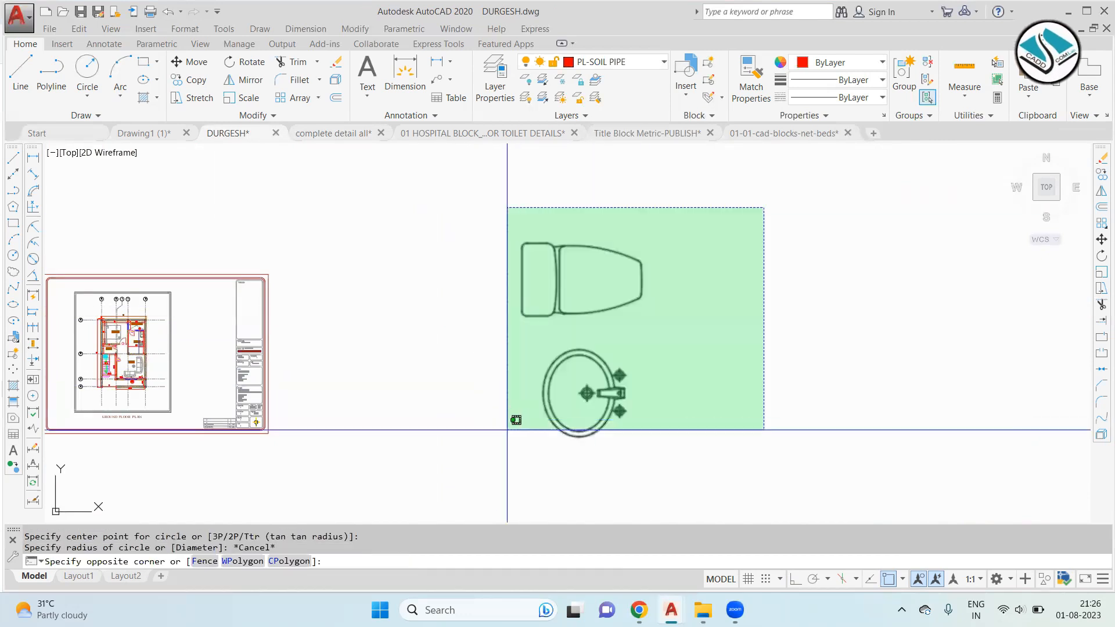
{"action": "left_click", "coordinate": [515, 421]}
{"action": "type", "text": "sc"}
{"action": "key", "text": "Return"}
{"action": "left_click", "coordinate": [526, 392]}
{"action": "left_click", "coordinate": [518, 403]}
Step: Move the WC and washbasin together to the empty area left of the floor plan, near grid bubble B
{"action": "left_click", "coordinate": [568, 350]}
{"action": "left_click", "coordinate": [518, 406]}
{"action": "type", "text": "M"}
{"action": "key", "text": "Return"}
{"action": "left_click", "coordinate": [532, 379]}
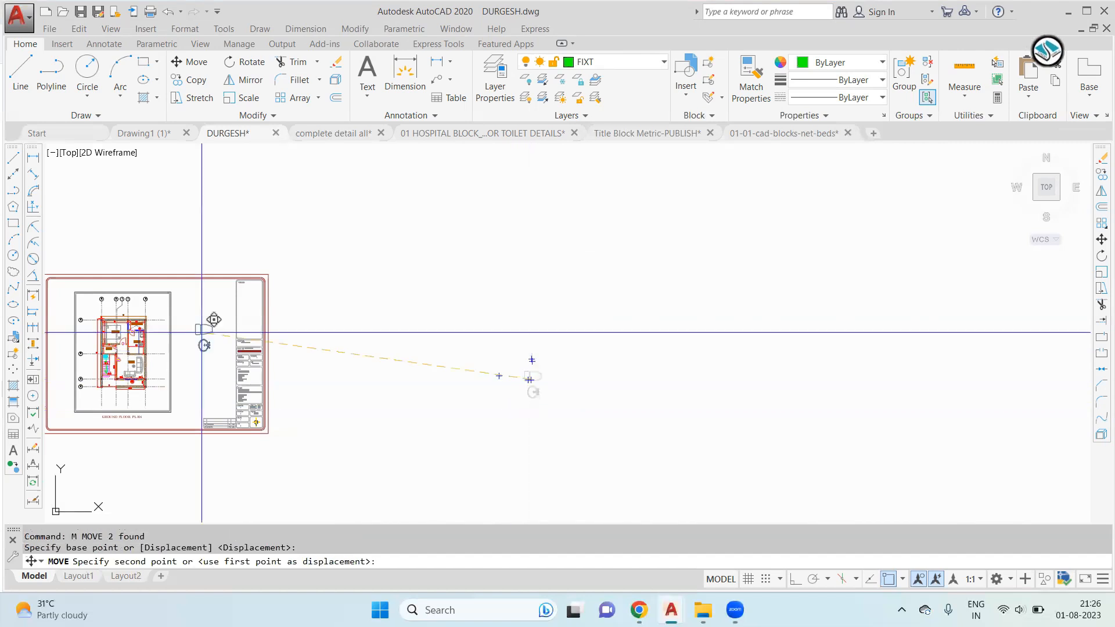
{"action": "middle_click_drag", "start_coordinate": [110, 339], "coordinate": [441, 351]}
{"action": "scroll", "coordinate": [439, 352], "scroll_direction": "up", "scroll_amount": 5}
{"action": "middle_click_drag", "start_coordinate": [446, 410], "coordinate": [595, 205]}
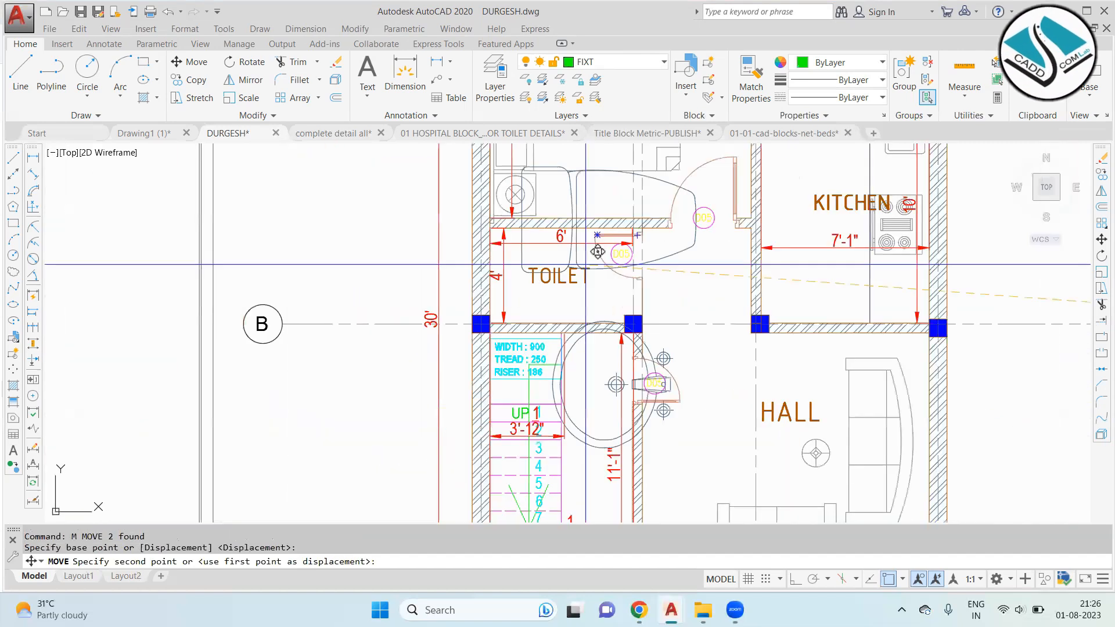
{"action": "left_click", "coordinate": [337, 229]}
Step: Scale the WC down on its own to fit the toilet room
{"action": "left_click", "coordinate": [338, 229]}
{"action": "type", "text": "SC"}
{"action": "key", "text": "Return"}
{"action": "left_click", "coordinate": [363, 237]}
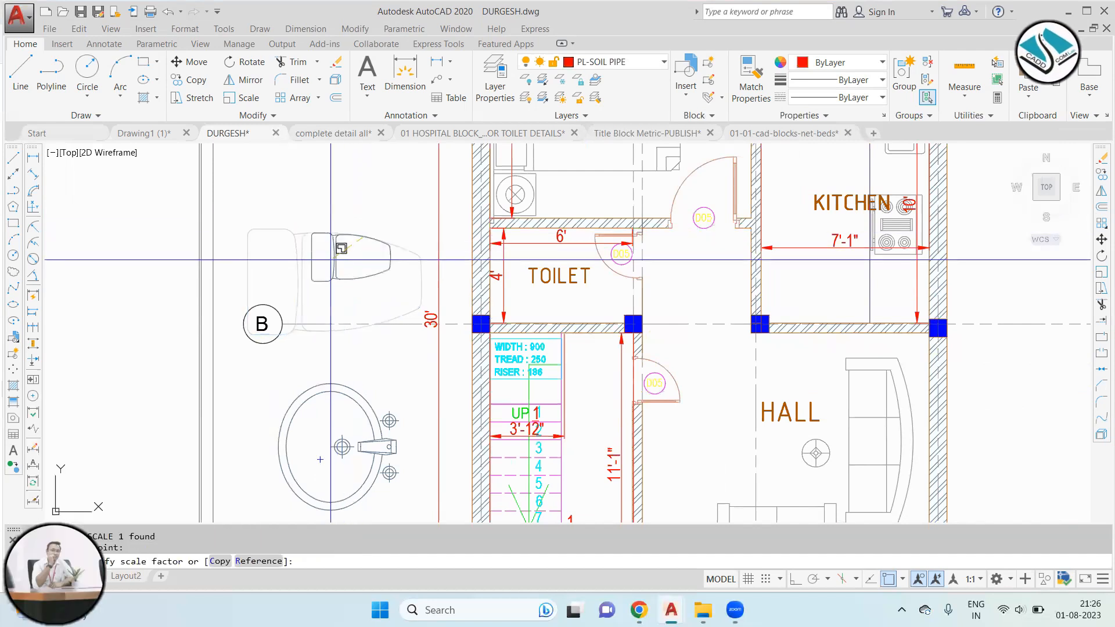
Step: Move the WC into the toilet room with its tank against the left wall
{"action": "type", "text": "M"}
{"action": "key", "text": "Return"}
{"action": "left_click", "coordinate": [331, 249]}
{"action": "scroll", "coordinate": [421, 309], "scroll_direction": "down", "scroll_amount": 4}
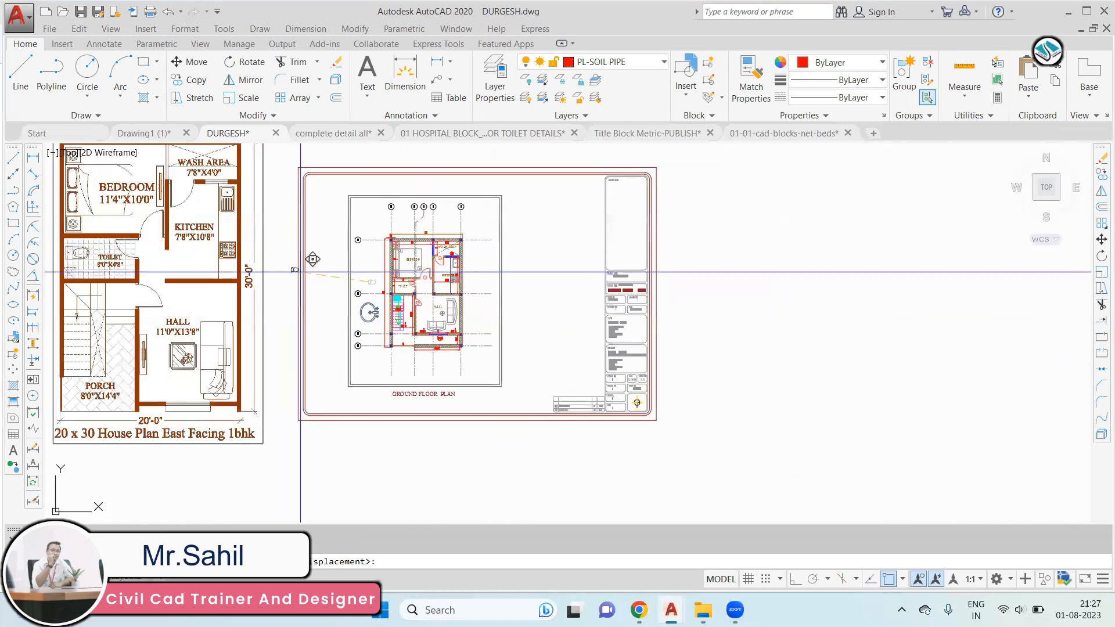
{"action": "scroll", "coordinate": [394, 279], "scroll_direction": "up", "scroll_amount": 10}
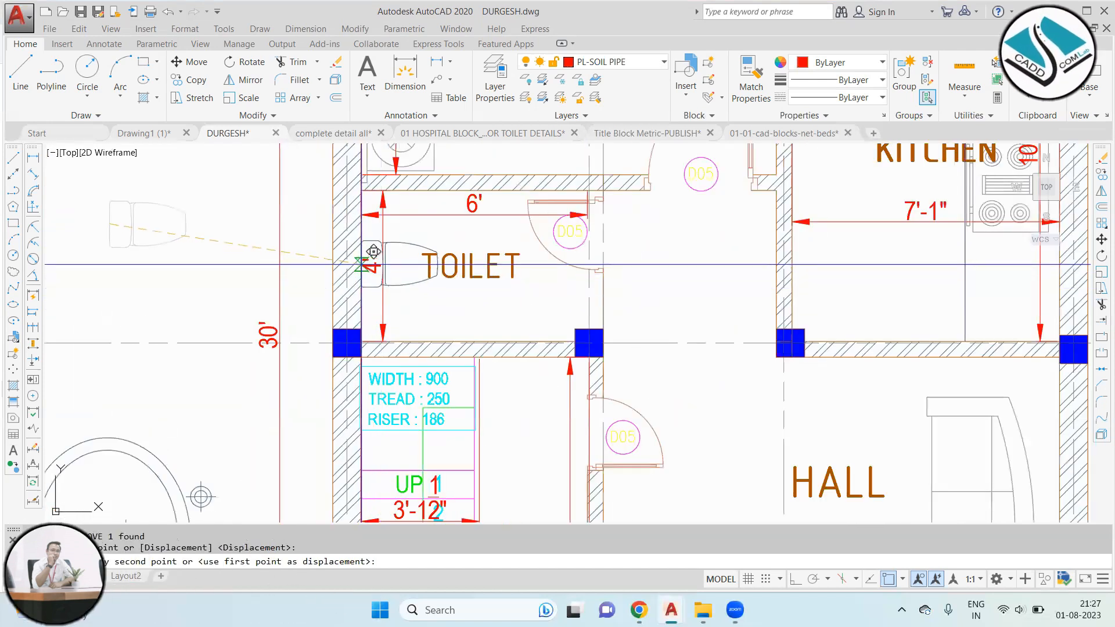
{"action": "scroll", "coordinate": [366, 261], "scroll_direction": "down", "scroll_amount": 5}
Step: Rotate the washbasin 90 degrees with Ortho on so its tap points up
{"action": "middle_click_drag", "start_coordinate": [285, 349], "coordinate": [378, 344]}
{"action": "left_click", "coordinate": [377, 345]}
{"action": "type", "text": "R"}
{"action": "key", "text": "Return"}
{"action": "left_click", "coordinate": [377, 345]}
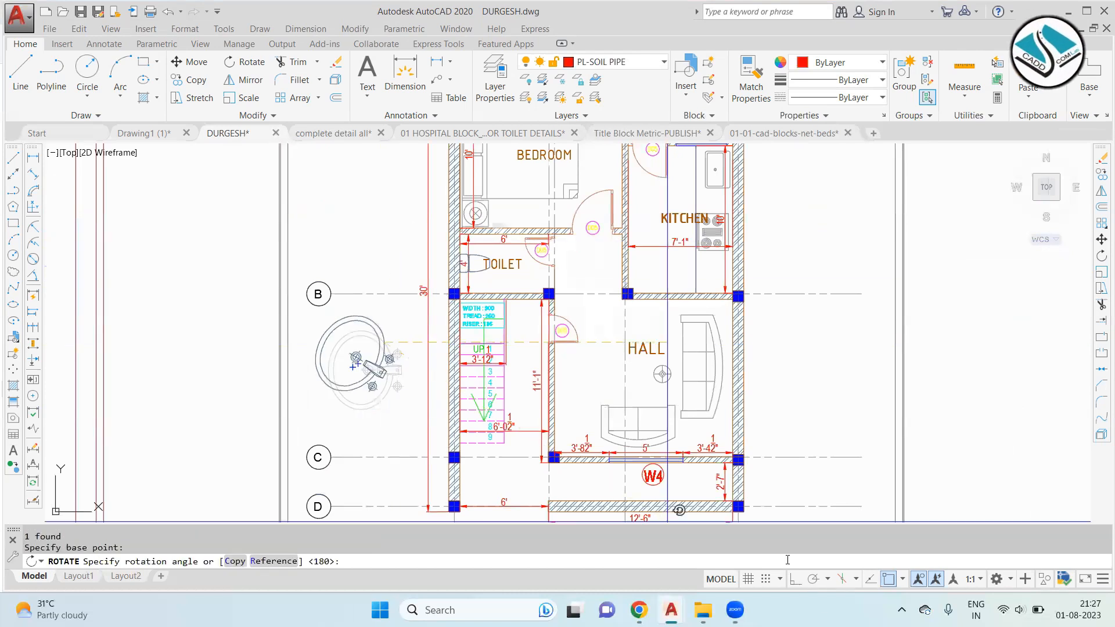
{"action": "key", "text": "F8"}
{"action": "left_click", "coordinate": [400, 243]}
Step: Scale the rotated washbasin down to about half its size
{"action": "left_click", "coordinate": [405, 330]}
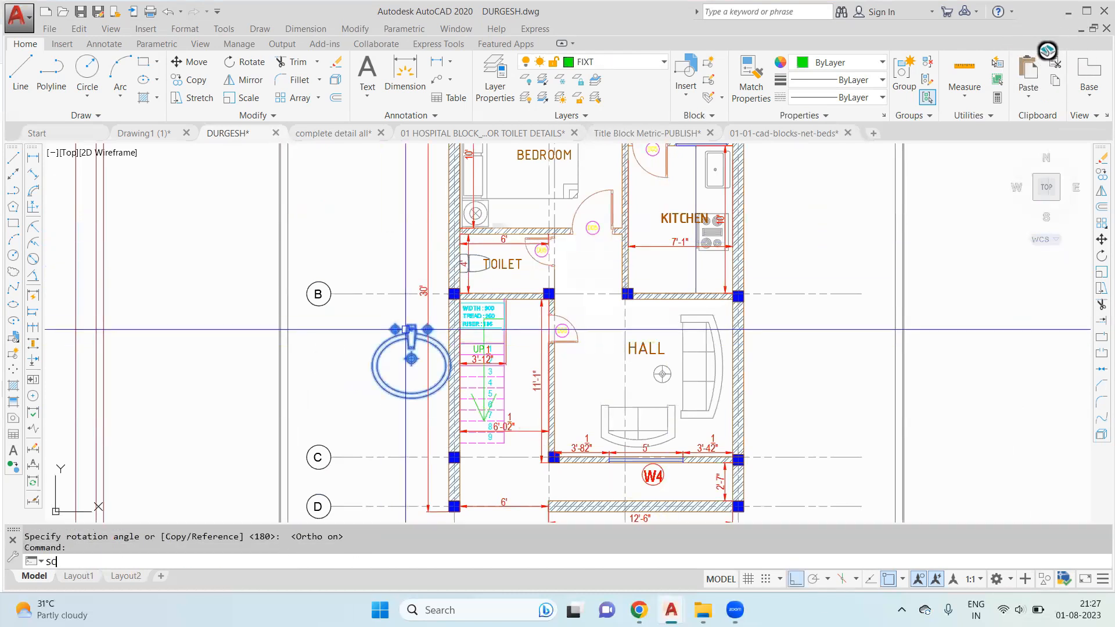
{"action": "type", "text": "sc"}
{"action": "key", "text": "Return"}
{"action": "left_click", "coordinate": [383, 343]}
Step: Move the washbasin into the toilet room with Ortho off, placing its tap side near the upper wall
{"action": "left_click", "coordinate": [389, 343]}
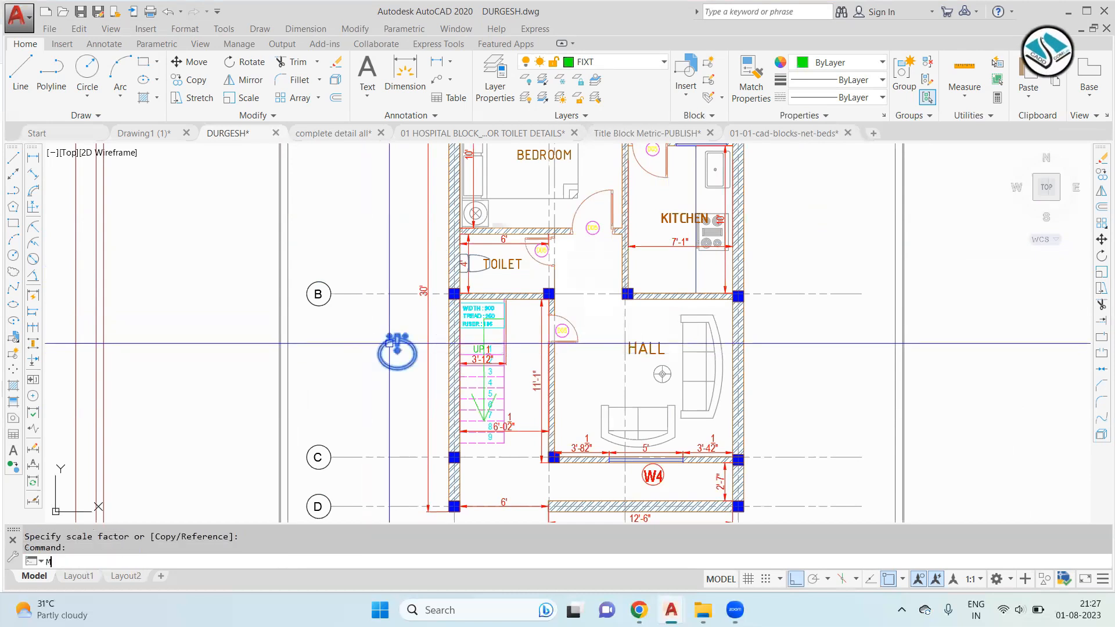
{"action": "type", "text": "M"}
{"action": "key", "text": "Return"}
{"action": "left_click", "coordinate": [389, 344]}
{"action": "scroll", "coordinate": [514, 235], "scroll_direction": "up", "scroll_amount": 4}
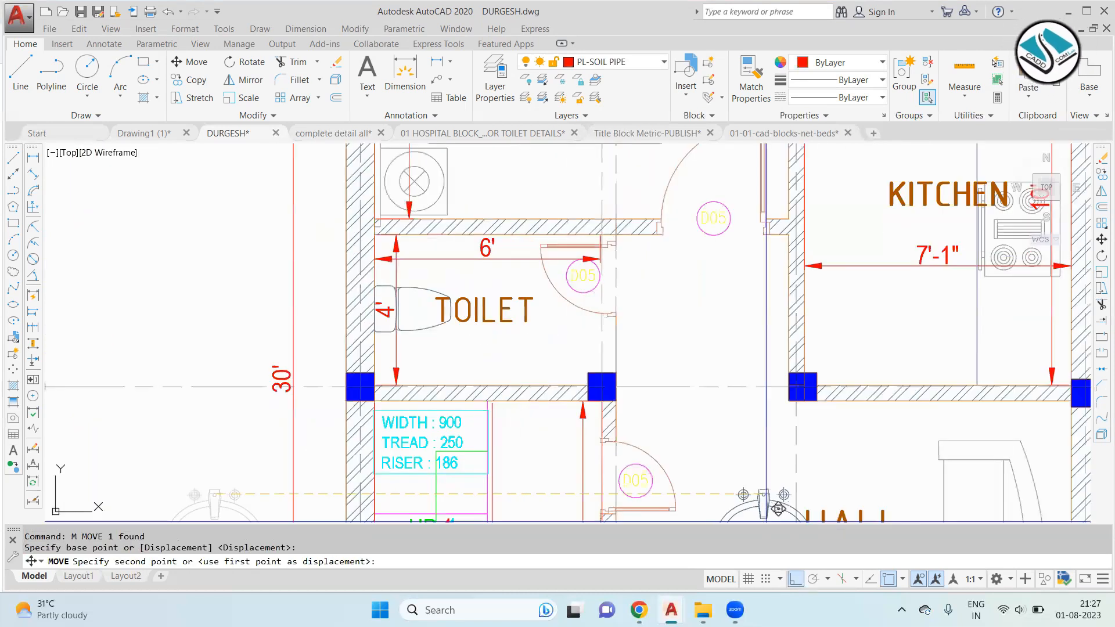
{"action": "scroll", "coordinate": [497, 227], "scroll_direction": "up", "scroll_amount": 4}
{"action": "key", "text": "F8"}
{"action": "left_click", "coordinate": [510, 264]}
Step: Scale the washbasin down further inside the toilet room, using a base point at its tap fittings
{"action": "left_click", "coordinate": [510, 264]}
{"action": "type", "text": "sc"}
{"action": "key", "text": "Return"}
{"action": "left_click", "coordinate": [514, 272]}
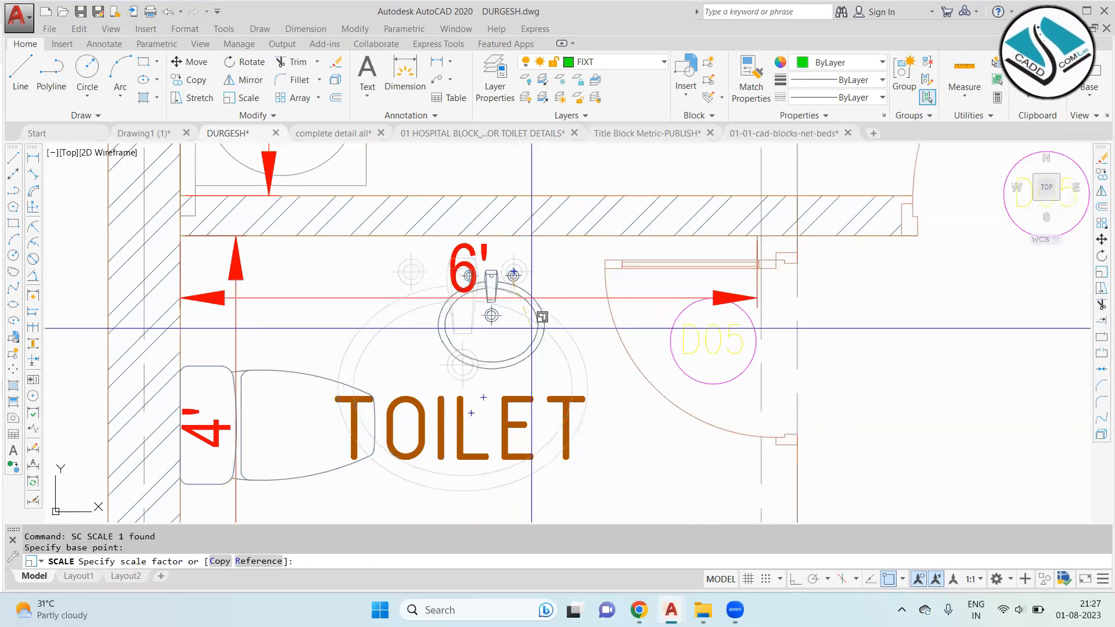
{"action": "left_click", "coordinate": [490, 318]}
Step: Move the washbasin up so its tap side sits against the toilet's upper wall
{"action": "type", "text": "M"}
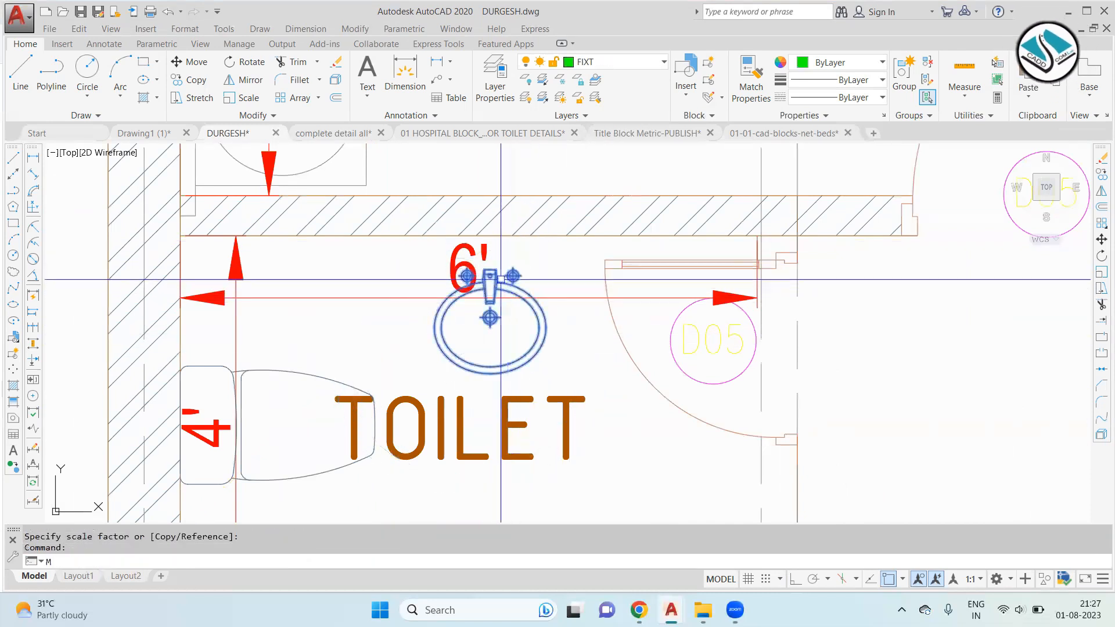
{"action": "key", "text": "Return"}
{"action": "scroll", "coordinate": [500, 280], "scroll_direction": "up", "scroll_amount": 2}
{"action": "left_click", "coordinate": [490, 278]}
{"action": "left_click", "coordinate": [500, 230]}
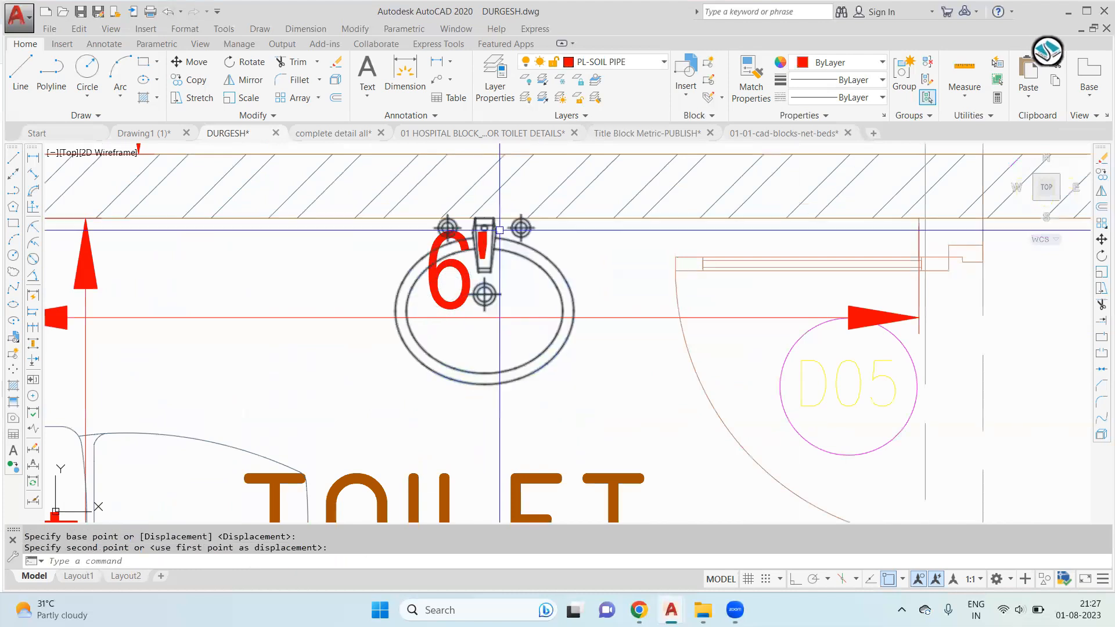
Step: Erase the 6' horizontal dimension that crosses the washbasin in the toilet
{"action": "scroll", "coordinate": [499, 230], "scroll_direction": "down", "scroll_amount": 4}
{"action": "key", "text": "Escape"}
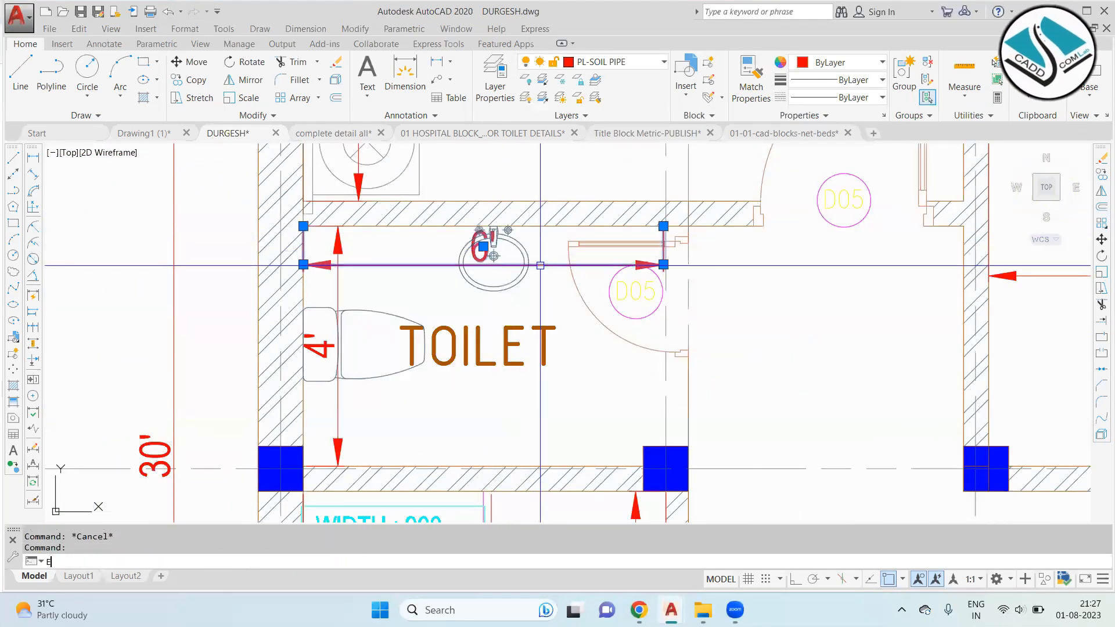
{"action": "type", "text": "E"}
{"action": "key", "text": "Return"}
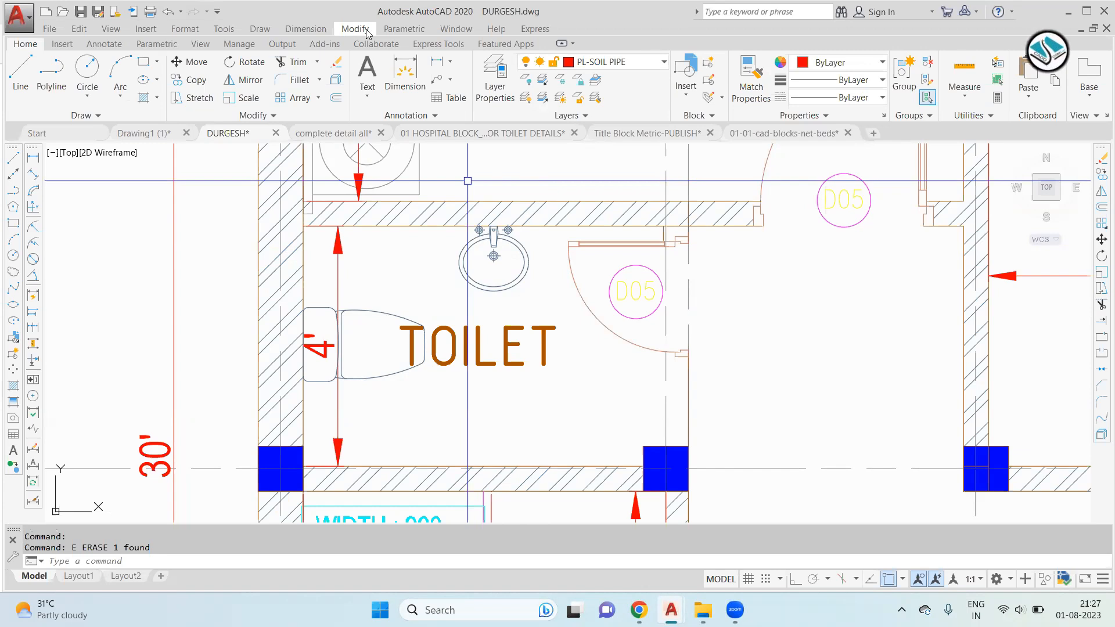
{"action": "left_click", "coordinate": [305, 28]}
{"action": "left_click", "coordinate": [314, 69]}
{"action": "left_click", "coordinate": [302, 264]}
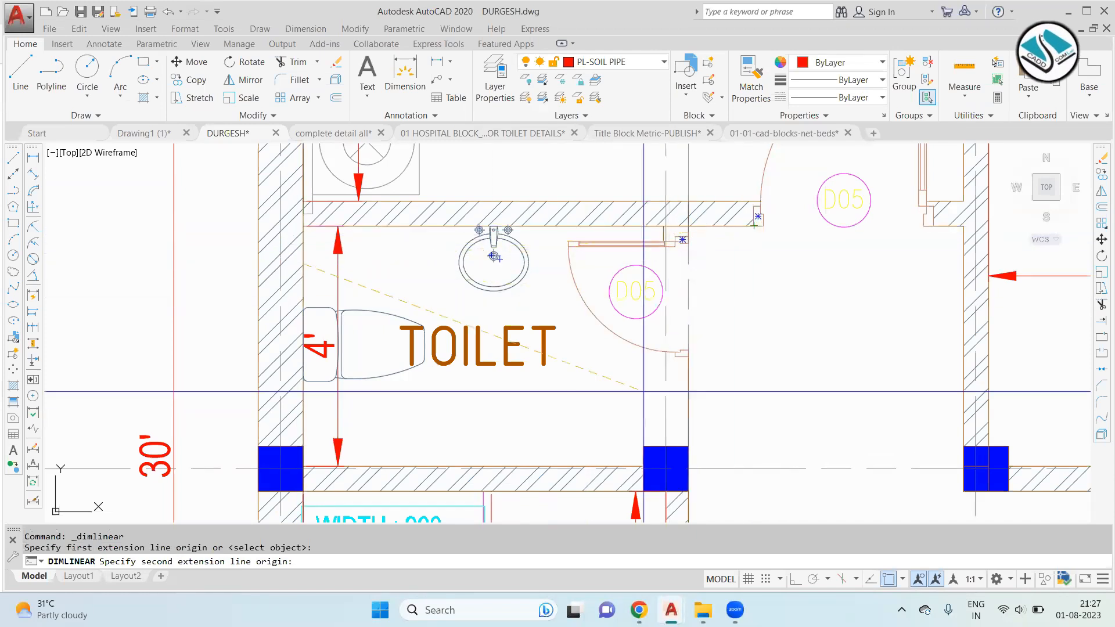
{"action": "left_click", "coordinate": [649, 465]}
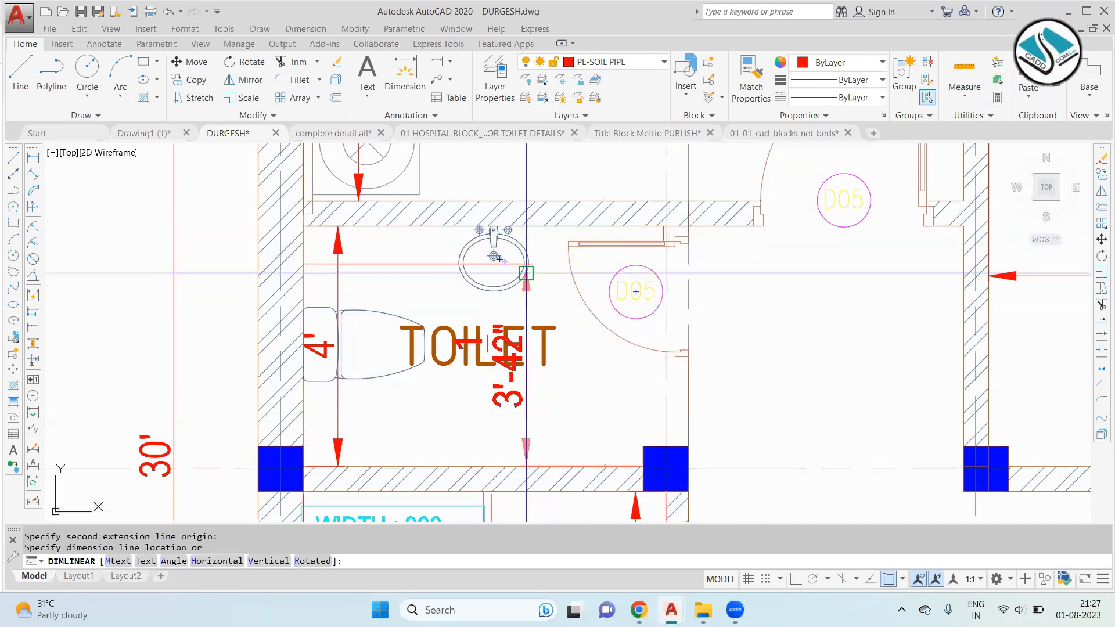
{"action": "key", "text": "Escape"}
Step: Add a horizontal linear dimension from the toilet's upper-left inner corner to the wall end at the bedroom door, below the washbasin
{"action": "key", "text": "Return"}
{"action": "left_click", "coordinate": [303, 225]}
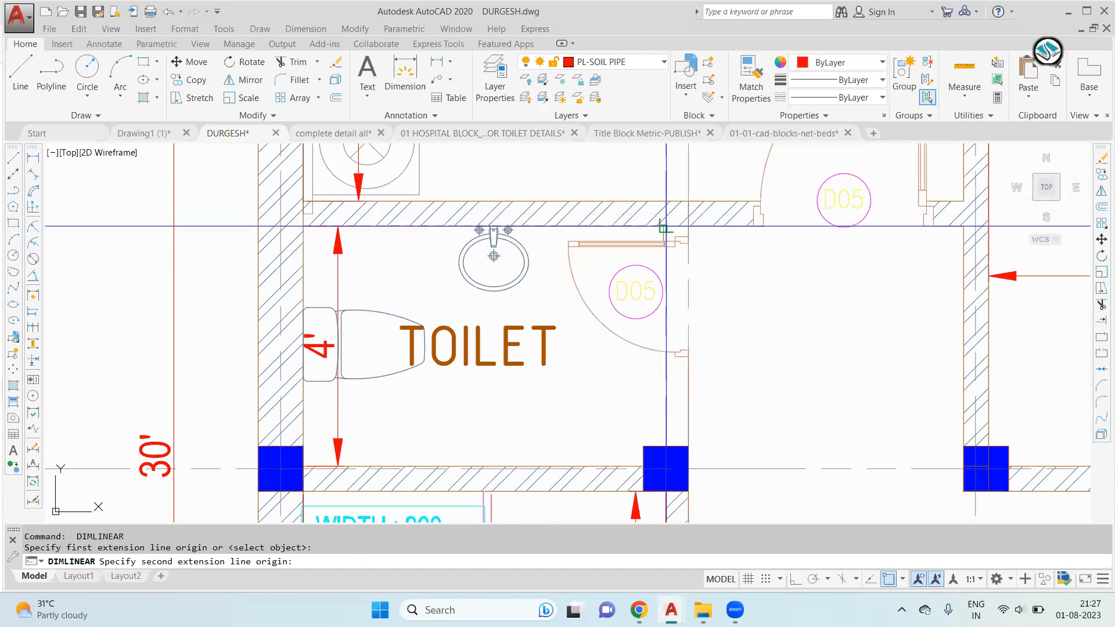
{"action": "left_click", "coordinate": [758, 218]}
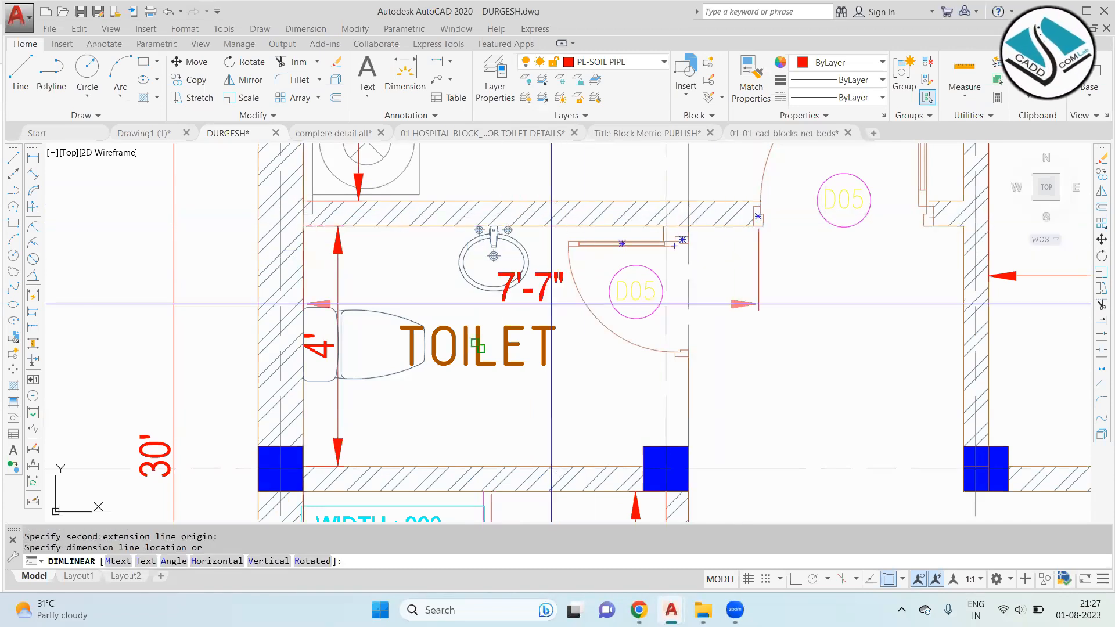
{"action": "left_click", "coordinate": [551, 304]}
{"action": "scroll", "coordinate": [475, 319], "scroll_direction": "down", "scroll_amount": 4}
Step: Move the TOILET label down so it sits clear below the new horizontal dimension
{"action": "scroll", "coordinate": [491, 313], "scroll_direction": "up", "scroll_amount": 4}
{"action": "key", "text": "Escape"}
{"action": "left_click", "coordinate": [444, 334]}
{"action": "left_click", "coordinate": [444, 334]}
{"action": "left_click", "coordinate": [464, 389]}
{"action": "scroll", "coordinate": [448, 360], "scroll_direction": "down", "scroll_amount": 4}
{"action": "key", "text": "Escape"}
Step: Review the drafted ground floor plan and compare its rooms with the 20 x 30 reference house plan
{"action": "middle_click_drag", "start_coordinate": [523, 252], "coordinate": [494, 288]}
{"action": "scroll", "coordinate": [568, 288], "scroll_direction": "down", "scroll_amount": 5}
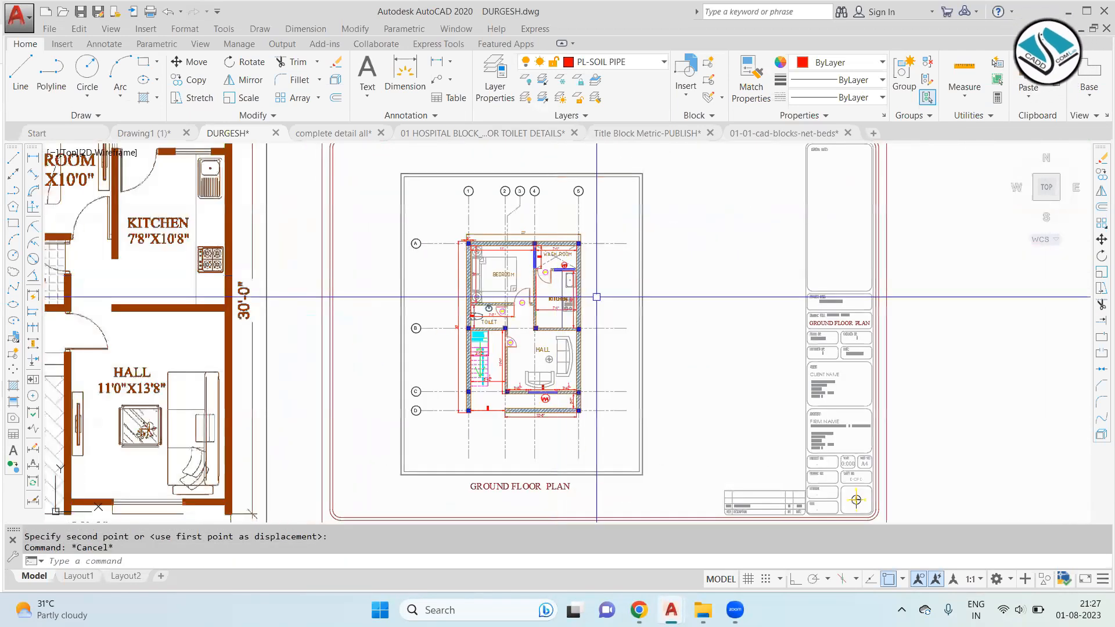
{"action": "scroll", "coordinate": [556, 297], "scroll_direction": "up", "scroll_amount": 5}
{"action": "middle_click_drag", "start_coordinate": [554, 296], "coordinate": [601, 331]}
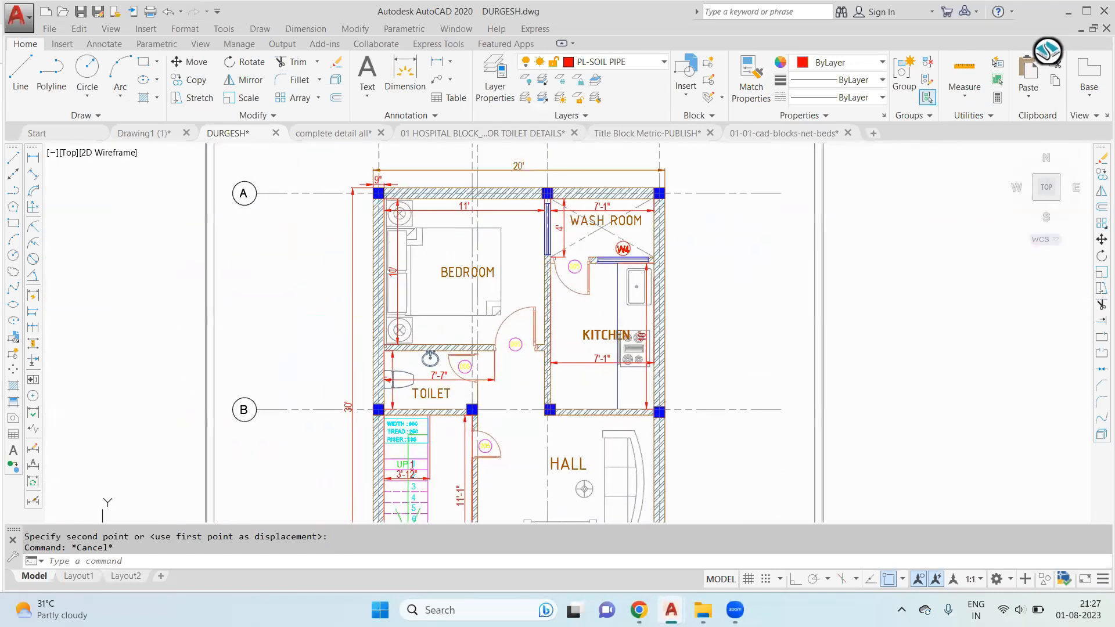
{"action": "scroll", "coordinate": [572, 232], "scroll_direction": "down", "scroll_amount": 2}
{"action": "scroll", "coordinate": [465, 197], "scroll_direction": "up", "scroll_amount": 4}
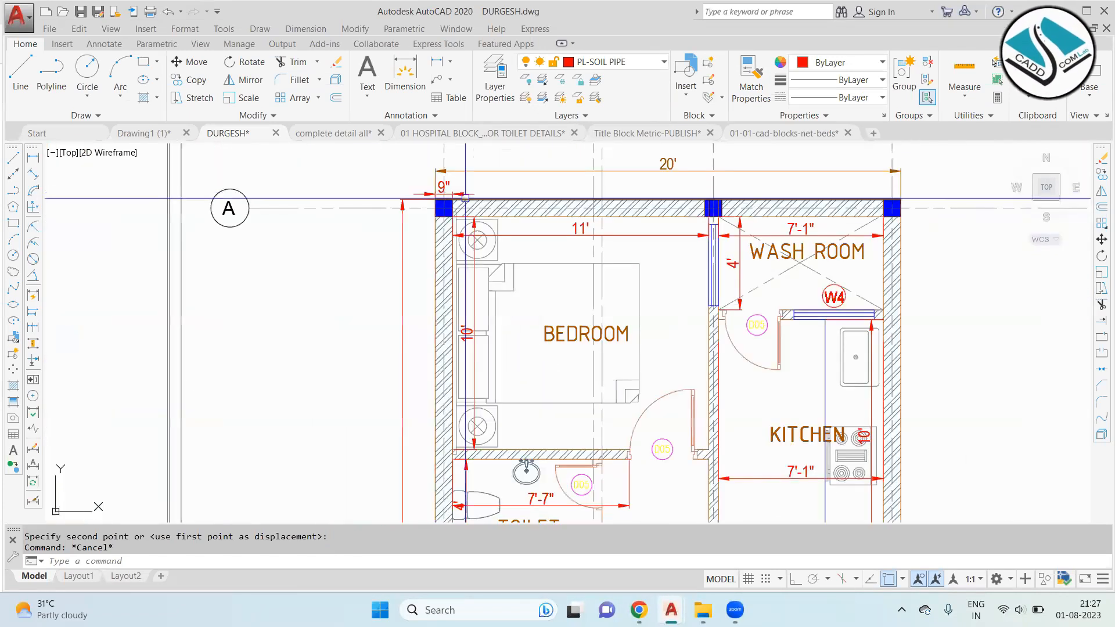
{"action": "scroll", "coordinate": [508, 203], "scroll_direction": "down", "scroll_amount": 2}
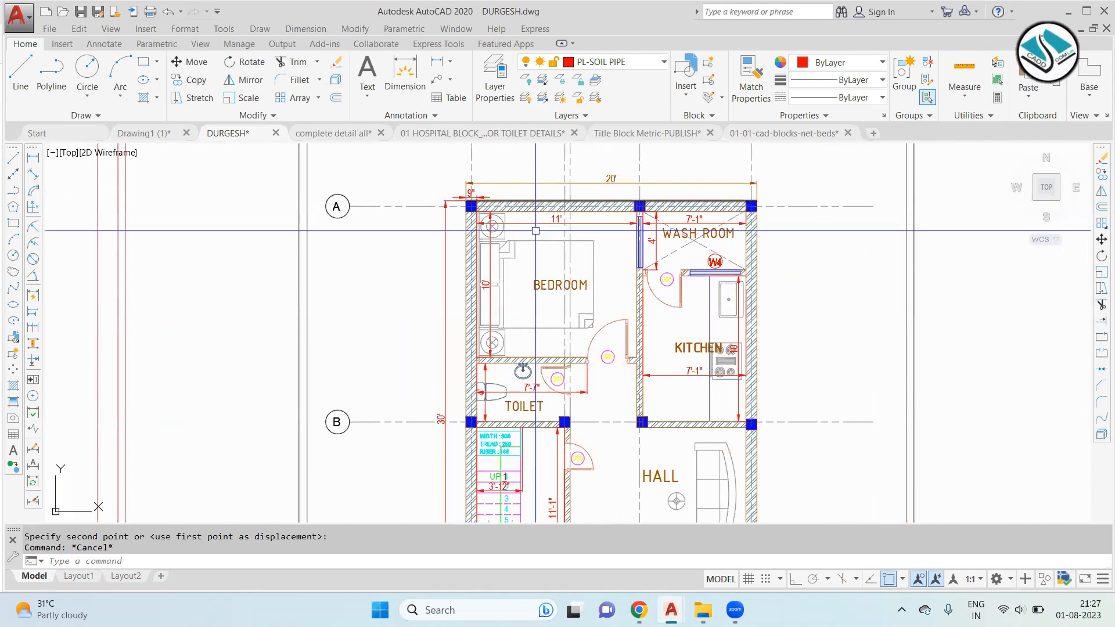
{"action": "scroll", "coordinate": [569, 350], "scroll_direction": "down", "scroll_amount": 5}
{"action": "scroll", "coordinate": [440, 346], "scroll_direction": "up", "scroll_amount": 2}
{"action": "mouse_move", "coordinate": [440, 345]}
{"action": "middle_mouse_down"}
{"action": "mouse_move", "coordinate": [505, 257]}
{"action": "mouse_move", "coordinate": [669, 245]}
{"action": "middle_mouse_up"}
{"action": "scroll", "coordinate": [485, 264], "scroll_direction": "down", "scroll_amount": 1}
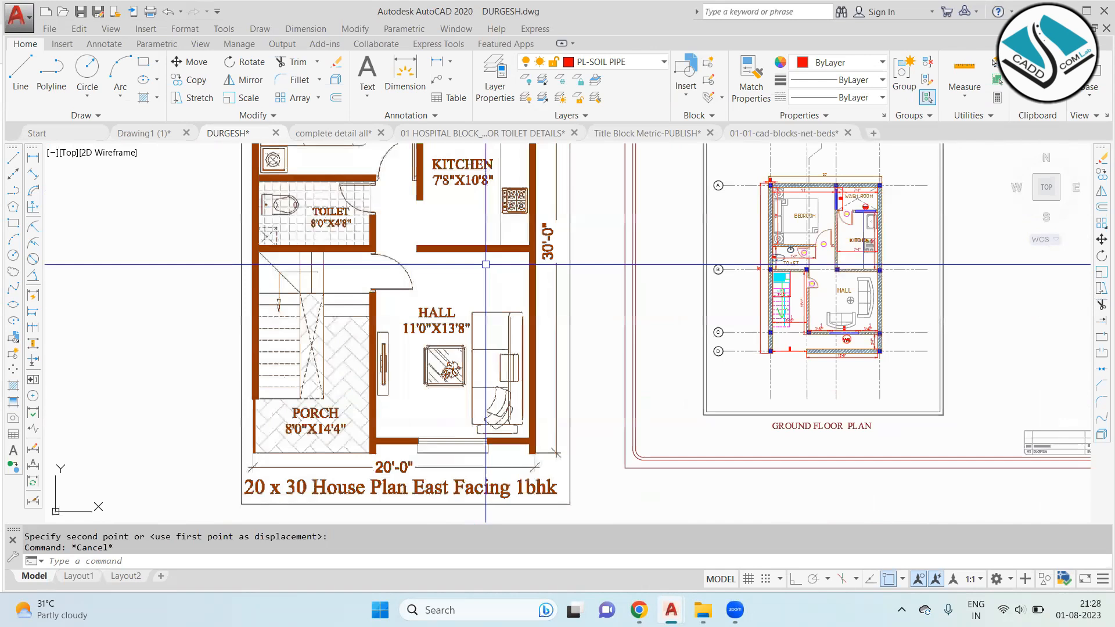
{"action": "scroll", "coordinate": [455, 293], "scroll_direction": "down", "scroll_amount": 3}
{"action": "scroll", "coordinate": [522, 278], "scroll_direction": "up", "scroll_amount": 2}
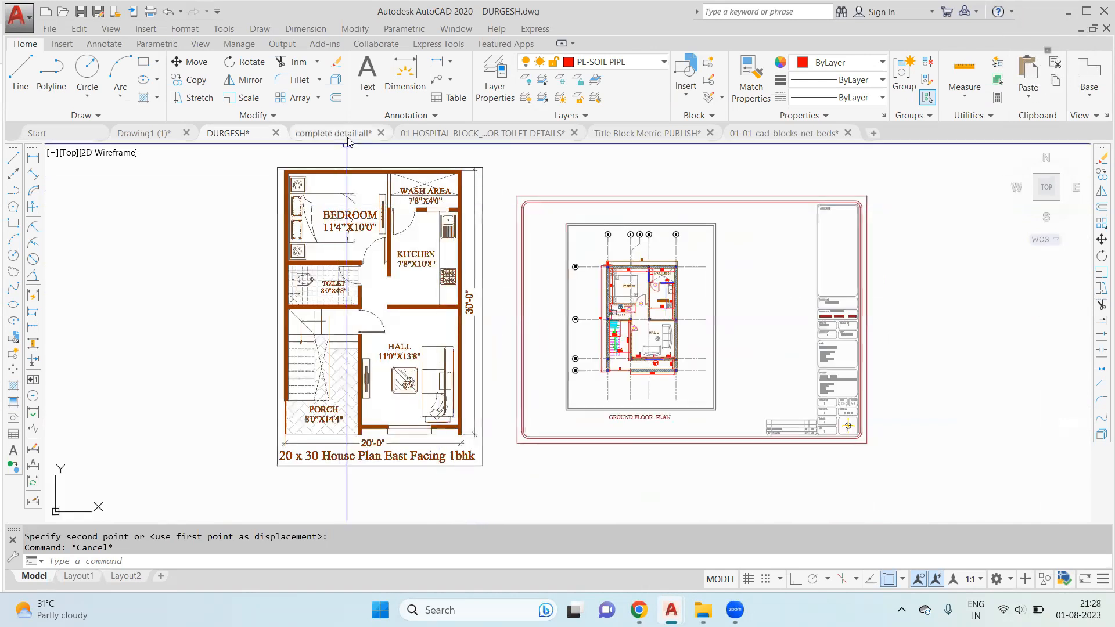
Step: Copy the PROJECTION ABOVE label with its leader from the complete detail all drawing
{"action": "left_click", "coordinate": [334, 133]}
{"action": "scroll", "coordinate": [531, 244], "scroll_direction": "down", "scroll_amount": 5}
{"action": "scroll", "coordinate": [438, 239], "scroll_direction": "up", "scroll_amount": 2}
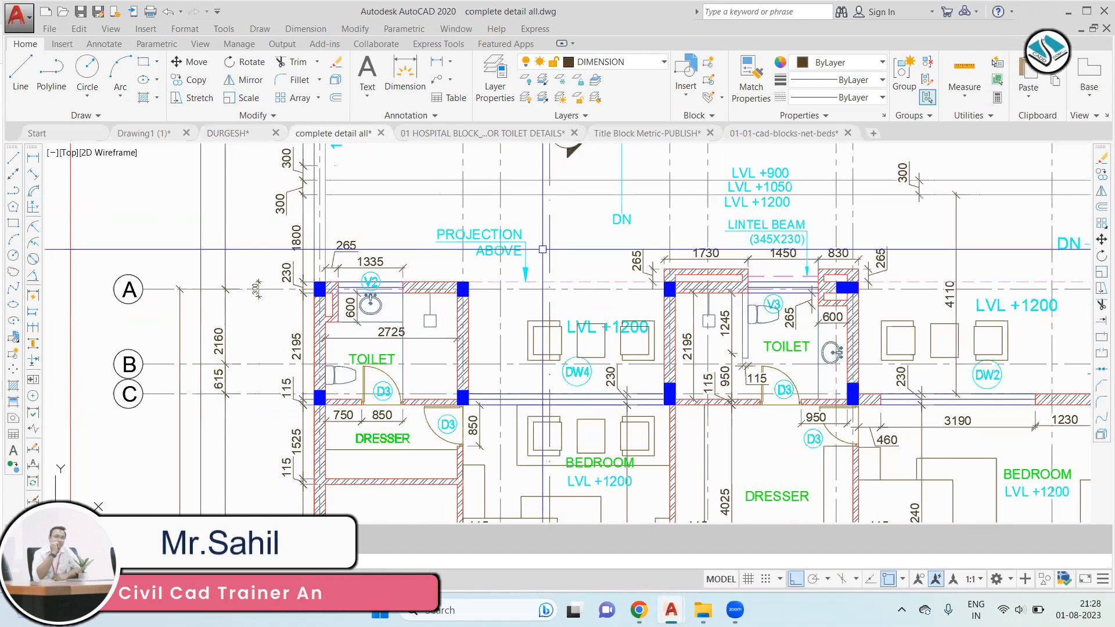
{"action": "left_click", "coordinate": [509, 234]}
{"action": "key", "text": "ctrl+c"}
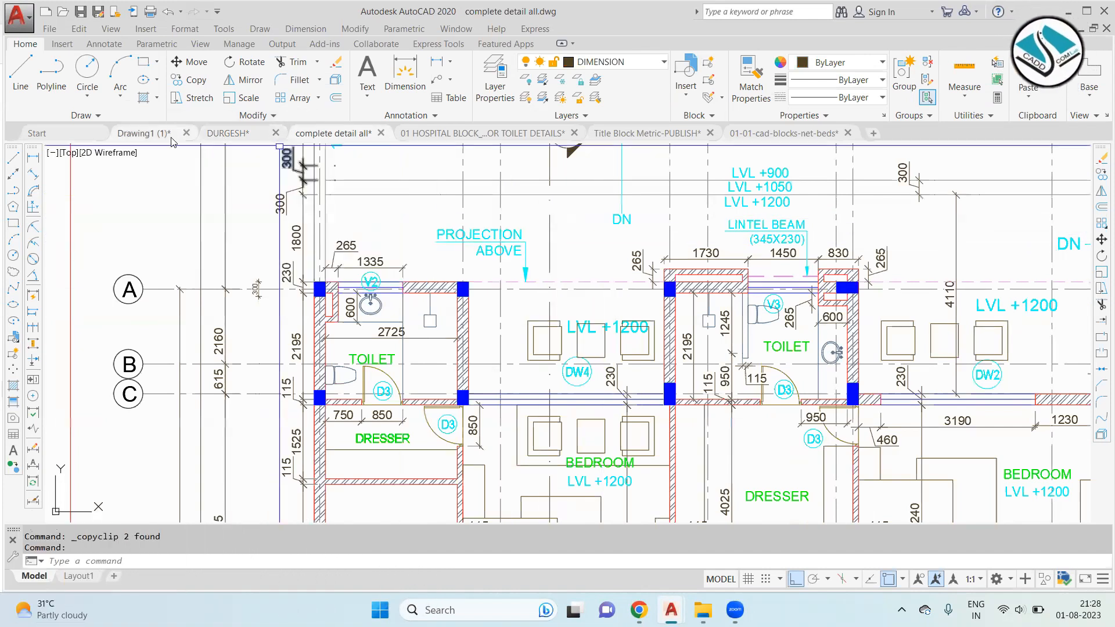
Step: Return to the DURGESH drawing and scale the W4 window tag below the hall down to about two thirds of its size
{"action": "left_click", "coordinate": [226, 135]}
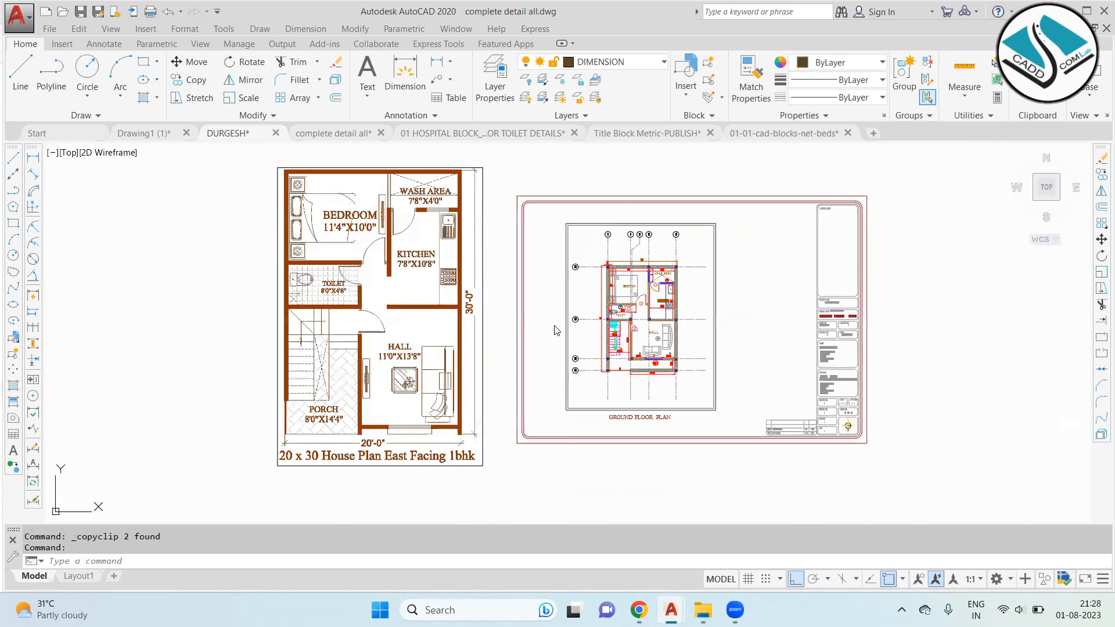
{"action": "scroll", "coordinate": [647, 361], "scroll_direction": "up", "scroll_amount": 4}
{"action": "key", "text": "Escape"}
{"action": "left_click", "coordinate": [647, 361]}
{"action": "scroll", "coordinate": [525, 358], "scroll_direction": "down", "scroll_amount": 1}
{"action": "key", "text": "Escape"}
{"action": "middle_click_drag", "start_coordinate": [410, 312], "coordinate": [605, 354]}
{"action": "scroll", "coordinate": [605, 355], "scroll_direction": "up", "scroll_amount": 6}
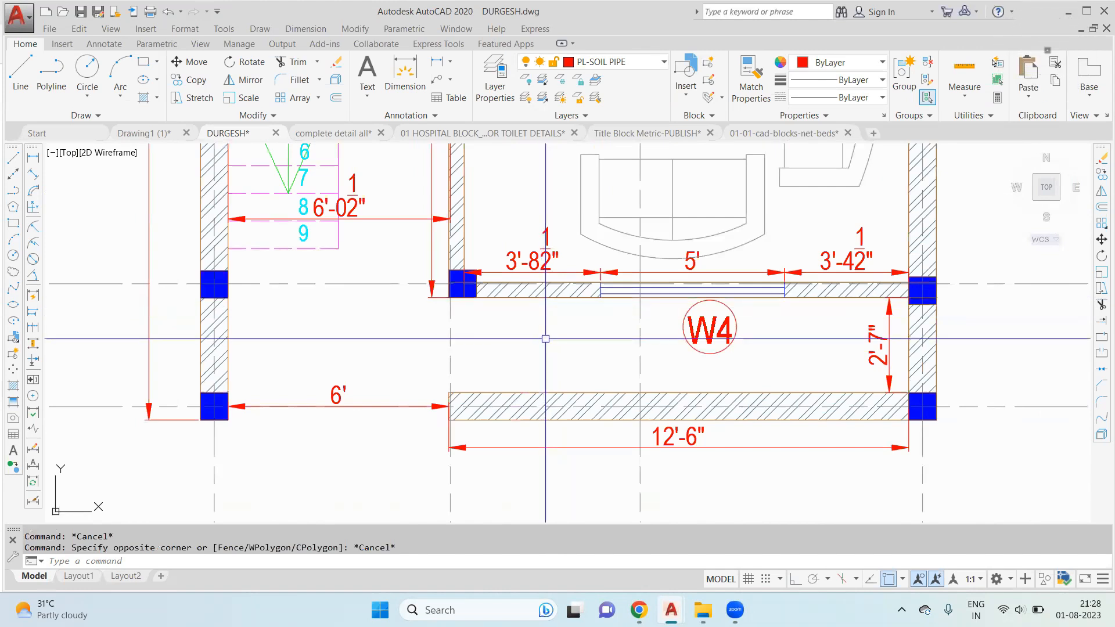
{"action": "scroll", "coordinate": [728, 321], "scroll_direction": "up", "scroll_amount": 2}
{"action": "left_click", "coordinate": [644, 337]}
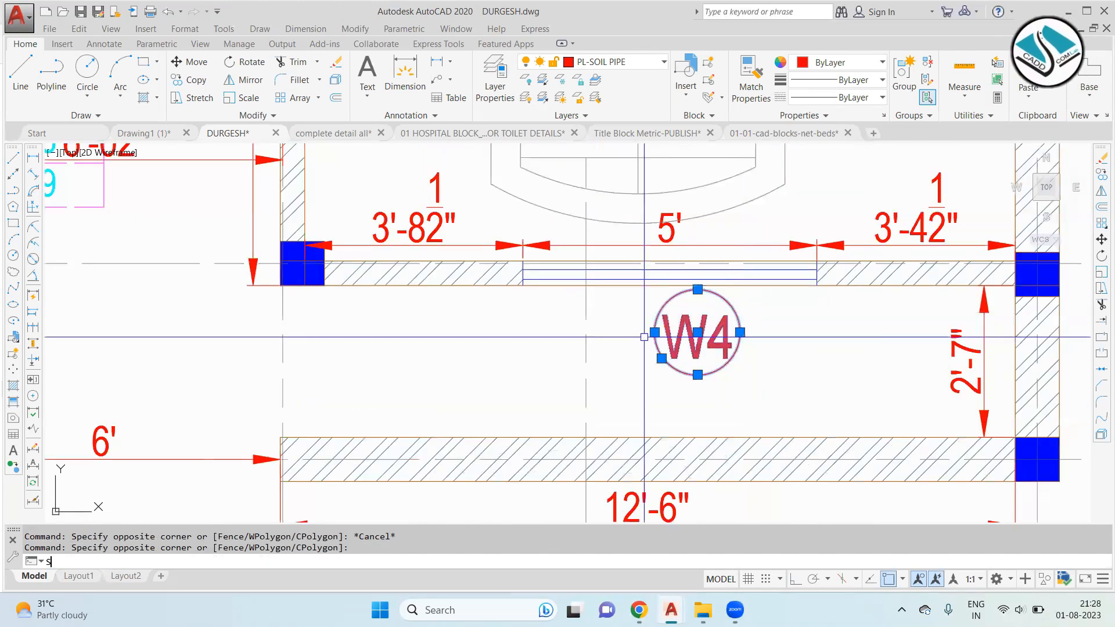
{"action": "left_click", "coordinate": [639, 340]}
{"action": "left_click", "coordinate": [679, 339]}
Step: Move the reduced W4 tag slightly left and up, close beneath the hall window
{"action": "left_click", "coordinate": [747, 322]}
{"action": "left_click", "coordinate": [691, 340]}
{"action": "type", "text": "m"}
{"action": "key", "text": "space"}
{"action": "left_click", "coordinate": [678, 336]}
{"action": "left_click", "coordinate": [650, 320]}
{"action": "key", "text": "Escape"}
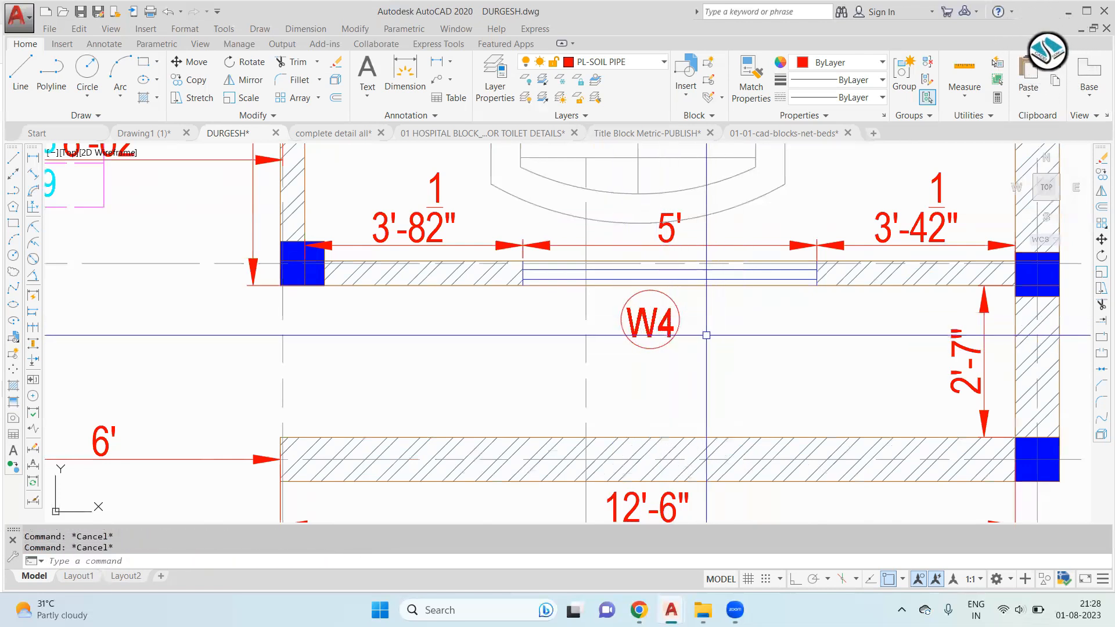
Step: Offset the lower face line of the hall's front wall 2' downward
{"action": "type", "text": "2'"}
{"action": "key", "text": "Return"}
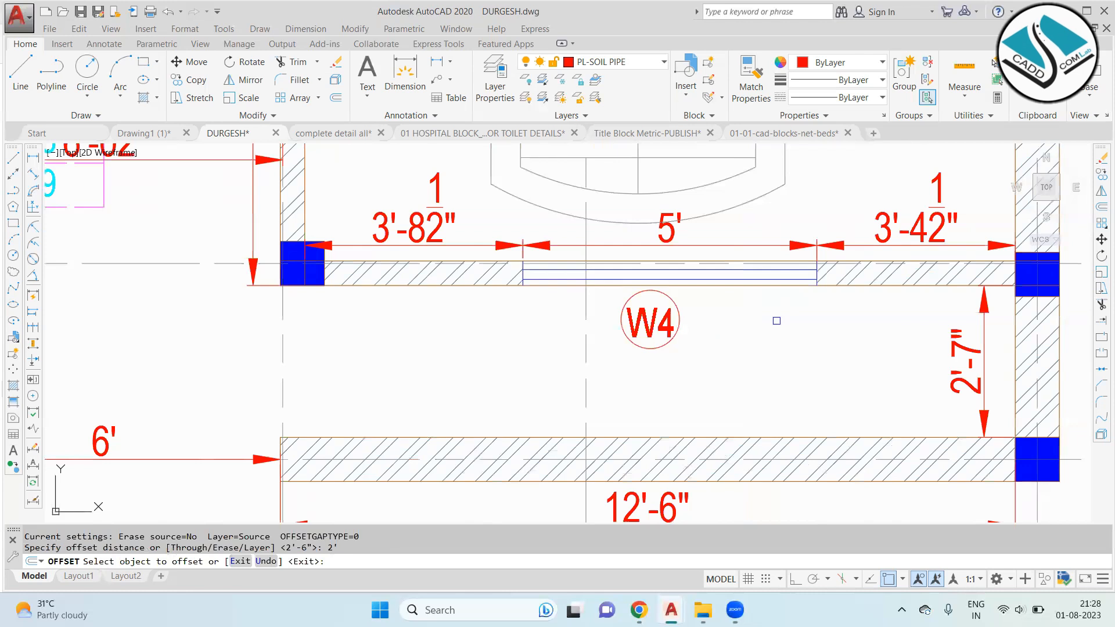
{"action": "left_click", "coordinate": [776, 285]}
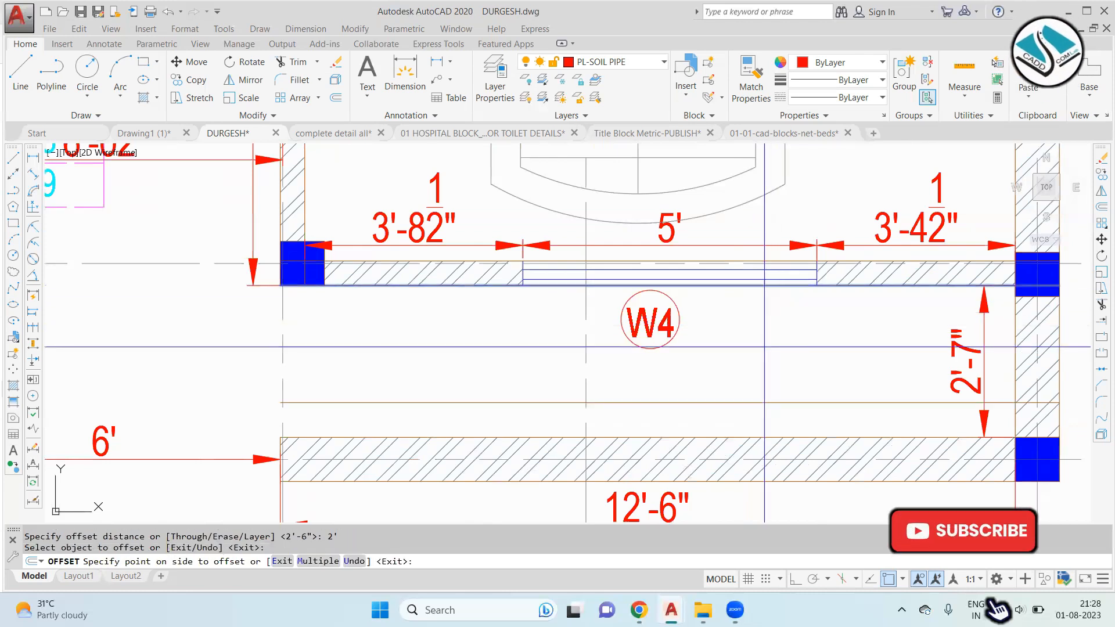
{"action": "left_click", "coordinate": [764, 347]}
{"action": "key", "text": "Escape"}
Step: Extend the offset line to the inner face of the left outer wall beside the stairs
{"action": "scroll", "coordinate": [758, 350], "scroll_direction": "down", "scroll_amount": 2}
{"action": "scroll", "coordinate": [571, 328], "scroll_direction": "up", "scroll_amount": 1}
{"action": "middle_click_drag", "start_coordinate": [571, 327], "coordinate": [587, 339]}
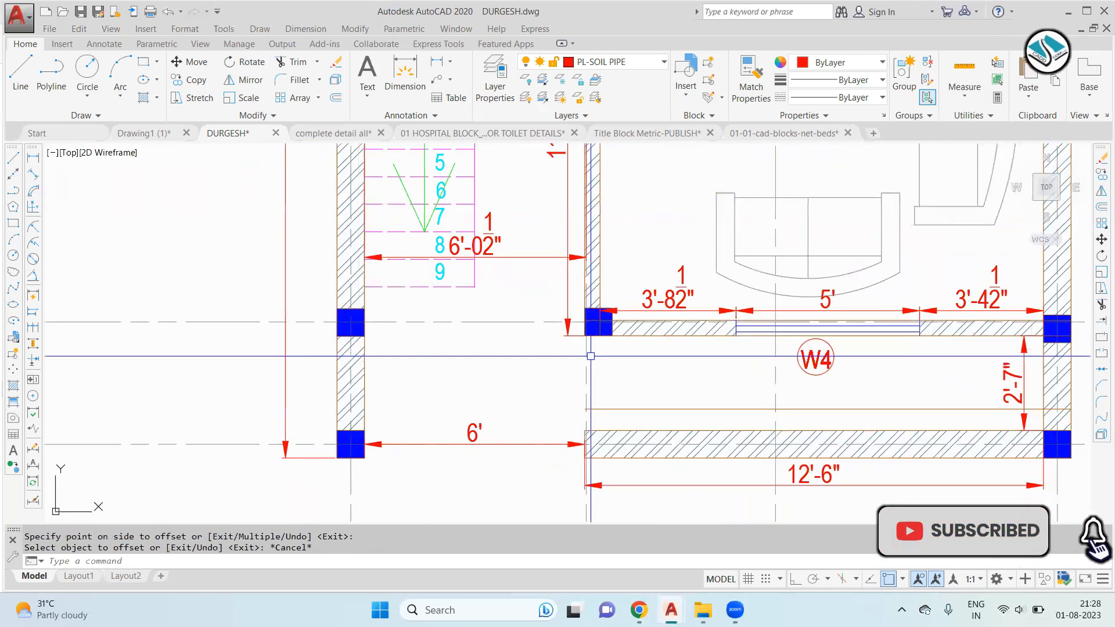
{"action": "scroll", "coordinate": [587, 338], "scroll_direction": "down", "scroll_amount": 2}
{"action": "key", "text": "Escape"}
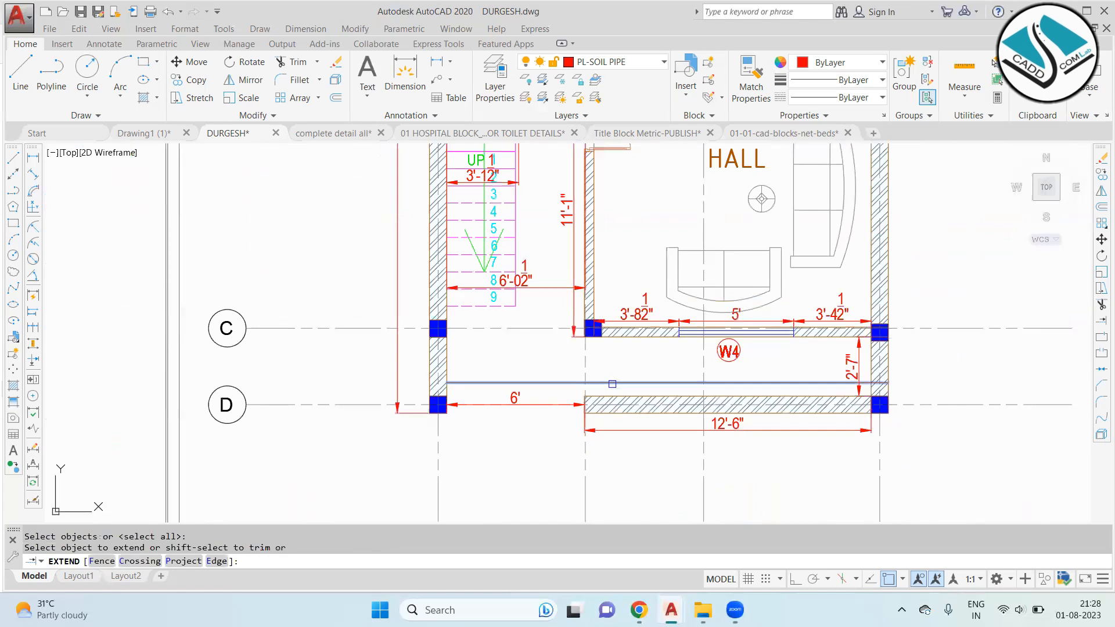
{"action": "key", "text": "Escape"}
{"action": "left_click", "coordinate": [667, 383]}
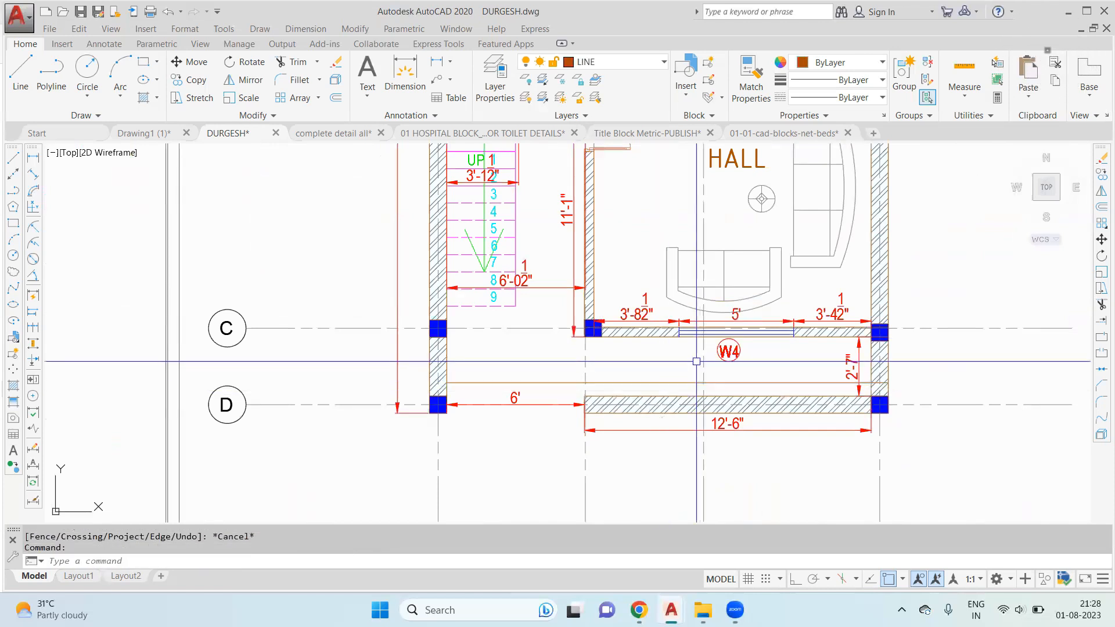
Step: Match the properties of a dashed vertical grid line onto the extended offset line
{"action": "type", "text": "ma"}
{"action": "key", "text": "Return"}
{"action": "scroll", "coordinate": [695, 361], "scroll_direction": "down", "scroll_amount": 4}
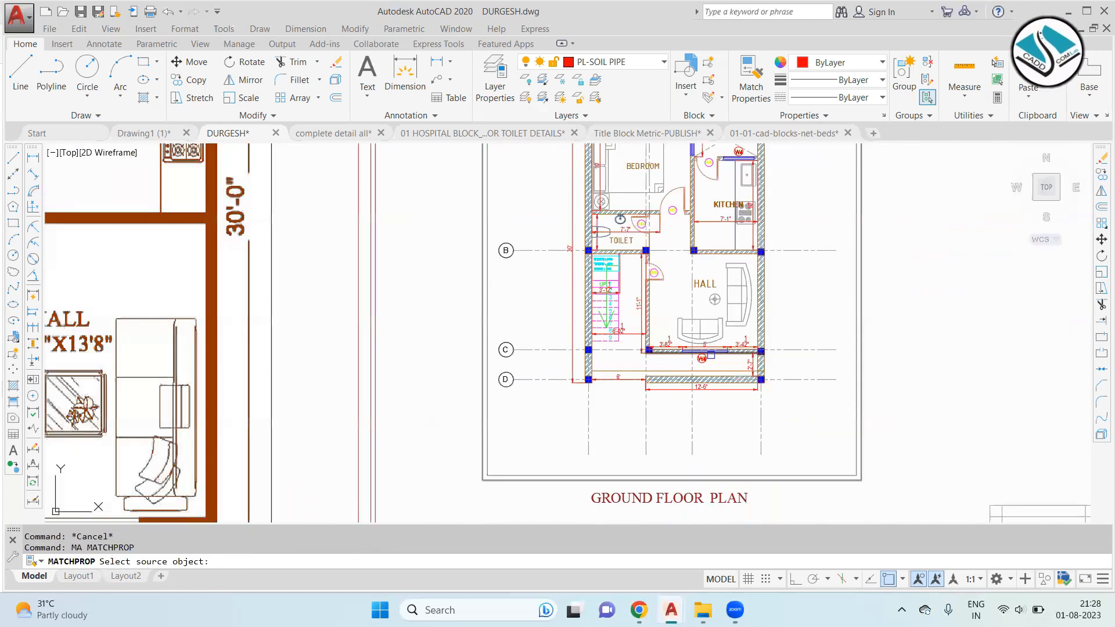
{"action": "scroll", "coordinate": [685, 399], "scroll_direction": "up", "scroll_amount": 4}
{"action": "left_click", "coordinate": [708, 366]}
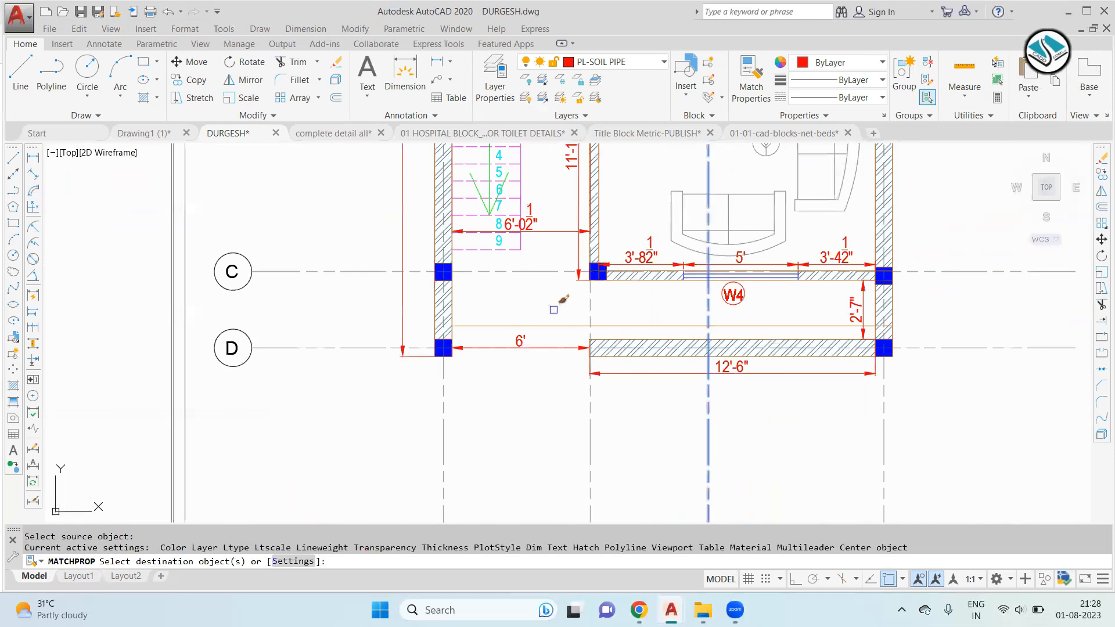
{"action": "key", "text": "Escape"}
Step: Examine the 1800 WIDE PROJECTION line in the complete detail all drawing, including its layer and linetype options
{"action": "scroll", "coordinate": [551, 317], "scroll_direction": "down", "scroll_amount": 3}
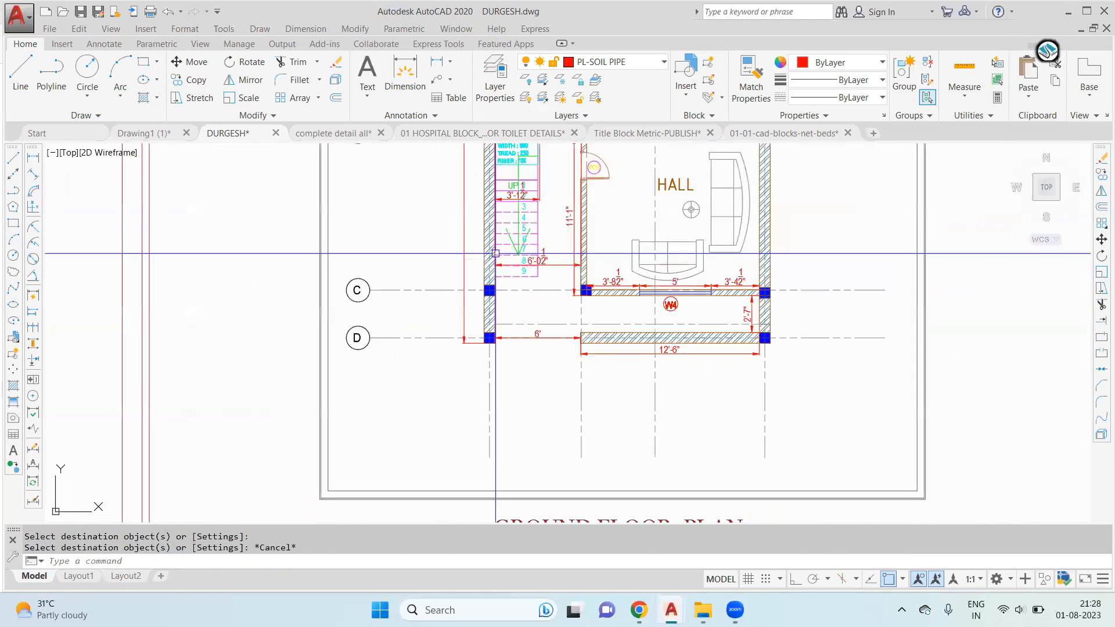
{"action": "left_click", "coordinate": [332, 133]}
{"action": "scroll", "coordinate": [519, 248], "scroll_direction": "down", "scroll_amount": 6}
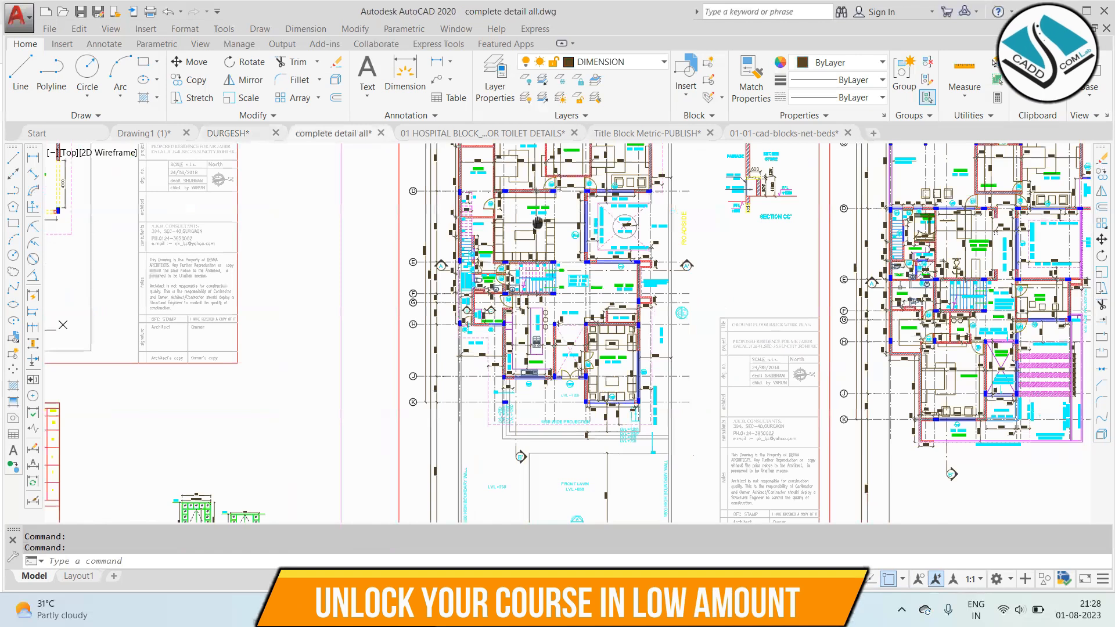
{"action": "scroll", "coordinate": [561, 373], "scroll_direction": "up", "scroll_amount": 6}
{"action": "middle_click_drag", "start_coordinate": [561, 373], "coordinate": [597, 228]}
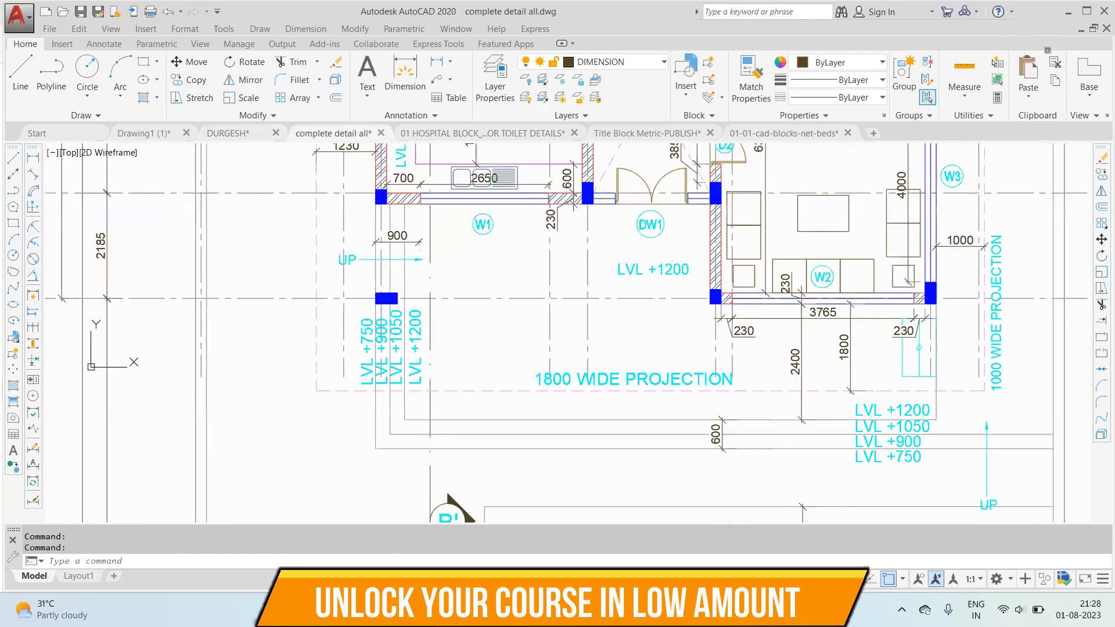
{"action": "scroll", "coordinate": [583, 382], "scroll_direction": "up", "scroll_amount": 2}
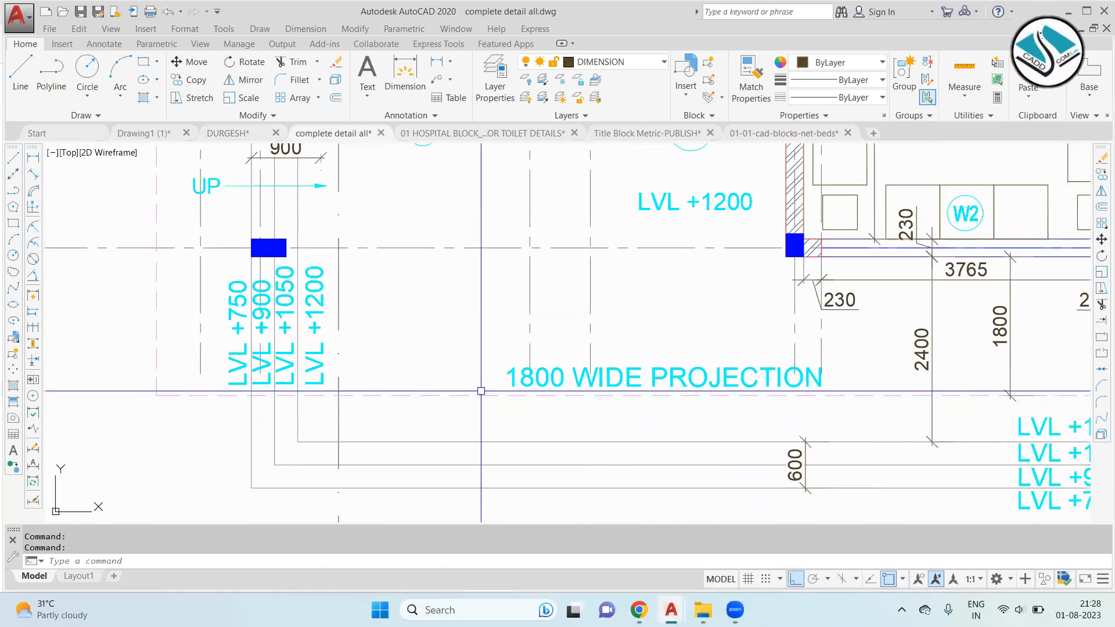
{"action": "left_click", "coordinate": [481, 394]}
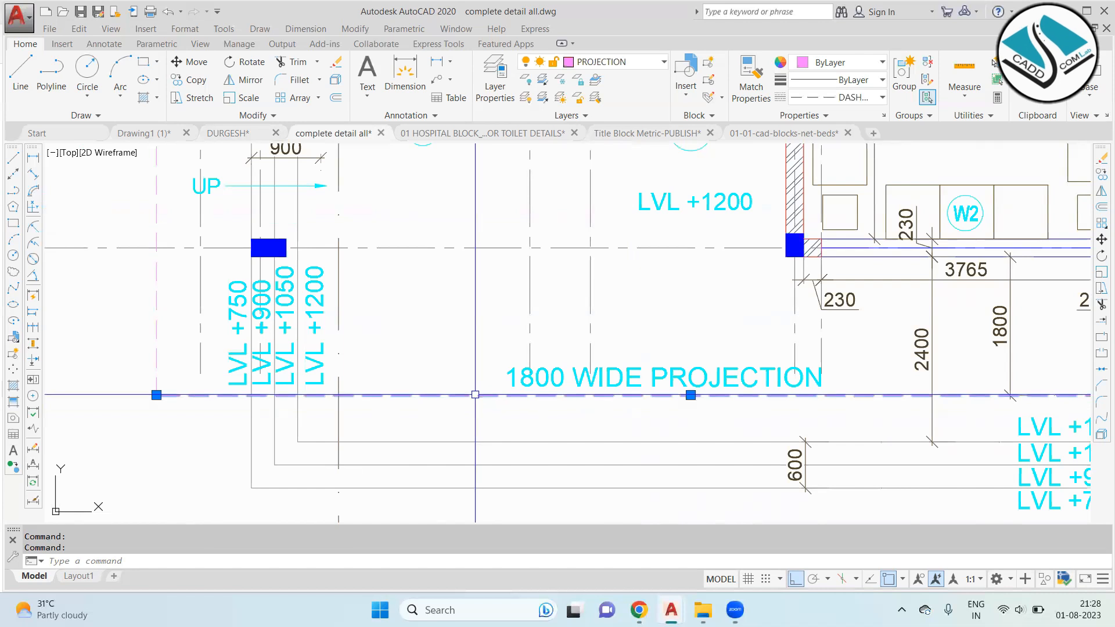
{"action": "left_click", "coordinate": [882, 98]}
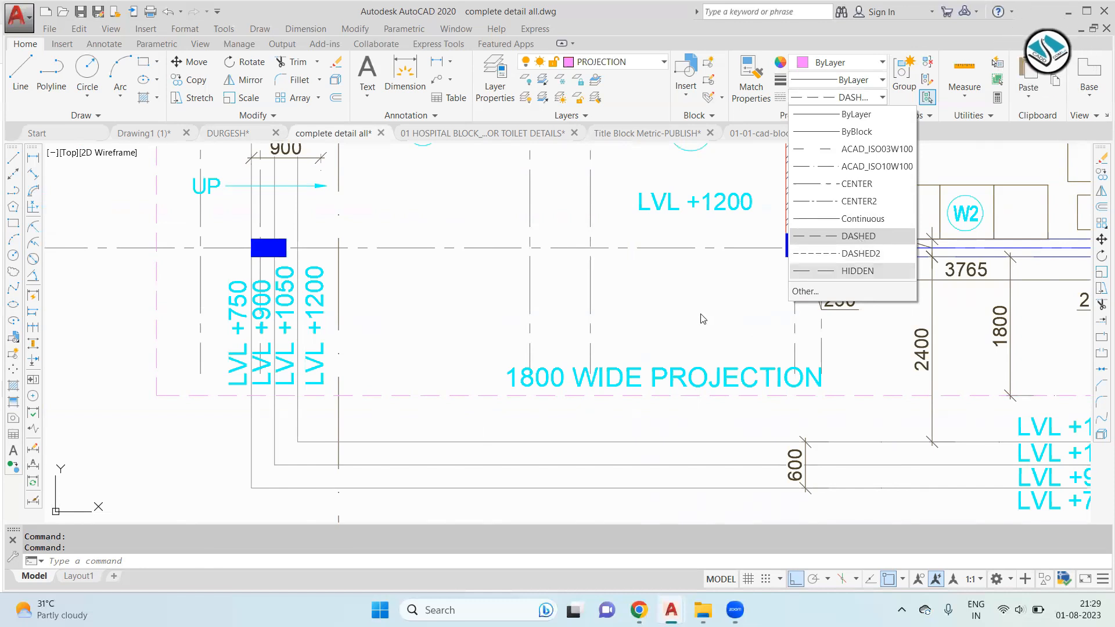
{"action": "key", "text": "Escape"}
{"action": "scroll", "coordinate": [652, 312], "scroll_direction": "down", "scroll_amount": 4}
{"action": "scroll", "coordinate": [586, 338], "scroll_direction": "up", "scroll_amount": 2}
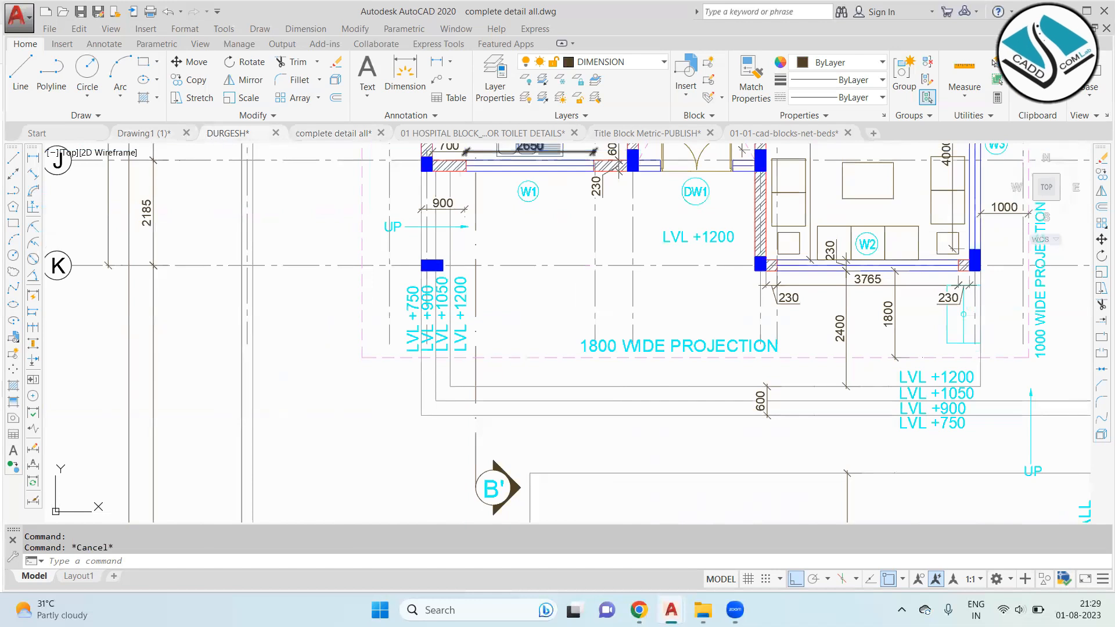
Step: Set the colour of the dashed projection line in front of the hall to purple 147,39,143 in the DURGESH drawing
{"action": "left_click", "coordinate": [221, 133]}
{"action": "scroll", "coordinate": [573, 318], "scroll_direction": "up", "scroll_amount": 5}
{"action": "left_click", "coordinate": [574, 318]}
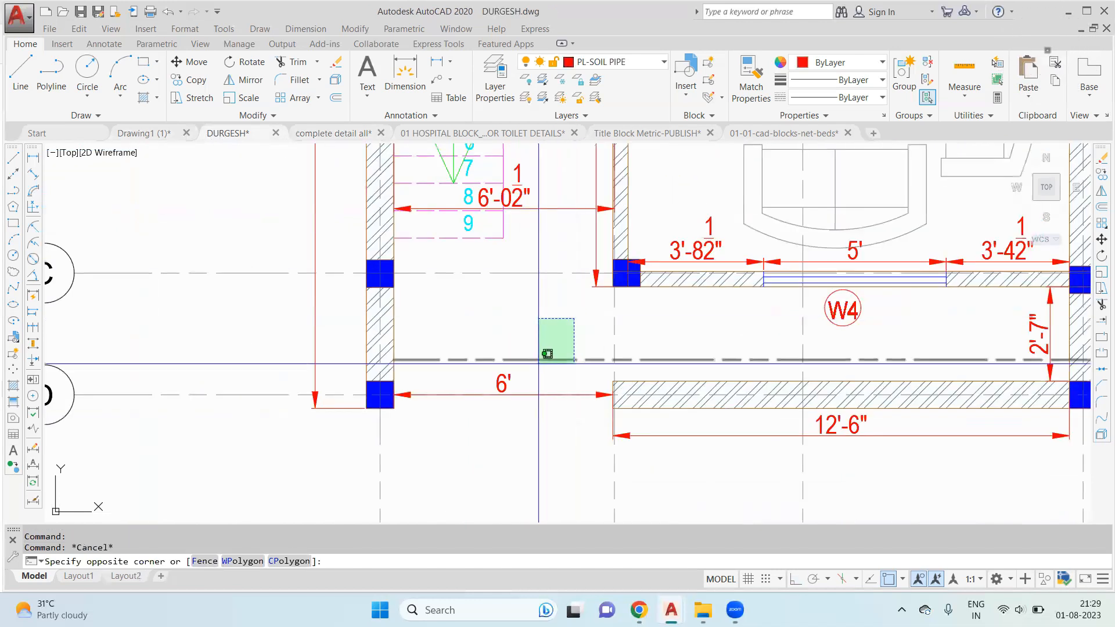
{"action": "left_click", "coordinate": [537, 361]}
{"action": "left_click", "coordinate": [857, 63]}
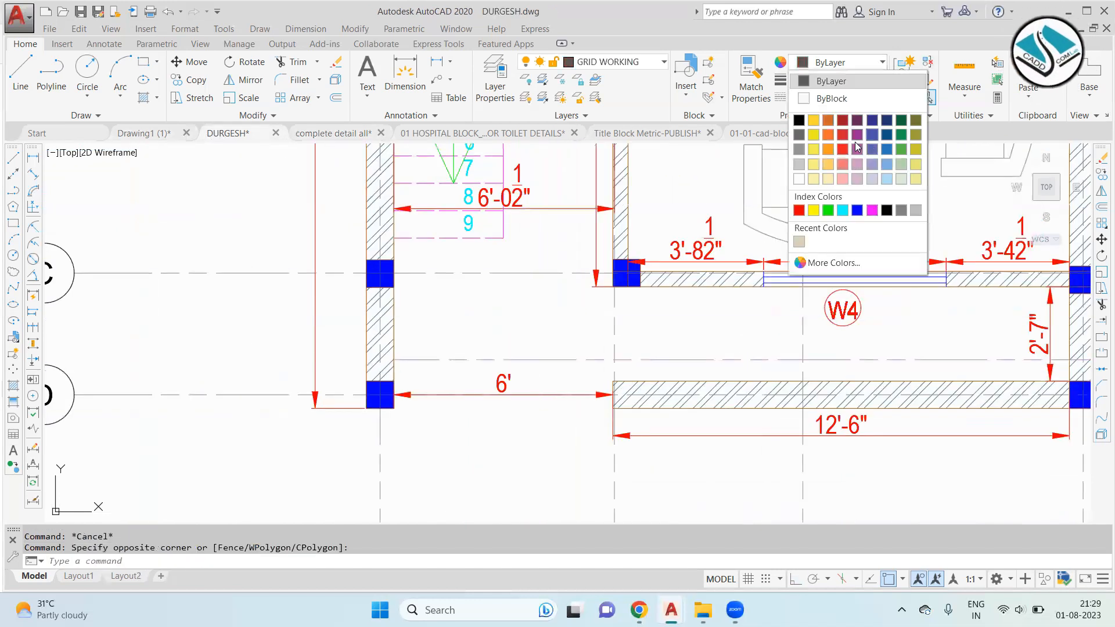
{"action": "left_click", "coordinate": [861, 137]}
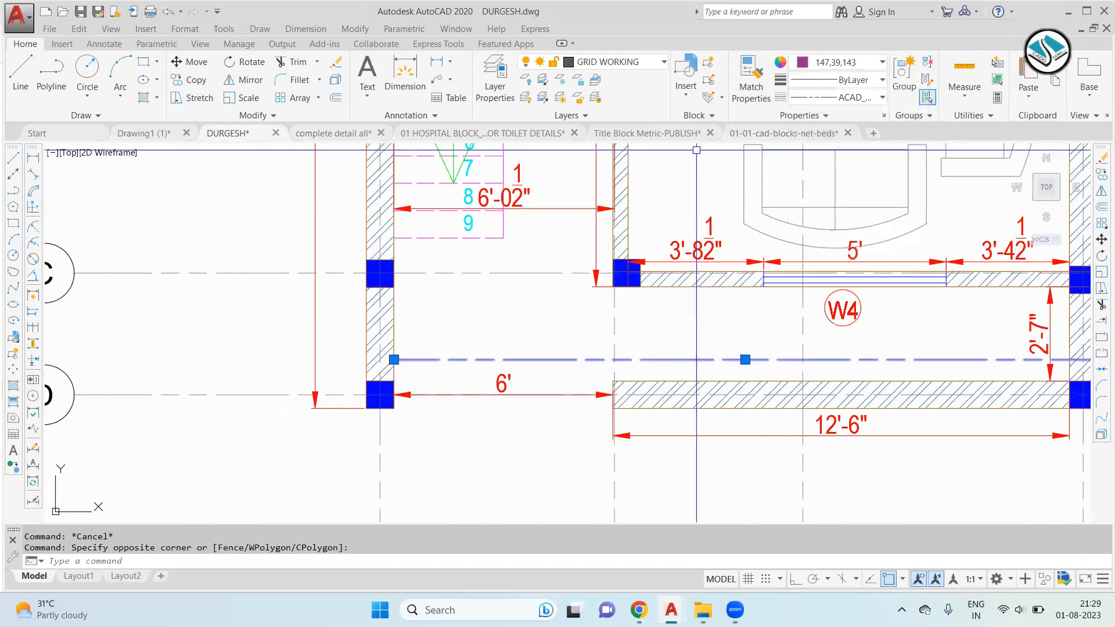
{"action": "key", "text": "Escape"}
{"action": "key", "text": "Escape"}
{"action": "scroll", "coordinate": [511, 323], "scroll_direction": "down", "scroll_amount": 3}
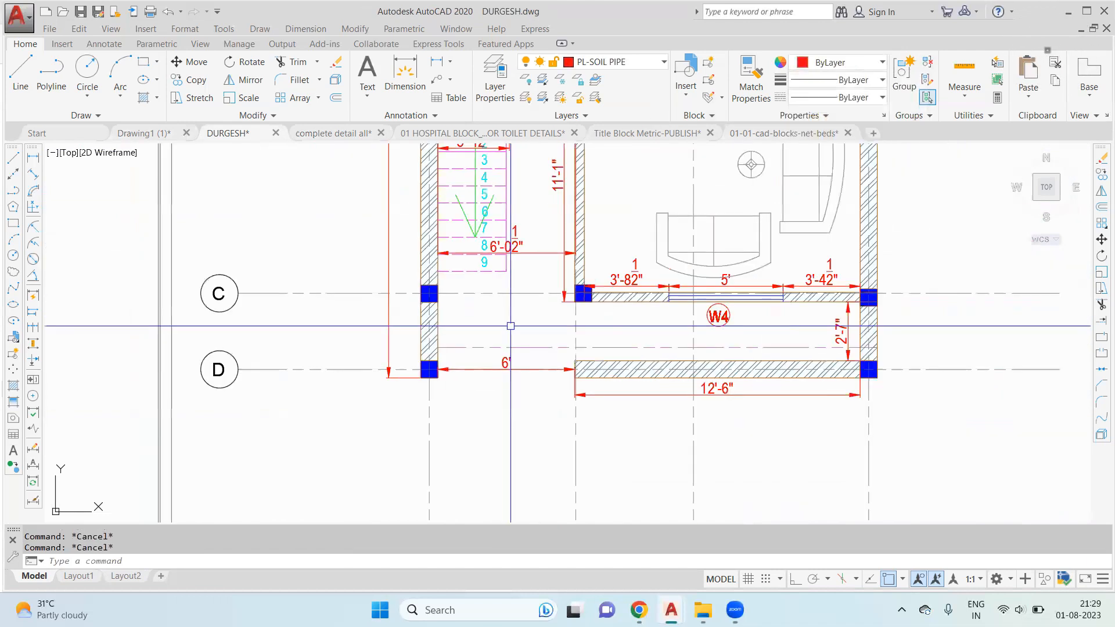
Step: Copy the 1800 WIDE PROJECTION note from the complete detail all drawing and paste it into the DURGESH drawing
{"action": "left_click", "coordinate": [342, 135]}
{"action": "left_click", "coordinate": [657, 343]}
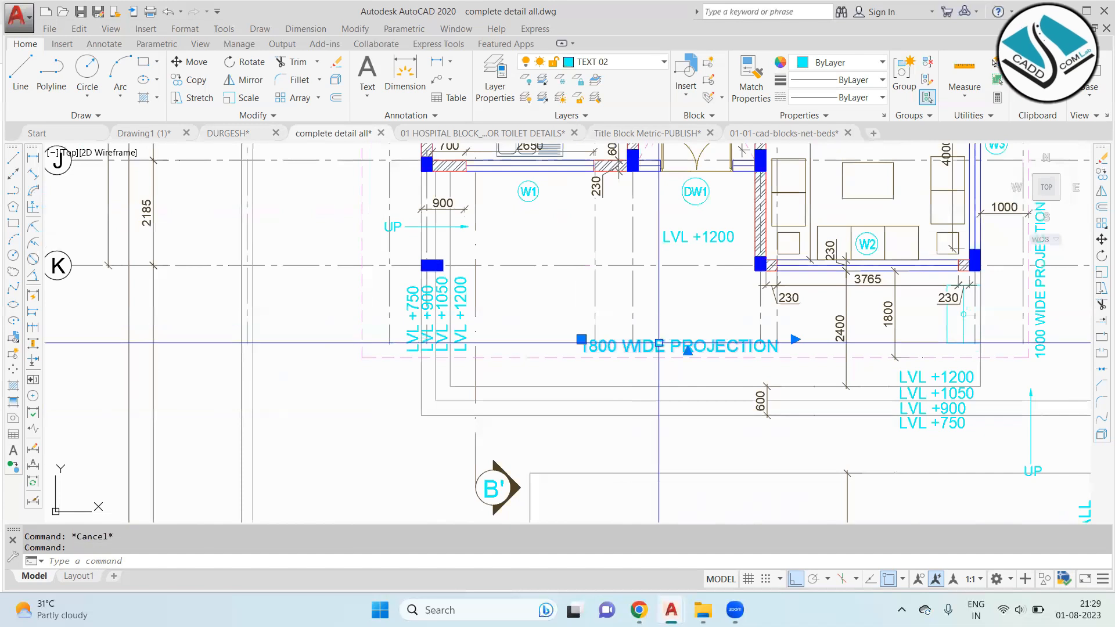
{"action": "key", "text": "ctrl+c"}
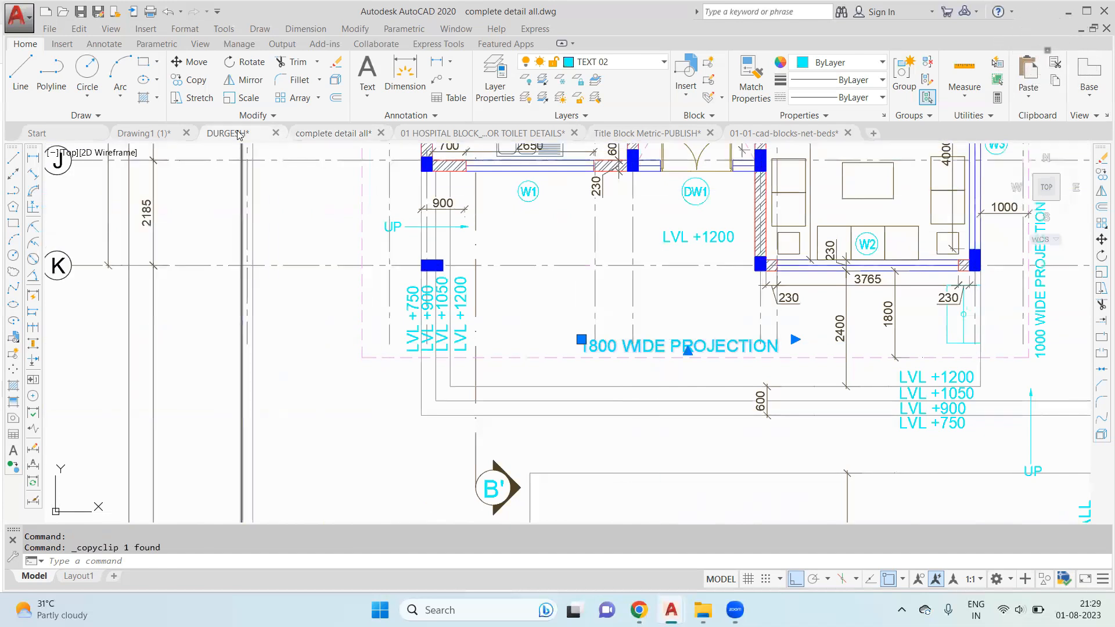
{"action": "left_click", "coordinate": [238, 135]}
{"action": "key", "text": "ctrl+v"}
{"action": "scroll", "coordinate": [586, 378], "scroll_direction": "down", "scroll_amount": 3}
{"action": "left_click", "coordinate": [587, 428]}
Step: Scale the pasted 1800 WIDE PROJECTION note down to suit the size of the floor plan
{"action": "left_click", "coordinate": [1035, 283]}
{"action": "left_click", "coordinate": [820, 397]}
{"action": "type", "text": "sc"}
{"action": "key", "text": "Return"}
{"action": "scroll", "coordinate": [836, 361], "scroll_direction": "up", "scroll_amount": 5}
{"action": "left_click", "coordinate": [827, 361]}
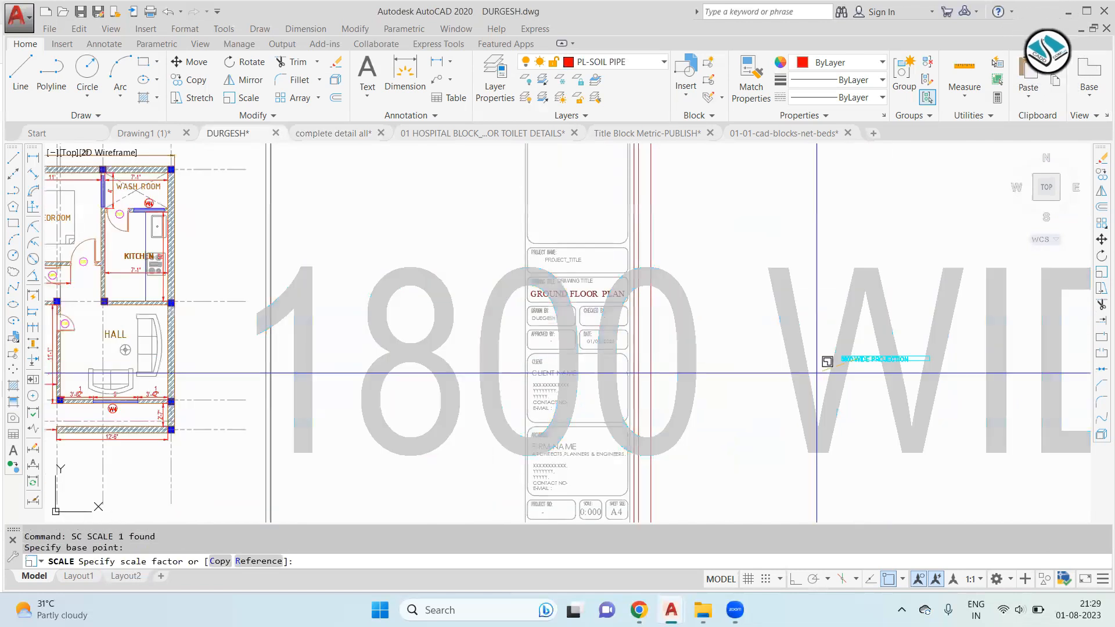
{"action": "left_click", "coordinate": [833, 374]}
Step: Move the scaled projection note to just above the dashed projection line, below the hall's front wall
{"action": "left_click", "coordinate": [916, 326]}
{"action": "left_click", "coordinate": [857, 364]}
{"action": "type", "text": "m"}
{"action": "key", "text": "Return"}
{"action": "left_click", "coordinate": [846, 358]}
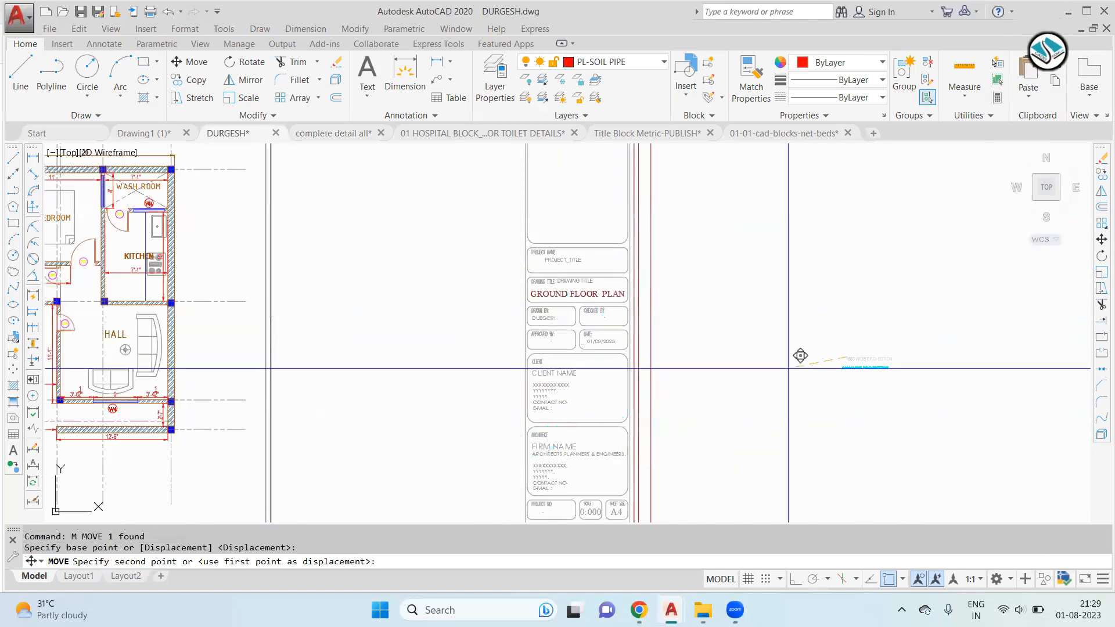
{"action": "scroll", "coordinate": [801, 356], "scroll_direction": "down", "scroll_amount": 3}
{"action": "scroll", "coordinate": [441, 349], "scroll_direction": "up", "scroll_amount": 6}
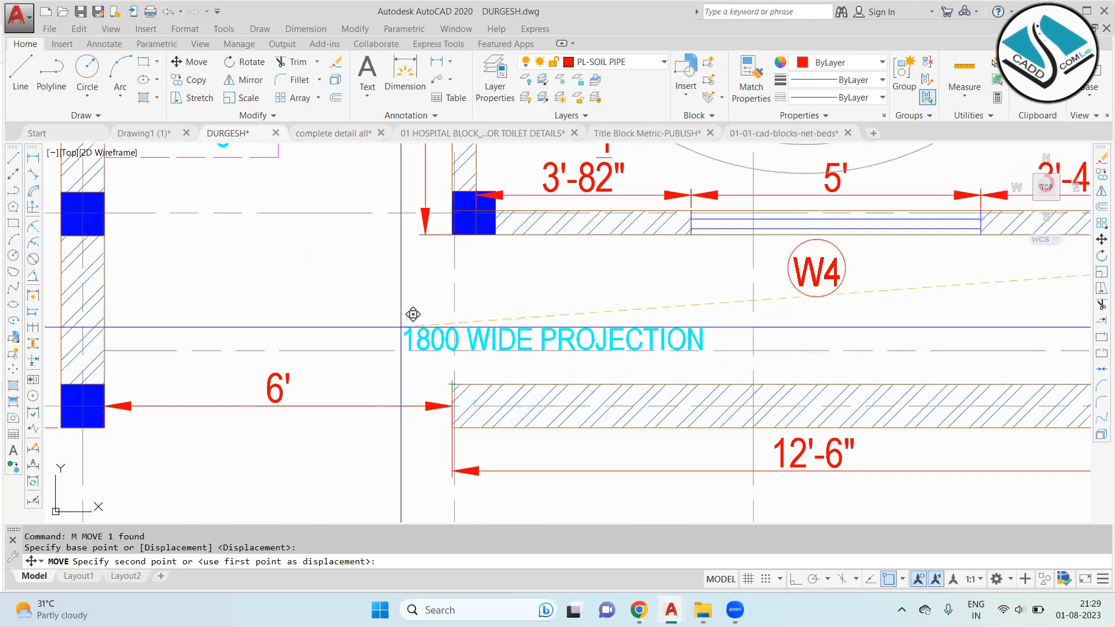
{"action": "left_click", "coordinate": [399, 294]}
{"action": "key", "text": "Escape"}
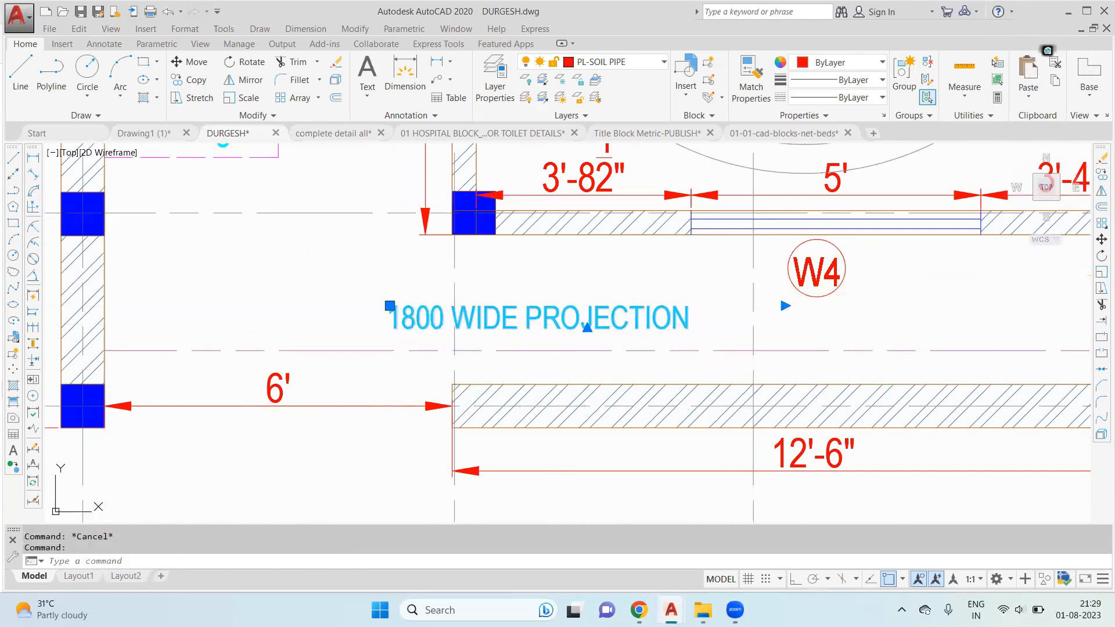
Step: Change the projection note's text to "3'- WIDE PROJECTION"
{"action": "double_click", "coordinate": [431, 305]}
{"action": "left_click_drag", "start_coordinate": [447, 315], "coordinate": [356, 318]}
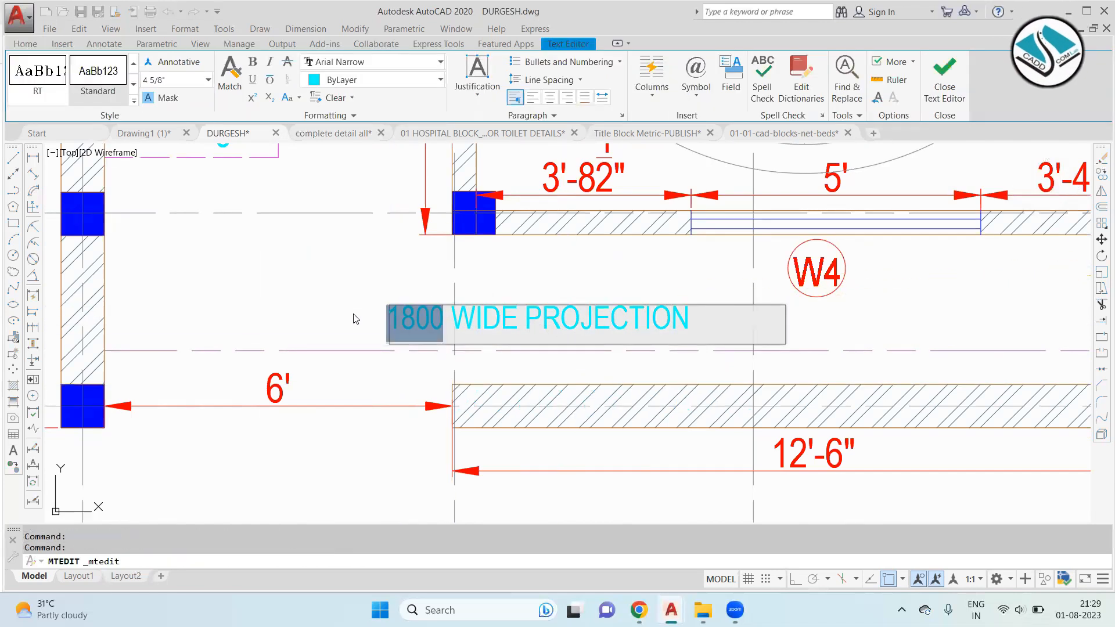
{"action": "type", "text": "3'"}
{"action": "key", "text": "Return"}
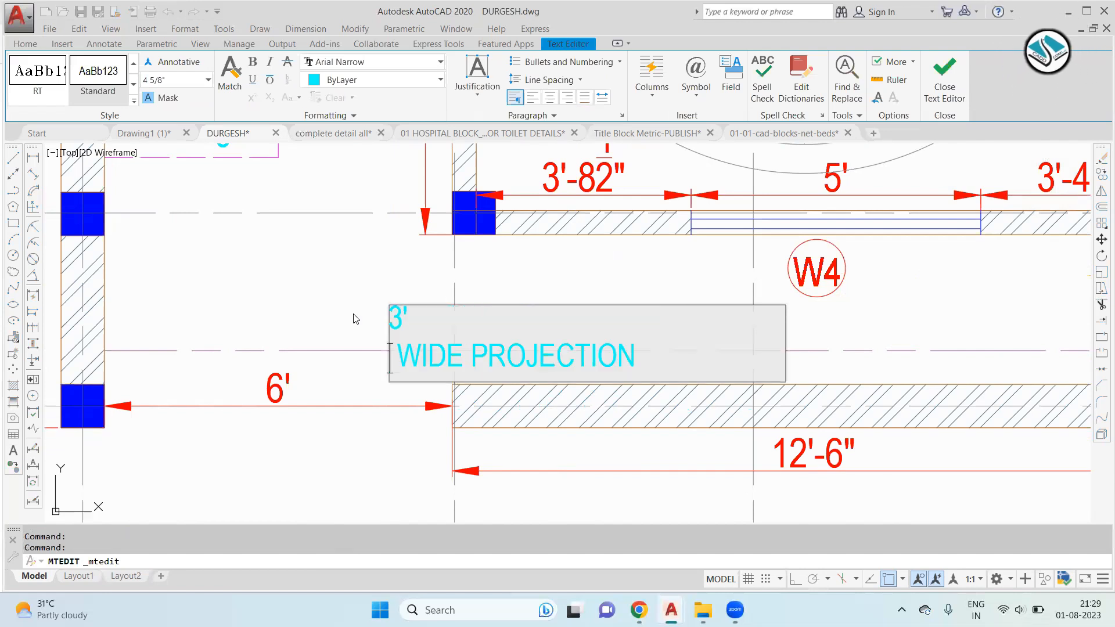
{"action": "key", "text": "BackSpace"}
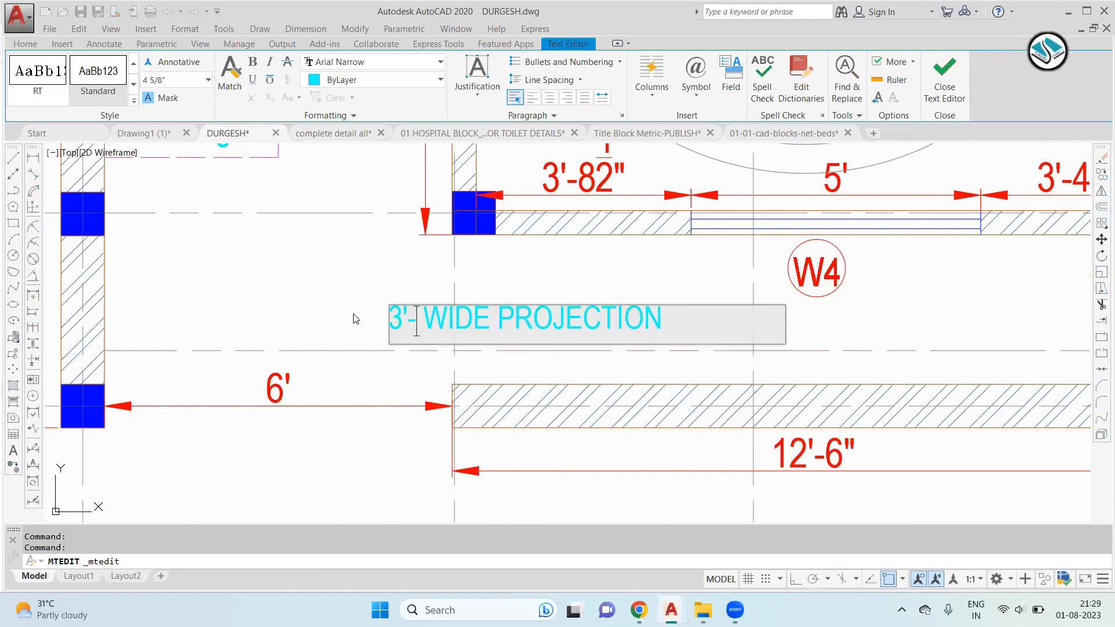
{"action": "left_click", "coordinate": [375, 285]}
{"action": "scroll", "coordinate": [602, 371], "scroll_direction": "down", "scroll_amount": 4}
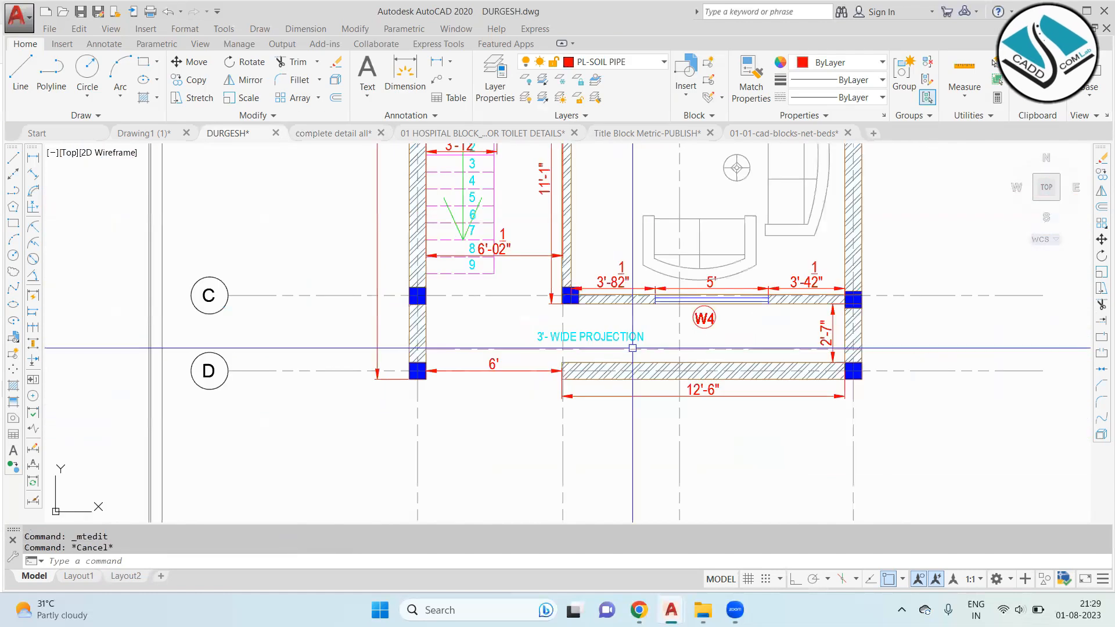
Step: Examine the 1800 and 1000 wide projections around the drawing room in the complete detail all drawing
{"action": "left_click", "coordinate": [316, 133]}
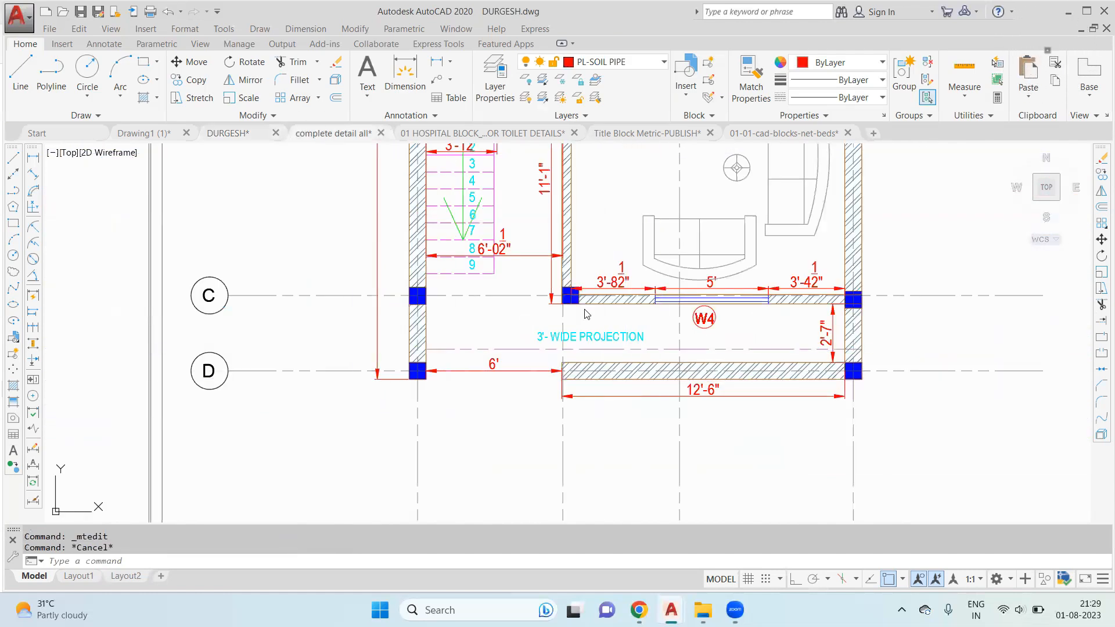
{"action": "middle_click_drag", "start_coordinate": [706, 311], "coordinate": [606, 364]}
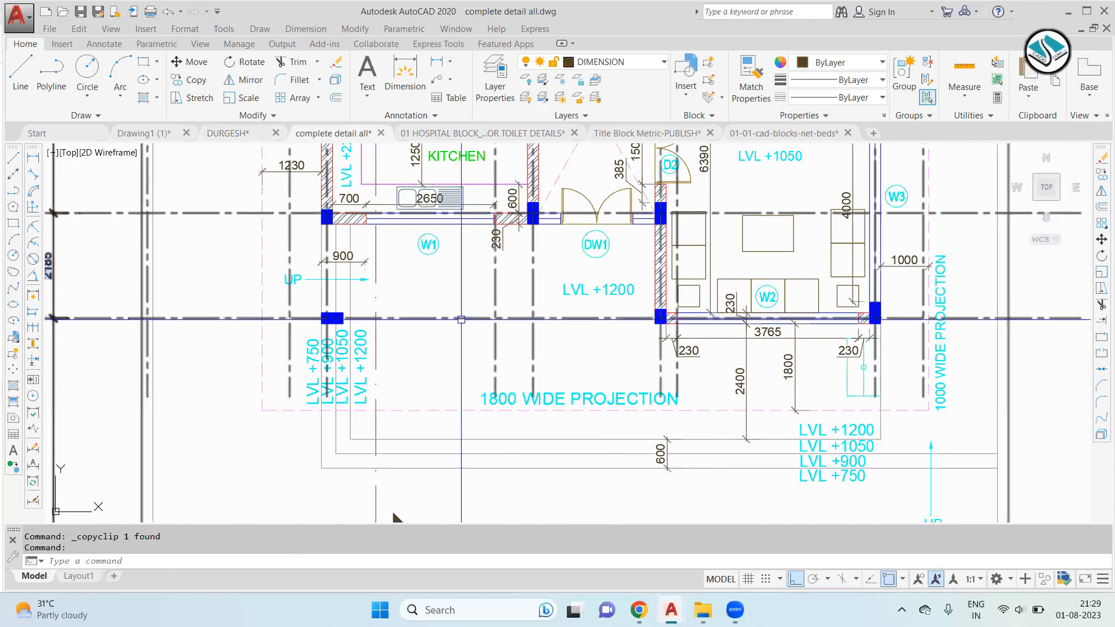
{"action": "scroll", "coordinate": [487, 340], "scroll_direction": "down", "scroll_amount": 4}
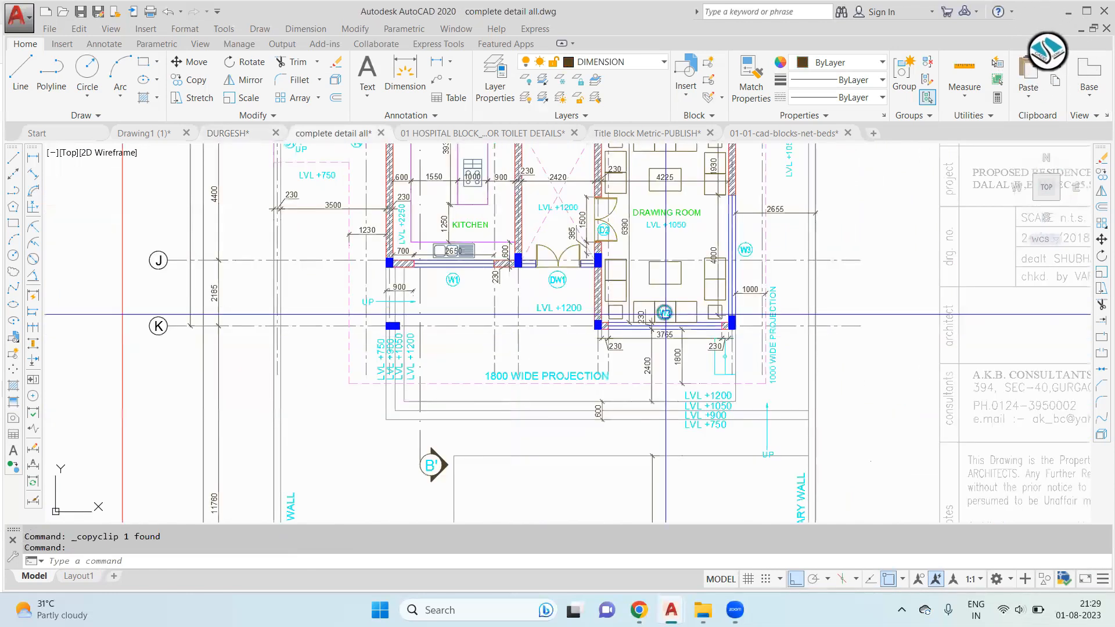
{"action": "scroll", "coordinate": [687, 364], "scroll_direction": "up", "scroll_amount": 4}
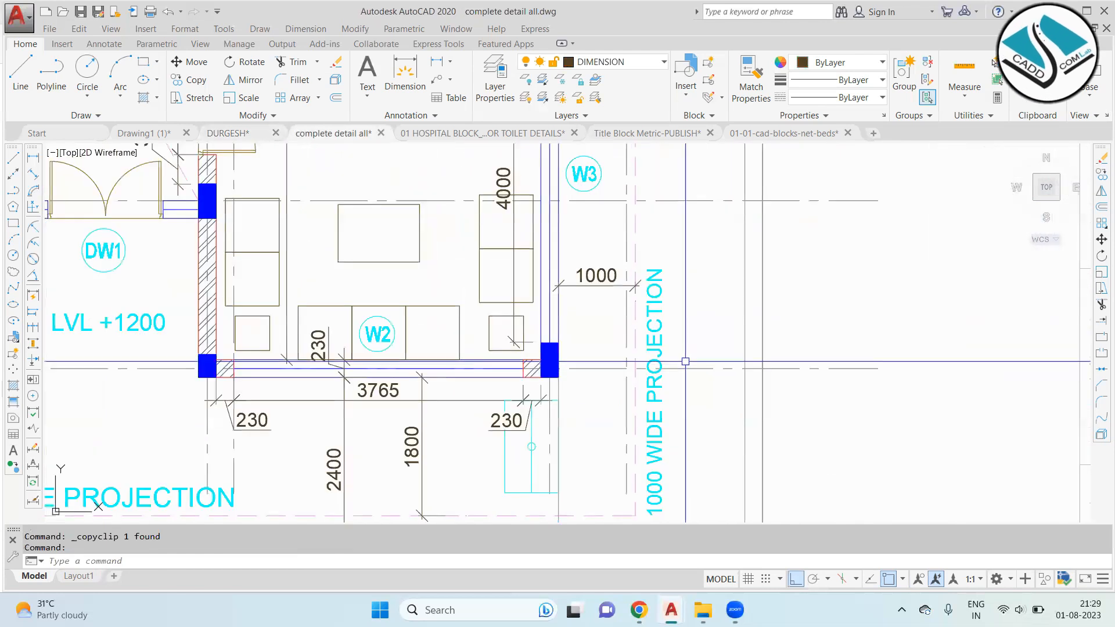
{"action": "scroll", "coordinate": [687, 363], "scroll_direction": "down", "scroll_amount": 2}
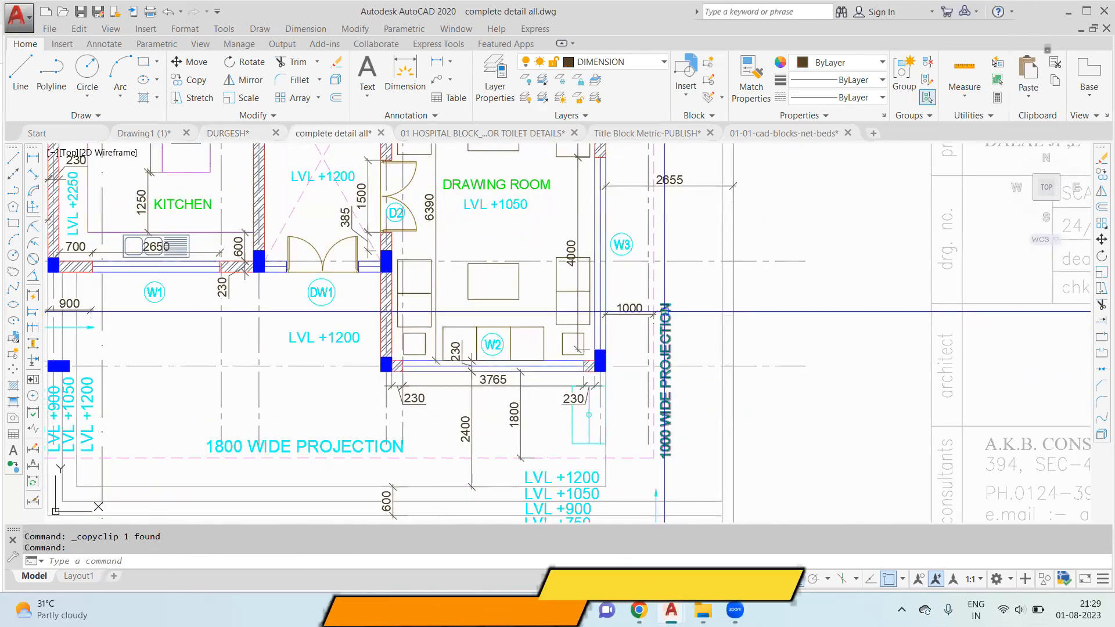
{"action": "middle_click_drag", "start_coordinate": [662, 348], "coordinate": [664, 456]}
{"action": "middle_click_drag", "start_coordinate": [649, 326], "coordinate": [667, 426]}
{"action": "scroll", "coordinate": [659, 316], "scroll_direction": "down", "scroll_amount": 4}
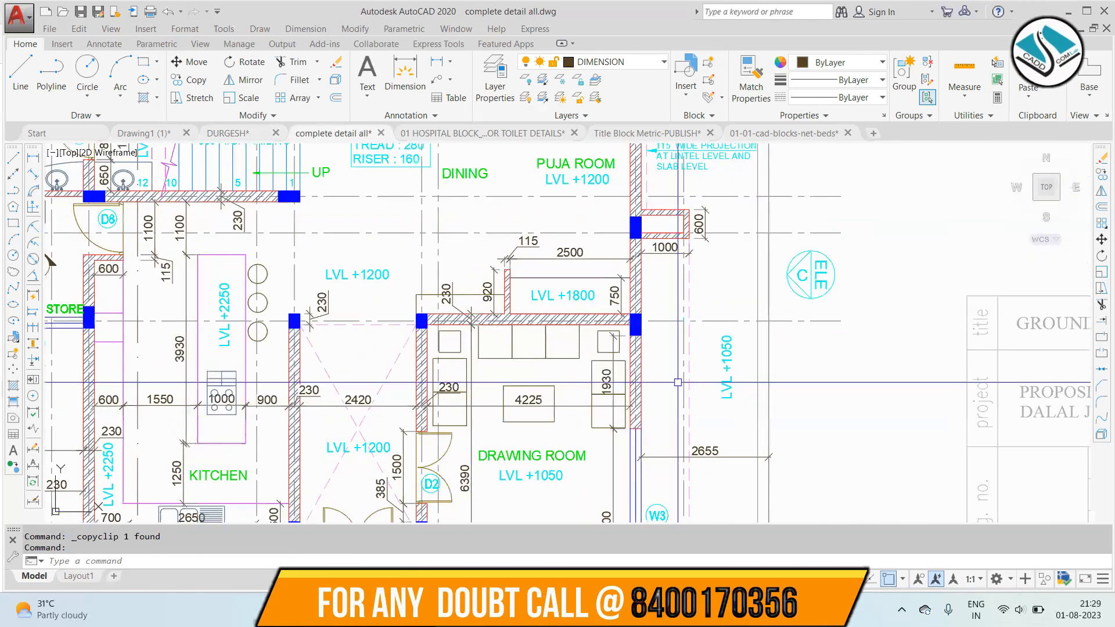
Step: Examine the 115 wide projection note beside the puja room and the 900 wide projections around the green court
{"action": "scroll", "coordinate": [574, 356], "scroll_direction": "up", "scroll_amount": 4}
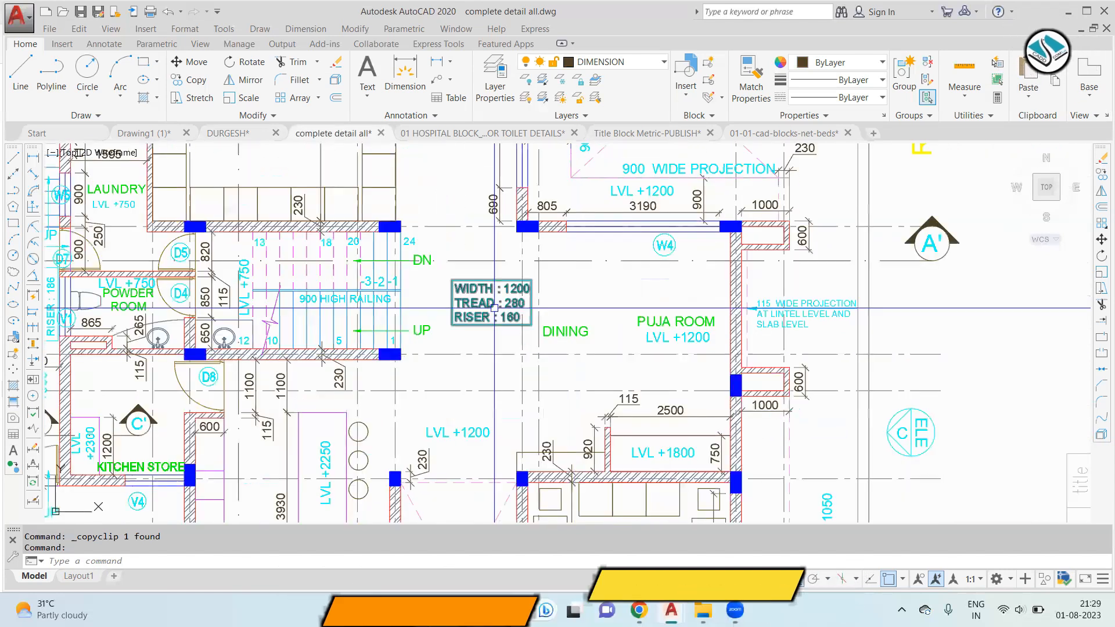
{"action": "scroll", "coordinate": [867, 320], "scroll_direction": "up", "scroll_amount": 6}
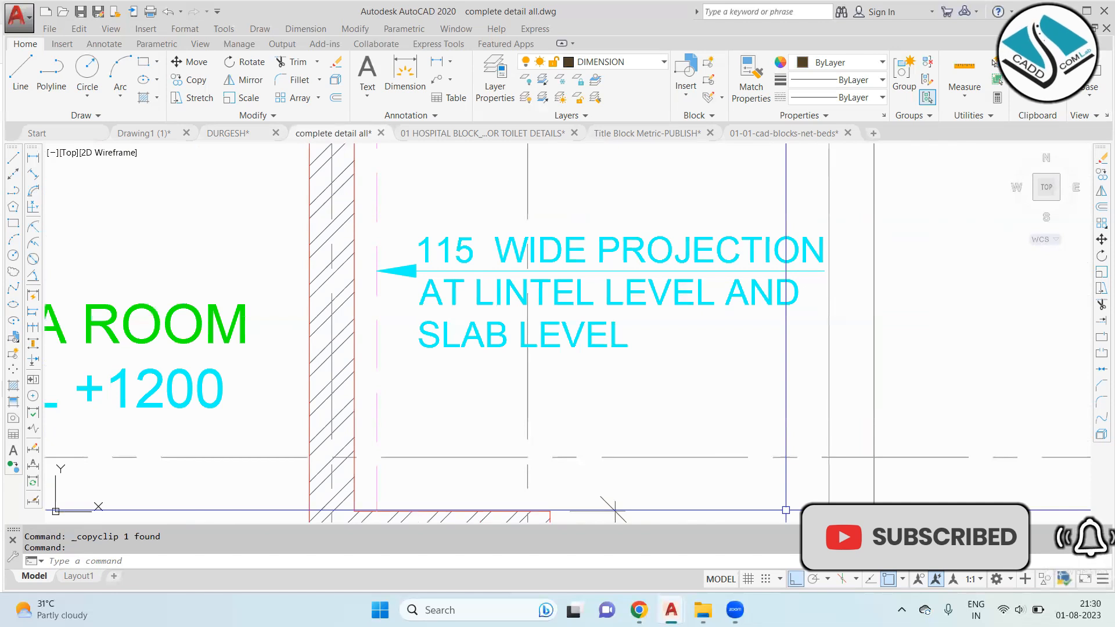
{"action": "scroll", "coordinate": [616, 319], "scroll_direction": "down", "scroll_amount": 6}
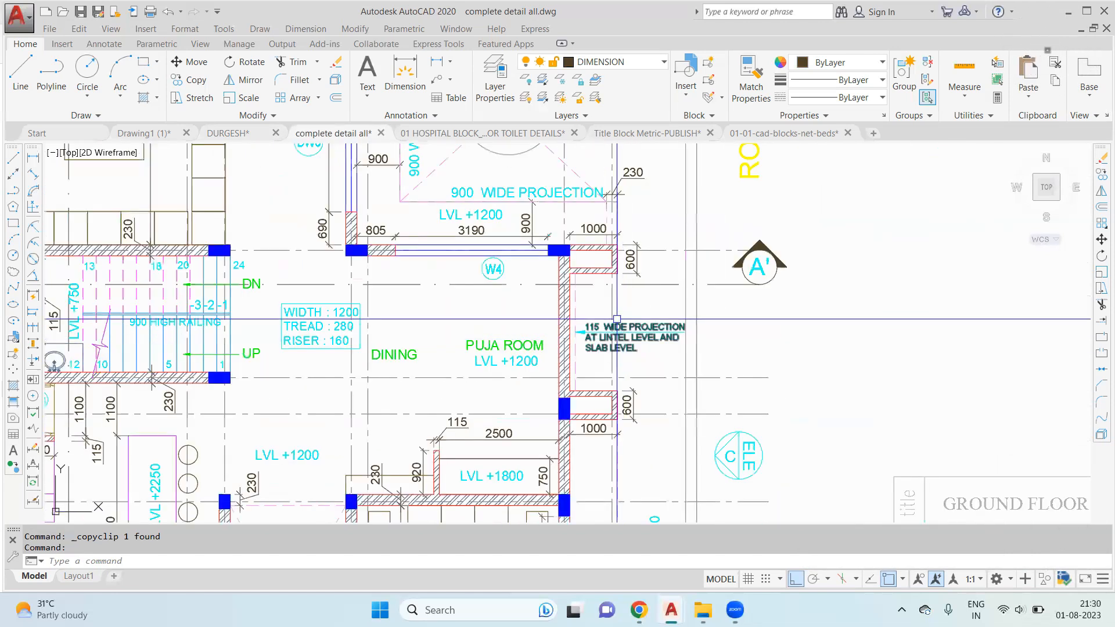
{"action": "scroll", "coordinate": [617, 319], "scroll_direction": "up", "scroll_amount": 2}
{"action": "mouse_move", "coordinate": [385, 189]}
{"action": "middle_mouse_down"}
{"action": "mouse_move", "coordinate": [447, 233]}
{"action": "mouse_move", "coordinate": [539, 333]}
{"action": "middle_mouse_up"}
{"action": "scroll", "coordinate": [539, 333], "scroll_direction": "down", "scroll_amount": 2}
{"action": "middle_click_drag", "start_coordinate": [540, 276], "coordinate": [518, 417]}
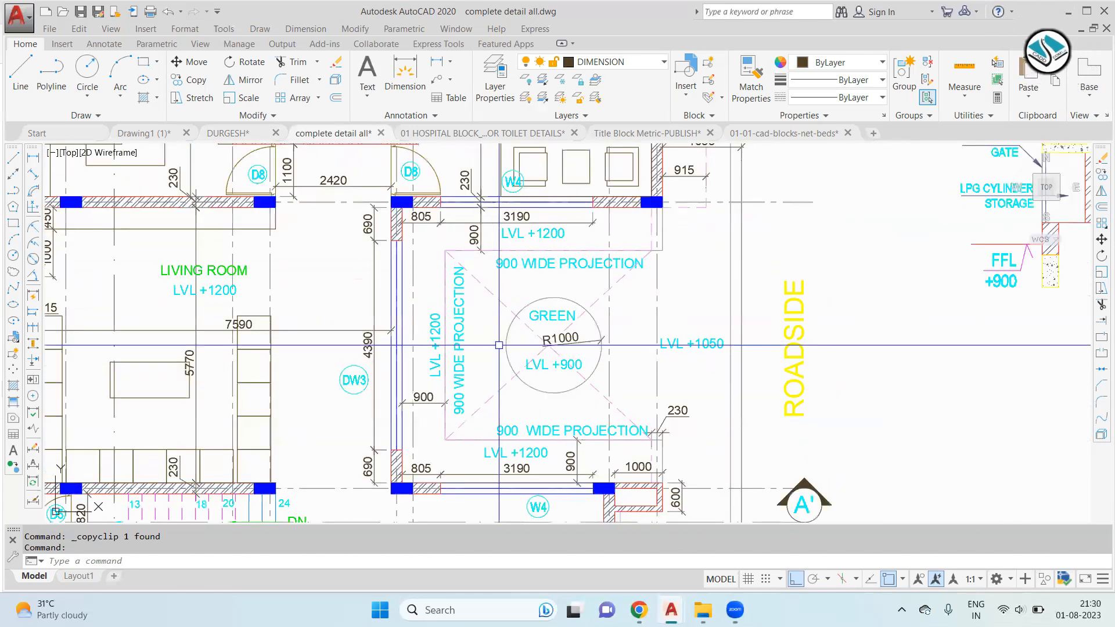
{"action": "scroll", "coordinate": [534, 238], "scroll_direction": "up", "scroll_amount": 4}
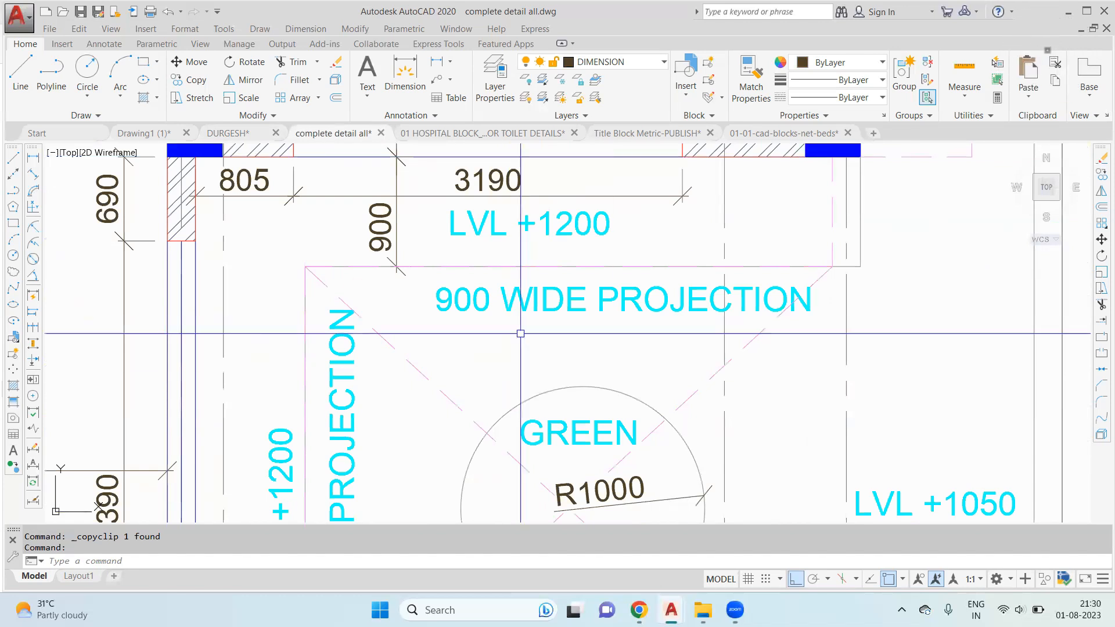
Step: Copy the crossing section lines with their A and B markers from the complete detail all drawing into the DURGESH drawing
{"action": "scroll", "coordinate": [706, 474], "scroll_direction": "down", "scroll_amount": 6}
{"action": "scroll", "coordinate": [482, 206], "scroll_direction": "down", "scroll_amount": 2}
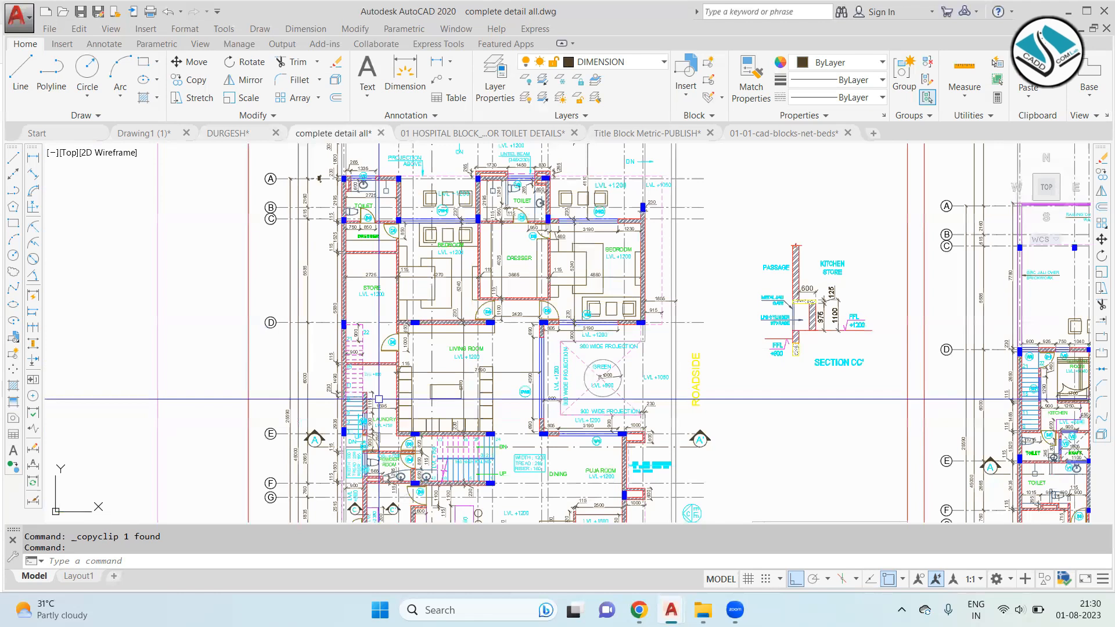
{"action": "scroll", "coordinate": [404, 445], "scroll_direction": "up", "scroll_amount": 2}
{"action": "scroll", "coordinate": [330, 226], "scroll_direction": "down", "scroll_amount": 1}
{"action": "scroll", "coordinate": [604, 363], "scroll_direction": "up", "scroll_amount": 2}
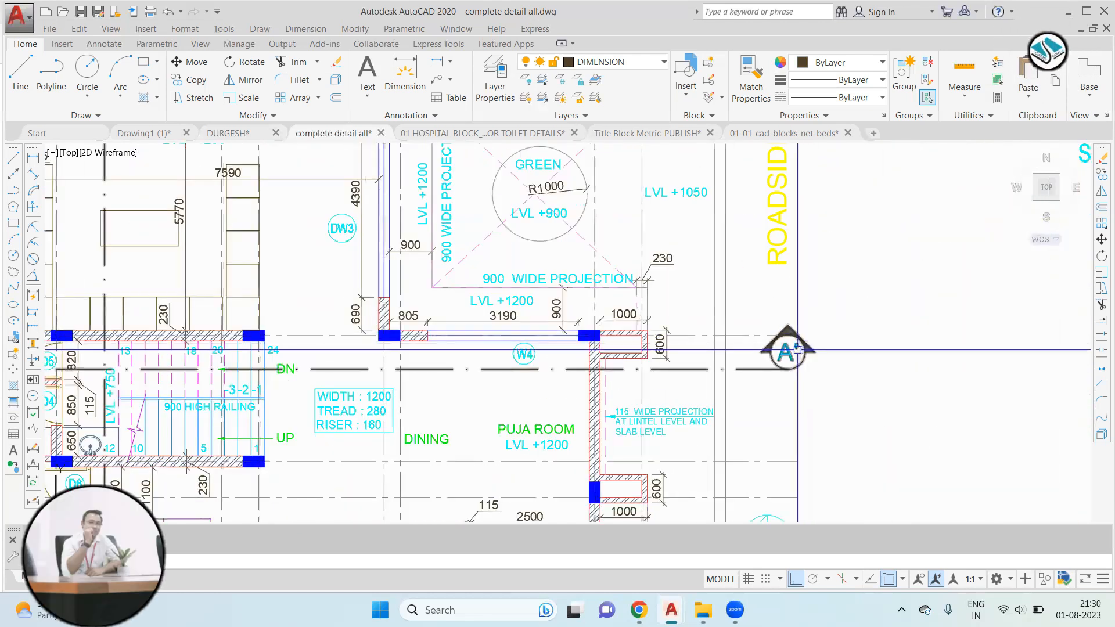
{"action": "left_click", "coordinate": [802, 354]}
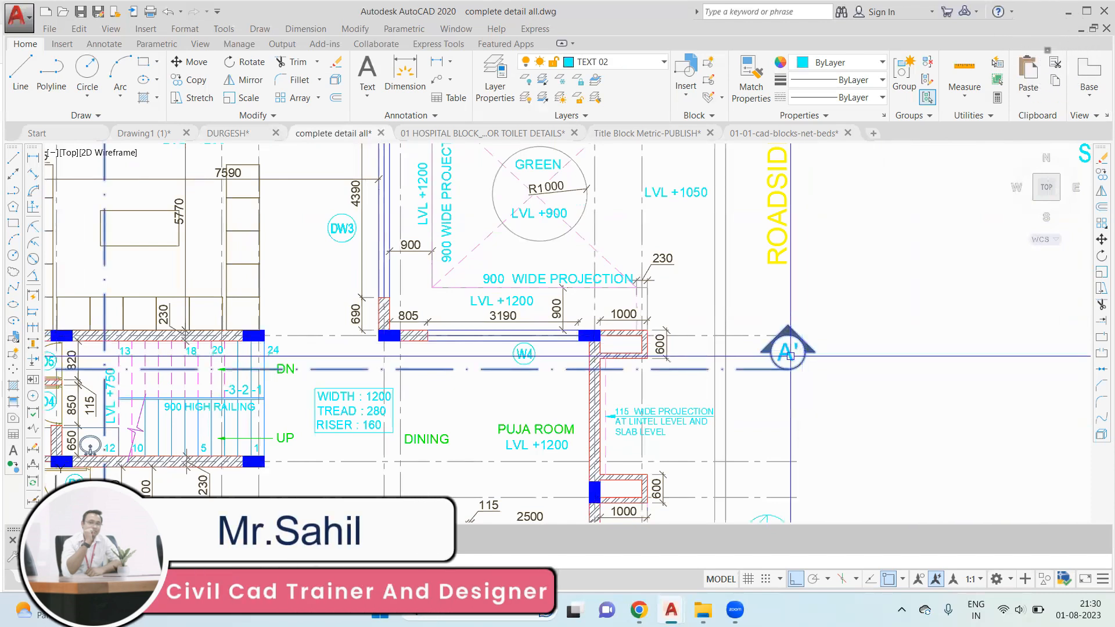
{"action": "scroll", "coordinate": [786, 351], "scroll_direction": "down", "scroll_amount": 4}
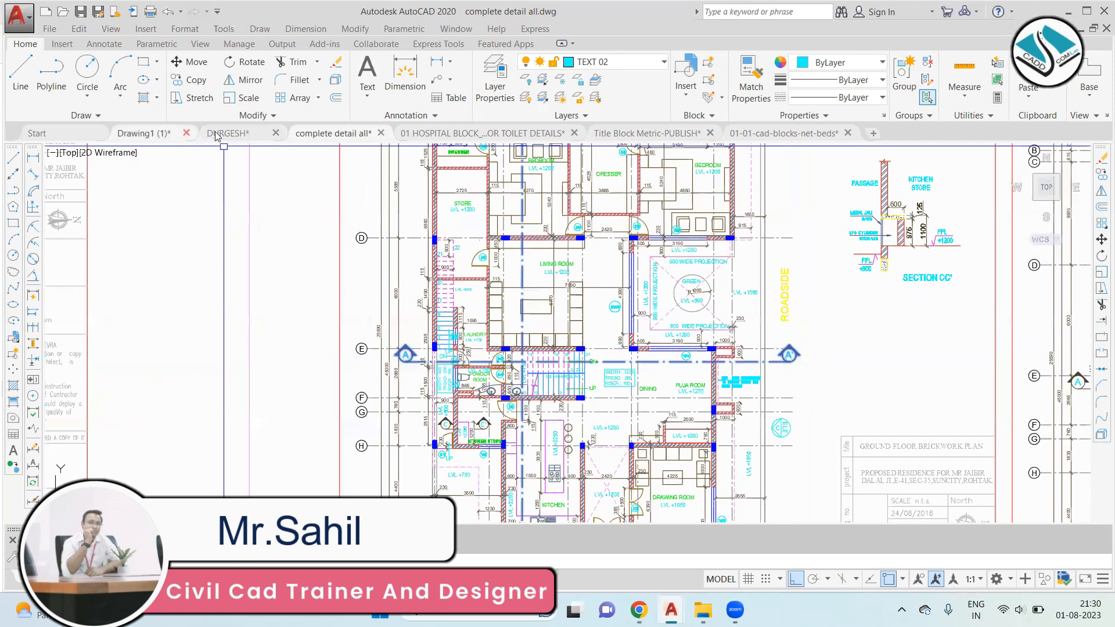
{"action": "key", "text": "ctrl+Tab"}
{"action": "key", "text": "Escape"}
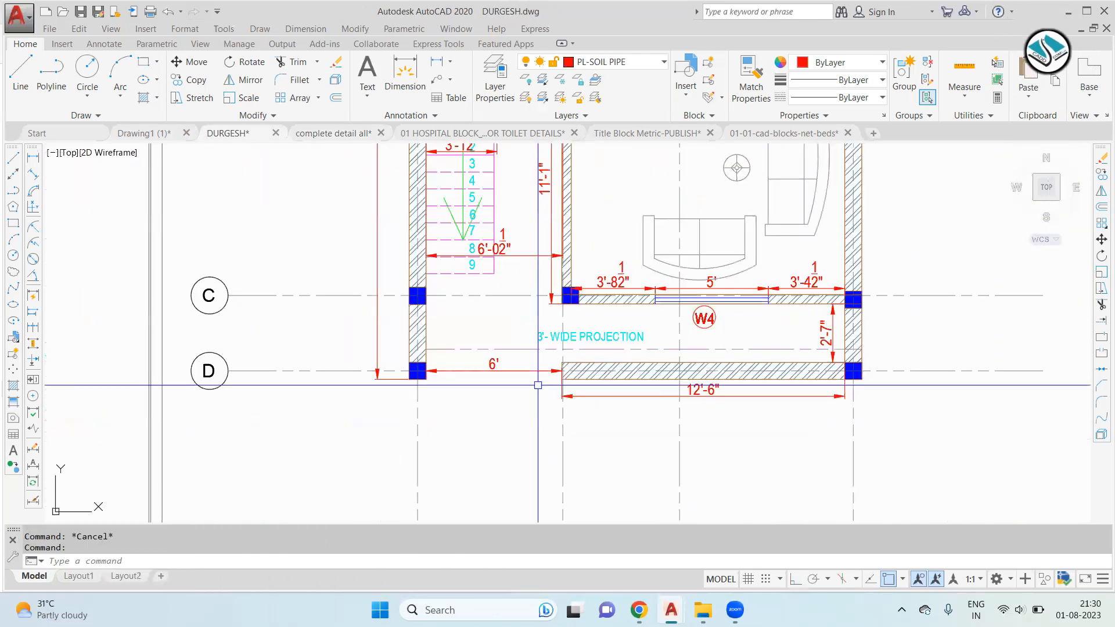
{"action": "scroll", "coordinate": [676, 400], "scroll_direction": "down", "scroll_amount": 10}
{"action": "key", "text": "ctrl+v"}
{"action": "left_click", "coordinate": [764, 385]}
Step: Scale the pasted section lines and markers down towards the size of the floor plan sheet
{"action": "scroll", "coordinate": [767, 385], "scroll_direction": "down", "scroll_amount": 5}
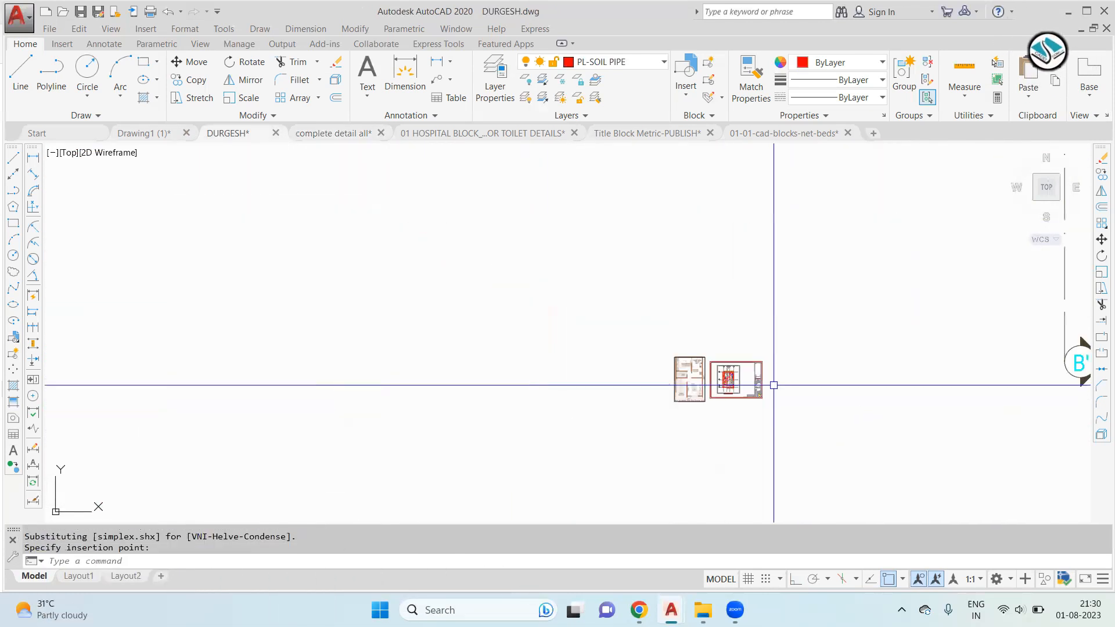
{"action": "middle_click_drag", "start_coordinate": [781, 371], "coordinate": [537, 456]}
{"action": "scroll", "coordinate": [537, 441], "scroll_direction": "down", "scroll_amount": 1}
{"action": "scroll", "coordinate": [604, 402], "scroll_direction": "down", "scroll_amount": 2}
{"action": "left_click", "coordinate": [672, 218]}
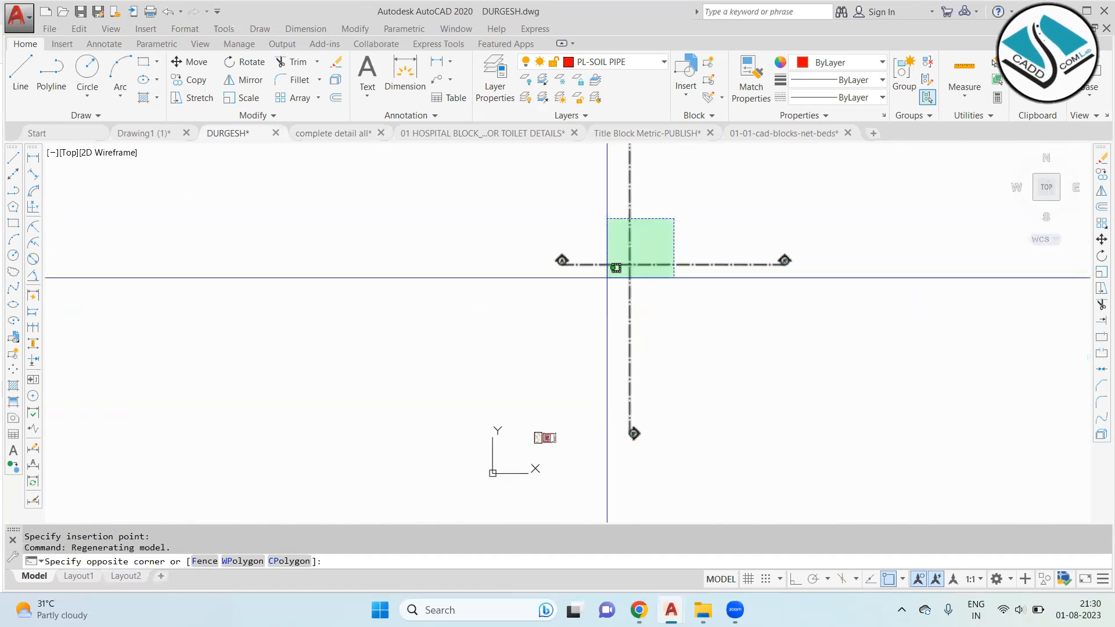
{"action": "left_click", "coordinate": [616, 276]}
{"action": "type", "text": "sc"}
{"action": "key", "text": "Return"}
{"action": "scroll", "coordinate": [604, 430], "scroll_direction": "up", "scroll_amount": 4}
{"action": "left_click", "coordinate": [591, 436]}
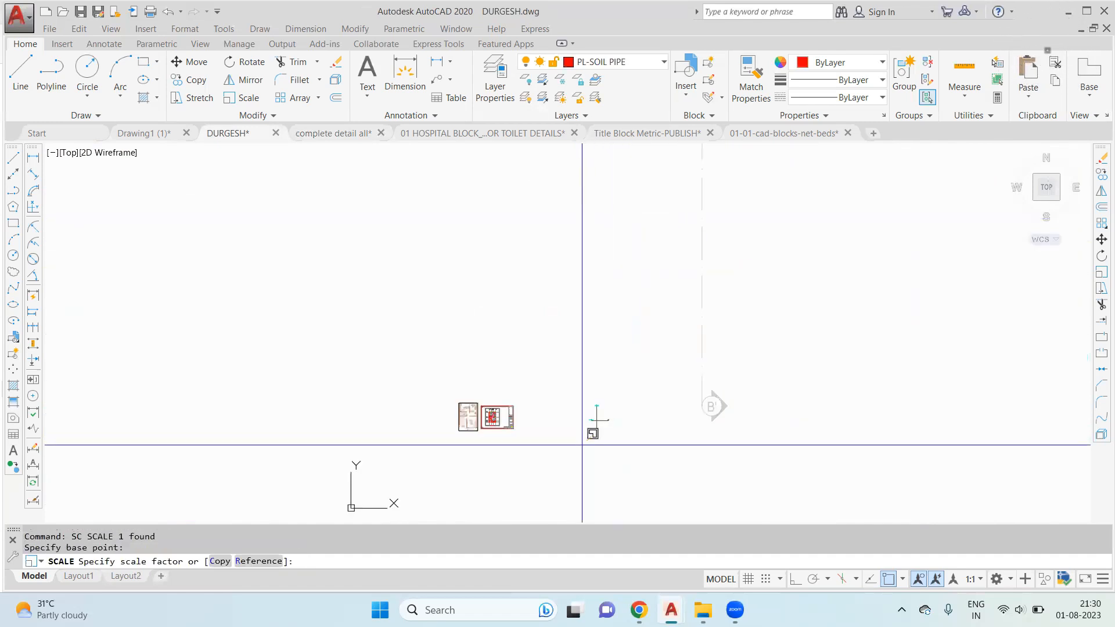
{"action": "left_click", "coordinate": [598, 409]}
Step: Finish scaling down the pasted section lines and move them onto the ground floor plan sheet
{"action": "left_click", "coordinate": [662, 373]}
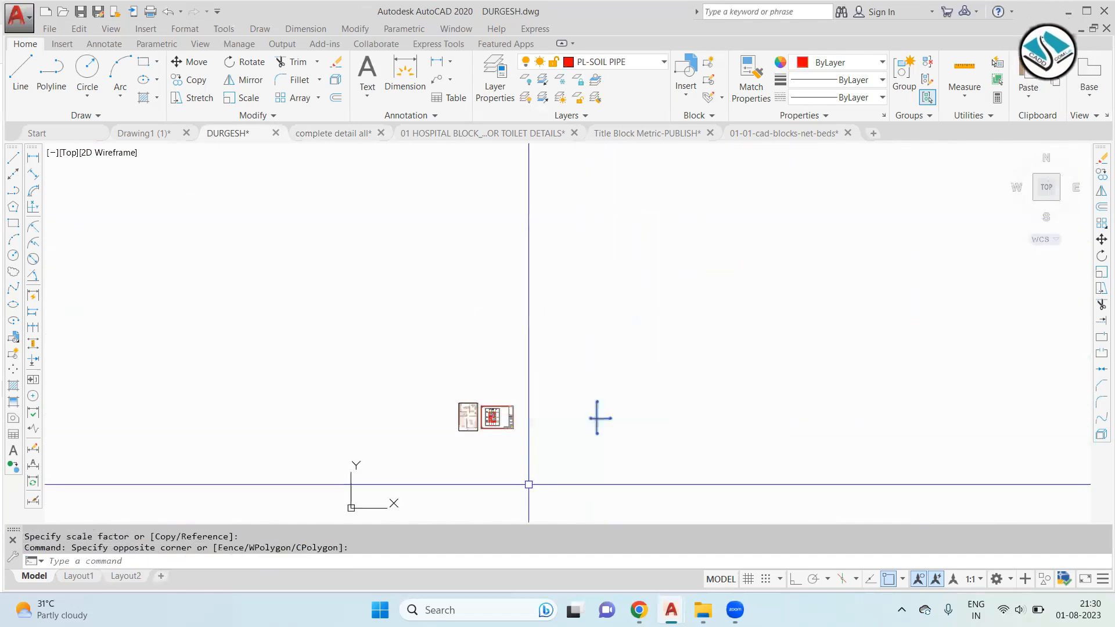
{"action": "left_click", "coordinate": [571, 444]}
{"action": "type", "text": "m"}
{"action": "key", "text": "Return"}
{"action": "scroll", "coordinate": [587, 429], "scroll_direction": "up", "scroll_amount": 3}
{"action": "left_click", "coordinate": [616, 401]}
{"action": "scroll", "coordinate": [340, 401], "scroll_direction": "up", "scroll_amount": 4}
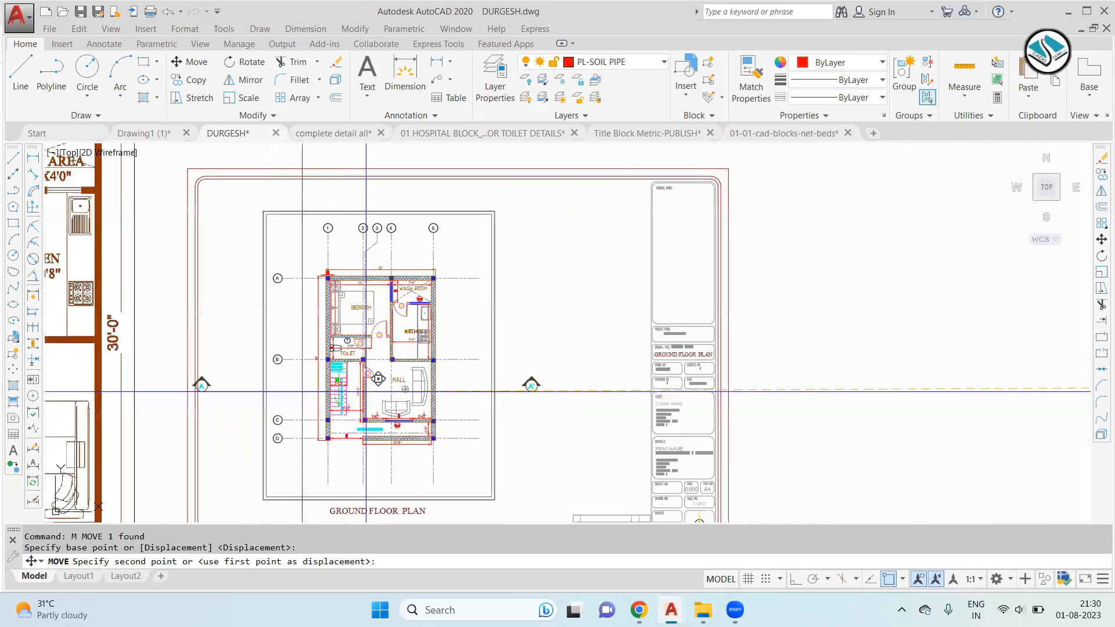
{"action": "left_click", "coordinate": [537, 374]}
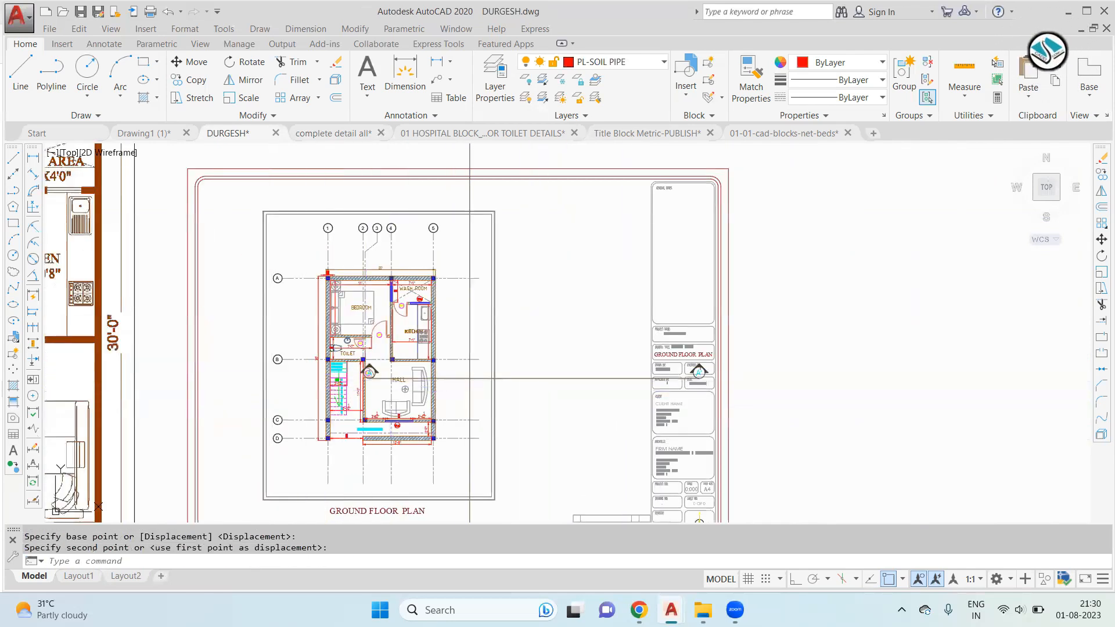
Step: Scale the section lines and their A and B markers down further to suit the framed ground floor plan
{"action": "left_click", "coordinate": [539, 375]}
{"action": "type", "text": "sc"}
{"action": "key", "text": "Return"}
{"action": "left_click", "coordinate": [548, 378]}
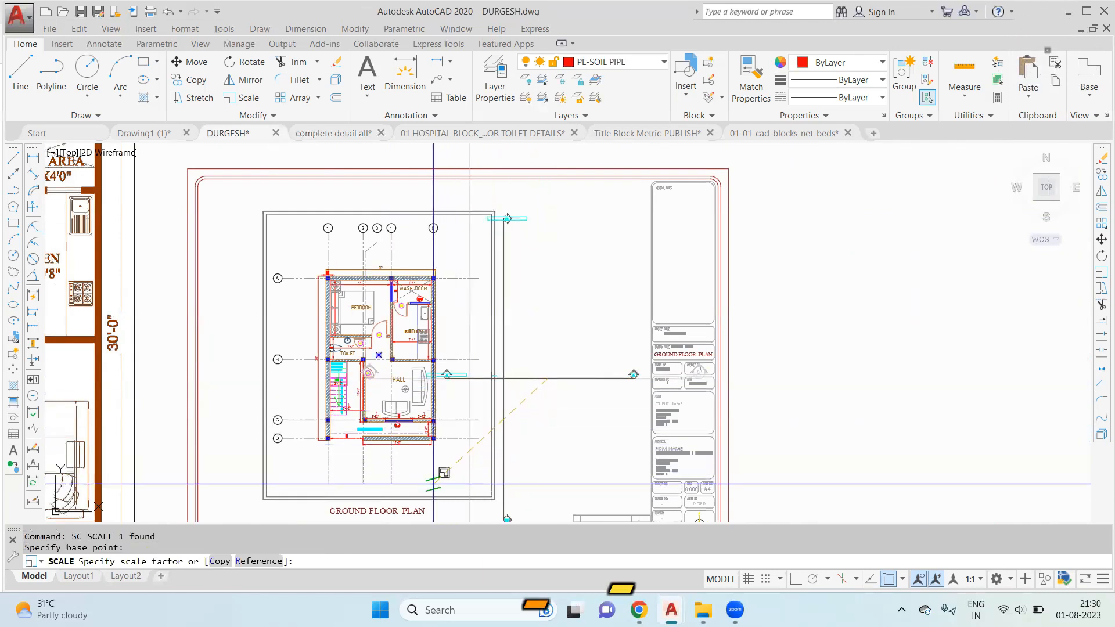
Step: Switch to the complete detail all drawing and examine the A and A' section markers beside the ground floor brickwork plan
{"action": "left_click", "coordinate": [333, 133]}
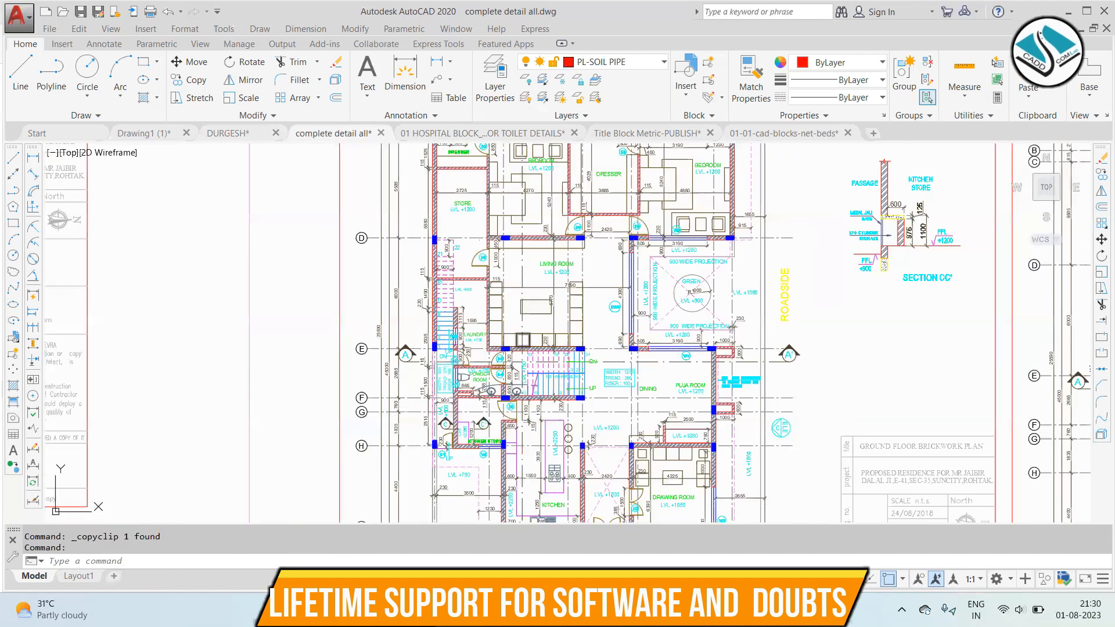
{"action": "scroll", "coordinate": [527, 383], "scroll_direction": "down", "scroll_amount": 4}
{"action": "scroll", "coordinate": [527, 383], "scroll_direction": "up", "scroll_amount": 5}
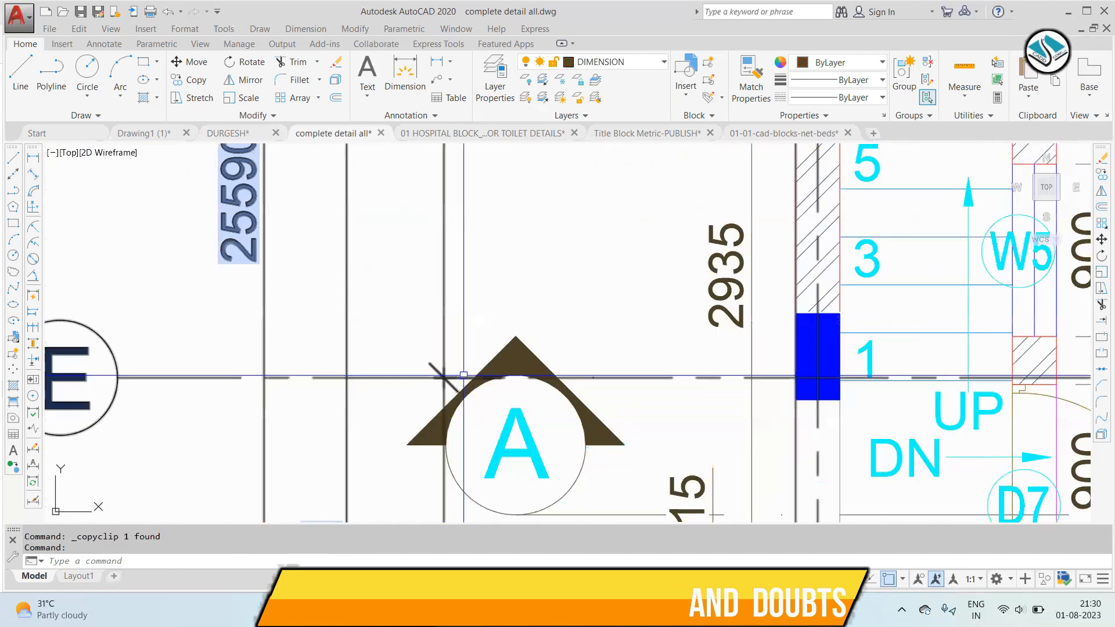
{"action": "scroll", "coordinate": [546, 382], "scroll_direction": "down", "scroll_amount": 3}
{"action": "scroll", "coordinate": [545, 382], "scroll_direction": "up", "scroll_amount": 2}
{"action": "scroll", "coordinate": [707, 378], "scroll_direction": "up", "scroll_amount": 3}
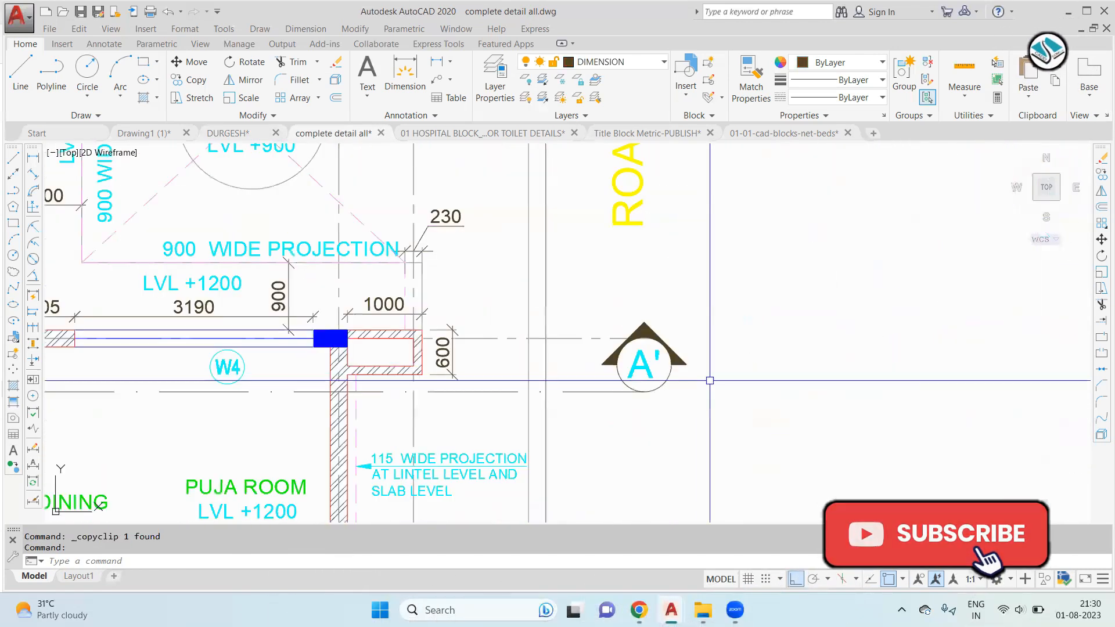
{"action": "scroll", "coordinate": [703, 374], "scroll_direction": "down", "scroll_amount": 6}
{"action": "scroll", "coordinate": [580, 221], "scroll_direction": "up", "scroll_amount": 5}
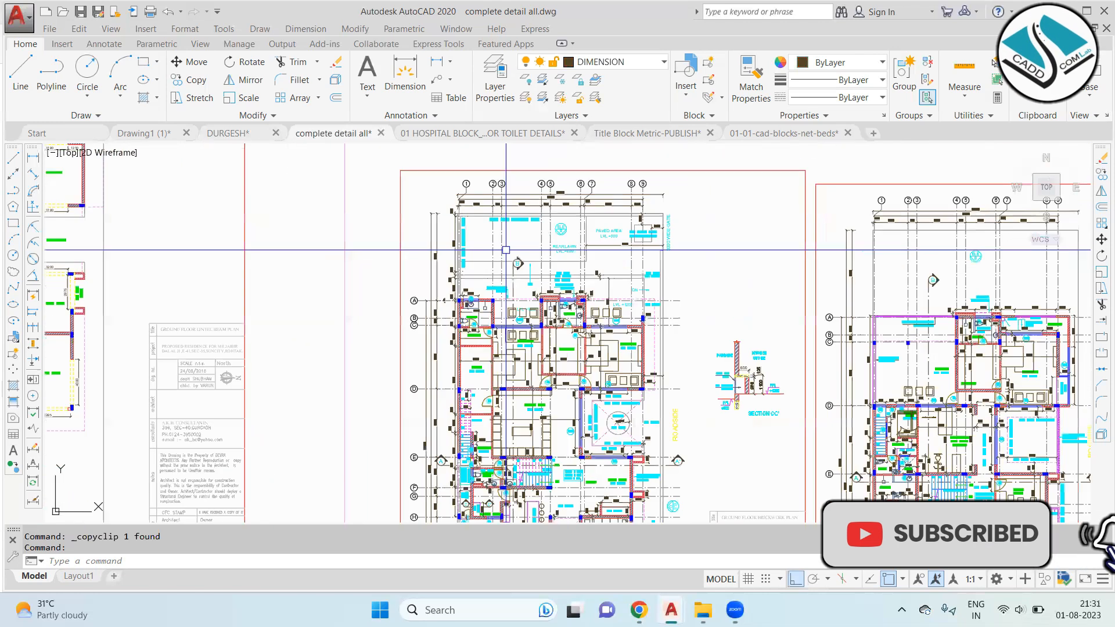
Step: Follow the vertical section line through the kitchen and the front of the brickwork plan
{"action": "scroll", "coordinate": [558, 325], "scroll_direction": "down", "scroll_amount": 5}
{"action": "scroll", "coordinate": [547, 356], "scroll_direction": "up", "scroll_amount": 4}
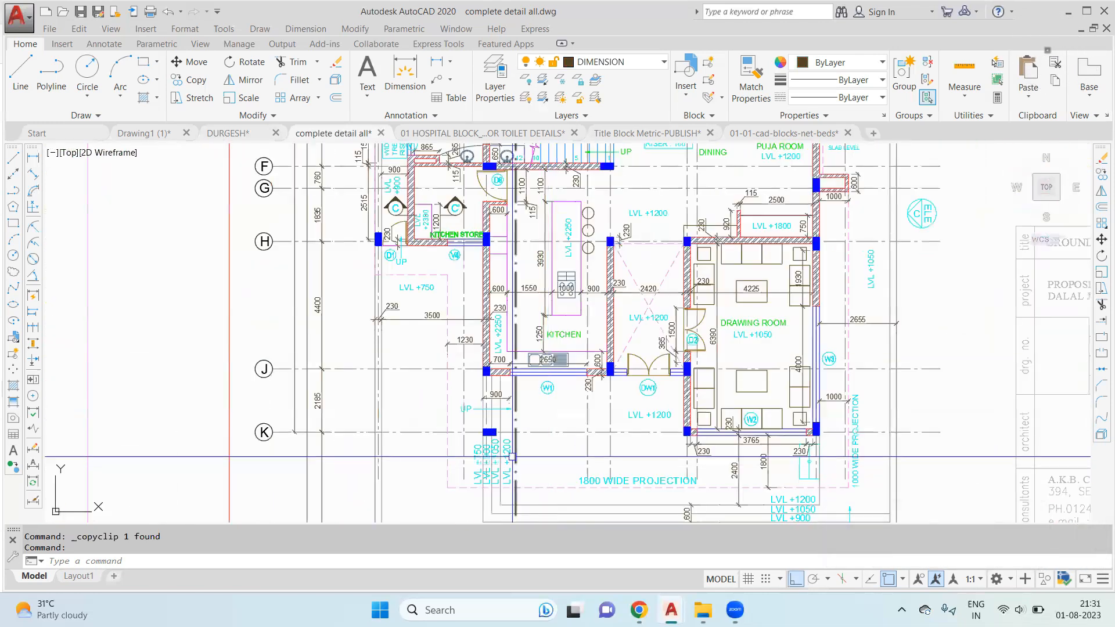
{"action": "scroll", "coordinate": [548, 356], "scroll_direction": "up", "scroll_amount": 3}
{"action": "scroll", "coordinate": [529, 383], "scroll_direction": "down", "scroll_amount": 5}
{"action": "scroll", "coordinate": [514, 406], "scroll_direction": "up", "scroll_amount": 3}
{"action": "scroll", "coordinate": [528, 269], "scroll_direction": "up", "scroll_amount": 2}
{"action": "middle_click_drag", "start_coordinate": [525, 267], "coordinate": [506, 307]}
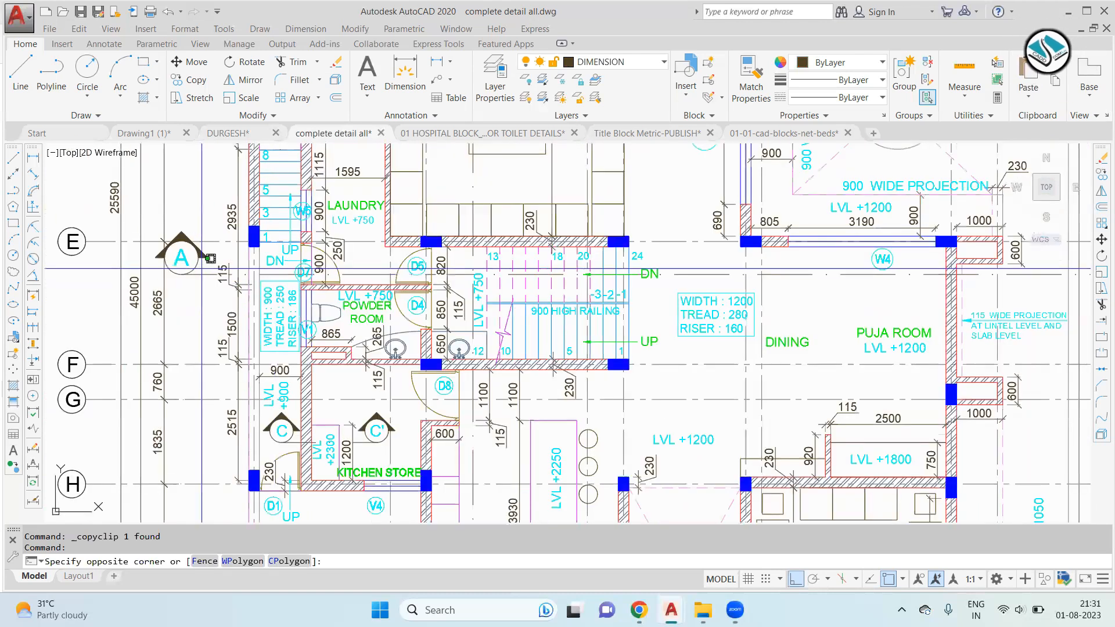
Step: Select the section line block and examine where its A-A' line cuts the staircase, dining and puja room
{"action": "left_click", "coordinate": [201, 274]}
{"action": "left_click", "coordinate": [201, 273]}
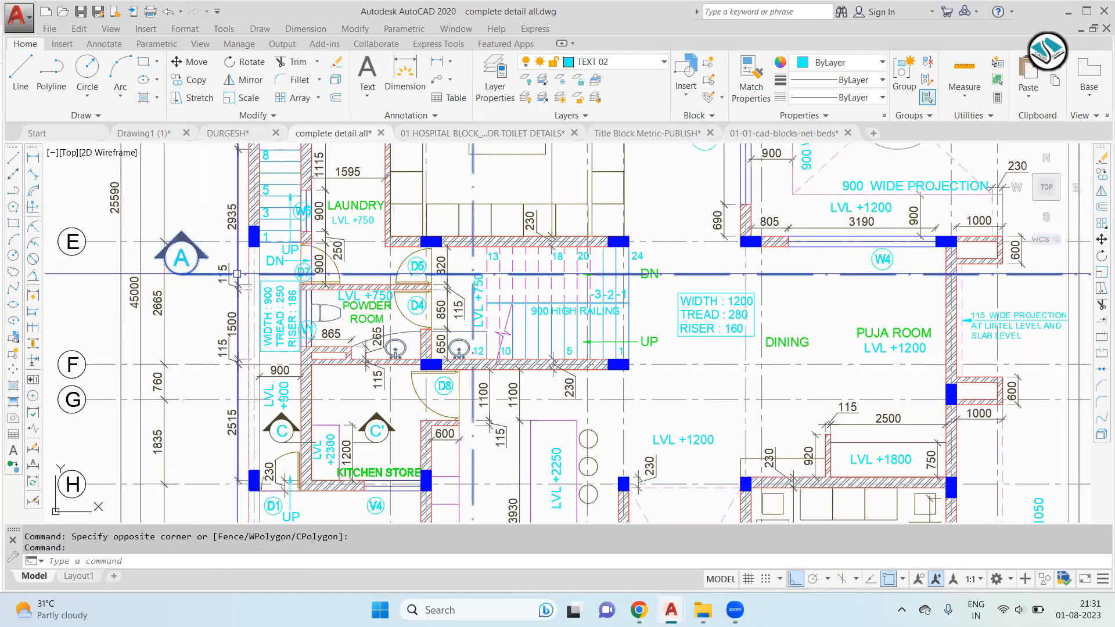
{"action": "scroll", "coordinate": [620, 272], "scroll_direction": "down", "scroll_amount": 6}
{"action": "scroll", "coordinate": [507, 224], "scroll_direction": "up", "scroll_amount": 5}
{"action": "scroll", "coordinate": [506, 223], "scroll_direction": "down", "scroll_amount": 1}
{"action": "scroll", "coordinate": [507, 224], "scroll_direction": "up", "scroll_amount": 4}
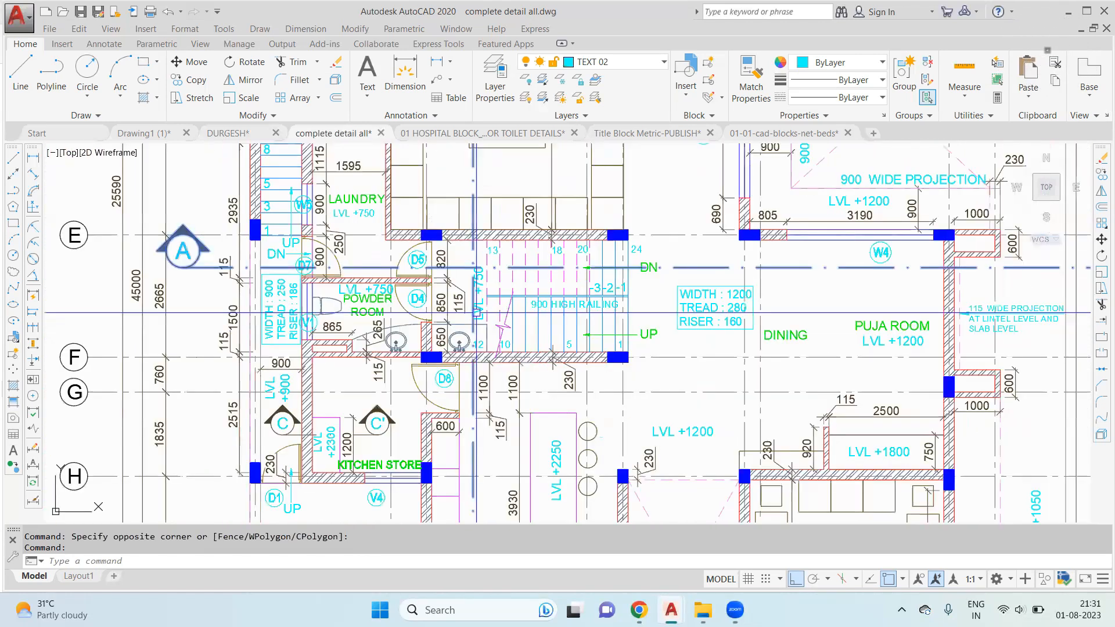
{"action": "scroll", "coordinate": [534, 273], "scroll_direction": "down", "scroll_amount": 7}
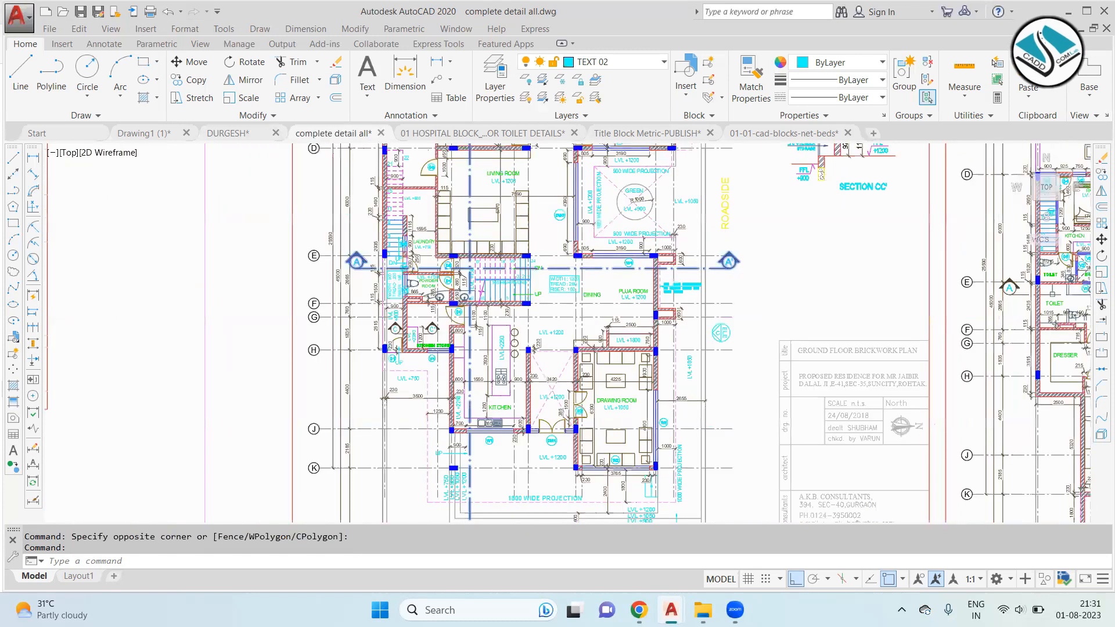
Step: Examine the section drawing through the toilet, staircase, lobby and puja room and the adjacent section through the kitchen
{"action": "middle_click_drag", "start_coordinate": [534, 274], "coordinate": [407, 151]}
{"action": "scroll", "coordinate": [548, 366], "scroll_direction": "up", "scroll_amount": 6}
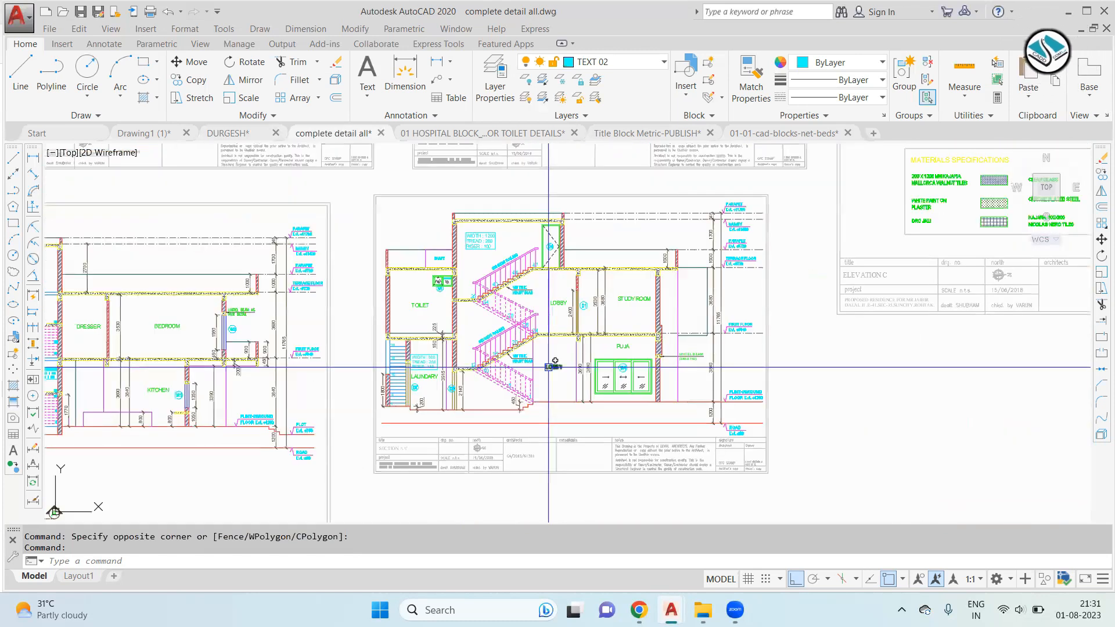
{"action": "scroll", "coordinate": [548, 367], "scroll_direction": "up", "scroll_amount": 5}
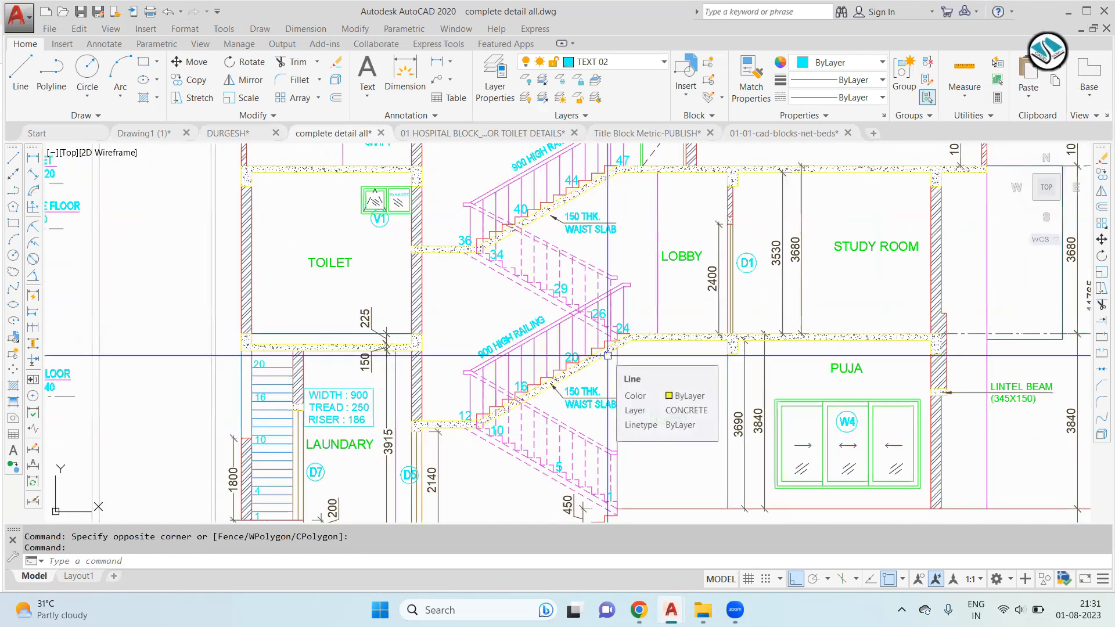
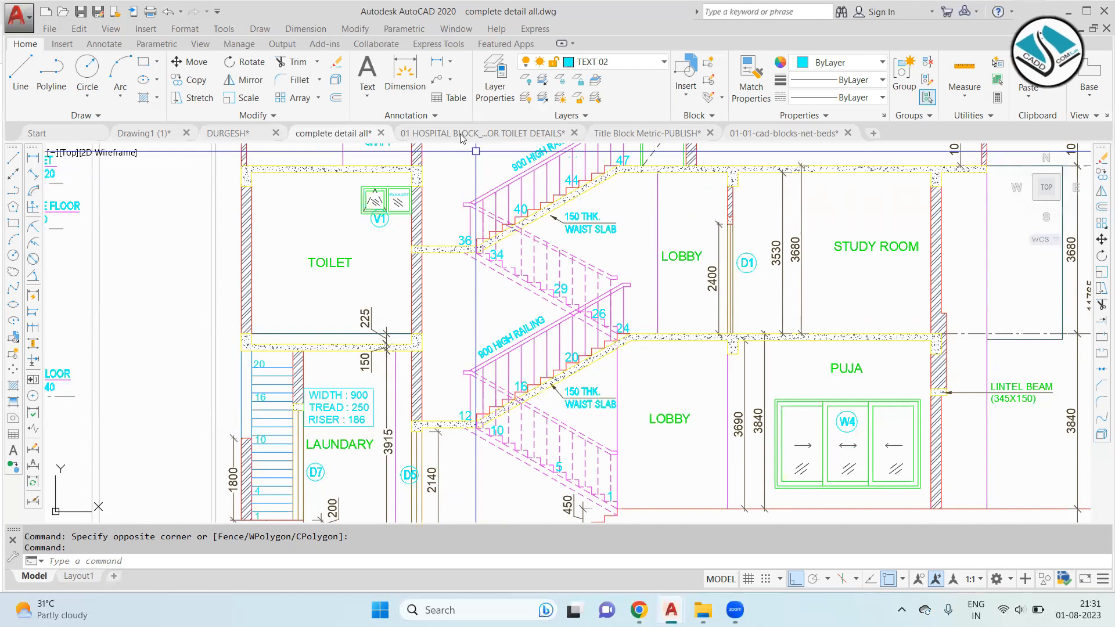
{"action": "scroll", "coordinate": [446, 162], "scroll_direction": "down", "scroll_amount": 4}
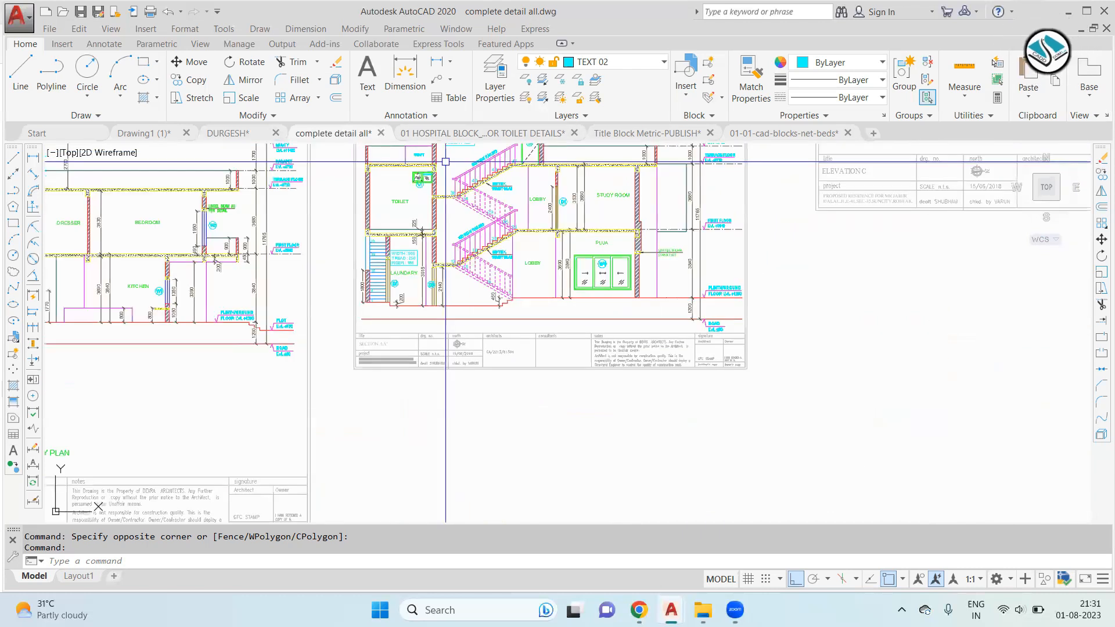
{"action": "middle_click_drag", "start_coordinate": [216, 309], "coordinate": [473, 351]}
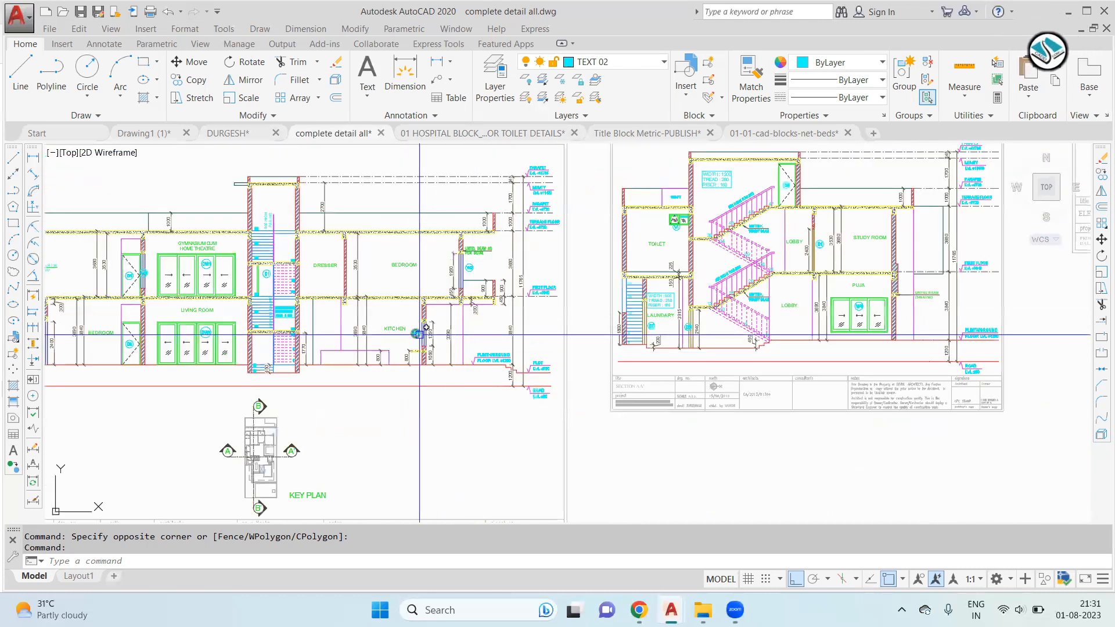
{"action": "scroll", "coordinate": [419, 334], "scroll_direction": "down", "scroll_amount": 5}
{"action": "scroll", "coordinate": [473, 373], "scroll_direction": "up", "scroll_amount": 2}
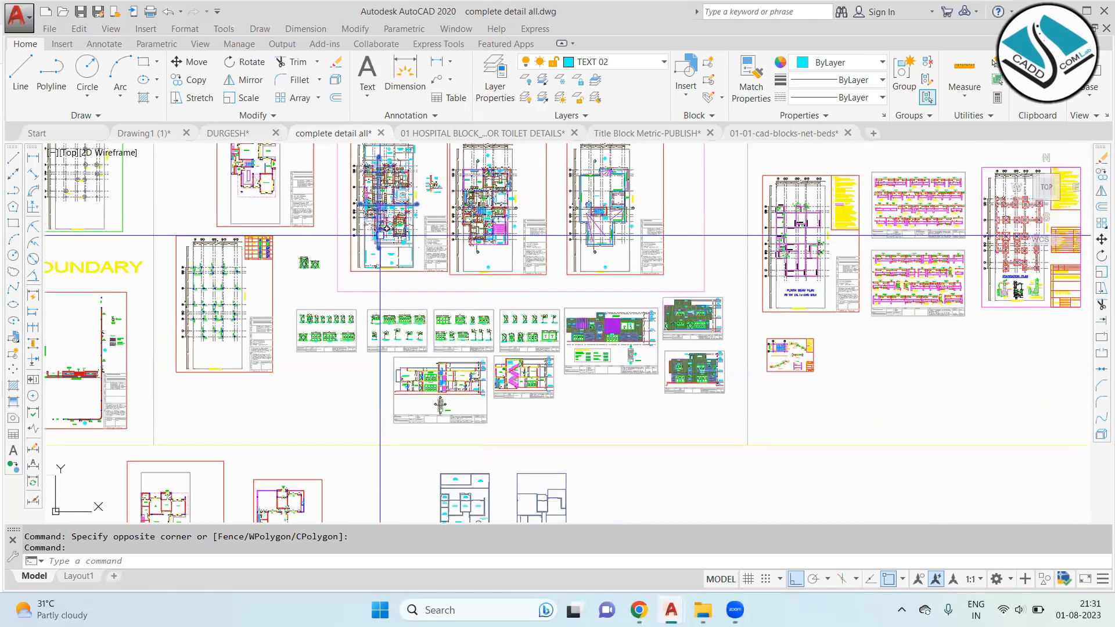
{"action": "scroll", "coordinate": [379, 235], "scroll_direction": "up", "scroll_amount": 5}
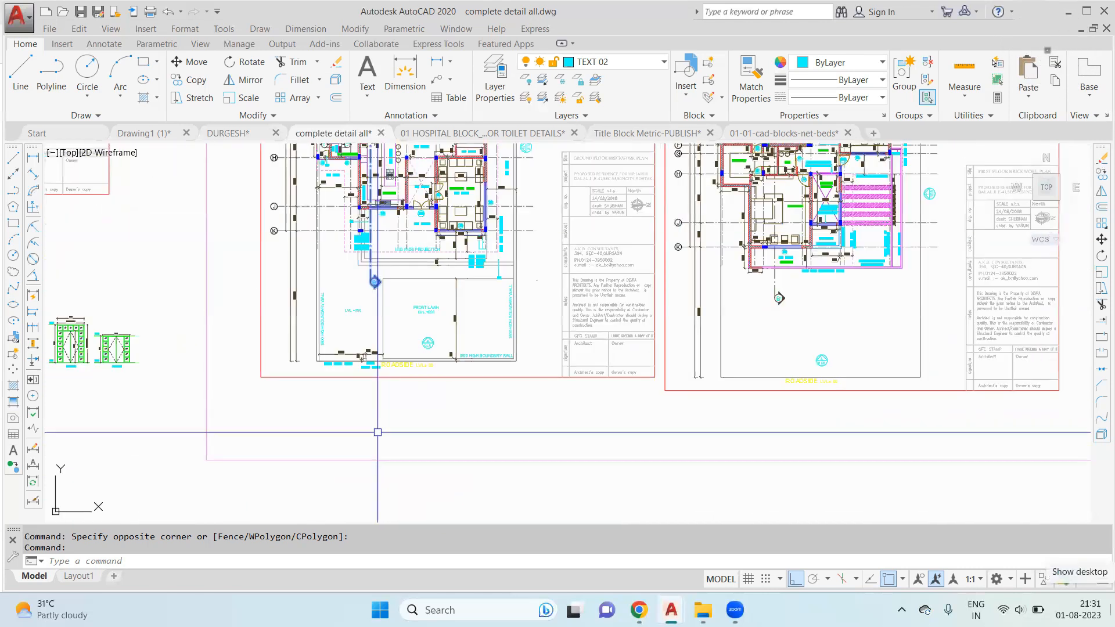
Step: Return to the DURGESH drawing and examine the bedroom, wash room and hall next to the scaled section lines
{"action": "left_click", "coordinate": [1068, 11]}
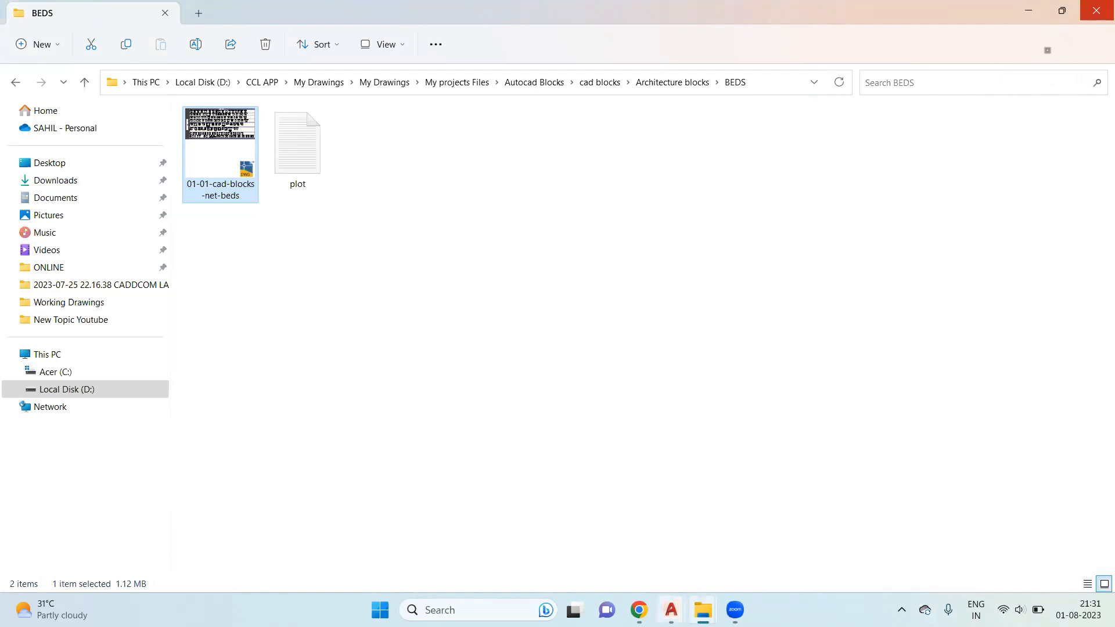
{"action": "mouse_move", "coordinate": [670, 610]}
{"action": "left_click", "coordinate": [528, 542]}
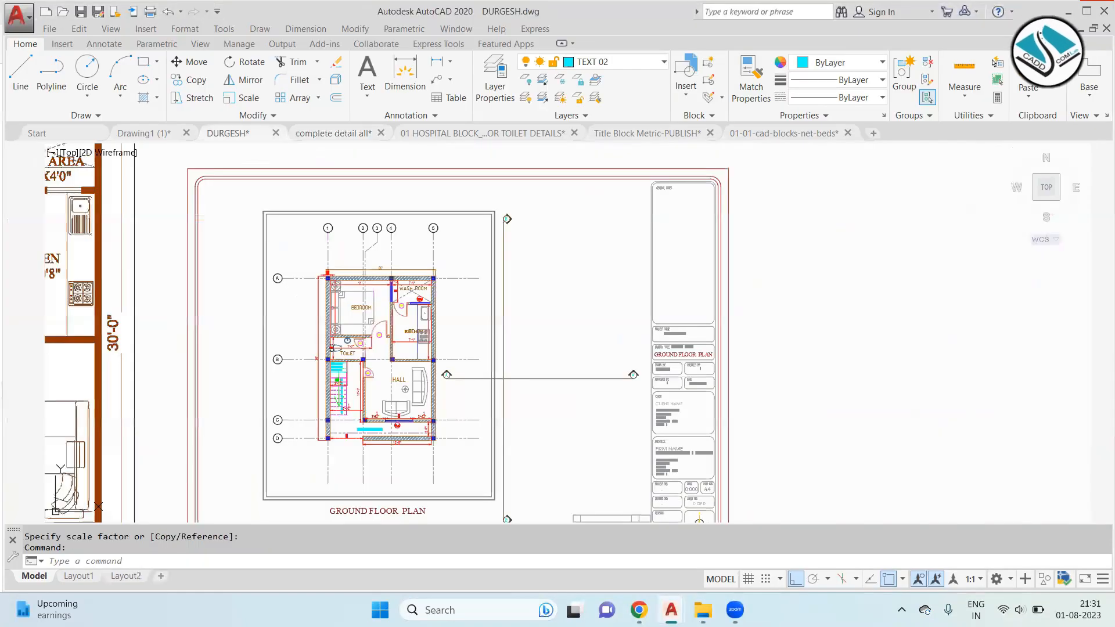
{"action": "scroll", "coordinate": [453, 406], "scroll_direction": "down", "scroll_amount": 4}
{"action": "scroll", "coordinate": [446, 380], "scroll_direction": "up", "scroll_amount": 8}
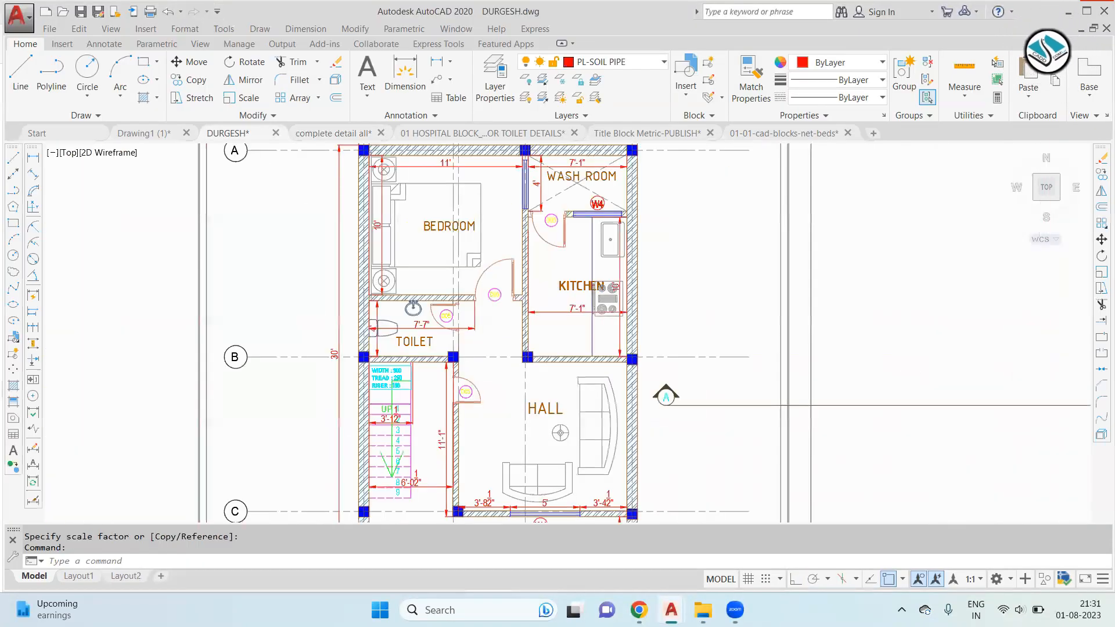
{"action": "scroll", "coordinate": [506, 221], "scroll_direction": "up", "scroll_amount": 4}
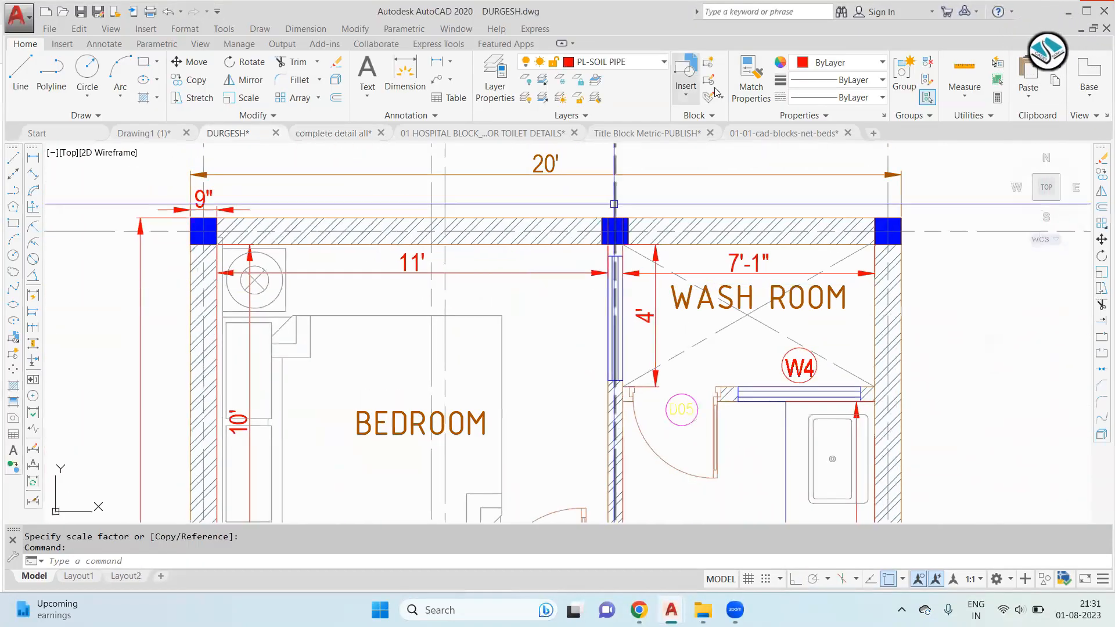
{"action": "left_click_drag", "start_coordinate": [466, 280], "coordinate": [526, 233]}
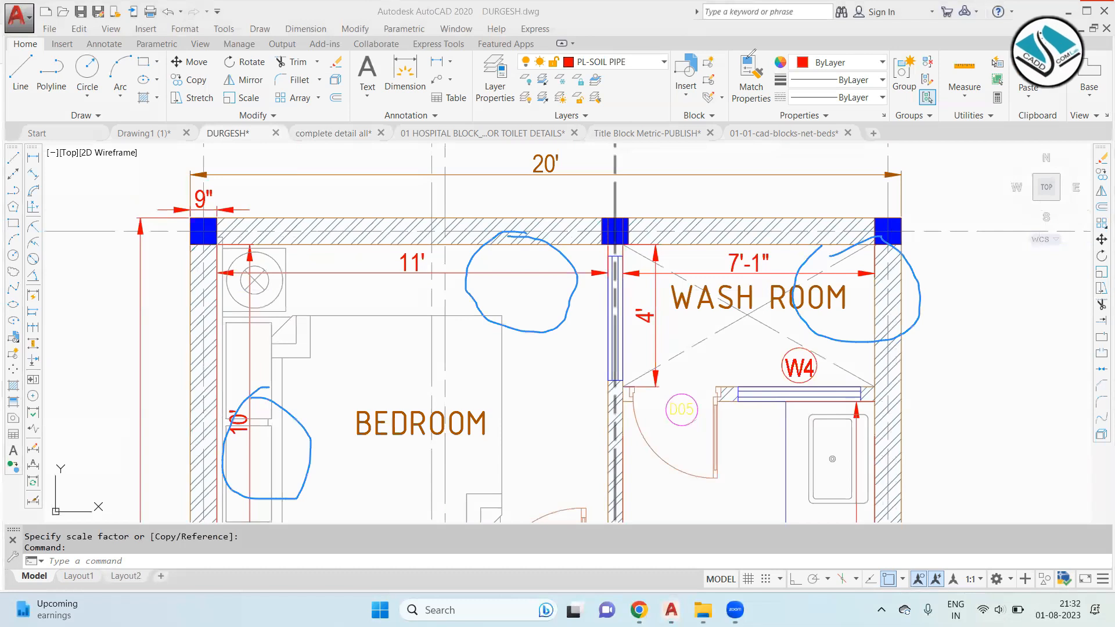
{"action": "scroll", "coordinate": [464, 289], "scroll_direction": "down", "scroll_amount": 4}
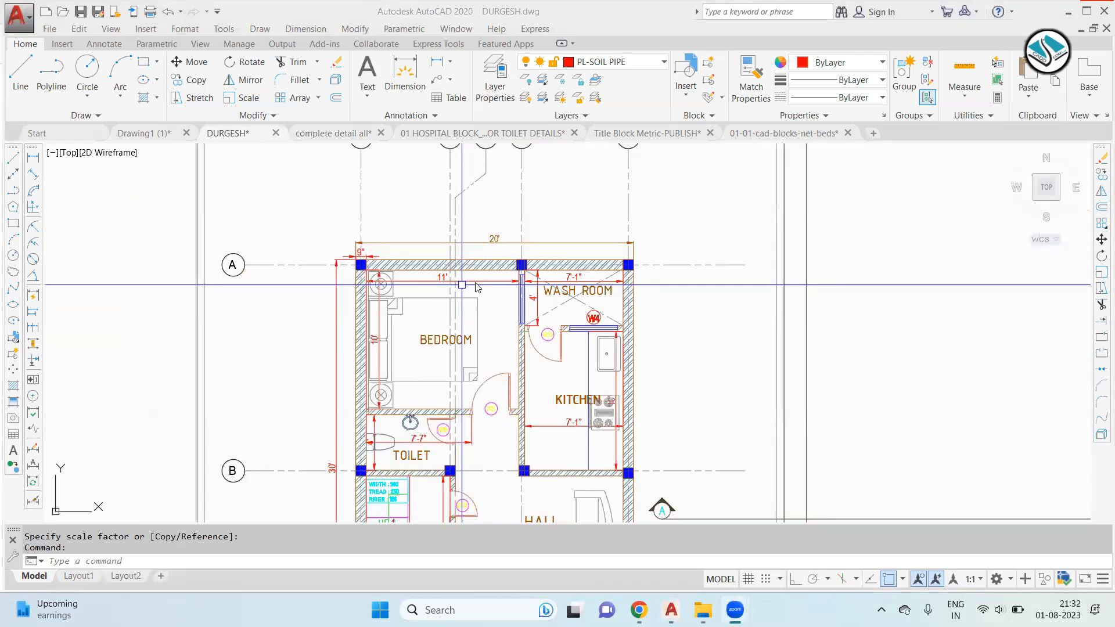
{"action": "scroll", "coordinate": [628, 233], "scroll_direction": "down", "scroll_amount": 2}
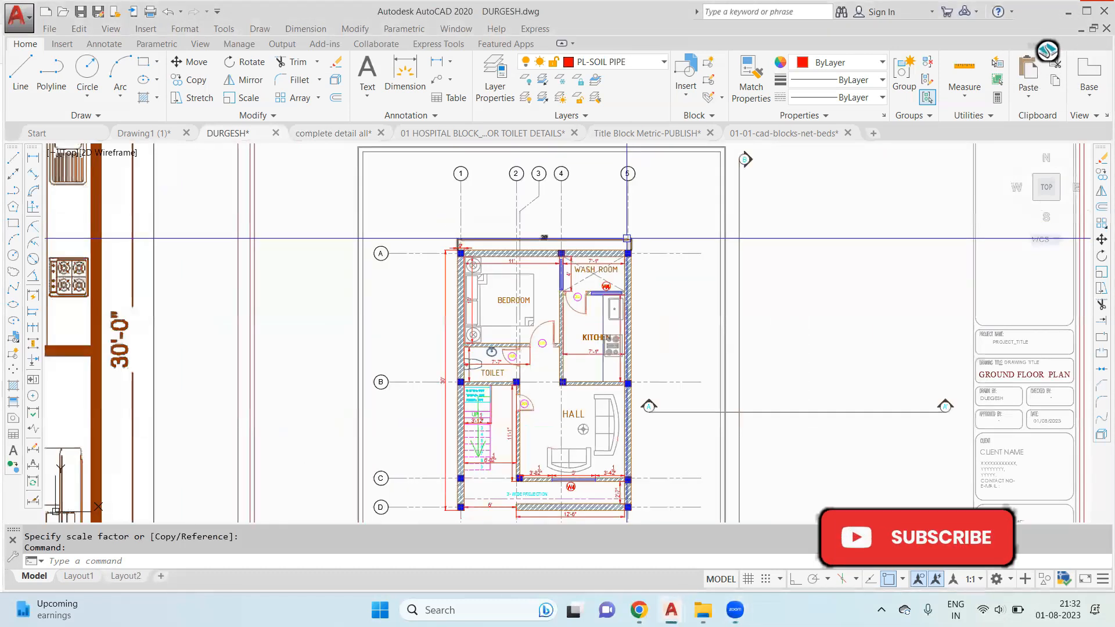
Step: Move the section lines from their crossing point onto the staircase so that they cut through the floor plan
{"action": "left_click", "coordinate": [742, 349]}
{"action": "type", "text": "m"}
{"action": "key", "text": "Return"}
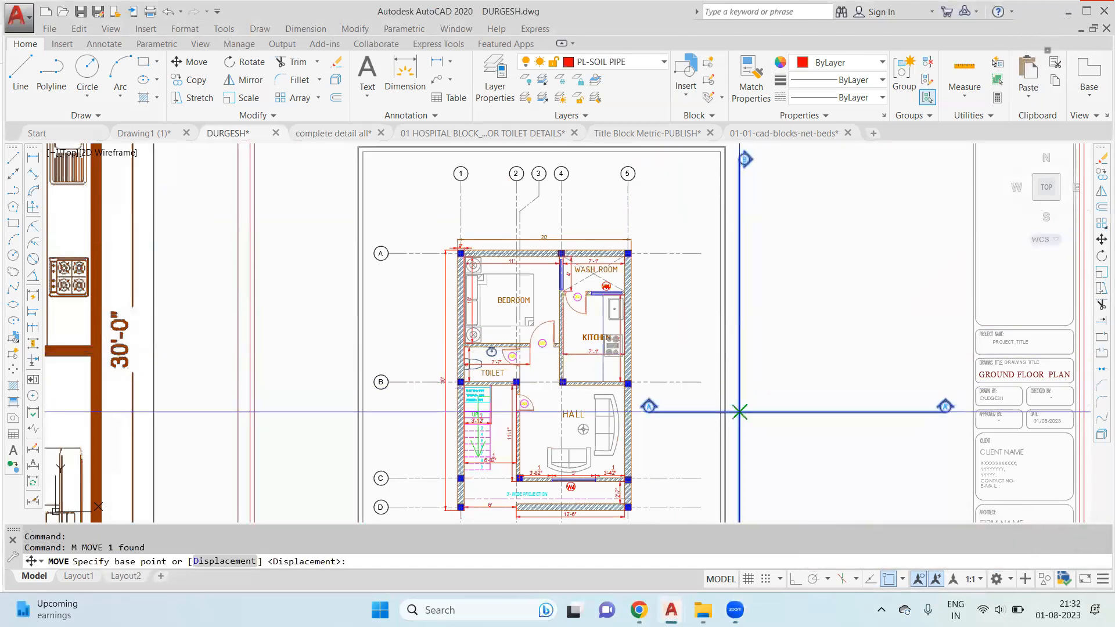
{"action": "left_click", "coordinate": [739, 411]}
{"action": "scroll", "coordinate": [491, 445], "scroll_direction": "up", "scroll_amount": 4}
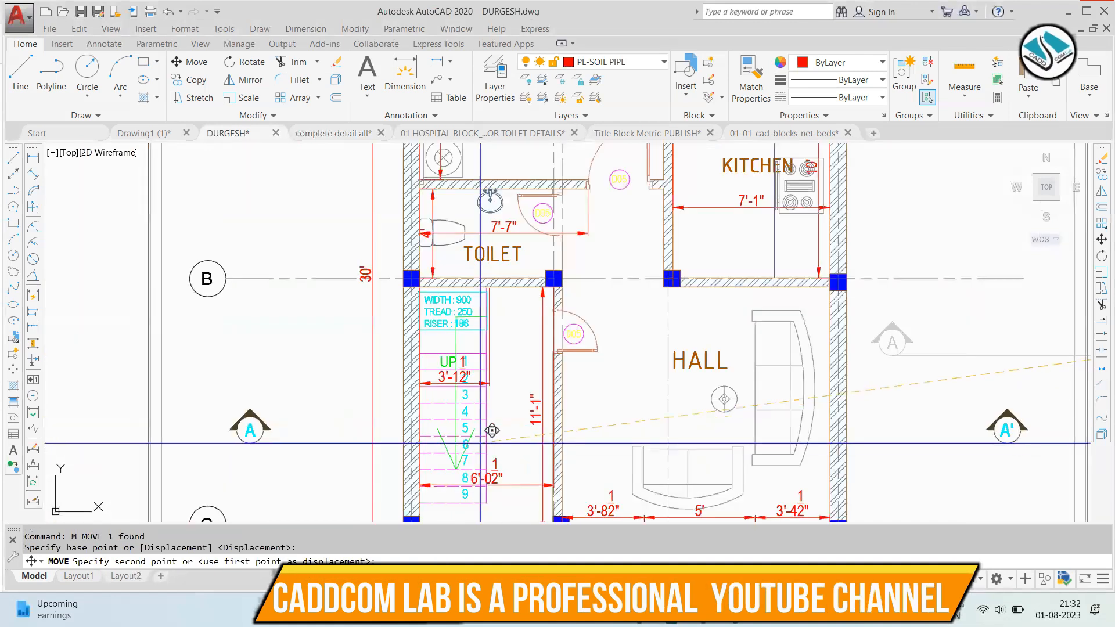
{"action": "left_click", "coordinate": [463, 397]}
Step: Examine how section lines A-A' and B run across the staircase, hall, toilet and bedroom of the ground floor plan
{"action": "scroll", "coordinate": [552, 415], "scroll_direction": "down", "scroll_amount": 4}
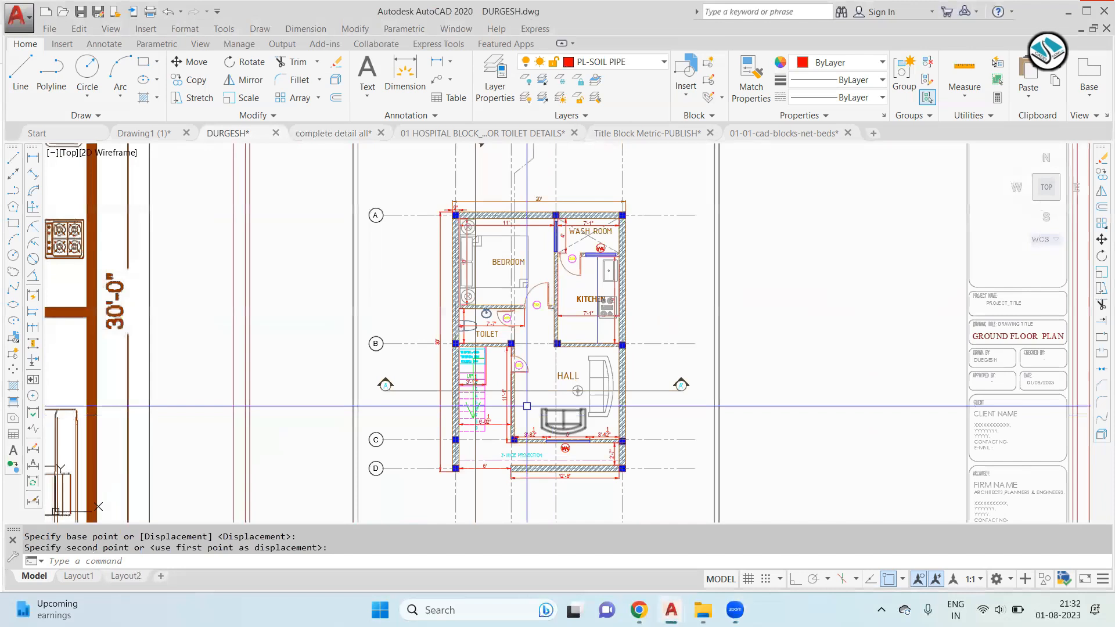
{"action": "scroll", "coordinate": [526, 405], "scroll_direction": "up", "scroll_amount": 2}
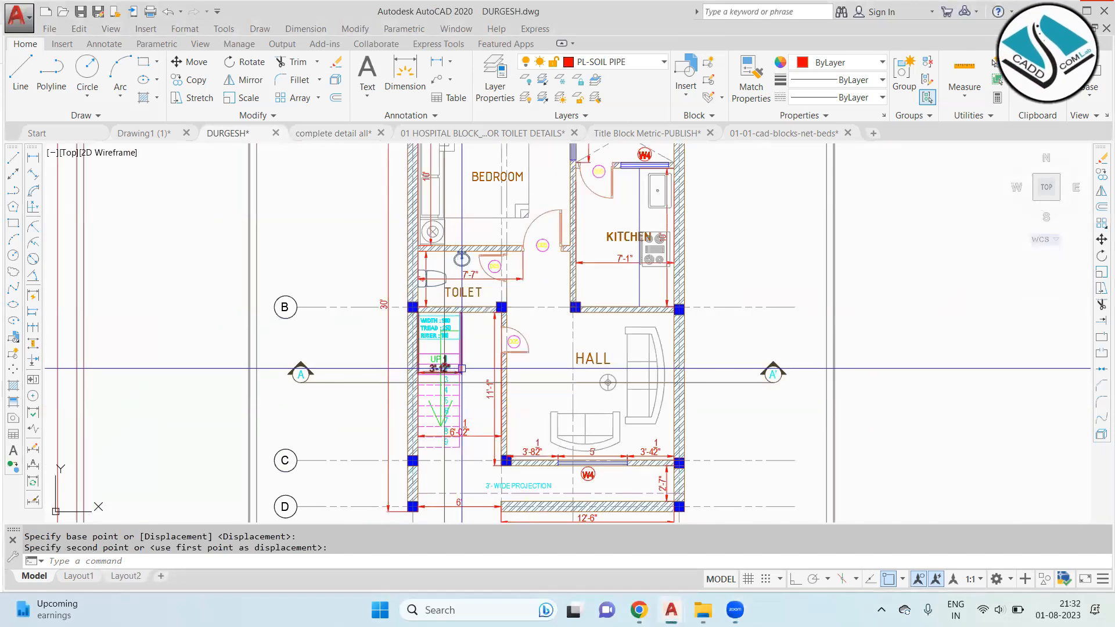
{"action": "scroll", "coordinate": [473, 378], "scroll_direction": "down", "scroll_amount": 4}
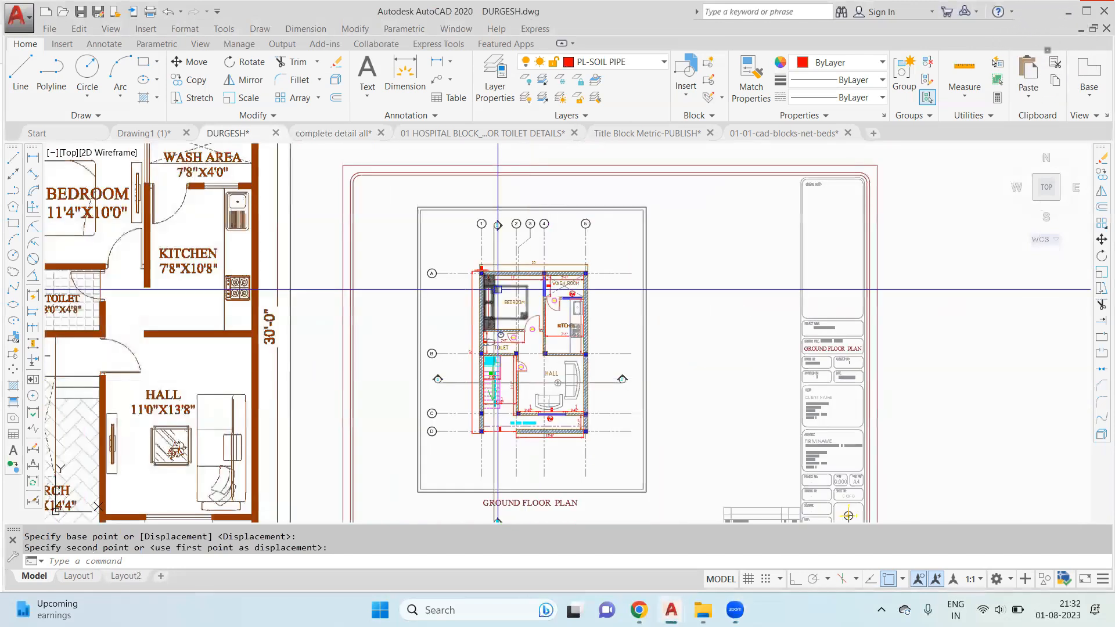
{"action": "scroll", "coordinate": [491, 426], "scroll_direction": "up", "scroll_amount": 4}
{"action": "scroll", "coordinate": [500, 299], "scroll_direction": "down", "scroll_amount": 1}
{"action": "middle_click_drag", "start_coordinate": [502, 298], "coordinate": [513, 187]}
{"action": "scroll", "coordinate": [508, 206], "scroll_direction": "up", "scroll_amount": 2}
{"action": "scroll", "coordinate": [509, 206], "scroll_direction": "down", "scroll_amount": 2}
{"action": "middle_click_drag", "start_coordinate": [511, 245], "coordinate": [508, 269]}
{"action": "scroll", "coordinate": [507, 329], "scroll_direction": "up", "scroll_amount": 2}
{"action": "middle_click_drag", "start_coordinate": [521, 318], "coordinate": [522, 388]}
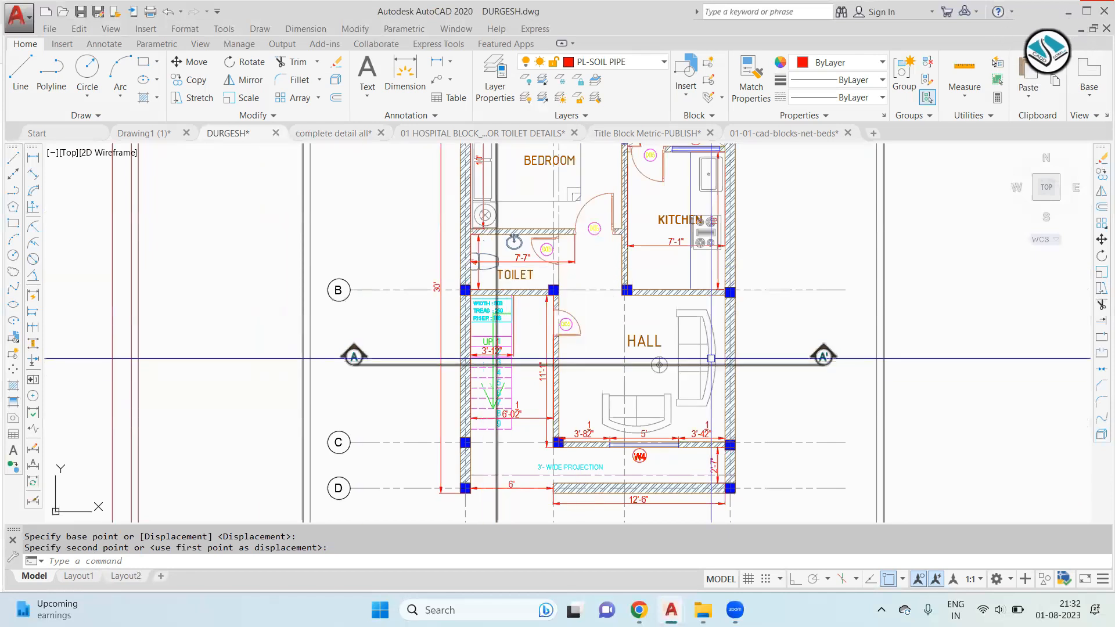
{"action": "key", "text": "space"}
{"action": "key", "text": "Escape"}
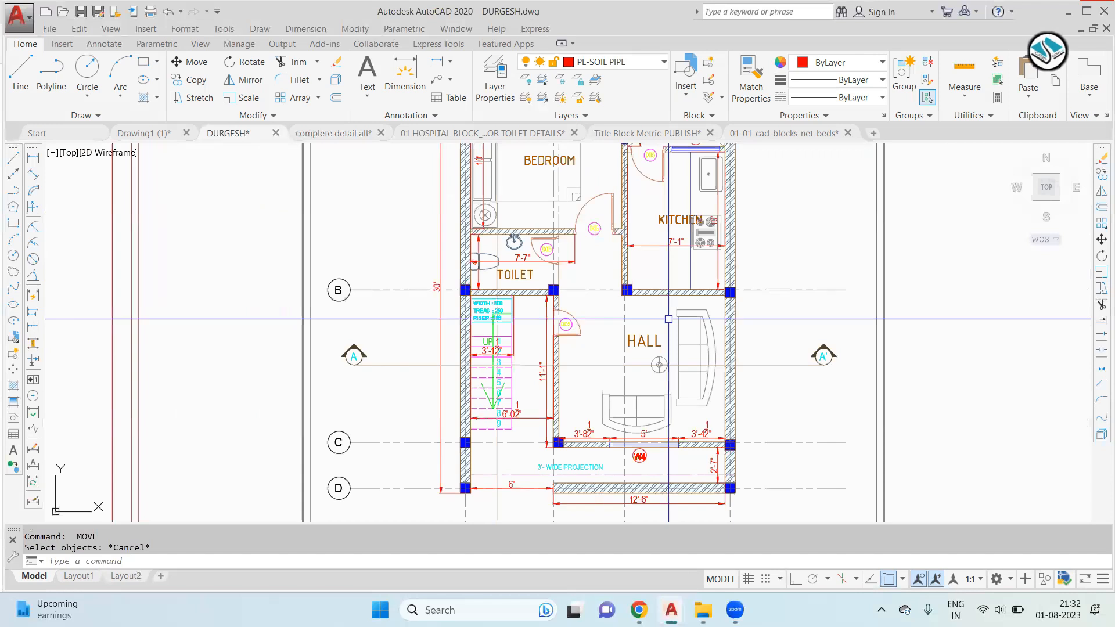
{"action": "scroll", "coordinate": [533, 276], "scroll_direction": "down", "scroll_amount": 3}
{"action": "scroll", "coordinate": [533, 277], "scroll_direction": "up", "scroll_amount": 6}
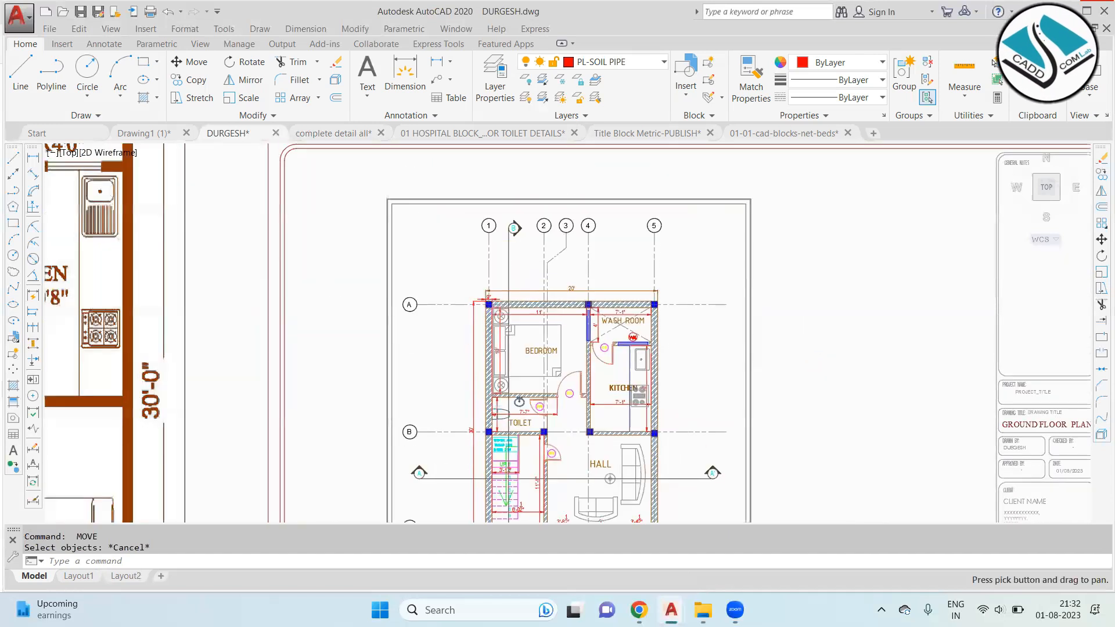
Step: Match the vertical counter line in the kitchen to the properties of horizontal grid line B
{"action": "scroll", "coordinate": [515, 357], "scroll_direction": "down", "scroll_amount": 3}
{"action": "scroll", "coordinate": [514, 357], "scroll_direction": "up", "scroll_amount": 2}
{"action": "middle_click_drag", "start_coordinate": [574, 222], "coordinate": [445, 347]}
{"action": "scroll", "coordinate": [448, 341], "scroll_direction": "up", "scroll_amount": 4}
{"action": "scroll", "coordinate": [458, 330], "scroll_direction": "down", "scroll_amount": 2}
{"action": "scroll", "coordinate": [561, 249], "scroll_direction": "down", "scroll_amount": 2}
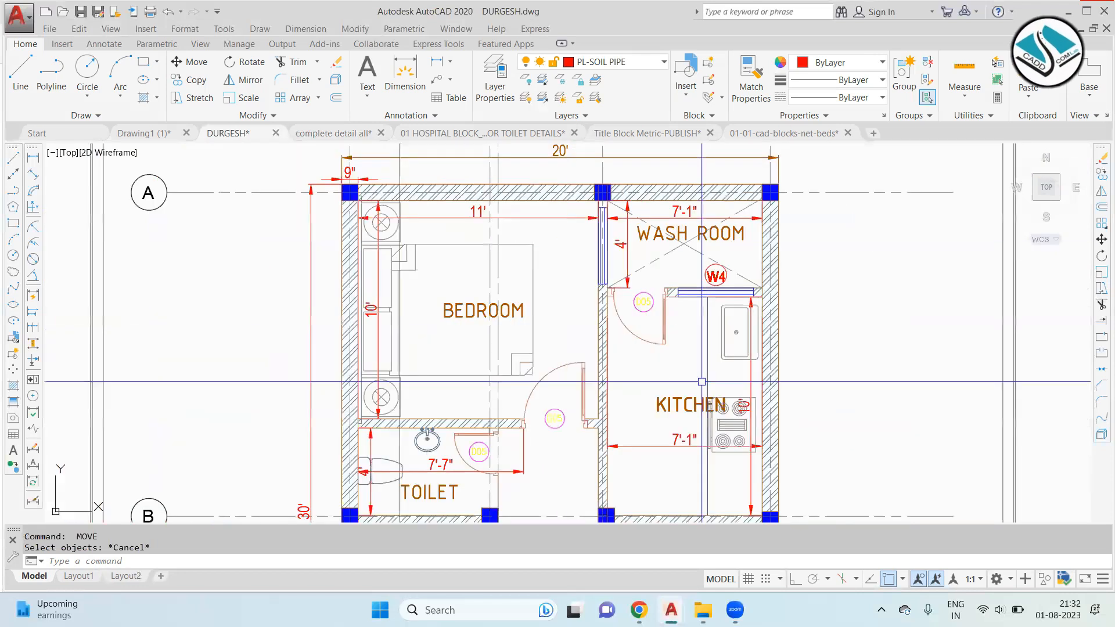
{"action": "middle_click_drag", "start_coordinate": [560, 249], "coordinate": [554, 148]}
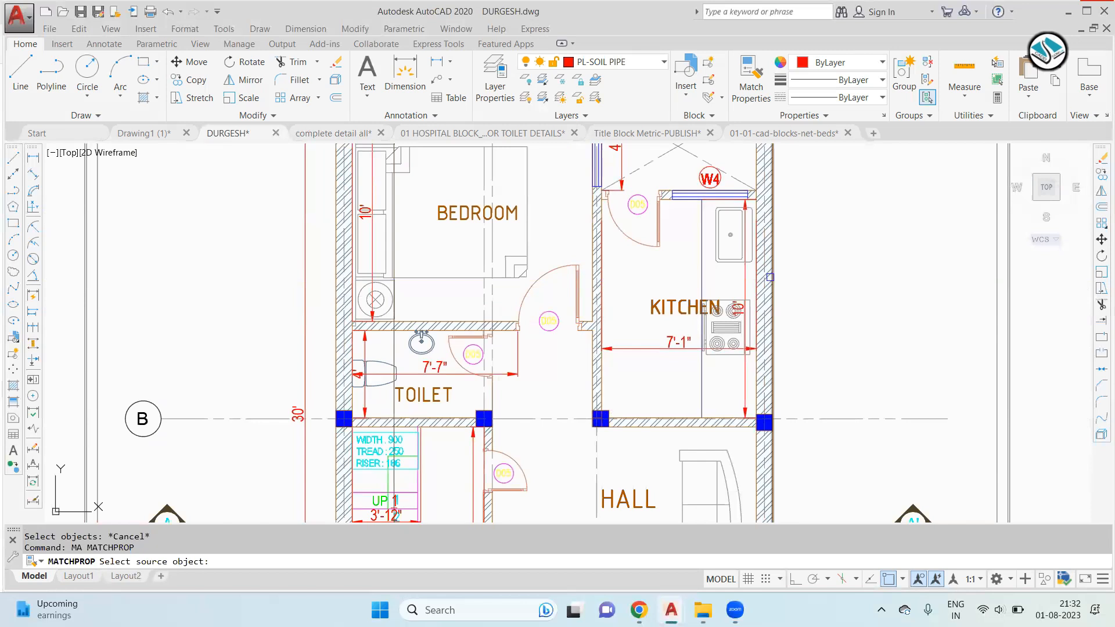
{"action": "left_click", "coordinate": [822, 419]}
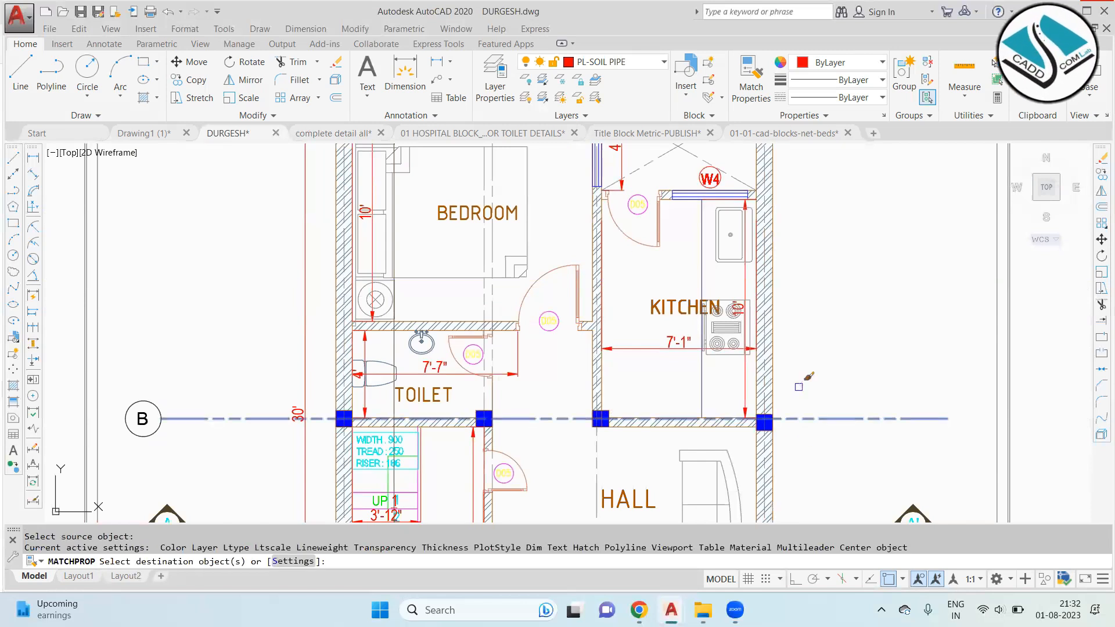
{"action": "key", "text": "Escape"}
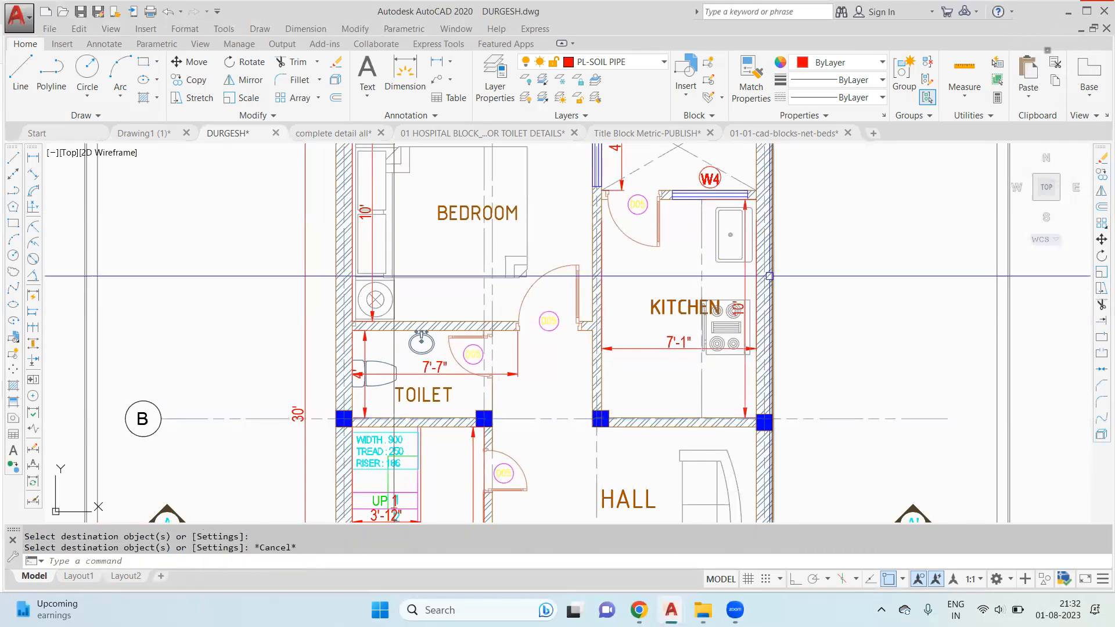
Step: Try to match the section line block through the staircase and hall to the properties of horizontal grid line B
{"action": "scroll", "coordinate": [707, 259], "scroll_direction": "down", "scroll_amount": 5}
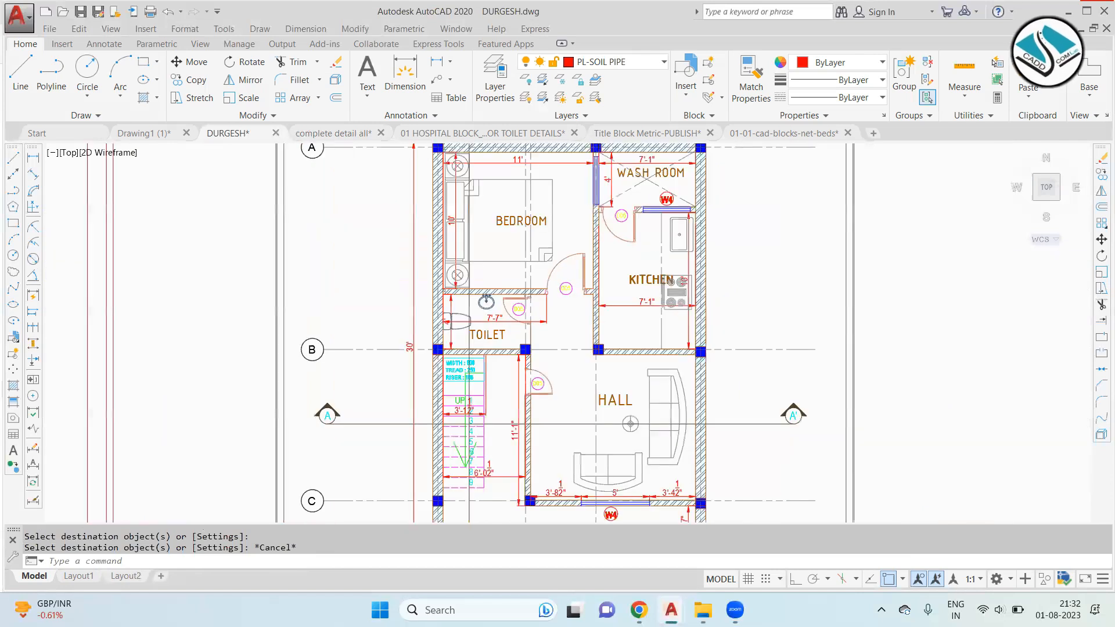
{"action": "scroll", "coordinate": [585, 257], "scroll_direction": "up", "scroll_amount": 5}
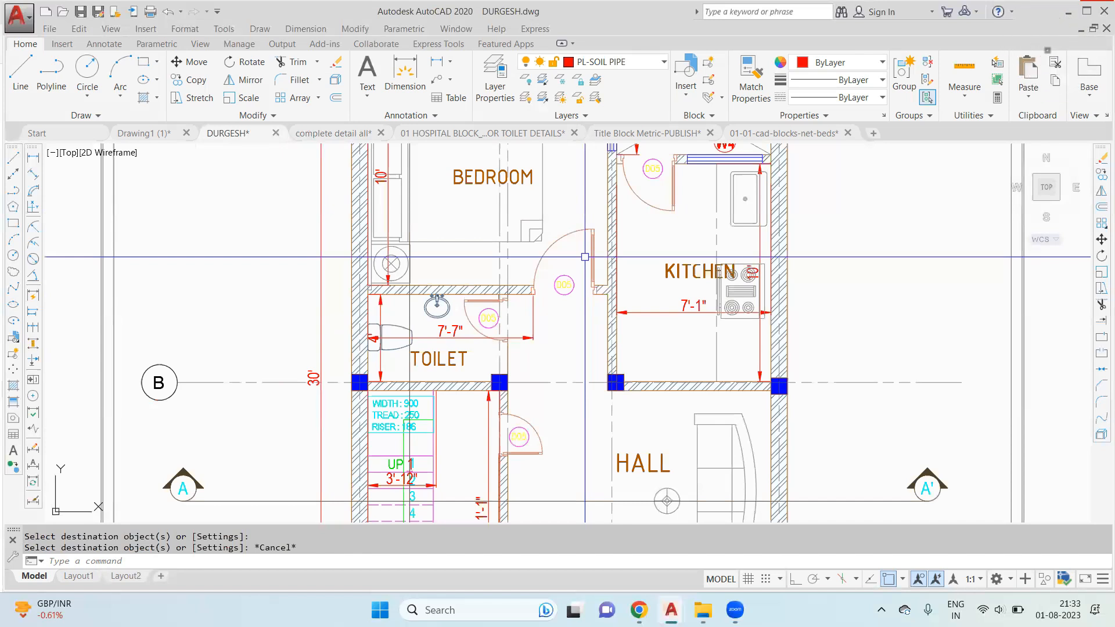
{"action": "scroll", "coordinate": [586, 256], "scroll_direction": "down", "scroll_amount": 2}
{"action": "middle_click_drag", "start_coordinate": [763, 405], "coordinate": [728, 364]}
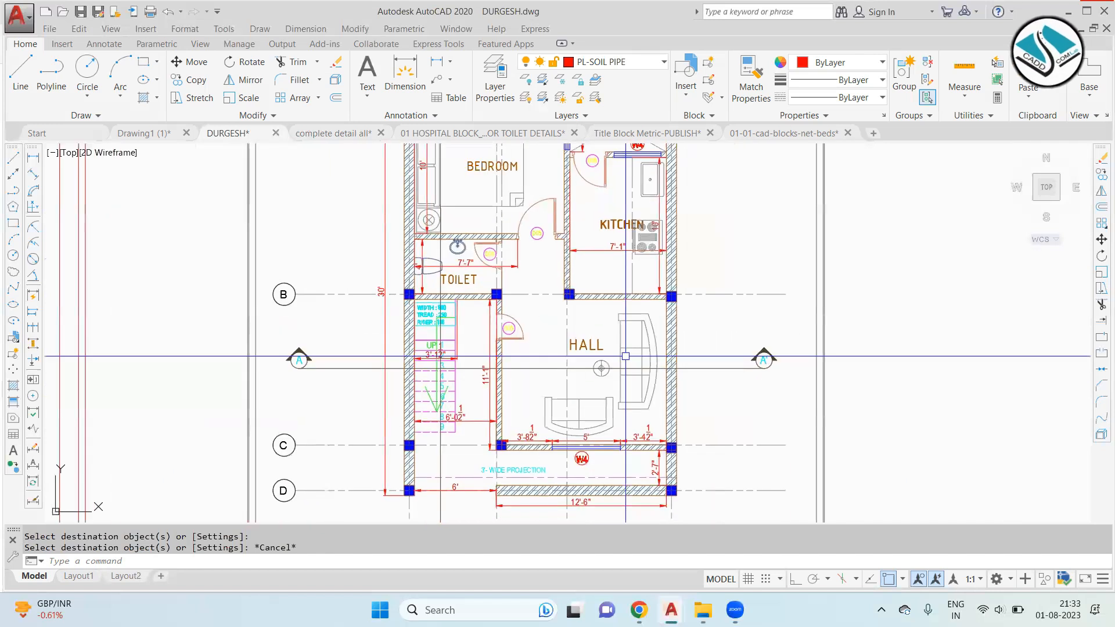
{"action": "left_click", "coordinate": [725, 367]}
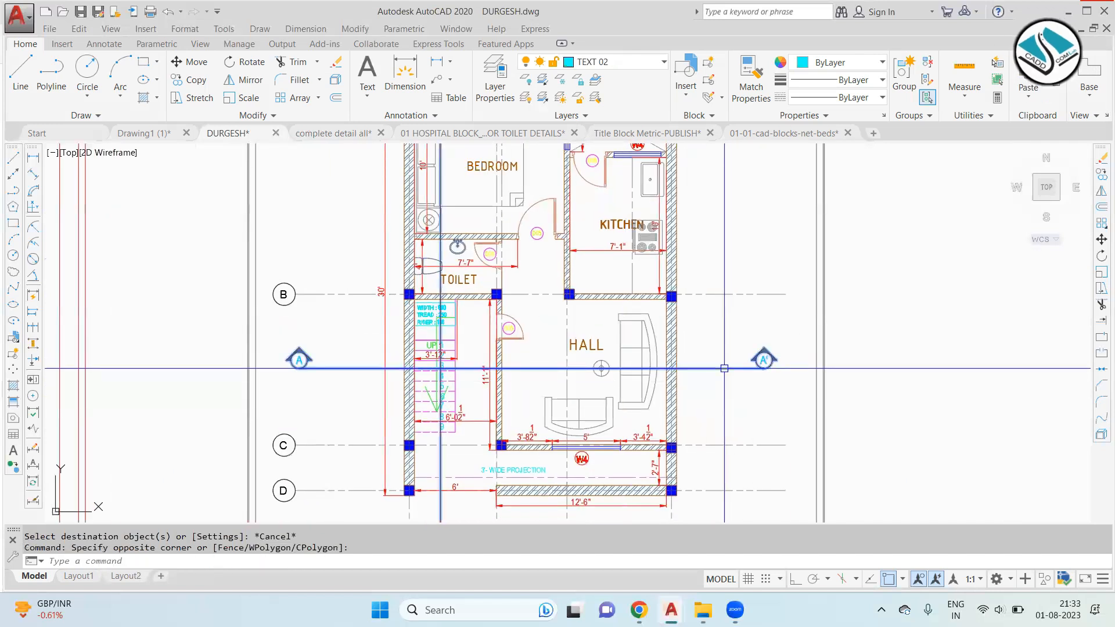
{"action": "key", "text": "Escape"}
{"action": "type", "text": "M"}
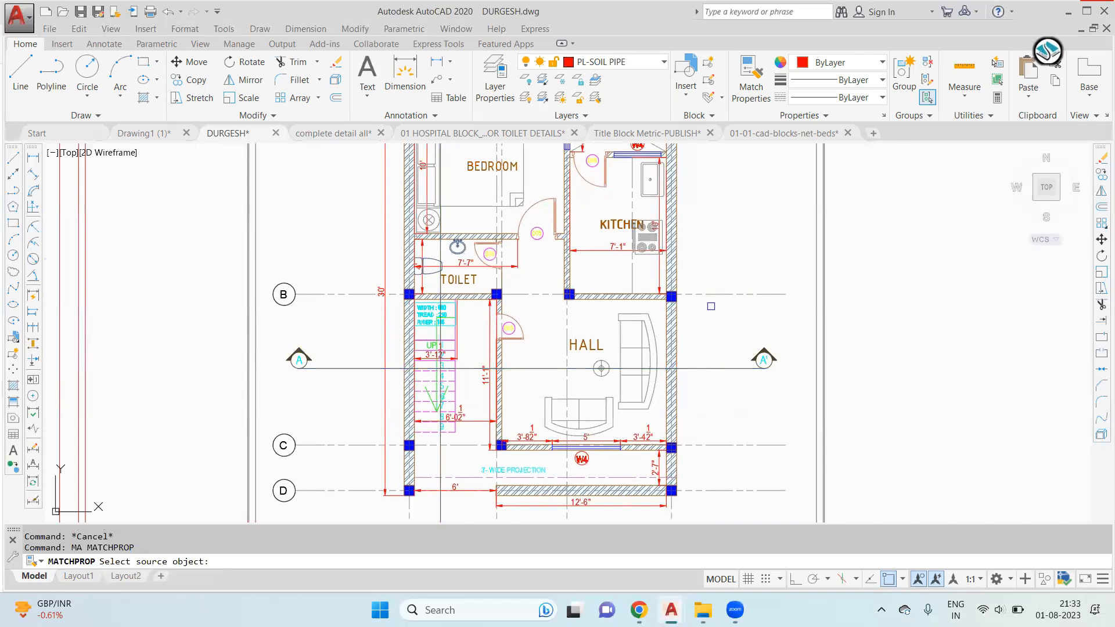
{"action": "left_click", "coordinate": [707, 294]}
{"action": "left_click", "coordinate": [733, 368]}
{"action": "key", "text": "Escape"}
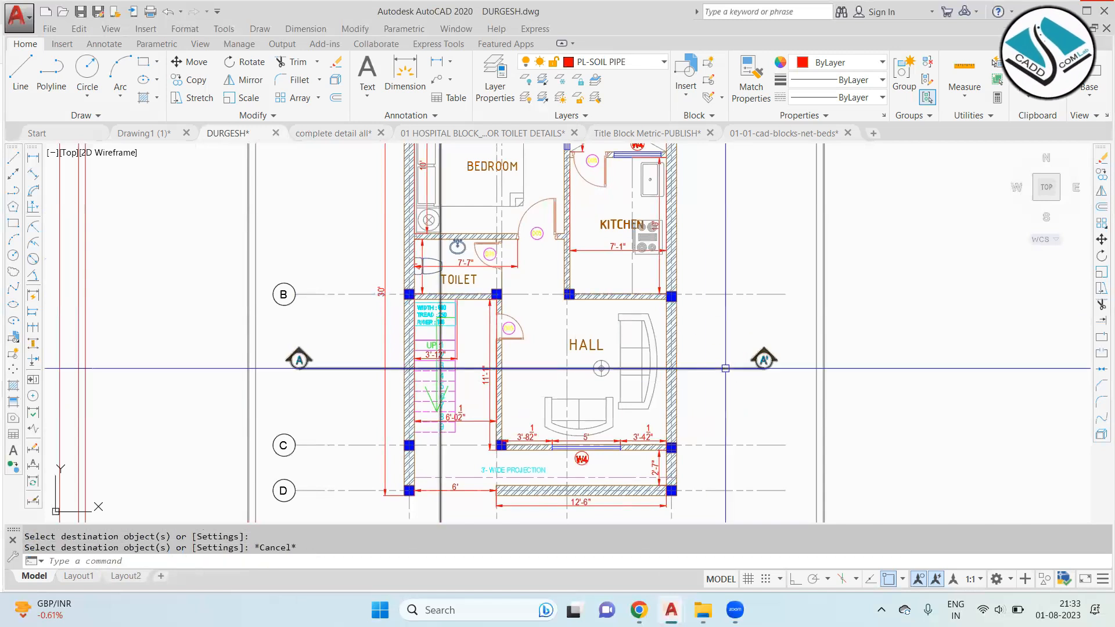
Step: Inspect the linetype options and the object properties of the section line block
{"action": "left_click", "coordinate": [842, 96]}
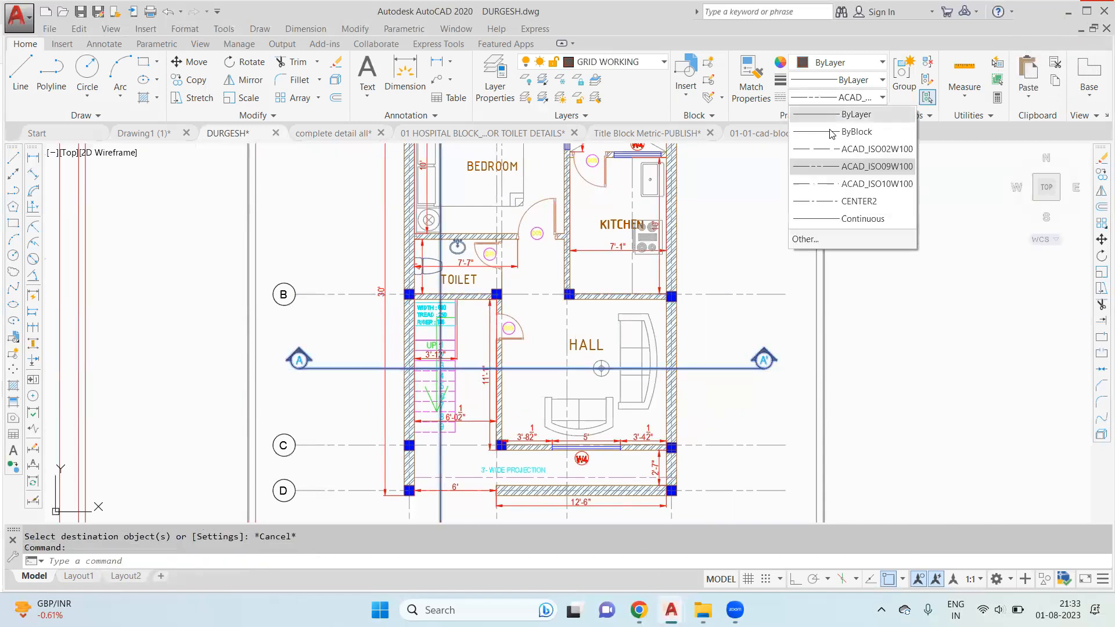
{"action": "key", "text": "Escape"}
{"action": "key", "text": "Escape"}
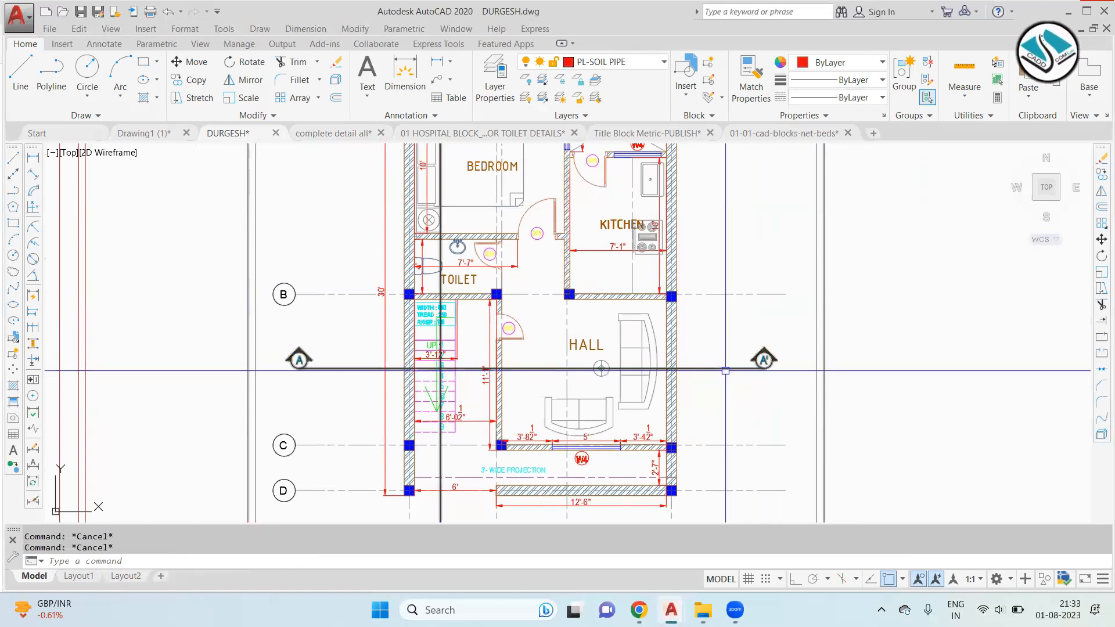
{"action": "type", "text": "CH"}
{"action": "key", "text": "Return"}
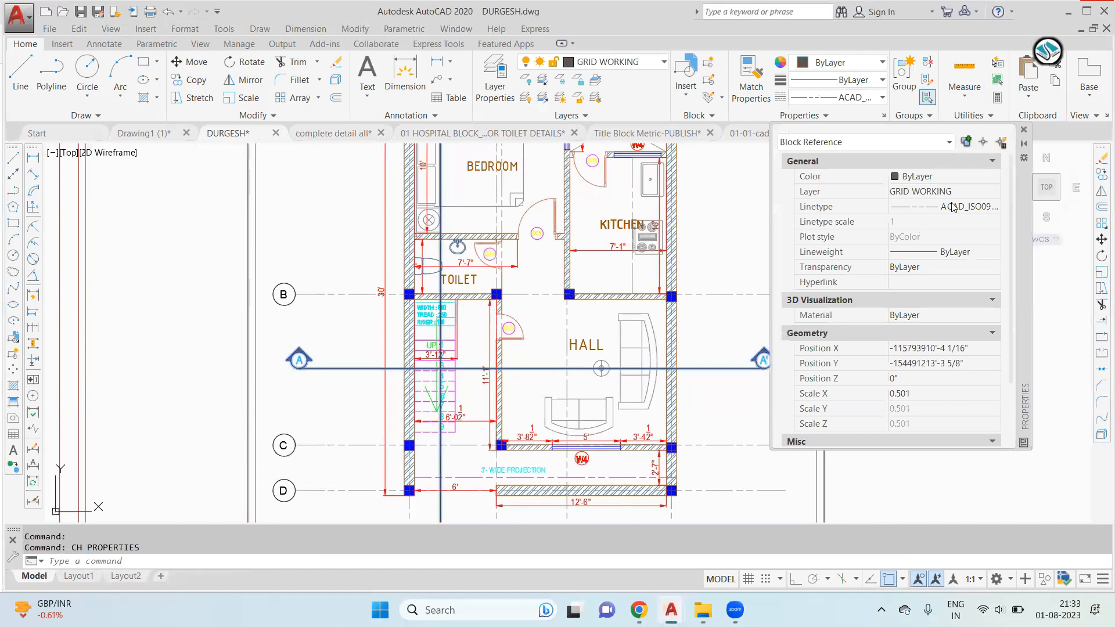
{"action": "left_click", "coordinate": [1025, 131]}
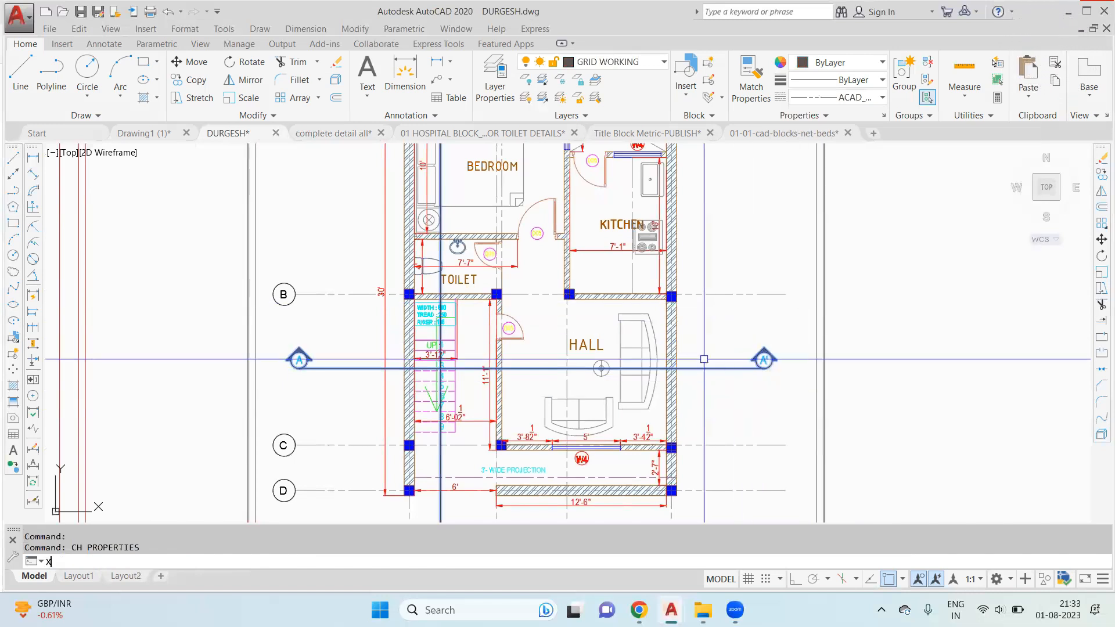
Step: Explode the section line block and match its horizontal and vertical cutting lines to the properties of grid line B
{"action": "type", "text": "x"}
{"action": "key", "text": "Return"}
{"action": "type", "text": "ma"}
{"action": "key", "text": "Return"}
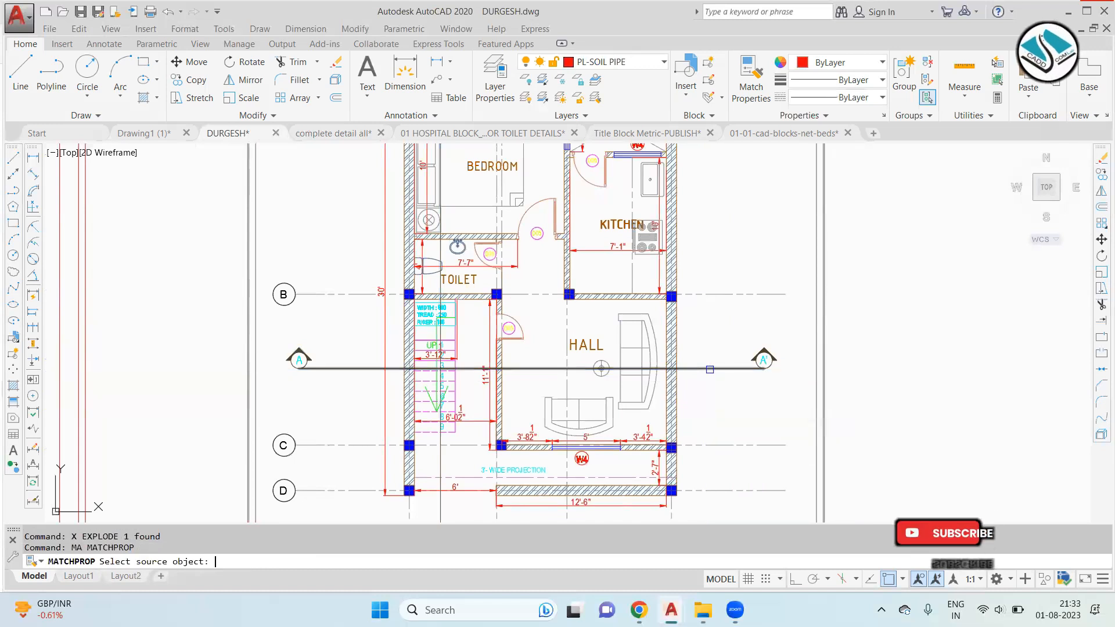
{"action": "left_click", "coordinate": [726, 294]}
{"action": "left_click", "coordinate": [727, 370]}
{"action": "left_click", "coordinate": [727, 369]}
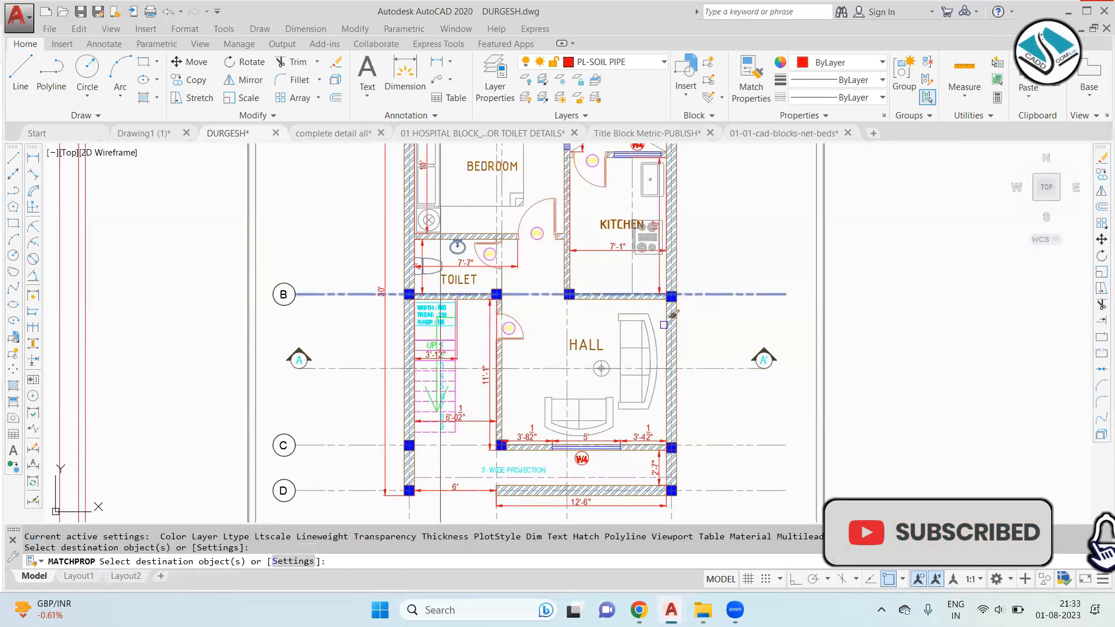
{"action": "scroll", "coordinate": [444, 254], "scroll_direction": "down", "scroll_amount": 4}
{"action": "scroll", "coordinate": [456, 250], "scroll_direction": "up", "scroll_amount": 3}
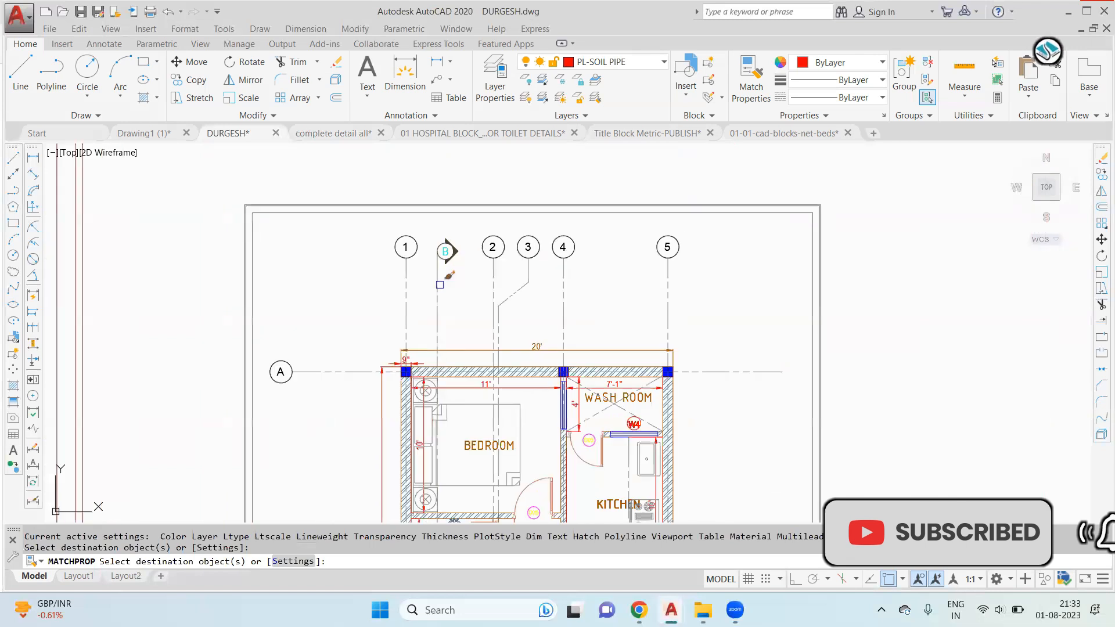
{"action": "key", "text": "Escape"}
Step: Set the colour of the vertical section line B to 205,105,40
{"action": "left_click", "coordinate": [435, 299]}
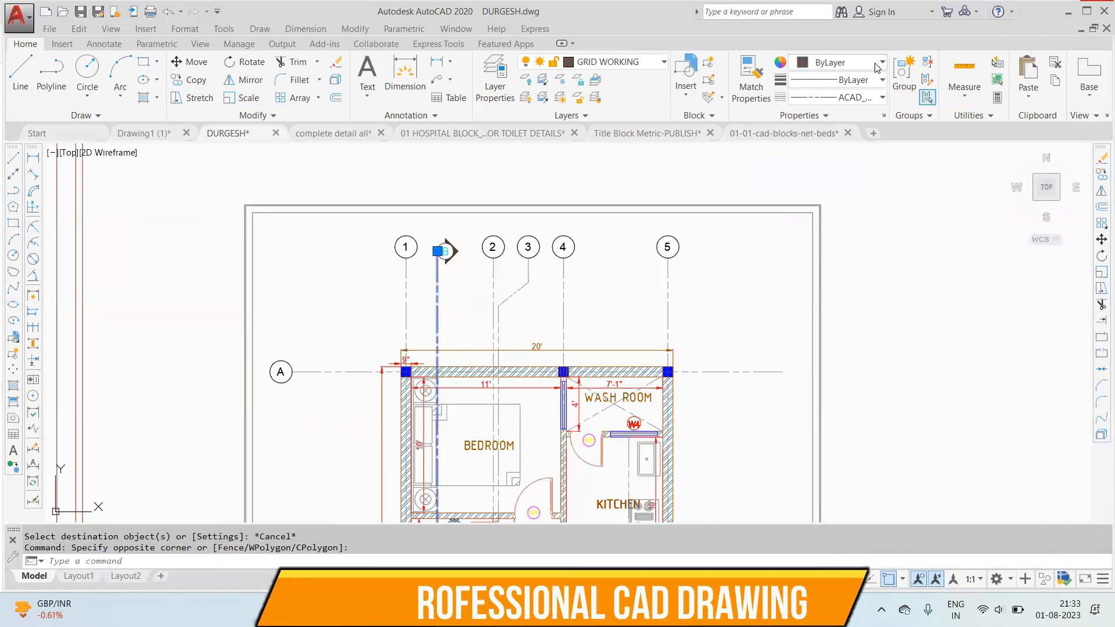
{"action": "left_click", "coordinate": [877, 65]}
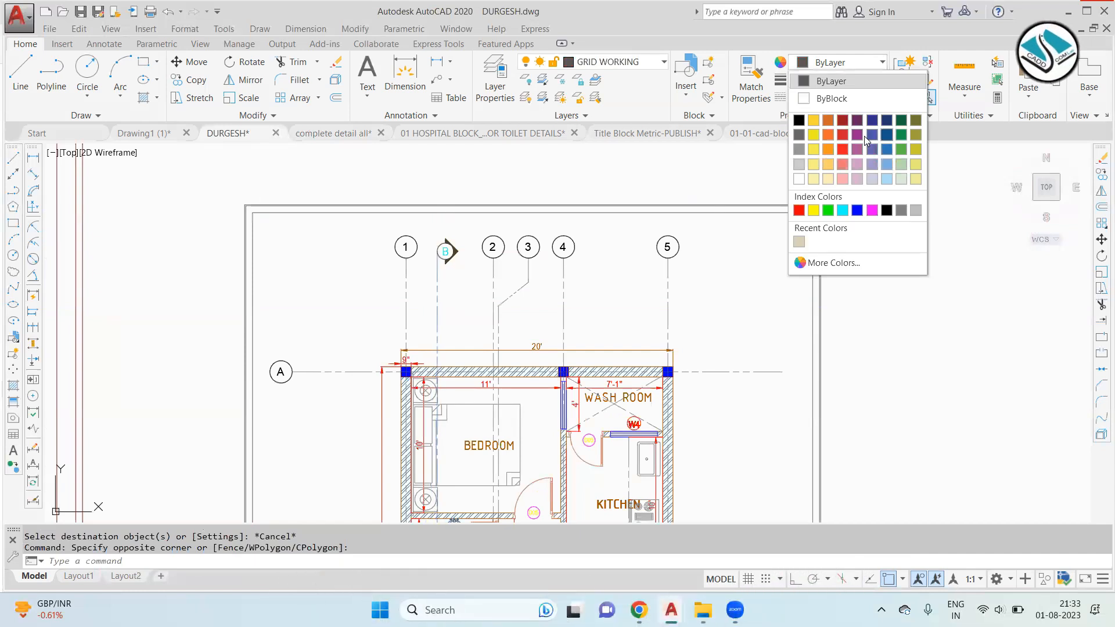
{"action": "left_click", "coordinate": [828, 120]}
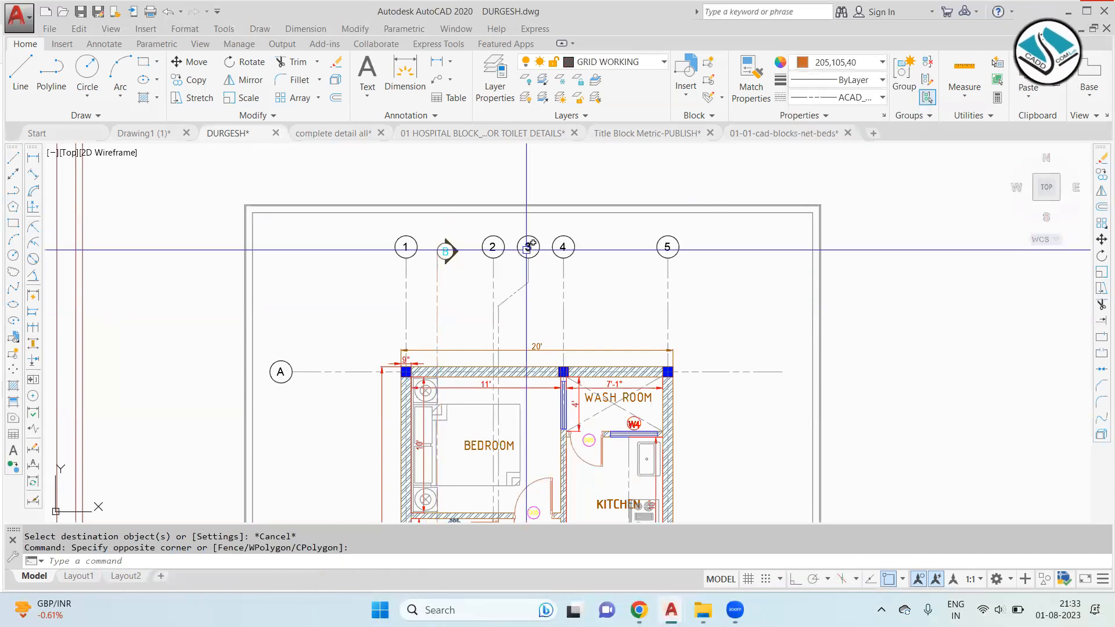
{"action": "key", "text": "Escape"}
Step: Match the horizontal section line A-A' through the hall to the properties of the orange vertical section line
{"action": "scroll", "coordinate": [528, 249], "scroll_direction": "down", "scroll_amount": 2}
{"action": "scroll", "coordinate": [544, 330], "scroll_direction": "up", "scroll_amount": 1}
{"action": "key", "text": "Escape"}
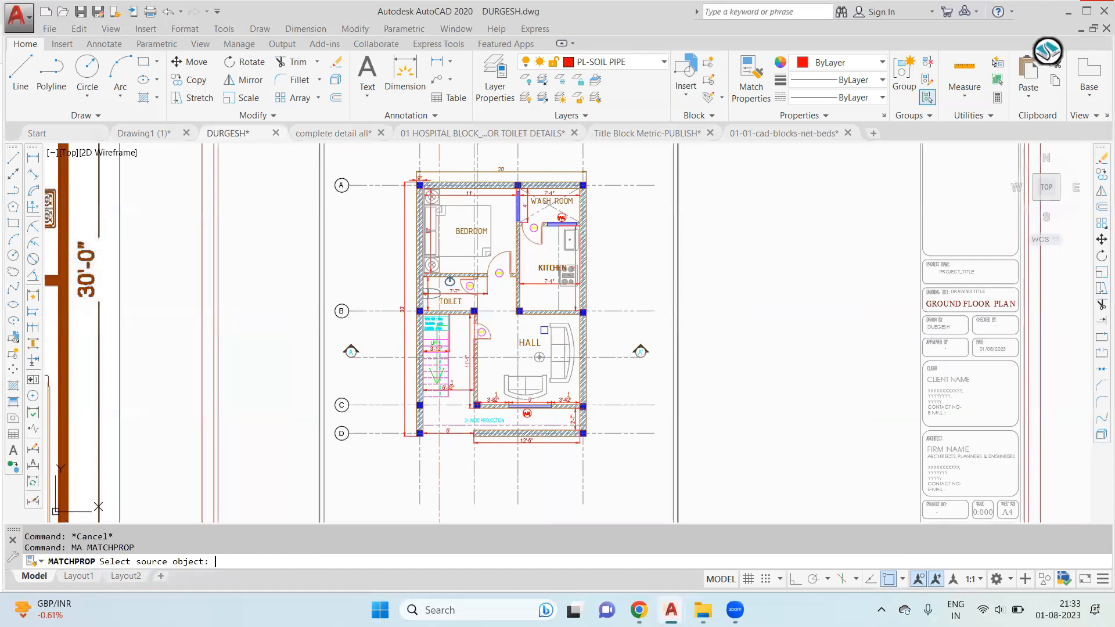
{"action": "left_click", "coordinate": [439, 413]}
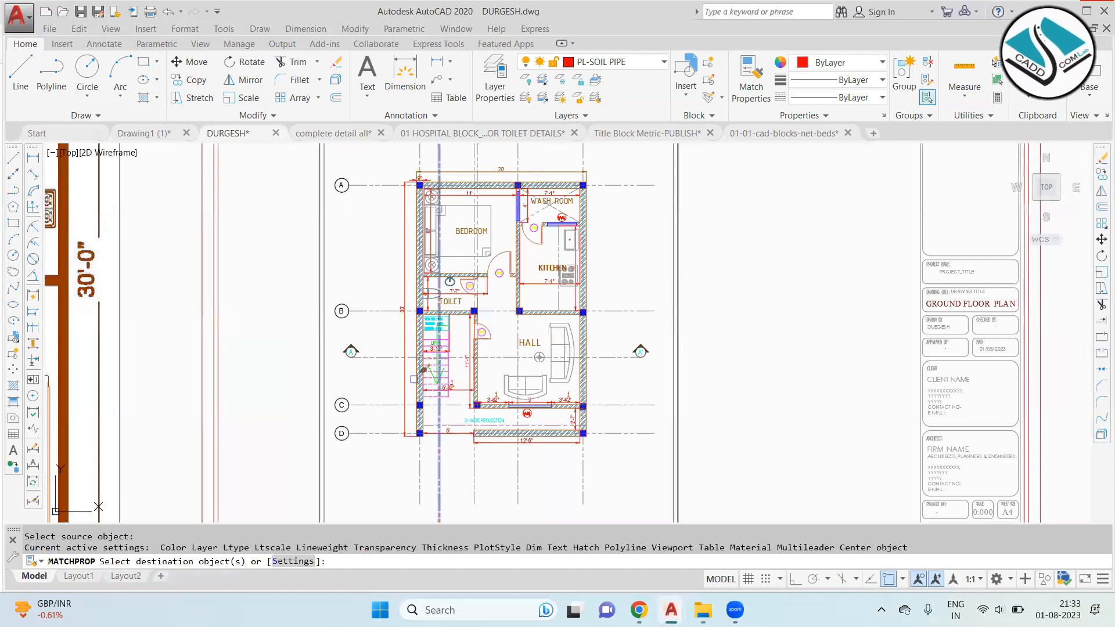
{"action": "key", "text": "Escape"}
{"action": "scroll", "coordinate": [389, 347], "scroll_direction": "up", "scroll_amount": 5}
{"action": "scroll", "coordinate": [414, 348], "scroll_direction": "down", "scroll_amount": 4}
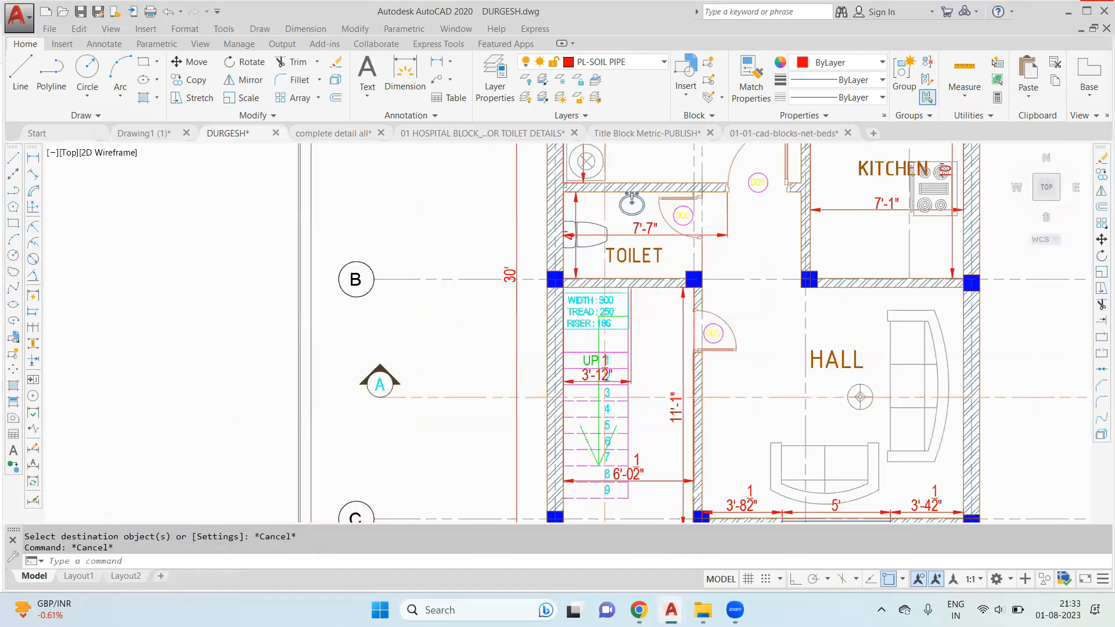
{"action": "scroll", "coordinate": [731, 377], "scroll_direction": "up", "scroll_amount": 4}
{"action": "scroll", "coordinate": [731, 377], "scroll_direction": "down", "scroll_amount": 4}
{"action": "mouse_move", "coordinate": [547, 247]}
{"action": "middle_mouse_down"}
{"action": "mouse_move", "coordinate": [568, 249]}
{"action": "mouse_move", "coordinate": [542, 304]}
{"action": "middle_mouse_up"}
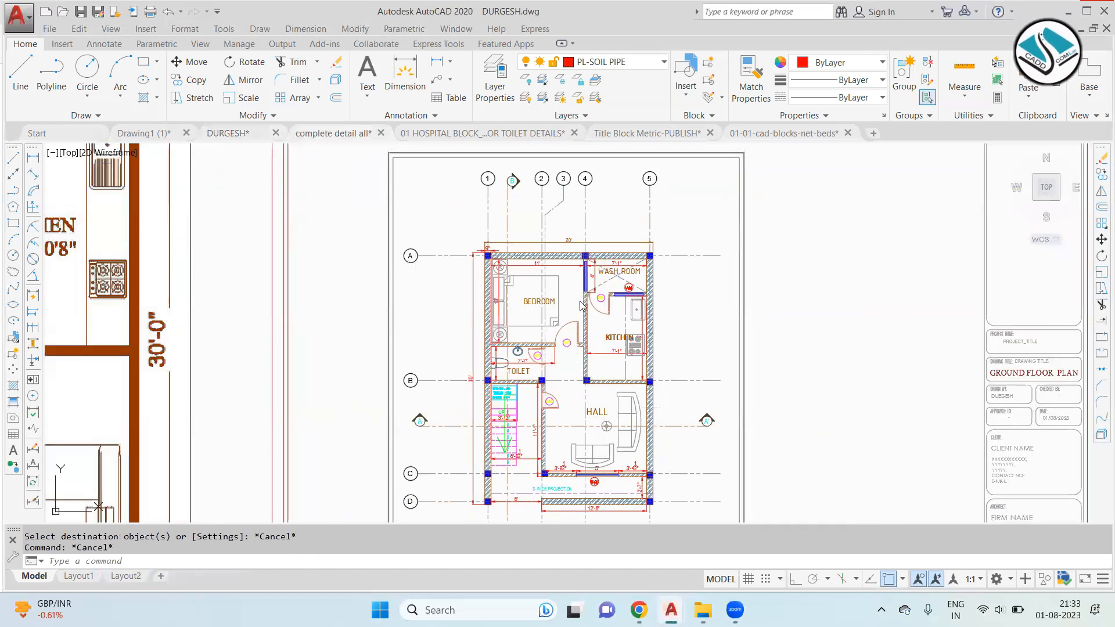
Step: Switch to the complete detail all drawing and examine the section markers and layout of its residence floor plan
{"action": "key", "text": "ctrl+Tab"}
{"action": "scroll", "coordinate": [432, 251], "scroll_direction": "down", "scroll_amount": 3}
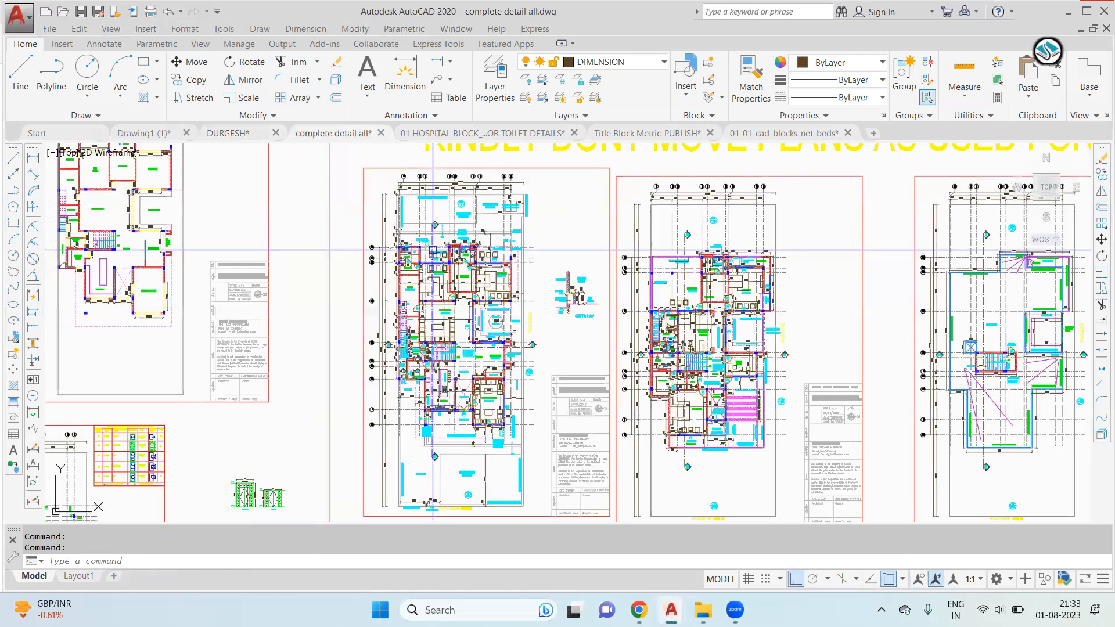
{"action": "scroll", "coordinate": [432, 251], "scroll_direction": "up", "scroll_amount": 5}
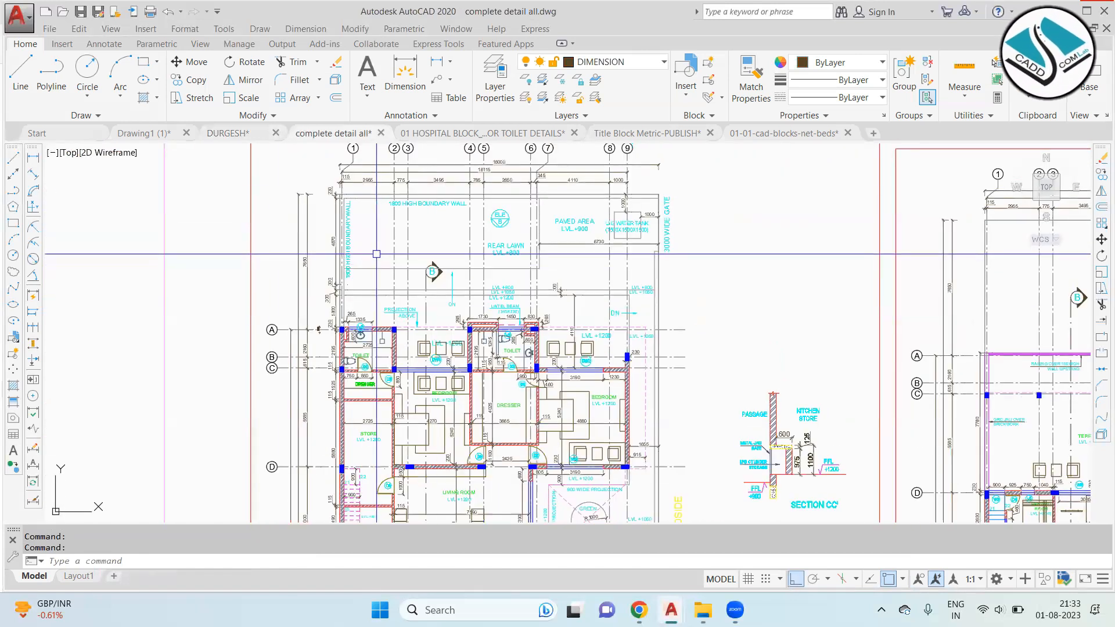
{"action": "scroll", "coordinate": [427, 215], "scroll_direction": "up", "scroll_amount": 2}
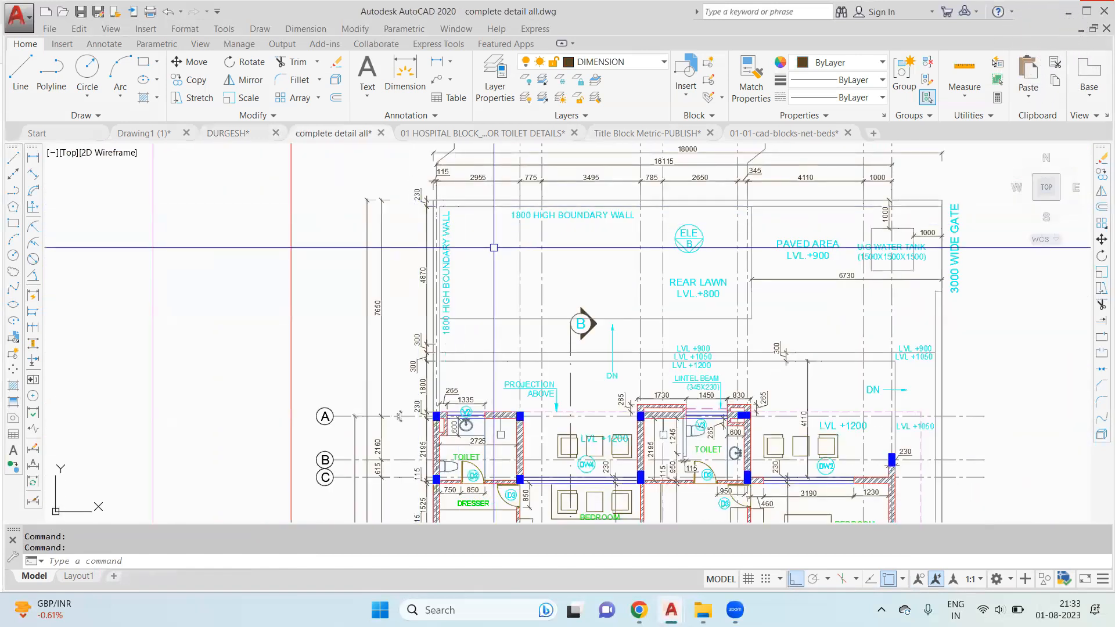
{"action": "scroll", "coordinate": [494, 247], "scroll_direction": "down", "scroll_amount": 6}
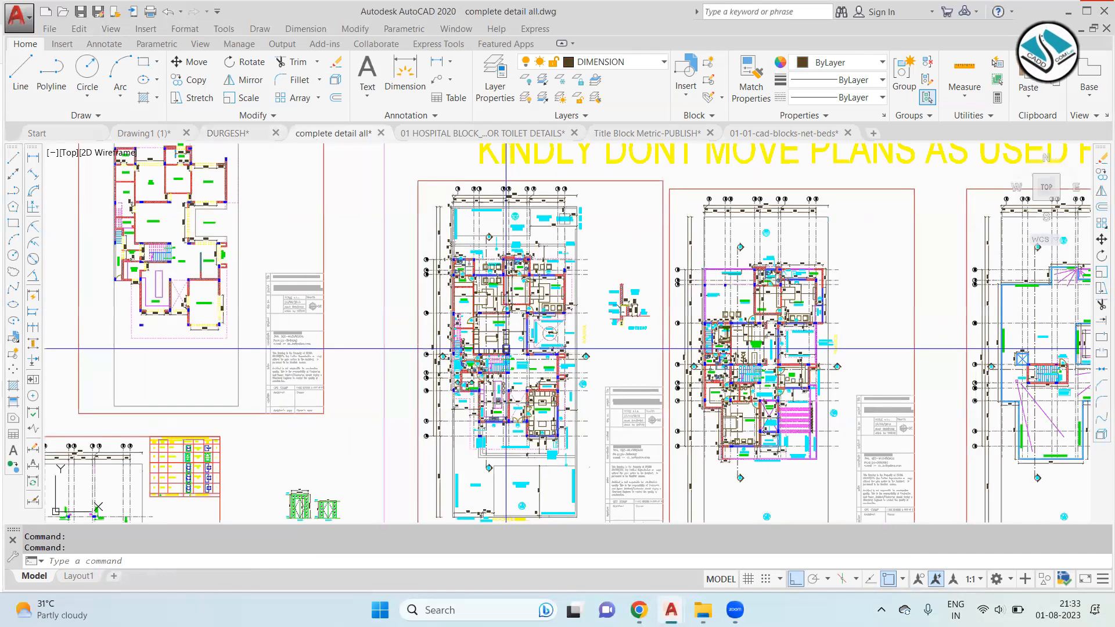
{"action": "middle_click_drag", "start_coordinate": [514, 421], "coordinate": [554, 364]}
{"action": "scroll", "coordinate": [555, 364], "scroll_direction": "up", "scroll_amount": 3}
{"action": "scroll", "coordinate": [540, 314], "scroll_direction": "down", "scroll_amount": 3}
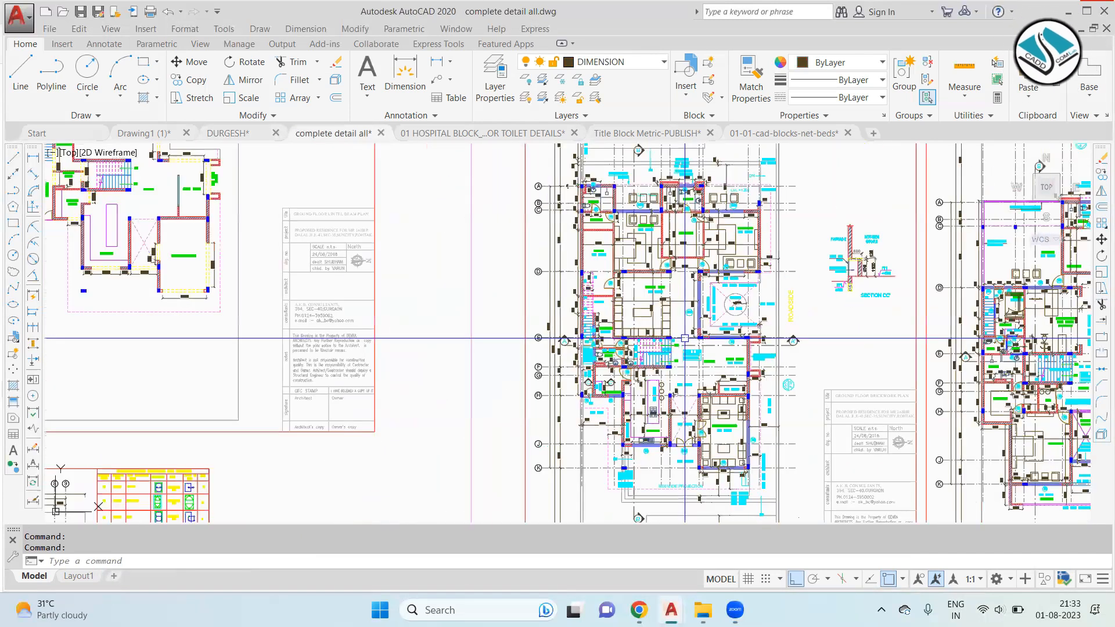
Step: Examine section markers A and C-C' and the stair notes around the powder room and kitchen store of the reference plan
{"action": "scroll", "coordinate": [526, 267], "scroll_direction": "up", "scroll_amount": 1}
{"action": "scroll", "coordinate": [540, 313], "scroll_direction": "up", "scroll_amount": 5}
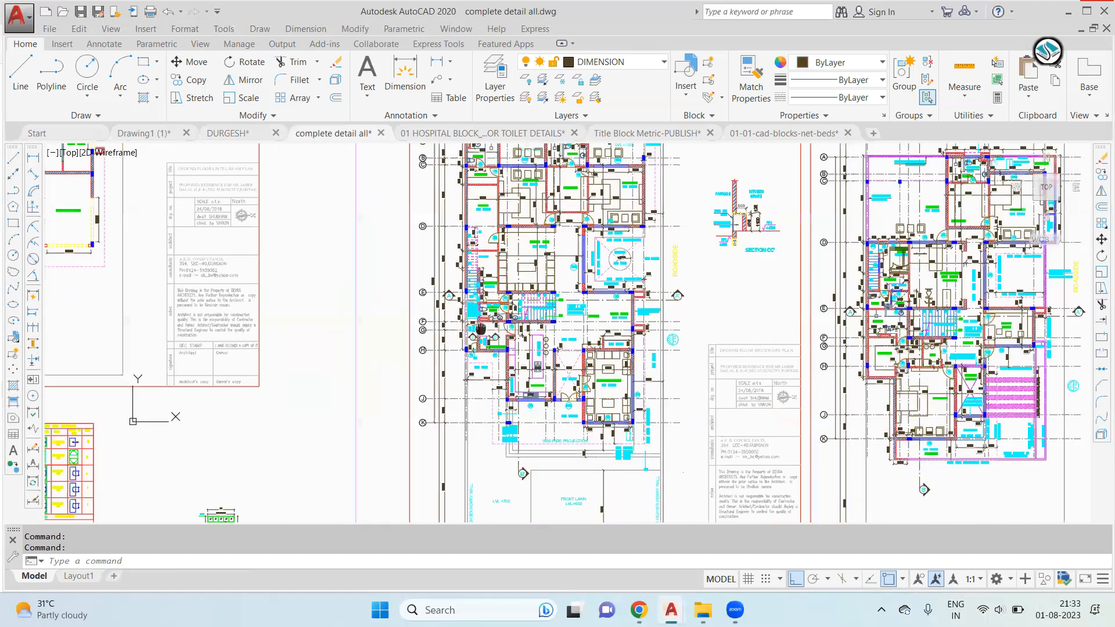
{"action": "scroll", "coordinate": [559, 357], "scroll_direction": "down", "scroll_amount": 3}
{"action": "scroll", "coordinate": [503, 249], "scroll_direction": "up", "scroll_amount": 5}
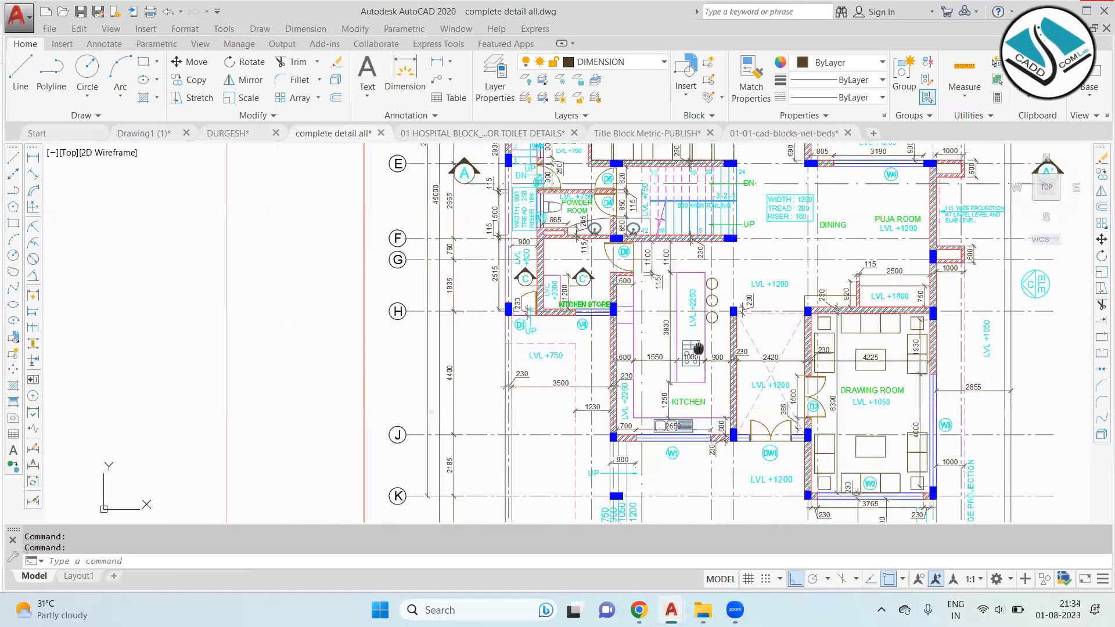
{"action": "scroll", "coordinate": [503, 249], "scroll_direction": "up", "scroll_amount": 2}
{"action": "scroll", "coordinate": [503, 248], "scroll_direction": "down", "scroll_amount": 2}
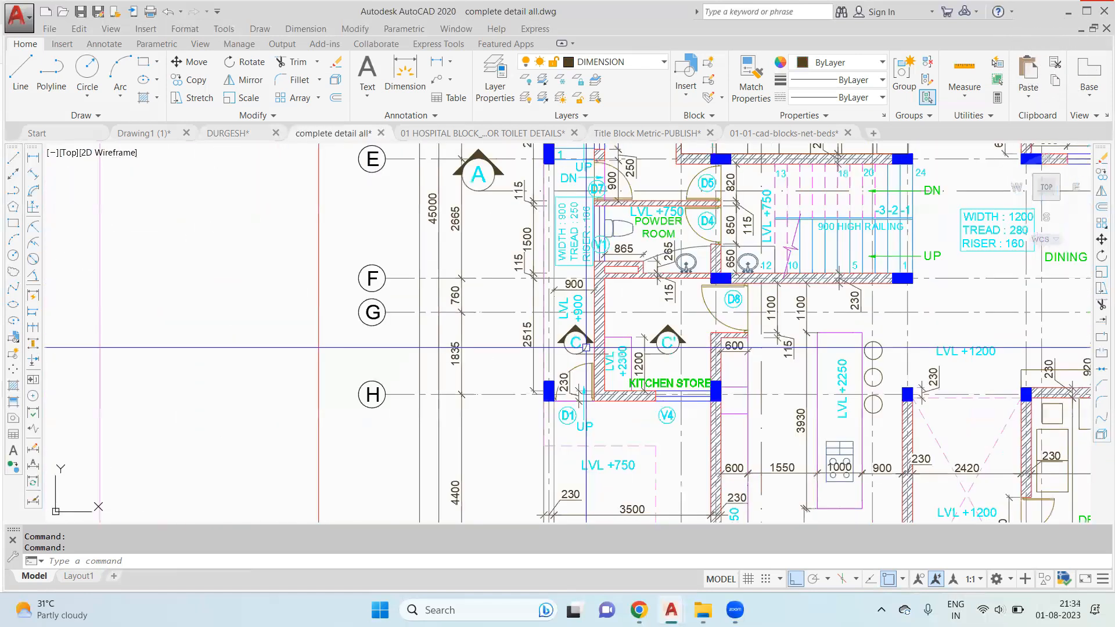
{"action": "scroll", "coordinate": [481, 420], "scroll_direction": "up", "scroll_amount": 4}
{"action": "middle_click_drag", "start_coordinate": [499, 270], "coordinate": [541, 395]}
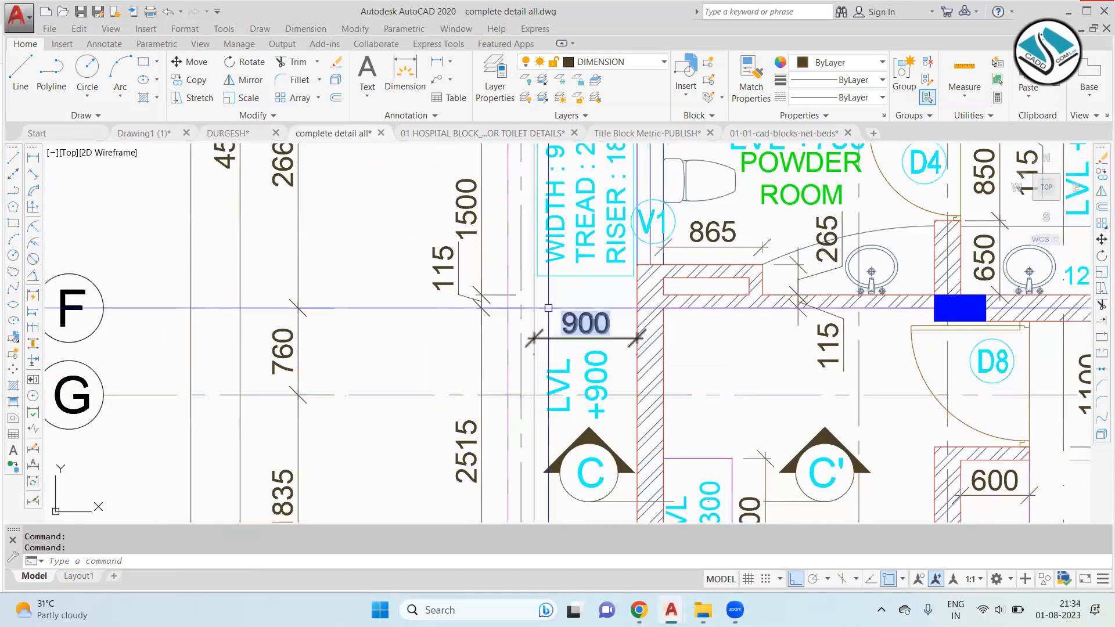
{"action": "scroll", "coordinate": [575, 325], "scroll_direction": "down", "scroll_amount": 3}
{"action": "scroll", "coordinate": [507, 407], "scroll_direction": "up", "scroll_amount": 3}
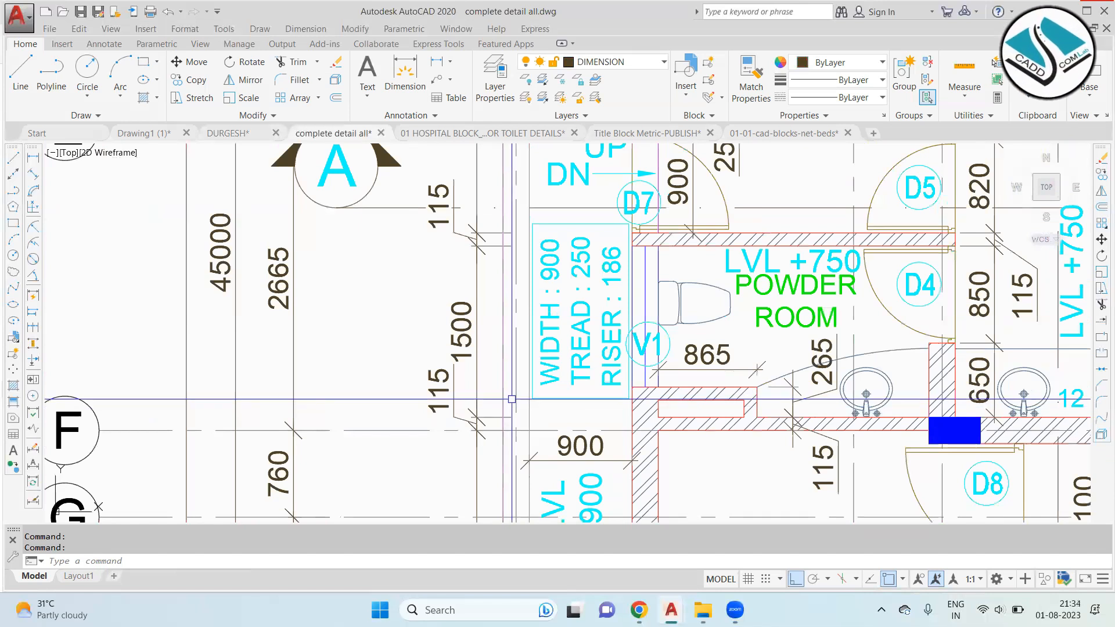
{"action": "scroll", "coordinate": [500, 464], "scroll_direction": "down", "scroll_amount": 3}
{"action": "scroll", "coordinate": [472, 352], "scroll_direction": "up", "scroll_amount": 3}
{"action": "middle_click_drag", "start_coordinate": [480, 242], "coordinate": [493, 433]}
{"action": "scroll", "coordinate": [493, 432], "scroll_direction": "down", "scroll_amount": 4}
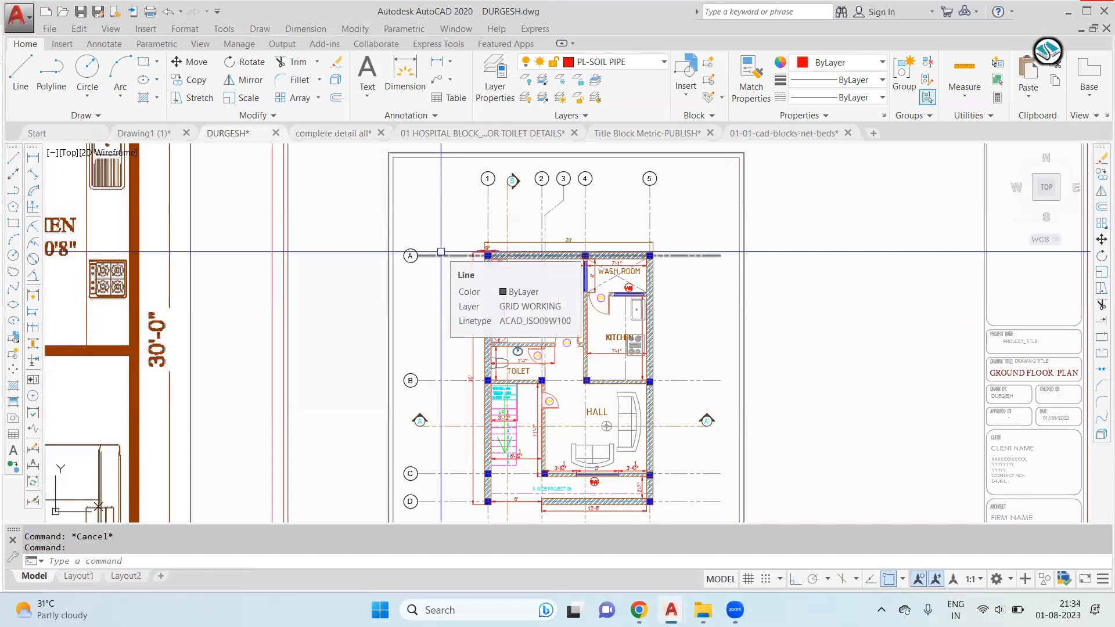
Step: Erase the vertical dimension inside the bedroom beside its left wall
{"action": "scroll", "coordinate": [494, 252], "scroll_direction": "up", "scroll_amount": 2}
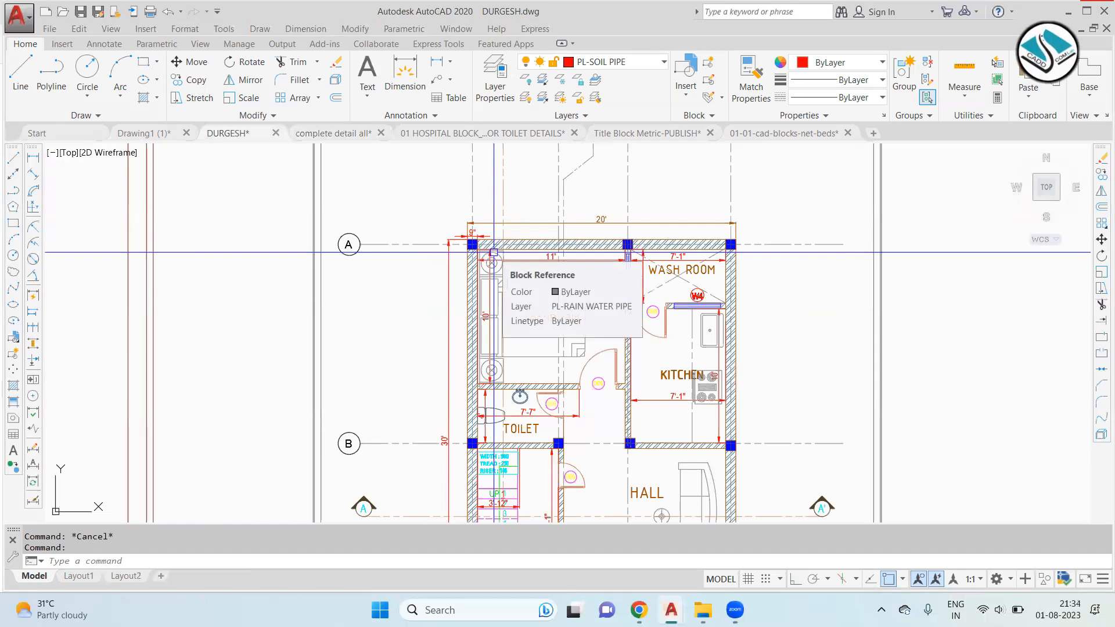
{"action": "middle_click_drag", "start_coordinate": [463, 299], "coordinate": [512, 275]}
{"action": "scroll", "coordinate": [511, 275], "scroll_direction": "up", "scroll_amount": 5}
{"action": "type", "text": "e"}
{"action": "key", "text": "Return"}
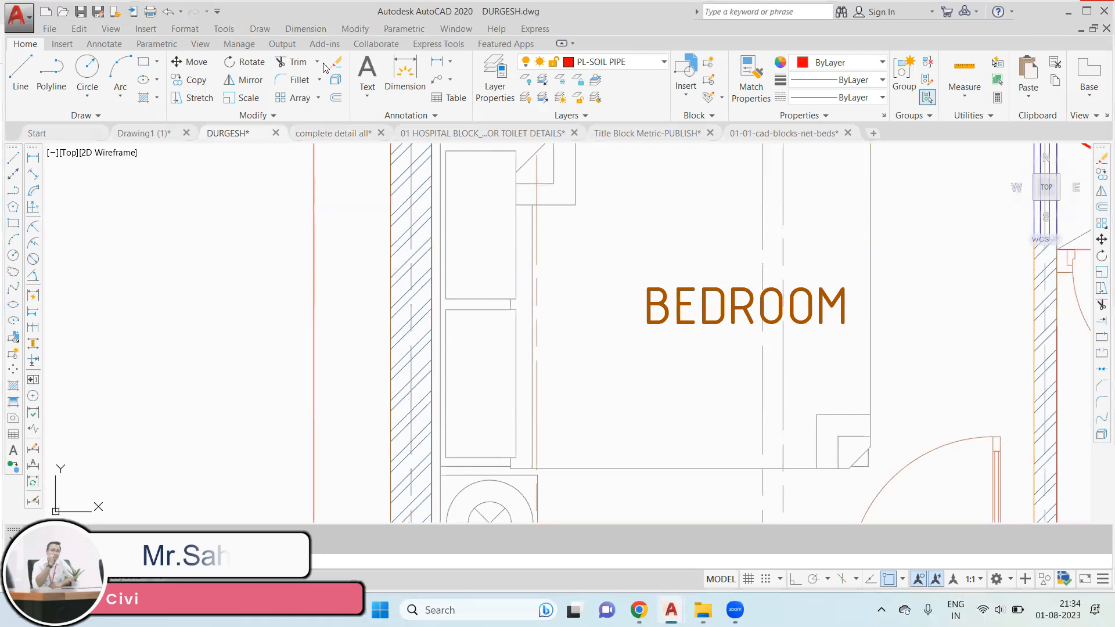
Step: Add a vertical linear dimension spanning the bedroom and toilet along the left wall's inner face, placed outside the wall beside the overall dimension
{"action": "left_click", "coordinate": [305, 28]}
{"action": "left_click", "coordinate": [317, 68]}
{"action": "middle_click_drag", "start_coordinate": [518, 151], "coordinate": [518, 249]}
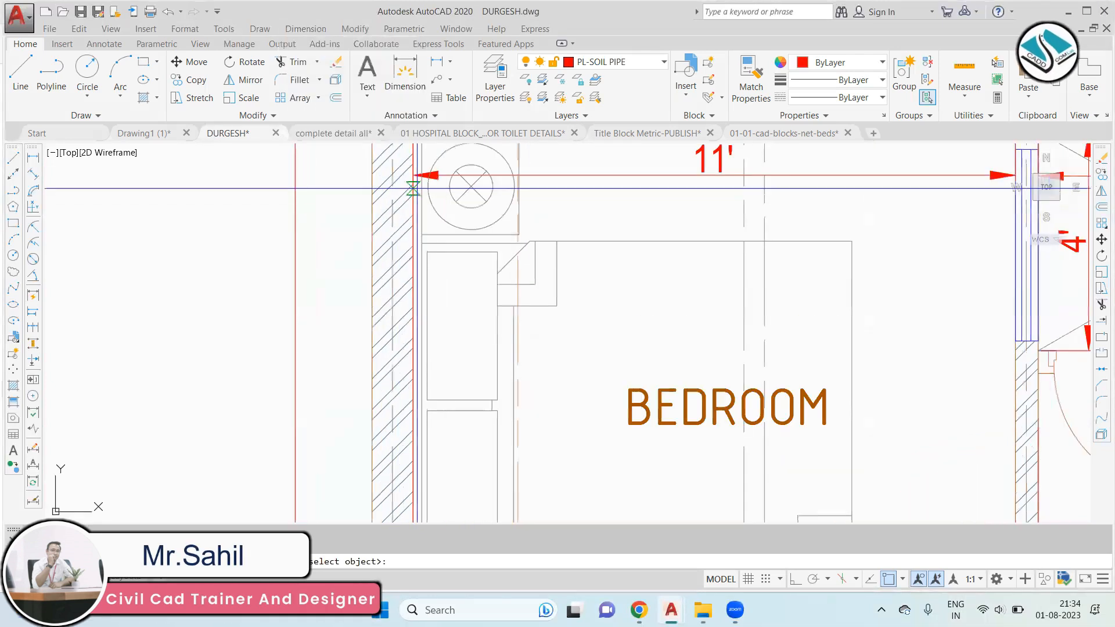
{"action": "middle_click_drag", "start_coordinate": [437, 145], "coordinate": [439, 233]}
{"action": "scroll", "coordinate": [441, 261], "scroll_direction": "down", "scroll_amount": 4}
{"action": "scroll", "coordinate": [465, 407], "scroll_direction": "up", "scroll_amount": 2}
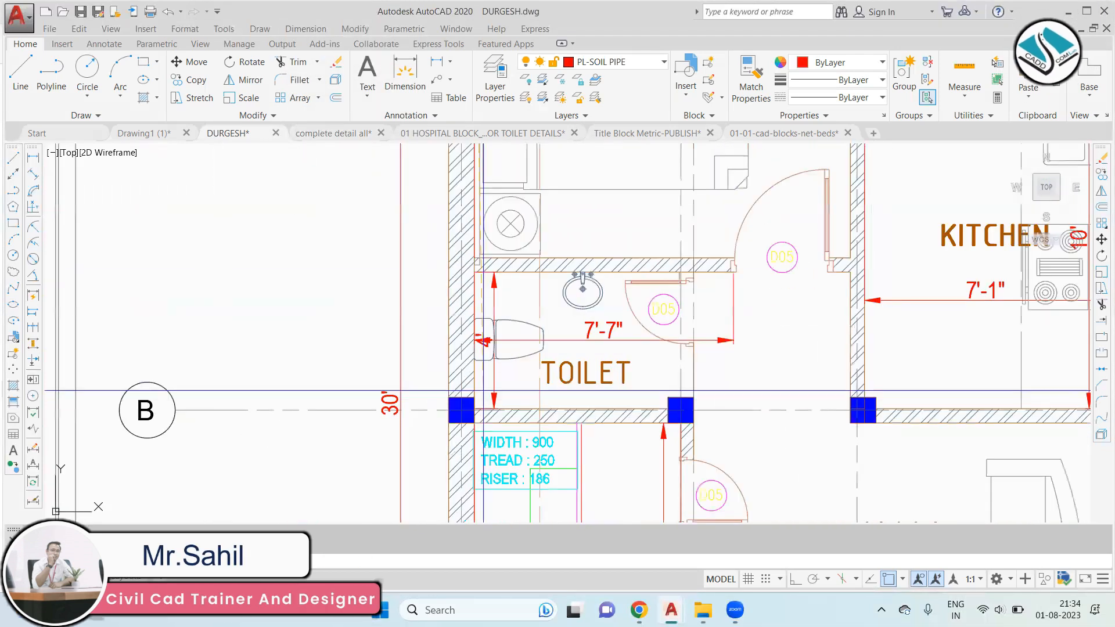
{"action": "left_click", "coordinate": [474, 409]}
{"action": "scroll", "coordinate": [486, 512], "scroll_direction": "down", "scroll_amount": 1}
{"action": "scroll", "coordinate": [462, 308], "scroll_direction": "up", "scroll_amount": 2}
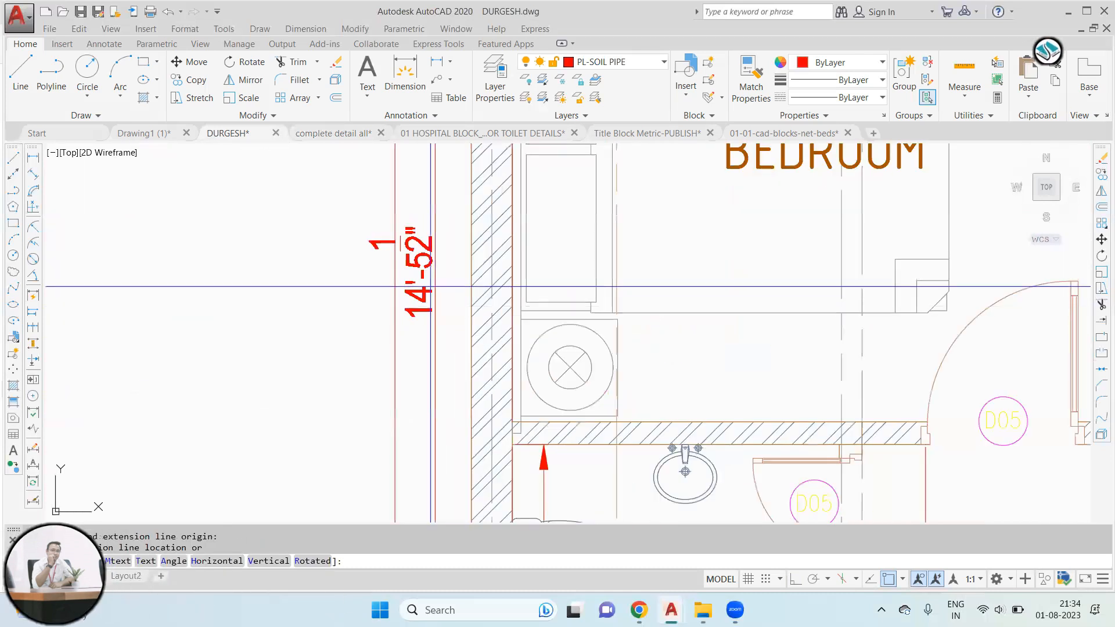
{"action": "scroll", "coordinate": [436, 288], "scroll_direction": "down", "scroll_amount": 2}
{"action": "scroll", "coordinate": [415, 387], "scroll_direction": "up", "scroll_amount": 2}
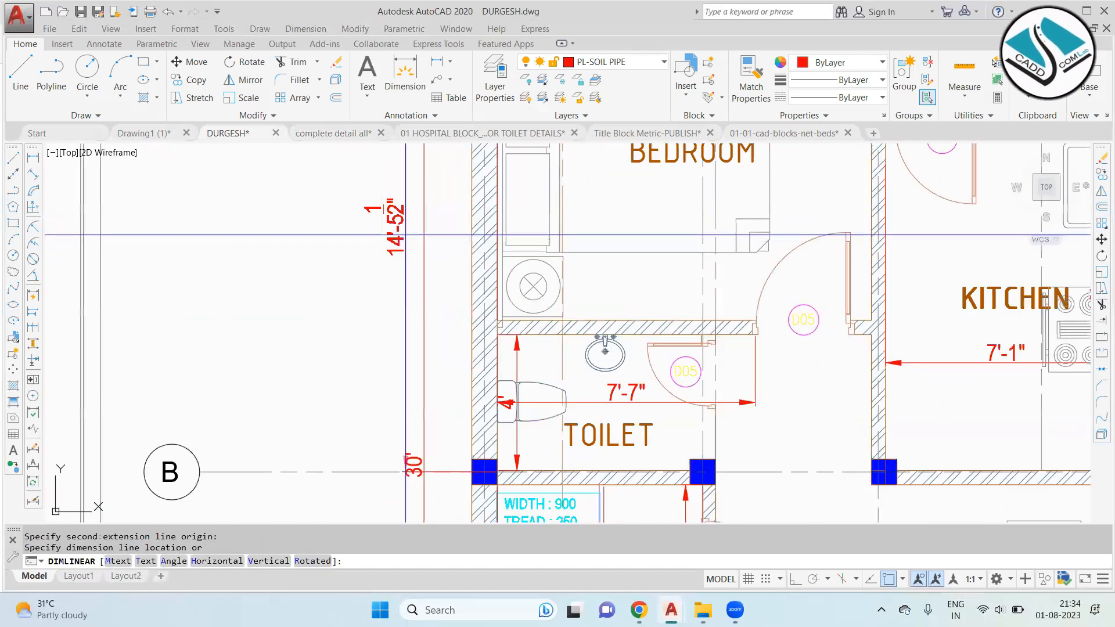
{"action": "left_click", "coordinate": [381, 234]}
{"action": "scroll", "coordinate": [382, 235], "scroll_direction": "down", "scroll_amount": 3}
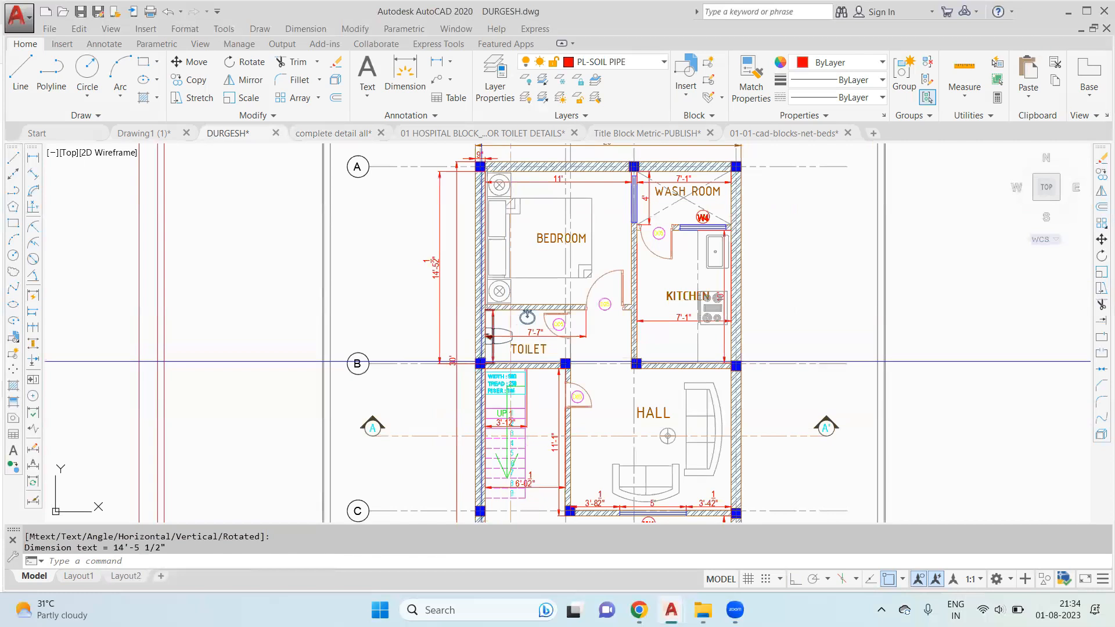
Step: Dimension the depth of the stair landing below the toilet, placing it outside the left wall in line with the bedroom and toilet dimension
{"action": "scroll", "coordinate": [502, 378], "scroll_direction": "up", "scroll_amount": 3}
{"action": "key", "text": "Return"}
{"action": "left_click", "coordinate": [501, 378]}
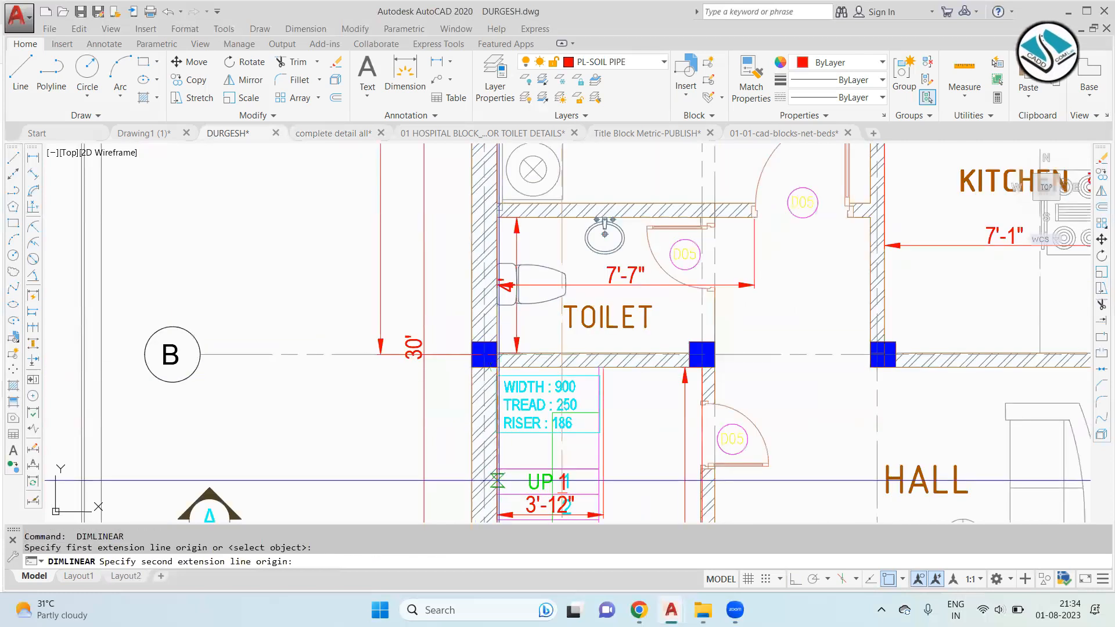
{"action": "left_click", "coordinate": [497, 457]}
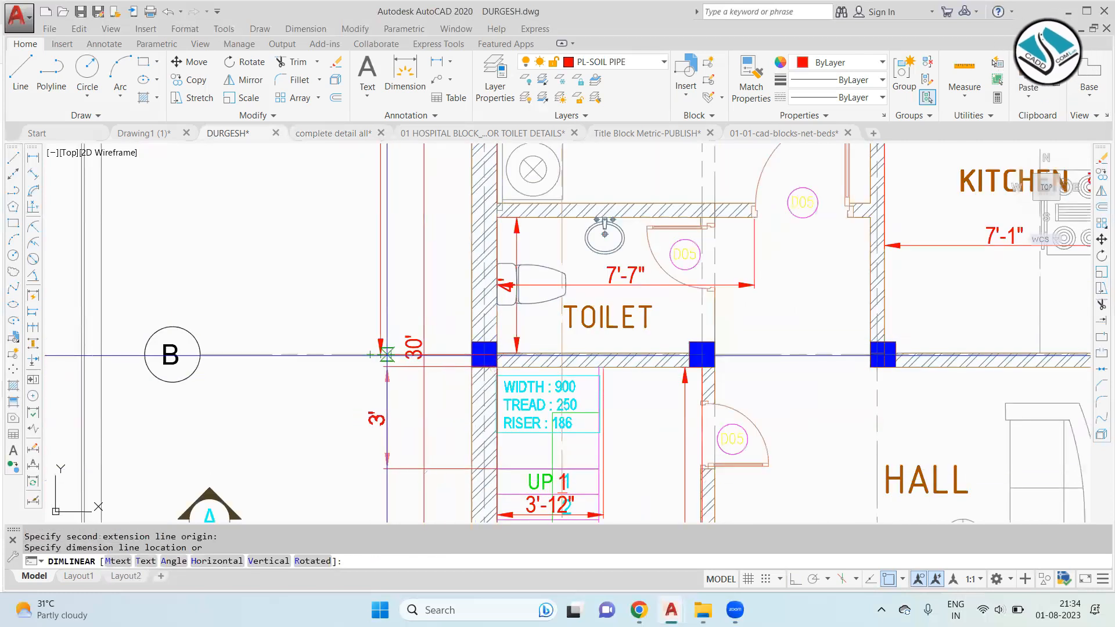
{"action": "left_click", "coordinate": [380, 354]}
Step: Try to dimension the full staircase length including the landing, placing the dimension outside the left wall next to the landing dimension
{"action": "middle_click_drag", "start_coordinate": [379, 354], "coordinate": [411, 210]}
{"action": "key", "text": "Return"}
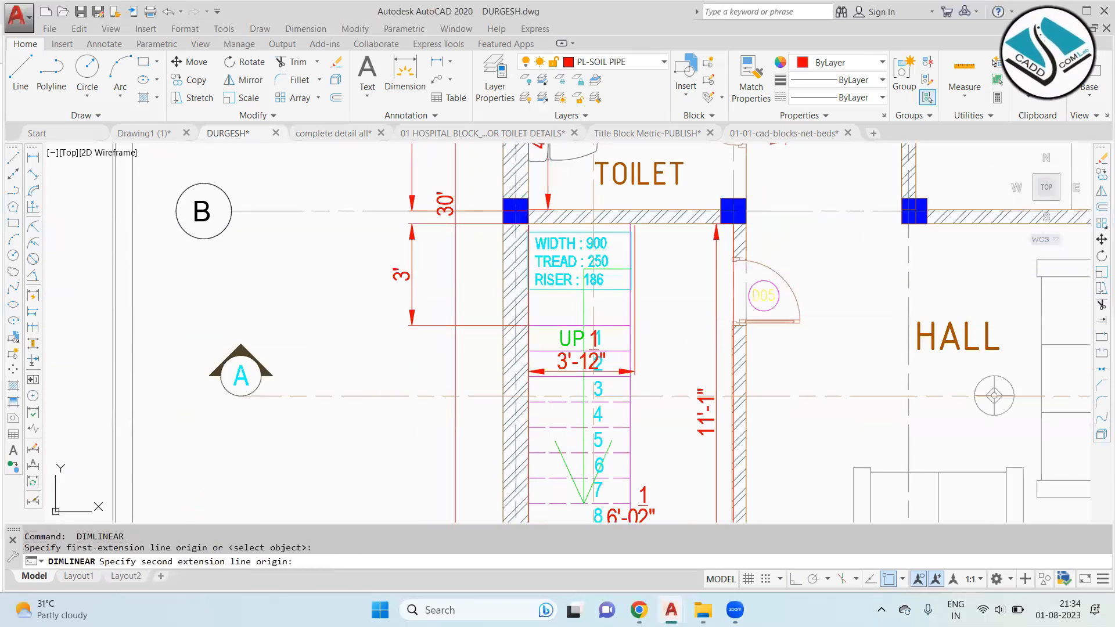
{"action": "middle_click_drag", "start_coordinate": [515, 494], "coordinate": [515, 379]}
{"action": "left_click", "coordinate": [528, 439]}
{"action": "middle_click_drag", "start_coordinate": [418, 262], "coordinate": [441, 406]}
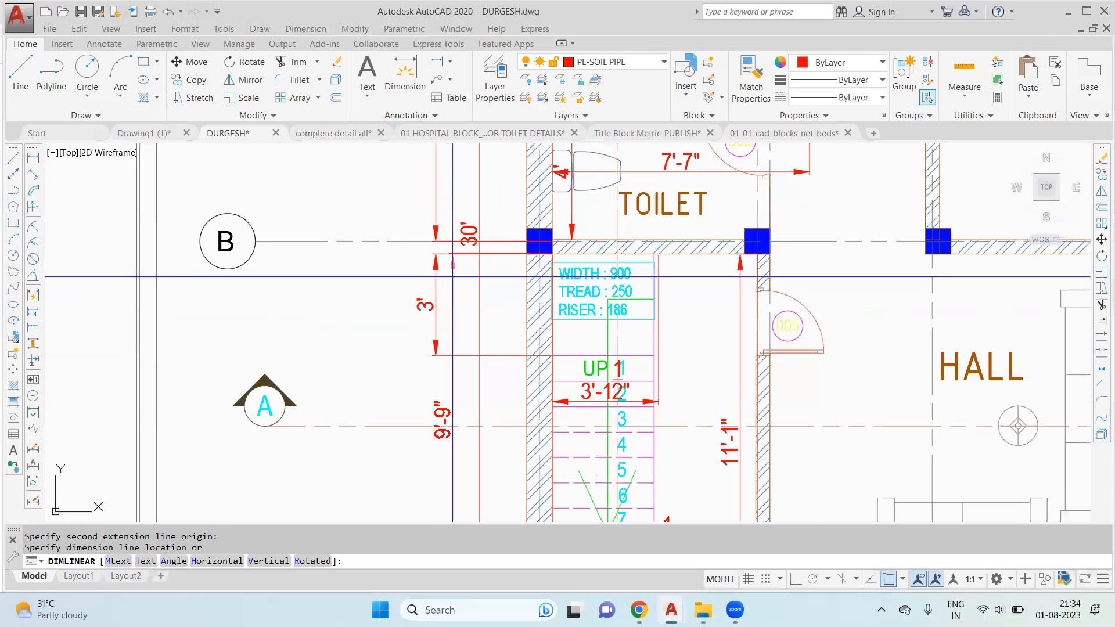
{"action": "left_click", "coordinate": [433, 261]}
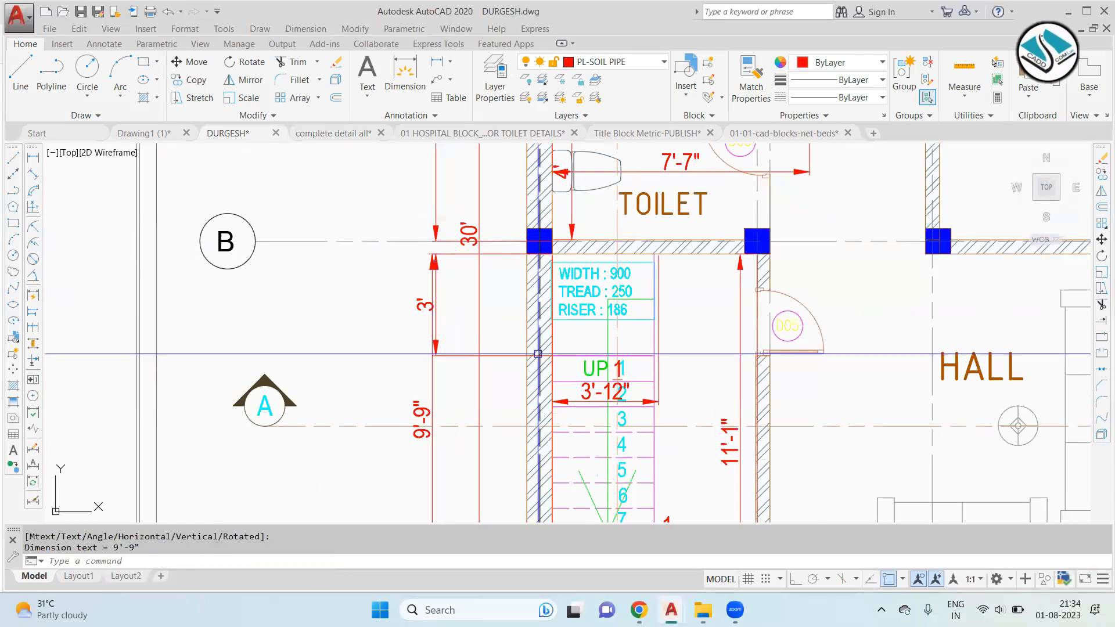
Step: Erase the full-length staircase dimension that overlaps the landing dimension outside the left wall
{"action": "middle_click_drag", "start_coordinate": [538, 354], "coordinate": [538, 285]}
{"action": "left_click", "coordinate": [431, 381]}
{"action": "type", "text": "E"}
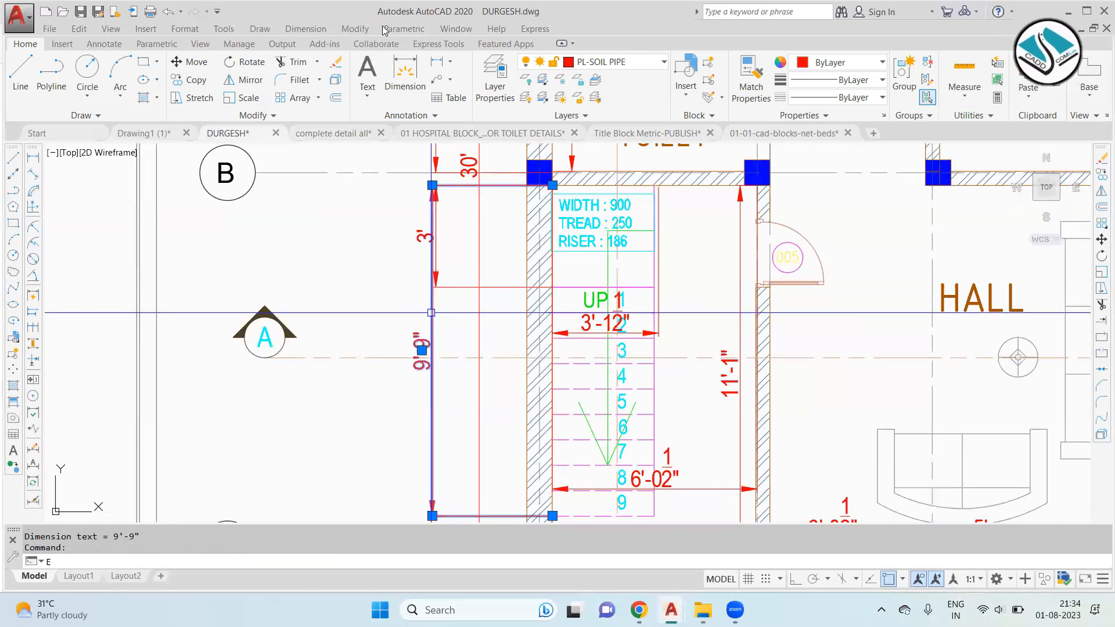
{"action": "key", "text": "Return"}
Step: Add a vertical linear dimension from the landing's upper wall corner to the staircase's lower end, placed outside the left wall
{"action": "left_click", "coordinate": [306, 29]}
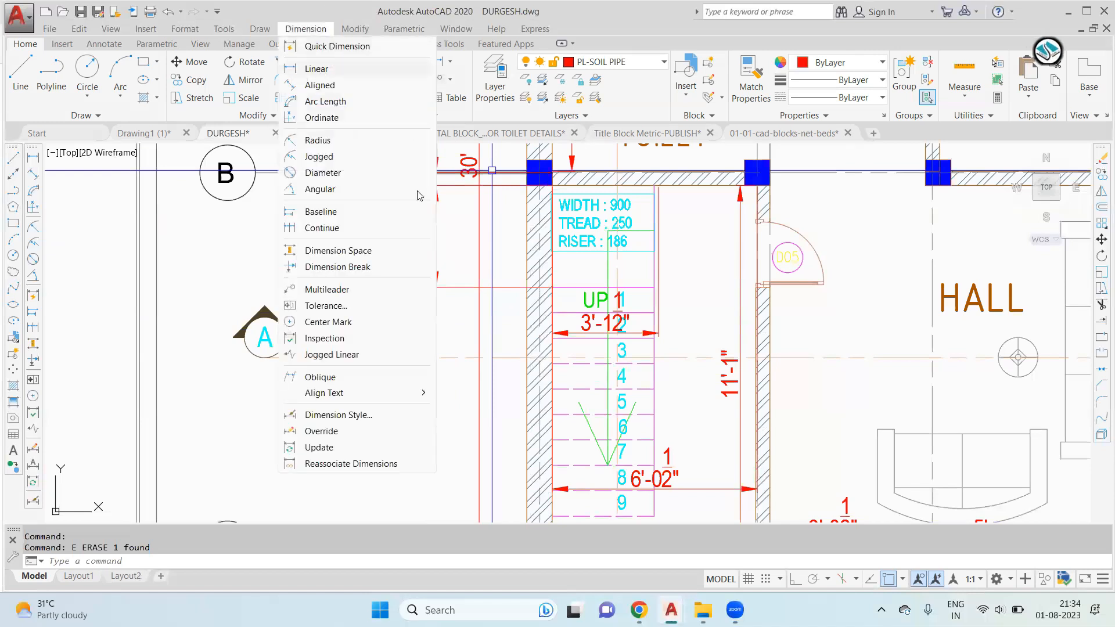
{"action": "left_click", "coordinate": [316, 69]}
{"action": "left_click", "coordinate": [552, 184]}
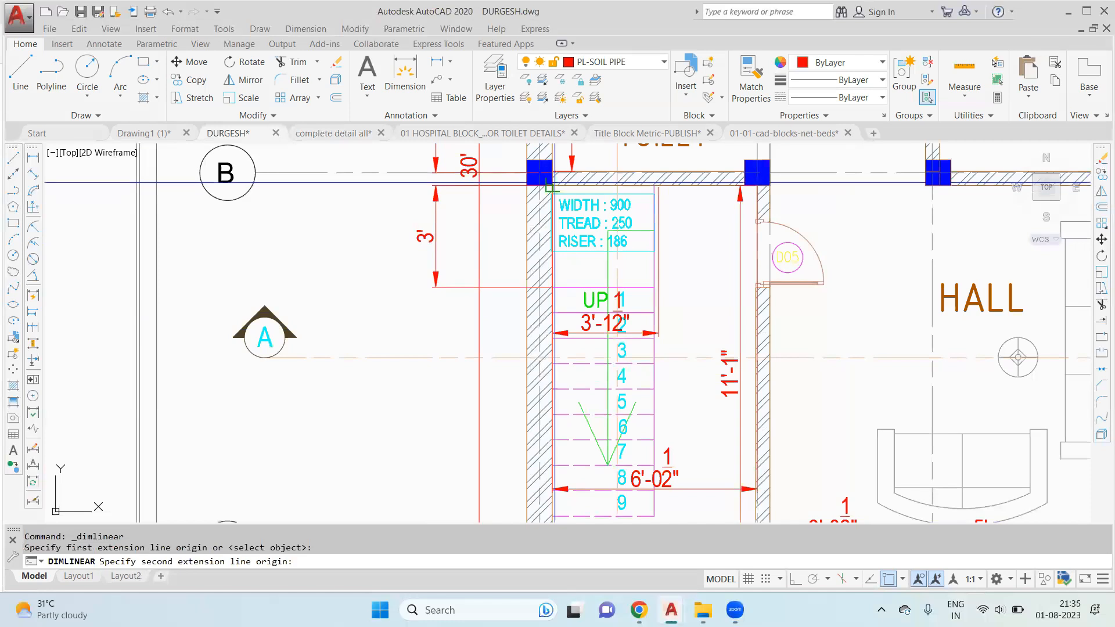
{"action": "middle_click_drag", "start_coordinate": [556, 509], "coordinate": [557, 448]}
{"action": "left_click", "coordinate": [558, 460]}
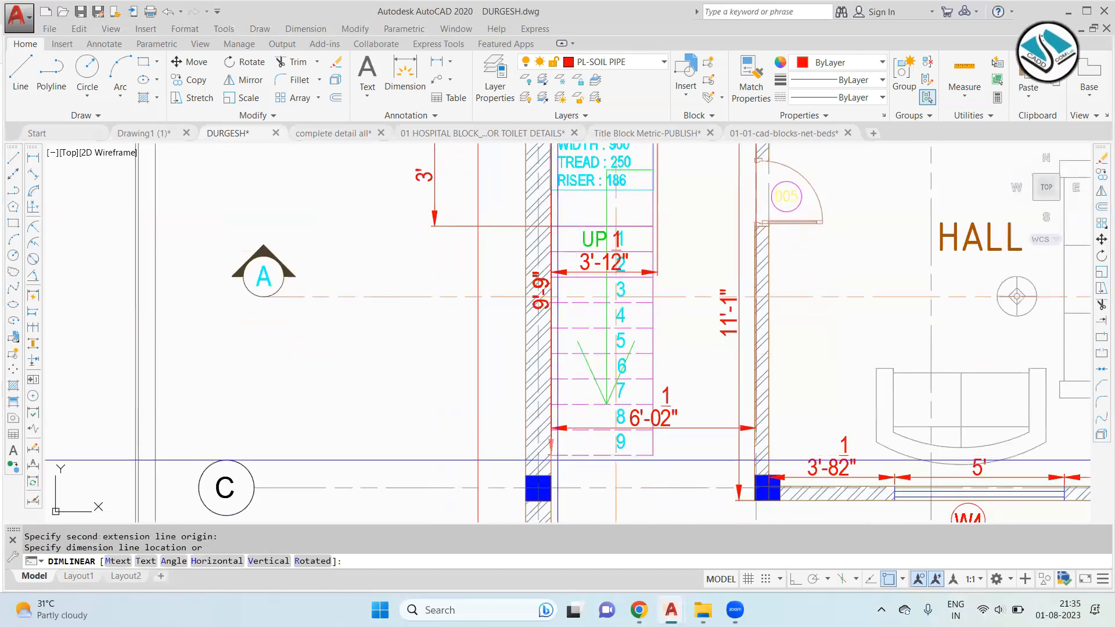
{"action": "middle_click_drag", "start_coordinate": [465, 273], "coordinate": [474, 396]}
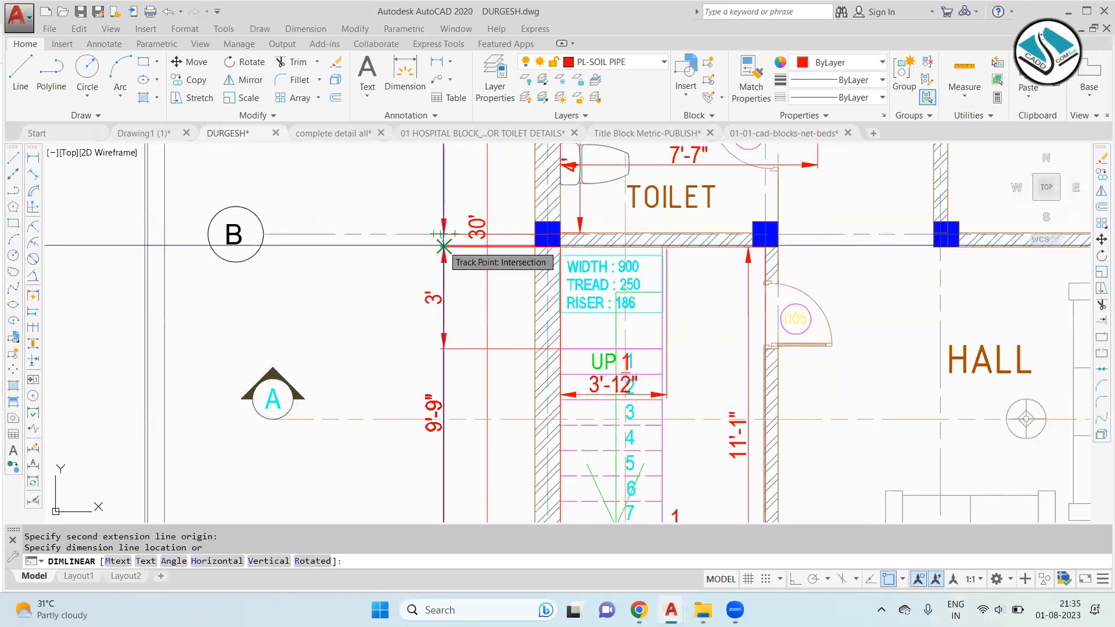
Step: Place the stair flight's vertical dimension outside the left wall, in line with the 3' dimension
{"action": "left_click", "coordinate": [444, 246]}
{"action": "scroll", "coordinate": [444, 247], "scroll_direction": "down", "scroll_amount": 4}
{"action": "key", "text": "Return"}
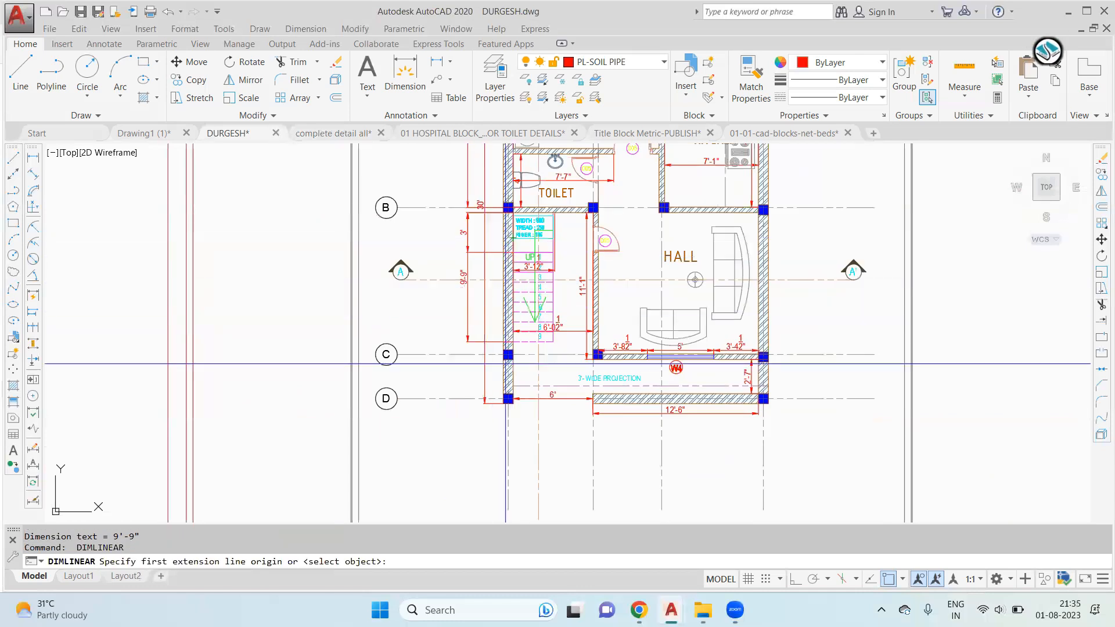
{"action": "scroll", "coordinate": [506, 363], "scroll_direction": "up", "scroll_amount": 4}
{"action": "key", "text": "Return"}
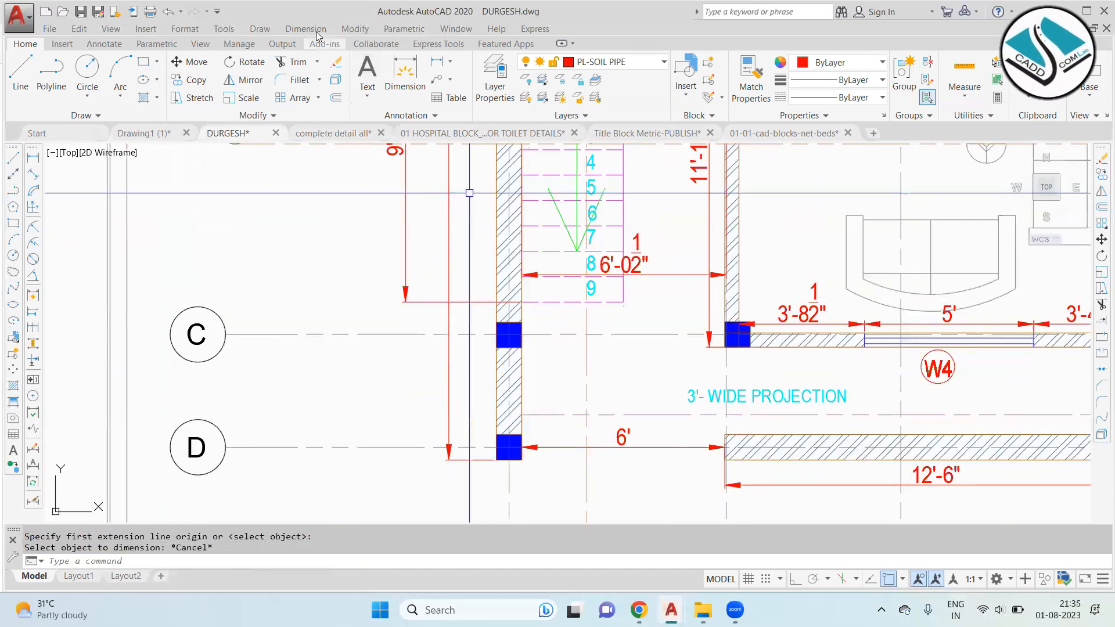
Step: Add a linear dimension from the stair's last tread to the outer edge of the grid D column, in line with the stair dimension
{"action": "left_click", "coordinate": [306, 29]}
{"action": "left_click", "coordinate": [323, 68]}
{"action": "left_click", "coordinate": [522, 302]}
{"action": "left_click", "coordinate": [521, 459]}
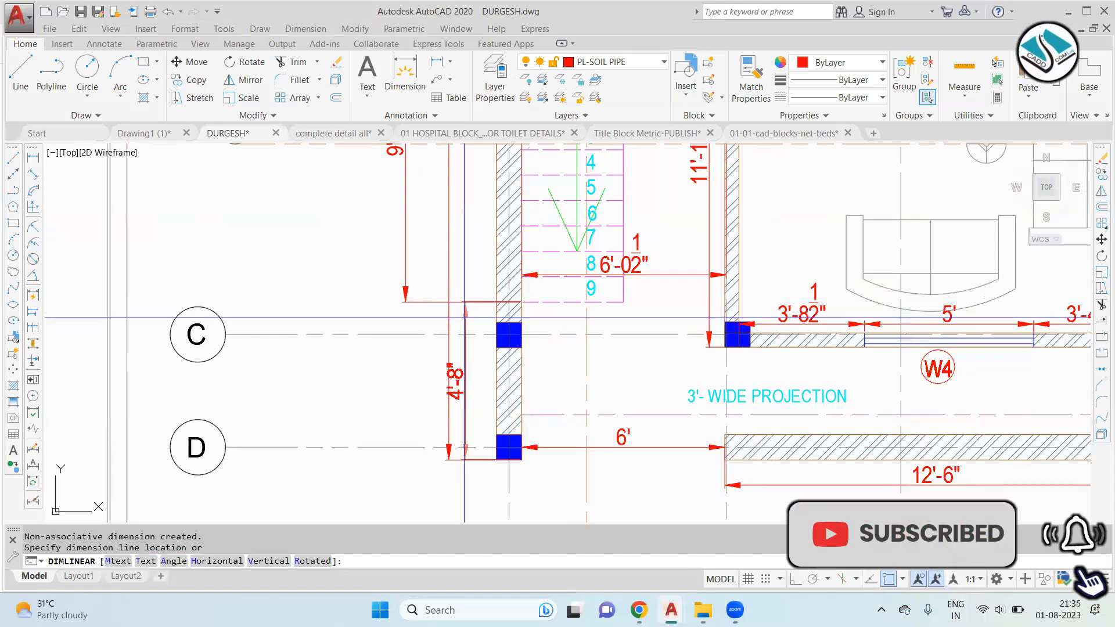
{"action": "middle_click_drag", "start_coordinate": [405, 302], "coordinate": [419, 397]}
{"action": "left_click", "coordinate": [419, 397]}
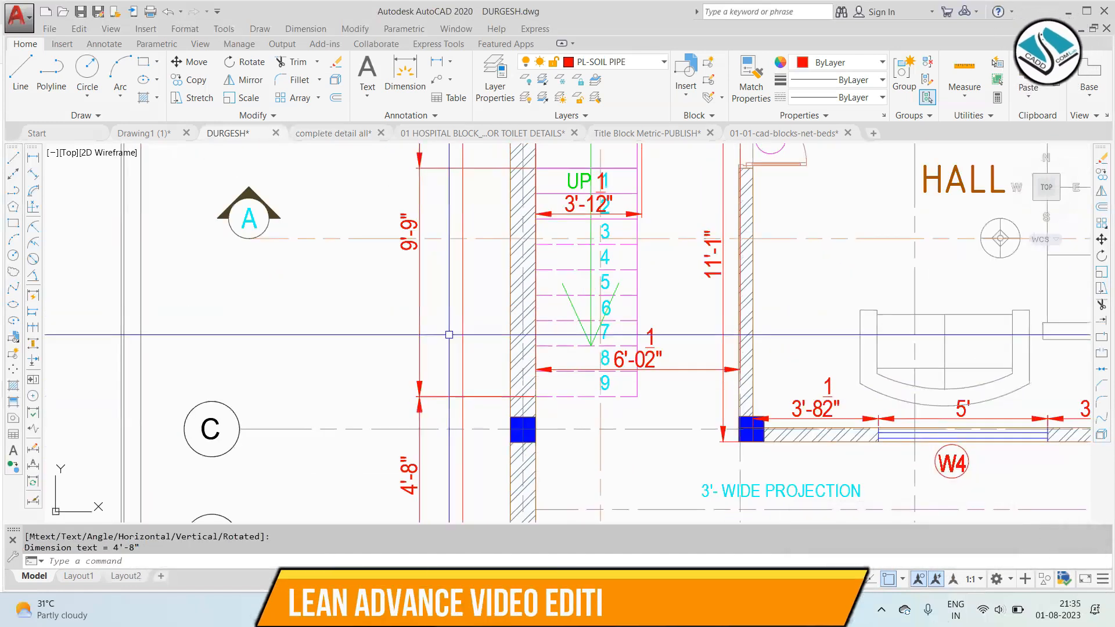
{"action": "key", "text": "Escape"}
{"action": "scroll", "coordinate": [419, 397], "scroll_direction": "down", "scroll_amount": 6}
{"action": "middle_click_drag", "start_coordinate": [442, 360], "coordinate": [408, 280]}
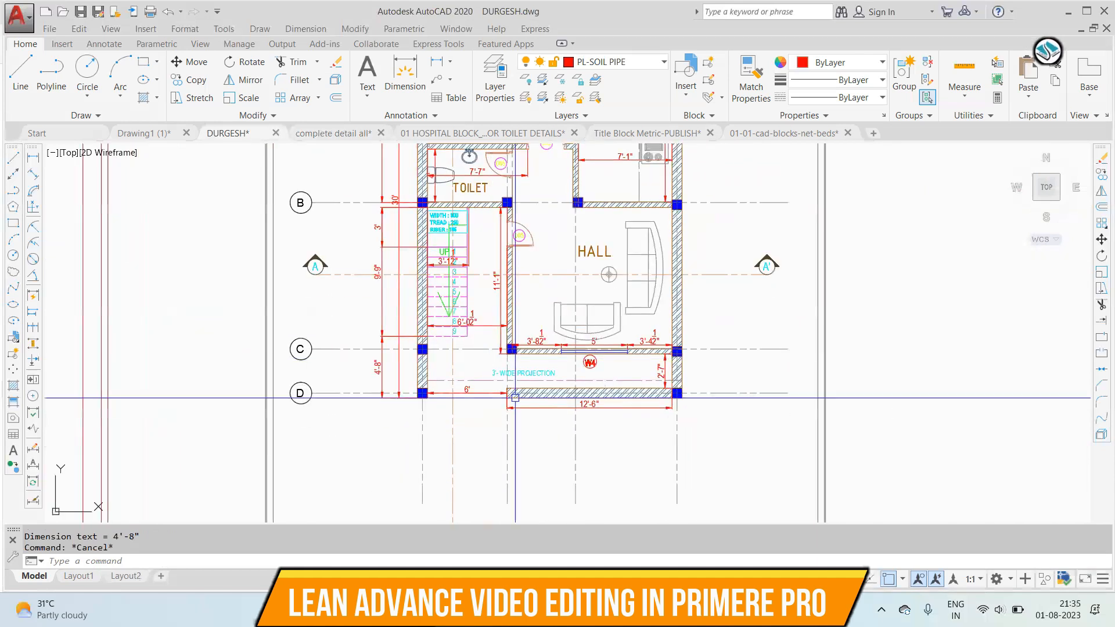
Step: Stretch the 6' dimension downward so it lines up with the 12'-6" dimension below the front wall
{"action": "scroll", "coordinate": [441, 358], "scroll_direction": "up", "scroll_amount": 4}
{"action": "left_click", "coordinate": [463, 360]}
{"action": "left_click", "coordinate": [463, 398]}
{"action": "scroll", "coordinate": [521, 382], "scroll_direction": "down", "scroll_amount": 2}
{"action": "key", "text": "Escape"}
{"action": "scroll", "coordinate": [484, 166], "scroll_direction": "up", "scroll_amount": 4}
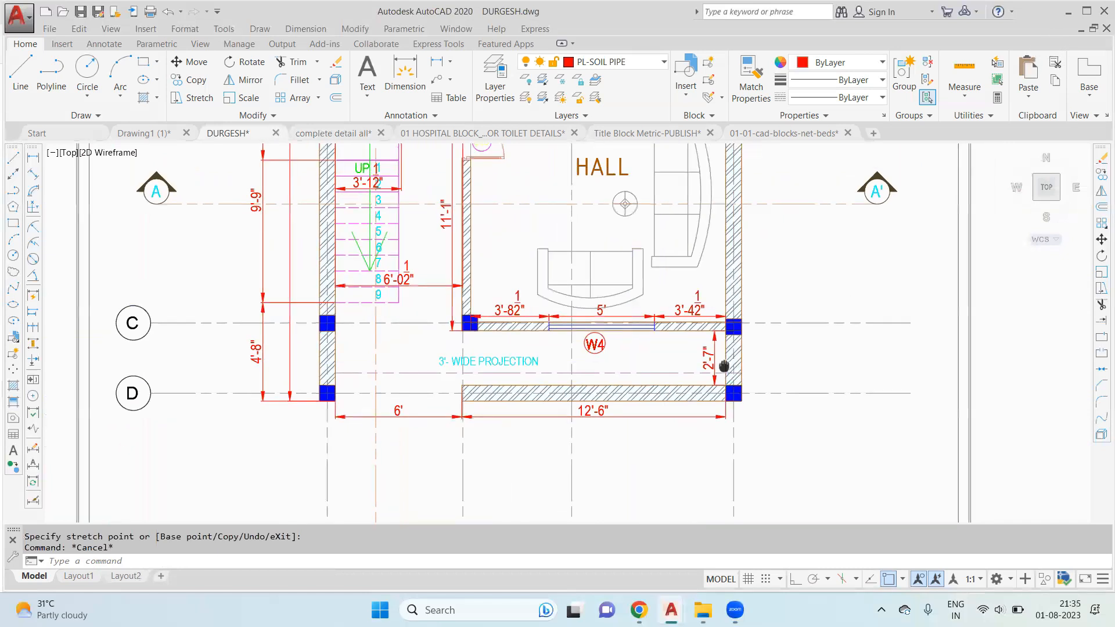
Step: Dimension the depth of the right-hand column on grid C with a linear dimension outside the wall
{"action": "left_click", "coordinate": [296, 32]}
{"action": "left_click", "coordinate": [313, 66]}
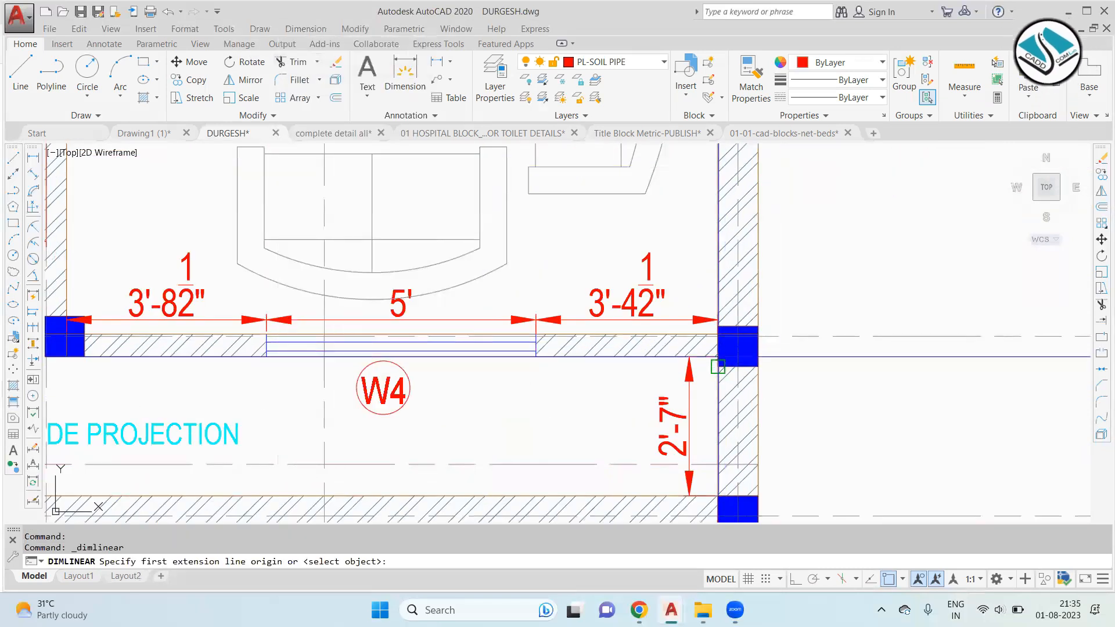
{"action": "left_click", "coordinate": [718, 367]}
{"action": "left_click", "coordinate": [718, 326]}
{"action": "left_click", "coordinate": [798, 348]}
{"action": "scroll", "coordinate": [665, 451], "scroll_direction": "down", "scroll_amount": 4}
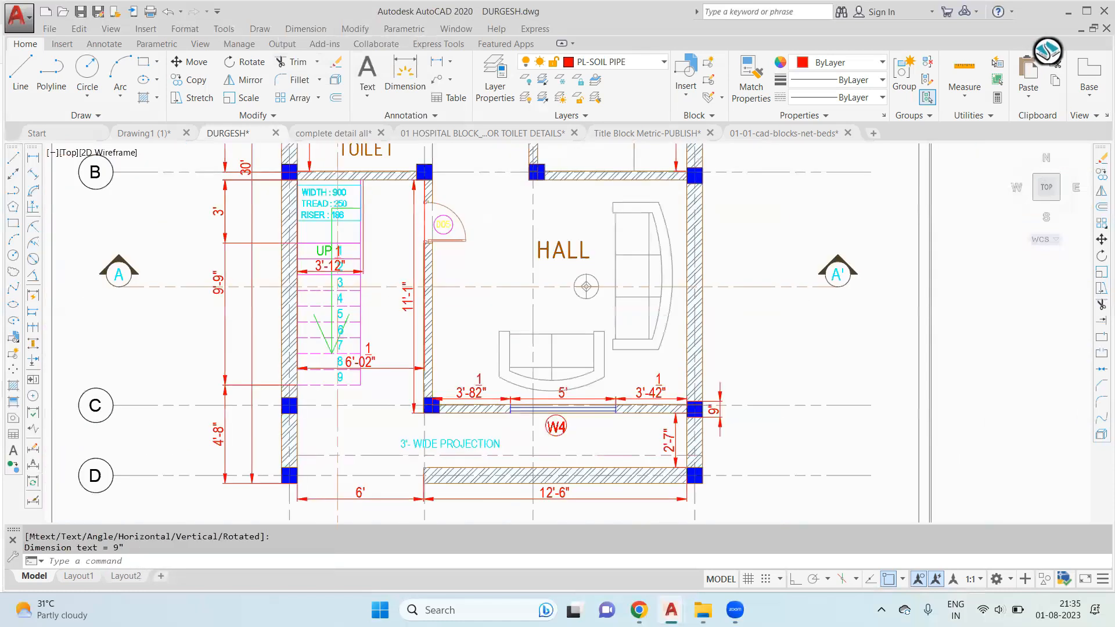
Step: Dimension the hall's right wall between the grid C and grid B columns, in line with the 9" column dimension
{"action": "scroll", "coordinate": [703, 390], "scroll_direction": "up", "scroll_amount": 4}
{"action": "key", "text": "Return"}
{"action": "left_click", "coordinate": [663, 421]}
{"action": "scroll", "coordinate": [663, 421], "scroll_direction": "down", "scroll_amount": 1}
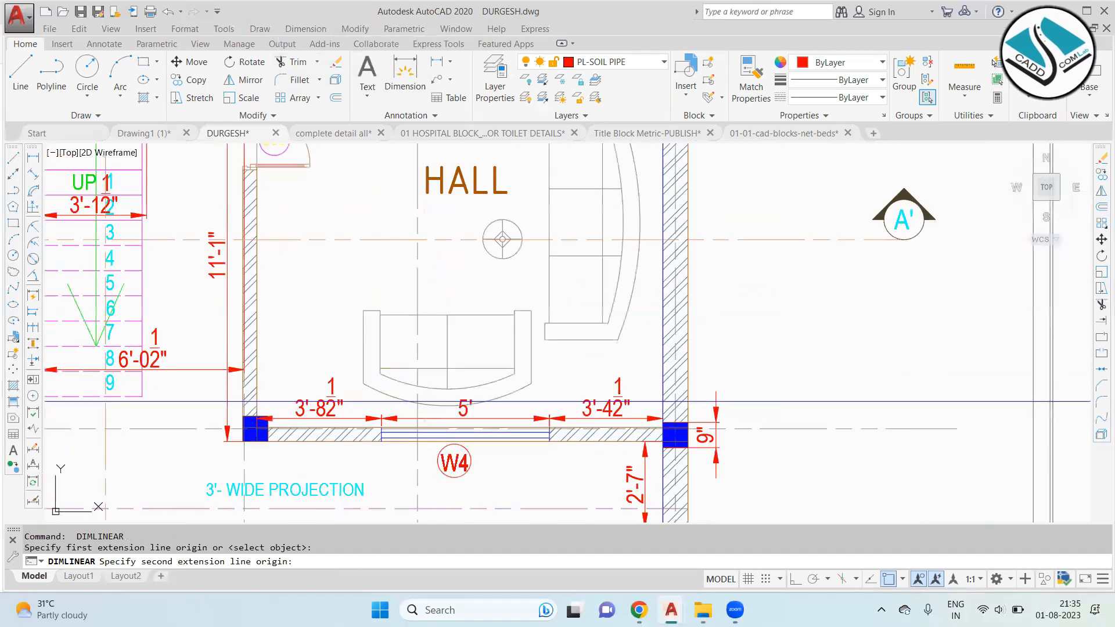
{"action": "middle_click_drag", "start_coordinate": [663, 183], "coordinate": [651, 275]}
{"action": "left_click", "coordinate": [652, 165]}
{"action": "middle_click_drag", "start_coordinate": [705, 362], "coordinate": [693, 220]}
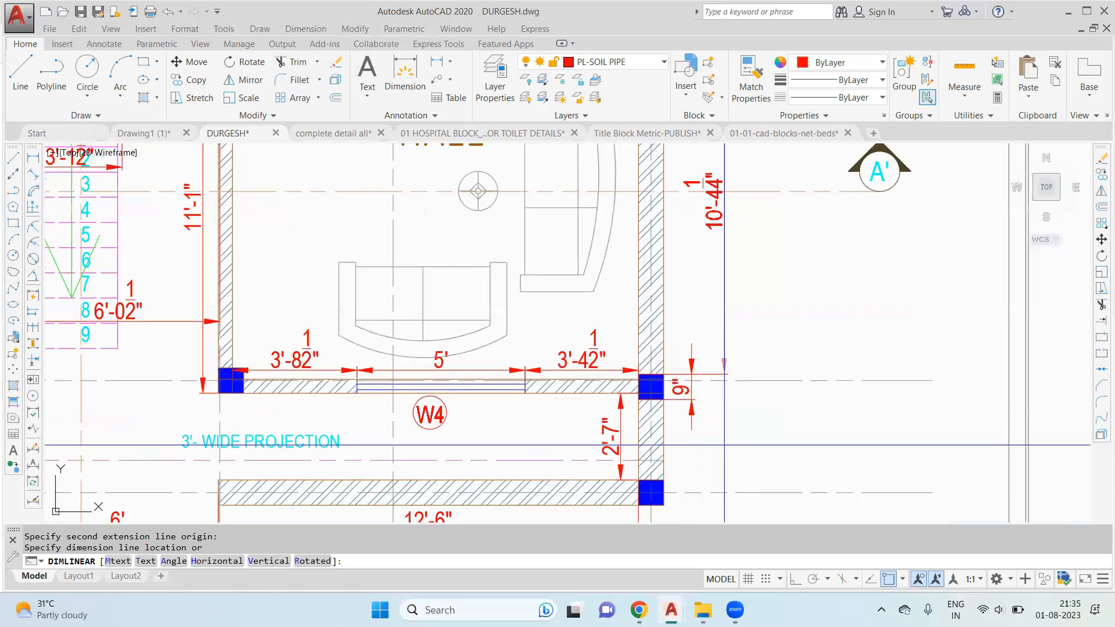
{"action": "left_click", "coordinate": [691, 373]}
Step: Dimension the thickness of the wall between kitchen and hall at grid B, in line with the hall wall dimension
{"action": "key", "text": "Return"}
{"action": "scroll", "coordinate": [644, 314], "scroll_direction": "down", "scroll_amount": 2}
{"action": "scroll", "coordinate": [647, 293], "scroll_direction": "up", "scroll_amount": 4}
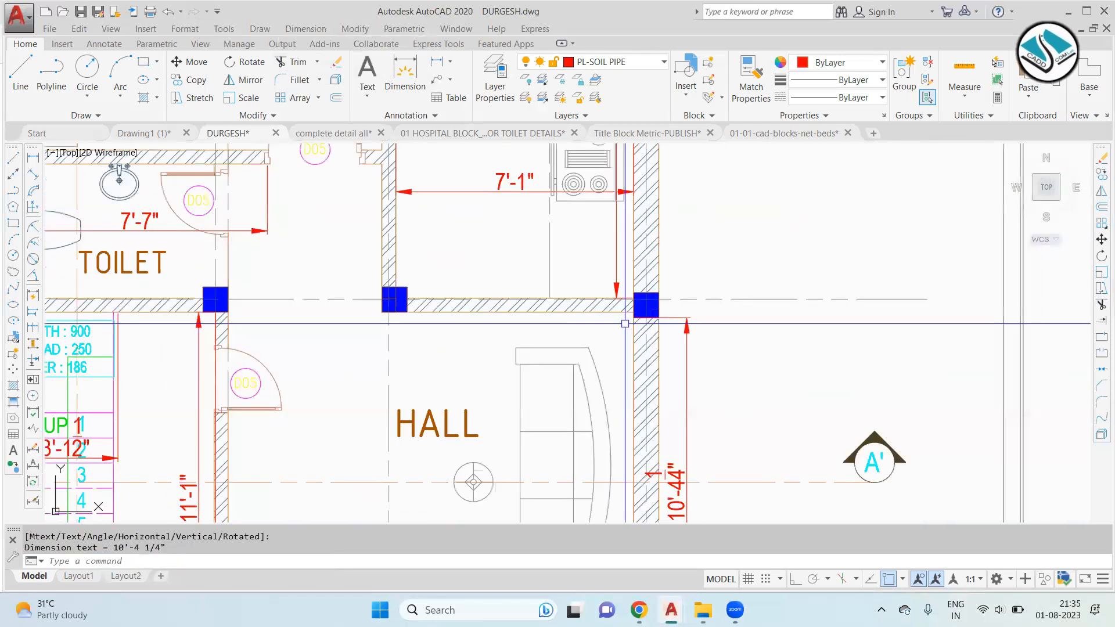
{"action": "left_click", "coordinate": [647, 256]}
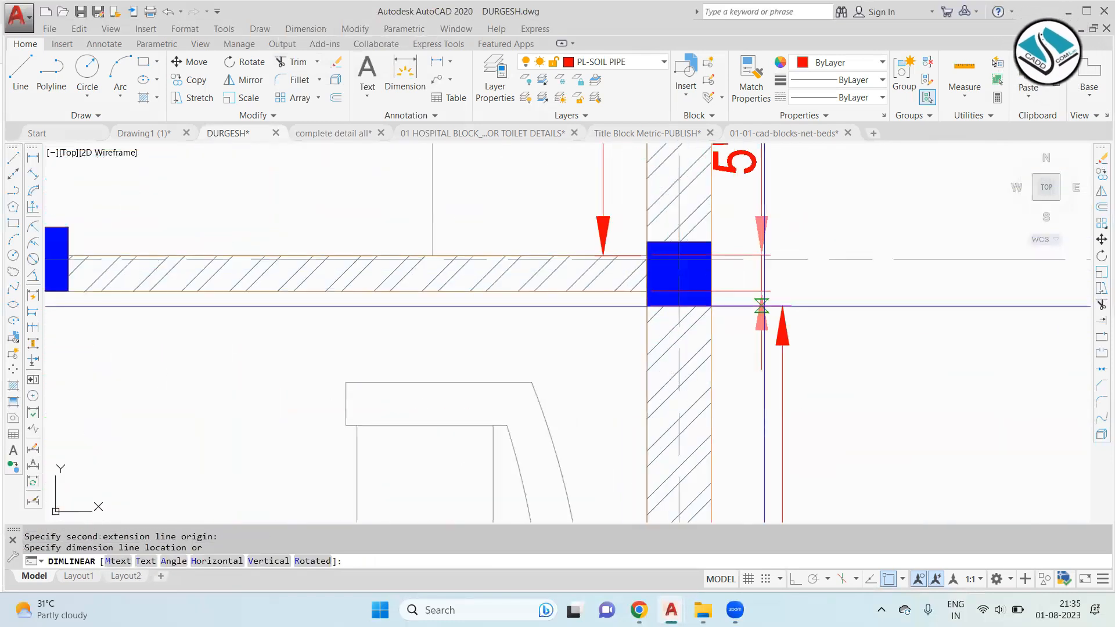
{"action": "left_click", "coordinate": [782, 306]}
{"action": "scroll", "coordinate": [731, 345], "scroll_direction": "down", "scroll_amount": 2}
{"action": "middle_click_drag", "start_coordinate": [732, 270], "coordinate": [690, 322]}
Step: Dimension the kitchen's length from the hall wall to the W4 window wall, in line with the 5" dimension outside the right wall
{"action": "key", "text": "Return"}
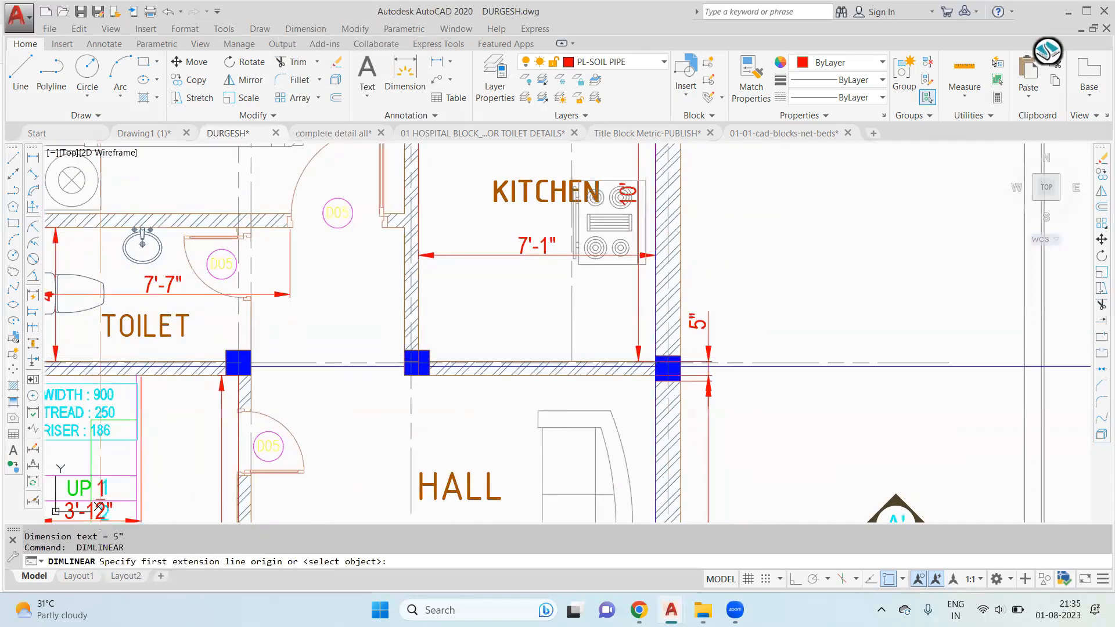
{"action": "left_click", "coordinate": [655, 366]}
{"action": "middle_click_drag", "start_coordinate": [656, 366], "coordinate": [642, 522]}
{"action": "left_click", "coordinate": [639, 192]}
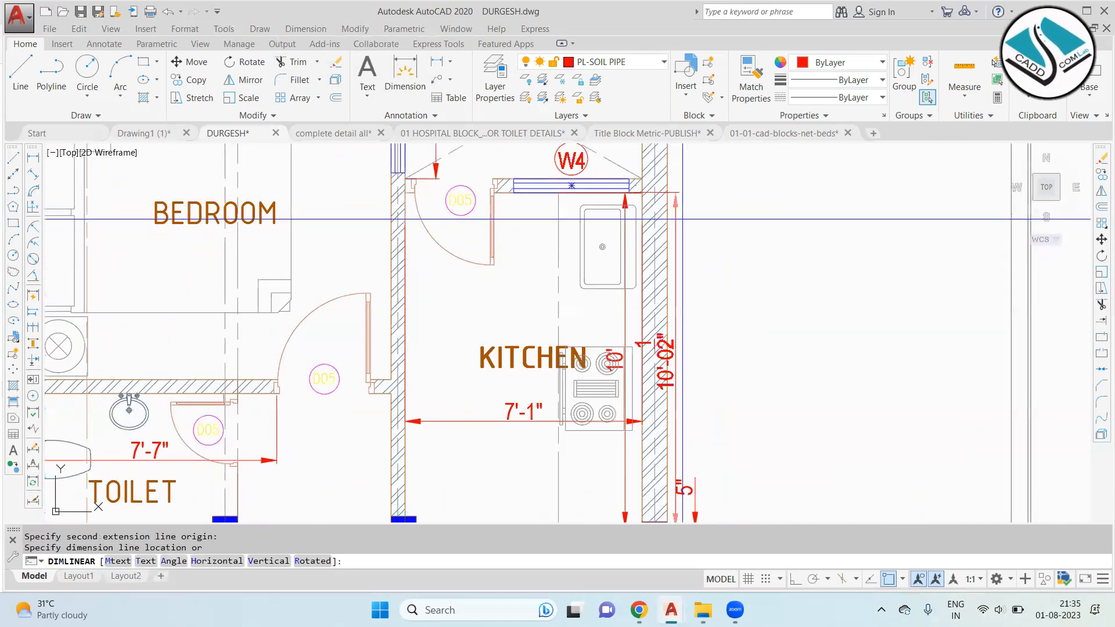
{"action": "middle_click_drag", "start_coordinate": [689, 481], "coordinate": [690, 374]}
{"action": "left_click", "coordinate": [689, 373]}
{"action": "scroll", "coordinate": [689, 373], "scroll_direction": "down", "scroll_amount": 3}
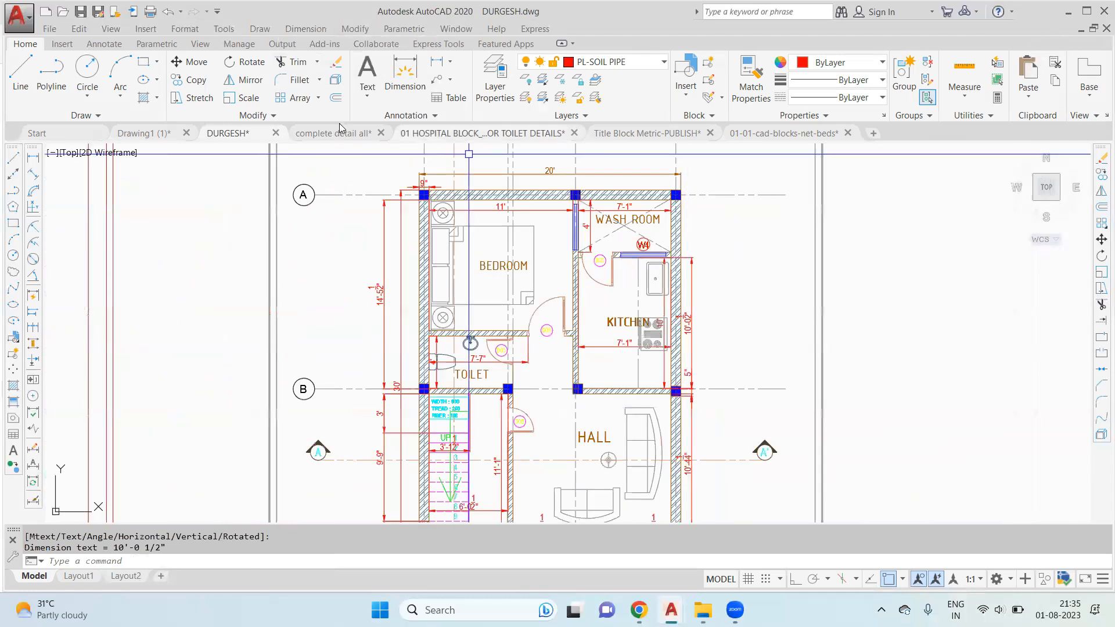
Step: Switch to the complete detail all drawing and examine how the toilet's clear sizes and wall thicknesses are dimensioned
{"action": "key", "text": "ctrl+Tab"}
{"action": "scroll", "coordinate": [491, 283], "scroll_direction": "up", "scroll_amount": 6}
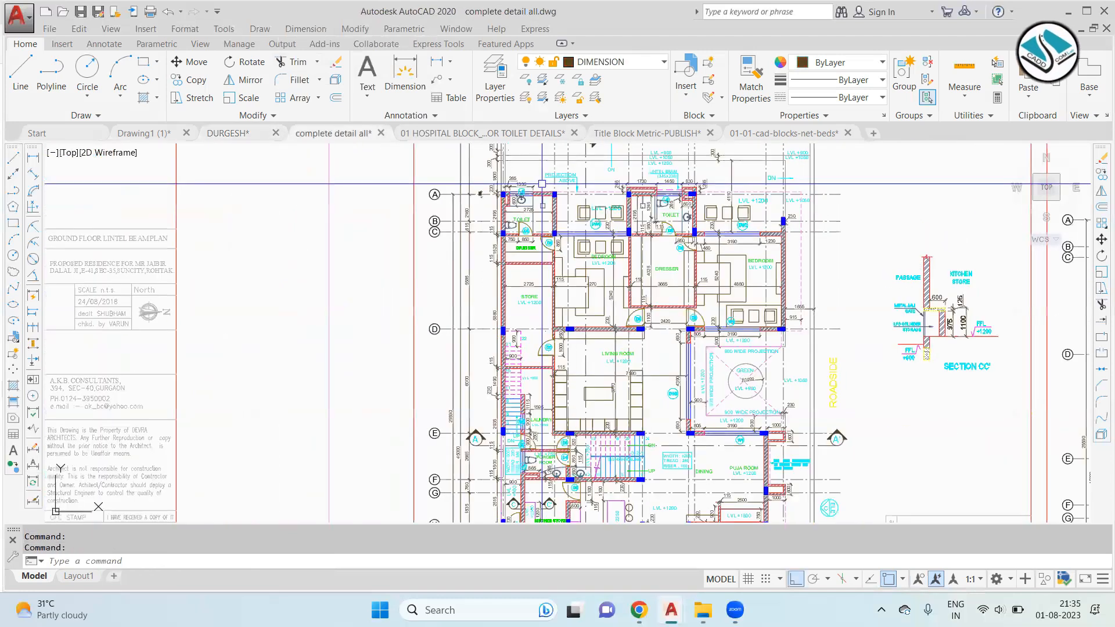
{"action": "scroll", "coordinate": [490, 284], "scroll_direction": "down", "scroll_amount": 4}
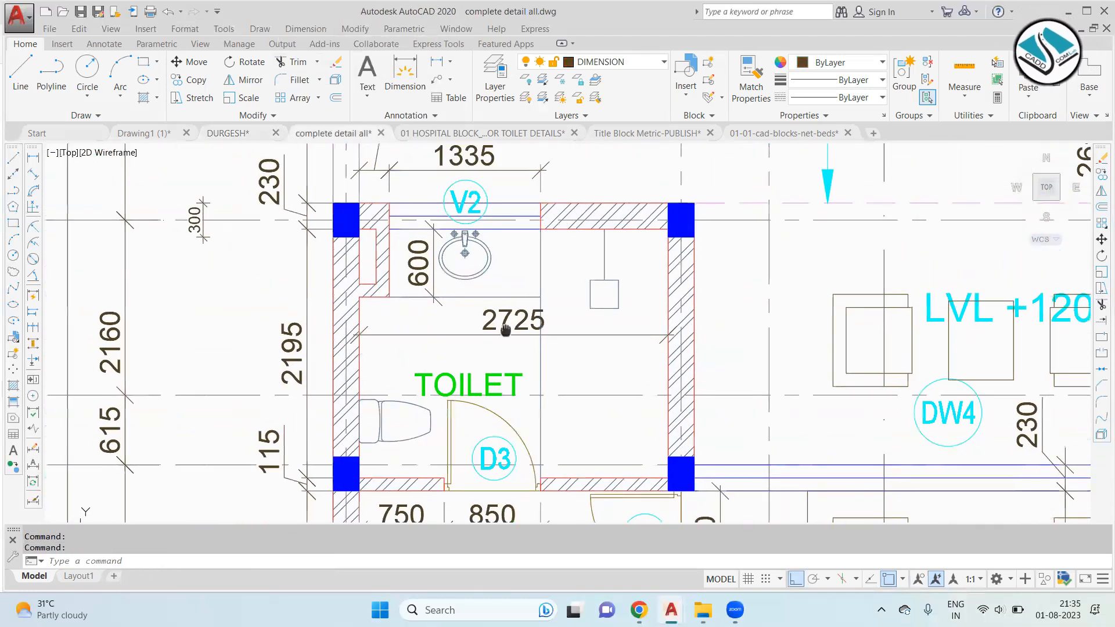
{"action": "middle_click_drag", "start_coordinate": [509, 338], "coordinate": [364, 324]}
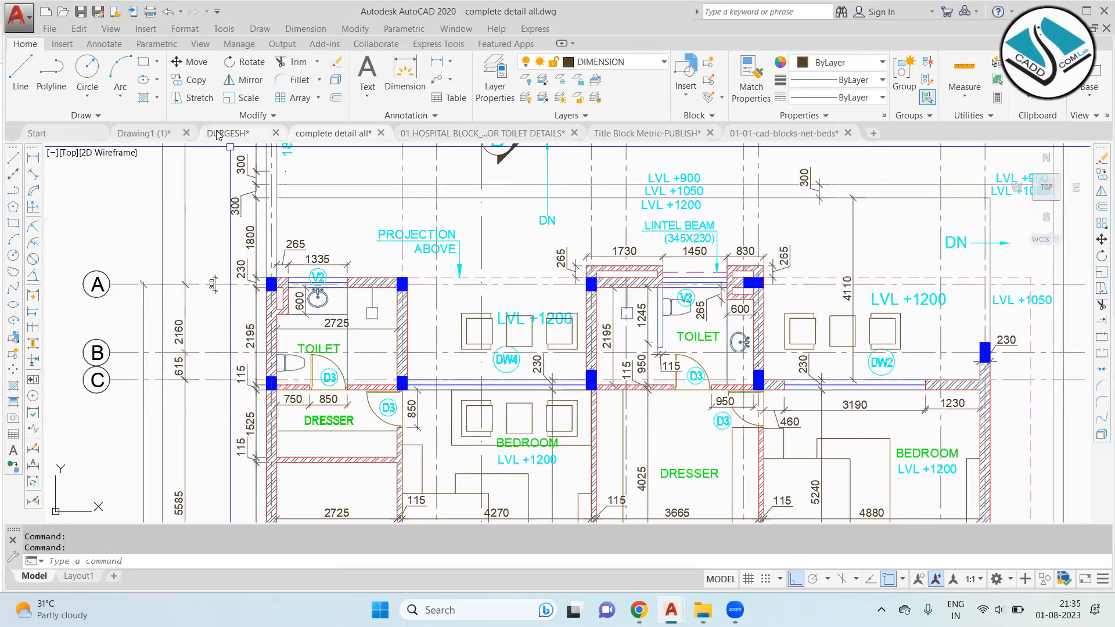
{"action": "mouse_move", "coordinate": [217, 134]}
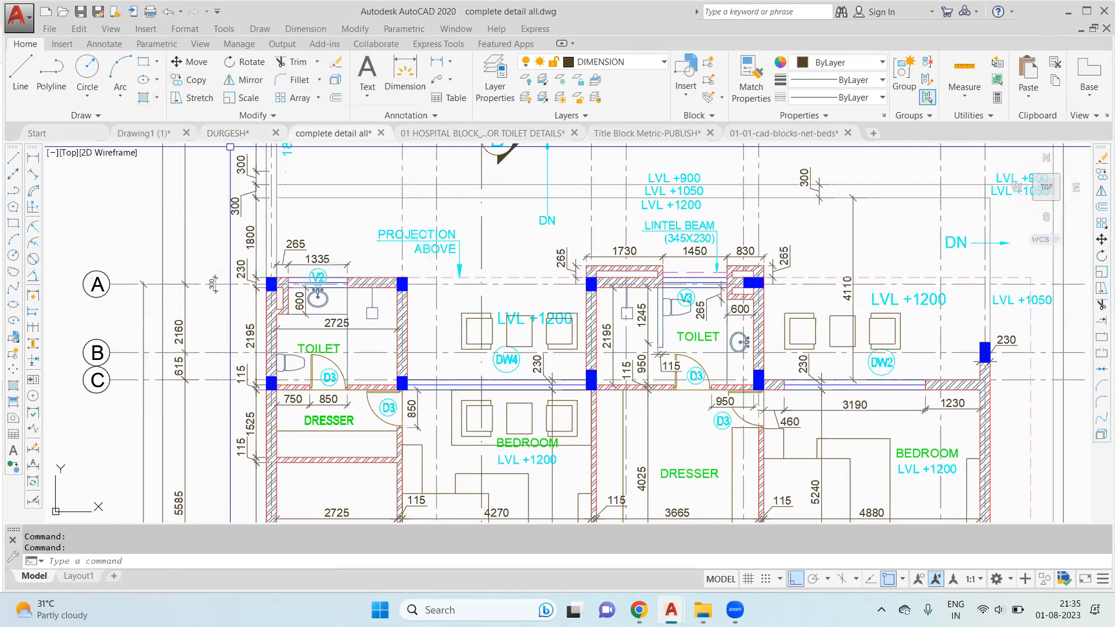
{"action": "scroll", "coordinate": [165, 349], "scroll_direction": "up", "scroll_amount": 4}
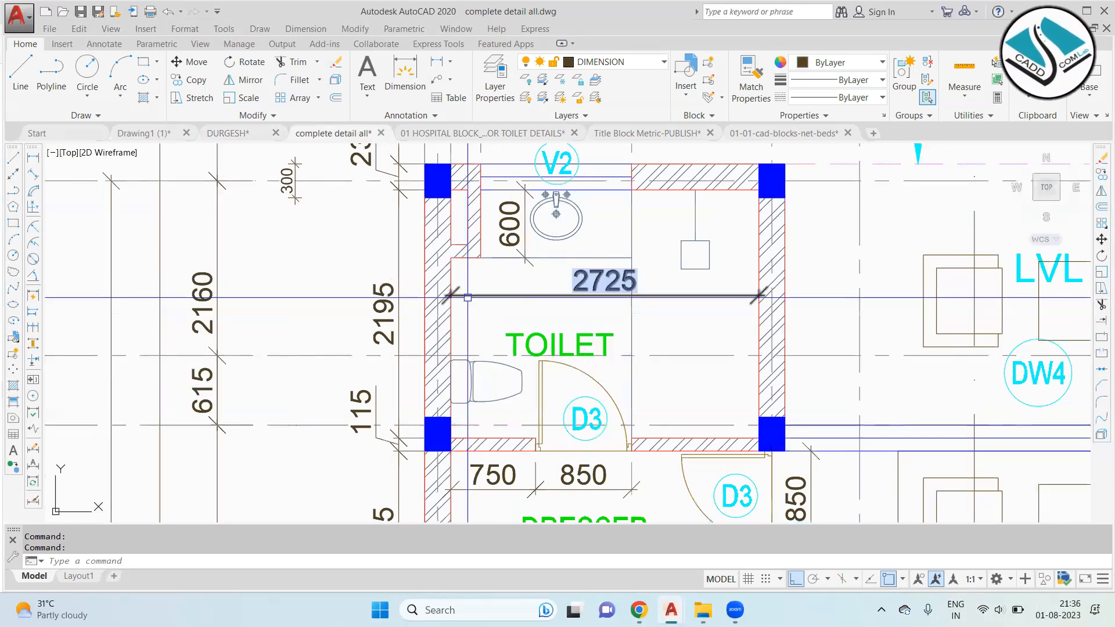
{"action": "scroll", "coordinate": [450, 284], "scroll_direction": "up", "scroll_amount": 2}
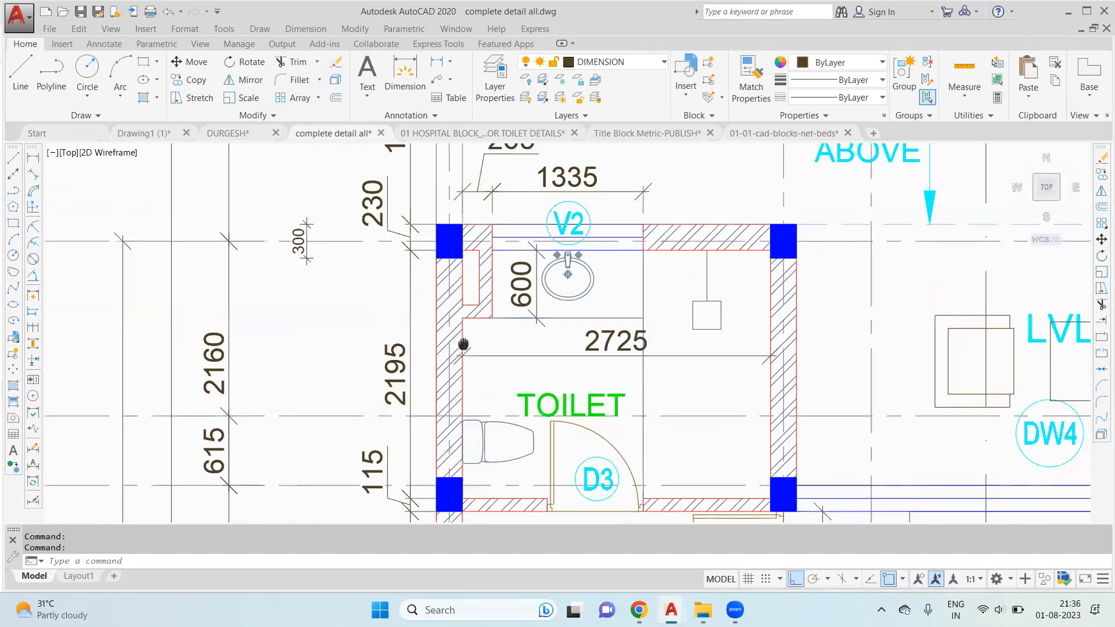
{"action": "scroll", "coordinate": [436, 242], "scroll_direction": "down", "scroll_amount": 2}
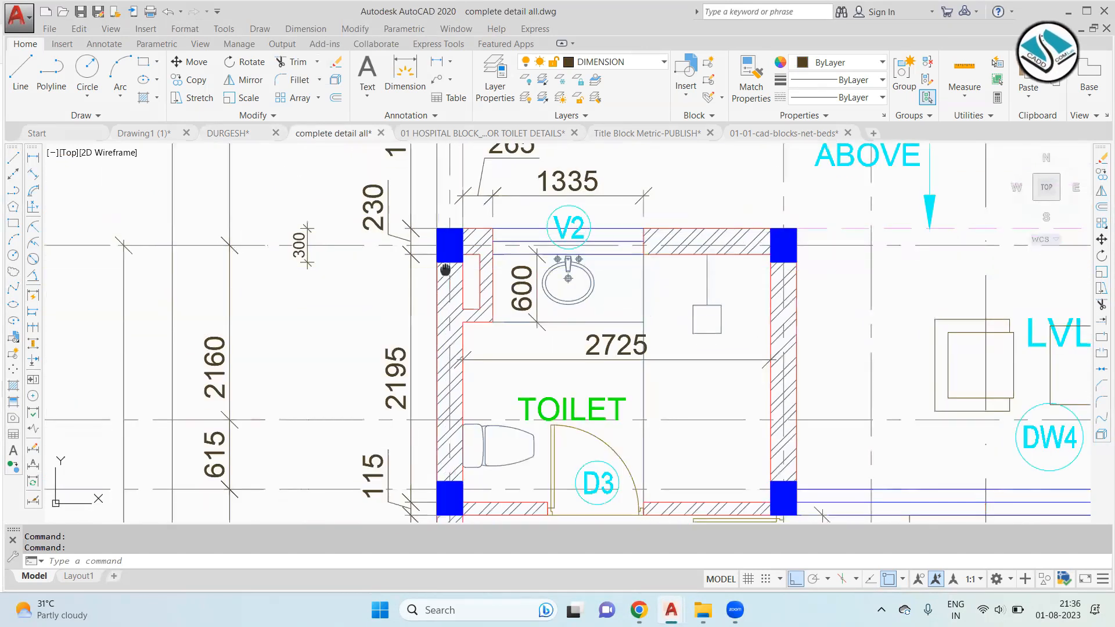
{"action": "middle_click_drag", "start_coordinate": [406, 351], "coordinate": [410, 302]}
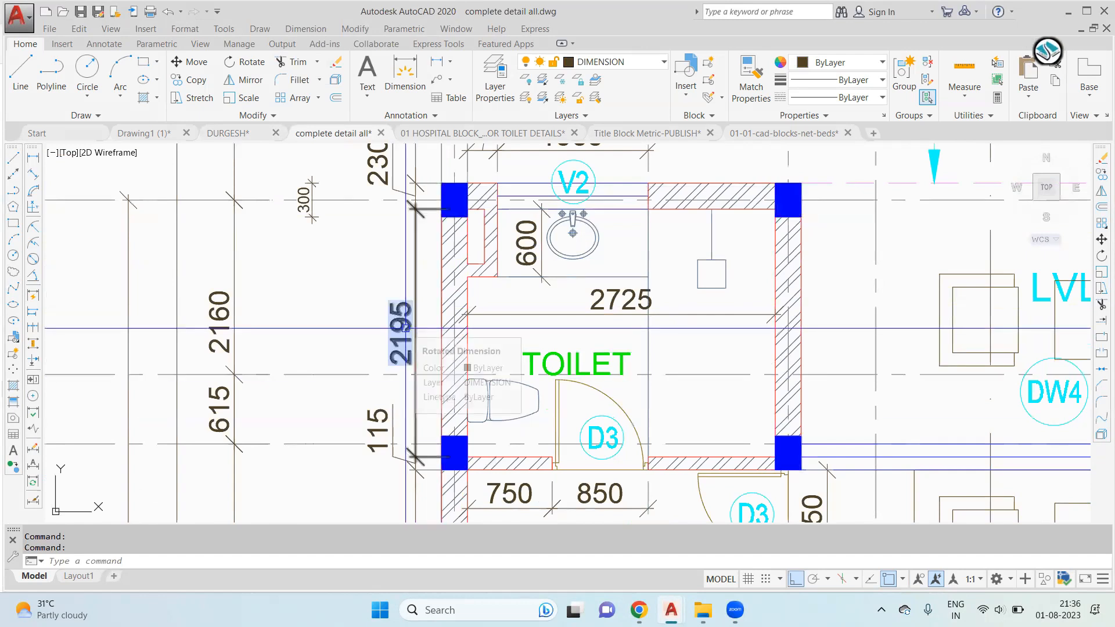
{"action": "middle_click_drag", "start_coordinate": [398, 377], "coordinate": [418, 278]}
{"action": "scroll", "coordinate": [413, 319], "scroll_direction": "up", "scroll_amount": 1}
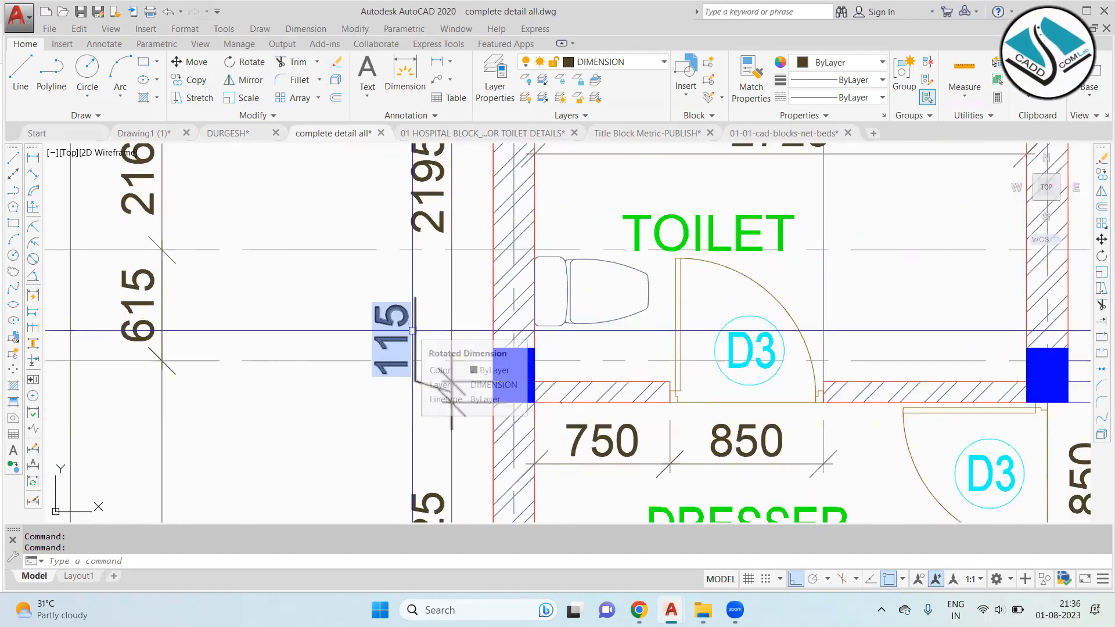
{"action": "scroll", "coordinate": [394, 355], "scroll_direction": "down", "scroll_amount": 3}
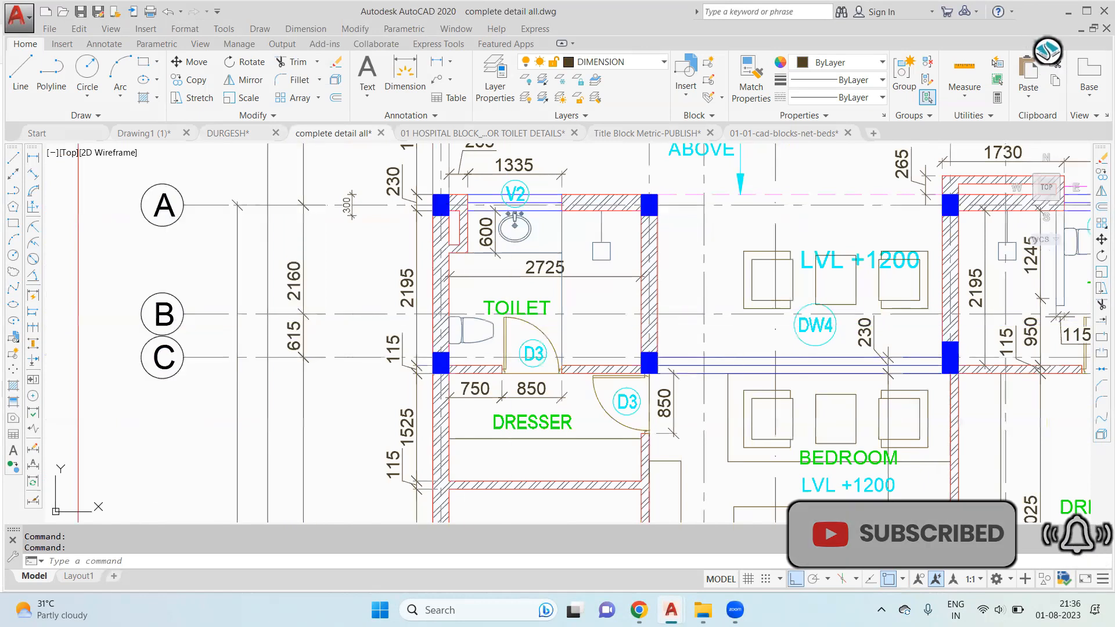
Step: Examine the dimension layout across the rest of the ground floor brickwork plan, down to the kitchen and drawing room
{"action": "middle_click_drag", "start_coordinate": [763, 322], "coordinate": [551, 338]}
{"action": "middle_click_drag", "start_coordinate": [425, 354], "coordinate": [616, 352]}
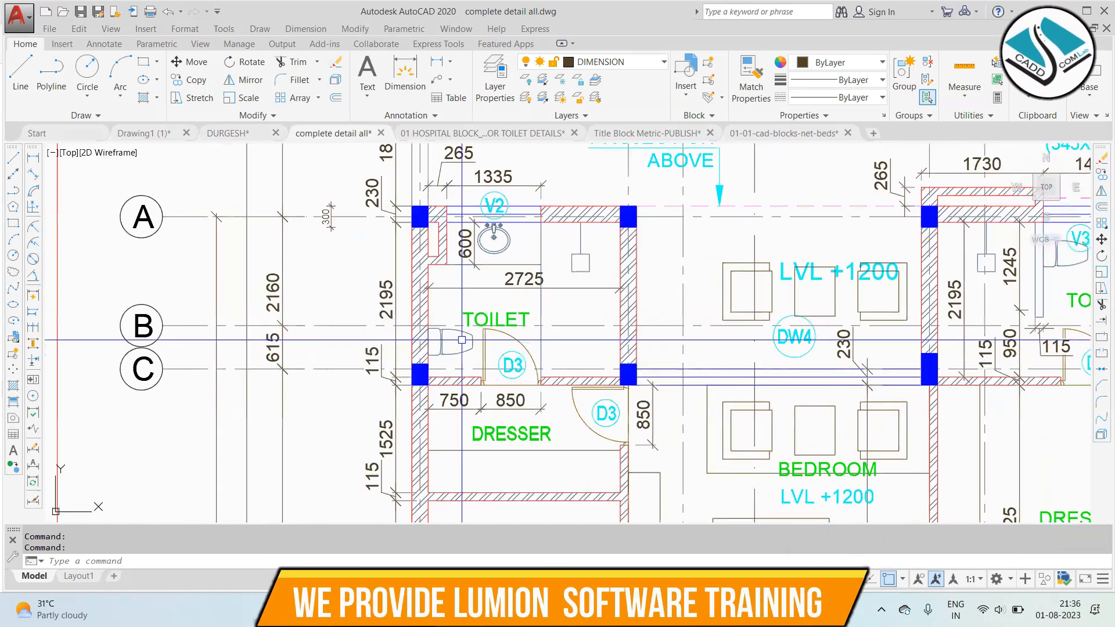
{"action": "scroll", "coordinate": [504, 340], "scroll_direction": "down", "scroll_amount": 1}
{"action": "scroll", "coordinate": [526, 288], "scroll_direction": "down", "scroll_amount": 4}
{"action": "scroll", "coordinate": [516, 301], "scroll_direction": "up", "scroll_amount": 4}
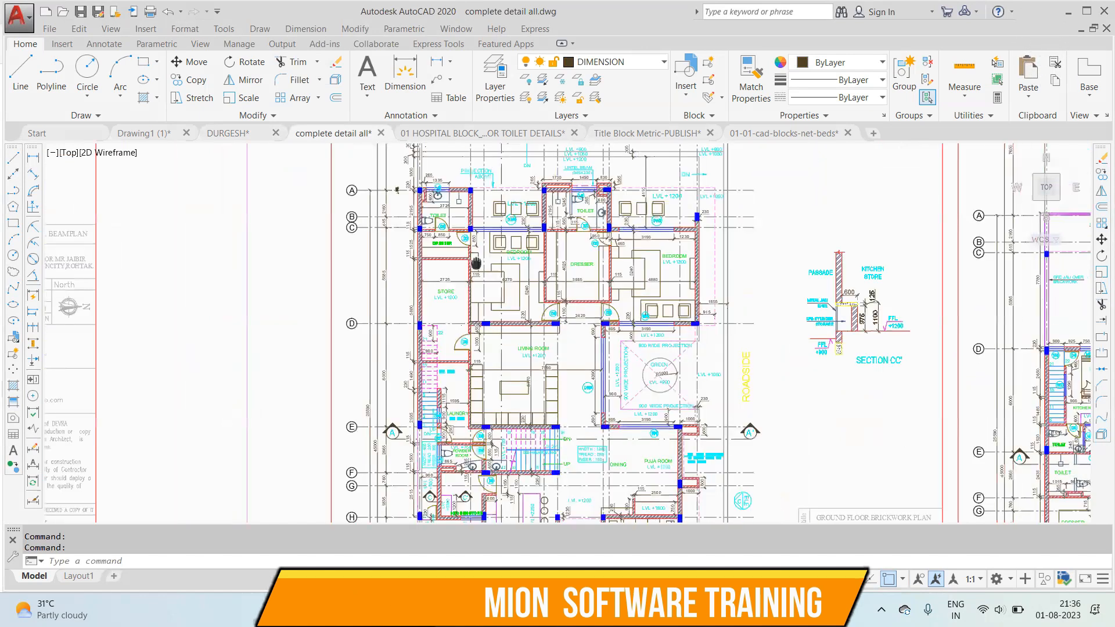
{"action": "middle_click_drag", "start_coordinate": [516, 301], "coordinate": [410, 275]}
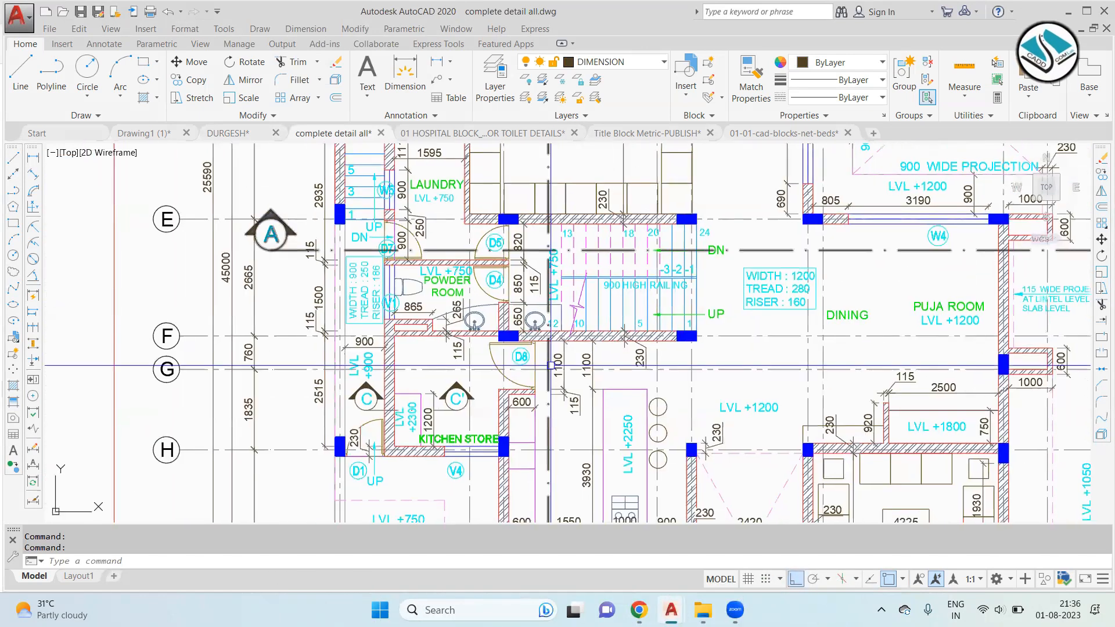
{"action": "middle_click_drag", "start_coordinate": [639, 435], "coordinate": [578, 332]}
{"action": "scroll", "coordinate": [268, 151], "scroll_direction": "down", "scroll_amount": 2}
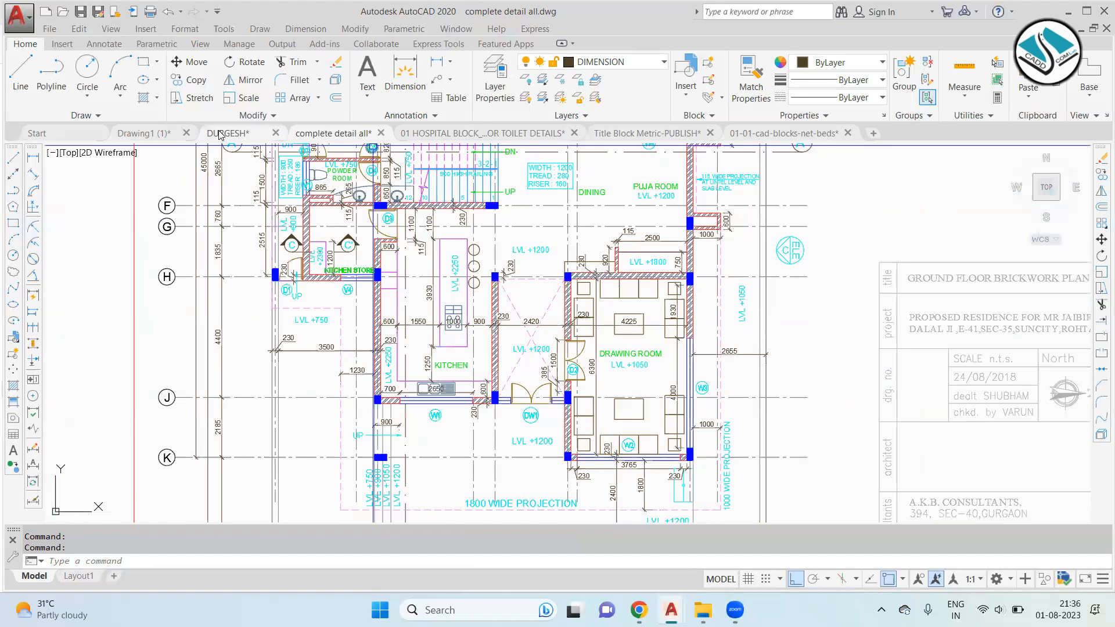
Step: Return to the DURGESH drawing and dimension the wash room's depth outside the right wall, in line with the kitchen dimension
{"action": "key", "text": "ctrl+Tab"}
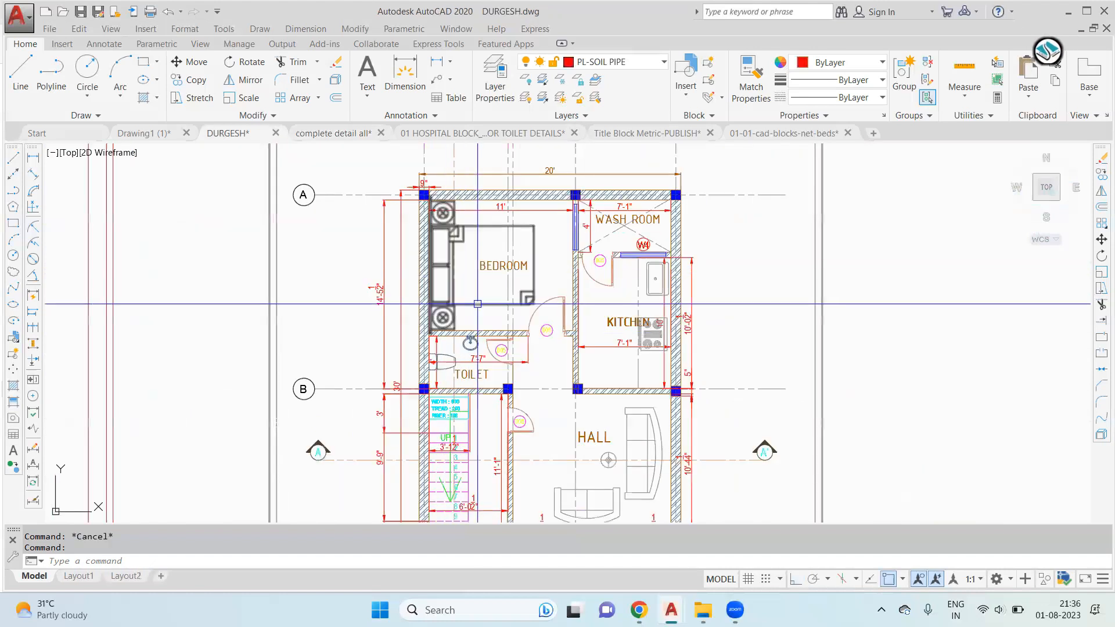
{"action": "scroll", "coordinate": [574, 156], "scroll_direction": "up", "scroll_amount": 4}
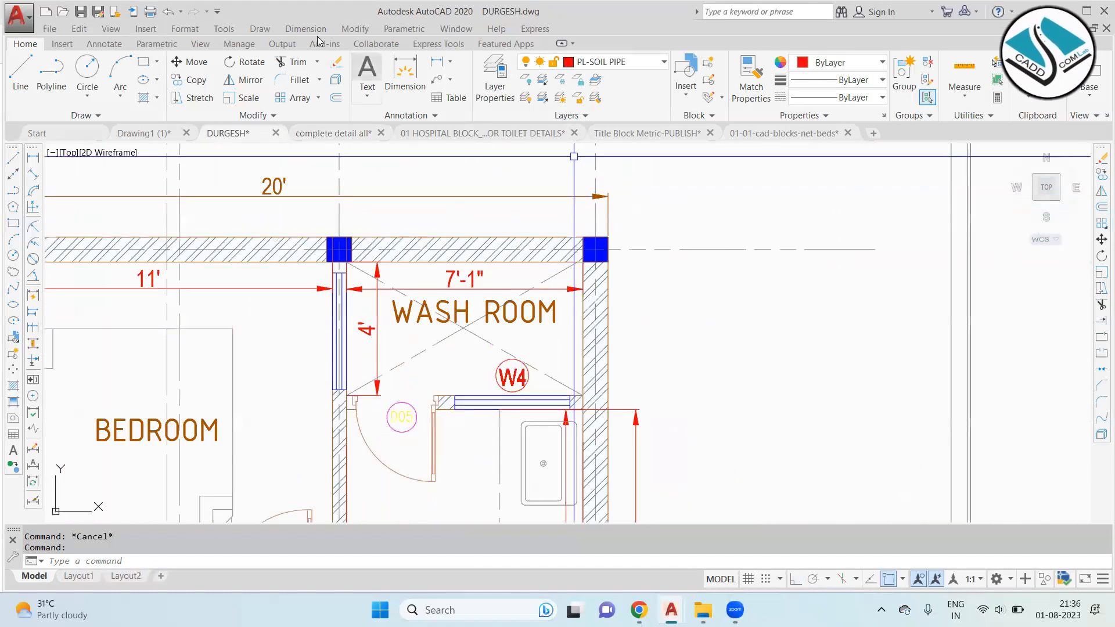
{"action": "left_click", "coordinate": [306, 28]}
{"action": "left_click", "coordinate": [317, 69]}
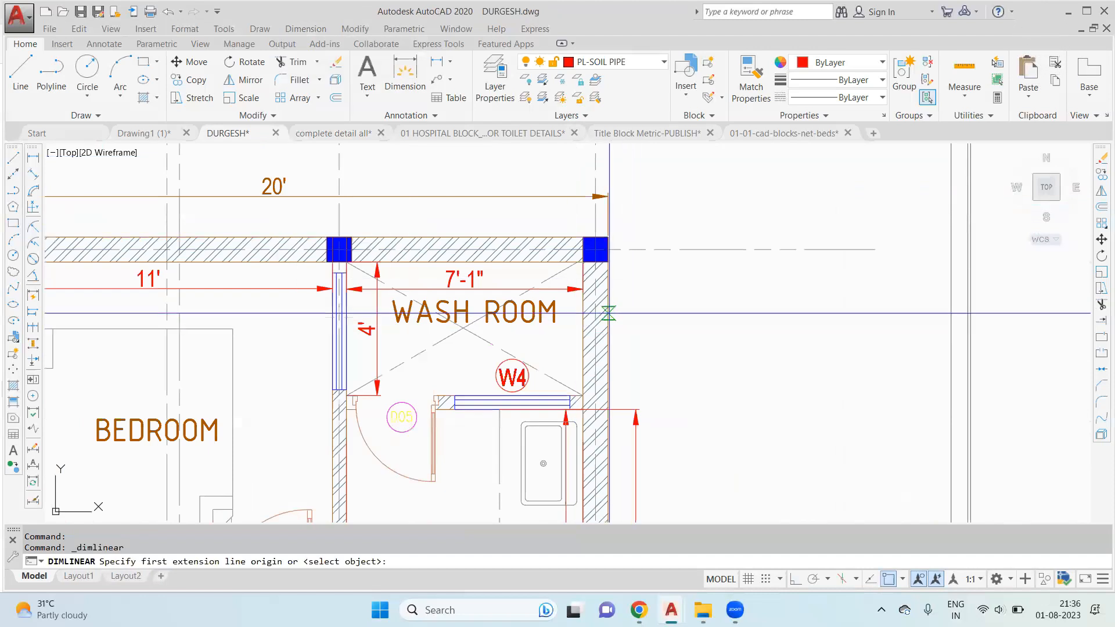
{"action": "left_click", "coordinate": [583, 397]}
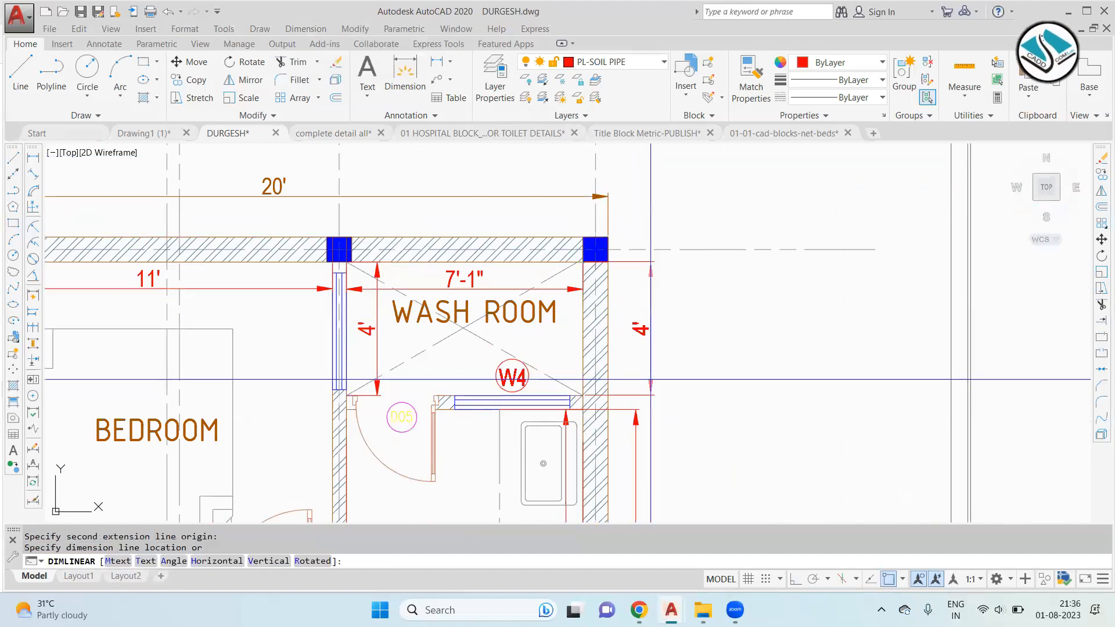
{"action": "left_click", "coordinate": [636, 403]}
{"action": "scroll", "coordinate": [604, 345], "scroll_direction": "down", "scroll_amount": 2}
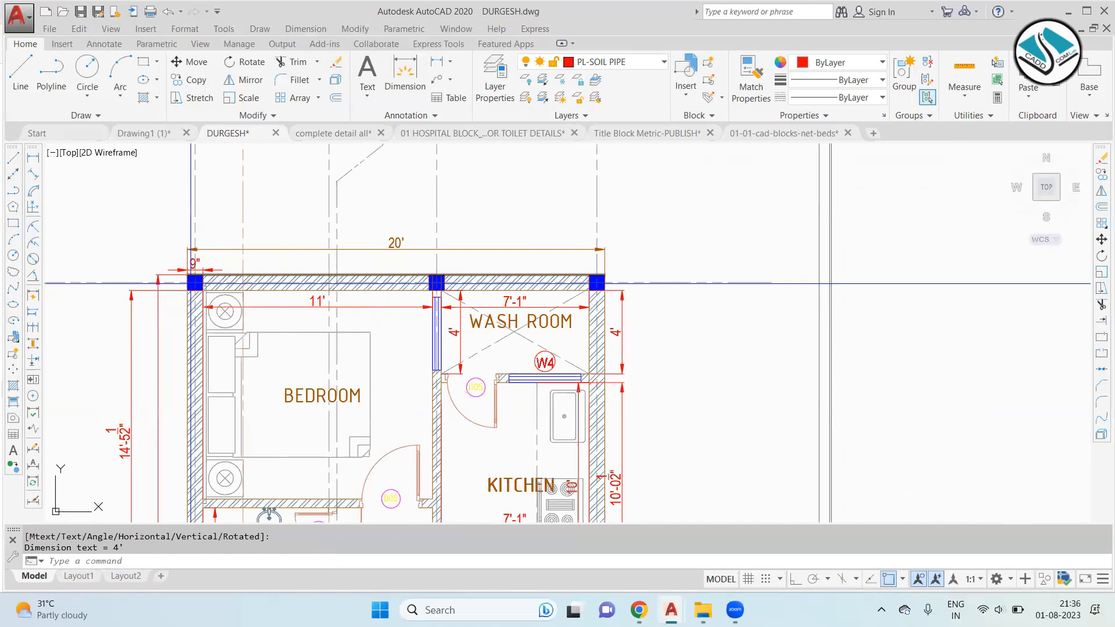
Step: Dimension the bedroom's width between its inner wall faces, placing the dimension outside the top wall
{"action": "key", "text": "Return"}
{"action": "scroll", "coordinate": [190, 295], "scroll_direction": "up", "scroll_amount": 6}
{"action": "left_click", "coordinate": [203, 291]}
{"action": "scroll", "coordinate": [269, 322], "scroll_direction": "down", "scroll_amount": 4}
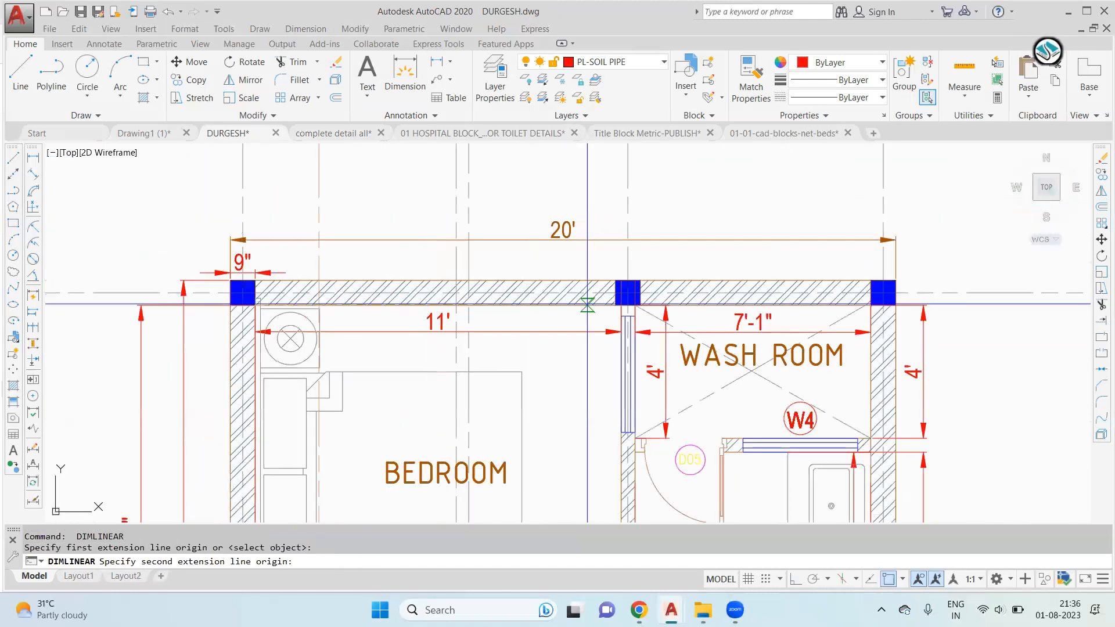
{"action": "scroll", "coordinate": [616, 304], "scroll_direction": "up", "scroll_amount": 3}
{"action": "left_click", "coordinate": [615, 305]}
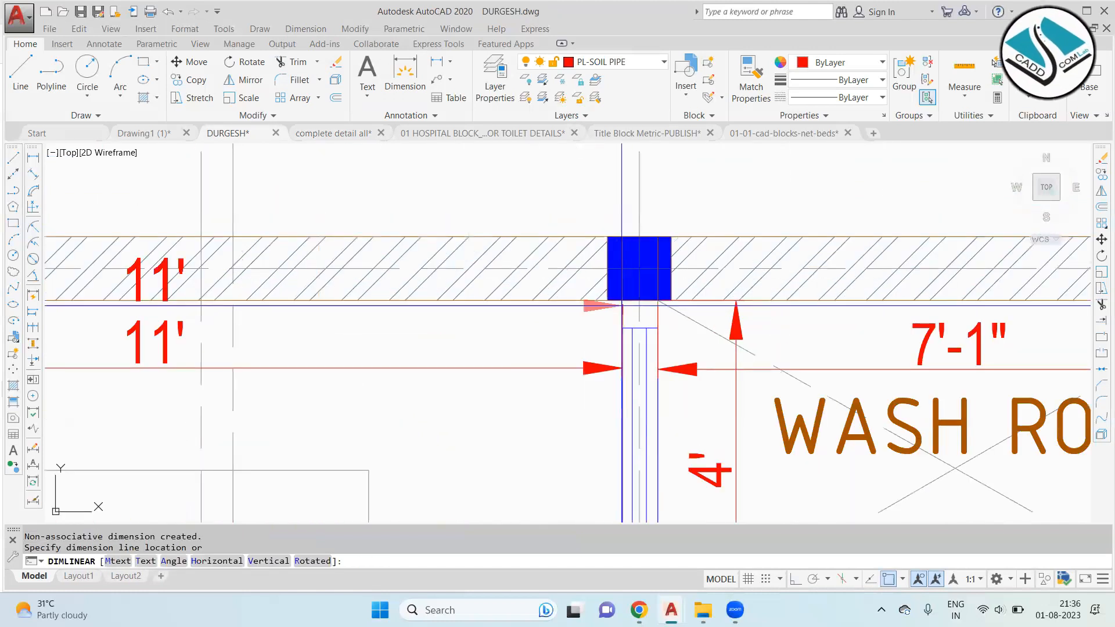
{"action": "scroll", "coordinate": [616, 308], "scroll_direction": "down", "scroll_amount": 3}
{"action": "scroll", "coordinate": [491, 262], "scroll_direction": "up", "scroll_amount": 3}
{"action": "left_click", "coordinate": [491, 262]}
{"action": "scroll", "coordinate": [539, 285], "scroll_direction": "down", "scroll_amount": 2}
Step: Dimension the width of the middle column on the top wall, in line with the bedroom's outside dimension
{"action": "key", "text": "Return"}
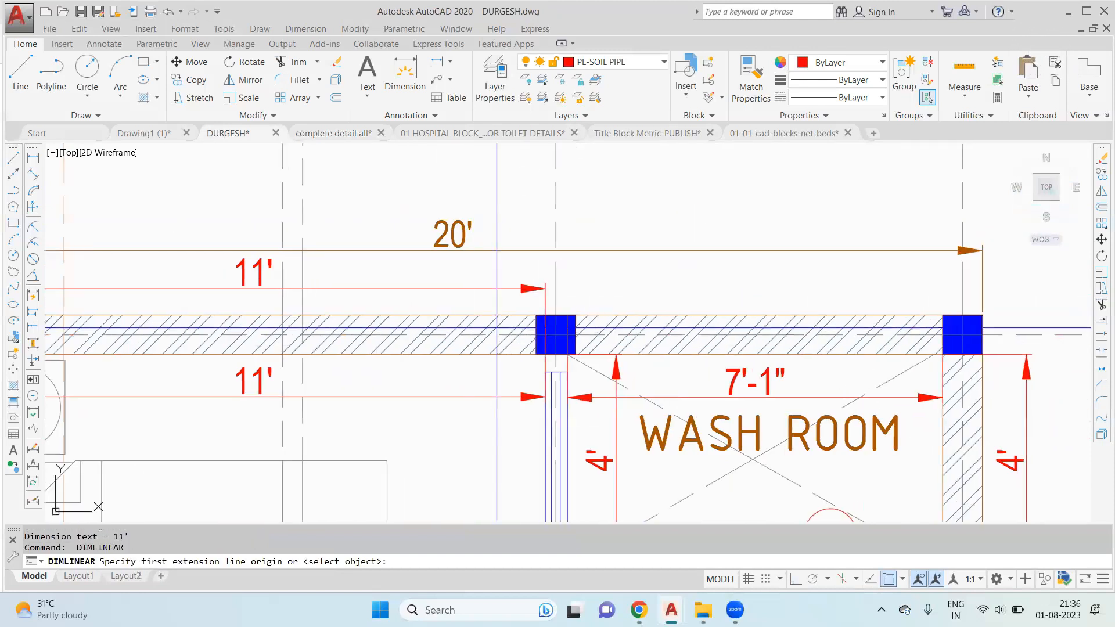
{"action": "scroll", "coordinate": [609, 280], "scroll_direction": "up", "scroll_amount": 2}
{"action": "left_click", "coordinate": [551, 309]}
{"action": "left_click", "coordinate": [614, 309]}
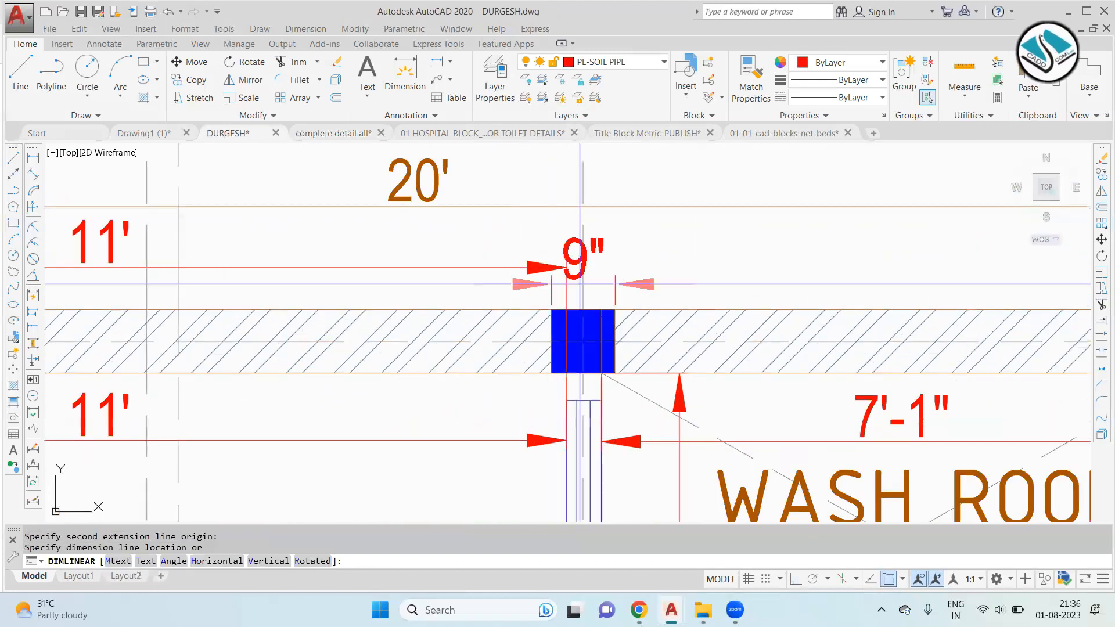
{"action": "left_click", "coordinate": [566, 267]}
{"action": "middle_click_drag", "start_coordinate": [566, 267], "coordinate": [475, 270]}
Step: Dimension the wash room's width outside the top wall, in line with the middle column's dimension
{"action": "key", "text": "Return"}
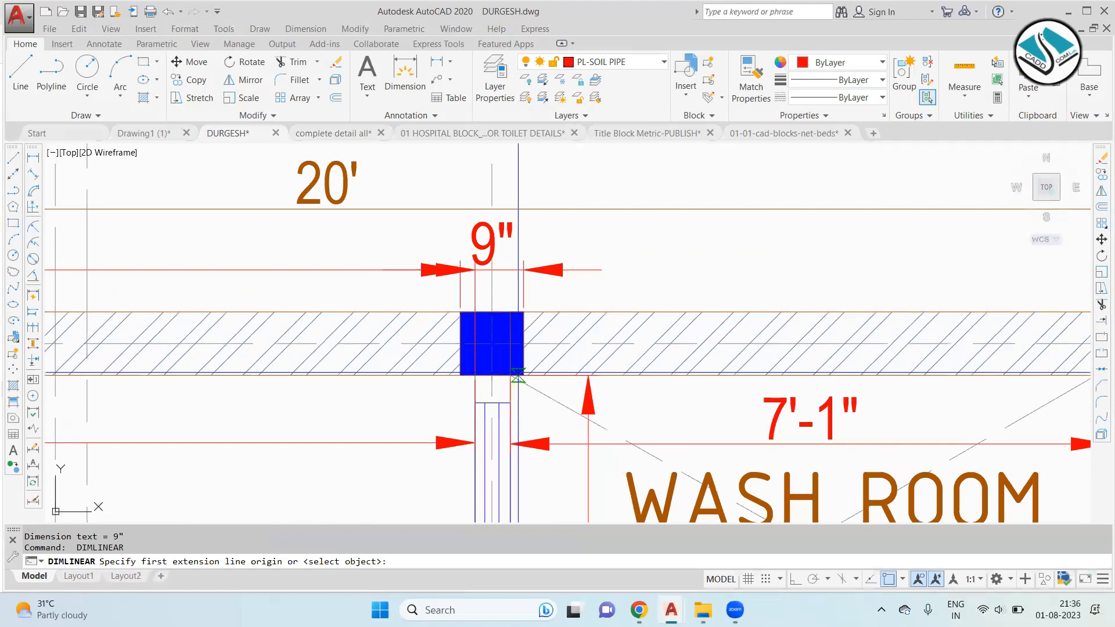
{"action": "left_click", "coordinate": [510, 375]}
{"action": "scroll", "coordinate": [482, 375], "scroll_direction": "down", "scroll_amount": 3}
{"action": "scroll", "coordinate": [633, 366], "scroll_direction": "up", "scroll_amount": 3}
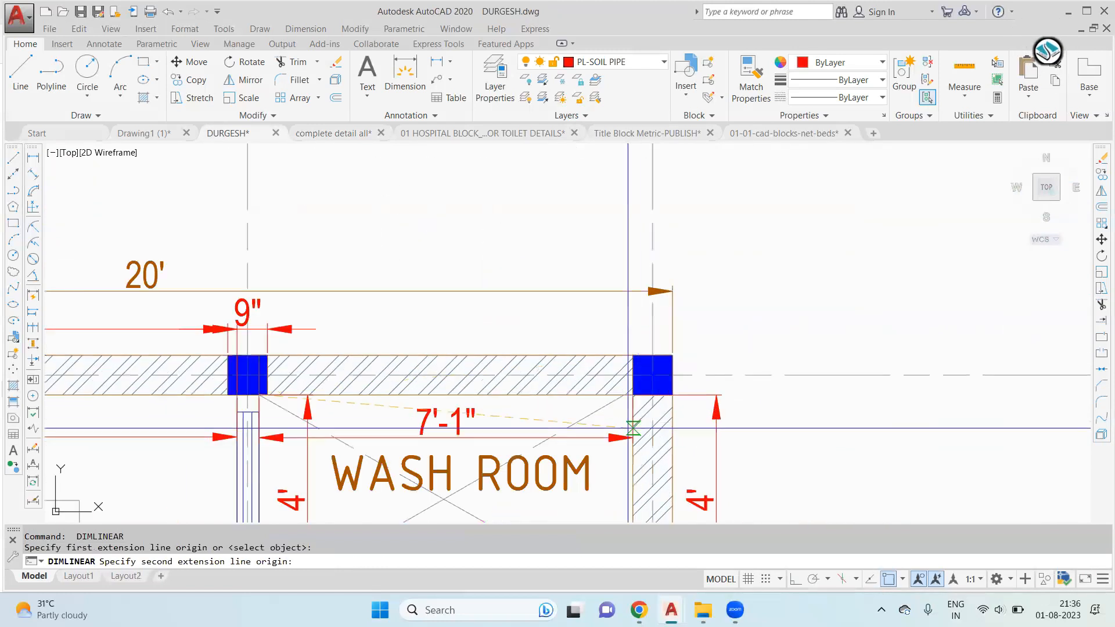
{"action": "left_click", "coordinate": [639, 395]}
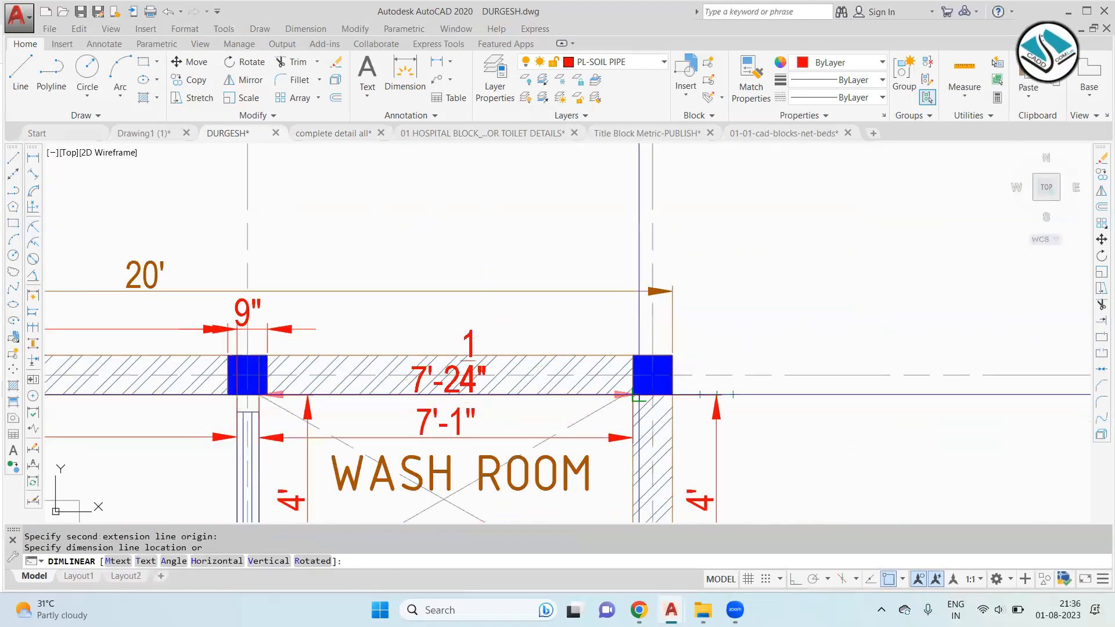
{"action": "left_click", "coordinate": [285, 331]}
{"action": "scroll", "coordinate": [540, 330], "scroll_direction": "down", "scroll_amount": 5}
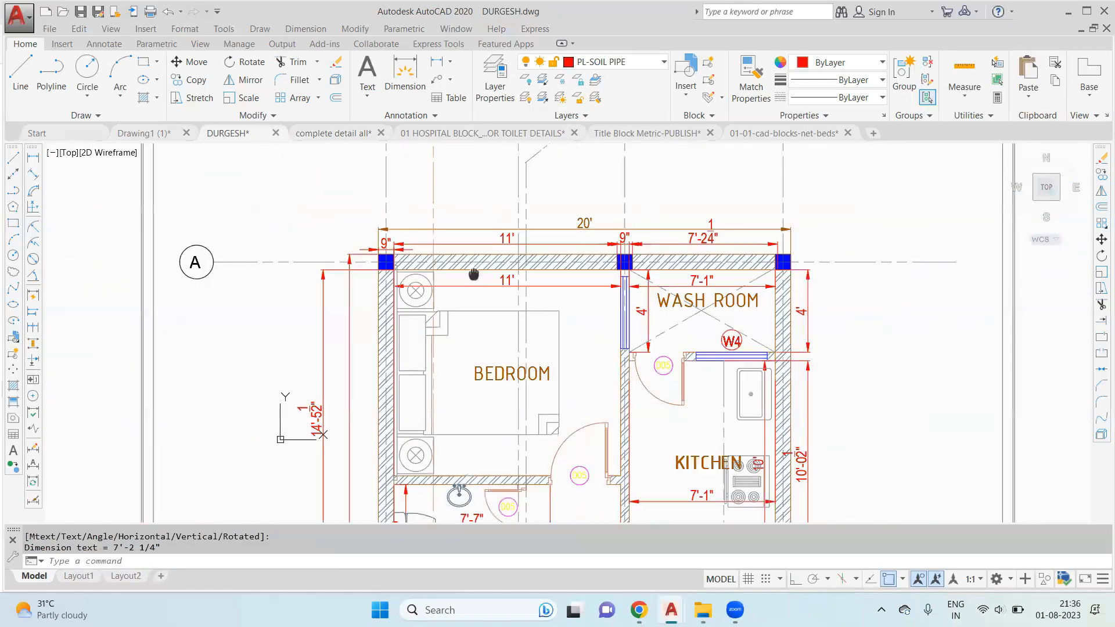
Step: Erase the overall 20' dimension above the top wall
{"action": "middle_click_drag", "start_coordinate": [500, 273], "coordinate": [434, 378]}
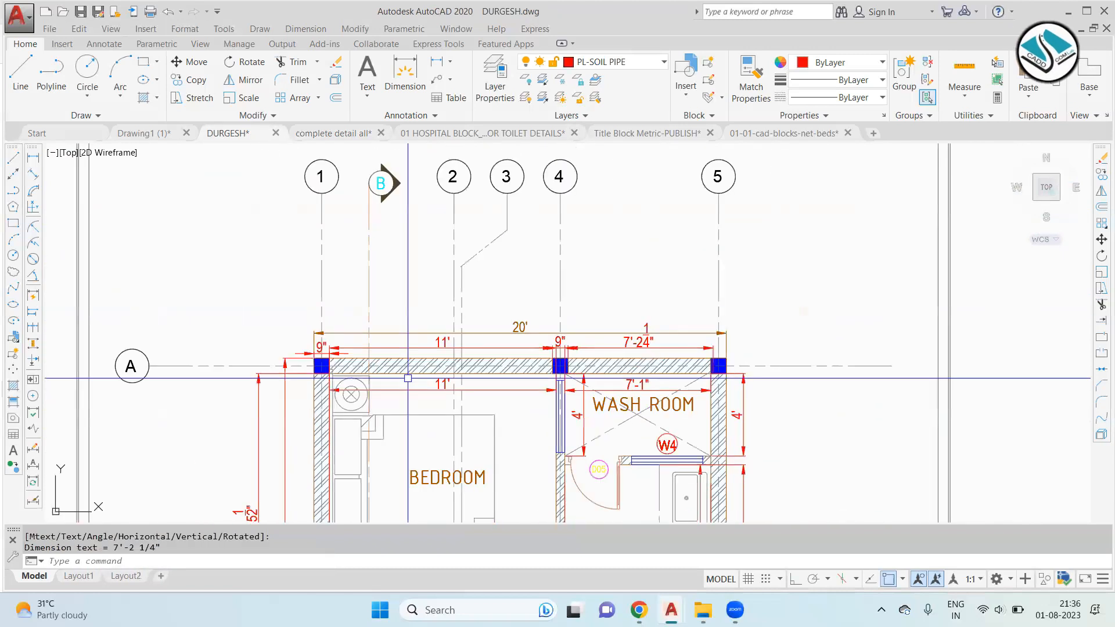
{"action": "scroll", "coordinate": [401, 366], "scroll_direction": "up", "scroll_amount": 2}
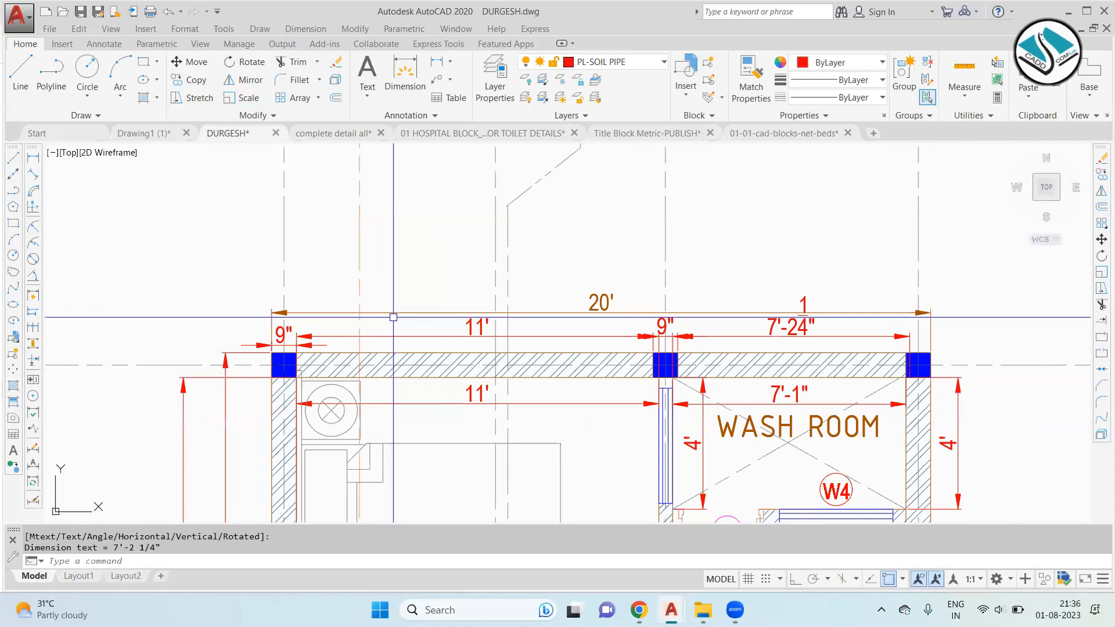
{"action": "key", "text": "Return"}
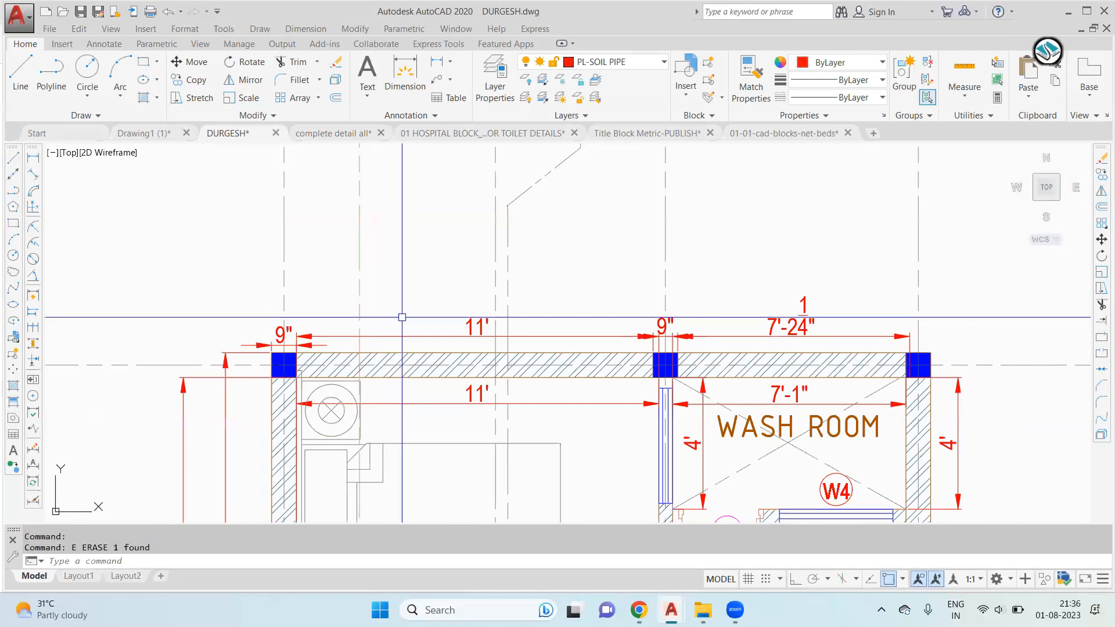
Step: Add a linear dimension between the centres of the bedroom's left corner column and the middle column, above the first dimension row
{"action": "left_click", "coordinate": [312, 32]}
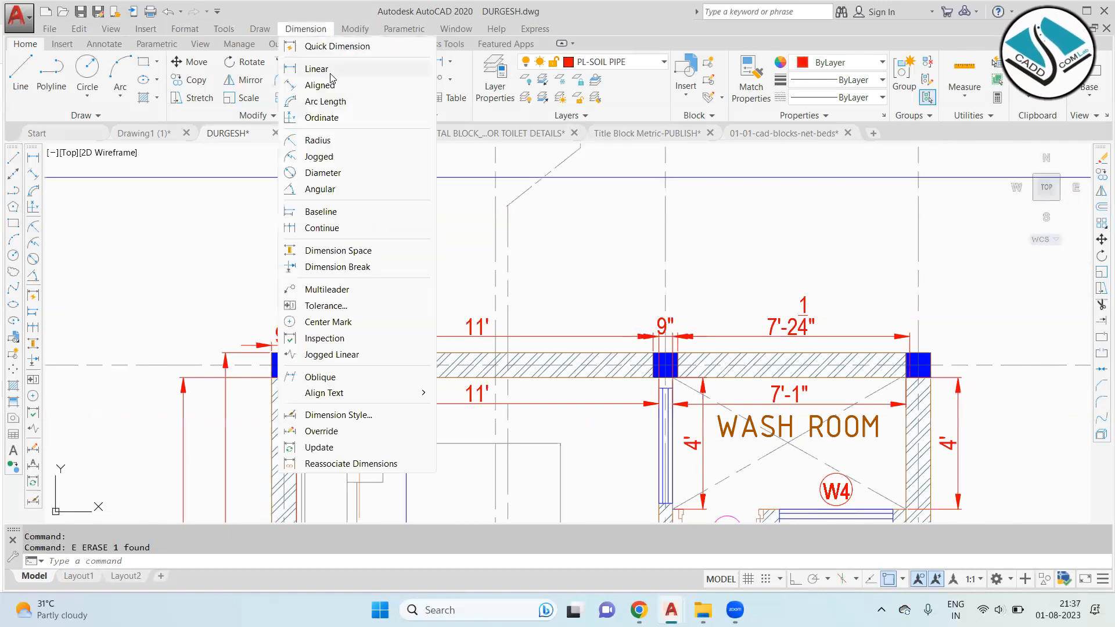
{"action": "left_click", "coordinate": [326, 75]}
{"action": "scroll", "coordinate": [303, 344], "scroll_direction": "up", "scroll_amount": 2}
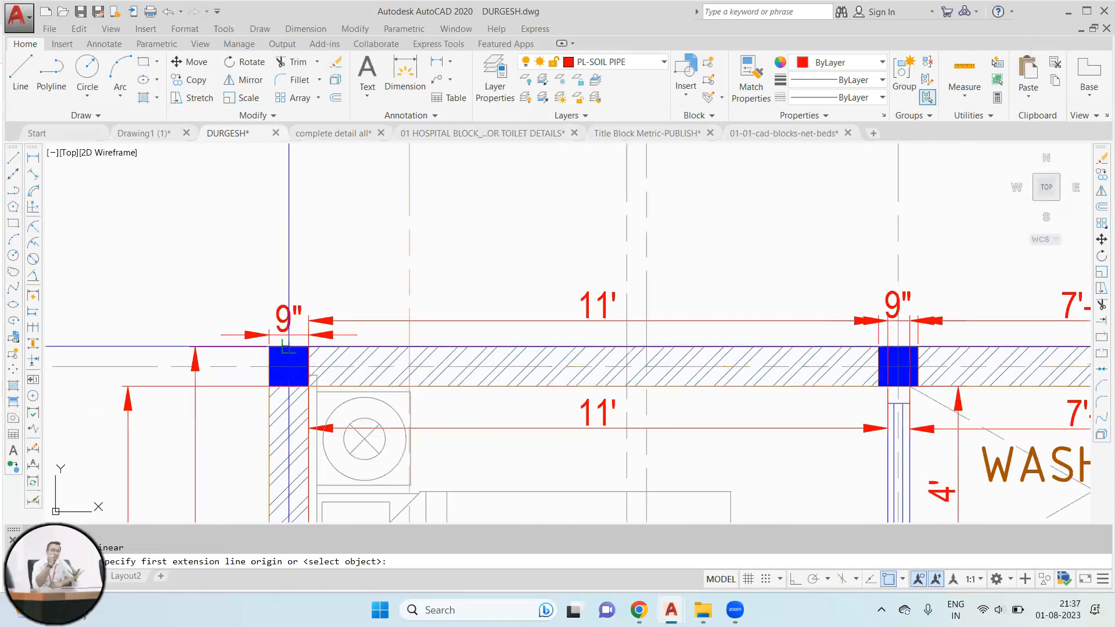
{"action": "scroll", "coordinate": [304, 344], "scroll_direction": "down", "scroll_amount": 2}
{"action": "left_click", "coordinate": [304, 344]}
{"action": "scroll", "coordinate": [645, 358], "scroll_direction": "up", "scroll_amount": 2}
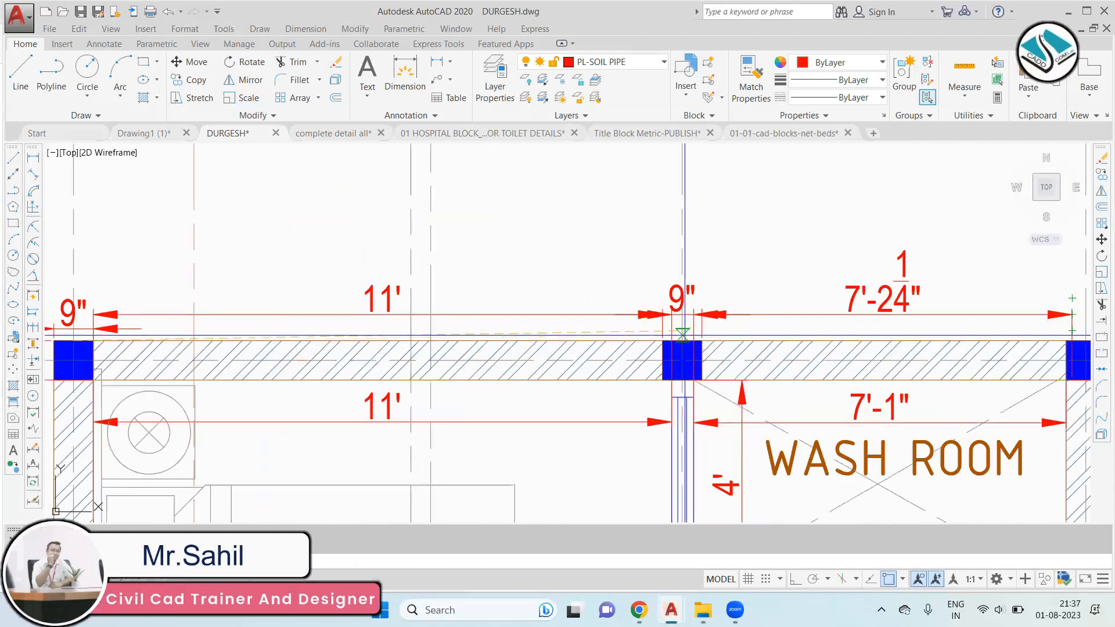
{"action": "left_click", "coordinate": [682, 344]}
{"action": "left_click", "coordinate": [682, 252]}
Step: Dimension the centre-to-centre distance from the middle column to the right corner column, in line with the neighbouring column-centre dimension
{"action": "key", "text": "Return"}
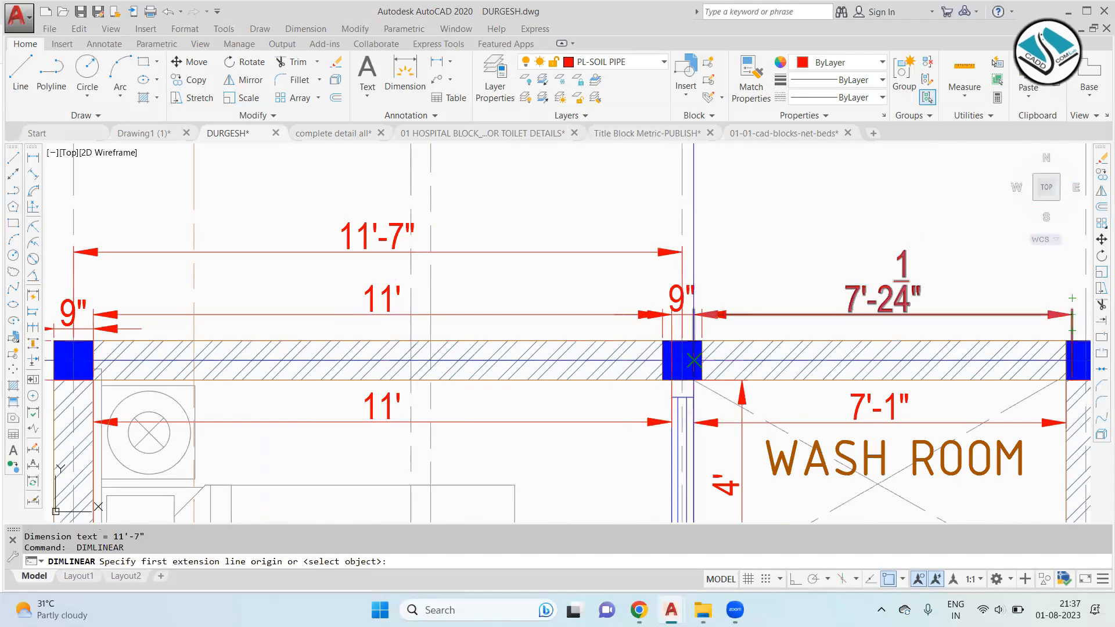
{"action": "left_click", "coordinate": [682, 341]}
{"action": "middle_click_drag", "start_coordinate": [1062, 342], "coordinate": [917, 350]}
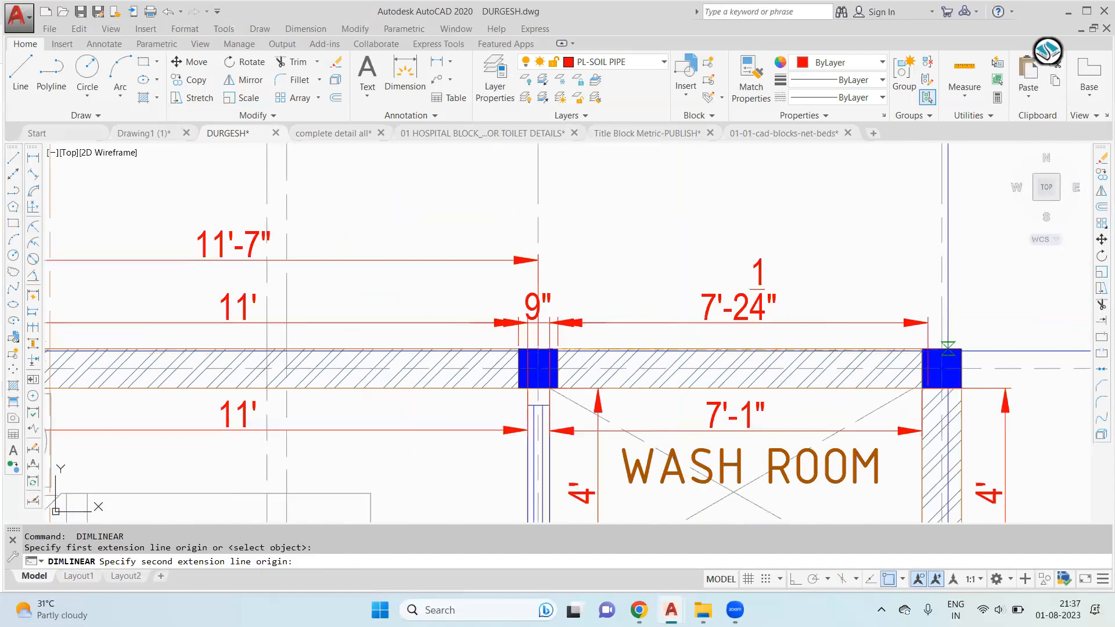
{"action": "left_click", "coordinate": [948, 349]}
{"action": "left_click", "coordinate": [532, 259]}
{"action": "scroll", "coordinate": [589, 255], "scroll_direction": "down", "scroll_amount": 5}
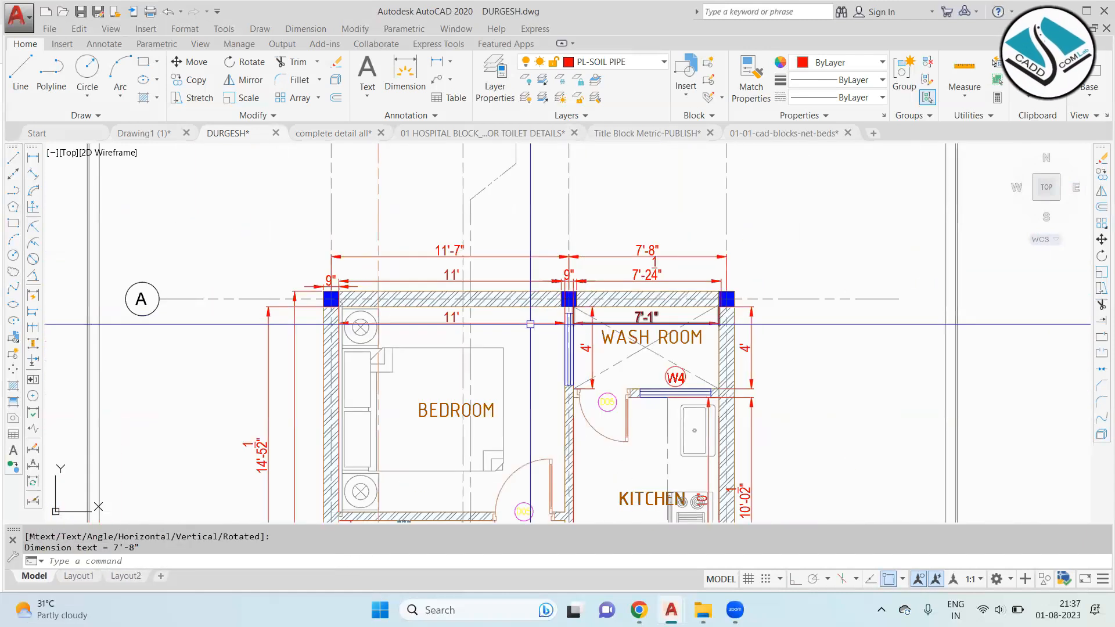
Step: Dimension the house's overall width between the outer corners of the top wall, above the column-centre dimension row
{"action": "key", "text": "Return"}
{"action": "scroll", "coordinate": [325, 290], "scroll_direction": "up", "scroll_amount": 4}
{"action": "left_click", "coordinate": [310, 309]}
{"action": "middle_click_drag", "start_coordinate": [707, 328], "coordinate": [617, 334]}
{"action": "middle_click_drag", "start_coordinate": [1062, 332], "coordinate": [635, 346]}
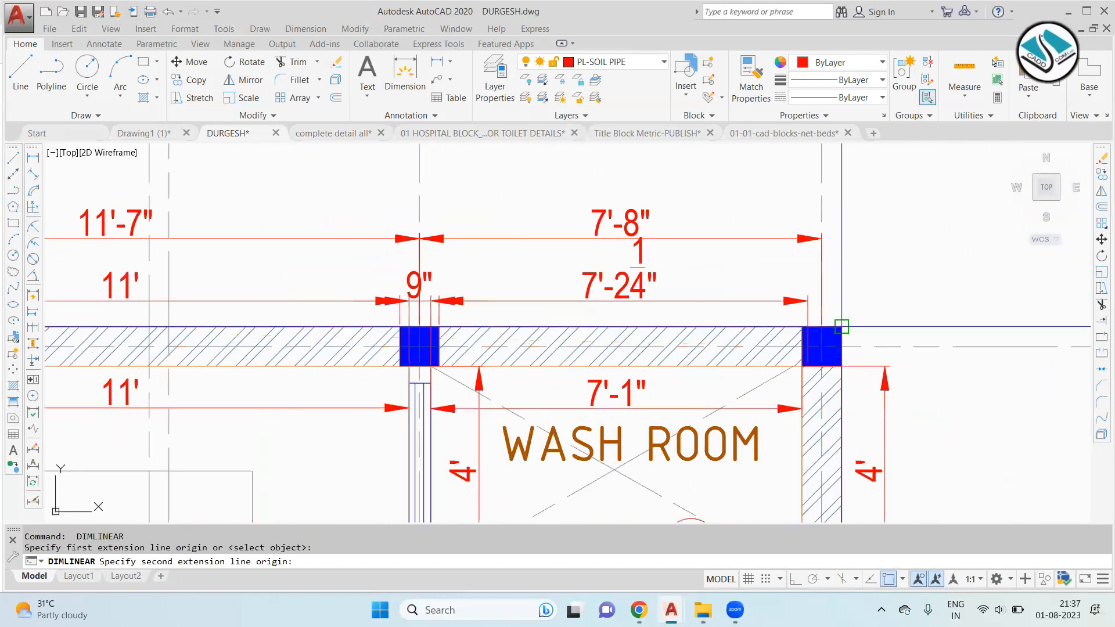
{"action": "scroll", "coordinate": [841, 327], "scroll_direction": "down", "scroll_amount": 5}
{"action": "left_click", "coordinate": [639, 258]}
Step: Copy the complete ground floor plan sheet, including its border and title block, to the empty space on its right
{"action": "mouse_move", "coordinate": [545, 255]}
{"action": "middle_mouse_down"}
{"action": "mouse_move", "coordinate": [575, 269]}
{"action": "mouse_move", "coordinate": [573, 319]}
{"action": "middle_mouse_up"}
{"action": "scroll", "coordinate": [511, 290], "scroll_direction": "down", "scroll_amount": 3}
{"action": "scroll", "coordinate": [562, 288], "scroll_direction": "up", "scroll_amount": 3}
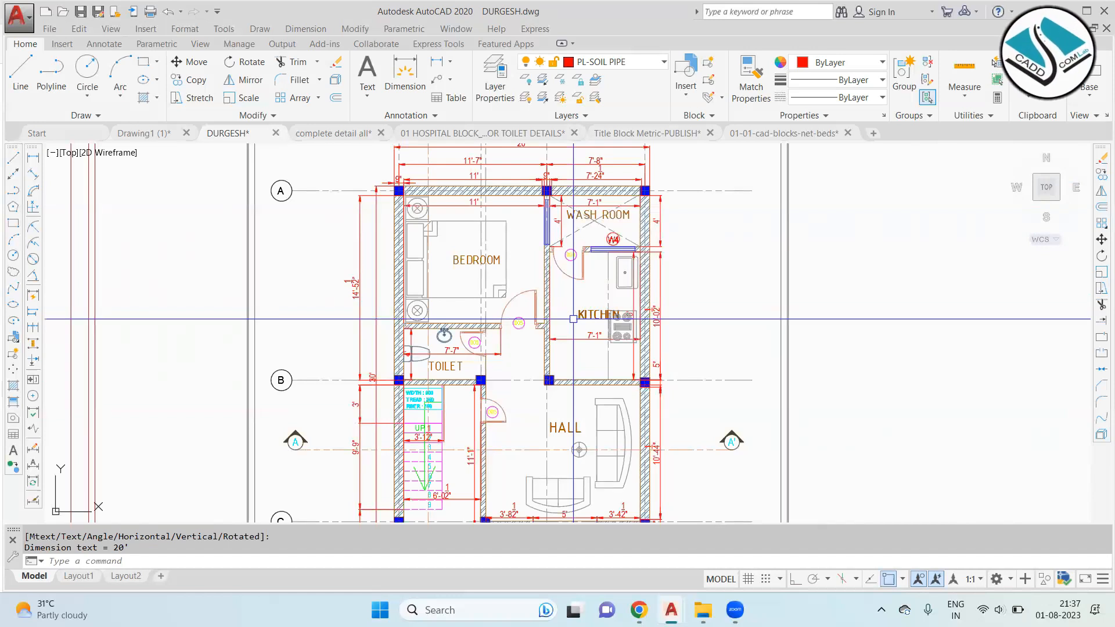
{"action": "scroll", "coordinate": [573, 319], "scroll_direction": "down", "scroll_amount": 5}
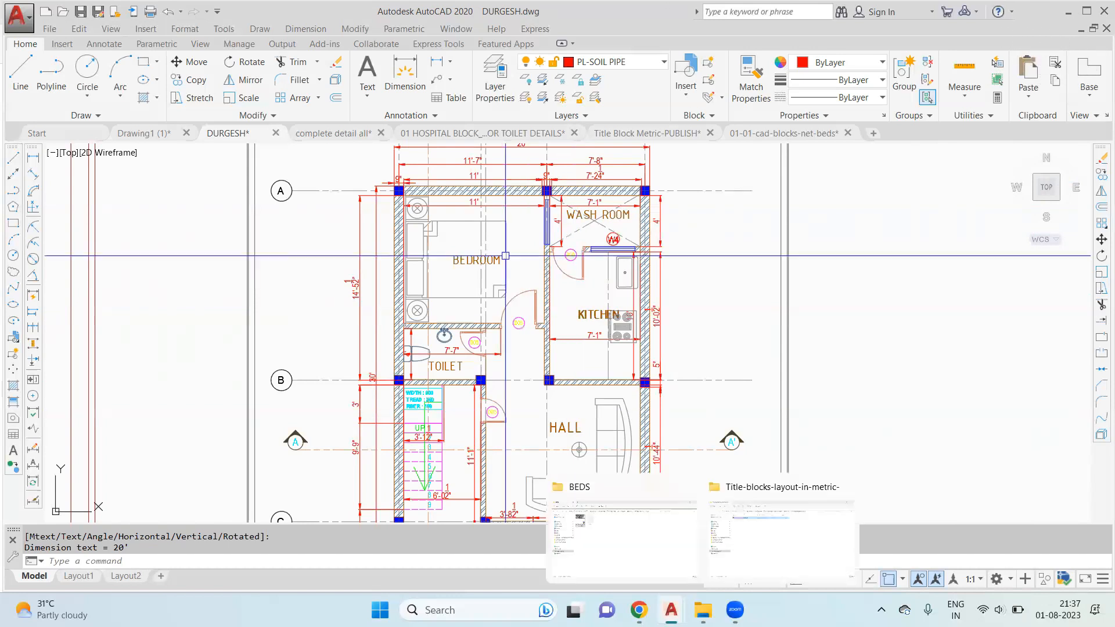
{"action": "scroll", "coordinate": [555, 269], "scroll_direction": "down", "scroll_amount": 4}
{"action": "scroll", "coordinate": [729, 324], "scroll_direction": "up", "scroll_amount": 2}
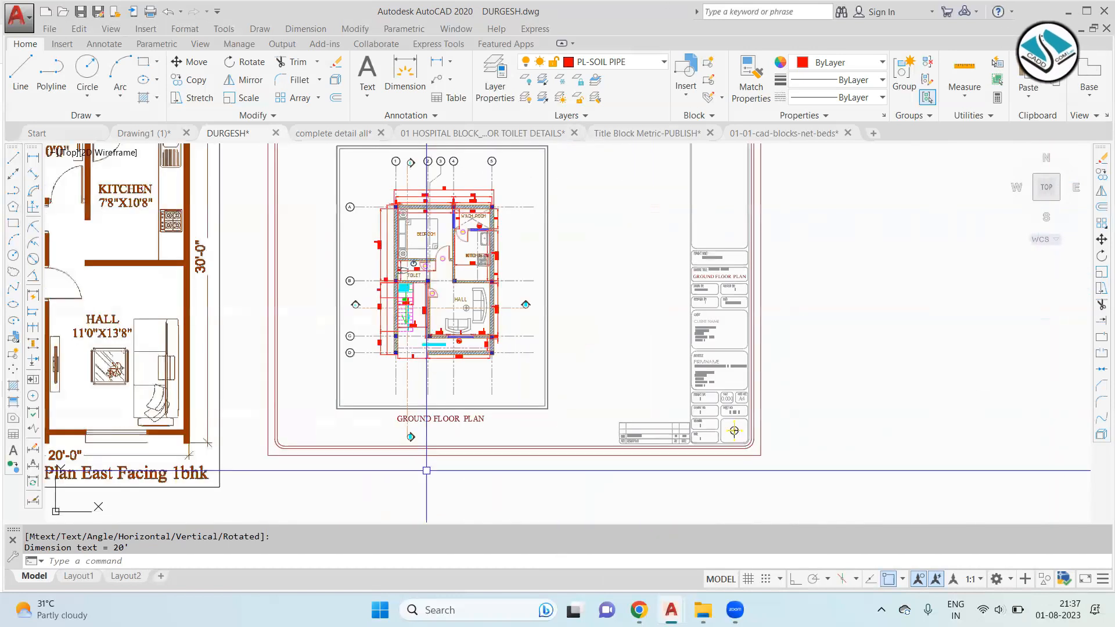
{"action": "scroll", "coordinate": [428, 440], "scroll_direction": "down", "scroll_amount": 2}
{"action": "left_click", "coordinate": [703, 188]}
{"action": "left_click", "coordinate": [312, 477]}
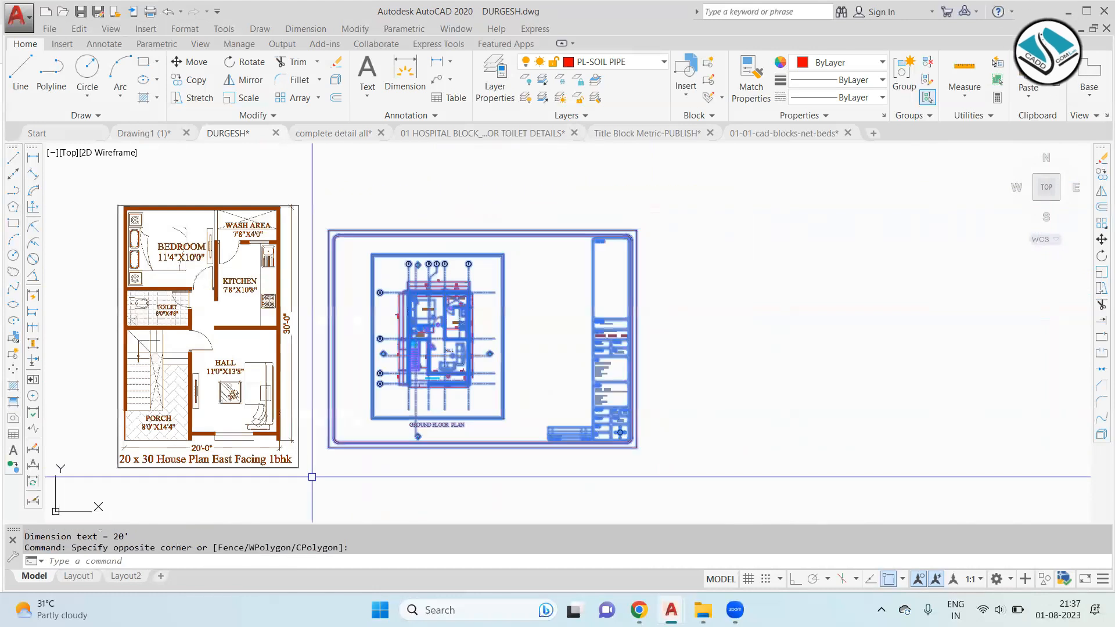
{"action": "left_click", "coordinate": [428, 379]}
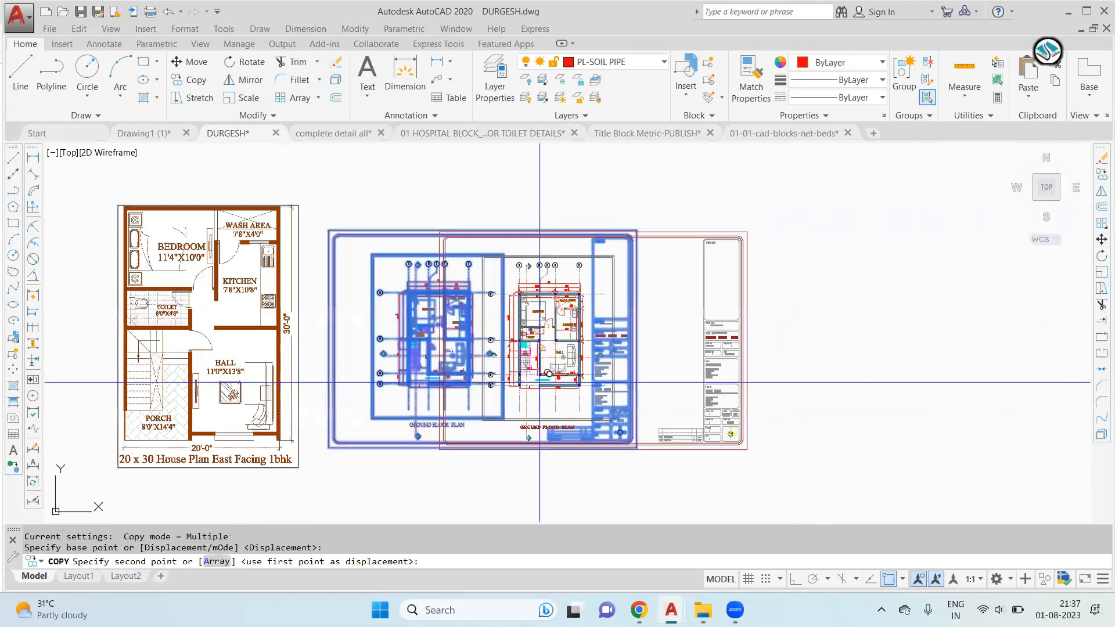
{"action": "left_click", "coordinate": [751, 380]}
{"action": "key", "text": "Escape"}
Step: Change the title below the copied plan to FIRST FLOOR PLAN
{"action": "scroll", "coordinate": [767, 417], "scroll_direction": "up", "scroll_amount": 4}
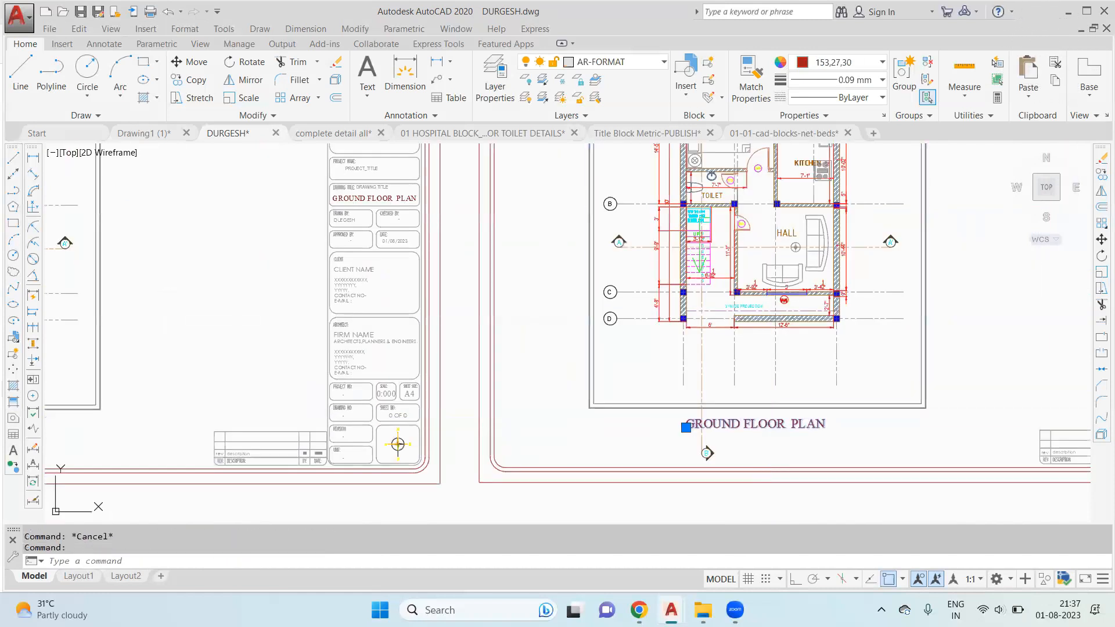
{"action": "scroll", "coordinate": [749, 422], "scroll_direction": "up", "scroll_amount": 4}
{"action": "double_click", "coordinate": [743, 425]}
{"action": "left_click_drag", "start_coordinate": [723, 428], "coordinate": [472, 420]}
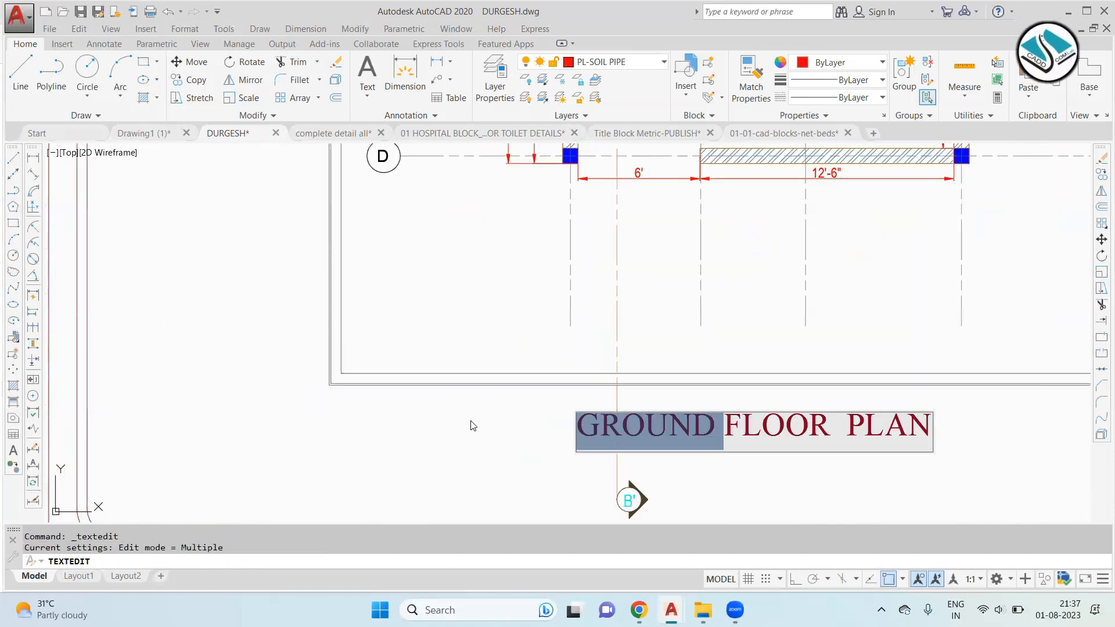
{"action": "type", "text": "FIRST"}
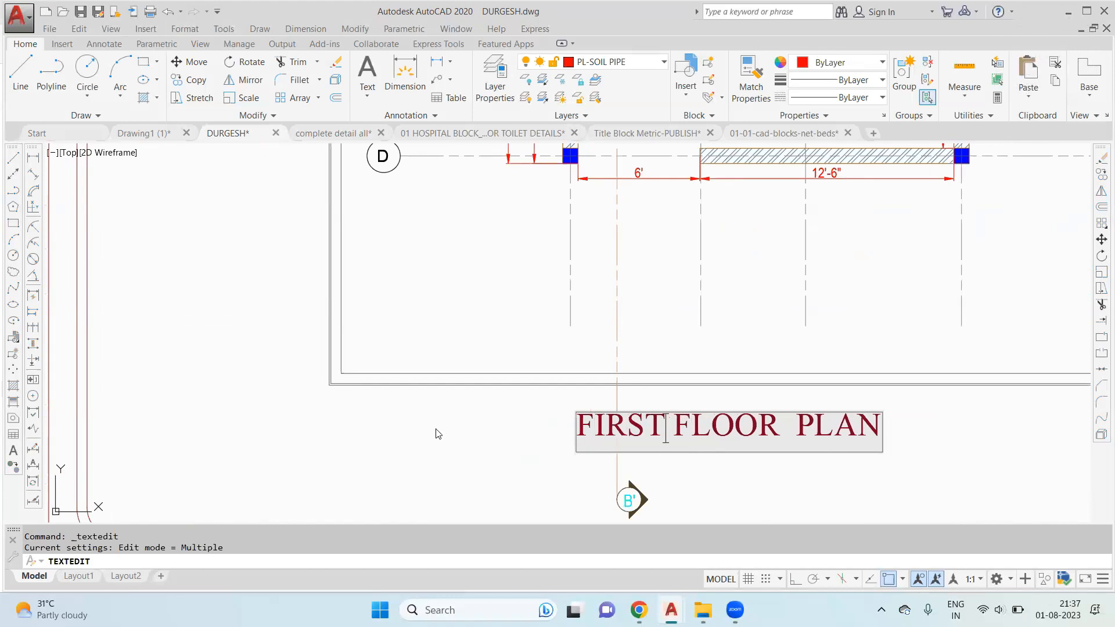
{"action": "left_click", "coordinate": [399, 430]}
{"action": "scroll", "coordinate": [488, 388], "scroll_direction": "down", "scroll_amount": 5}
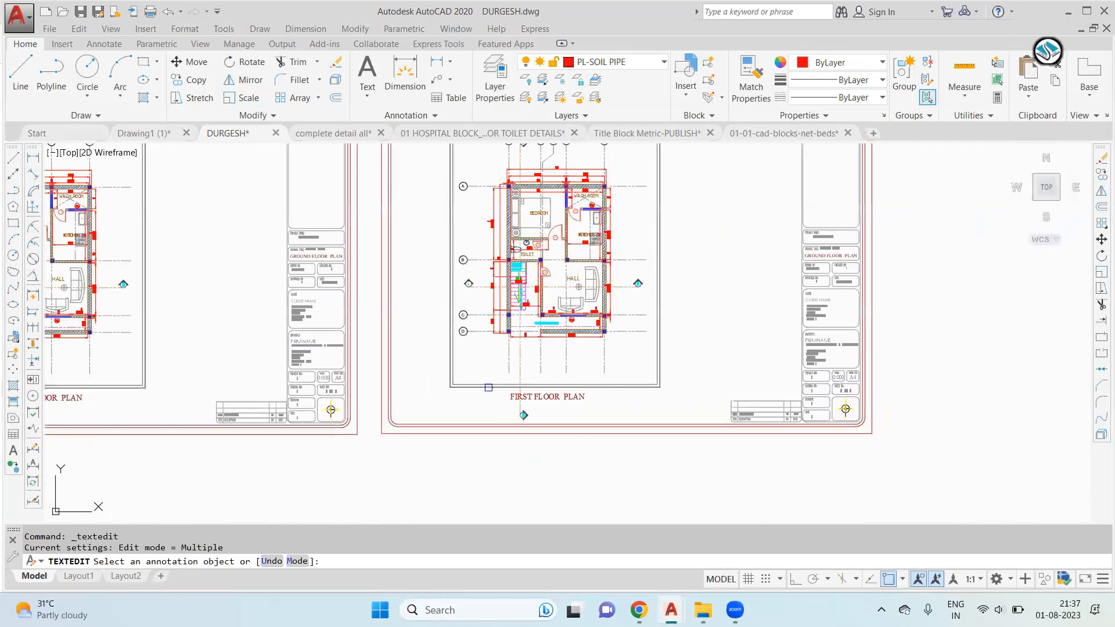
{"action": "key", "text": "Escape"}
{"action": "middle_click_drag", "start_coordinate": [486, 369], "coordinate": [516, 388]}
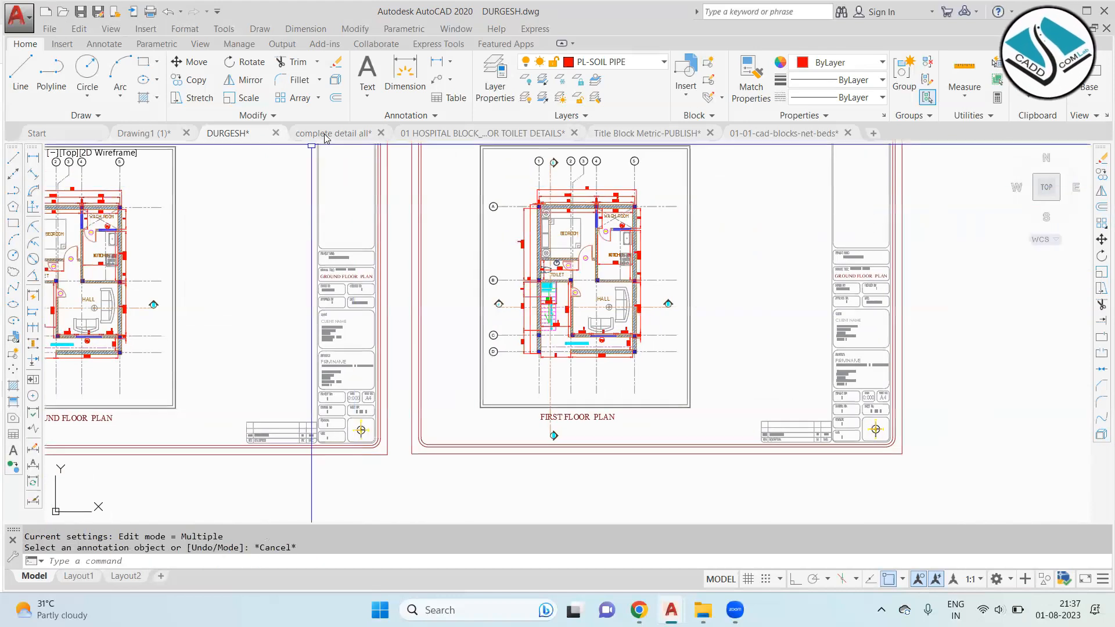
Step: Switch to the complete detail all drawing and examine its ground floor brickwork plan against the neighbouring upper floor plan around the bedroom and terrace
{"action": "key", "text": "ctrl+Tab"}
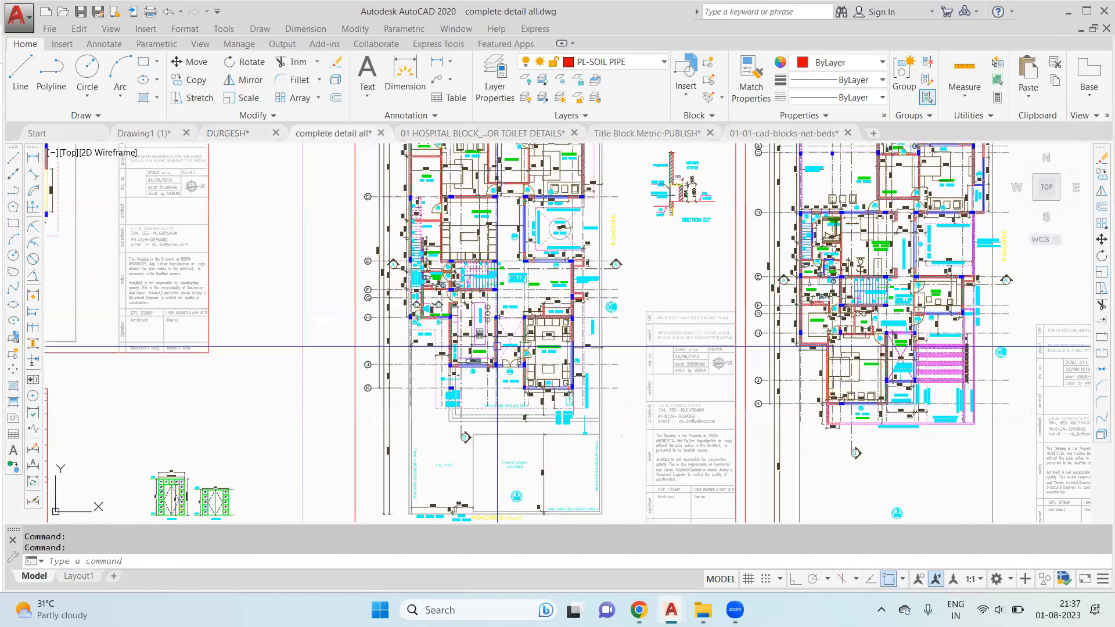
{"action": "scroll", "coordinate": [617, 224], "scroll_direction": "up", "scroll_amount": 3}
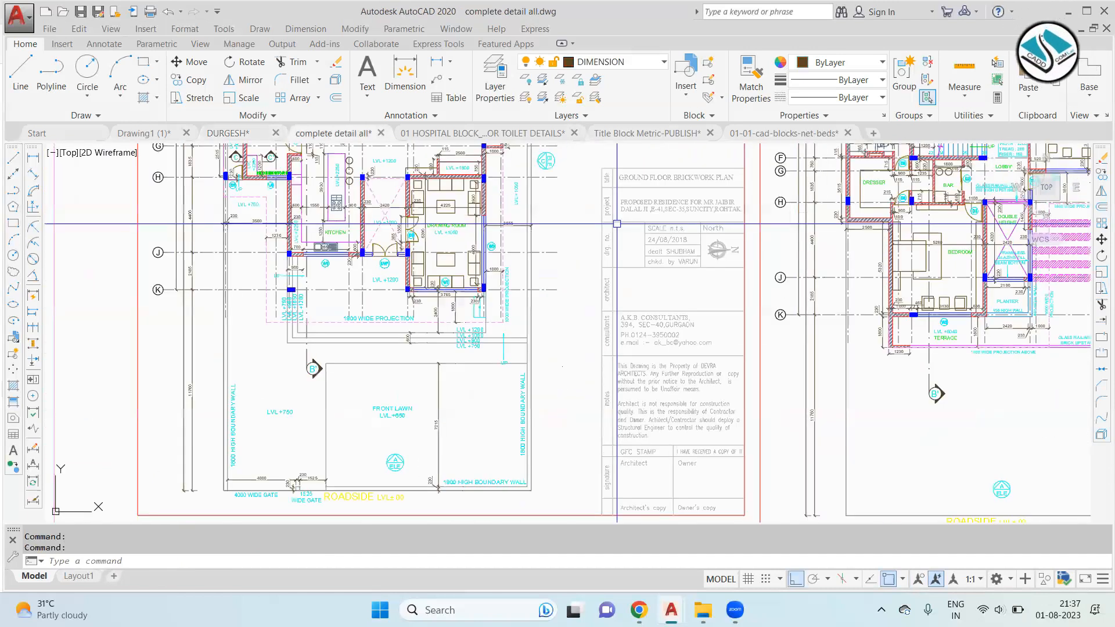
{"action": "scroll", "coordinate": [617, 223], "scroll_direction": "down", "scroll_amount": 3}
{"action": "scroll", "coordinate": [457, 267], "scroll_direction": "up", "scroll_amount": 3}
{"action": "middle_click_drag", "start_coordinate": [456, 267], "coordinate": [414, 361]}
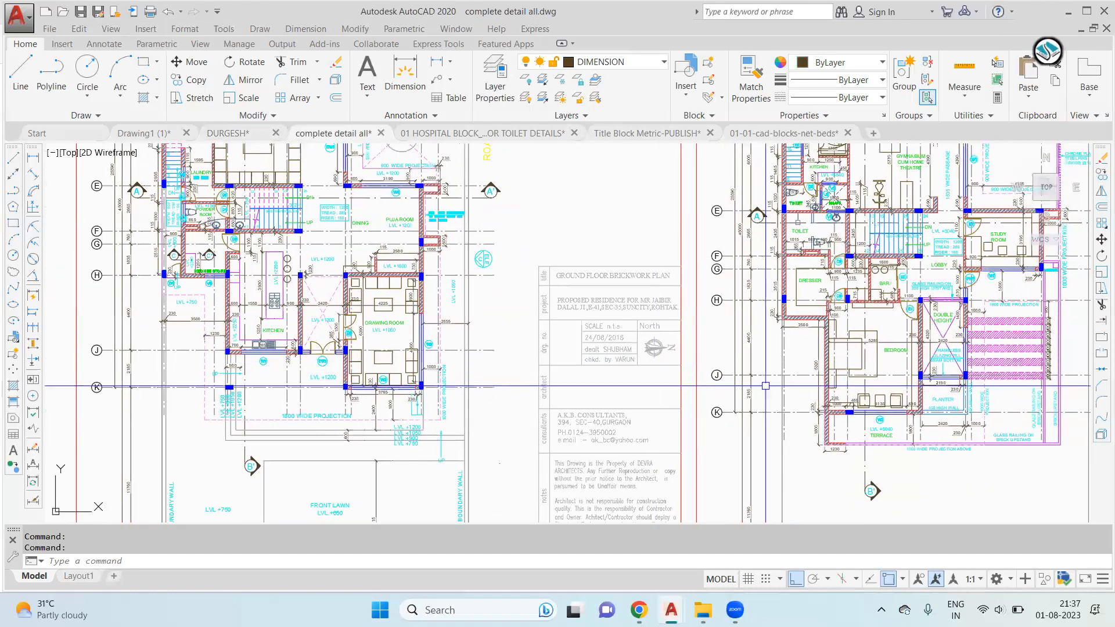
{"action": "scroll", "coordinate": [237, 316], "scroll_direction": "up", "scroll_amount": 4}
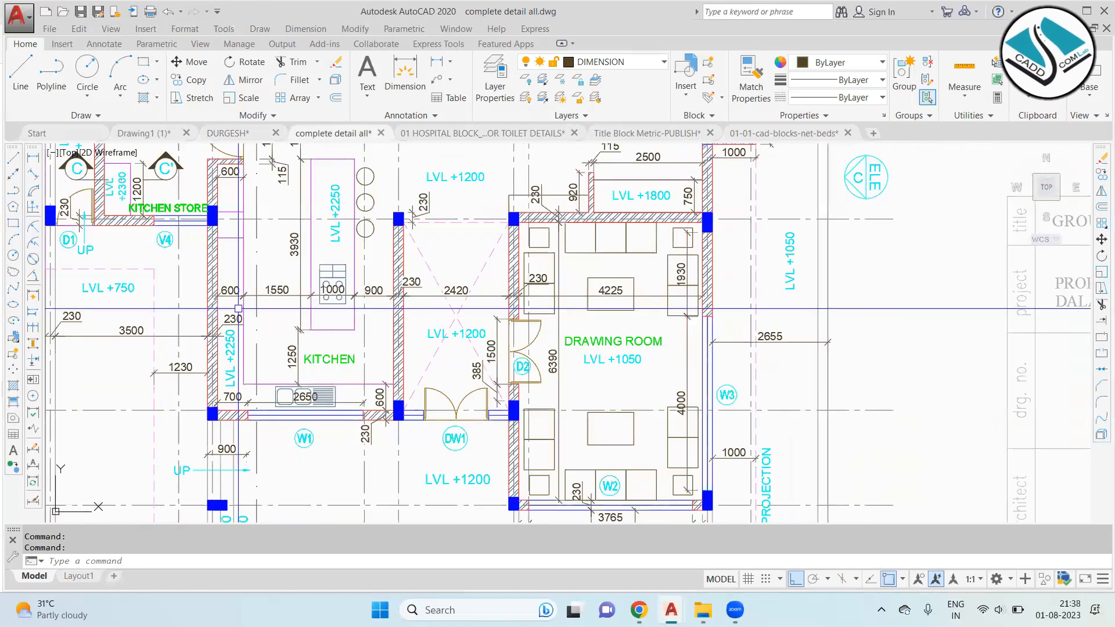
{"action": "middle_click_drag", "start_coordinate": [448, 325], "coordinate": [458, 275]}
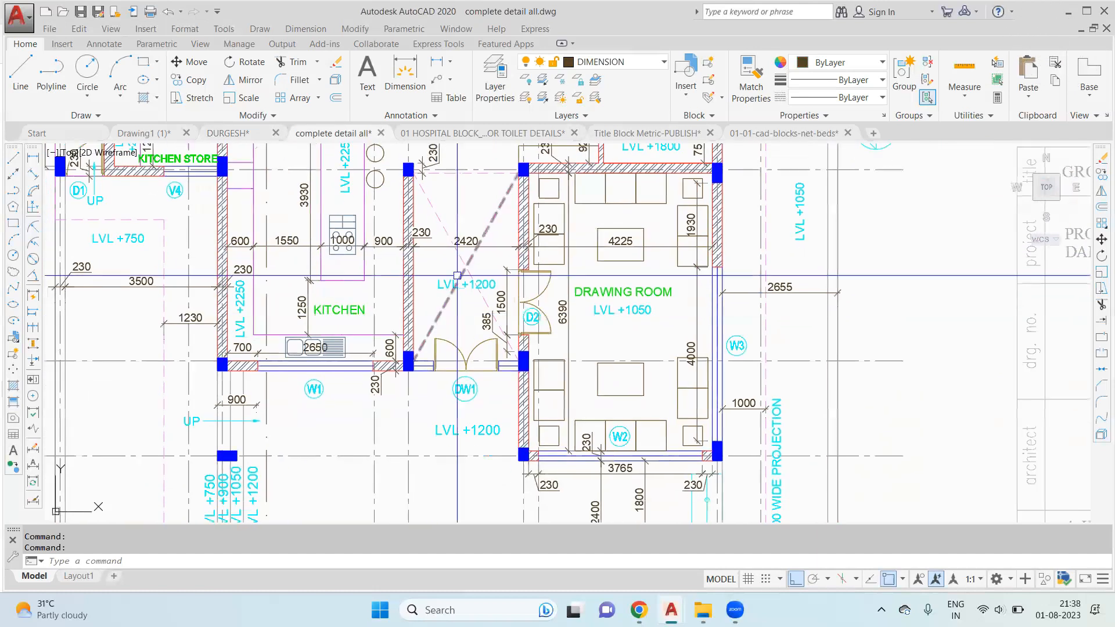
{"action": "scroll", "coordinate": [575, 348], "scroll_direction": "down", "scroll_amount": 5}
{"action": "mouse_move", "coordinate": [617, 333]}
{"action": "middle_mouse_down"}
{"action": "mouse_move", "coordinate": [575, 349]}
{"action": "mouse_move", "coordinate": [585, 299]}
{"action": "middle_mouse_up"}
{"action": "scroll", "coordinate": [575, 349], "scroll_direction": "up", "scroll_amount": 3}
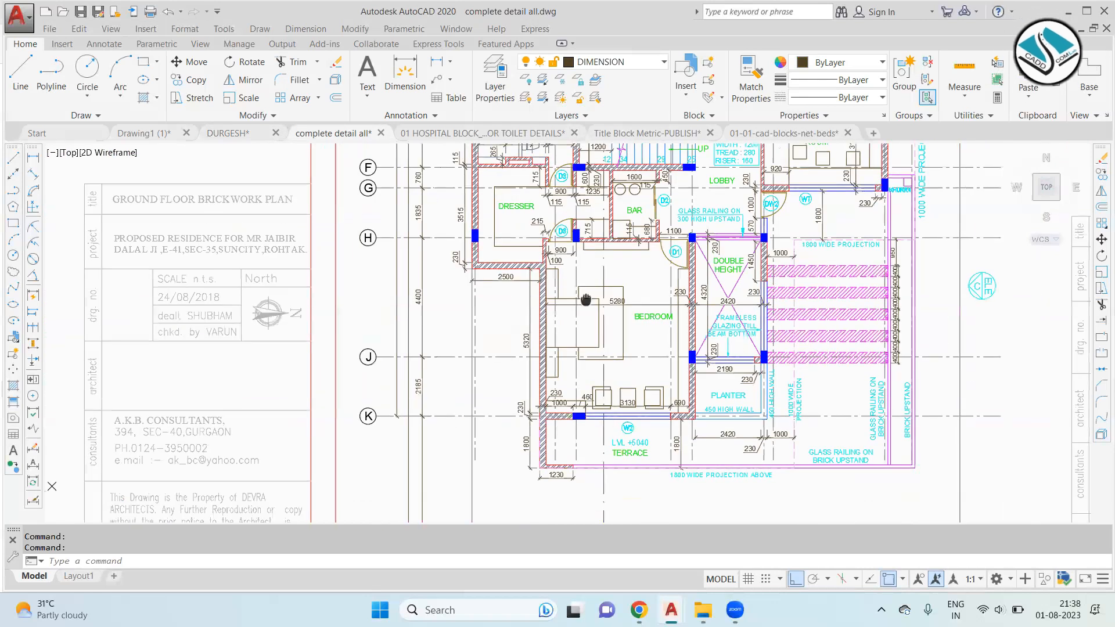
{"action": "scroll", "coordinate": [680, 344], "scroll_direction": "up", "scroll_amount": 3}
{"action": "scroll", "coordinate": [607, 312], "scroll_direction": "down", "scroll_amount": 3}
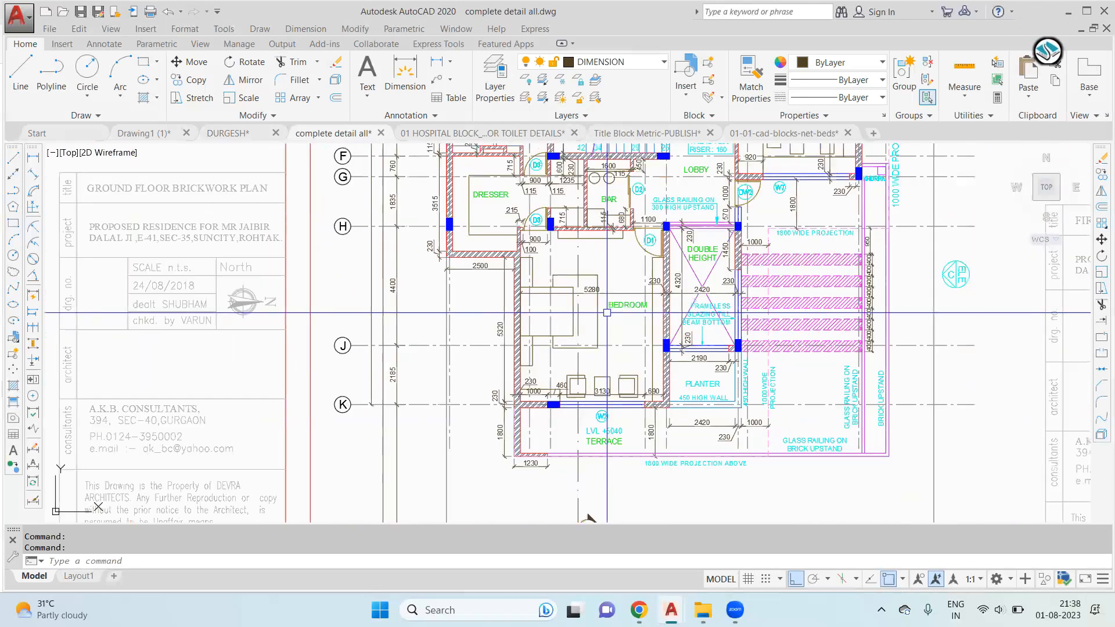
Step: Examine the reference first floor brickwork plan around the bedroom, double height area, planter and pergola, and compare it with the neighbouring sheets
{"action": "scroll", "coordinate": [741, 347], "scroll_direction": "up", "scroll_amount": 3}
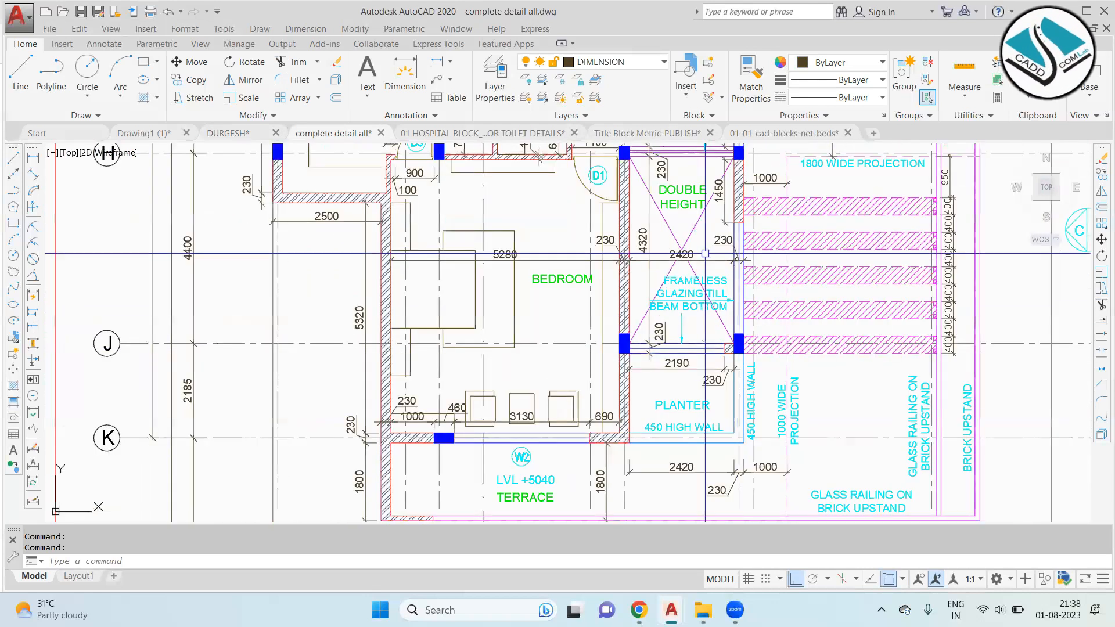
{"action": "scroll", "coordinate": [711, 285], "scroll_direction": "up", "scroll_amount": 3}
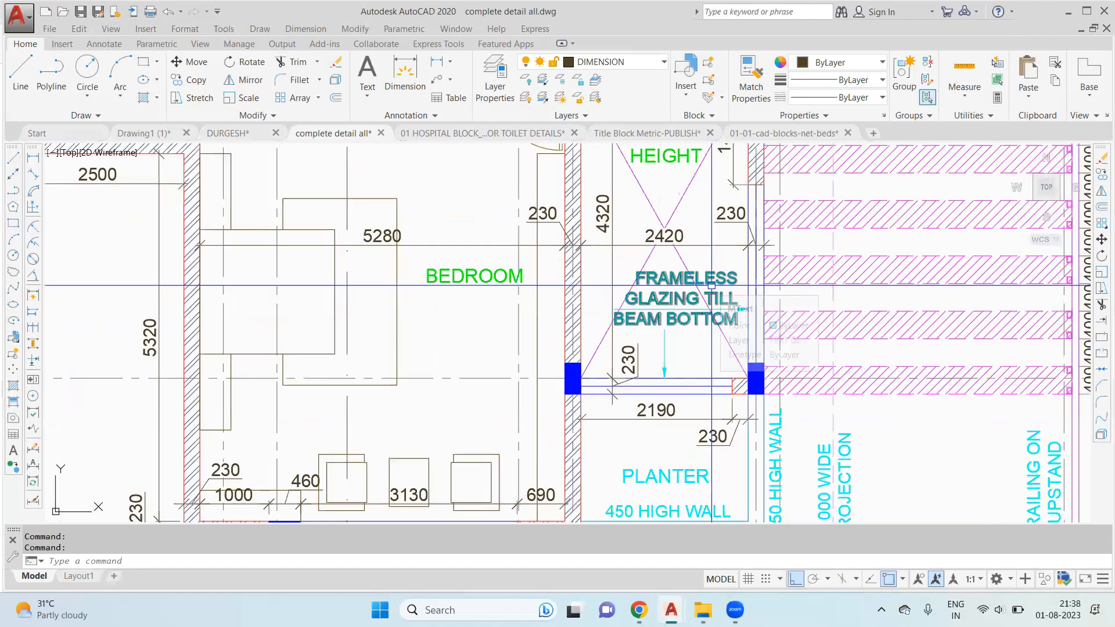
{"action": "scroll", "coordinate": [671, 302], "scroll_direction": "down", "scroll_amount": 3}
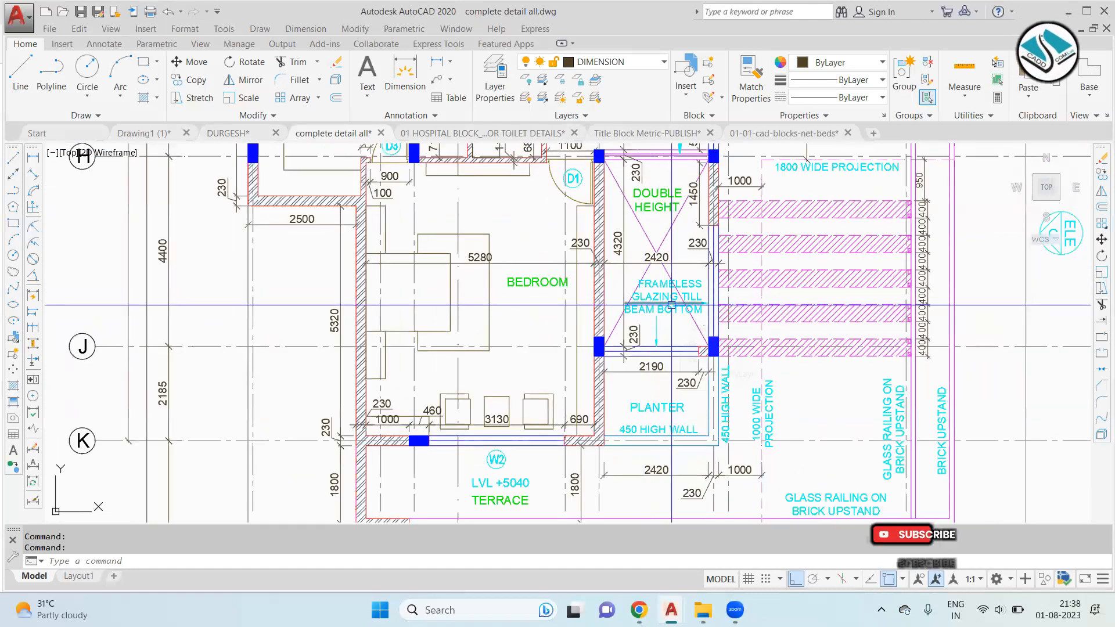
{"action": "scroll", "coordinate": [672, 305], "scroll_direction": "down", "scroll_amount": 1}
{"action": "scroll", "coordinate": [783, 306], "scroll_direction": "up", "scroll_amount": 2}
{"action": "mouse_move", "coordinate": [812, 331]}
{"action": "middle_mouse_down"}
{"action": "mouse_move", "coordinate": [766, 283]}
{"action": "mouse_move", "coordinate": [724, 201]}
{"action": "middle_mouse_up"}
{"action": "scroll", "coordinate": [598, 350], "scroll_direction": "down", "scroll_amount": 4}
{"action": "middle_click_drag", "start_coordinate": [619, 269], "coordinate": [625, 340]}
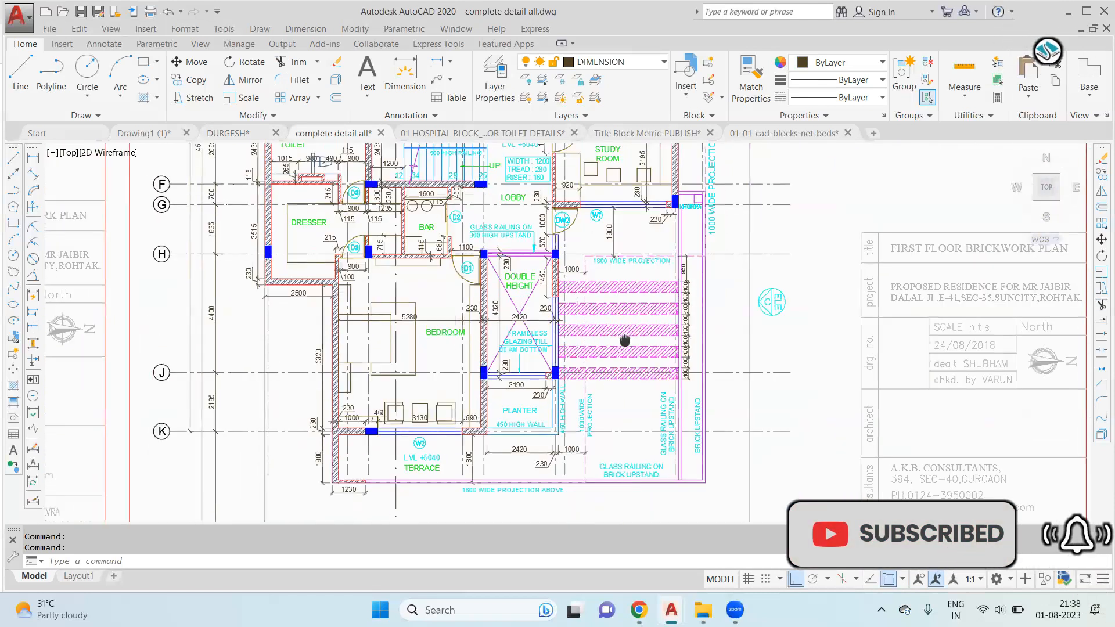
{"action": "scroll", "coordinate": [625, 340], "scroll_direction": "up", "scroll_amount": 5}
{"action": "scroll", "coordinate": [622, 338], "scroll_direction": "down", "scroll_amount": 5}
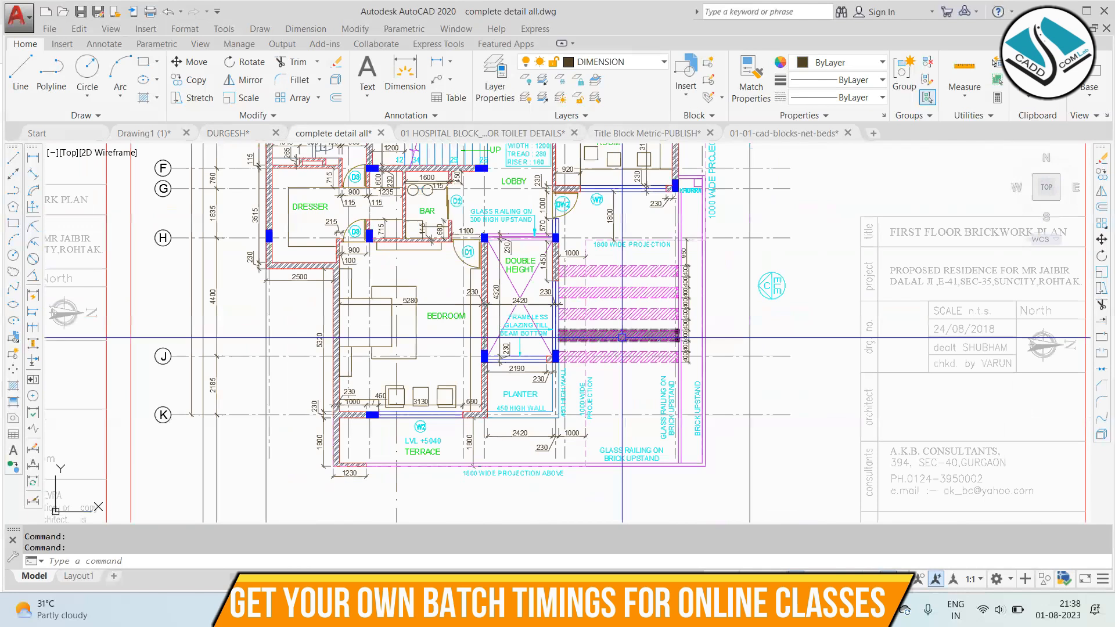
{"action": "scroll", "coordinate": [622, 337], "scroll_direction": "down", "scroll_amount": 4}
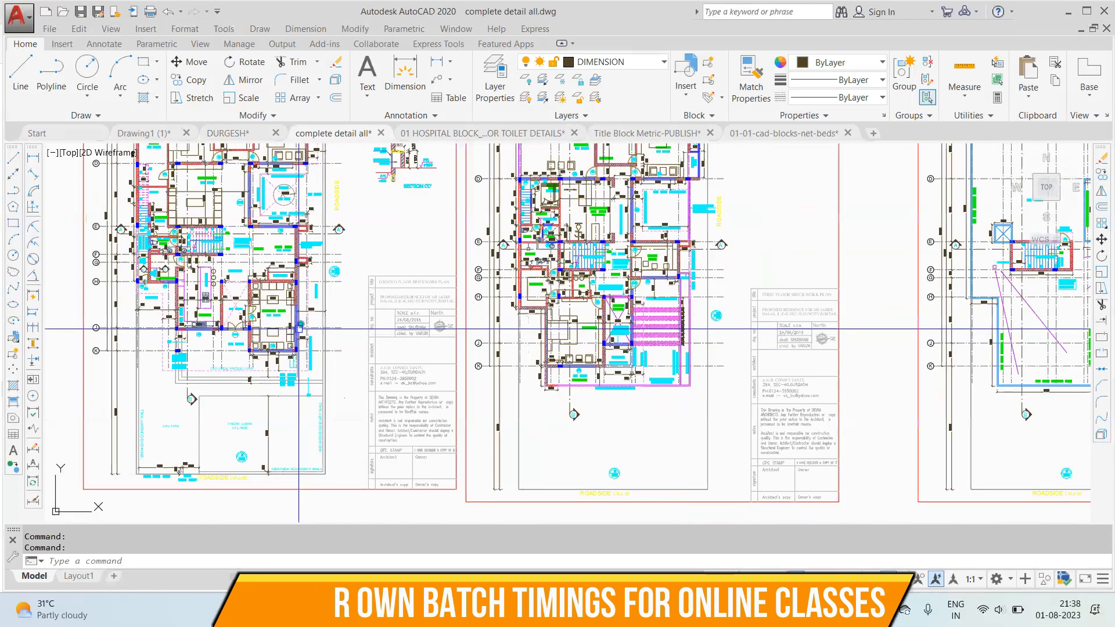
{"action": "middle_click_drag", "start_coordinate": [332, 333], "coordinate": [427, 353]}
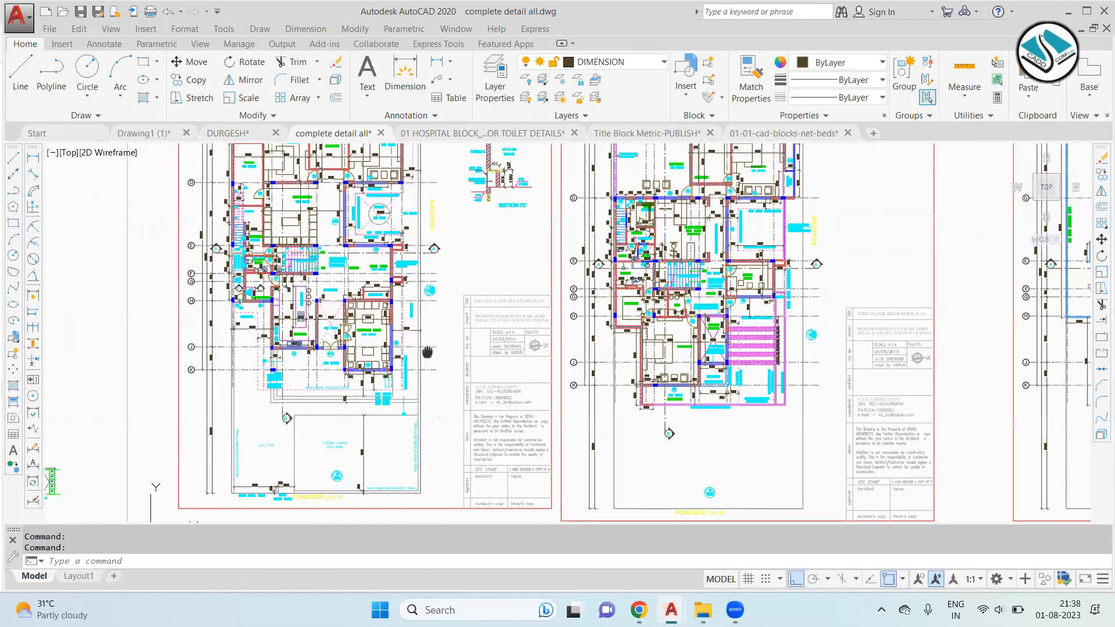
Step: Return to the house plan drawing and copy the complete FIRST FLOOR PLAN sheet to the empty space on its right
{"action": "left_click", "coordinate": [243, 135]}
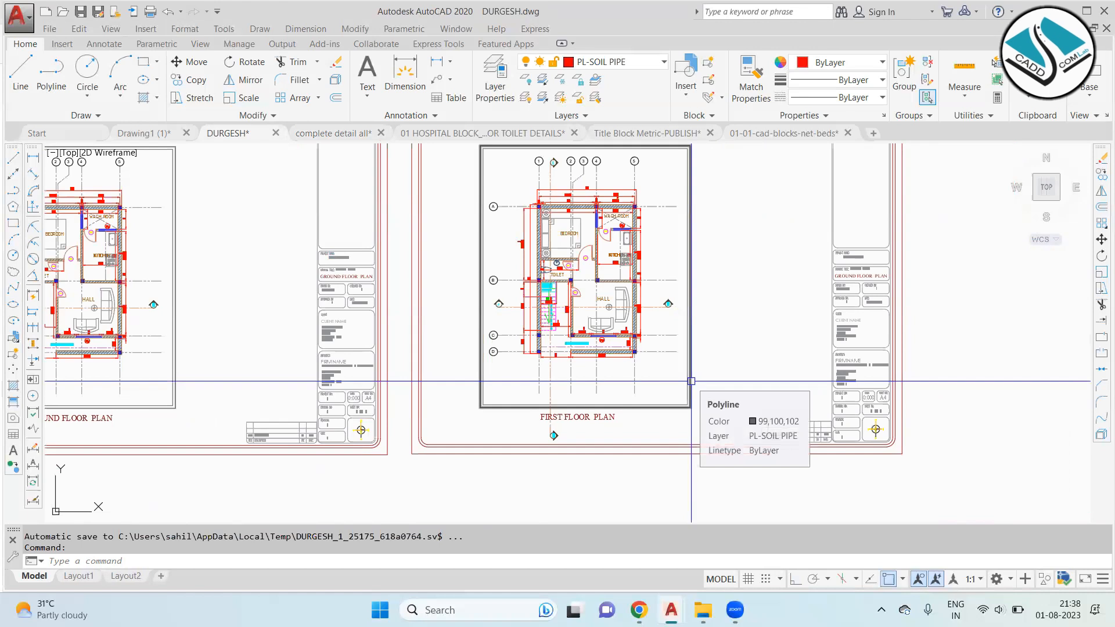
{"action": "scroll", "coordinate": [627, 281], "scroll_direction": "down", "scroll_amount": 4}
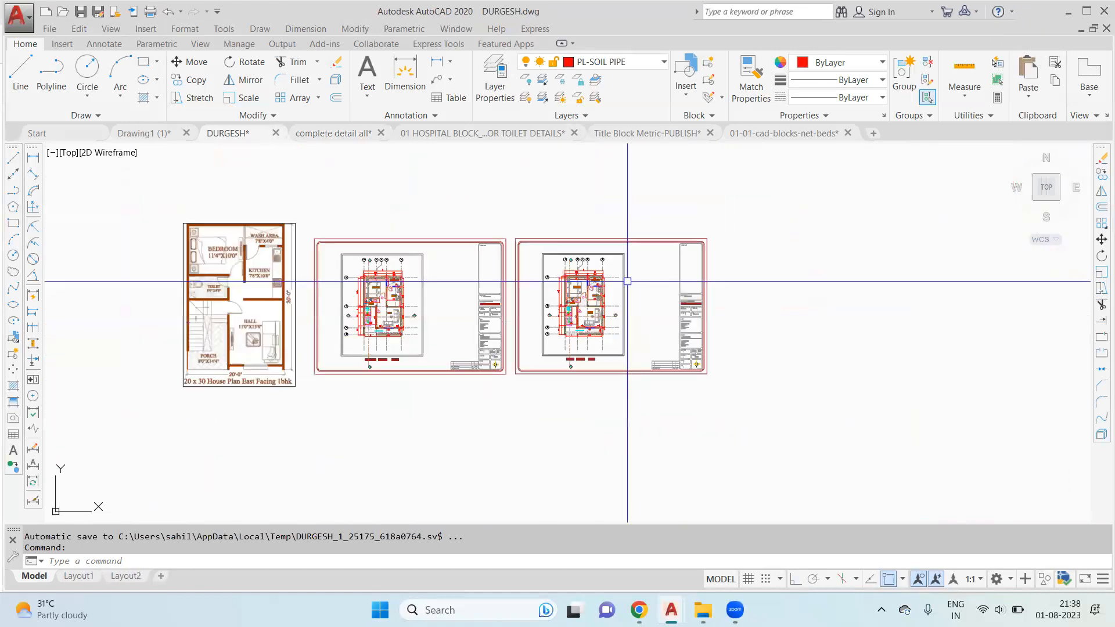
{"action": "left_click", "coordinate": [733, 222]}
{"action": "left_click", "coordinate": [510, 395]}
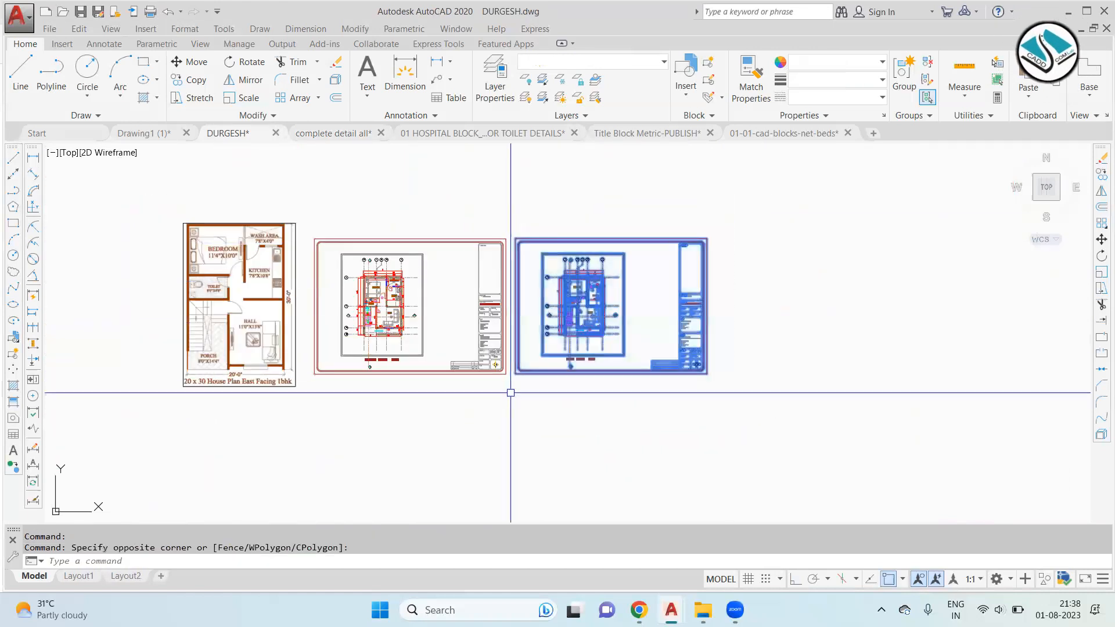
{"action": "left_click", "coordinate": [559, 323]}
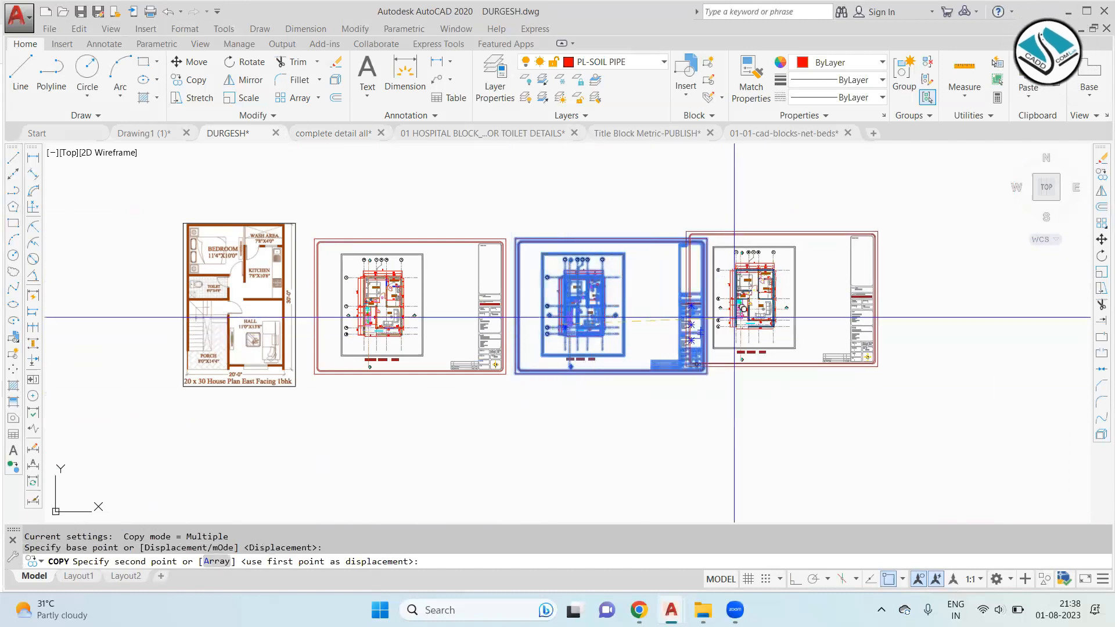
{"action": "left_click", "coordinate": [763, 323]}
{"action": "key", "text": "Escape"}
Step: Change the title below the newly copied plan to SECOND FLOOR PLAN
{"action": "scroll", "coordinate": [628, 284], "scroll_direction": "up", "scroll_amount": 2}
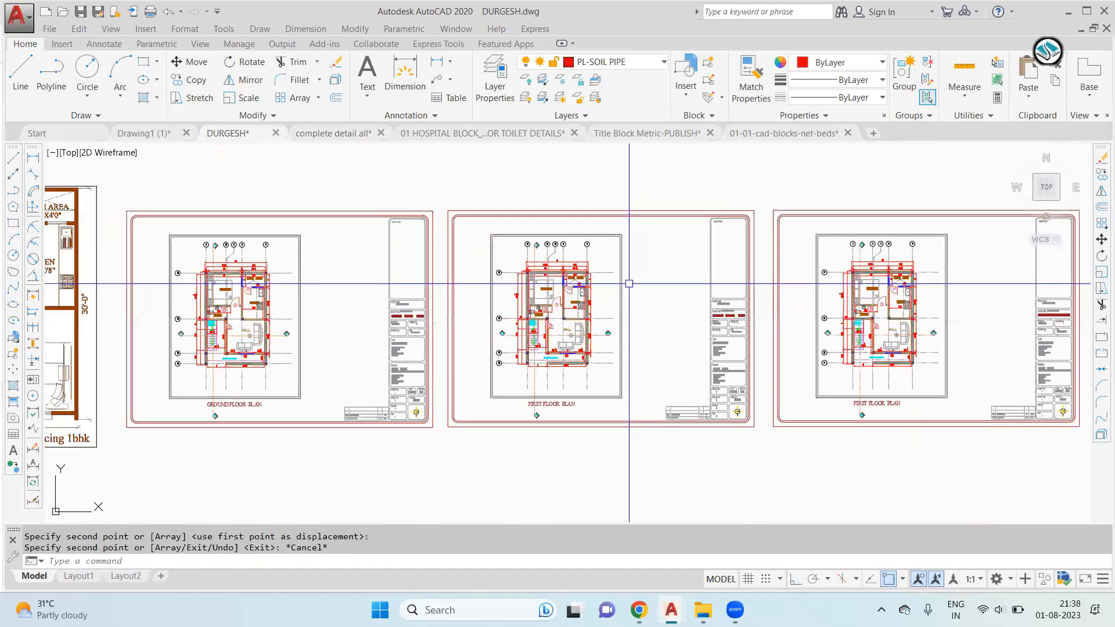
{"action": "scroll", "coordinate": [856, 403], "scroll_direction": "up", "scroll_amount": 5}
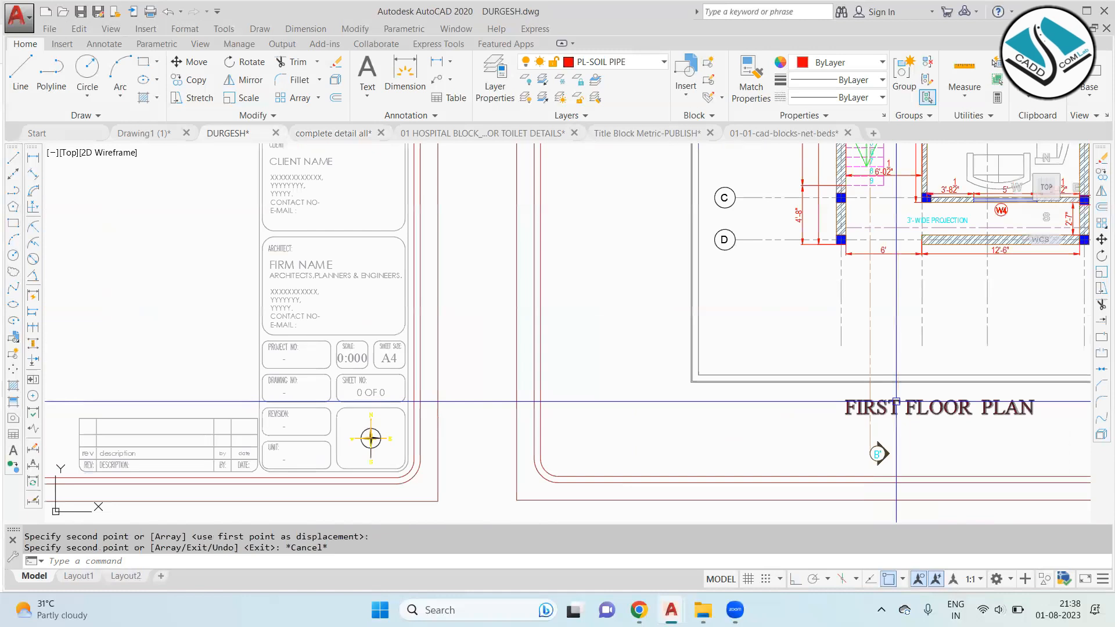
{"action": "left_click", "coordinate": [898, 407]}
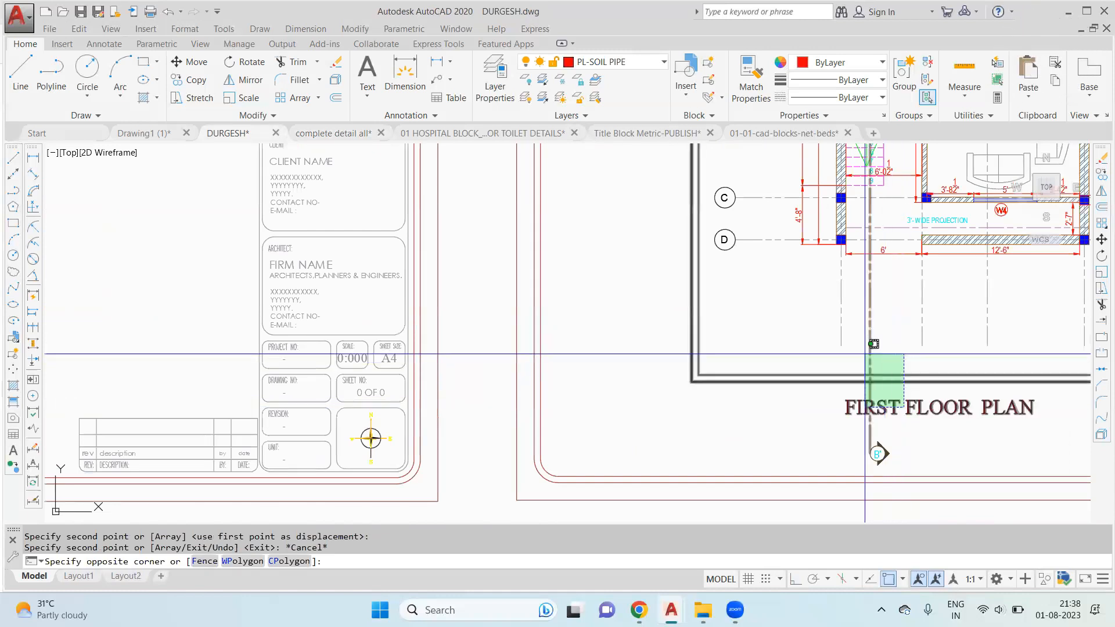
{"action": "key", "text": "Escape"}
{"action": "left_click", "coordinate": [886, 409]}
{"action": "scroll", "coordinate": [887, 409], "scroll_direction": "up", "scroll_amount": 3}
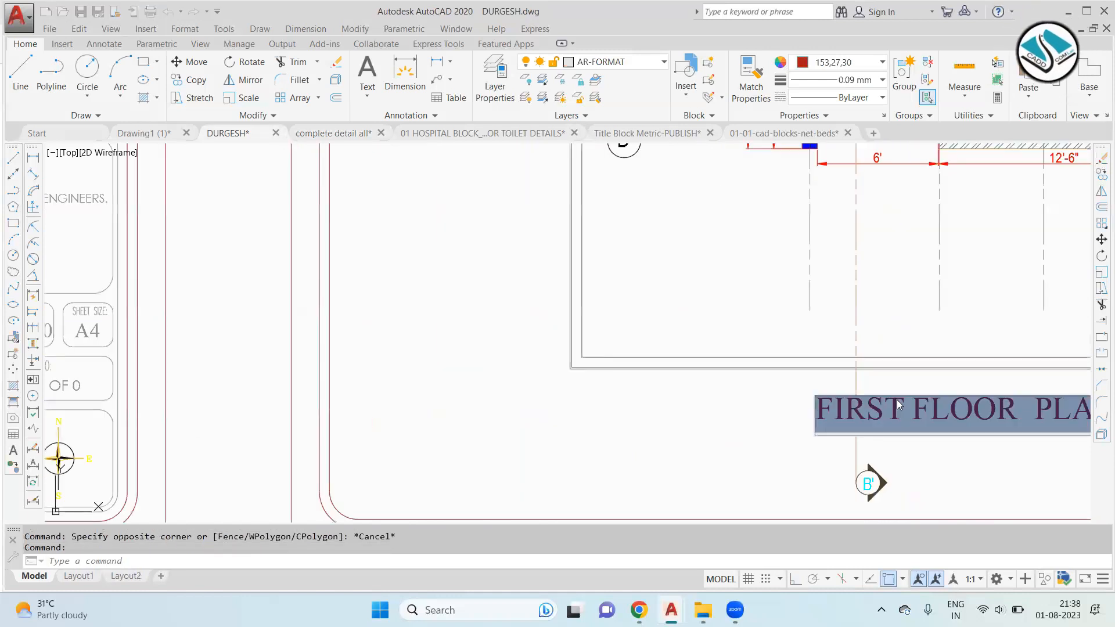
{"action": "double_click", "coordinate": [869, 402]}
{"action": "type", "text": "SECOND"}
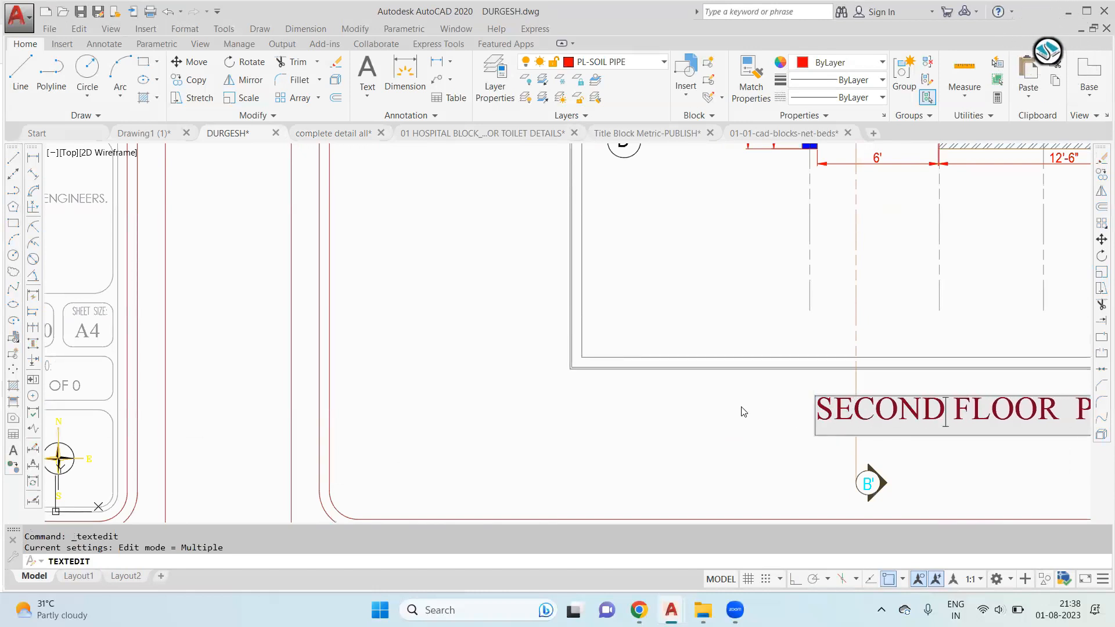
{"action": "left_click", "coordinate": [598, 381]}
{"action": "scroll", "coordinate": [598, 380], "scroll_direction": "down", "scroll_amount": 6}
{"action": "key", "text": "Escape"}
Step: Copy the complete SECOND FLOOR PLAN sheet, including its border and title block, to the empty space on its right
{"action": "scroll", "coordinate": [682, 290], "scroll_direction": "up", "scroll_amount": 2}
{"action": "left_click", "coordinate": [765, 291]}
{"action": "middle_click_drag", "start_coordinate": [509, 490], "coordinate": [612, 305]}
{"action": "left_click", "coordinate": [518, 383]}
{"action": "type", "text": "CO"}
{"action": "key", "text": "Return"}
{"action": "left_click", "coordinate": [566, 351]}
{"action": "middle_click_drag", "start_coordinate": [922, 359], "coordinate": [730, 390]}
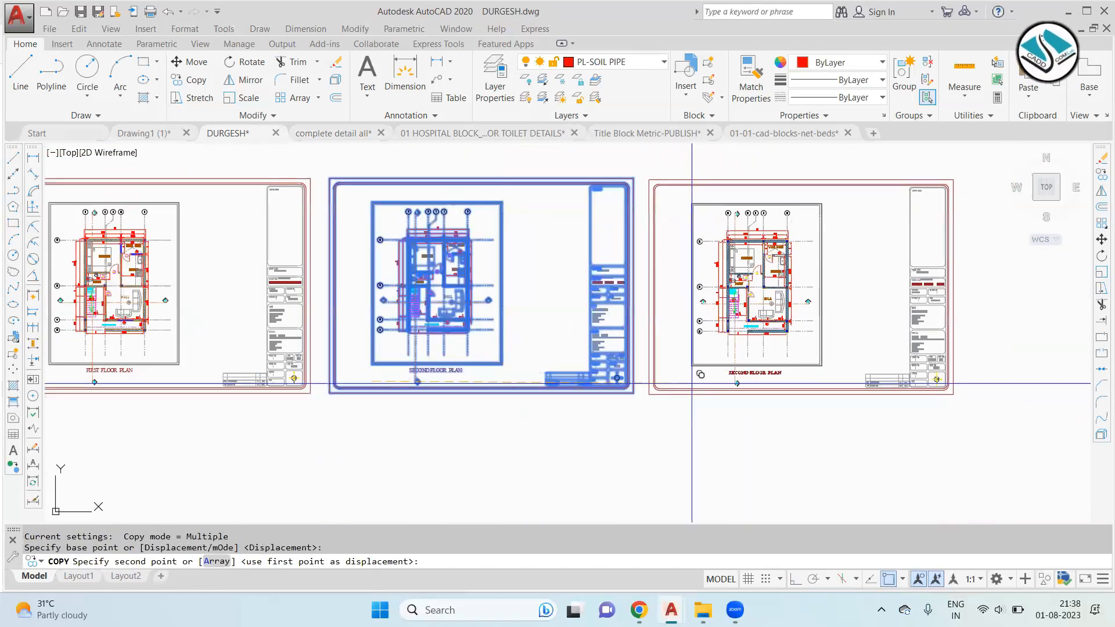
{"action": "left_click", "coordinate": [691, 383]}
{"action": "key", "text": "Escape"}
Step: Switch to the complete detail all drawing and examine its terrace sheet, particularly the staircase and the sheet title
{"action": "scroll", "coordinate": [741, 381], "scroll_direction": "up", "scroll_amount": 2}
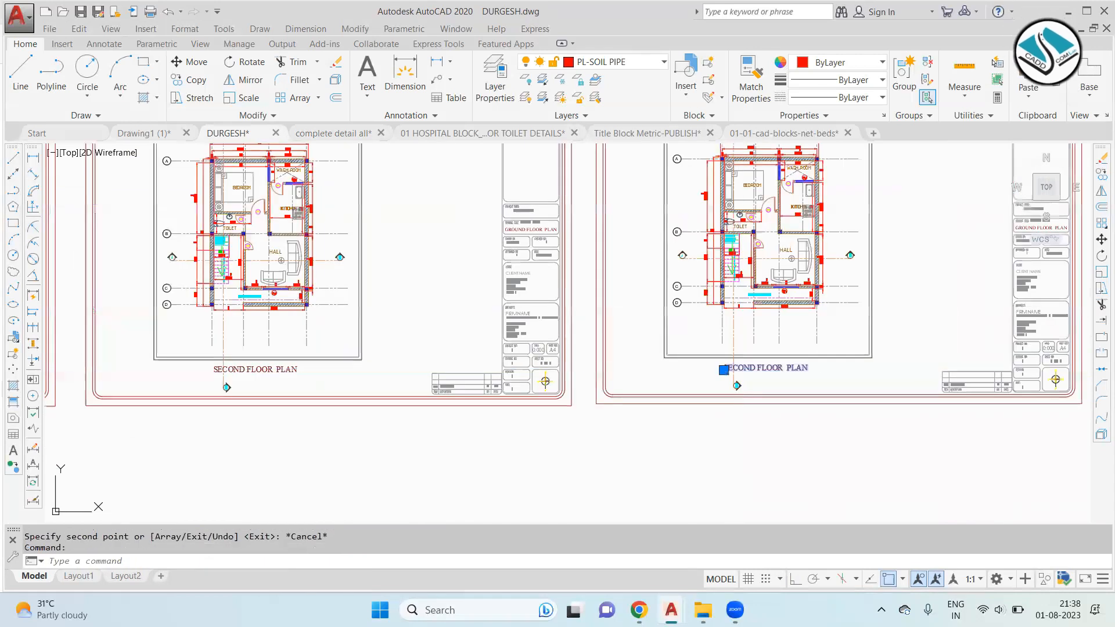
{"action": "scroll", "coordinate": [726, 370], "scroll_direction": "up", "scroll_amount": 2}
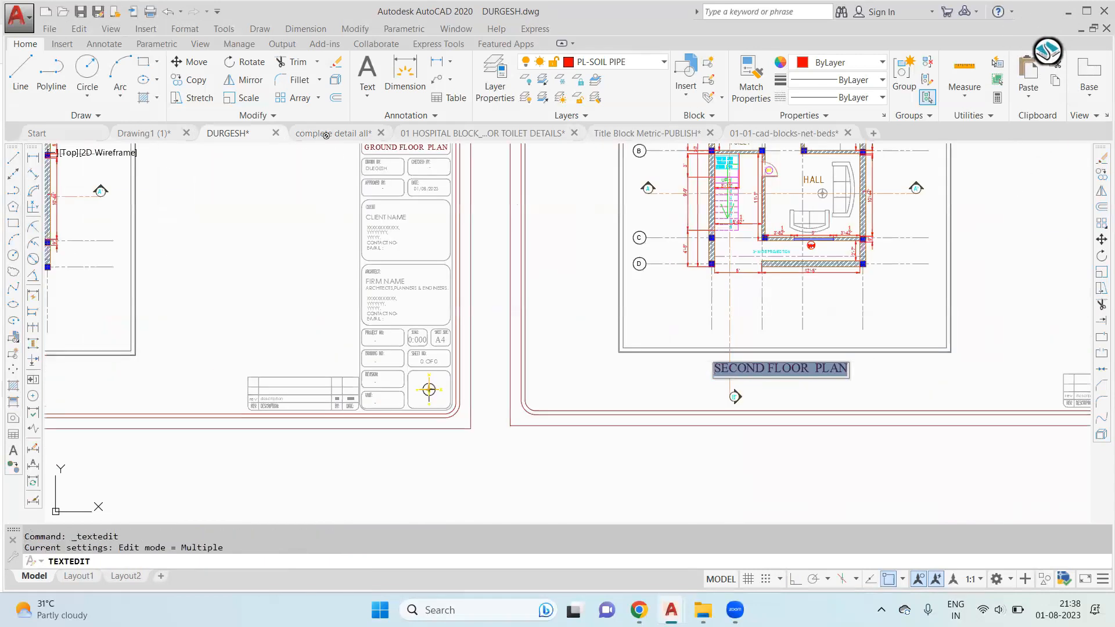
{"action": "scroll", "coordinate": [356, 249], "scroll_direction": "down", "scroll_amount": 4}
{"action": "scroll", "coordinate": [767, 245], "scroll_direction": "up", "scroll_amount": 4}
{"action": "key", "text": "Escape"}
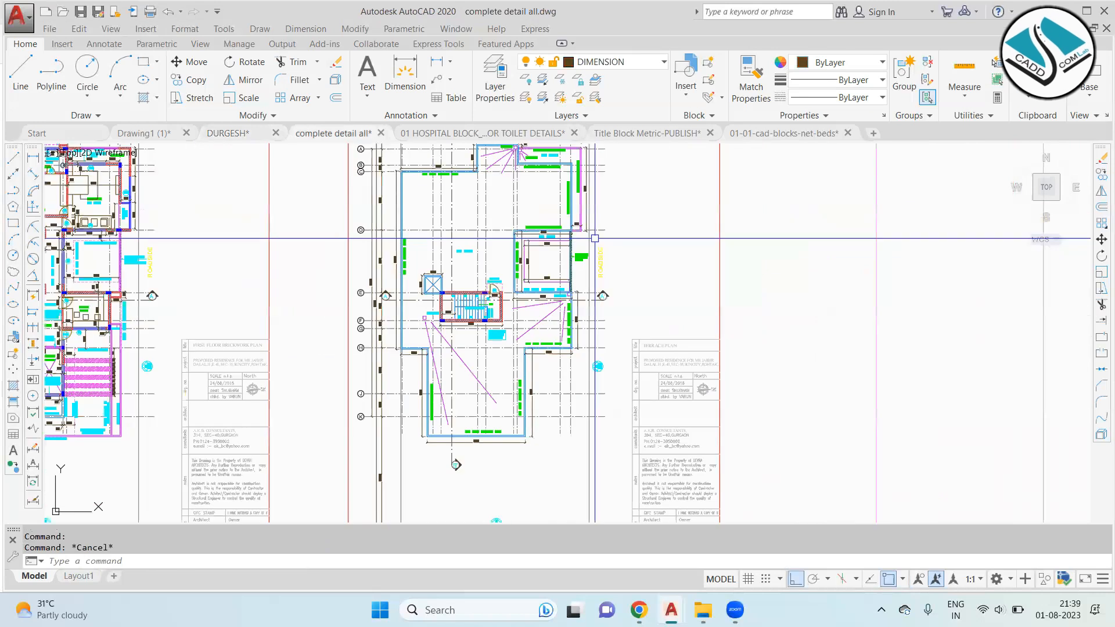
{"action": "middle_click_drag", "start_coordinate": [526, 173], "coordinate": [537, 253]}
{"action": "scroll", "coordinate": [489, 397], "scroll_direction": "up", "scroll_amount": 6}
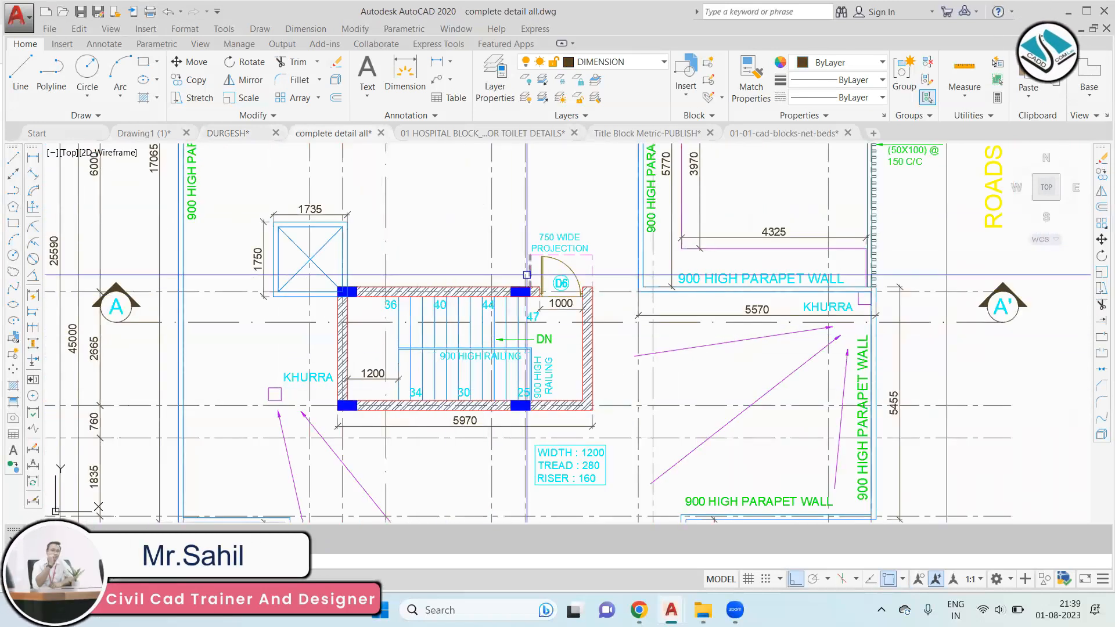
{"action": "scroll", "coordinate": [450, 329], "scroll_direction": "down", "scroll_amount": 6}
{"action": "scroll", "coordinate": [526, 247], "scroll_direction": "up", "scroll_amount": 1}
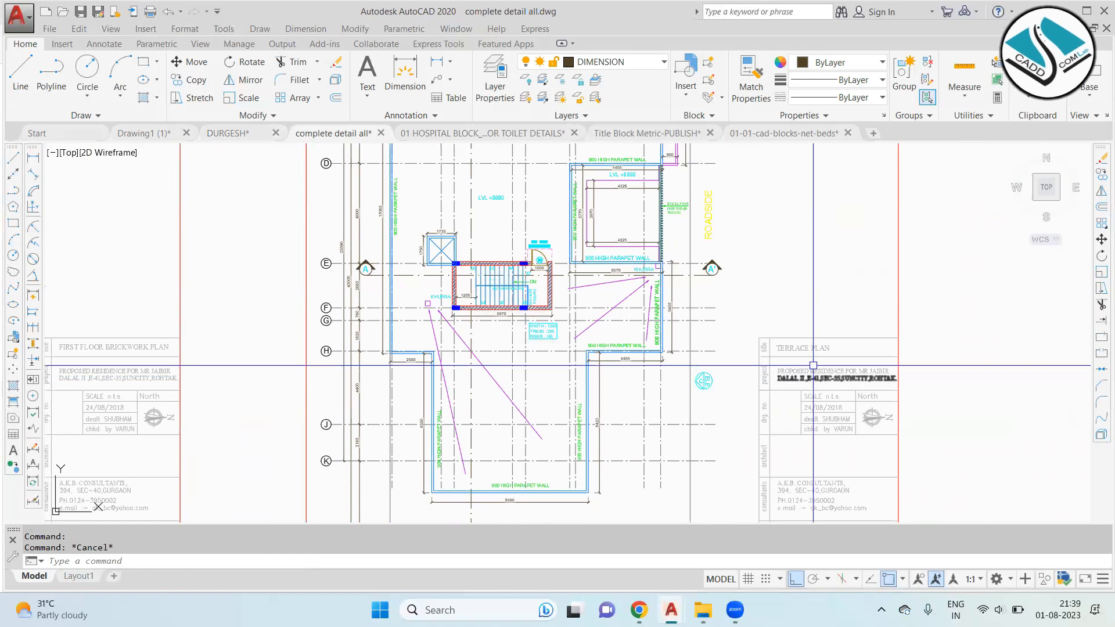
{"action": "scroll", "coordinate": [811, 363], "scroll_direction": "up", "scroll_amount": 2}
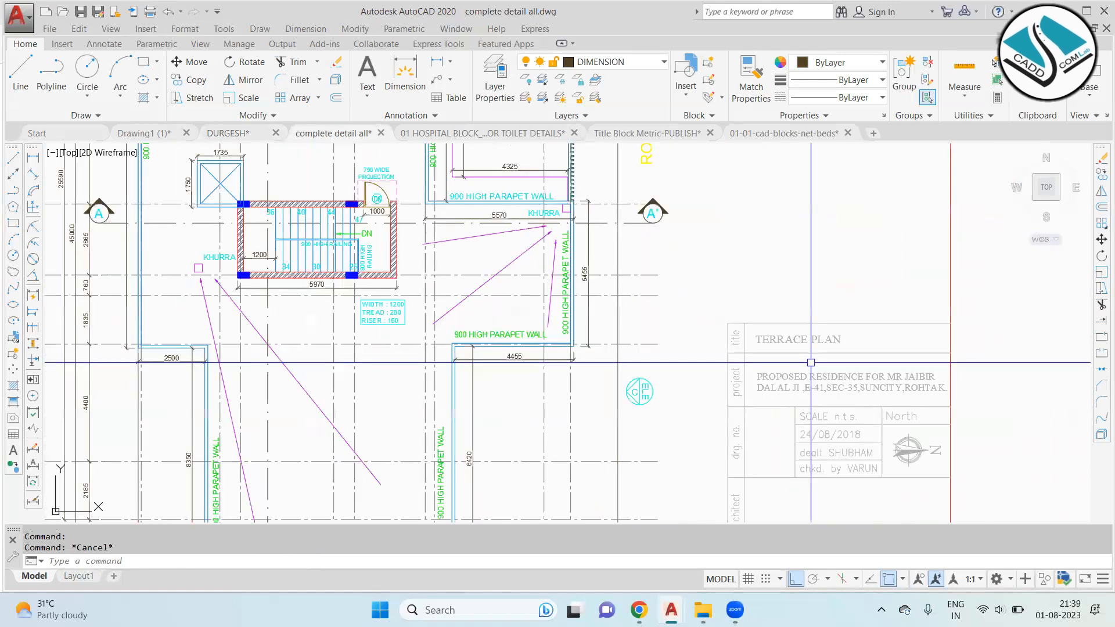
Step: Return to the house plan drawing and change the title below the last copied plan to TERRACE PLAN
{"action": "left_click", "coordinate": [230, 134]}
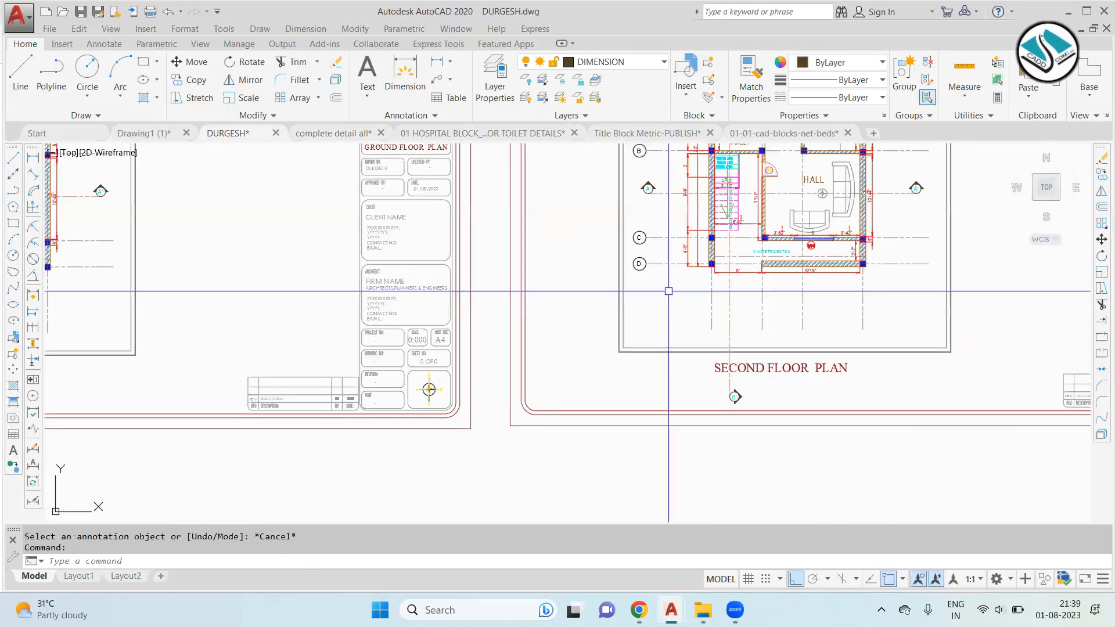
{"action": "scroll", "coordinate": [763, 359], "scroll_direction": "up", "scroll_amount": 4}
{"action": "key", "text": "ctrl+a"}
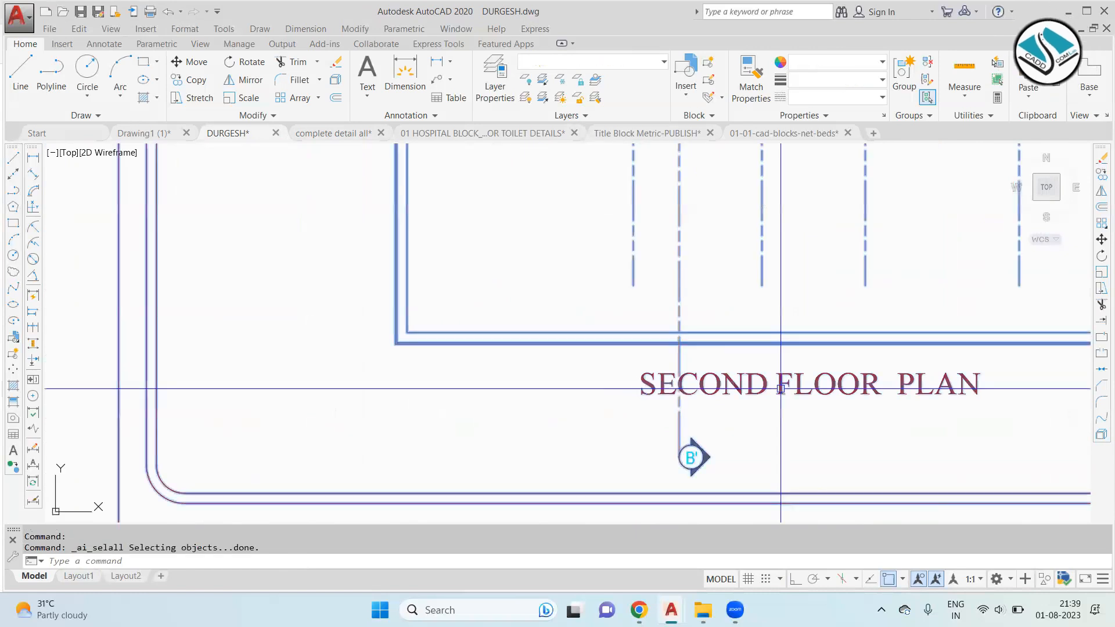
{"action": "key", "text": "Escape"}
{"action": "key", "text": "Escape"}
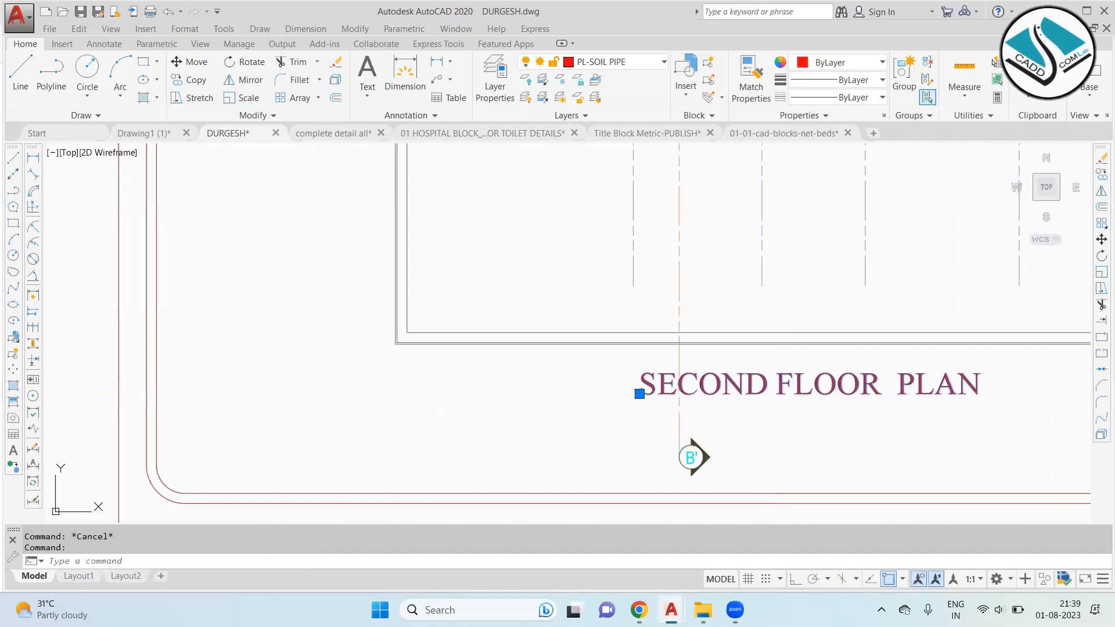
{"action": "double_click", "coordinate": [780, 389]}
{"action": "type", "text": "TERRACE"}
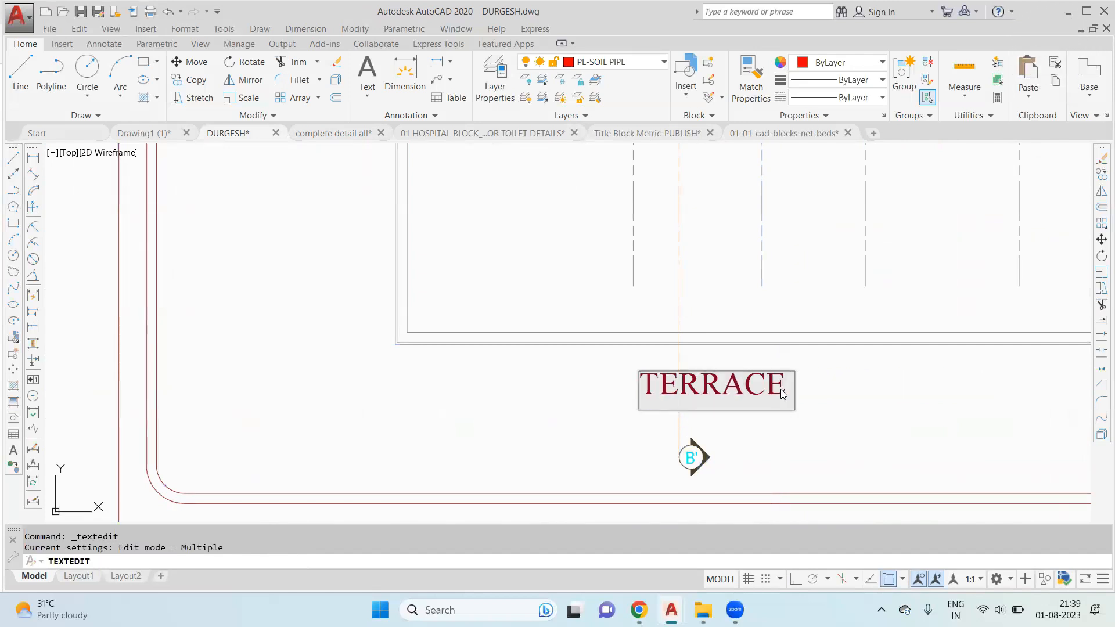
{"action": "type", "text": " PLAN"}
{"action": "scroll", "coordinate": [643, 249], "scroll_direction": "down", "scroll_amount": 8}
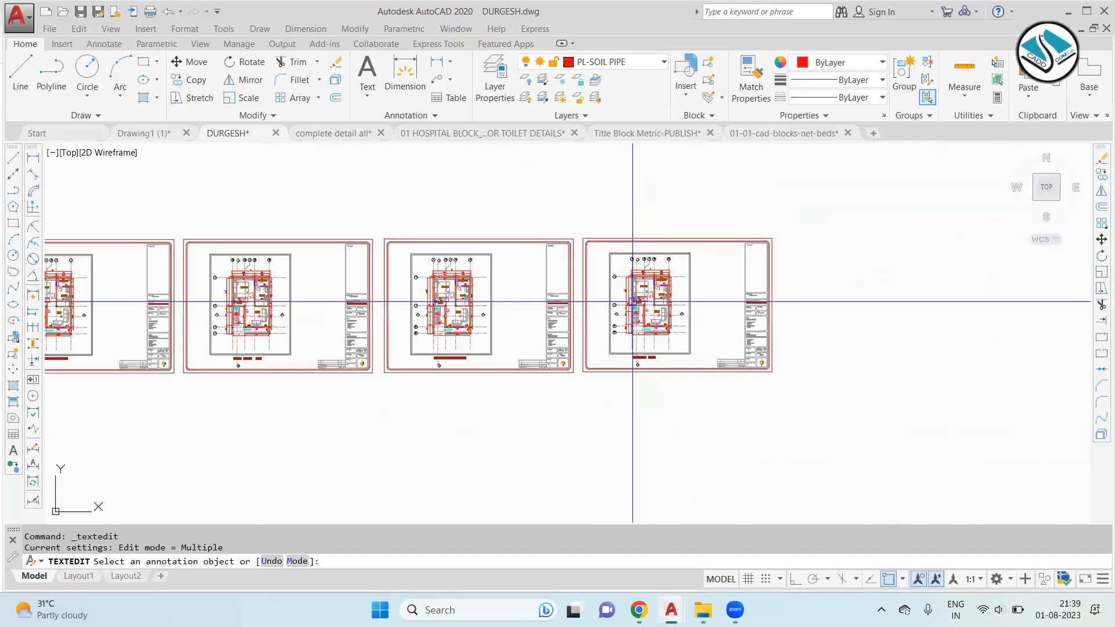
{"action": "scroll", "coordinate": [605, 241], "scroll_direction": "up", "scroll_amount": 5}
{"action": "key", "text": "Escape"}
Step: Switch to the complete detail all drawing and examine the terrace plan's parapet walls, khurras, slope arrows and level notes
{"action": "scroll", "coordinate": [400, 328], "scroll_direction": "down", "scroll_amount": 3}
{"action": "scroll", "coordinate": [291, 244], "scroll_direction": "up", "scroll_amount": 6}
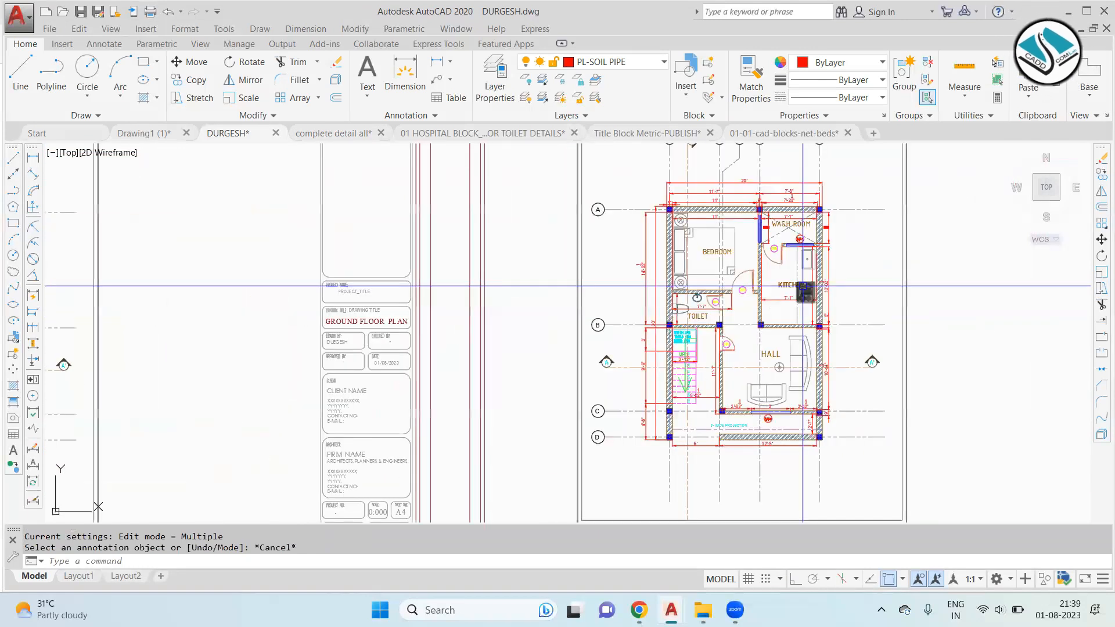
{"action": "left_click", "coordinate": [326, 136]}
{"action": "scroll", "coordinate": [558, 325], "scroll_direction": "down", "scroll_amount": 3}
{"action": "scroll", "coordinate": [557, 325], "scroll_direction": "up", "scroll_amount": 5}
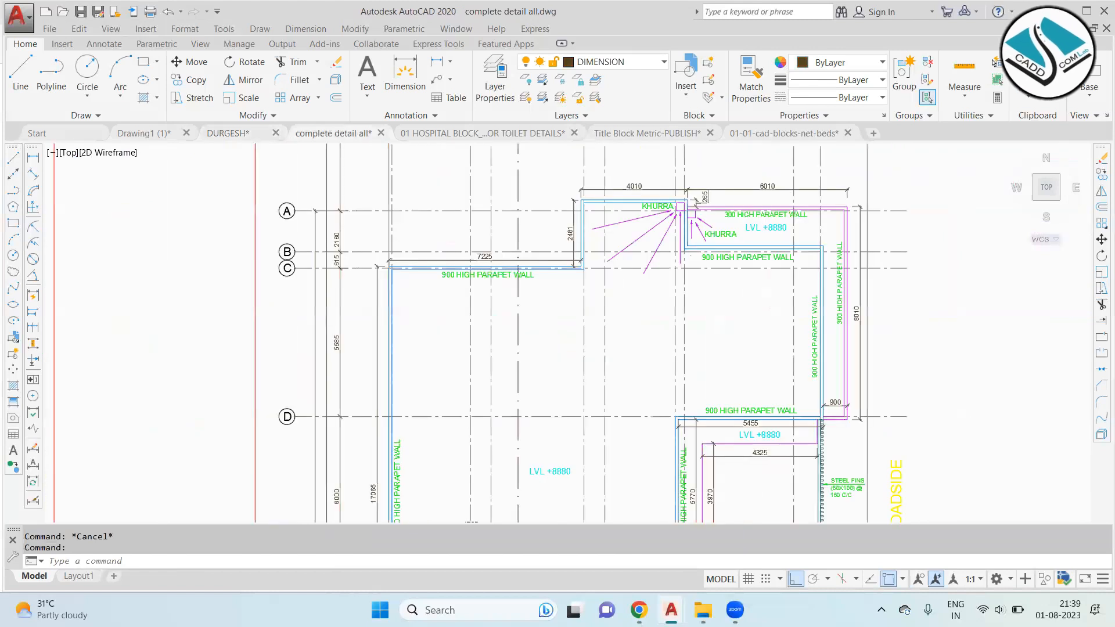
{"action": "scroll", "coordinate": [468, 270], "scroll_direction": "up", "scroll_amount": 6}
{"action": "scroll", "coordinate": [480, 298], "scroll_direction": "down", "scroll_amount": 6}
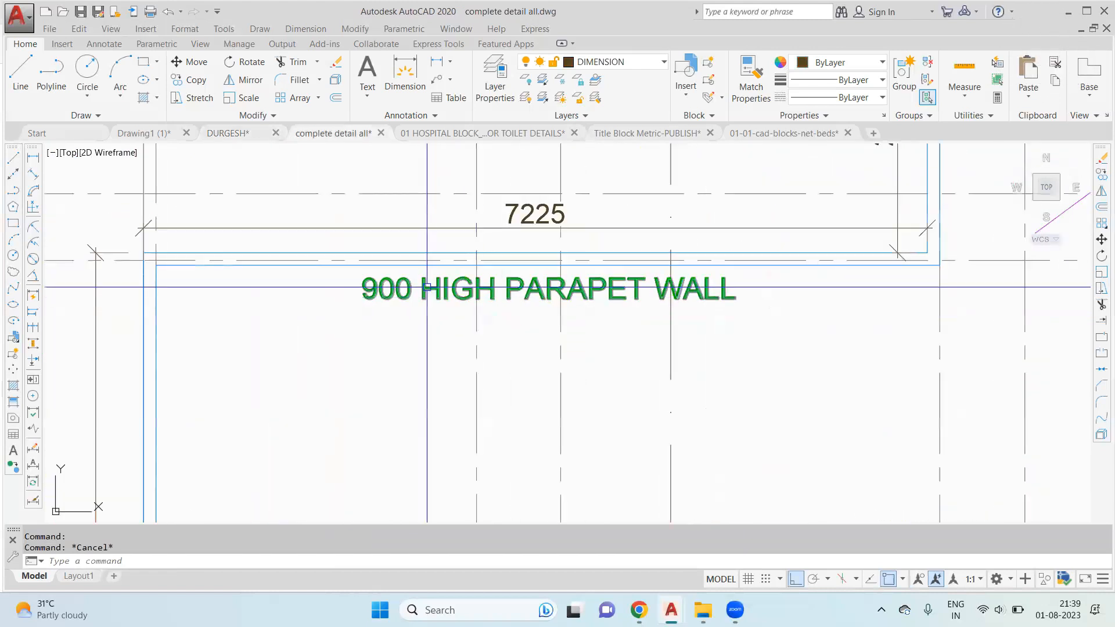
{"action": "scroll", "coordinate": [681, 218], "scroll_direction": "up", "scroll_amount": 2}
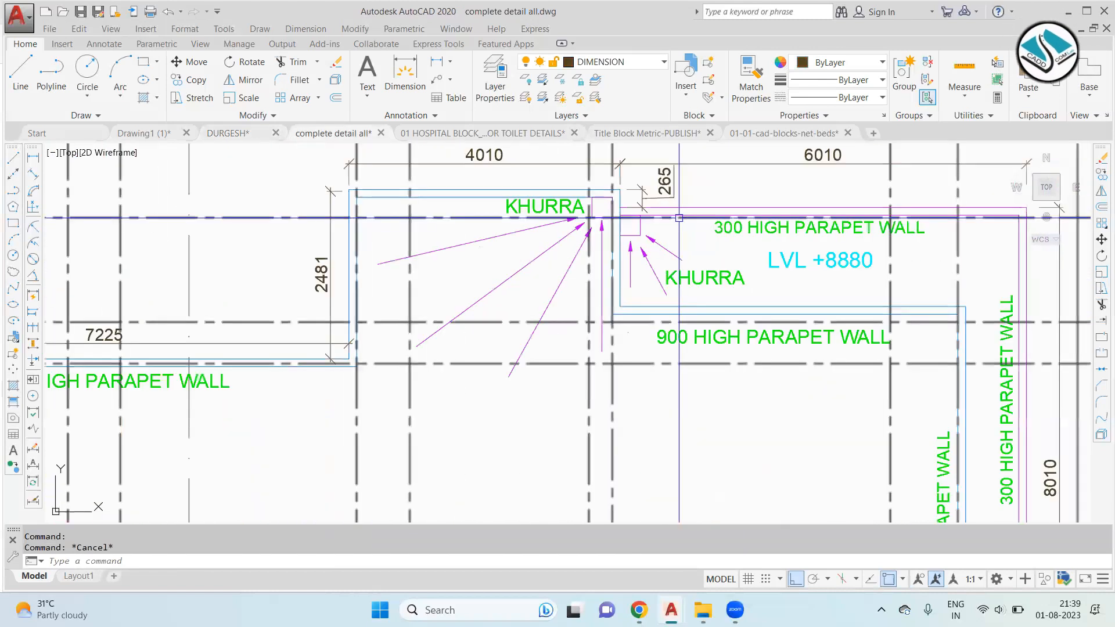
{"action": "scroll", "coordinate": [679, 218], "scroll_direction": "down", "scroll_amount": 1}
{"action": "middle_click_drag", "start_coordinate": [788, 354], "coordinate": [670, 194]}
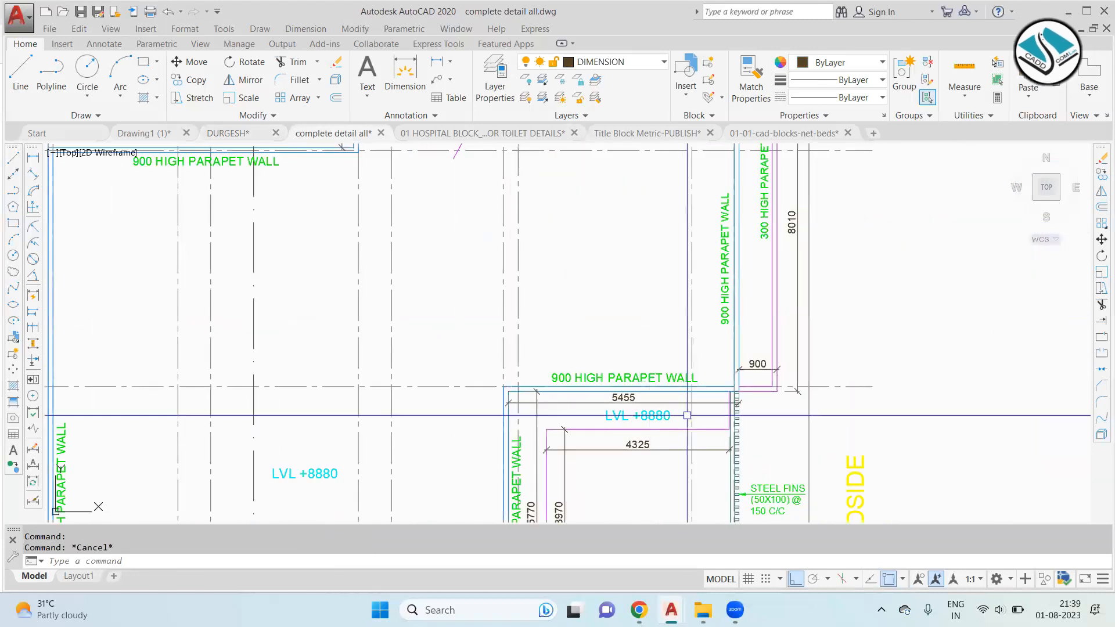
{"action": "middle_click_drag", "start_coordinate": [651, 424], "coordinate": [723, 226]}
{"action": "scroll", "coordinate": [606, 303], "scroll_direction": "down", "scroll_amount": 2}
Step: Examine the lower part of the reference terrace plan and the staircase enclosure with its door, railing and adjoining shaft
{"action": "mouse_move", "coordinate": [453, 511]}
{"action": "middle_mouse_down"}
{"action": "mouse_move", "coordinate": [439, 357]}
{"action": "mouse_move", "coordinate": [448, 283]}
{"action": "middle_mouse_up"}
{"action": "scroll", "coordinate": [440, 357], "scroll_direction": "up", "scroll_amount": 2}
{"action": "scroll", "coordinate": [440, 374], "scroll_direction": "up", "scroll_amount": 1}
{"action": "middle_click_drag", "start_coordinate": [545, 435], "coordinate": [449, 287]}
{"action": "scroll", "coordinate": [450, 284], "scroll_direction": "down", "scroll_amount": 2}
{"action": "middle_click_drag", "start_coordinate": [635, 217], "coordinate": [604, 378]}
{"action": "middle_click_drag", "start_coordinate": [664, 216], "coordinate": [615, 401]}
{"action": "scroll", "coordinate": [332, 296], "scroll_direction": "up", "scroll_amount": 3}
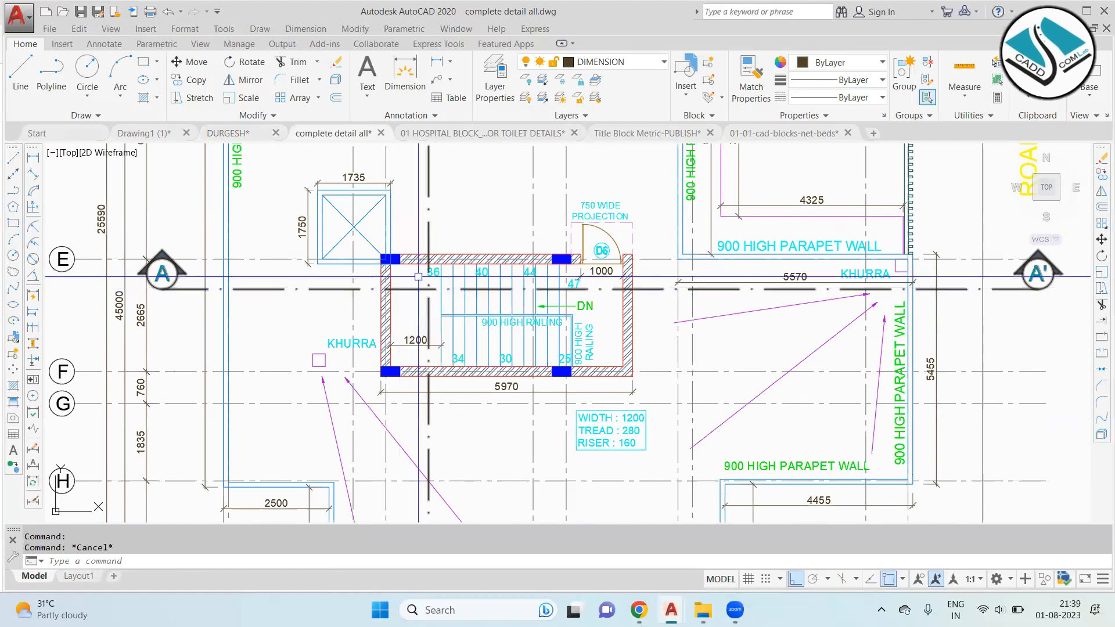
{"action": "scroll", "coordinate": [512, 271], "scroll_direction": "down", "scroll_amount": 2}
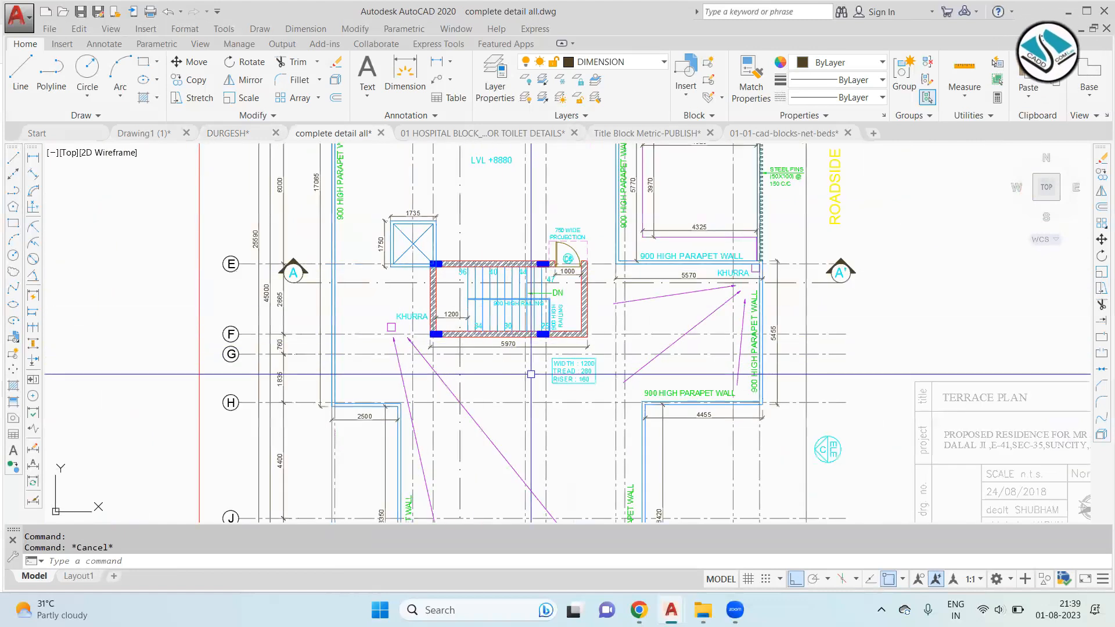
Step: Examine the parapet walls and dimensions in the part of the reference terrace plan below grid line H
{"action": "middle_click_drag", "start_coordinate": [552, 356], "coordinate": [533, 226]}
{"action": "scroll", "coordinate": [570, 414], "scroll_direction": "up", "scroll_amount": 1}
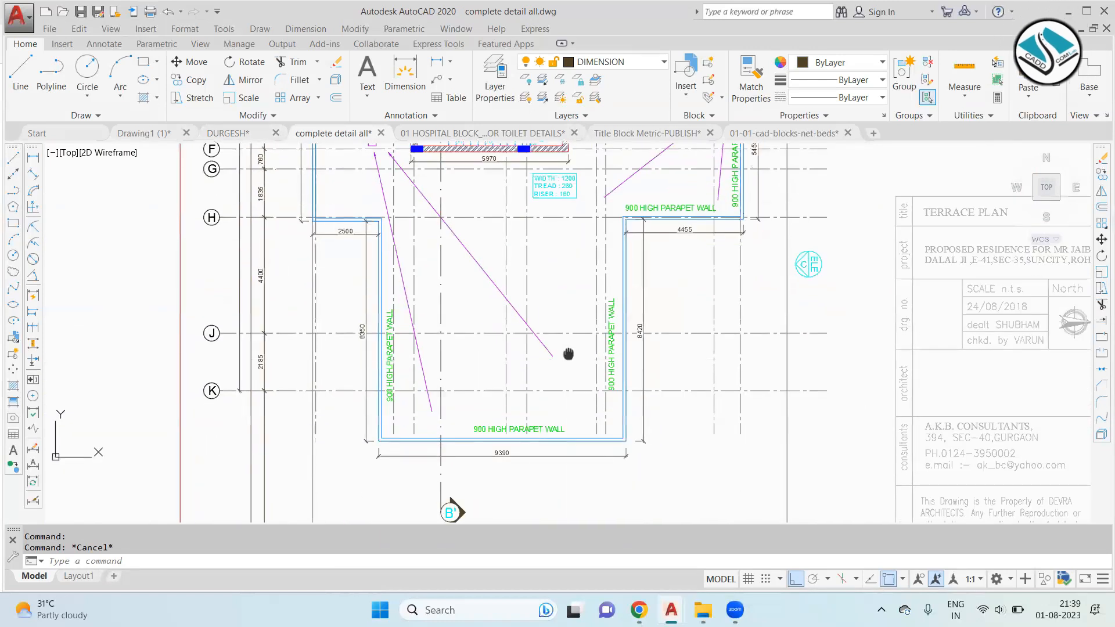
{"action": "scroll", "coordinate": [467, 392], "scroll_direction": "up", "scroll_amount": 2}
{"action": "scroll", "coordinate": [466, 392], "scroll_direction": "down", "scroll_amount": 3}
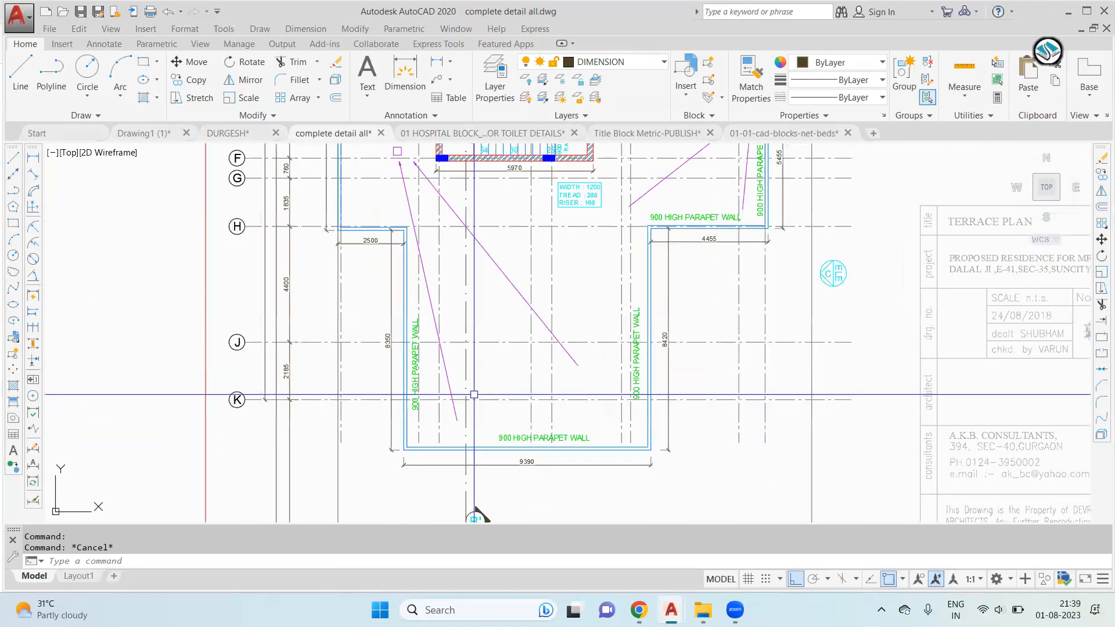
{"action": "mouse_move", "coordinate": [473, 510]}
{"action": "middle_mouse_down"}
{"action": "mouse_move", "coordinate": [492, 434]}
{"action": "mouse_move", "coordinate": [495, 447]}
{"action": "middle_mouse_up"}
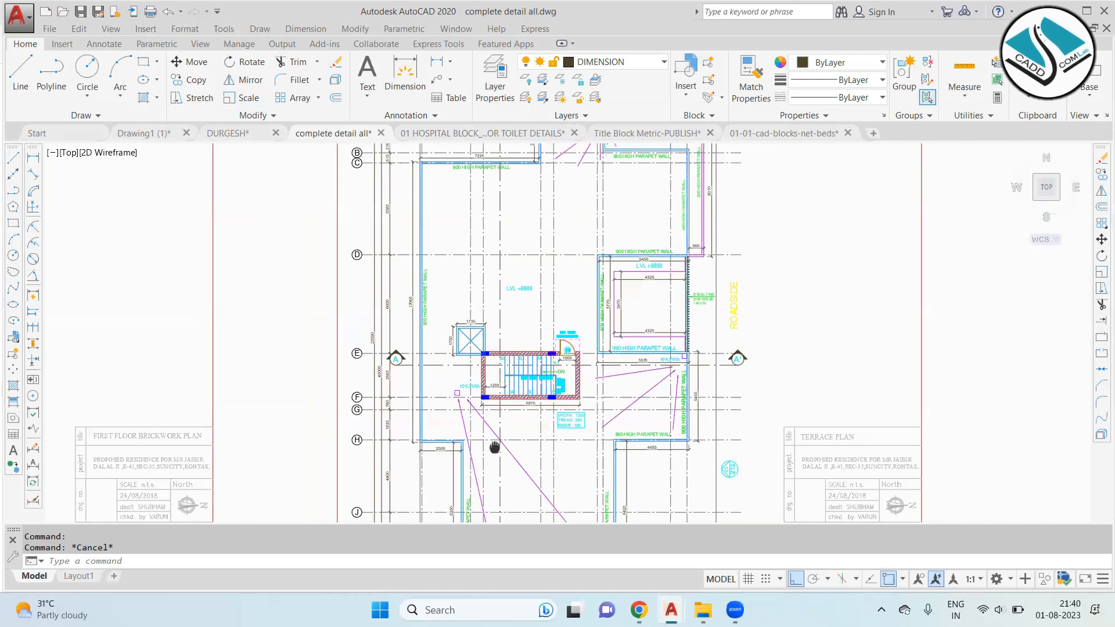
{"action": "scroll", "coordinate": [498, 393], "scroll_direction": "down", "scroll_amount": 2}
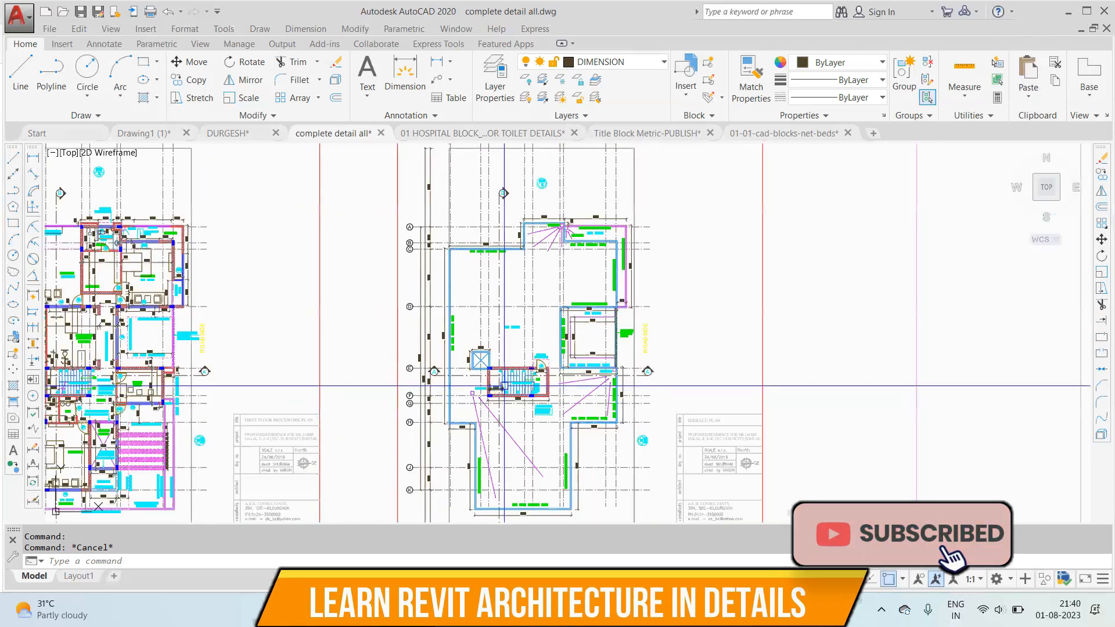
Step: Locate the door and window schedule sheets below the architectural plans and examine their layout and frames
{"action": "scroll", "coordinate": [498, 393], "scroll_direction": "down", "scroll_amount": 3}
{"action": "scroll", "coordinate": [506, 315], "scroll_direction": "down", "scroll_amount": 1}
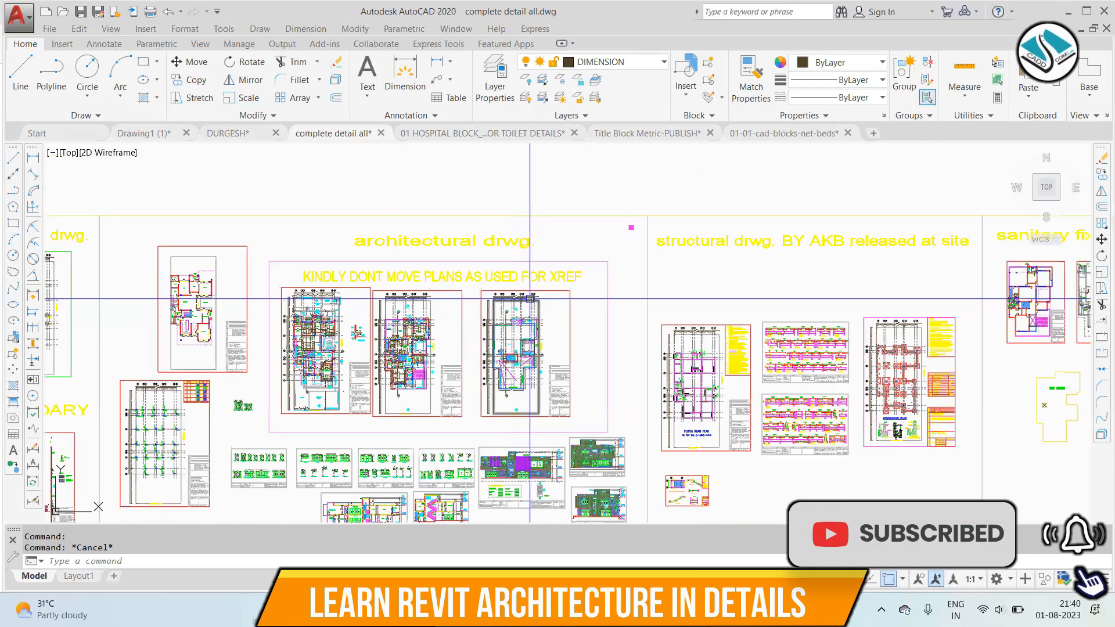
{"action": "middle_click_drag", "start_coordinate": [423, 365], "coordinate": [467, 269]}
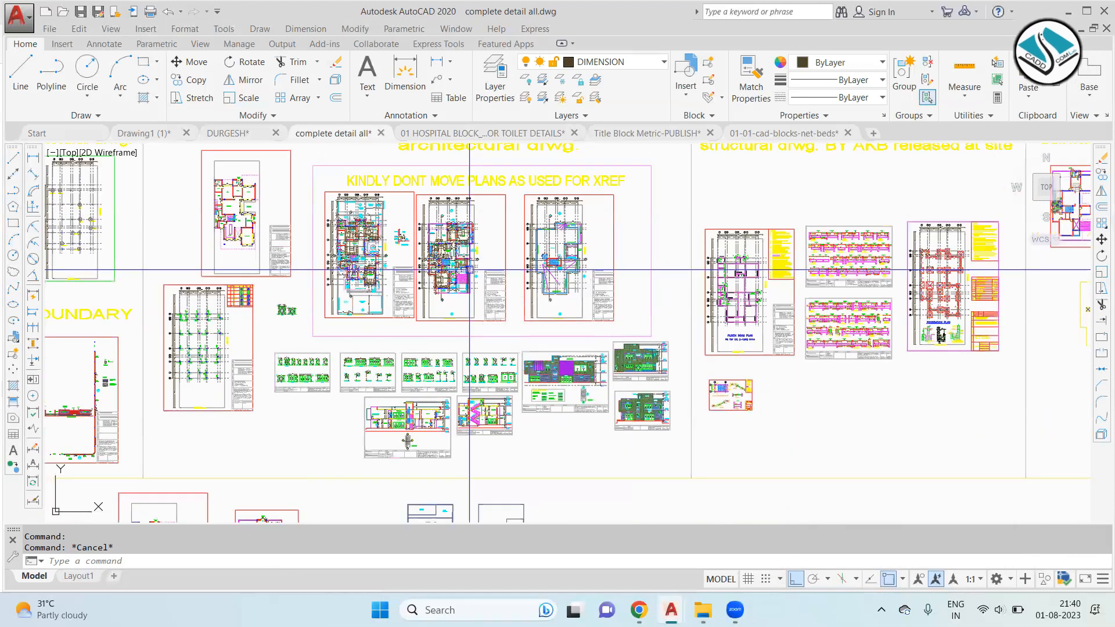
{"action": "scroll", "coordinate": [348, 311], "scroll_direction": "up", "scroll_amount": 6}
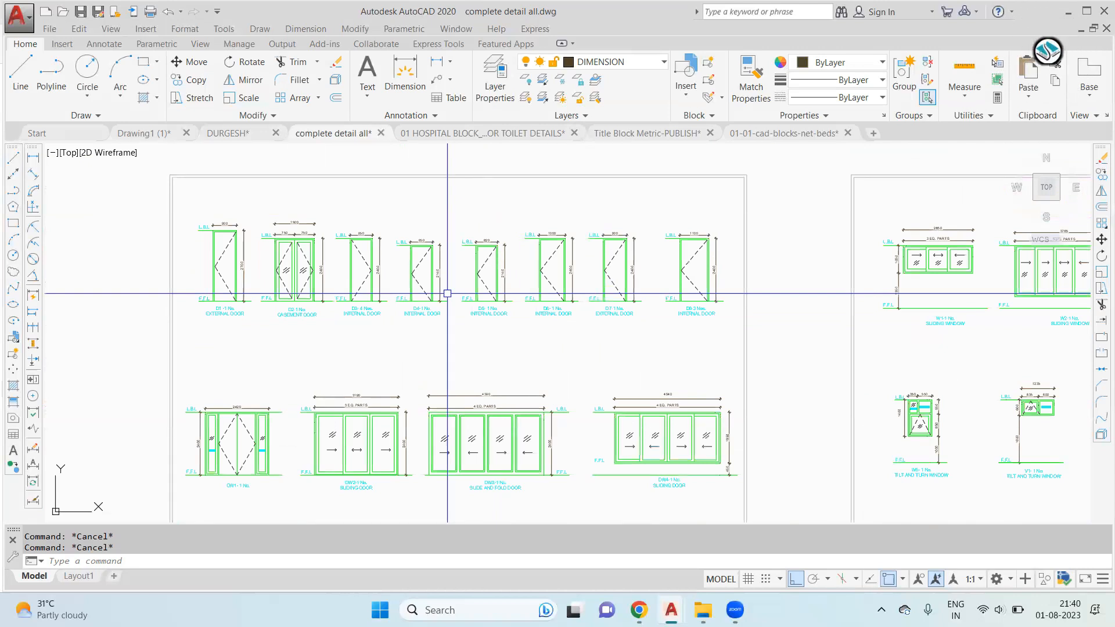
{"action": "scroll", "coordinate": [447, 293], "scroll_direction": "down", "scroll_amount": 3}
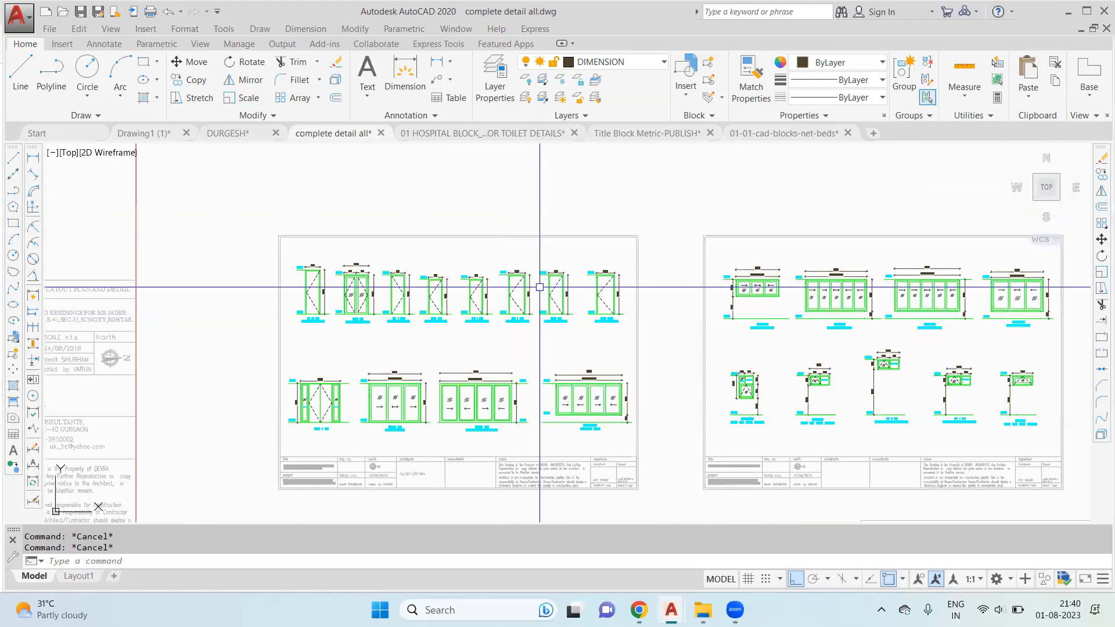
{"action": "scroll", "coordinate": [539, 287], "scroll_direction": "down", "scroll_amount": 4}
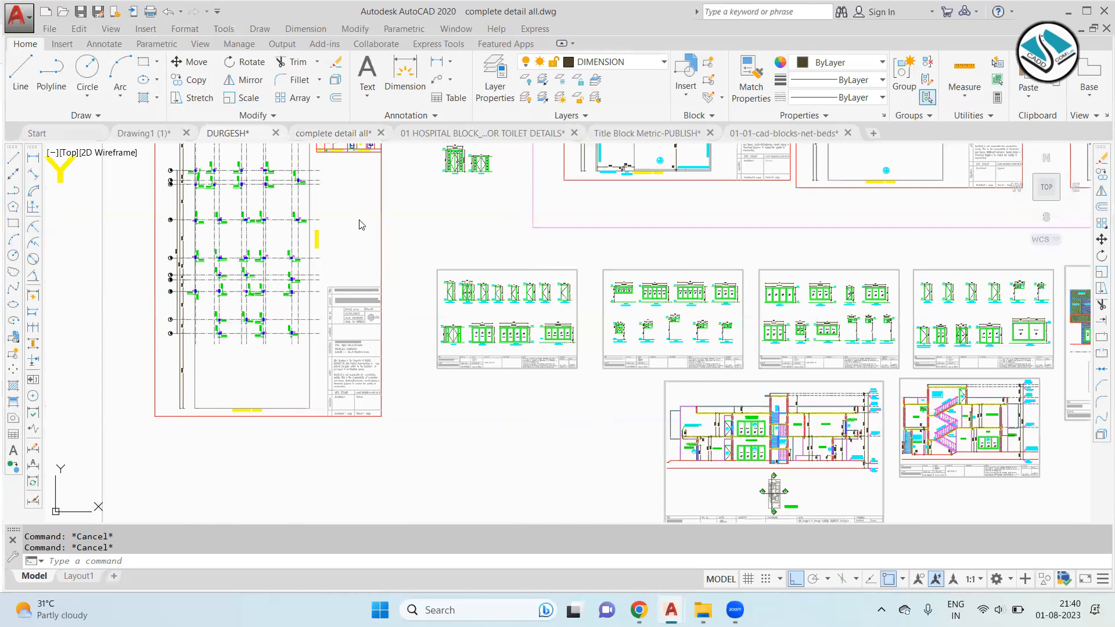
Step: Switch to the DURGESH drawing and copy the complete ground floor plan sheet three times into a row below the floor plan sheets
{"action": "left_click", "coordinate": [227, 133]}
{"action": "scroll", "coordinate": [153, 234], "scroll_direction": "down", "scroll_amount": 8}
{"action": "middle_click_drag", "start_coordinate": [153, 234], "coordinate": [501, 222]}
{"action": "scroll", "coordinate": [557, 204], "scroll_direction": "up", "scroll_amount": 3}
{"action": "left_click", "coordinate": [678, 164]}
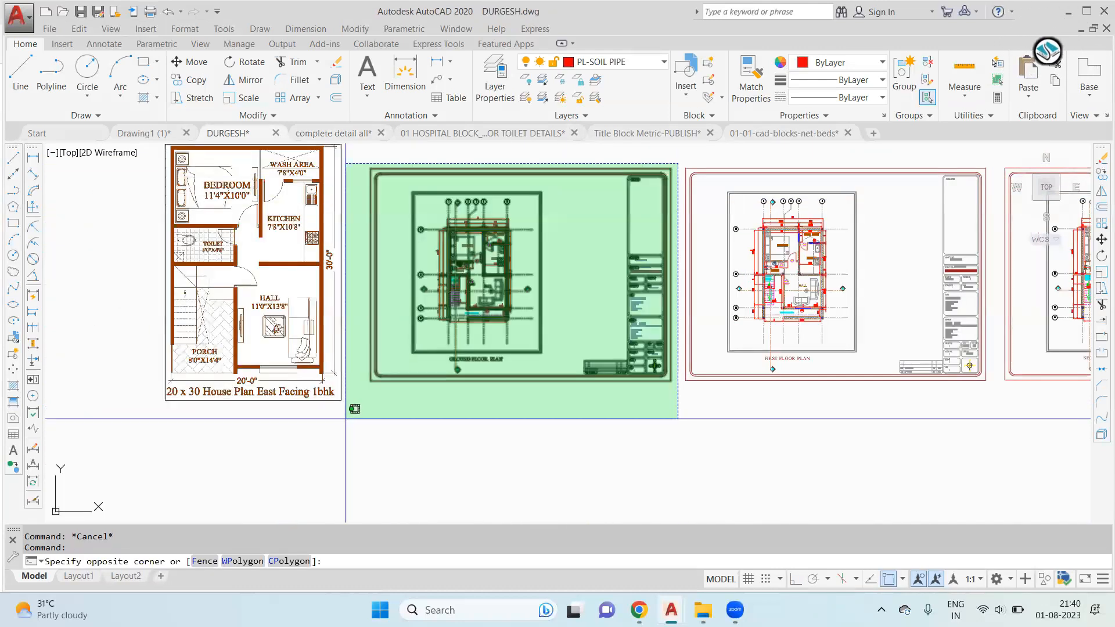
{"action": "left_click", "coordinate": [345, 417]}
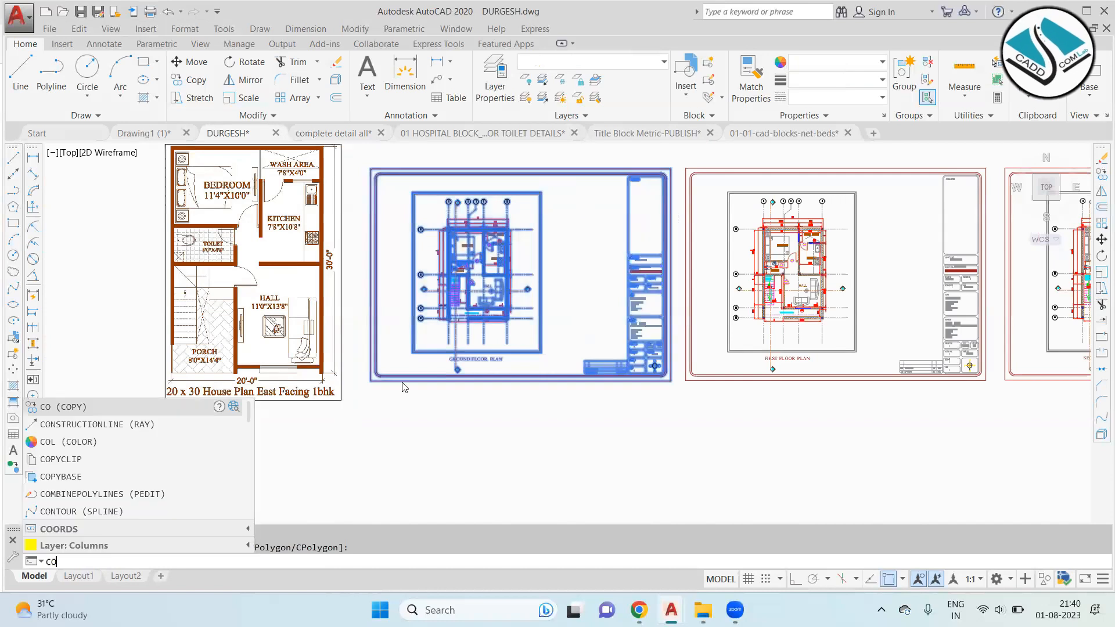
{"action": "key", "text": "Return"}
{"action": "left_click", "coordinate": [458, 292]}
{"action": "middle_click_drag", "start_coordinate": [457, 392], "coordinate": [443, 287]}
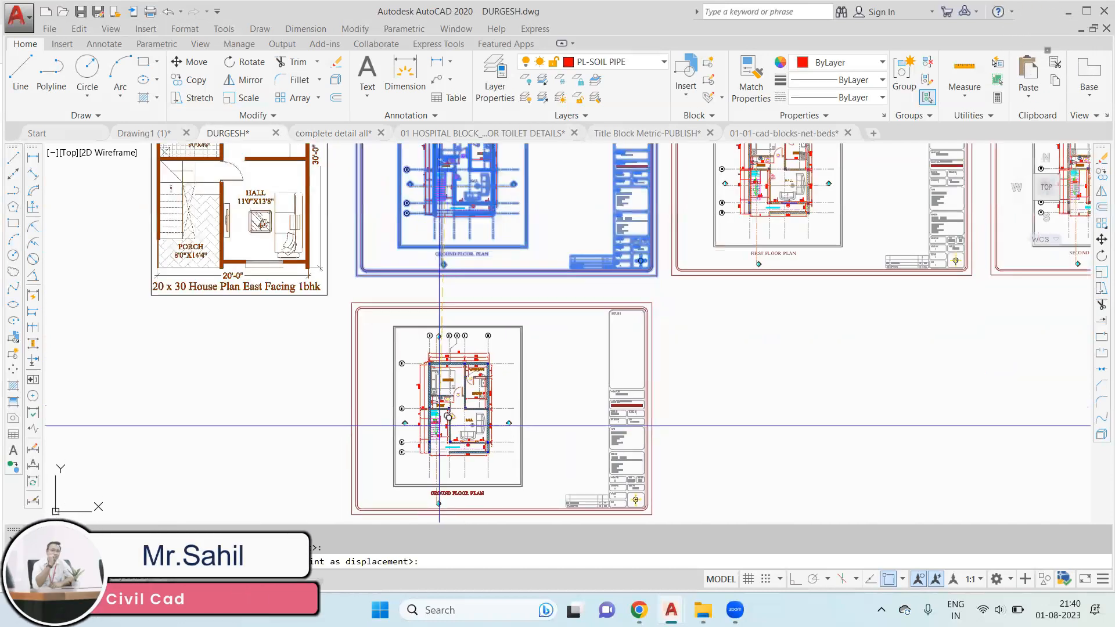
{"action": "left_click", "coordinate": [762, 421]}
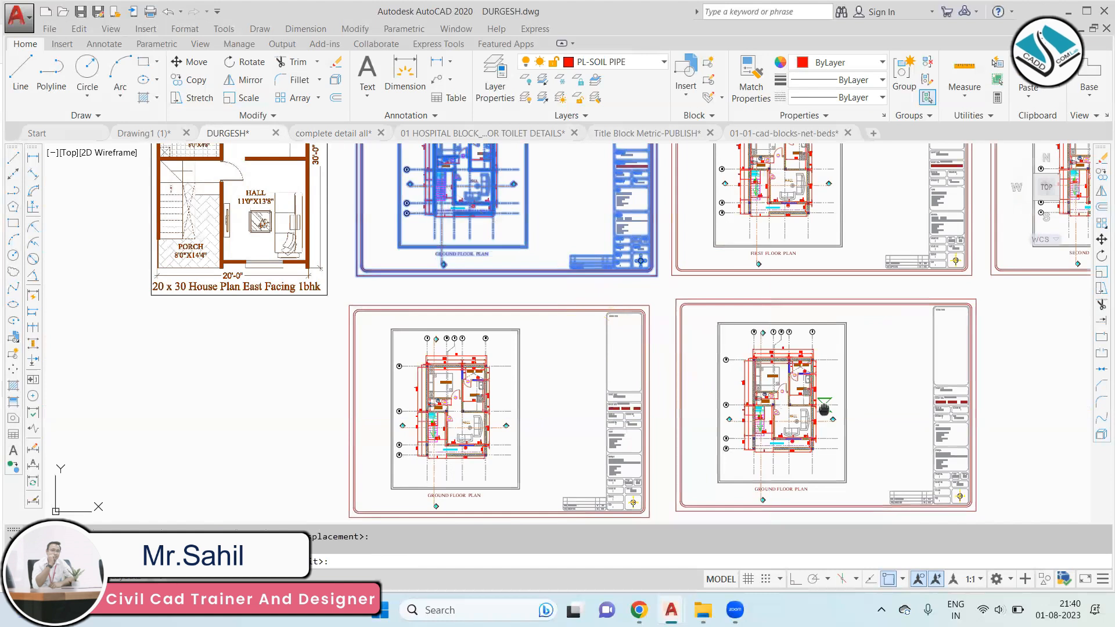
{"action": "middle_click_drag", "start_coordinate": [821, 447], "coordinate": [534, 449]}
{"action": "key", "text": "Escape"}
{"action": "scroll", "coordinate": [411, 366], "scroll_direction": "down", "scroll_amount": 2}
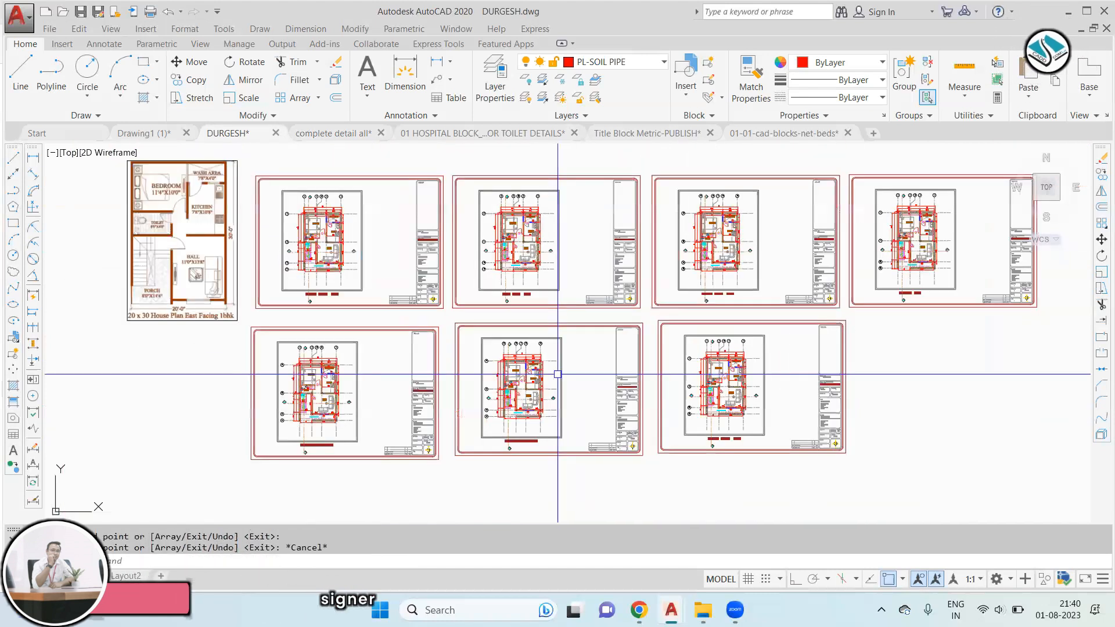
Step: Erase the floor plan, its border and its title from the first two copied sheets, keeping the sheet frames and title blocks
{"action": "scroll", "coordinate": [340, 316], "scroll_direction": "up", "scroll_amount": 2}
{"action": "left_click", "coordinate": [340, 316]}
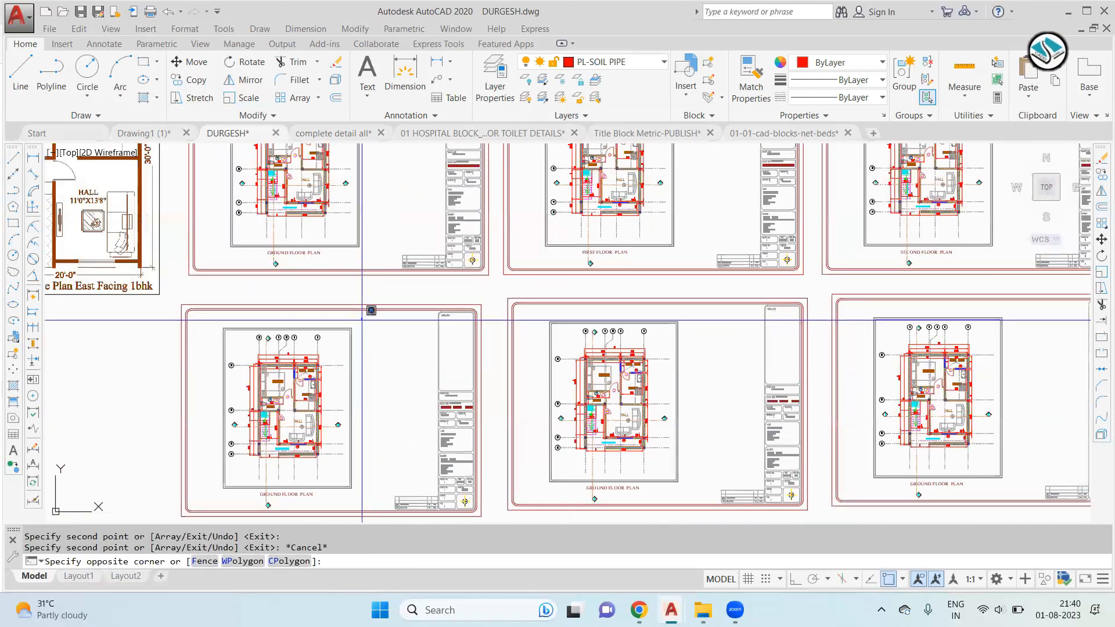
{"action": "middle_click_drag", "start_coordinate": [298, 308], "coordinate": [321, 257]}
{"action": "left_click", "coordinate": [237, 449]}
{"action": "type", "text": "E"}
{"action": "key", "text": "Return"}
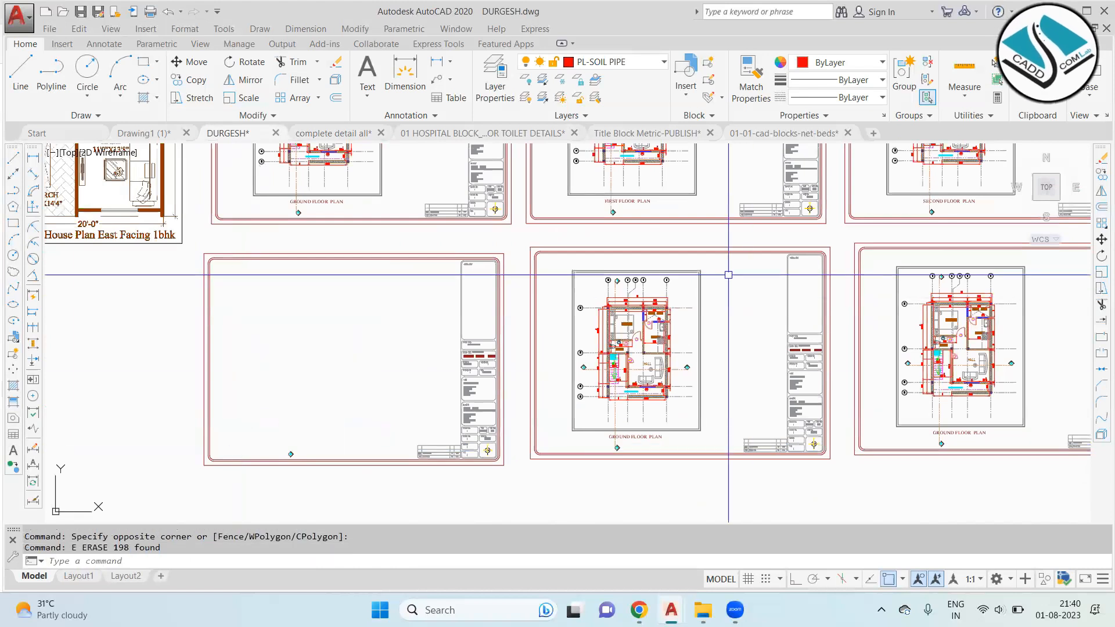
{"action": "left_click", "coordinate": [726, 270]}
{"action": "left_click", "coordinate": [567, 454]}
{"action": "type", "text": "E"}
{"action": "key", "text": "Return"}
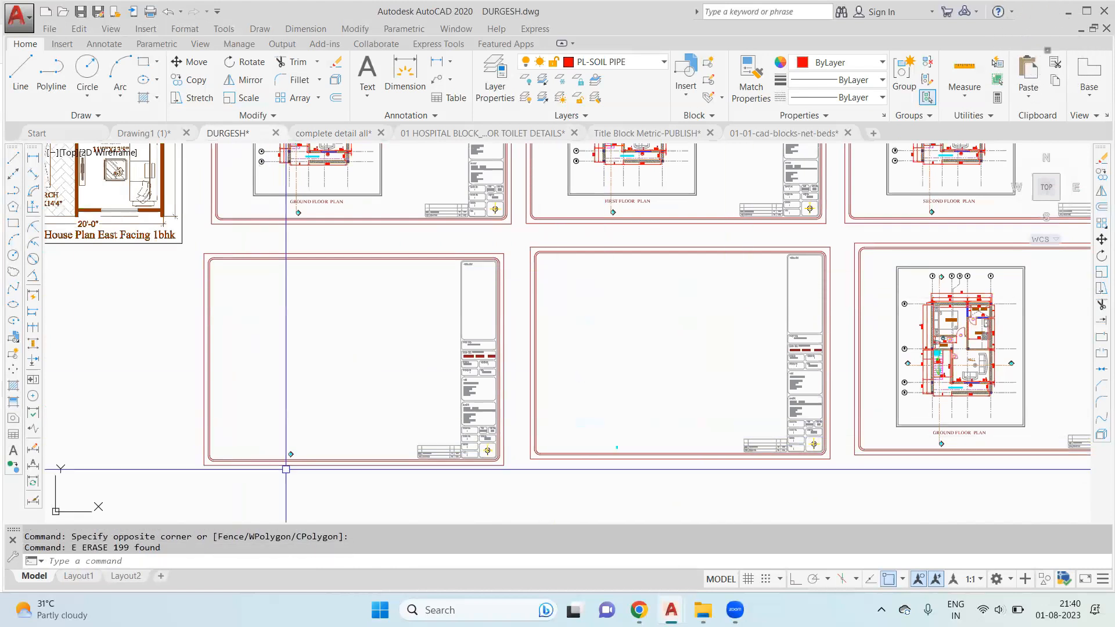
Step: Erase the leftover section markers from the first two emptied sheets
{"action": "scroll", "coordinate": [287, 468], "scroll_direction": "up", "scroll_amount": 3}
{"action": "left_click", "coordinate": [346, 389]}
{"action": "left_click", "coordinate": [279, 417]}
{"action": "type", "text": "E"}
{"action": "key", "text": "Return"}
{"action": "scroll", "coordinate": [252, 386], "scroll_direction": "down", "scroll_amount": 2}
{"action": "scroll", "coordinate": [830, 387], "scroll_direction": "up", "scroll_amount": 3}
{"action": "left_click", "coordinate": [797, 388]}
{"action": "left_click", "coordinate": [706, 375]}
{"action": "type", "text": "E"}
{"action": "key", "text": "Return"}
{"action": "scroll", "coordinate": [706, 375], "scroll_direction": "down", "scroll_amount": 3}
{"action": "scroll", "coordinate": [889, 170], "scroll_direction": "up", "scroll_amount": 2}
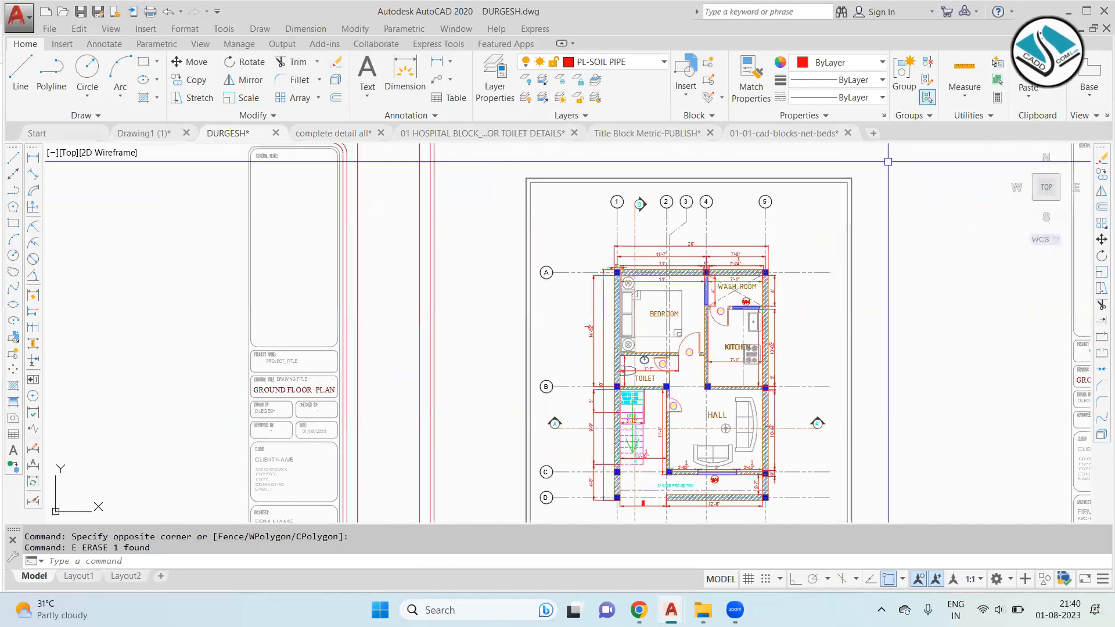
Step: Erase the floor plan with its border, title and section markers from the third copied sheet, keeping the frame and title block
{"action": "left_click", "coordinate": [890, 160]}
{"action": "middle_click_drag", "start_coordinate": [493, 421], "coordinate": [563, 226]}
{"action": "left_click", "coordinate": [547, 436]}
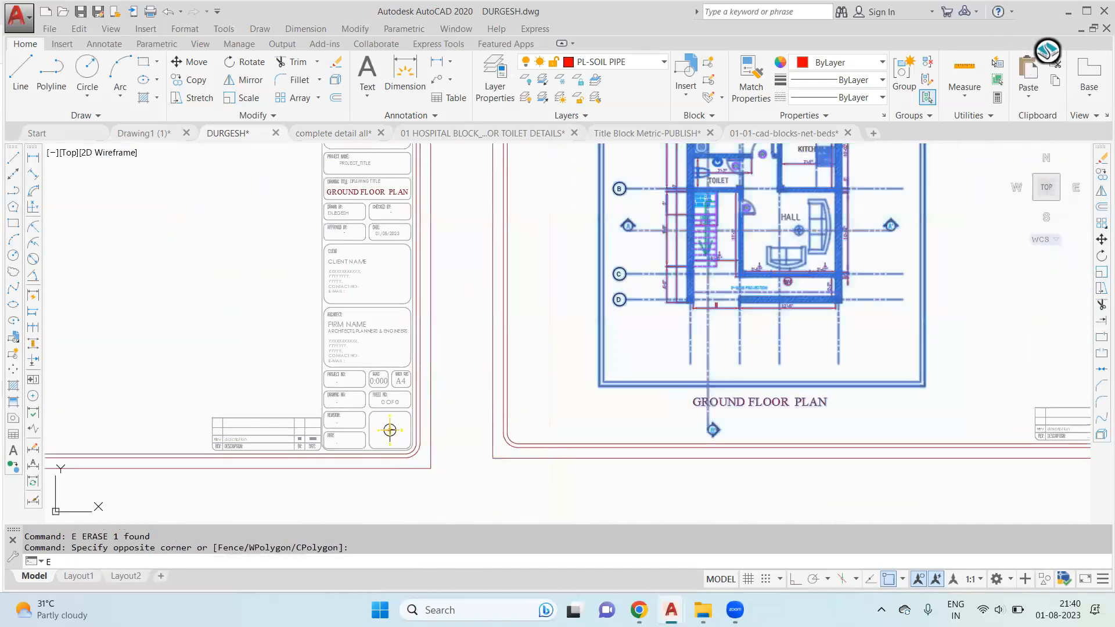
{"action": "type", "text": "E"}
{"action": "key", "text": "Return"}
{"action": "scroll", "coordinate": [356, 312], "scroll_direction": "down", "scroll_amount": 4}
{"action": "scroll", "coordinate": [502, 344], "scroll_direction": "up", "scroll_amount": 3}
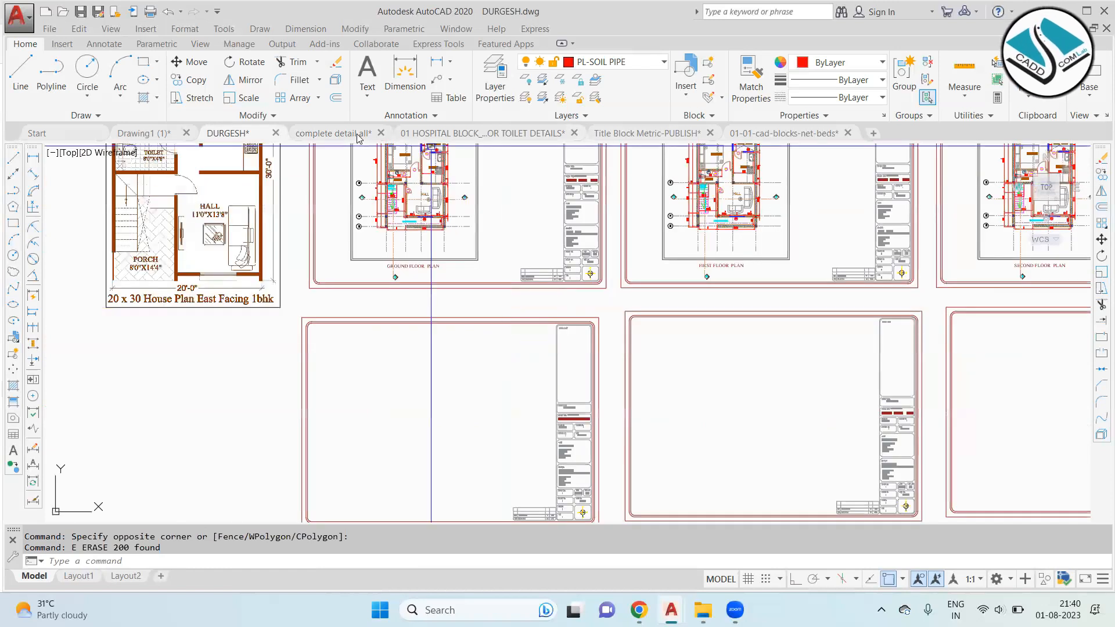
Step: Switch to the complete detail all drawing and examine the D1 external door elevation with its level lines, dimensions and label
{"action": "left_click", "coordinate": [333, 133]}
{"action": "scroll", "coordinate": [494, 308], "scroll_direction": "up", "scroll_amount": 6}
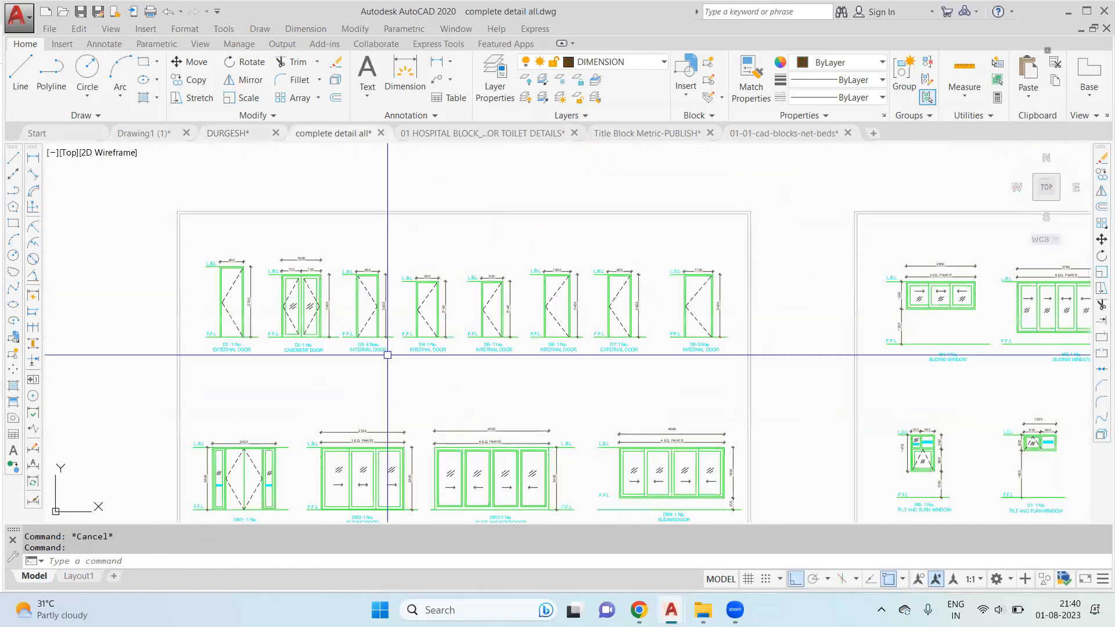
{"action": "scroll", "coordinate": [364, 235], "scroll_direction": "up", "scroll_amount": 4}
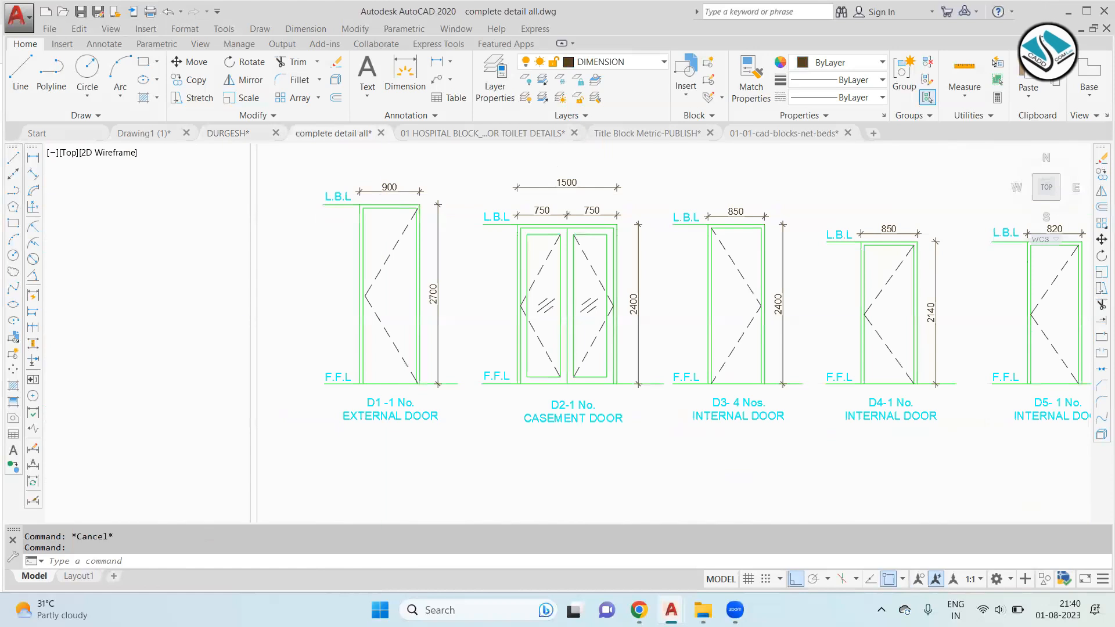
{"action": "scroll", "coordinate": [439, 453], "scroll_direction": "down", "scroll_amount": 3}
{"action": "mouse_move", "coordinate": [439, 453]}
{"action": "middle_mouse_down"}
{"action": "mouse_move", "coordinate": [424, 386]}
{"action": "mouse_move", "coordinate": [441, 490]}
{"action": "mouse_move", "coordinate": [441, 458]}
{"action": "mouse_move", "coordinate": [435, 523]}
{"action": "middle_mouse_up"}
{"action": "scroll", "coordinate": [408, 292], "scroll_direction": "up", "scroll_amount": 2}
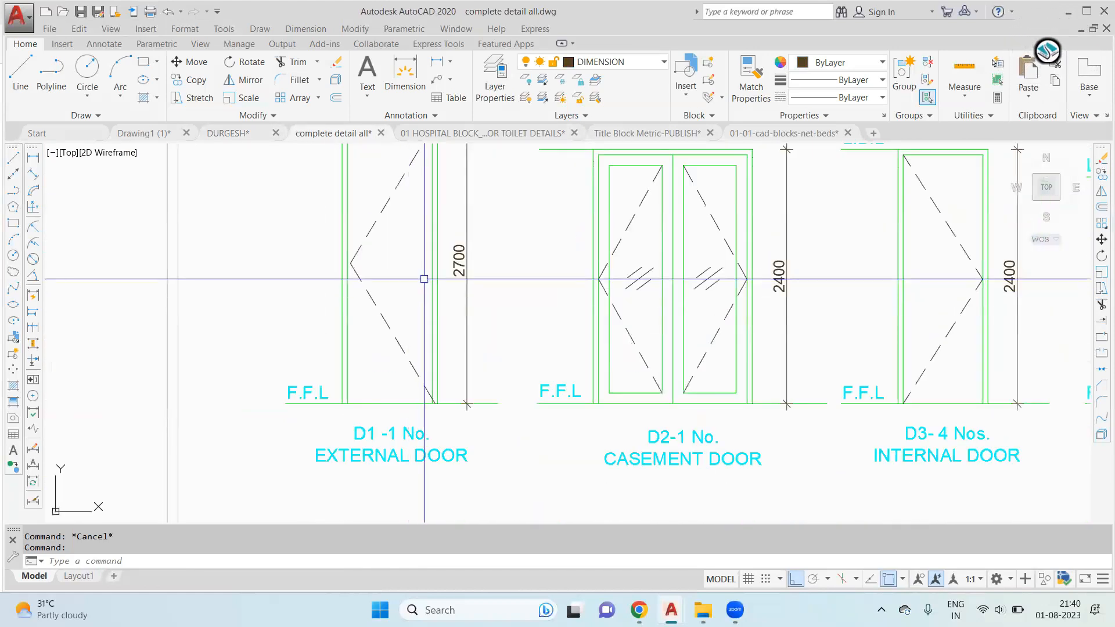
{"action": "middle_click_drag", "start_coordinate": [424, 279], "coordinate": [470, 411]}
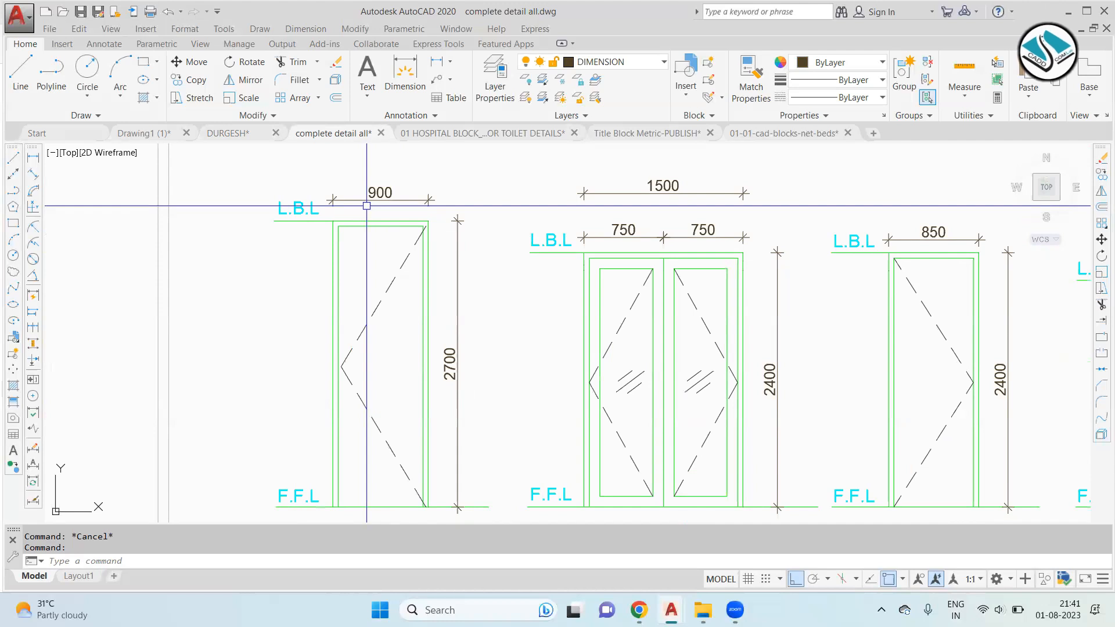
Step: Examine the D2 casement door and the D3 to D6 internal door elevations, including their widths, heights and quantity labels
{"action": "scroll", "coordinate": [367, 206], "scroll_direction": "down", "scroll_amount": 2}
{"action": "scroll", "coordinate": [490, 356], "scroll_direction": "up", "scroll_amount": 2}
{"action": "middle_click_drag", "start_coordinate": [490, 356], "coordinate": [464, 358]}
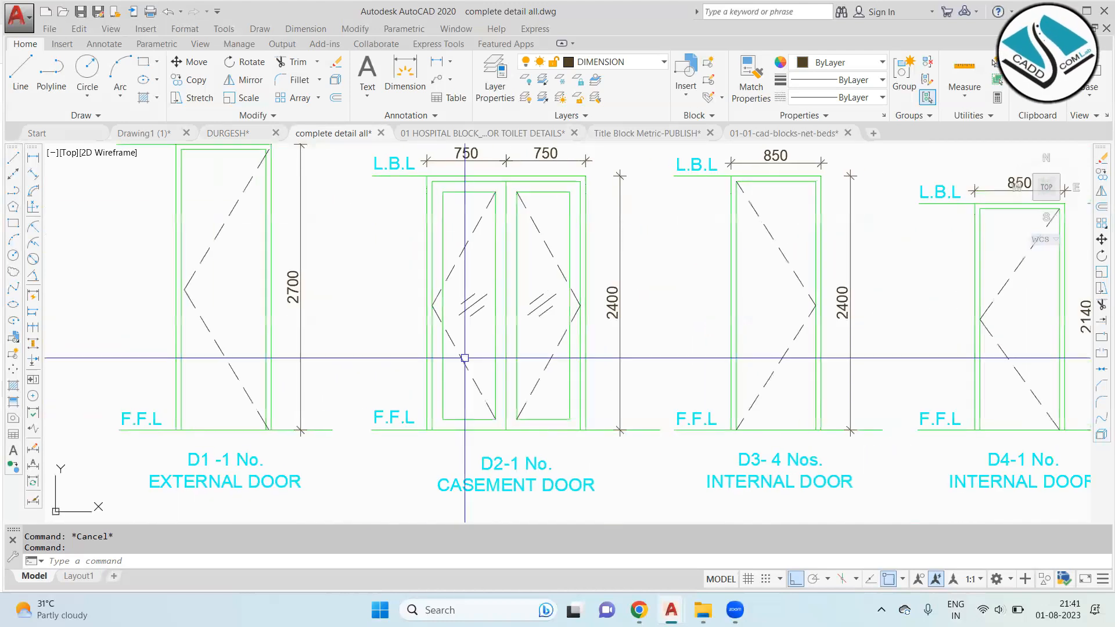
{"action": "scroll", "coordinate": [464, 357], "scroll_direction": "down", "scroll_amount": 2}
{"action": "scroll", "coordinate": [689, 373], "scroll_direction": "up", "scroll_amount": 2}
{"action": "mouse_move", "coordinate": [690, 373]}
{"action": "middle_mouse_down"}
{"action": "mouse_move", "coordinate": [586, 351]}
{"action": "mouse_move", "coordinate": [412, 355]}
{"action": "middle_mouse_up"}
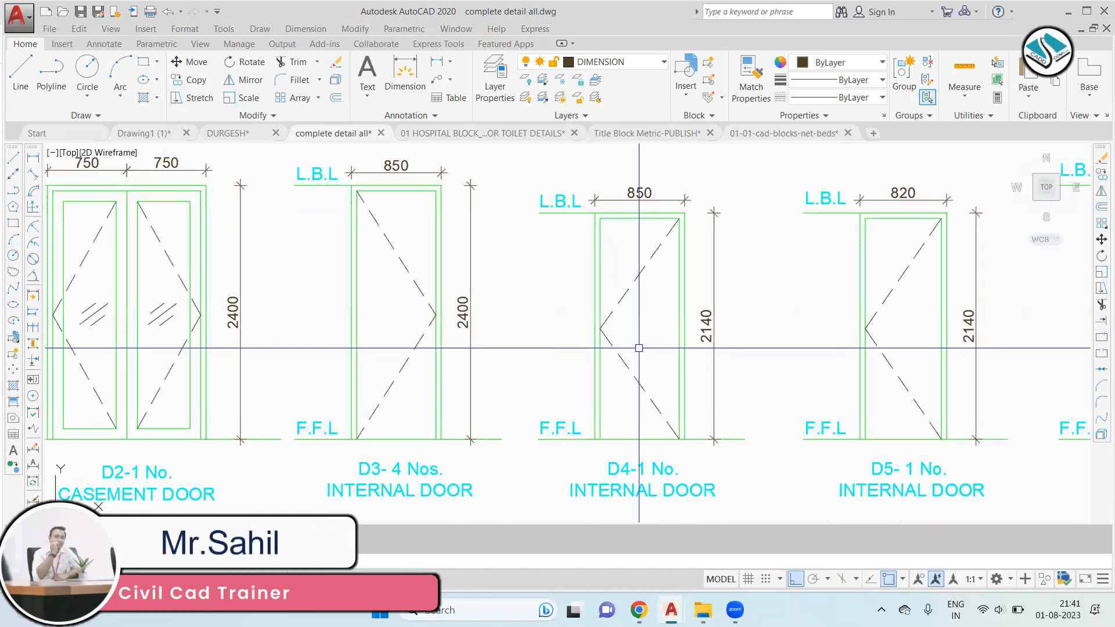
{"action": "scroll", "coordinate": [639, 348], "scroll_direction": "down", "scroll_amount": 2}
{"action": "scroll", "coordinate": [618, 360], "scroll_direction": "up", "scroll_amount": 2}
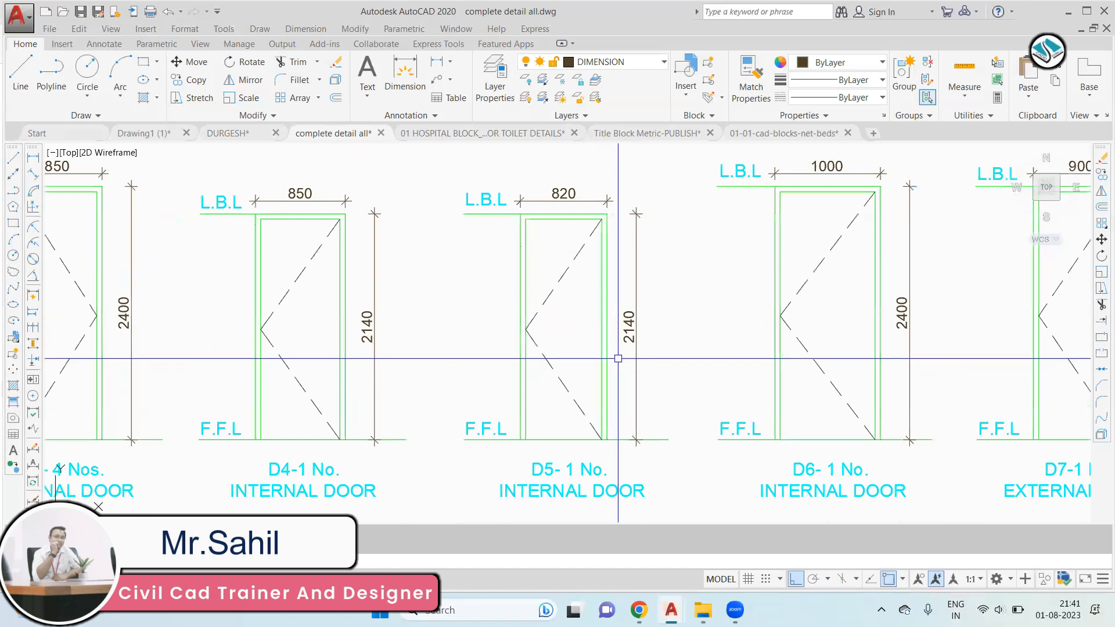
Step: Examine the DW1 to DW4 elevations in the lower row, including their sliding panels, fixed parts, sill and dimensions
{"action": "scroll", "coordinate": [611, 327], "scroll_direction": "down", "scroll_amount": 3}
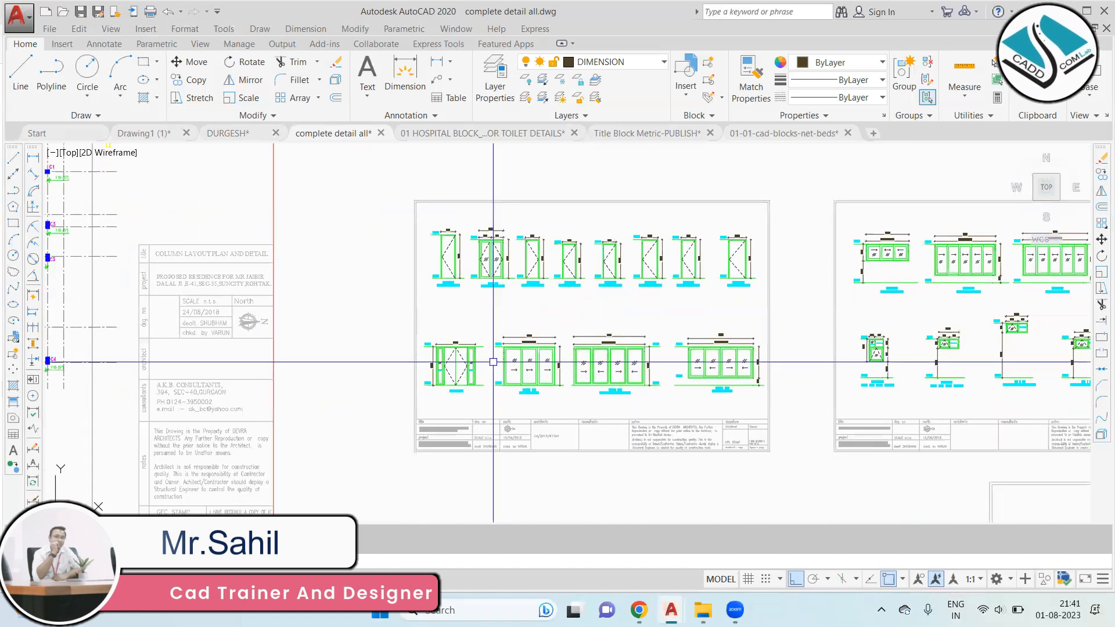
{"action": "scroll", "coordinate": [449, 386], "scroll_direction": "up", "scroll_amount": 4}
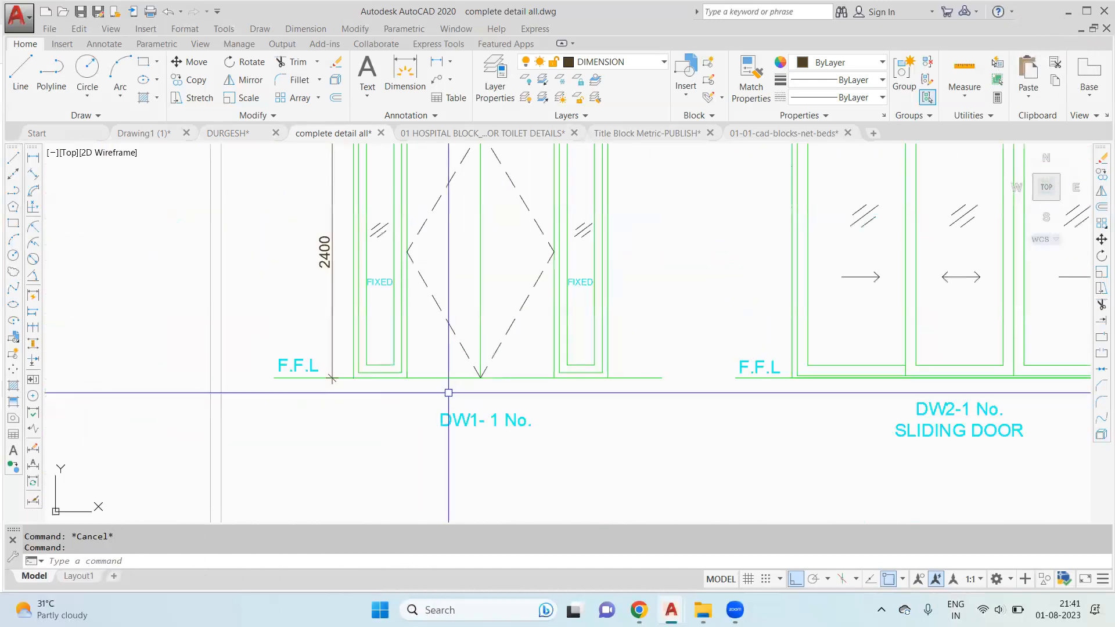
{"action": "middle_click_drag", "start_coordinate": [593, 398], "coordinate": [338, 445]}
{"action": "middle_click_drag", "start_coordinate": [723, 432], "coordinate": [571, 446]}
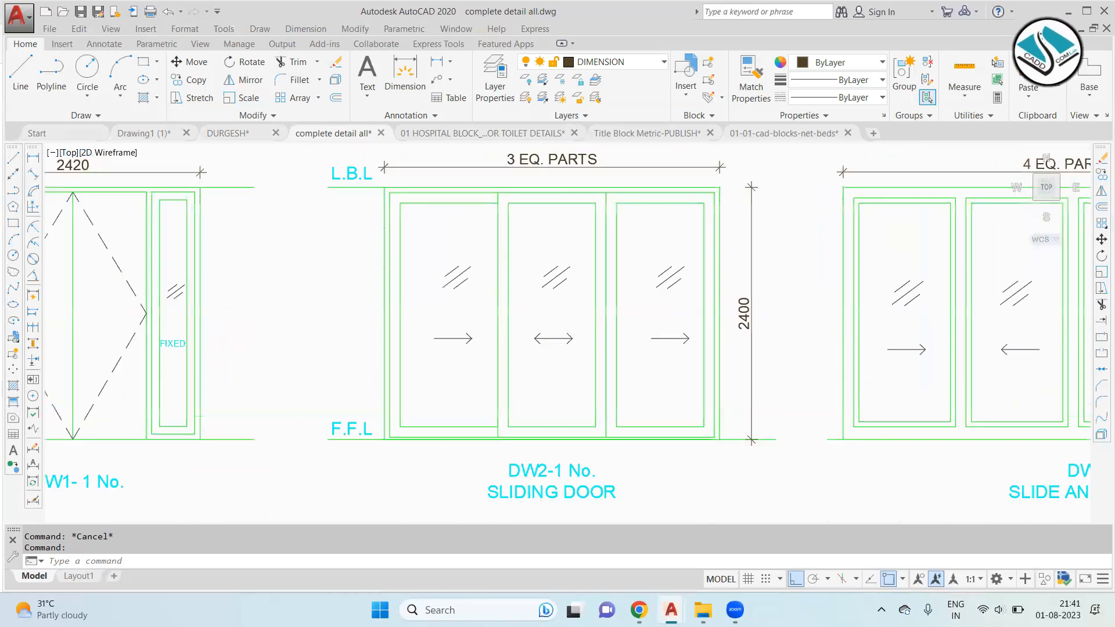
{"action": "scroll", "coordinate": [571, 448], "scroll_direction": "down", "scroll_amount": 3}
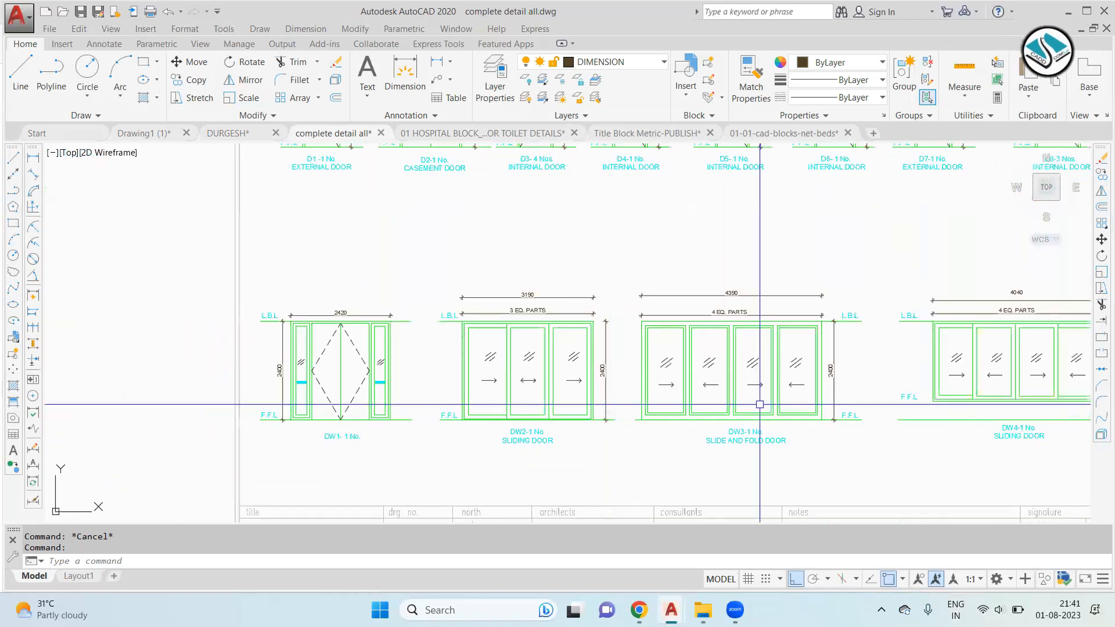
{"action": "scroll", "coordinate": [596, 399], "scroll_direction": "up", "scroll_amount": 3}
{"action": "scroll", "coordinate": [596, 399], "scroll_direction": "down", "scroll_amount": 3}
{"action": "scroll", "coordinate": [605, 377], "scroll_direction": "up", "scroll_amount": 3}
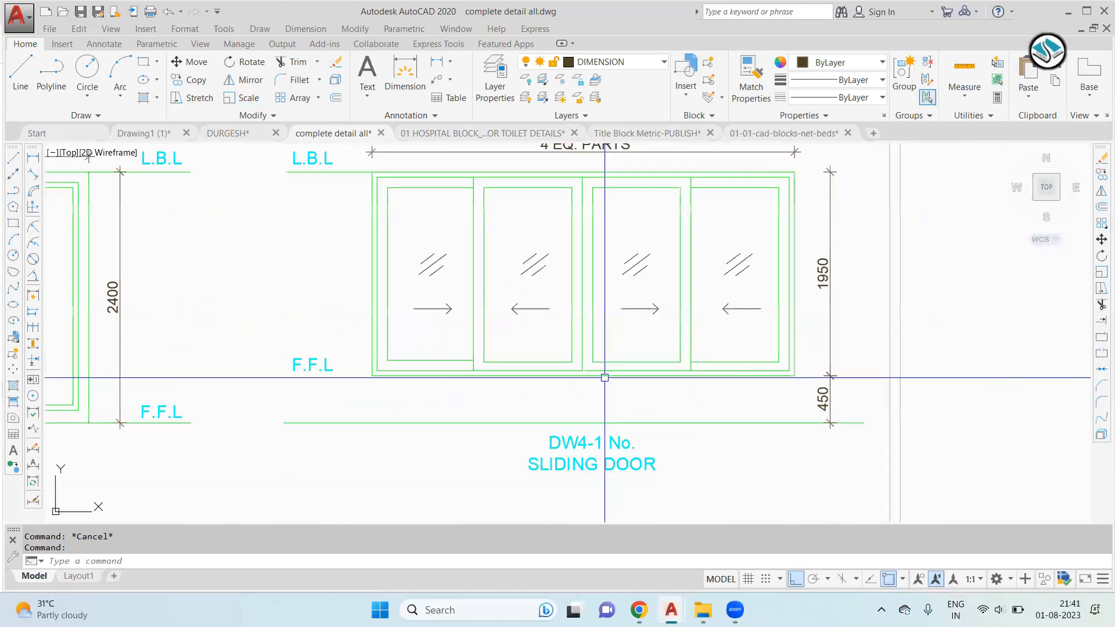
Step: Examine the W5 tilt and turn window elevation on the neighbouring sheet, particularly its fixed and exhaust panes and dimensions
{"action": "scroll", "coordinate": [605, 378], "scroll_direction": "down", "scroll_amount": 4}
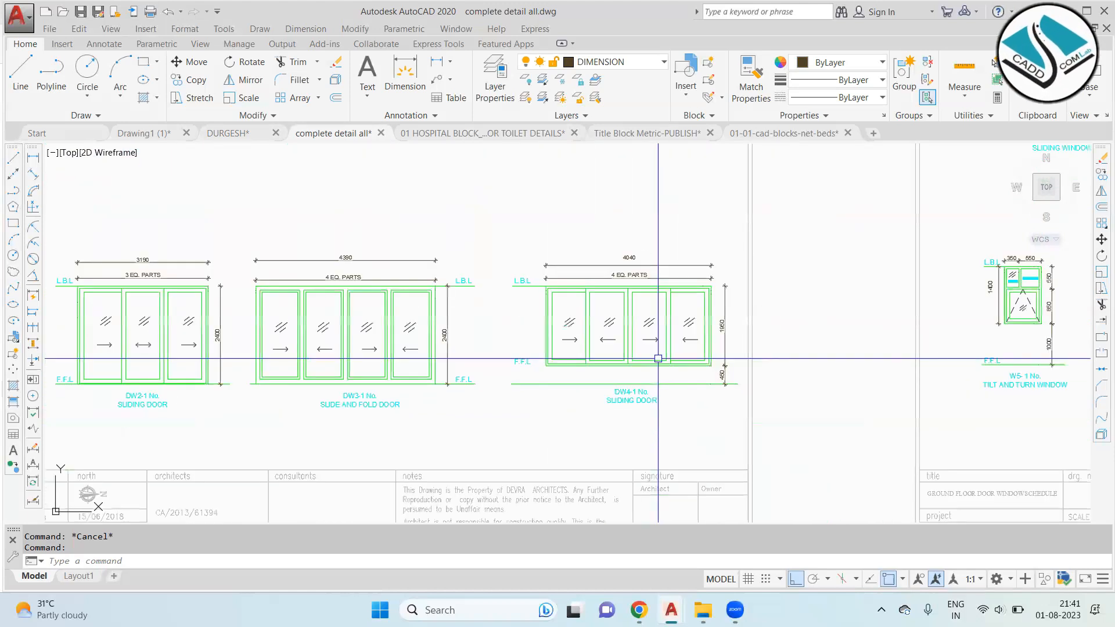
{"action": "scroll", "coordinate": [604, 348], "scroll_direction": "down", "scroll_amount": 2}
{"action": "scroll", "coordinate": [497, 331], "scroll_direction": "up", "scroll_amount": 6}
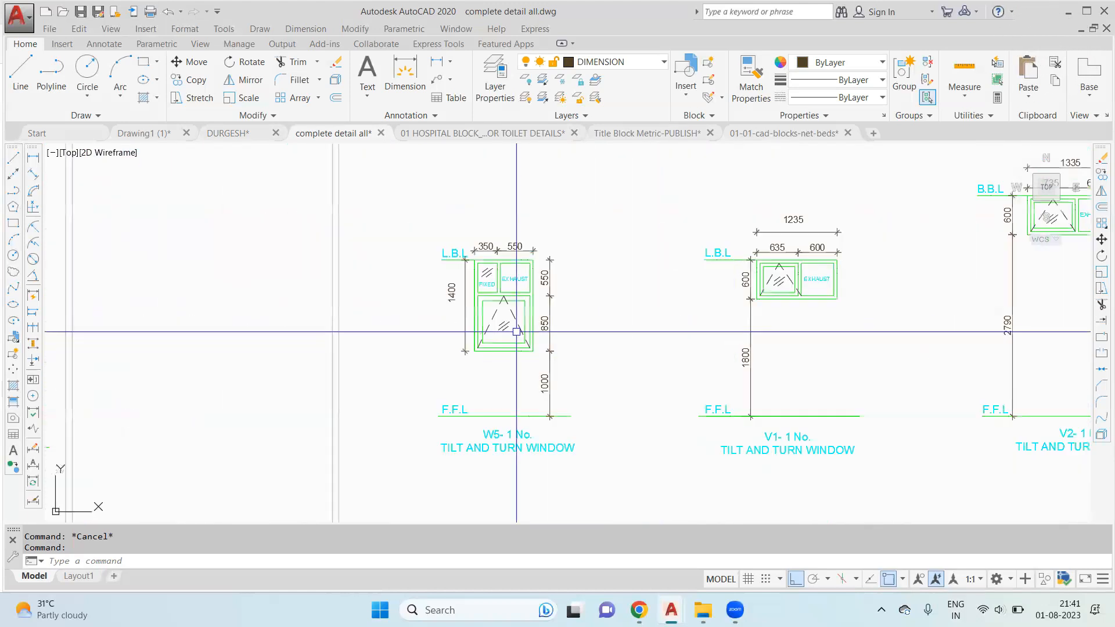
{"action": "scroll", "coordinate": [510, 316], "scroll_direction": "down", "scroll_amount": 2}
{"action": "middle_click_drag", "start_coordinate": [509, 209], "coordinate": [510, 345]}
{"action": "scroll", "coordinate": [493, 302], "scroll_direction": "up", "scroll_amount": 5}
{"action": "scroll", "coordinate": [491, 275], "scroll_direction": "up", "scroll_amount": 2}
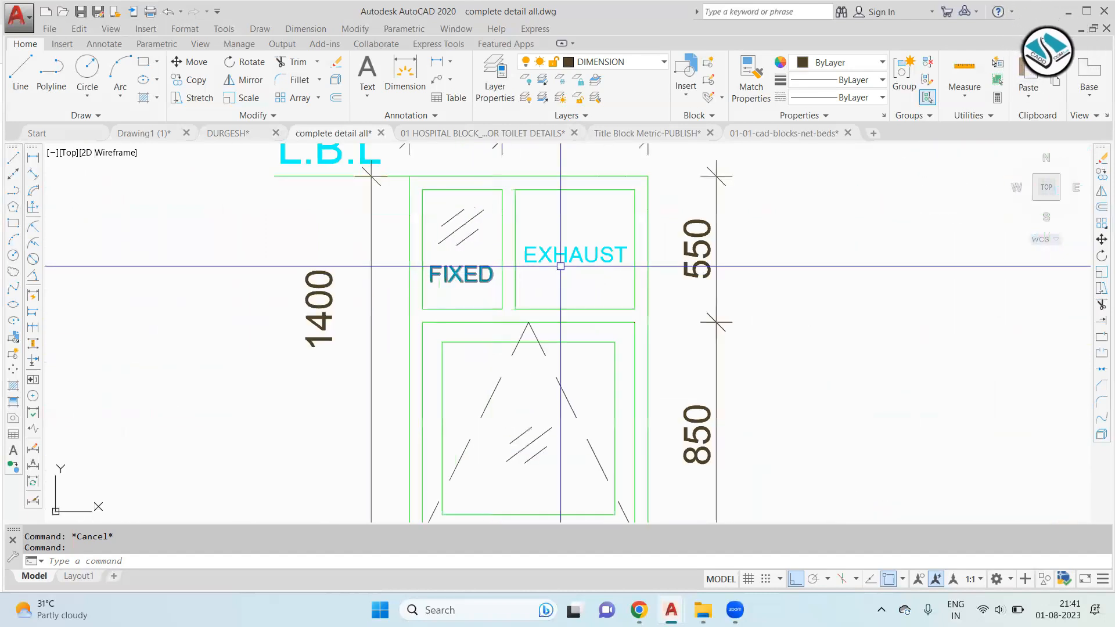
Step: Examine the V1 and V2 tilt and turn window elevations beside W5, including their exhaust panes, sill heights and dimensions
{"action": "scroll", "coordinate": [525, 228], "scroll_direction": "down", "scroll_amount": 2}
{"action": "scroll", "coordinate": [535, 354], "scroll_direction": "down", "scroll_amount": 4}
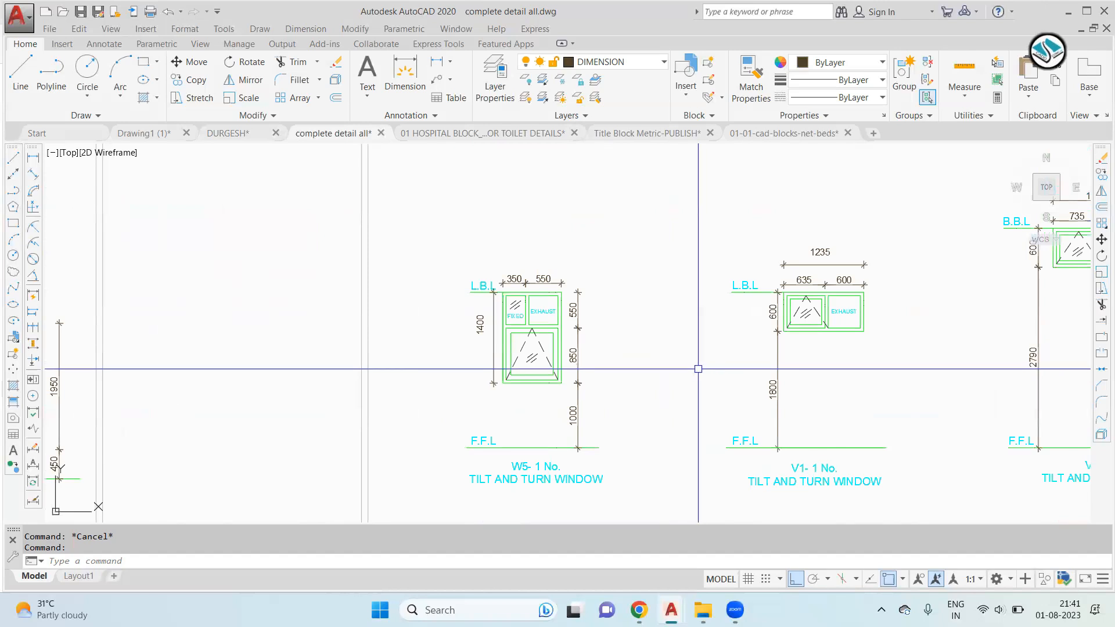
{"action": "middle_click_drag", "start_coordinate": [698, 368], "coordinate": [571, 342]}
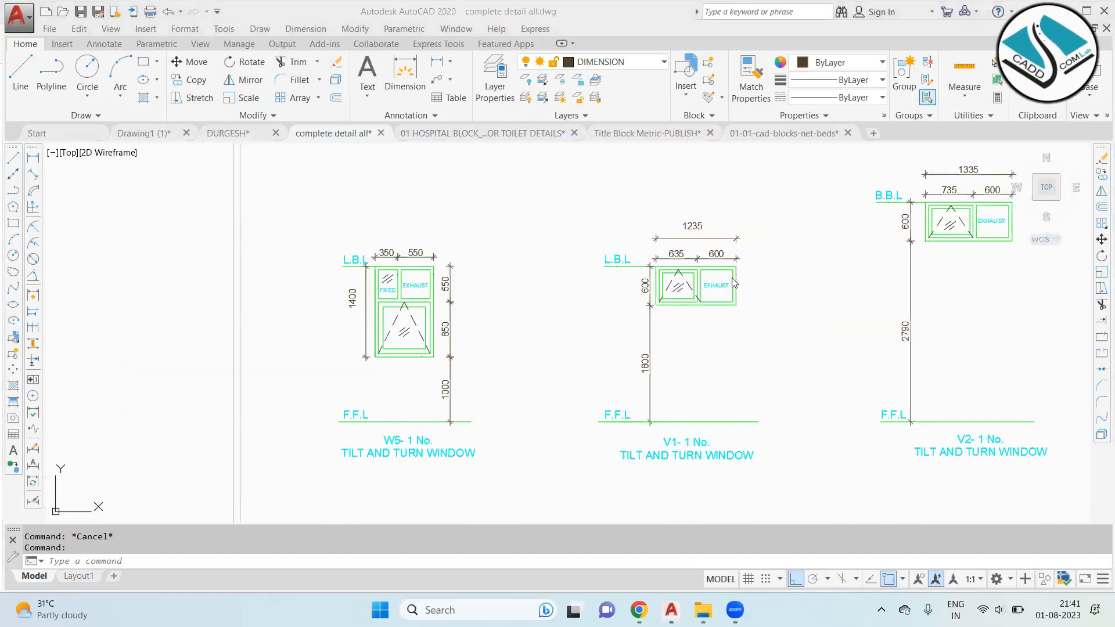
{"action": "scroll", "coordinate": [733, 283], "scroll_direction": "up", "scroll_amount": 3}
{"action": "scroll", "coordinate": [817, 319], "scroll_direction": "down", "scroll_amount": 4}
{"action": "scroll", "coordinate": [656, 263], "scroll_direction": "up", "scroll_amount": 1}
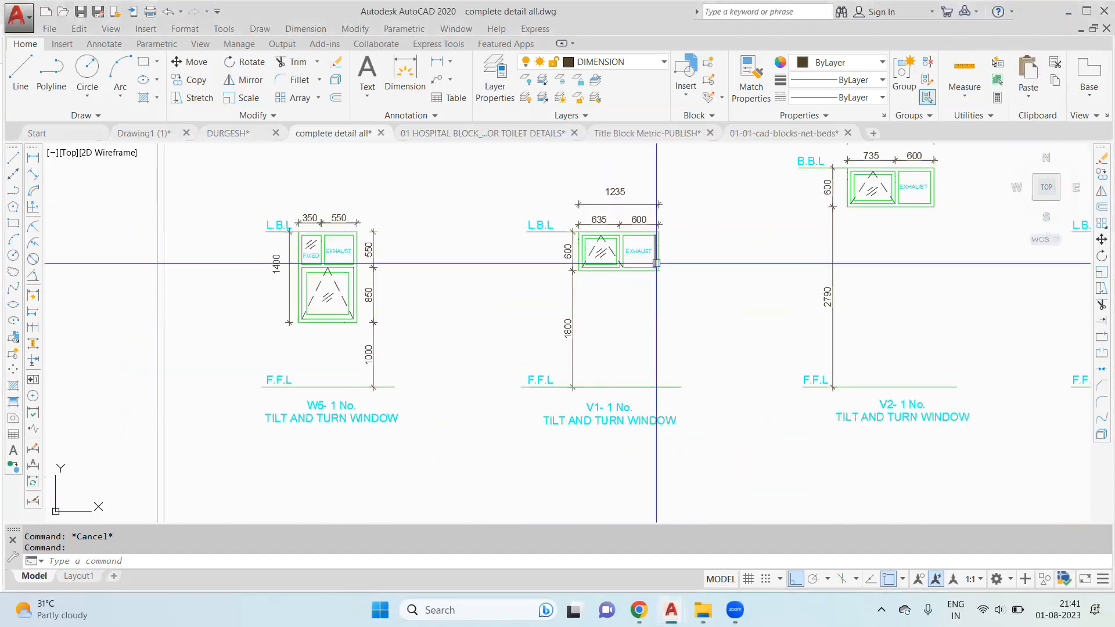
Step: Examine the W1, W2 and W3 sliding window elevations and the overall arrangement of the door and window schedule sheets
{"action": "scroll", "coordinate": [657, 263], "scroll_direction": "down", "scroll_amount": 4}
{"action": "scroll", "coordinate": [727, 284], "scroll_direction": "up", "scroll_amount": 1}
{"action": "scroll", "coordinate": [728, 284], "scroll_direction": "down", "scroll_amount": 3}
{"action": "scroll", "coordinate": [421, 213], "scroll_direction": "up", "scroll_amount": 4}
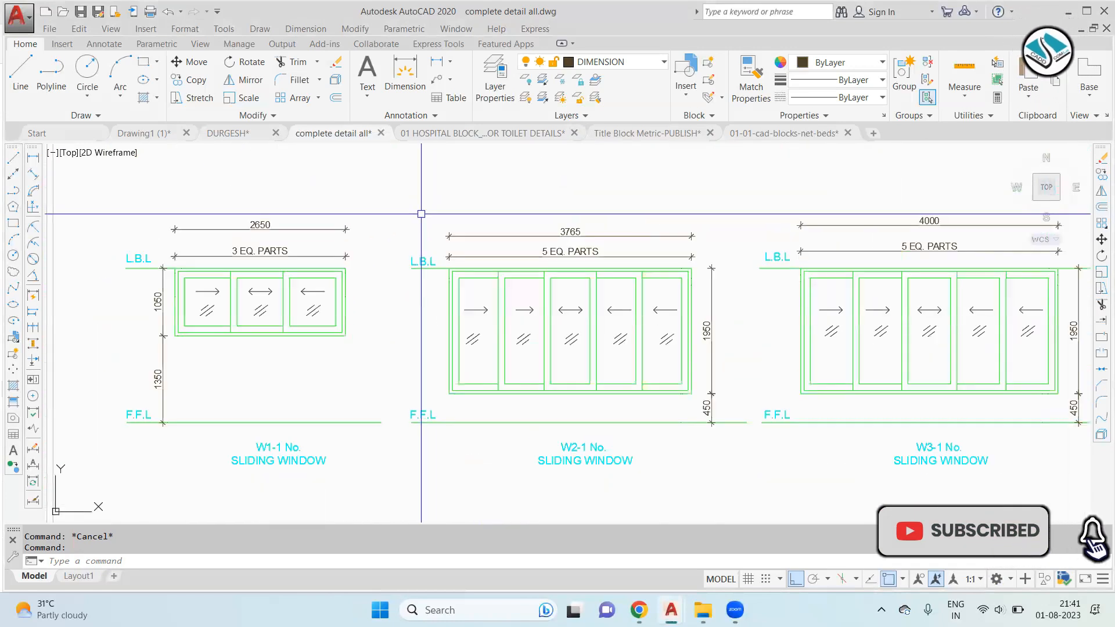
{"action": "scroll", "coordinate": [421, 214], "scroll_direction": "down", "scroll_amount": 5}
{"action": "scroll", "coordinate": [687, 273], "scroll_direction": "up", "scroll_amount": 2}
{"action": "scroll", "coordinate": [583, 338], "scroll_direction": "down", "scroll_amount": 1}
{"action": "scroll", "coordinate": [584, 338], "scroll_direction": "down", "scroll_amount": 3}
{"action": "scroll", "coordinate": [604, 310], "scroll_direction": "up", "scroll_amount": 4}
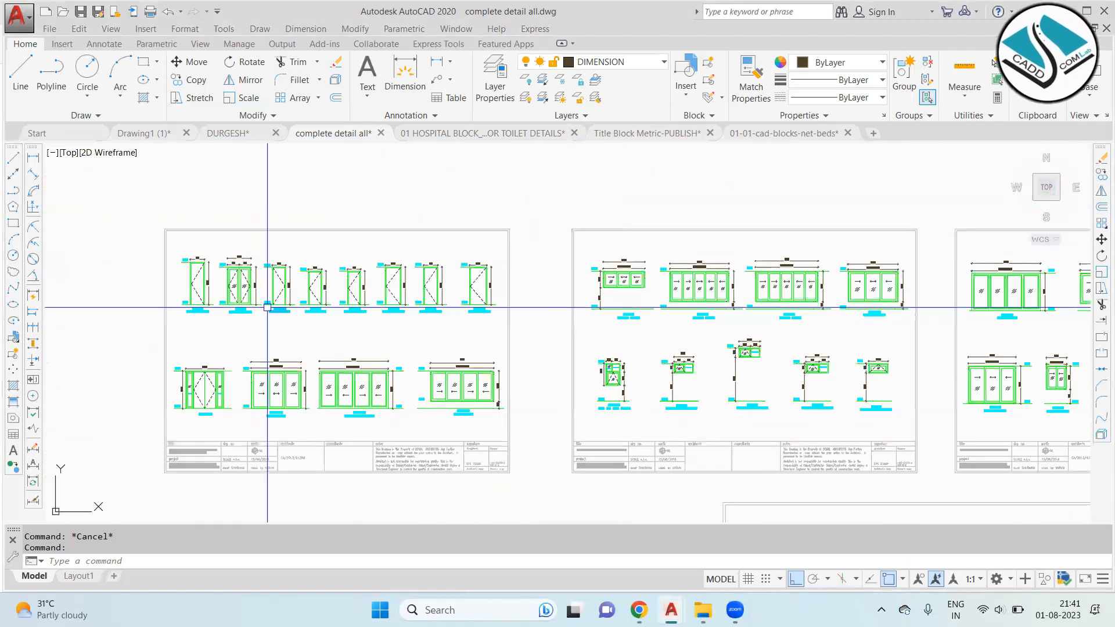
Step: Review the door schedule sheet, examining the D1, D2 and D3 elevations and their dimensions, and compare it with the neighbouring window sheet
{"action": "scroll", "coordinate": [267, 307], "scroll_direction": "up", "scroll_amount": 4}
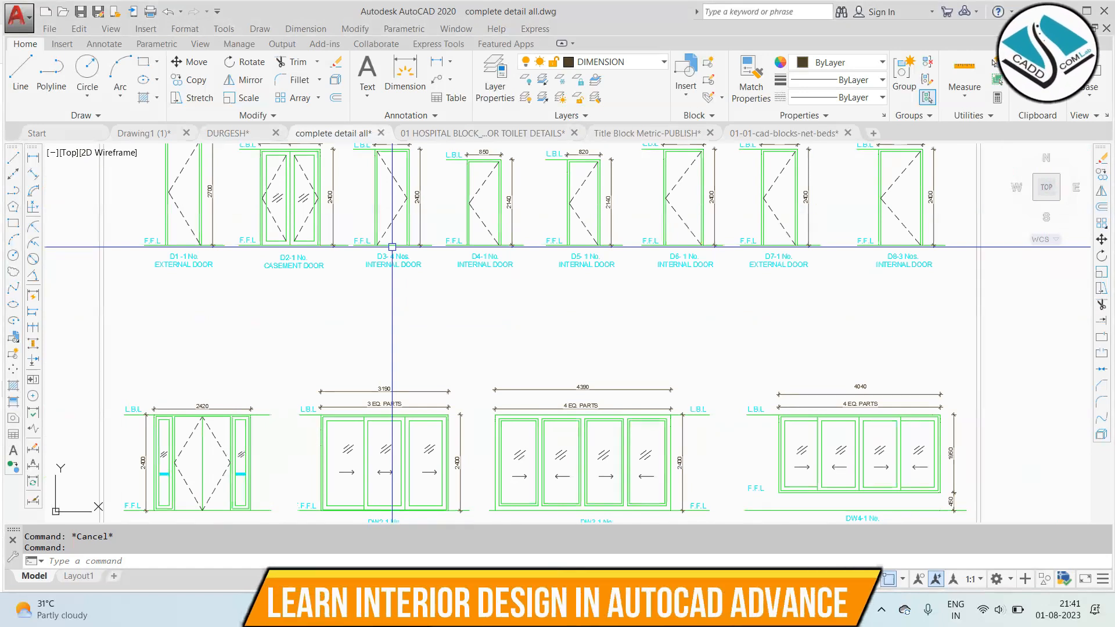
{"action": "middle_click_drag", "start_coordinate": [111, 282], "coordinate": [422, 235]}
{"action": "scroll", "coordinate": [419, 203], "scroll_direction": "up", "scroll_amount": 4}
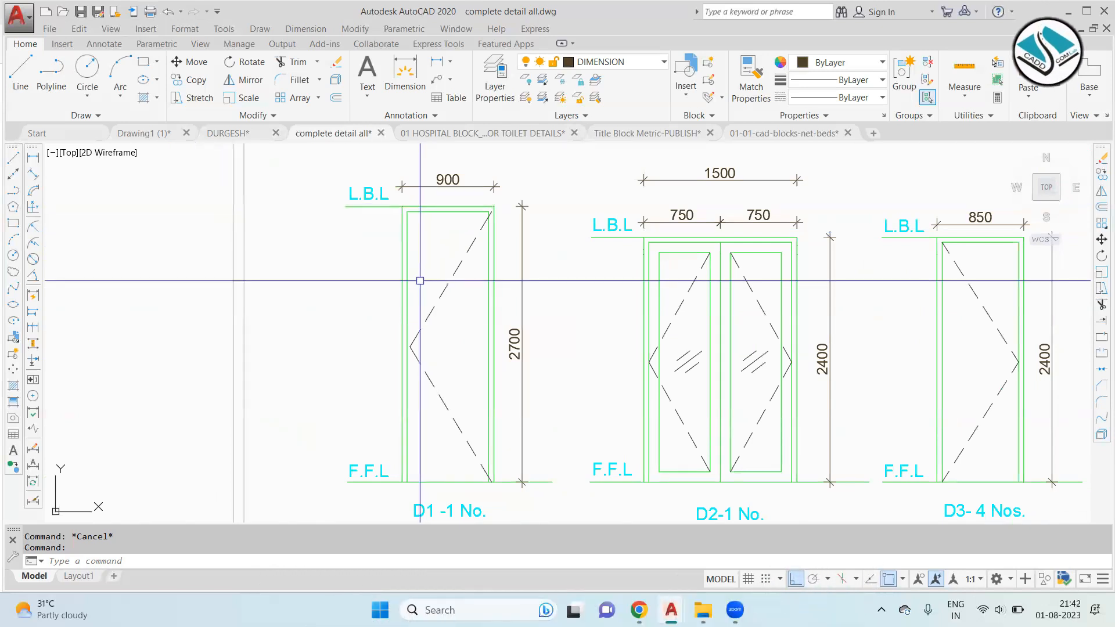
{"action": "scroll", "coordinate": [380, 414], "scroll_direction": "down", "scroll_amount": 8}
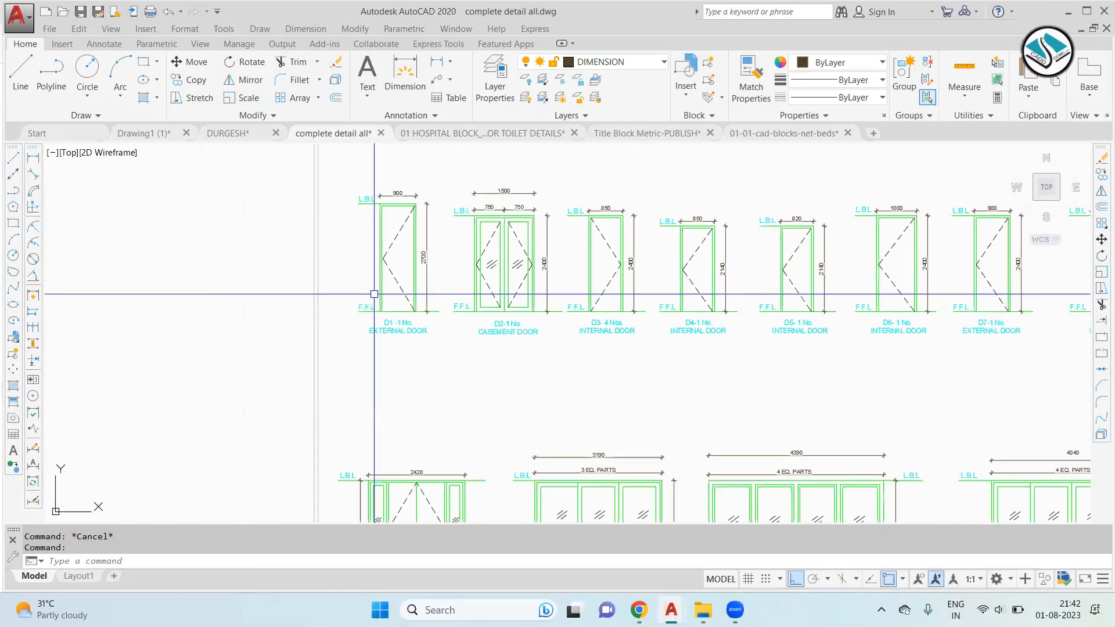
{"action": "scroll", "coordinate": [381, 302], "scroll_direction": "up", "scroll_amount": 8}
{"action": "scroll", "coordinate": [382, 302], "scroll_direction": "down", "scroll_amount": 6}
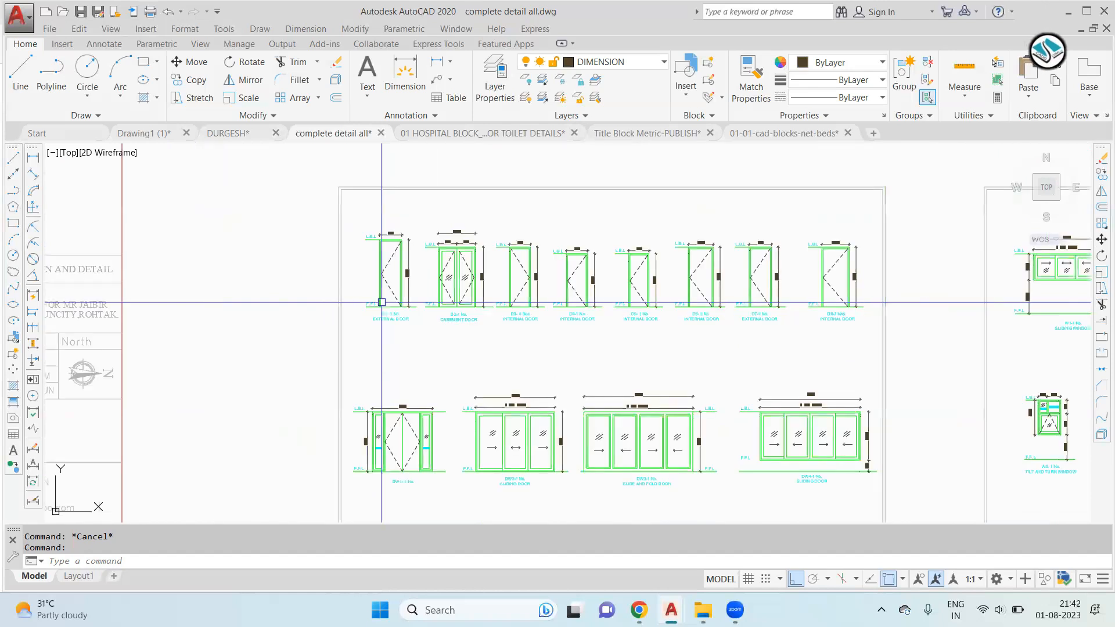
{"action": "scroll", "coordinate": [362, 476], "scroll_direction": "down", "scroll_amount": 4}
{"action": "scroll", "coordinate": [573, 398], "scroll_direction": "up", "scroll_amount": 8}
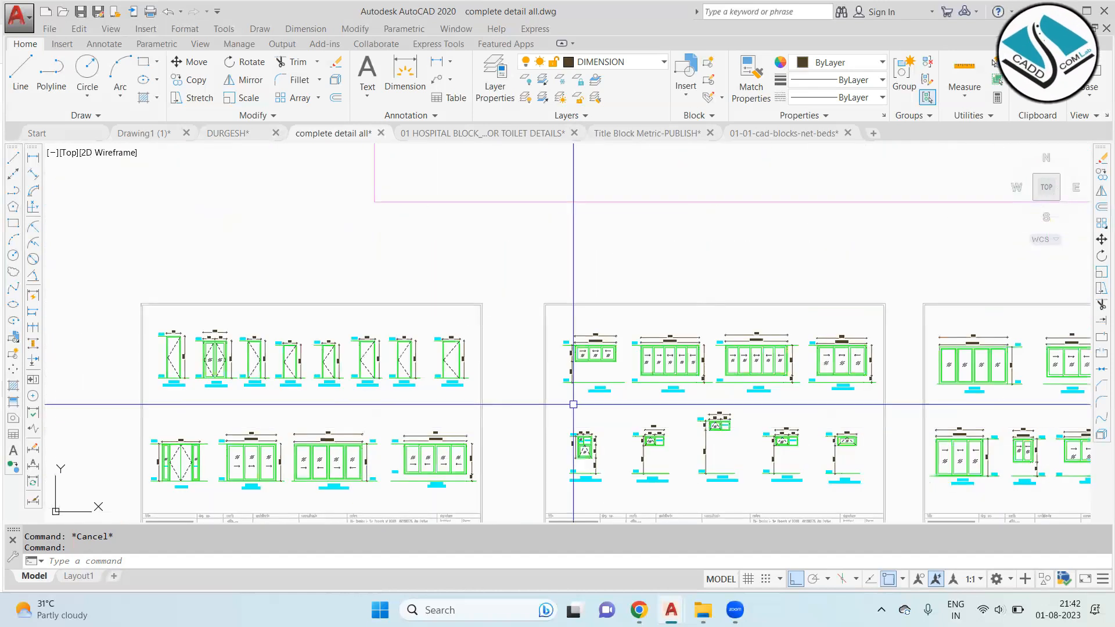
{"action": "scroll", "coordinate": [639, 318], "scroll_direction": "down", "scroll_amount": 4}
{"action": "scroll", "coordinate": [417, 280], "scroll_direction": "up", "scroll_amount": 7}
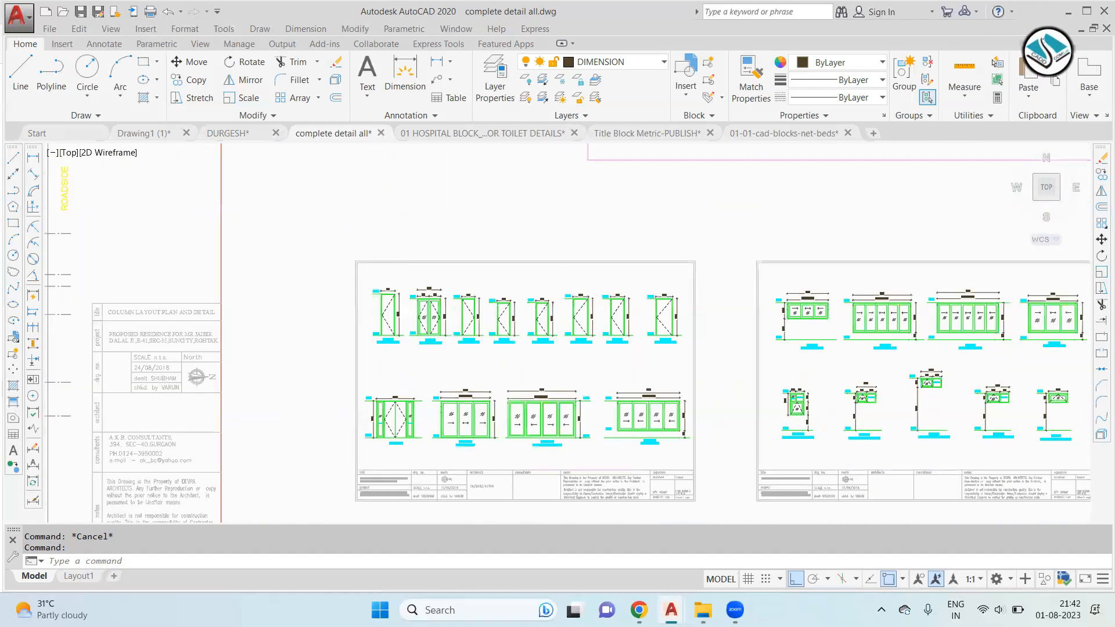
Step: Copy all elevations on the door schedule sheet without the sheet border and paste them beside the sheets in the DURGESH drawing
{"action": "scroll", "coordinate": [416, 280], "scroll_direction": "down", "scroll_amount": 2}
{"action": "scroll", "coordinate": [576, 325], "scroll_direction": "down", "scroll_amount": 4}
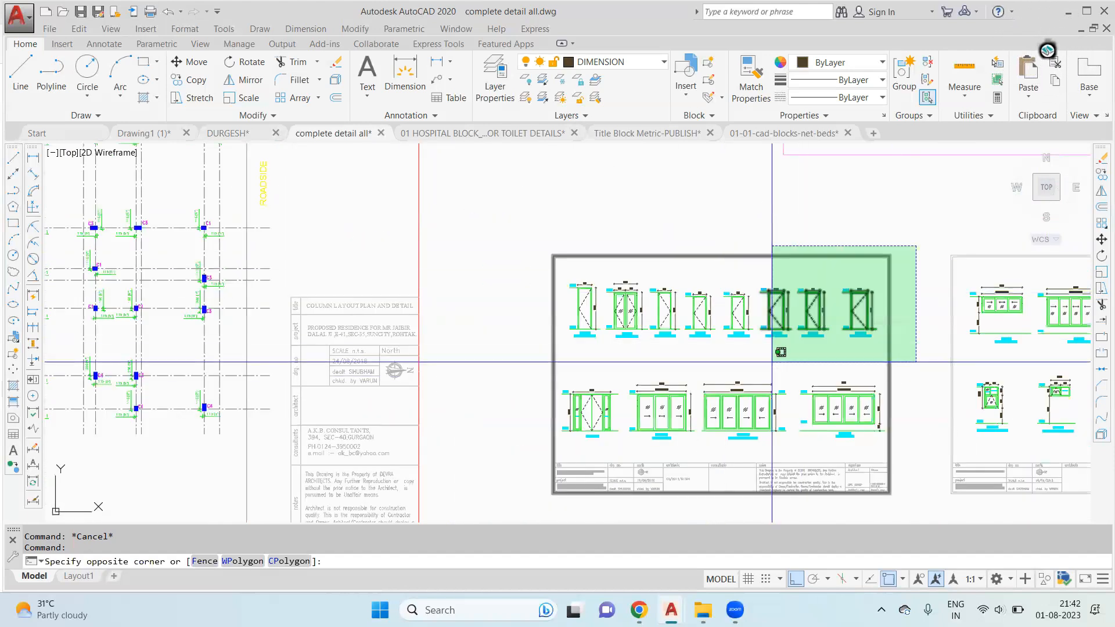
{"action": "left_click", "coordinate": [588, 334]}
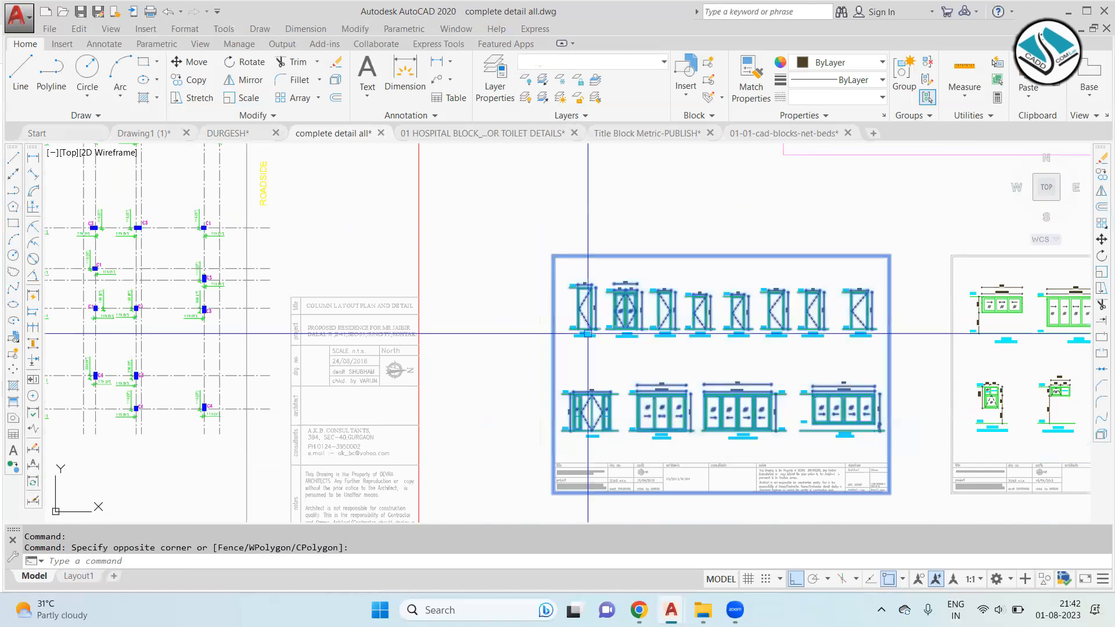
{"action": "left_click", "coordinate": [624, 212], "text": "shift"}
{"action": "left_click", "coordinate": [545, 266], "text": "shift"}
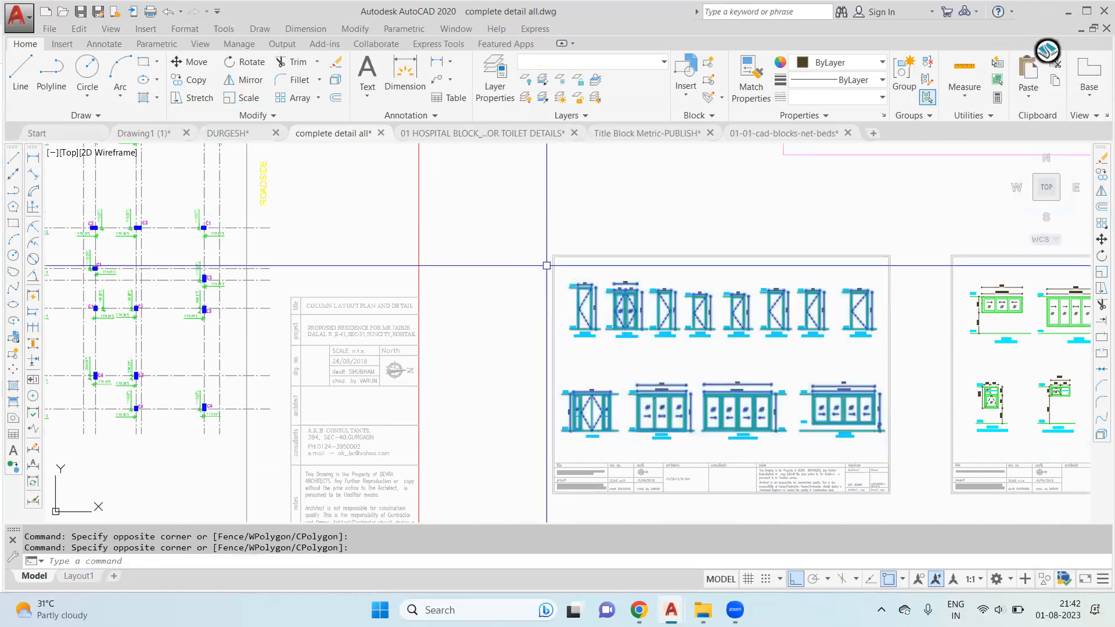
{"action": "key", "text": "ctrl+c"}
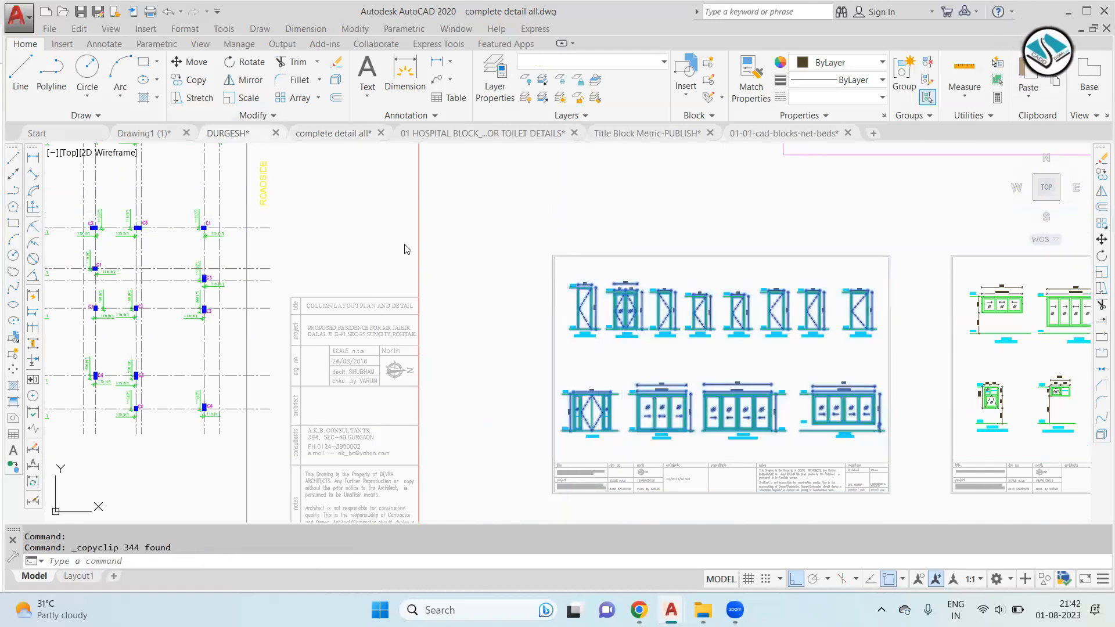
{"action": "key", "text": "ctrl+v"}
{"action": "scroll", "coordinate": [388, 296], "scroll_direction": "down", "scroll_amount": 6}
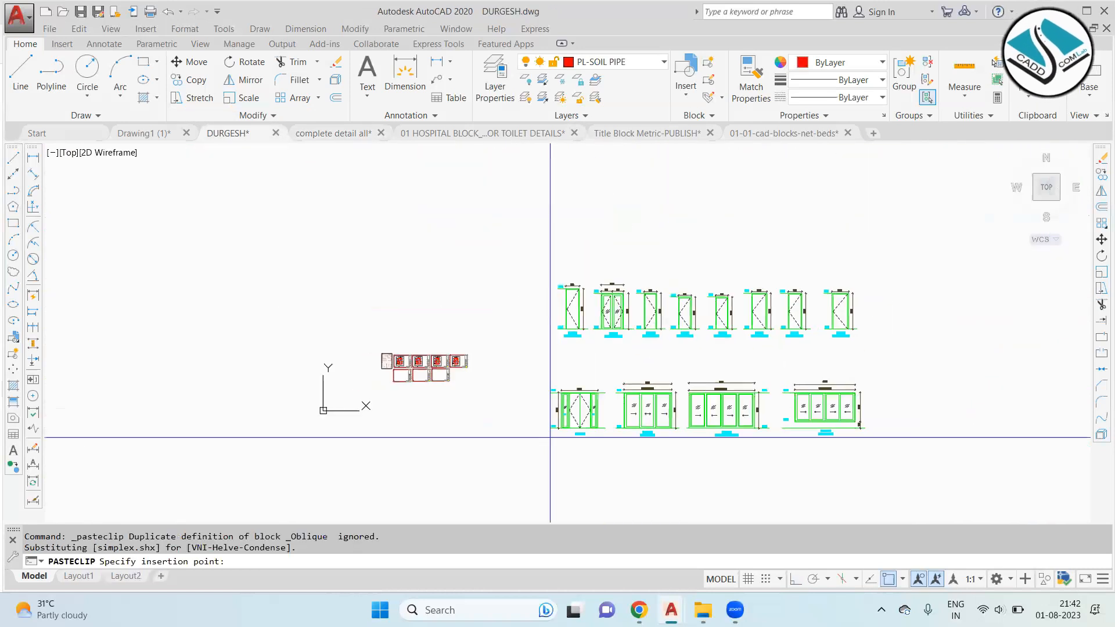
{"action": "left_click", "coordinate": [539, 423]}
Step: Scale the pasted door elevations down towards the size of the house drawing sheets
{"action": "left_click", "coordinate": [888, 245]}
{"action": "left_click", "coordinate": [481, 445]}
{"action": "type", "text": "sc"}
{"action": "key", "text": "Return"}
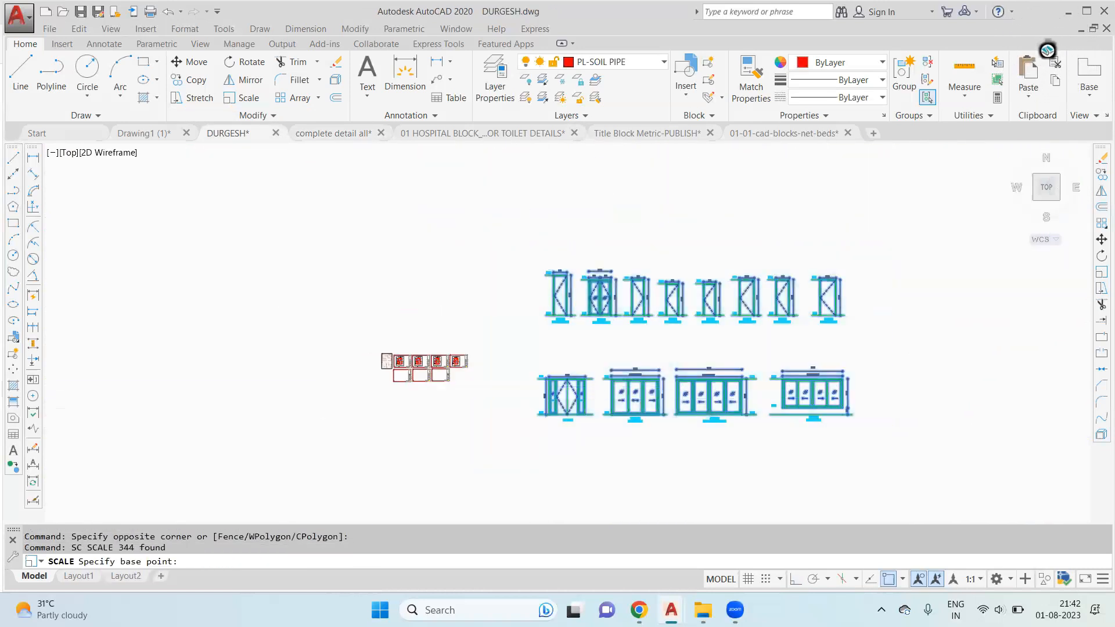
{"action": "scroll", "coordinate": [485, 403], "scroll_direction": "up", "scroll_amount": 4}
{"action": "left_click", "coordinate": [492, 386]}
{"action": "left_click", "coordinate": [500, 391]}
{"action": "scroll", "coordinate": [519, 372], "scroll_direction": "up", "scroll_amount": 5}
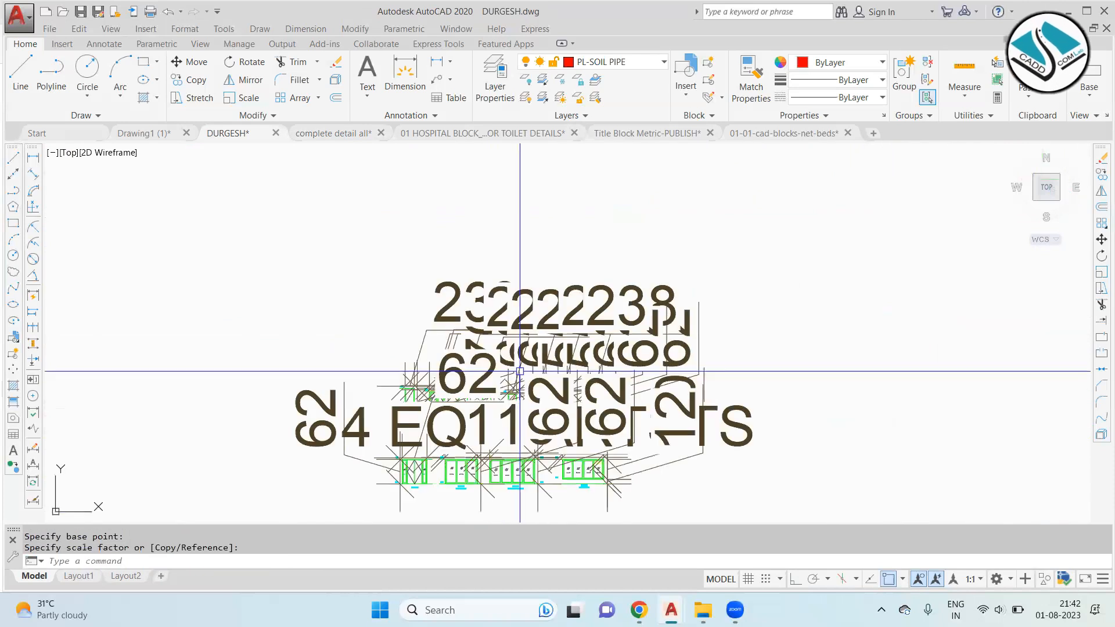
Step: Select all similar dimensions on the scaled door elevations and erase them
{"action": "left_click", "coordinate": [632, 306]}
{"action": "right_click", "coordinate": [633, 306]}
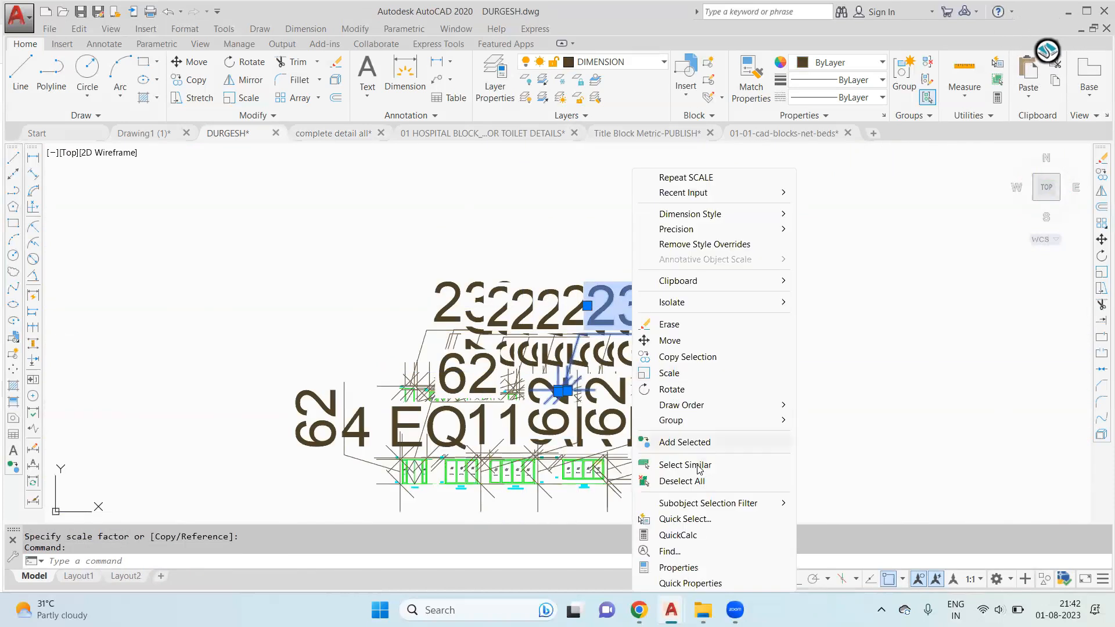
{"action": "left_click", "coordinate": [685, 464]}
{"action": "type", "text": "e"}
Step: Move the door elevations onto the first blank sheet below the ground floor plan
{"action": "scroll", "coordinate": [710, 290], "scroll_direction": "down", "scroll_amount": 4}
{"action": "left_click", "coordinate": [704, 291]}
{"action": "left_click", "coordinate": [545, 403]}
{"action": "type", "text": "m"}
{"action": "key", "text": "space"}
{"action": "left_click", "coordinate": [633, 356]}
{"action": "middle_click_drag", "start_coordinate": [120, 334], "coordinate": [720, 467]}
{"action": "scroll", "coordinate": [252, 298], "scroll_direction": "up", "scroll_amount": 1}
{"action": "middle_click_drag", "start_coordinate": [252, 297], "coordinate": [589, 366]}
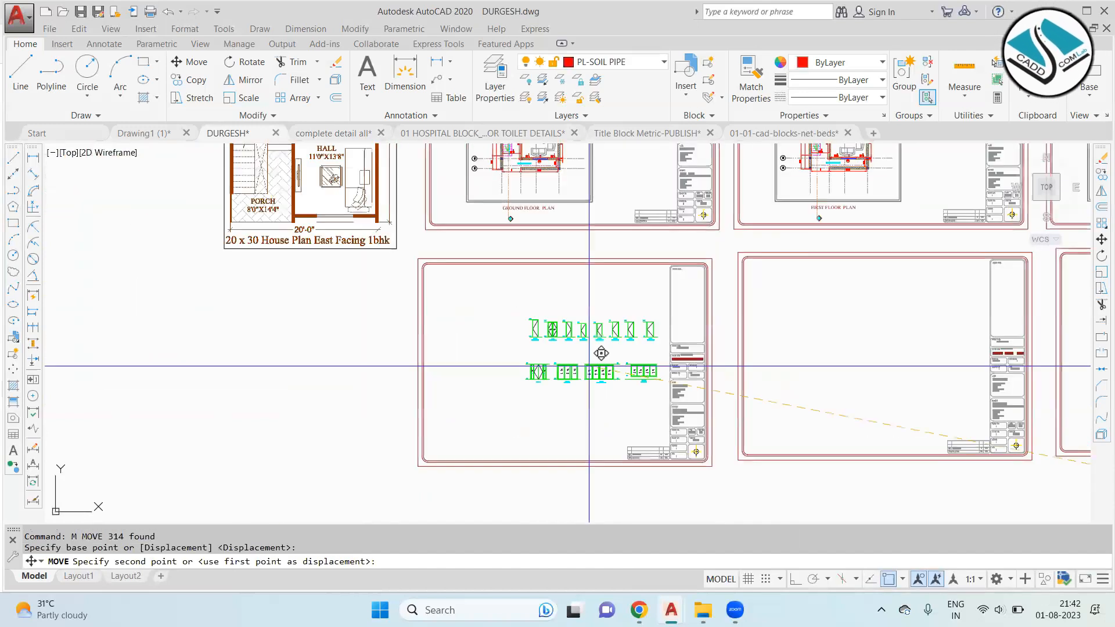
{"action": "left_click", "coordinate": [584, 348]}
Step: Scale the door elevations up so both rows fill the sheet width beside the title block
{"action": "left_click", "coordinate": [630, 311]}
{"action": "left_click", "coordinate": [456, 403]}
{"action": "type", "text": "sc"}
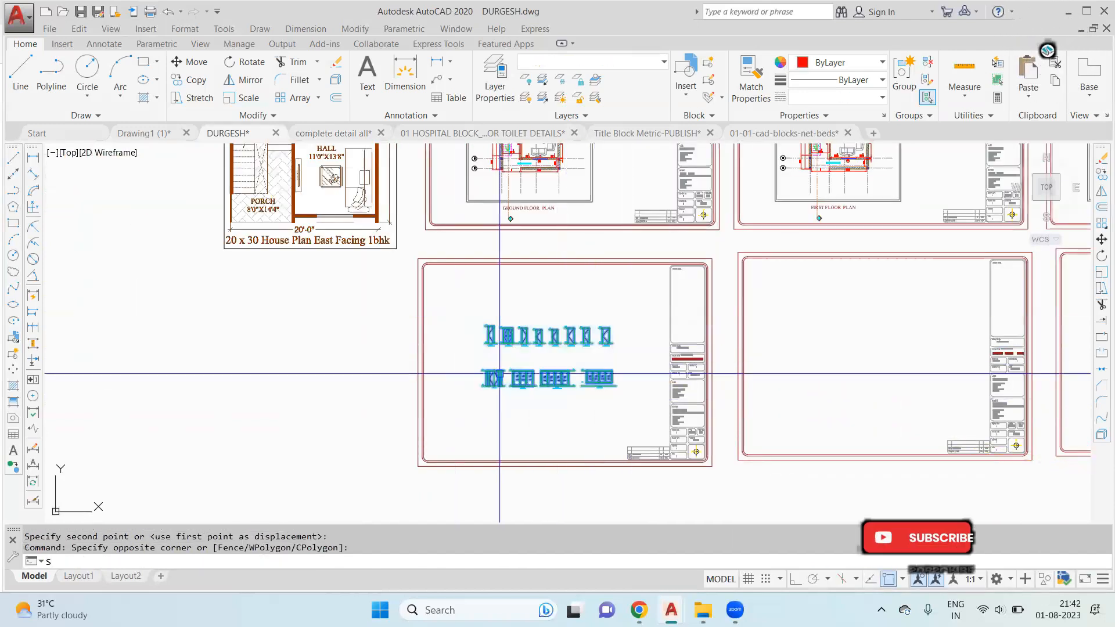
{"action": "key", "text": "space"}
{"action": "scroll", "coordinate": [519, 360], "scroll_direction": "up", "scroll_amount": 2}
{"action": "left_click", "coordinate": [540, 371]}
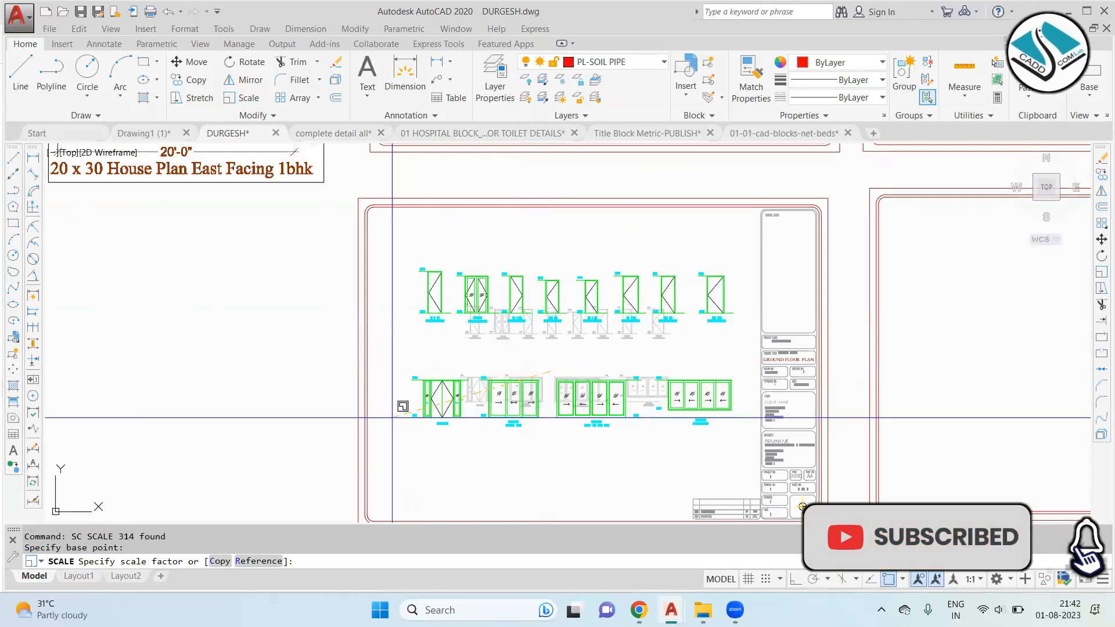
{"action": "left_click", "coordinate": [379, 418]}
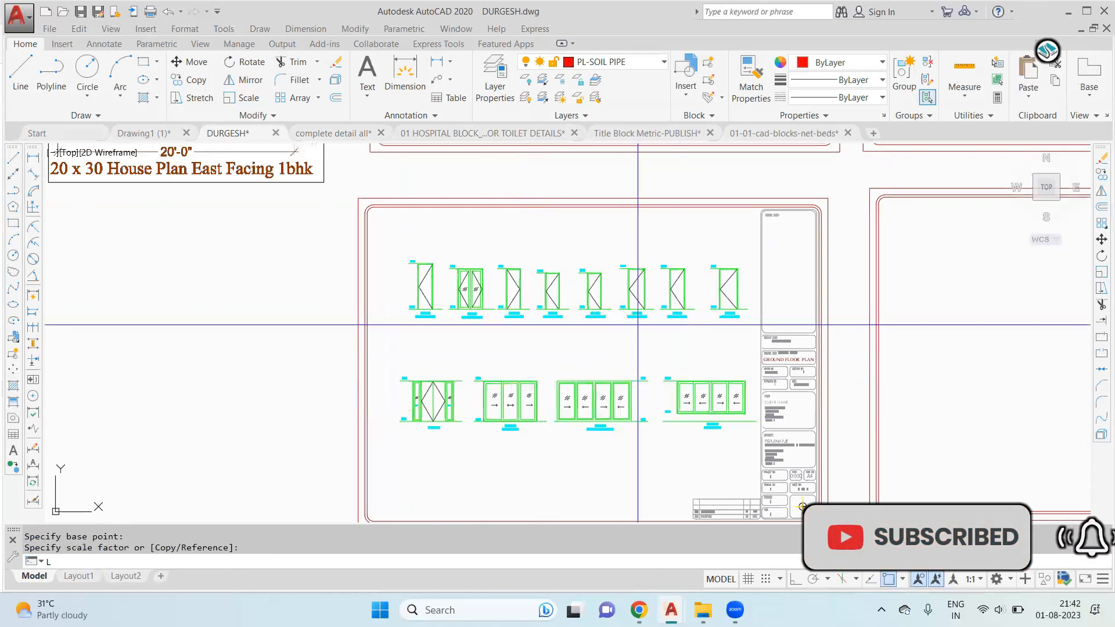
Step: Draw a horizontal line between the two rows of elevations, from the inner border to the title block
{"action": "key", "text": "space"}
{"action": "left_click", "coordinate": [367, 364]}
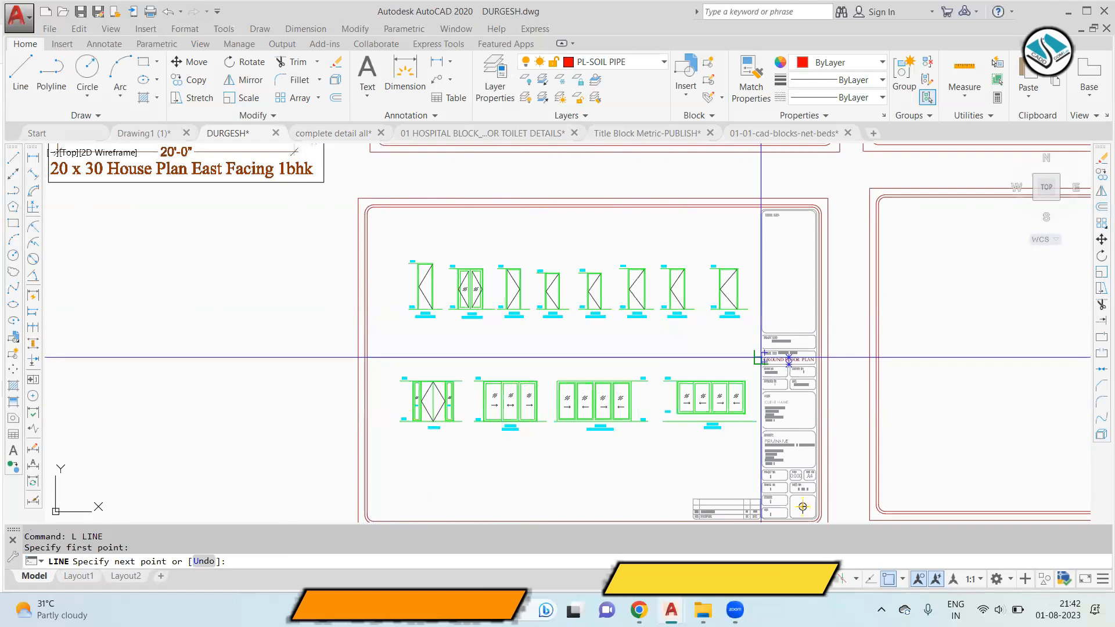
{"action": "left_click", "coordinate": [761, 357]}
{"action": "key", "text": "Escape"}
Step: Match the dividing line's properties to a dash-dot line in the ground floor plan
{"action": "type", "text": "ma"}
{"action": "key", "text": "space"}
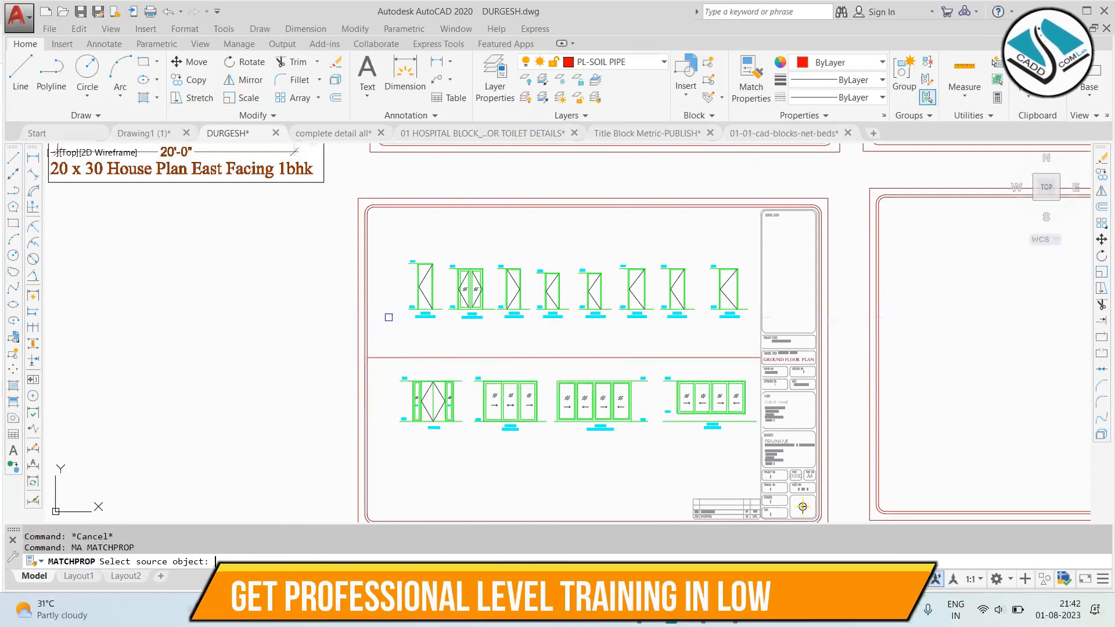
{"action": "scroll", "coordinate": [388, 317], "scroll_direction": "down", "scroll_amount": 1}
{"action": "middle_click_drag", "start_coordinate": [498, 193], "coordinate": [503, 243]}
{"action": "scroll", "coordinate": [522, 216], "scroll_direction": "up", "scroll_amount": 2}
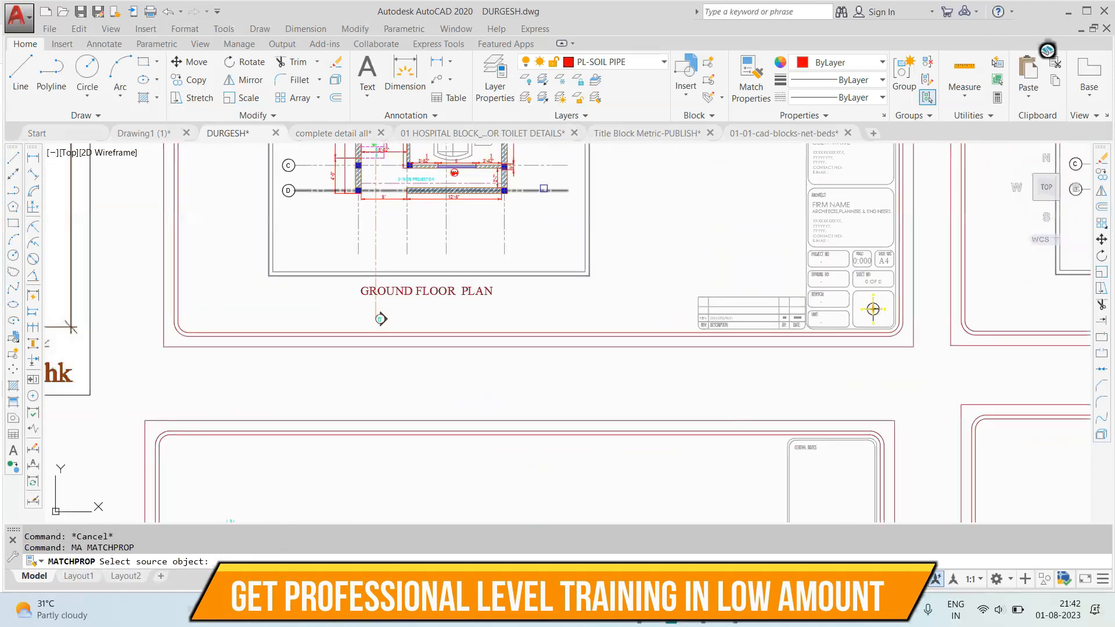
{"action": "left_click", "coordinate": [381, 319]}
{"action": "scroll", "coordinate": [465, 291], "scroll_direction": "down", "scroll_amount": 2}
{"action": "key", "text": "Escape"}
Step: Copy the door elevations and dividing line to the second and third blank sheets, using the outer sheet corner as base point
{"action": "left_click", "coordinate": [649, 197]}
{"action": "left_click", "coordinate": [419, 343]}
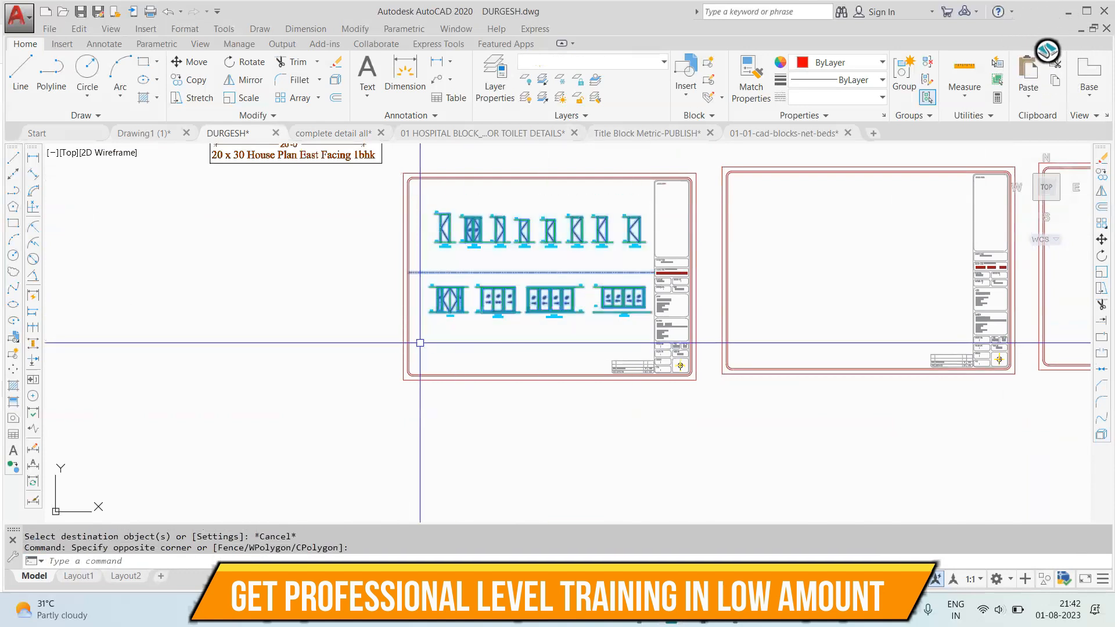
{"action": "type", "text": "co"}
{"action": "key", "text": "Return"}
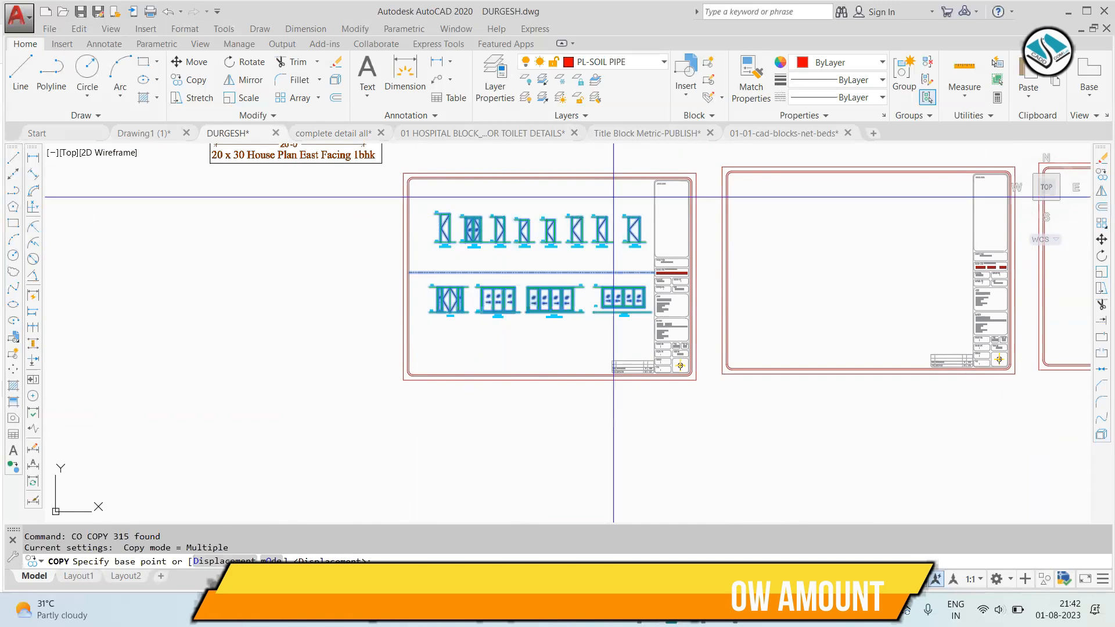
{"action": "scroll", "coordinate": [708, 174], "scroll_direction": "up", "scroll_amount": 4}
{"action": "left_click", "coordinate": [717, 181]}
{"action": "scroll", "coordinate": [717, 180], "scroll_direction": "down", "scroll_amount": 4}
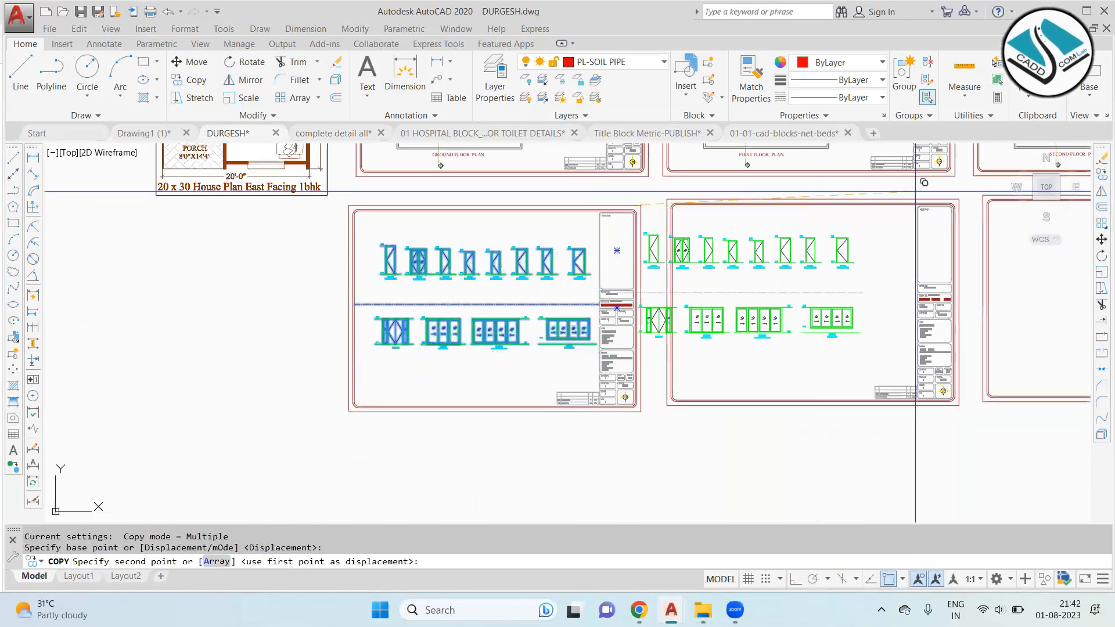
{"action": "left_click", "coordinate": [959, 199]}
{"action": "middle_click_drag", "start_coordinate": [871, 219], "coordinate": [592, 254]}
{"action": "middle_click_drag", "start_coordinate": [896, 267], "coordinate": [652, 269]}
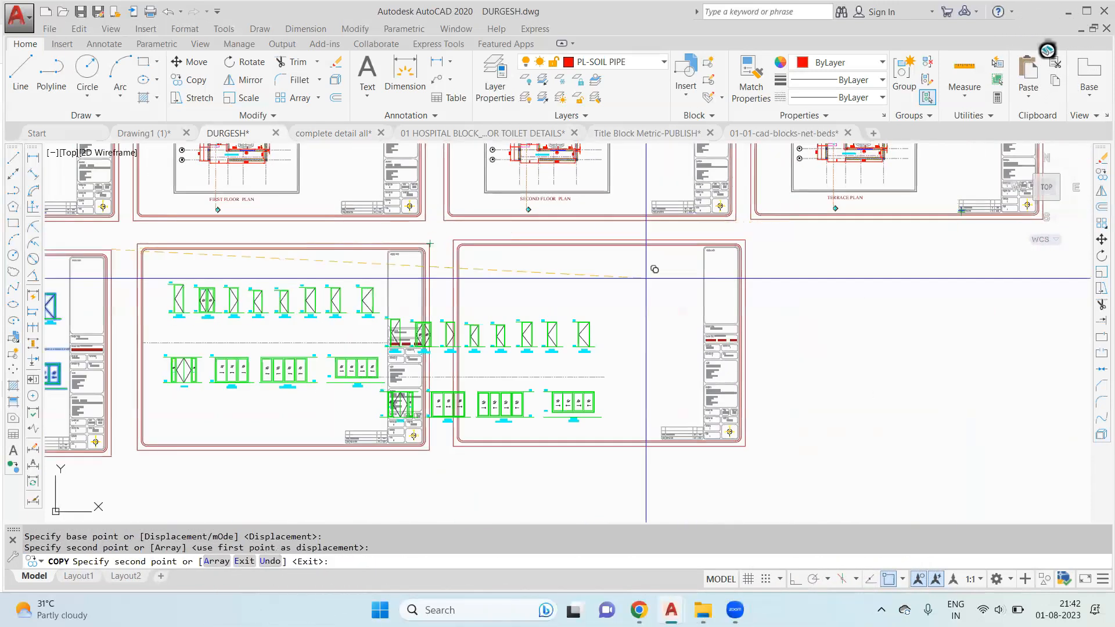
{"action": "left_click", "coordinate": [745, 241]}
{"action": "key", "text": "Escape"}
{"action": "scroll", "coordinate": [535, 299], "scroll_direction": "down", "scroll_amount": 5}
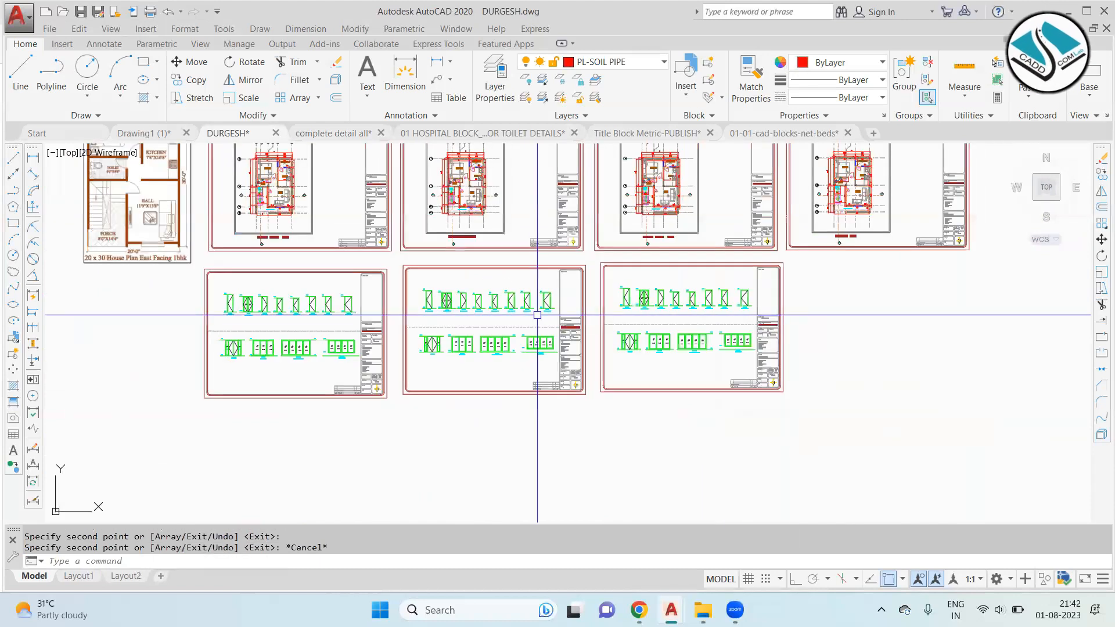
{"action": "key", "text": "Escape"}
Step: Examine the D1 external door elevation on the first schedule sheet up close, around its head frame lines
{"action": "scroll", "coordinate": [347, 395], "scroll_direction": "up", "scroll_amount": 4}
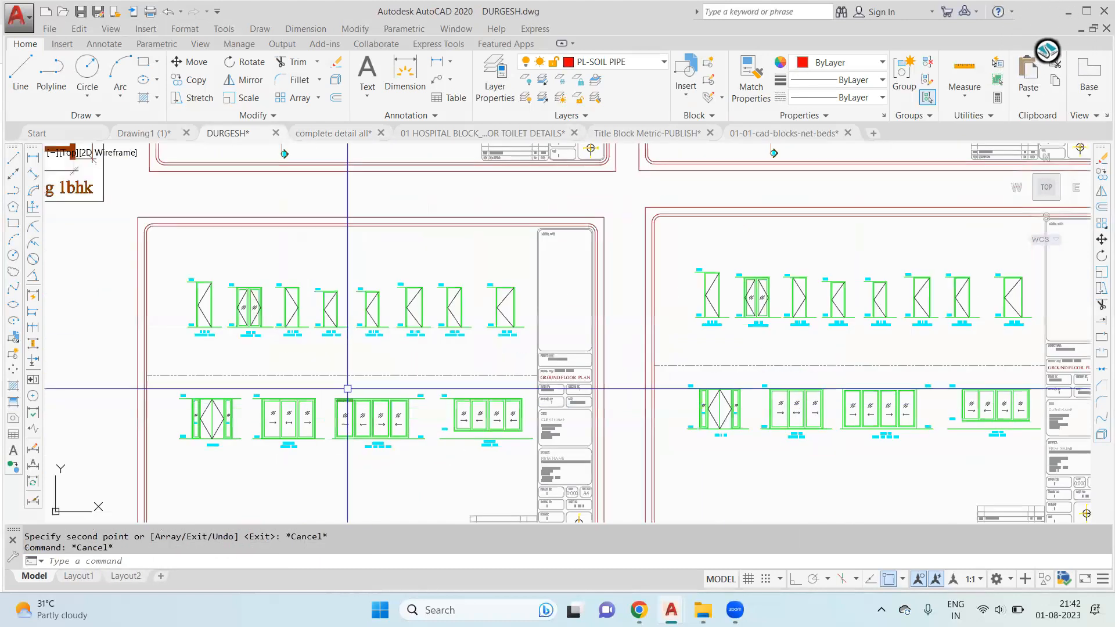
{"action": "scroll", "coordinate": [348, 273], "scroll_direction": "up", "scroll_amount": 4}
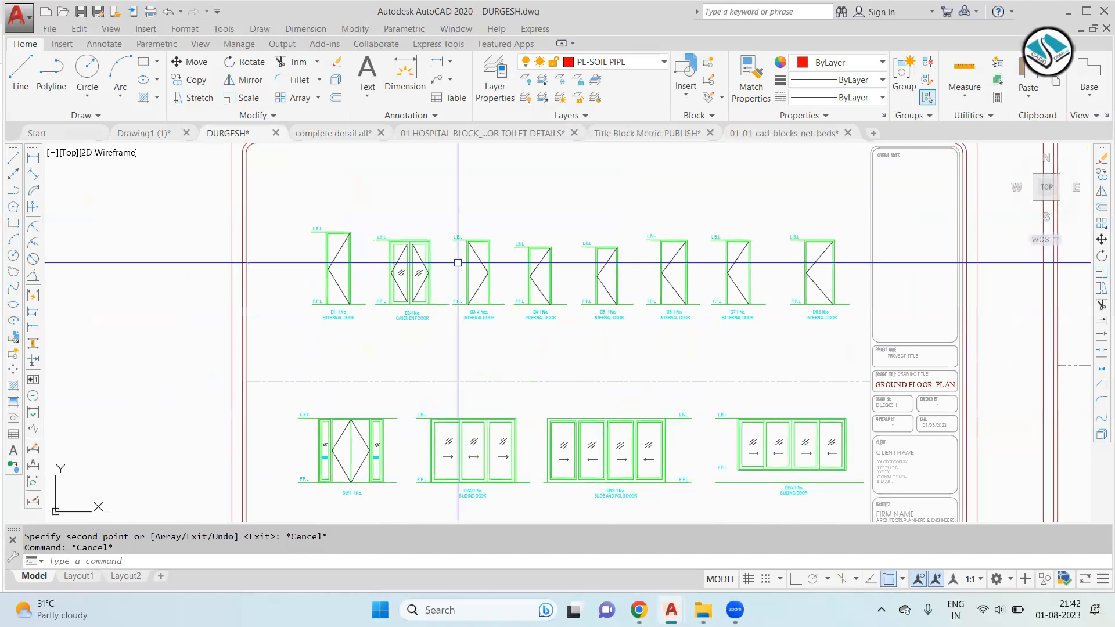
{"action": "left_click", "coordinate": [375, 177]}
{"action": "left_click", "coordinate": [298, 238]}
{"action": "scroll", "coordinate": [334, 218], "scroll_direction": "up", "scroll_amount": 6}
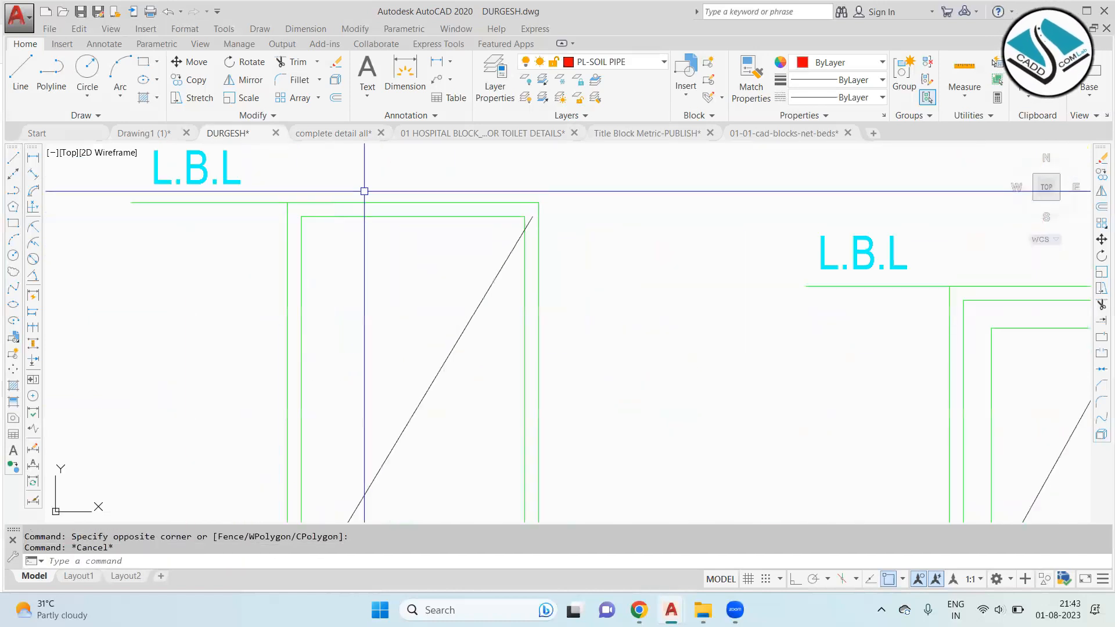
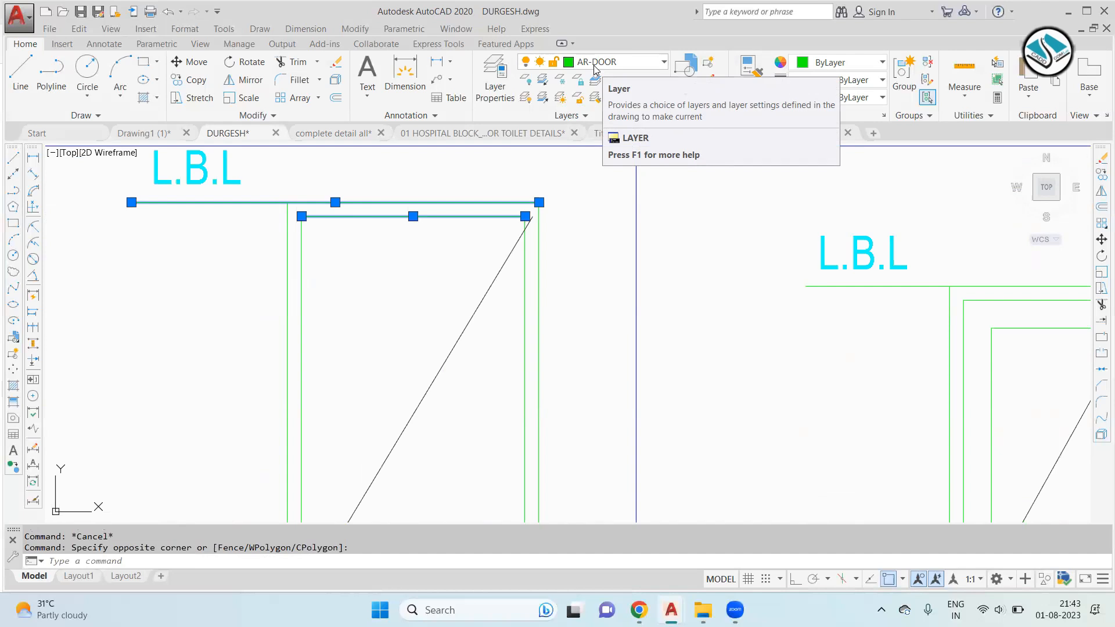
Step: Check which layers the D1 external door's head lines, swing line and caption text belong to
{"action": "scroll", "coordinate": [485, 221], "scroll_direction": "down", "scroll_amount": 4}
{"action": "key", "text": "Escape"}
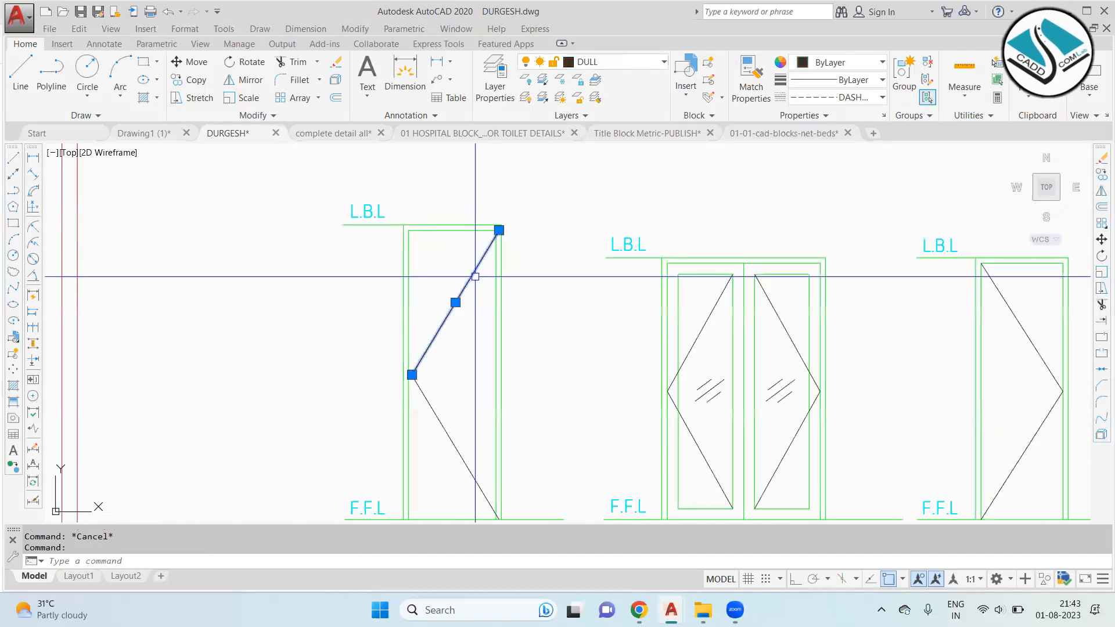
{"action": "scroll", "coordinate": [475, 276], "scroll_direction": "down", "scroll_amount": 2}
{"action": "scroll", "coordinate": [467, 429], "scroll_direction": "up", "scroll_amount": 5}
{"action": "scroll", "coordinate": [464, 401], "scroll_direction": "up", "scroll_amount": 1}
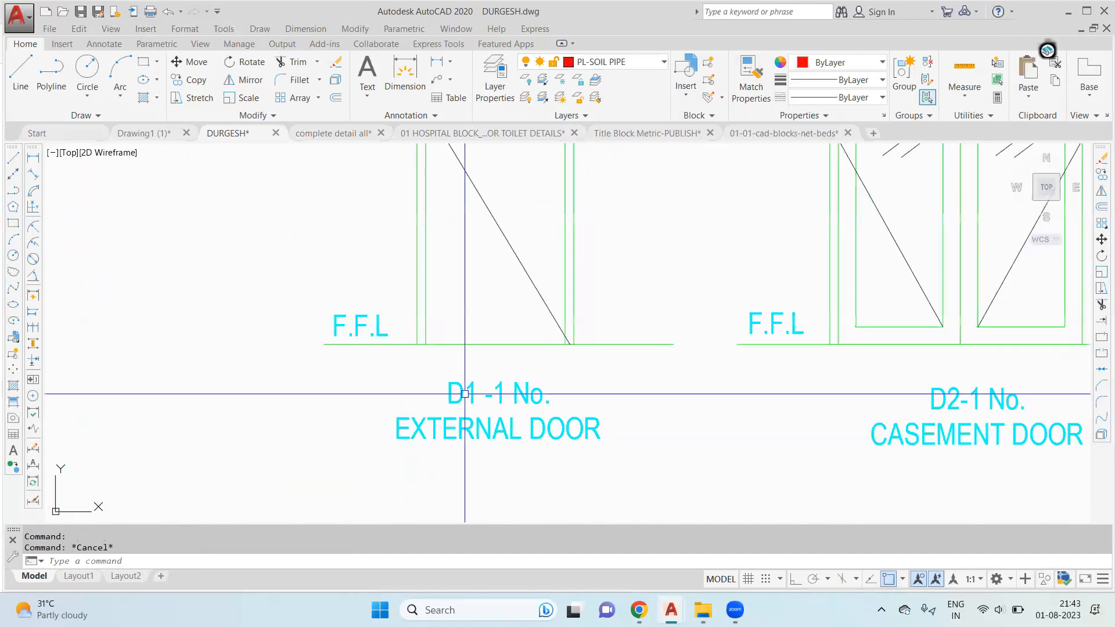
{"action": "left_click", "coordinate": [471, 399]}
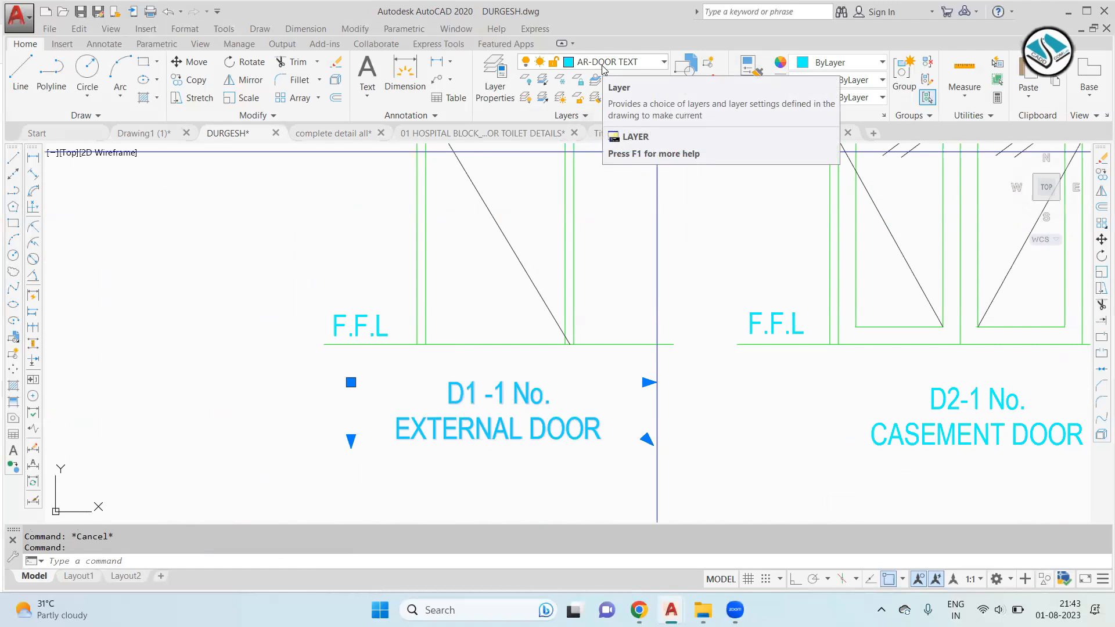
{"action": "key", "text": "Escape"}
{"action": "scroll", "coordinate": [571, 182], "scroll_direction": "down", "scroll_amount": 1}
{"action": "middle_click_drag", "start_coordinate": [571, 181], "coordinate": [564, 239]}
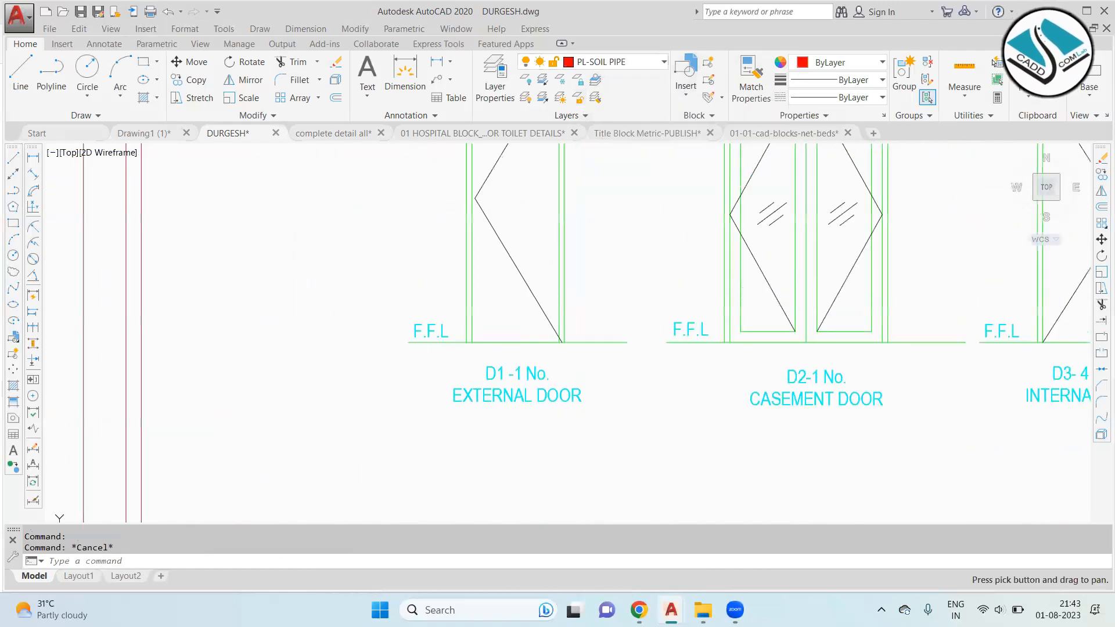
Step: Recolour the jamb lines on the handle-free outer side of the D1 external door orange
{"action": "scroll", "coordinate": [580, 207], "scroll_direction": "up", "scroll_amount": 1}
{"action": "left_click", "coordinate": [580, 197]}
{"action": "left_click", "coordinate": [520, 217]}
{"action": "left_click", "coordinate": [835, 64]}
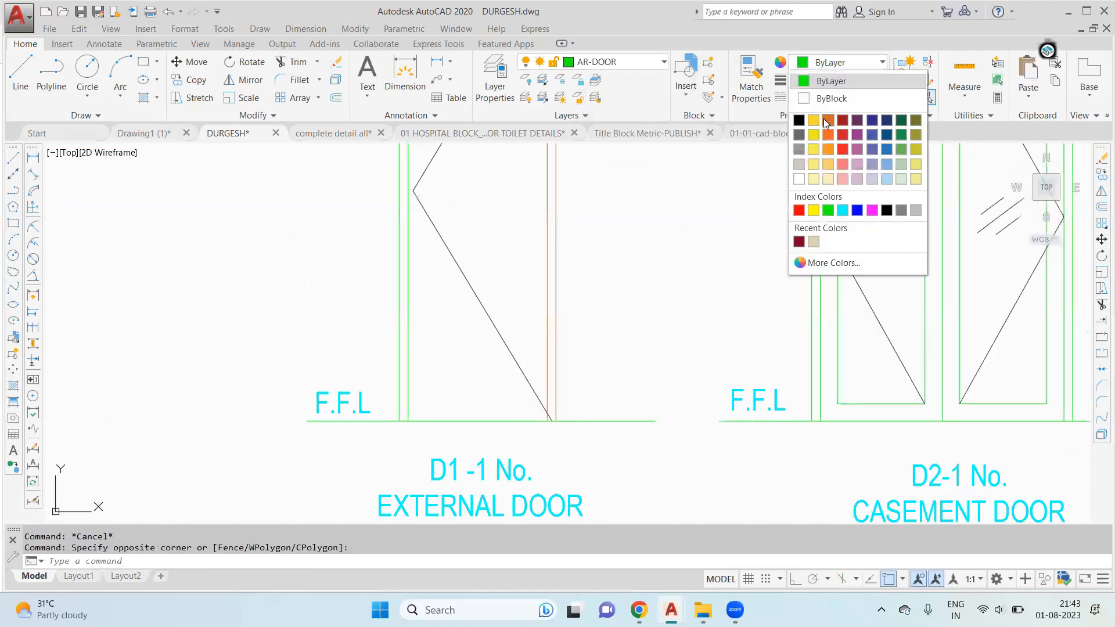
{"action": "key", "text": "Escape"}
{"action": "key", "text": "Escape"}
{"action": "scroll", "coordinate": [509, 302], "scroll_direction": "down", "scroll_amount": 6}
{"action": "scroll", "coordinate": [536, 297], "scroll_direction": "up", "scroll_amount": 4}
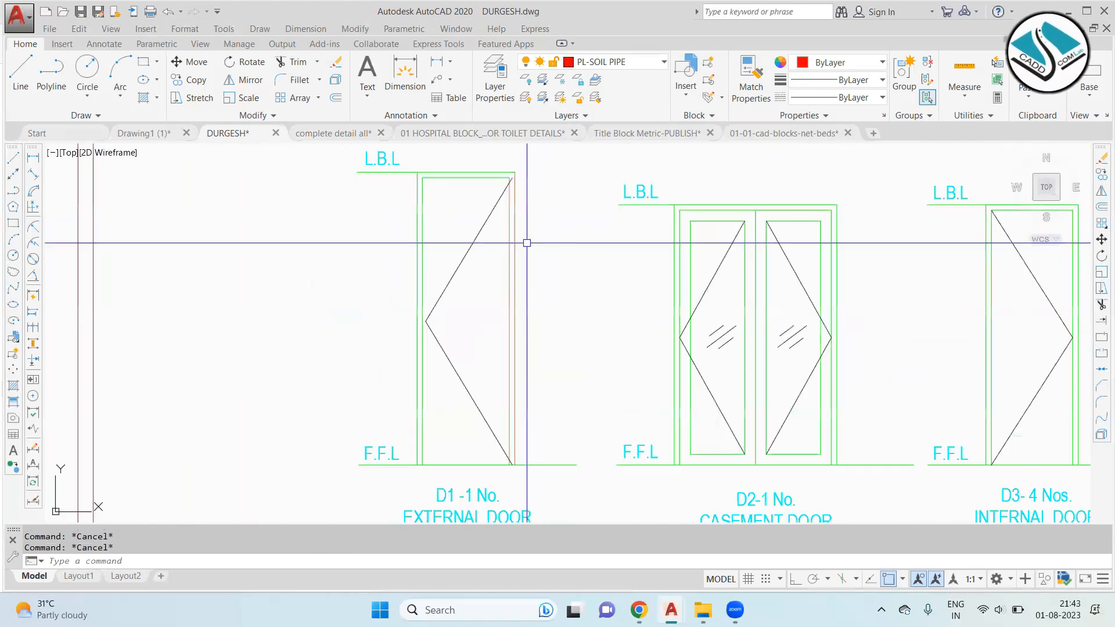
Step: Match the D1 door's head lines and remaining frame lines to the orange jamb line's properties
{"action": "scroll", "coordinate": [516, 194], "scroll_direction": "up", "scroll_amount": 4}
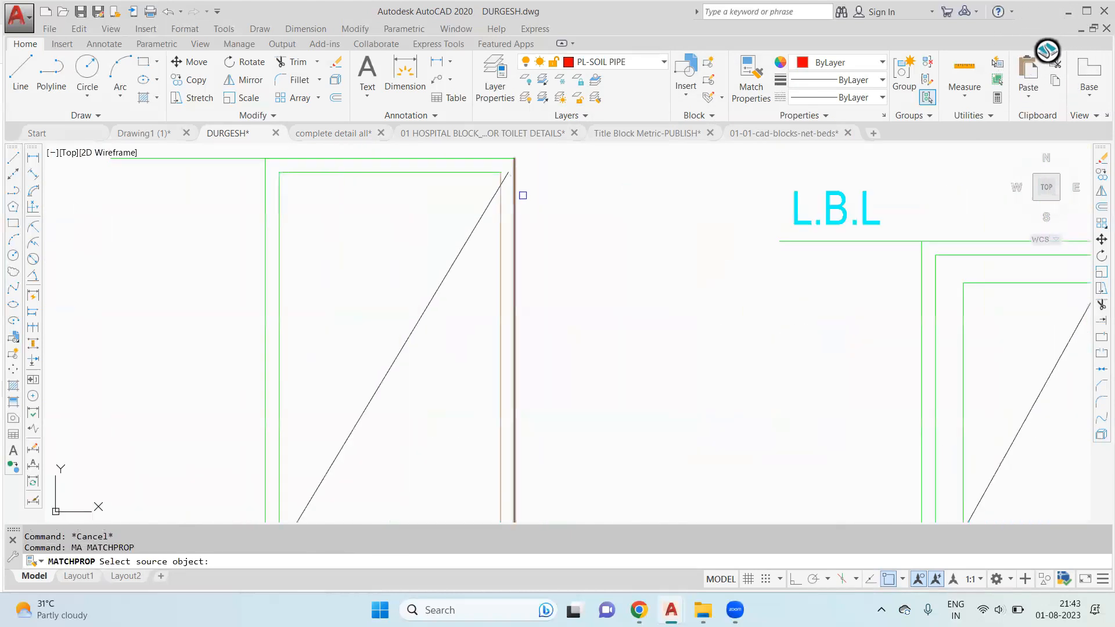
{"action": "middle_click_drag", "start_coordinate": [235, 212], "coordinate": [355, 254]}
{"action": "left_click", "coordinate": [431, 201]}
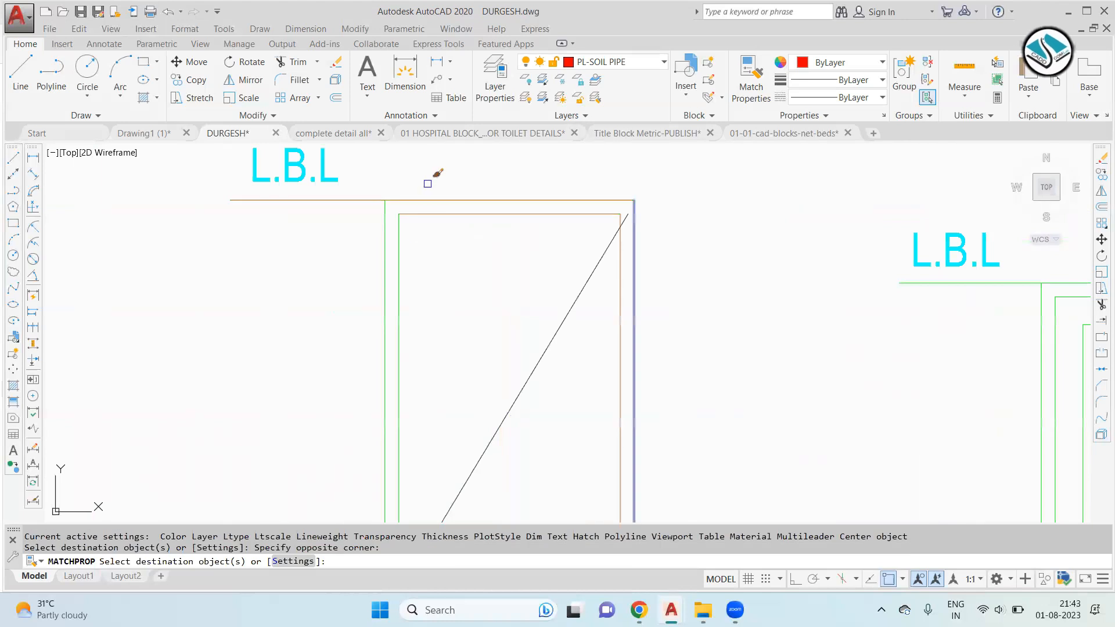
{"action": "scroll", "coordinate": [346, 283], "scroll_direction": "down", "scroll_amount": 5}
{"action": "key", "text": "Escape"}
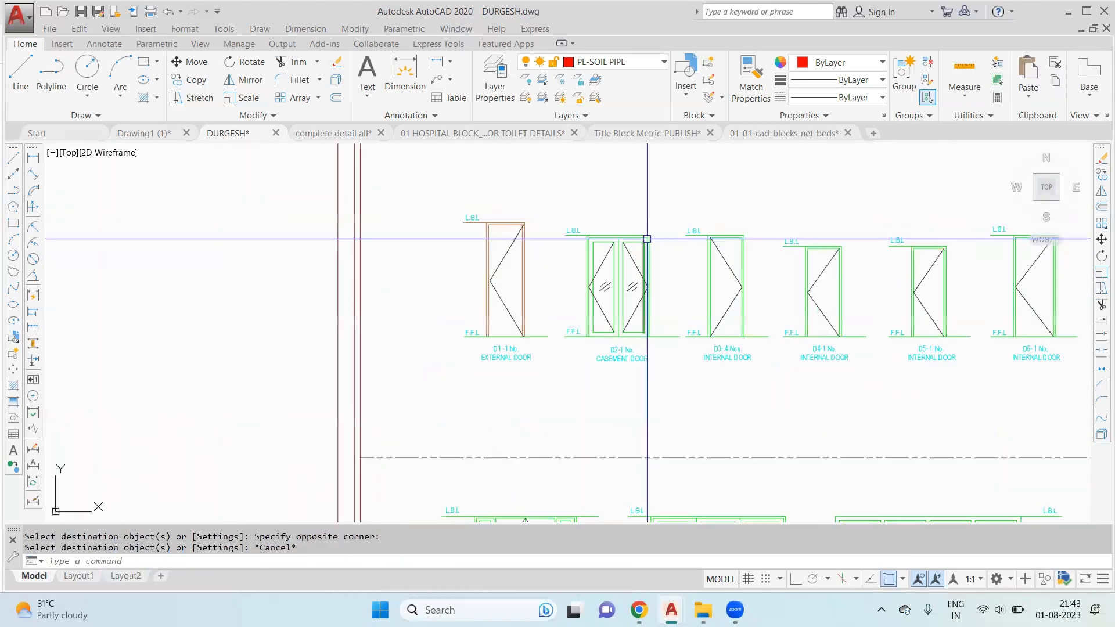
{"action": "key", "text": "Escape"}
Step: Undo the property matching and the orange colour change on the D1 door frame
{"action": "scroll", "coordinate": [438, 352], "scroll_direction": "up", "scroll_amount": 2}
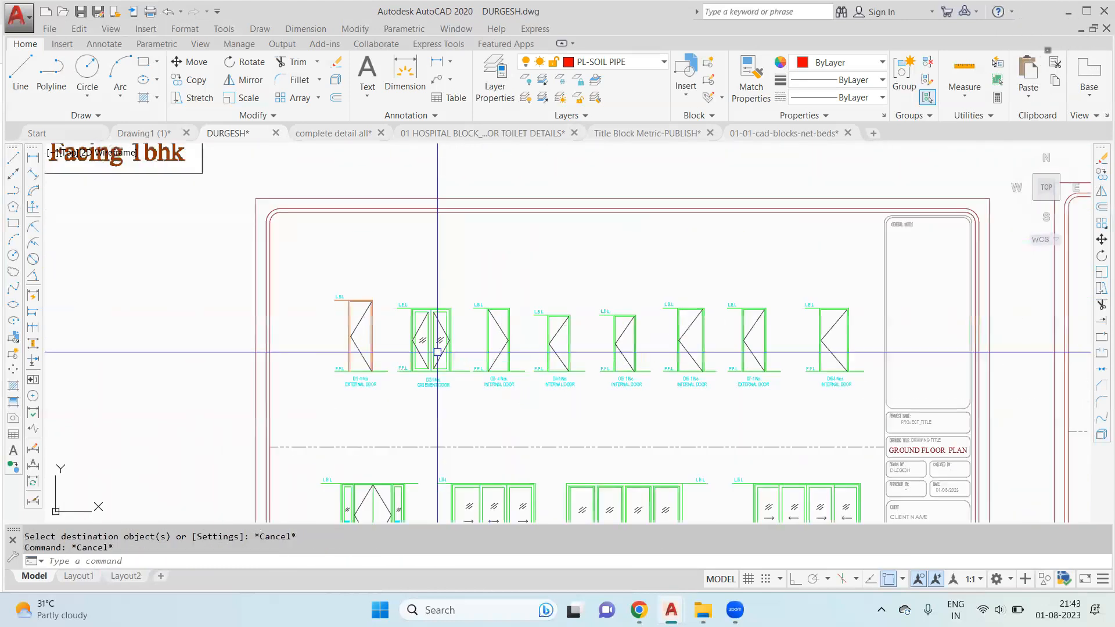
{"action": "key", "text": "ctrl+z"}
{"action": "key", "text": "ctrl+z"}
{"action": "key", "text": "ctrl+z"}
{"action": "key", "text": "ctrl+z"}
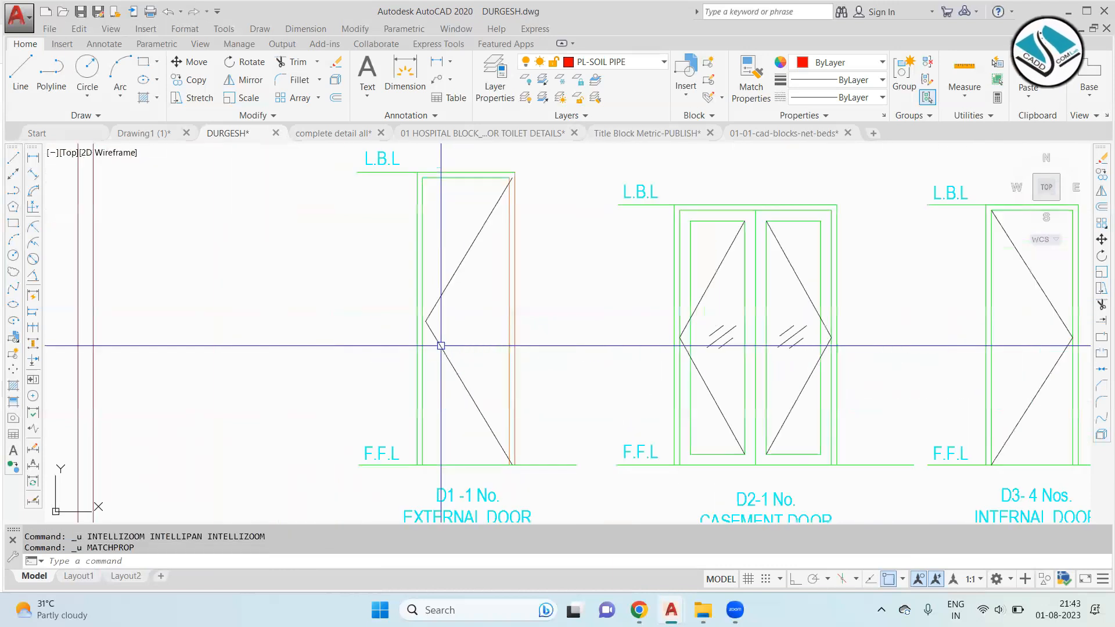
{"action": "key", "text": "Escape"}
Step: Review the three door and window schedule sheets, the ground floor plan sheet and the reference house plan
{"action": "scroll", "coordinate": [477, 366], "scroll_direction": "down", "scroll_amount": 8}
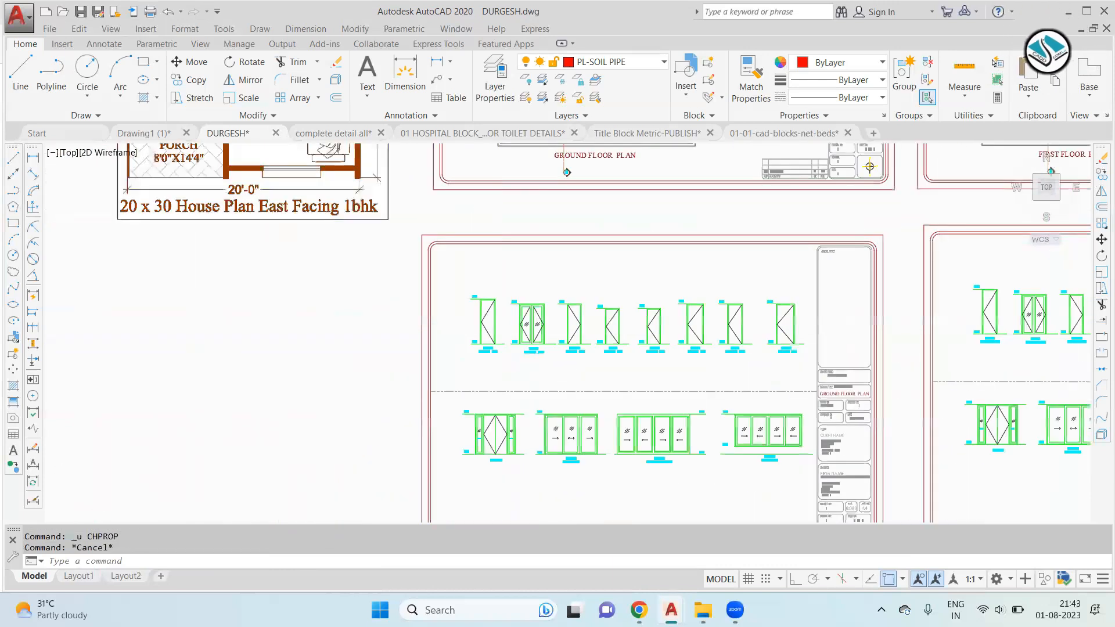
{"action": "scroll", "coordinate": [508, 351], "scroll_direction": "down", "scroll_amount": 2}
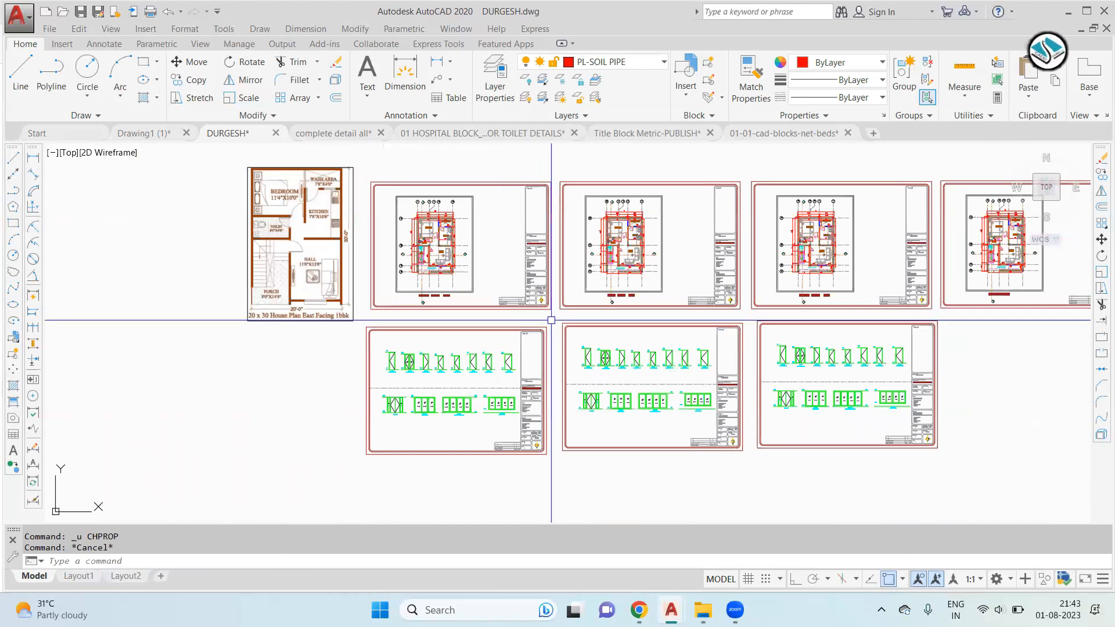
{"action": "middle_click_drag", "start_coordinate": [551, 320], "coordinate": [426, 332]}
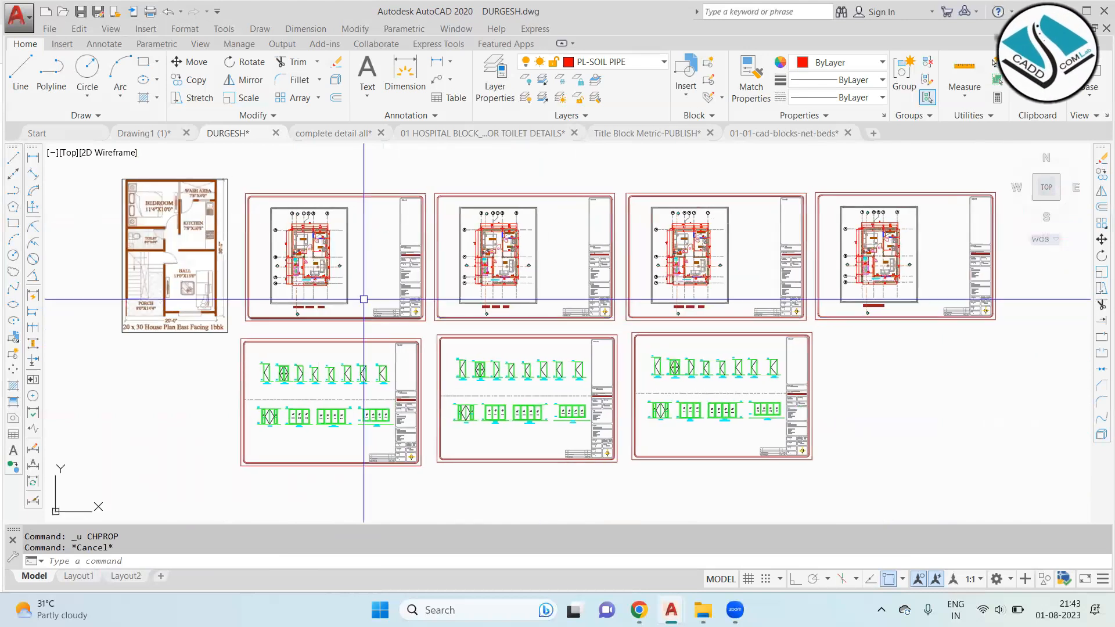
{"action": "scroll", "coordinate": [278, 226], "scroll_direction": "up", "scroll_amount": 5}
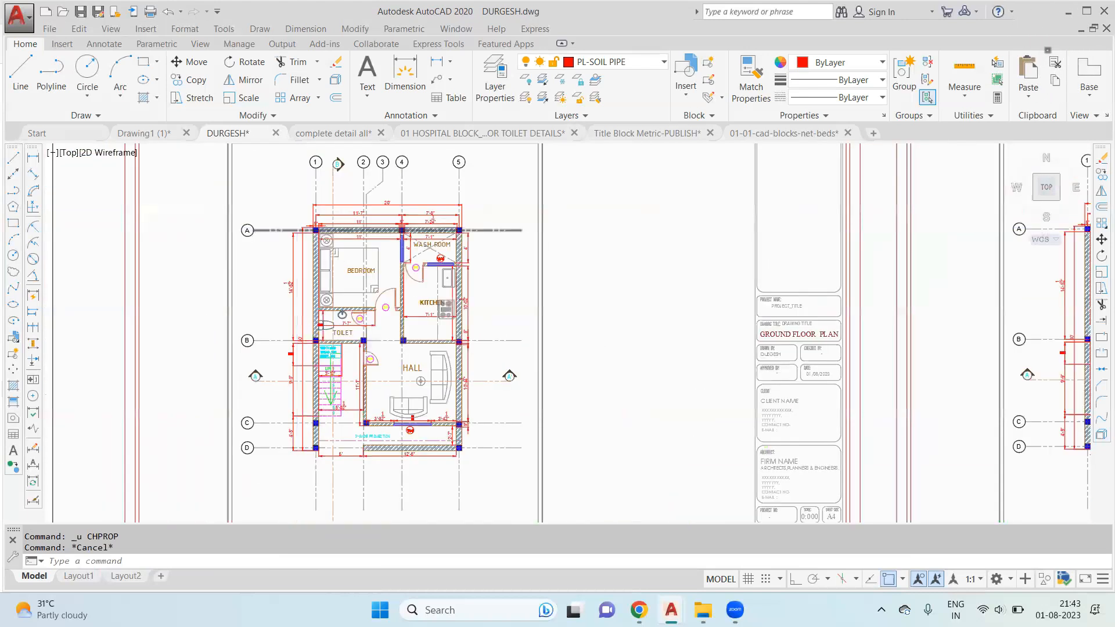
{"action": "middle_click_drag", "start_coordinate": [316, 230], "coordinate": [430, 225]}
{"action": "scroll", "coordinate": [454, 254], "scroll_direction": "down", "scroll_amount": 2}
{"action": "scroll", "coordinate": [455, 248], "scroll_direction": "up", "scroll_amount": 2}
{"action": "scroll", "coordinate": [456, 248], "scroll_direction": "up", "scroll_amount": 2}
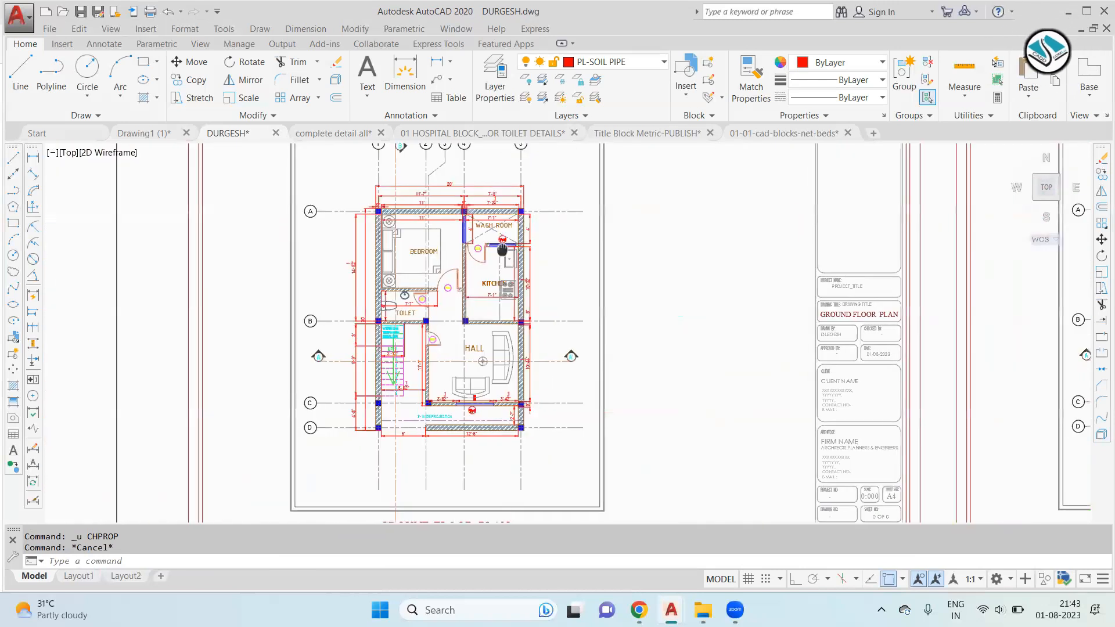
{"action": "scroll", "coordinate": [519, 301], "scroll_direction": "down", "scroll_amount": 4}
{"action": "scroll", "coordinate": [281, 269], "scroll_direction": "up", "scroll_amount": 2}
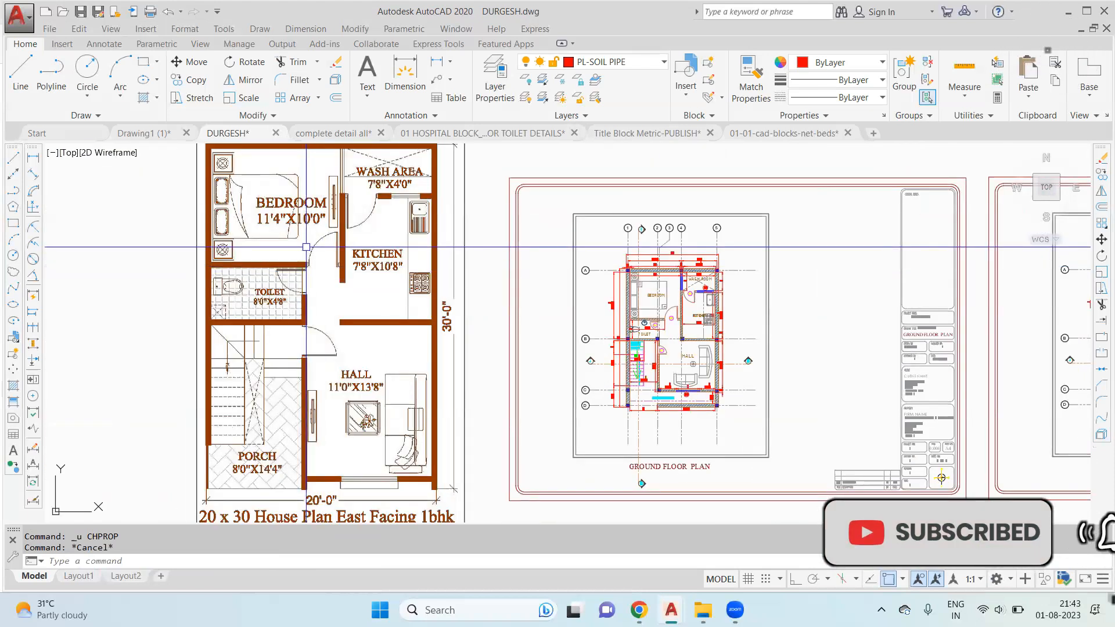
Step: Examine the floor plan sheets from ground floor to terrace, including the empty space beside the ground floor plan
{"action": "scroll", "coordinate": [787, 286], "scroll_direction": "down", "scroll_amount": 2}
{"action": "scroll", "coordinate": [482, 243], "scroll_direction": "up", "scroll_amount": 5}
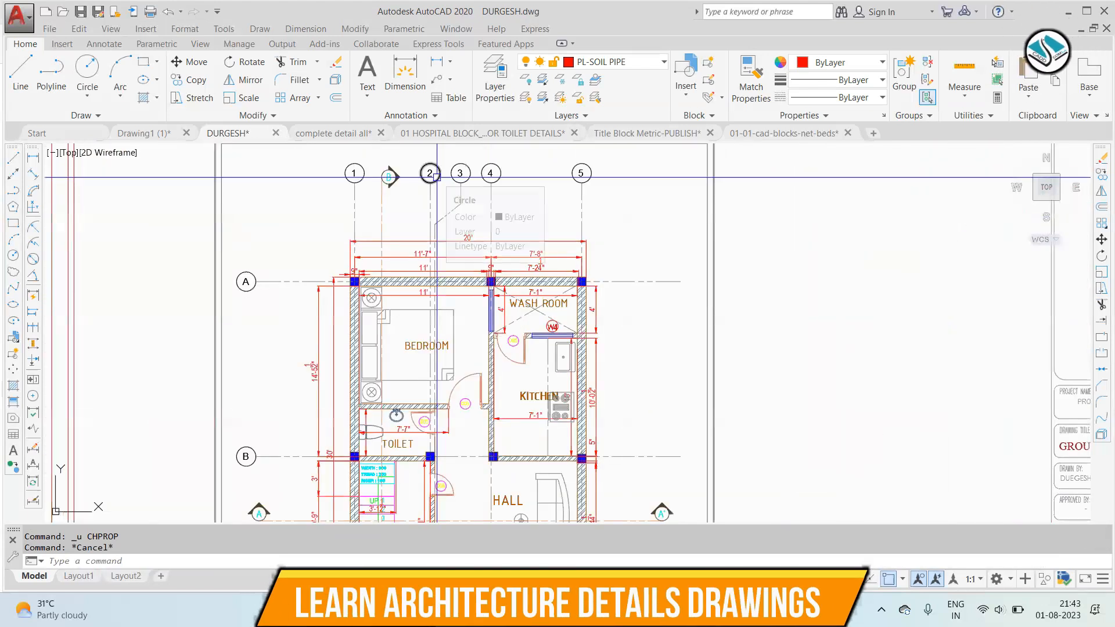
{"action": "scroll", "coordinate": [414, 177], "scroll_direction": "down", "scroll_amount": 3}
{"action": "middle_click_drag", "start_coordinate": [279, 337], "coordinate": [299, 339]}
{"action": "middle_click_drag", "start_coordinate": [922, 329], "coordinate": [353, 327]}
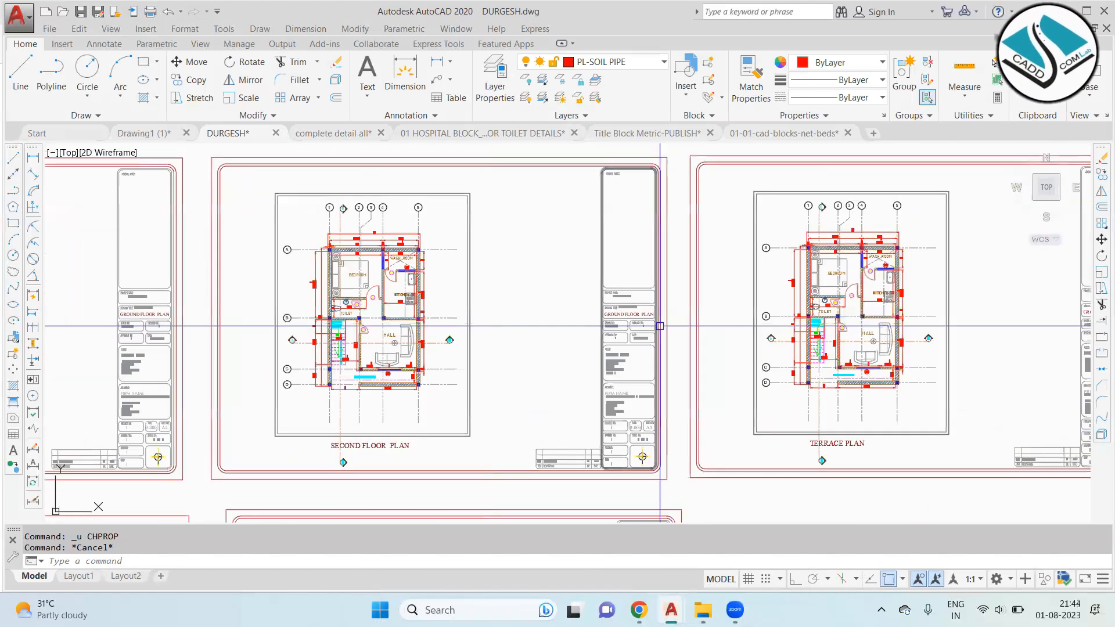
{"action": "middle_click_drag", "start_coordinate": [223, 314], "coordinate": [812, 313]}
{"action": "scroll", "coordinate": [323, 236], "scroll_direction": "down", "scroll_amount": 1}
{"action": "scroll", "coordinate": [425, 187], "scroll_direction": "up", "scroll_amount": 5}
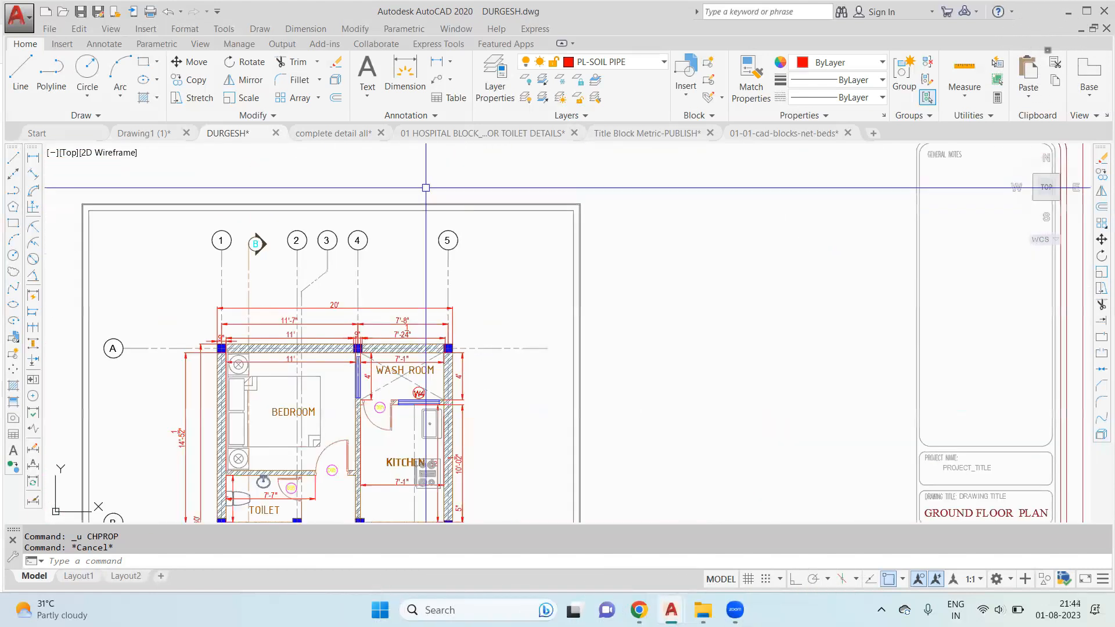
{"action": "scroll", "coordinate": [445, 286], "scroll_direction": "down", "scroll_amount": 3}
{"action": "scroll", "coordinate": [503, 321], "scroll_direction": "up", "scroll_amount": 2}
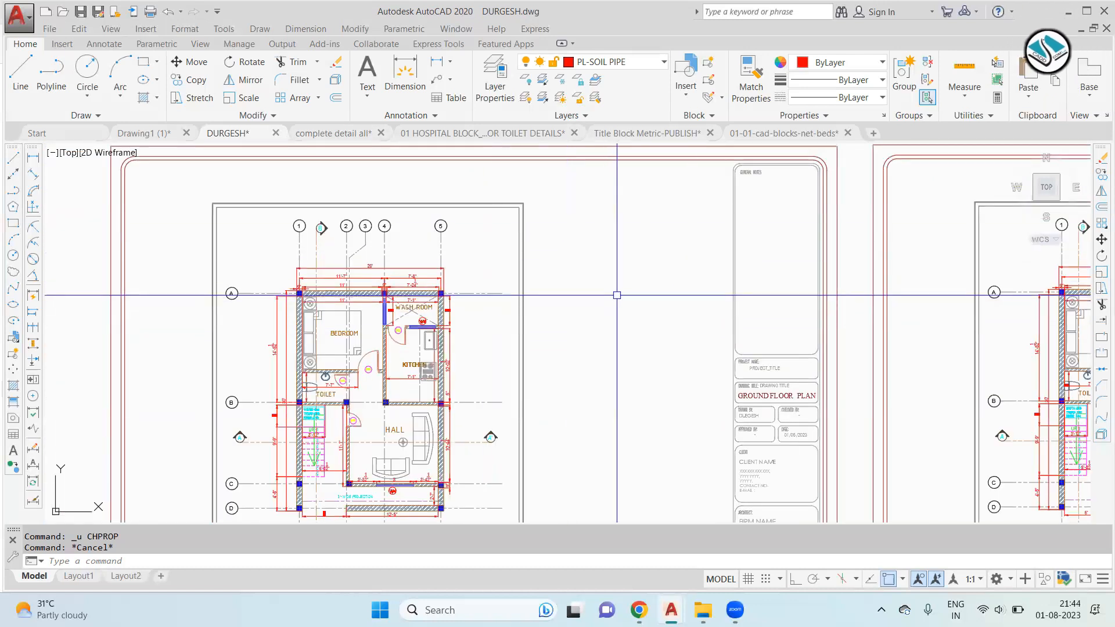
{"action": "middle_click_drag", "start_coordinate": [742, 224], "coordinate": [585, 273]}
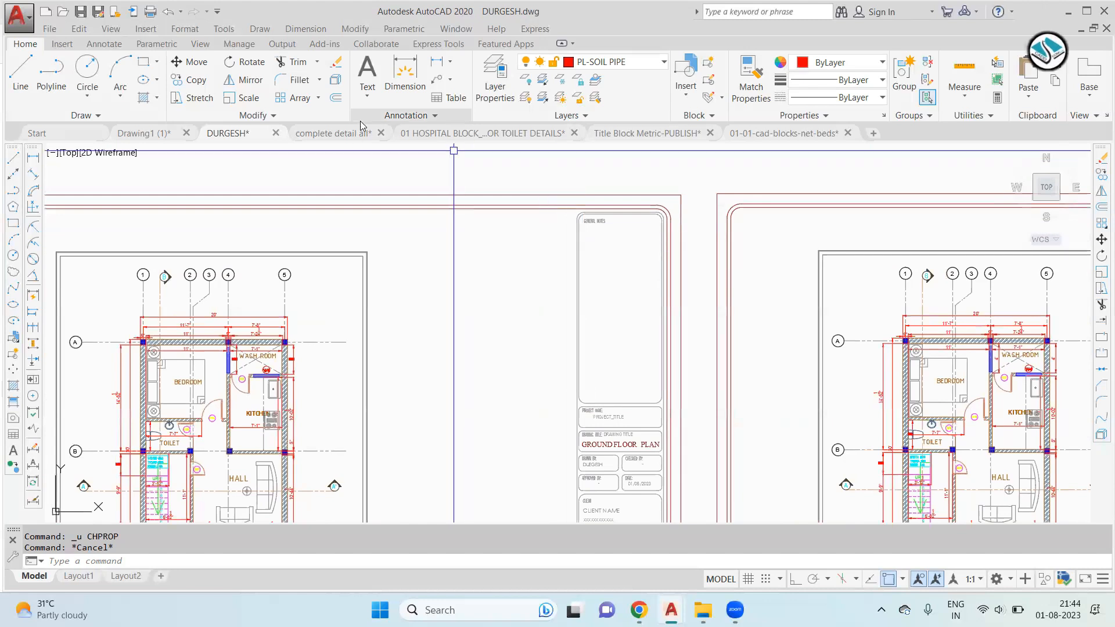
Step: Switch to the complete detail all drawing and look over its opening elevations and floor plan sheets
{"action": "mouse_move", "coordinate": [352, 139]}
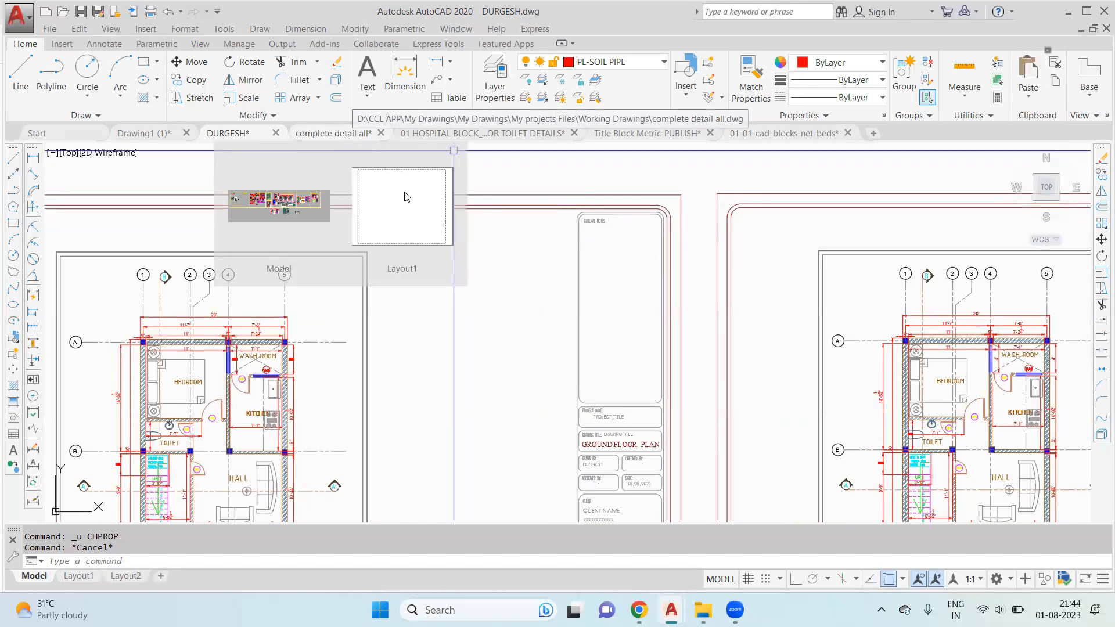
{"action": "scroll", "coordinate": [509, 284], "scroll_direction": "down", "scroll_amount": 6}
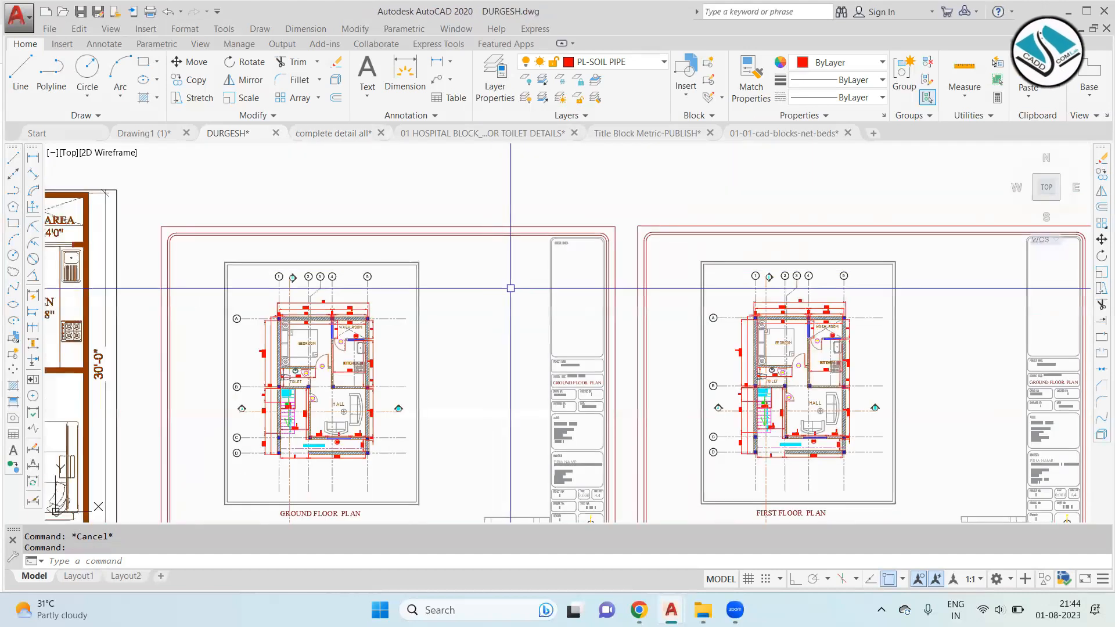
{"action": "scroll", "coordinate": [450, 293], "scroll_direction": "up", "scroll_amount": 6}
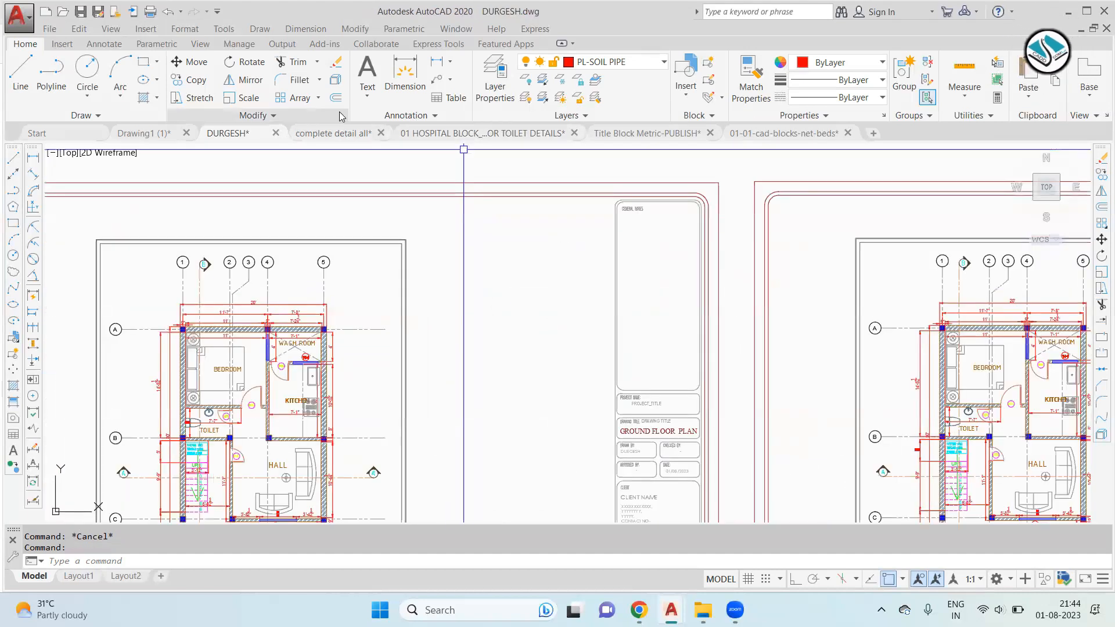
{"action": "left_click", "coordinate": [337, 135]}
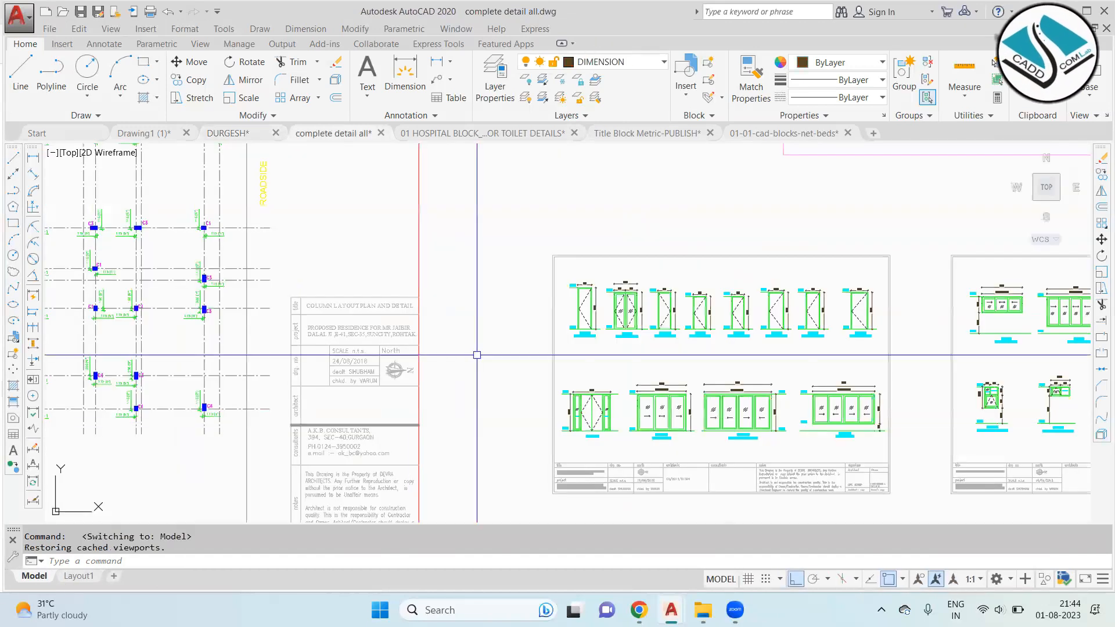
{"action": "scroll", "coordinate": [478, 354], "scroll_direction": "down", "scroll_amount": 3}
{"action": "middle_click_drag", "start_coordinate": [461, 281], "coordinate": [358, 374]}
{"action": "scroll", "coordinate": [491, 235], "scroll_direction": "up", "scroll_amount": 4}
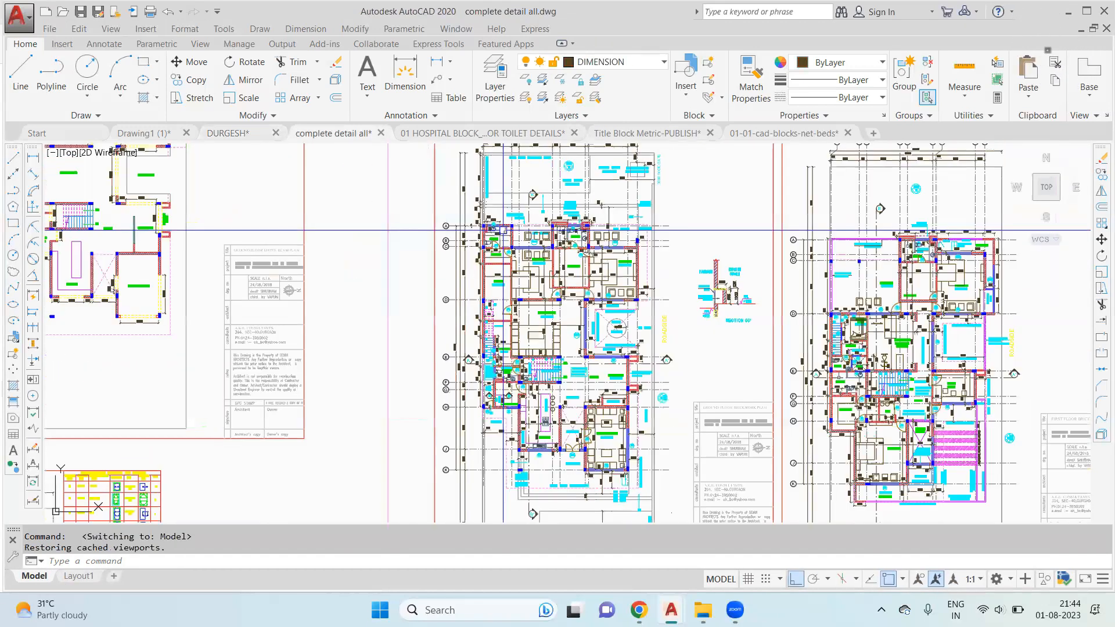
Step: Switch to the 01 HOSPITAL BLOCK toilet details drawing and locate the Schedule of Openings table beside the building section
{"action": "left_click", "coordinate": [482, 133]}
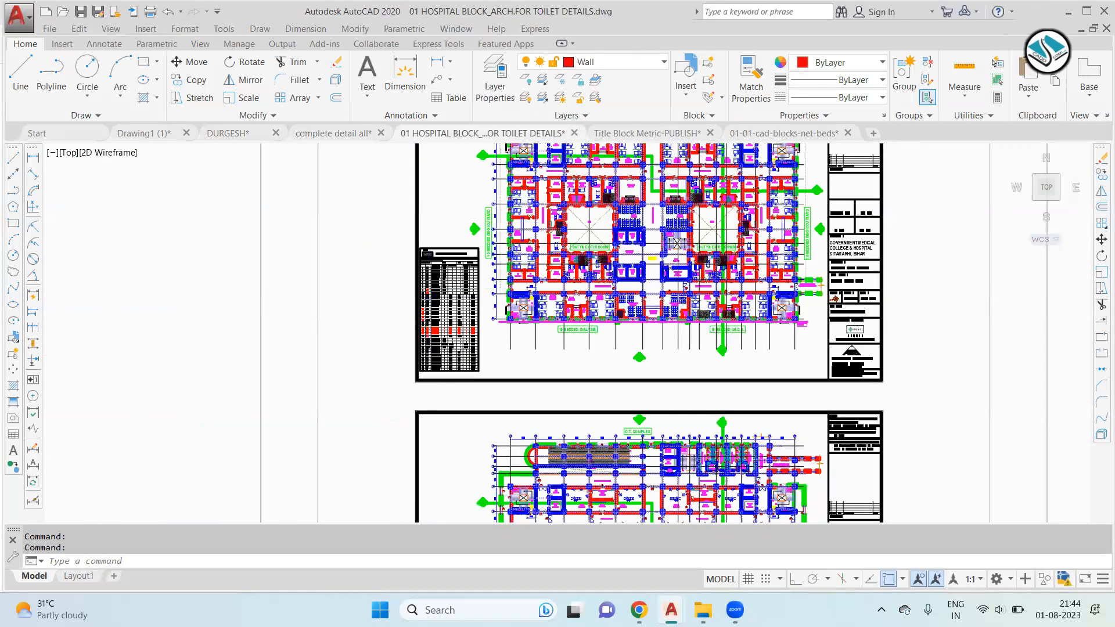
{"action": "scroll", "coordinate": [430, 278], "scroll_direction": "down", "scroll_amount": 10}
{"action": "scroll", "coordinate": [416, 276], "scroll_direction": "up", "scroll_amount": 7}
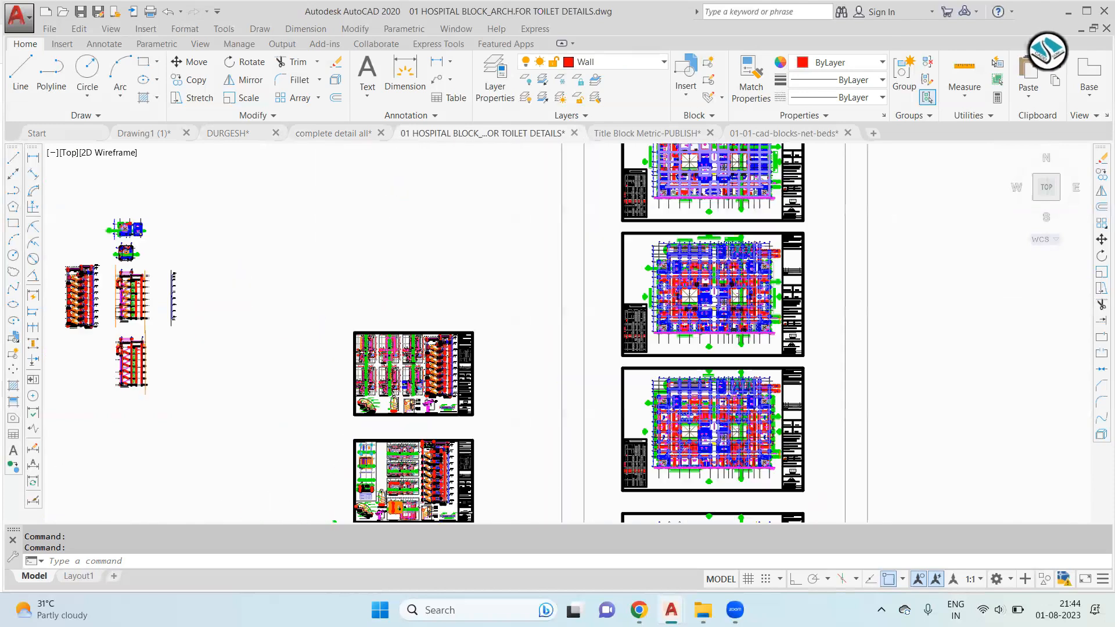
{"action": "scroll", "coordinate": [427, 344], "scroll_direction": "up", "scroll_amount": 6}
{"action": "scroll", "coordinate": [590, 389], "scroll_direction": "up", "scroll_amount": 6}
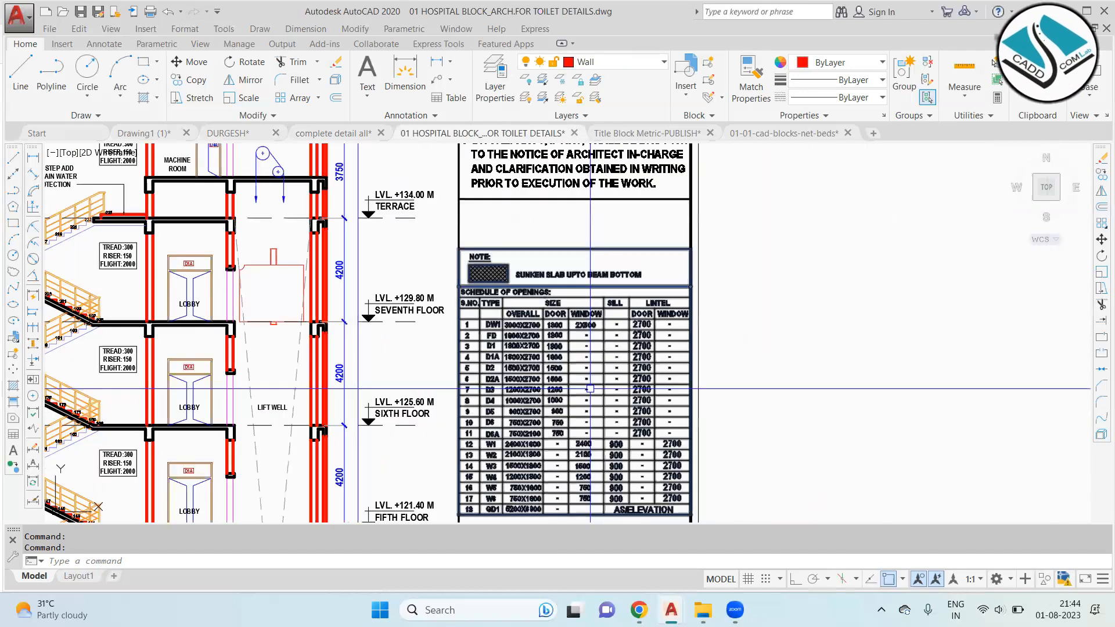
{"action": "scroll", "coordinate": [590, 388], "scroll_direction": "up", "scroll_amount": 2}
{"action": "mouse_move", "coordinate": [836, 319]}
{"action": "middle_mouse_down"}
{"action": "mouse_move", "coordinate": [706, 319]}
{"action": "mouse_move", "coordinate": [610, 279]}
{"action": "middle_mouse_up"}
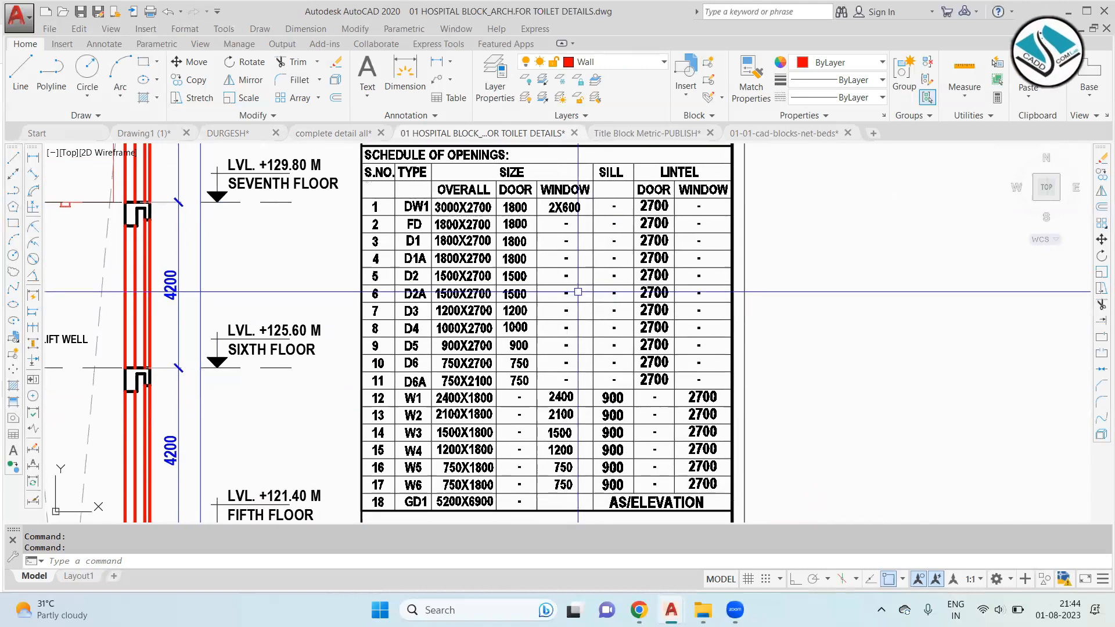
Step: Explode the sheet's title block frame around the Schedule of Openings table
{"action": "scroll", "coordinate": [590, 305], "scroll_direction": "down", "scroll_amount": 2}
{"action": "left_click", "coordinate": [316, 145]}
{"action": "left_click", "coordinate": [687, 431]}
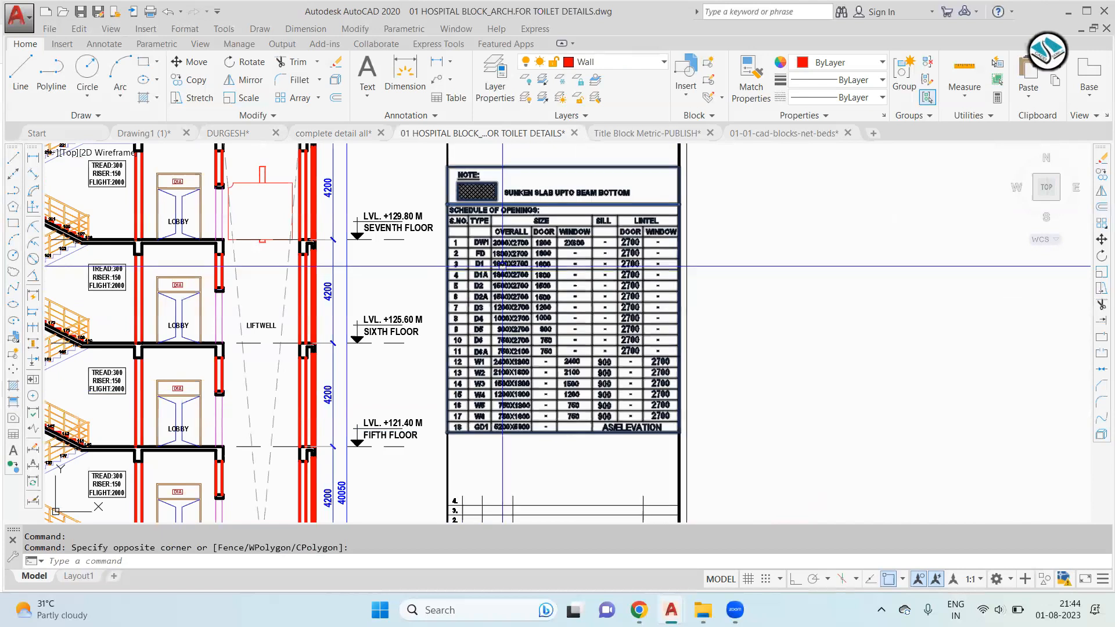
{"action": "type", "text": "x"}
{"action": "key", "text": "Return"}
{"action": "middle_click_drag", "start_coordinate": [703, 145], "coordinate": [695, 185]}
{"action": "left_click", "coordinate": [695, 184]}
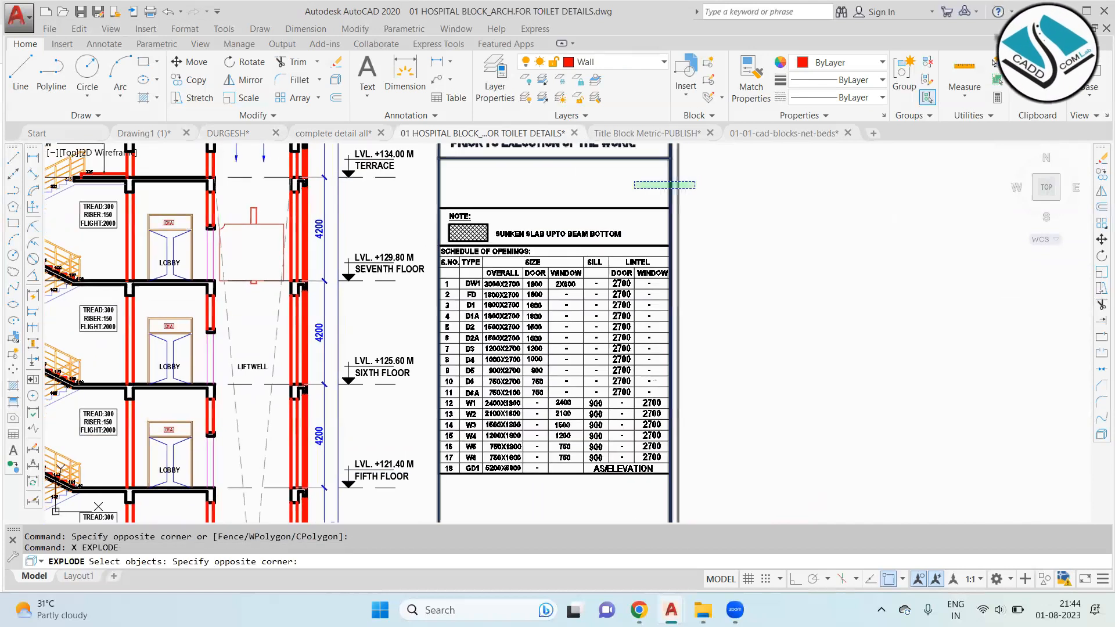
Step: Copy the Schedule of Openings table with its sunken slab note to the clipboard
{"action": "left_click", "coordinate": [405, 195]}
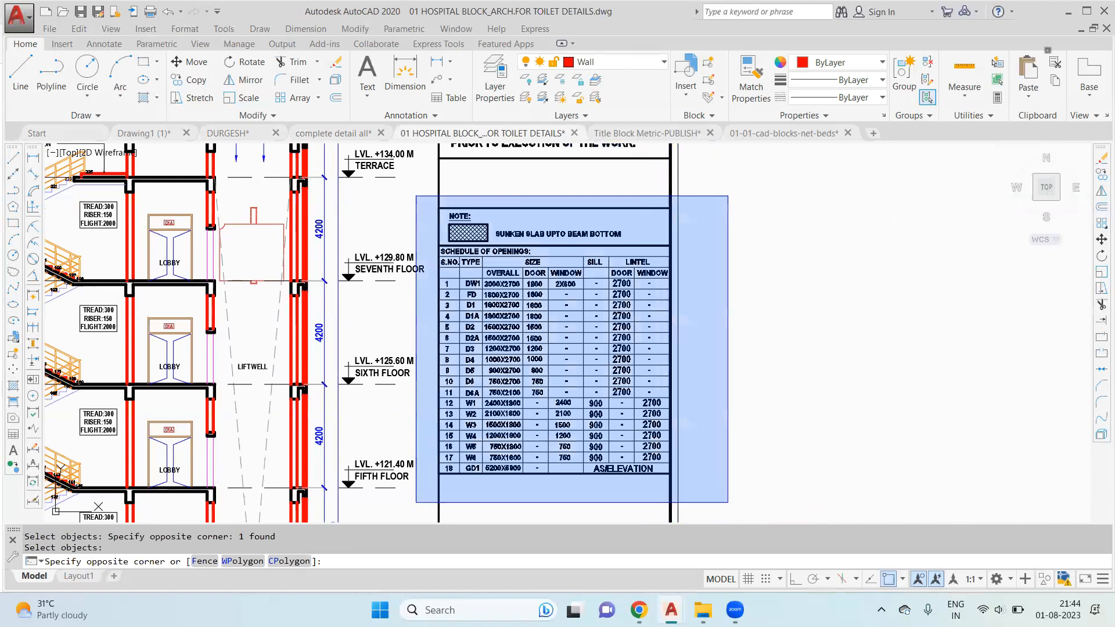
{"action": "left_click", "coordinate": [726, 510]}
{"action": "key", "text": "ctrl+c"}
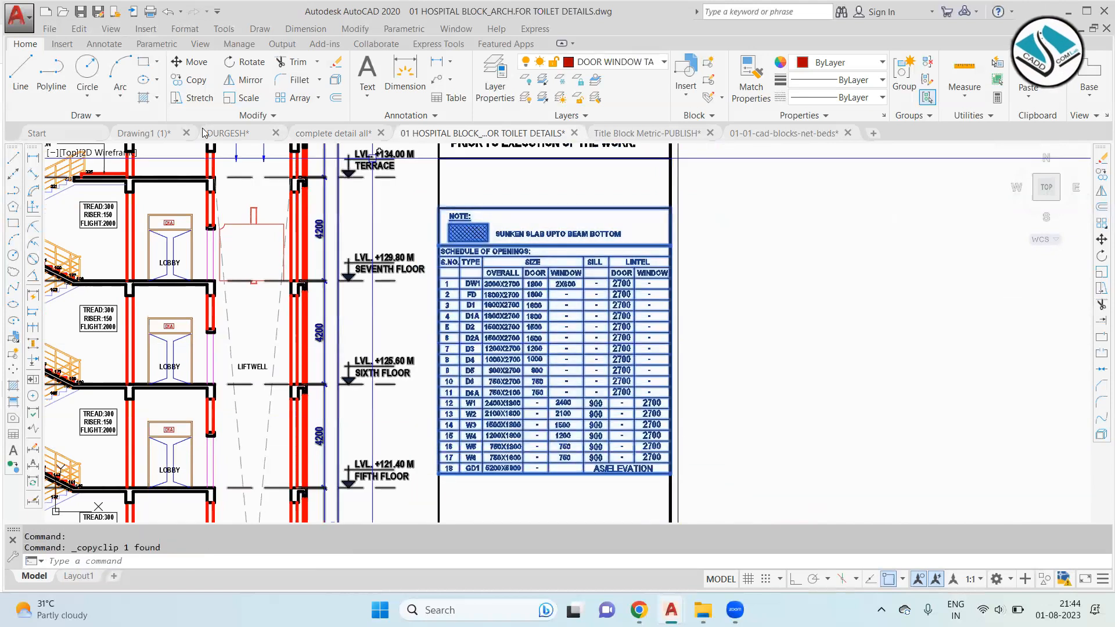
Step: Switch to the house plan drawing and paste the Schedule of Openings table in the empty area beside the sheets
{"action": "left_click", "coordinate": [228, 133]}
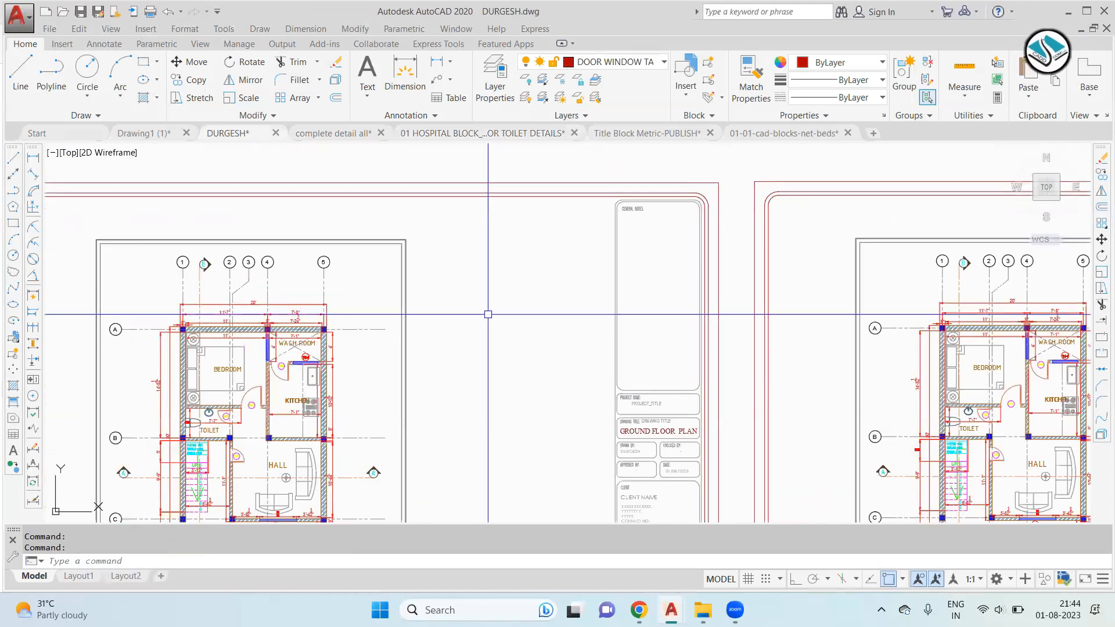
{"action": "key", "text": "ctrl+v"}
{"action": "scroll", "coordinate": [500, 348], "scroll_direction": "down", "scroll_amount": 8}
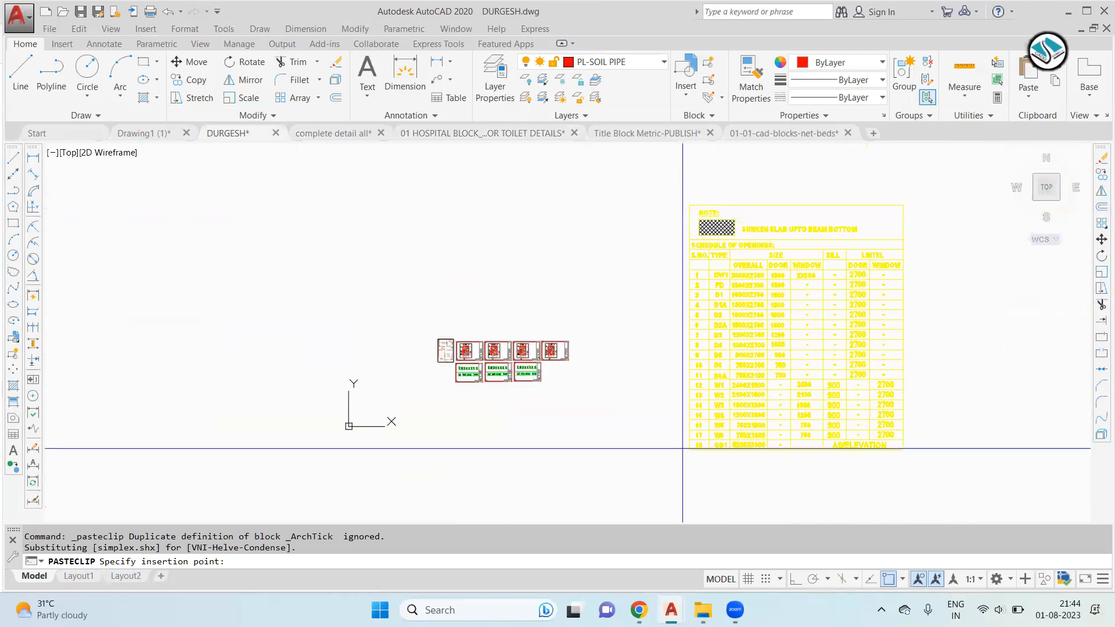
{"action": "left_click", "coordinate": [665, 447]}
Step: Scale the pasted table down so that it is smaller than a drawing sheet
{"action": "left_click", "coordinate": [920, 173]}
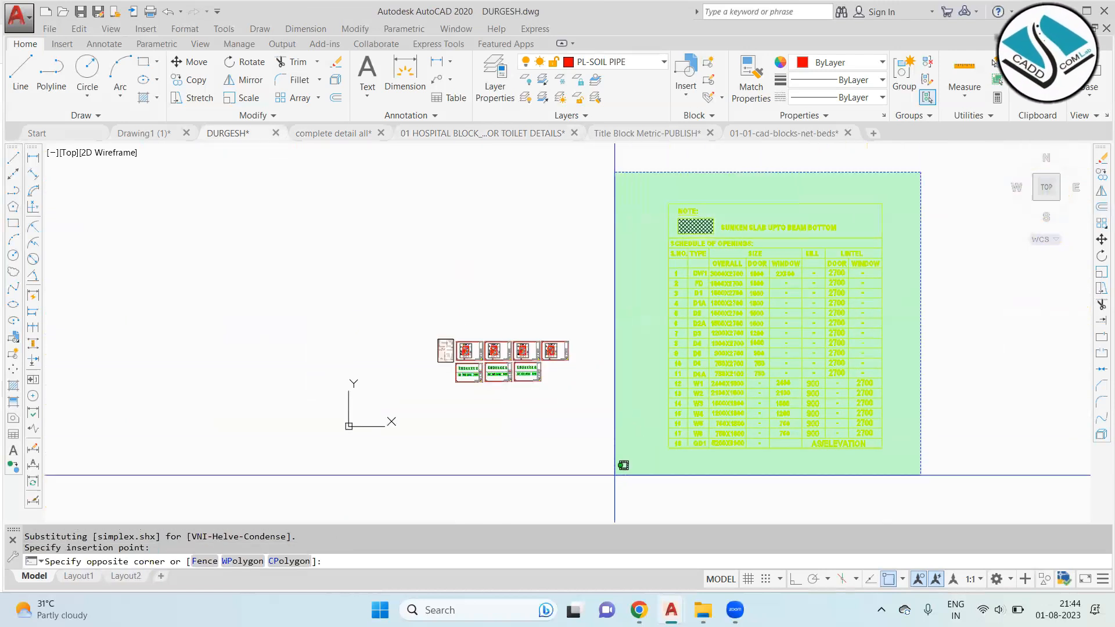
{"action": "left_click", "coordinate": [615, 475]}
{"action": "type", "text": "sc"}
{"action": "key", "text": "Return"}
{"action": "scroll", "coordinate": [607, 438], "scroll_direction": "up", "scroll_amount": 3}
{"action": "left_click", "coordinate": [592, 426]}
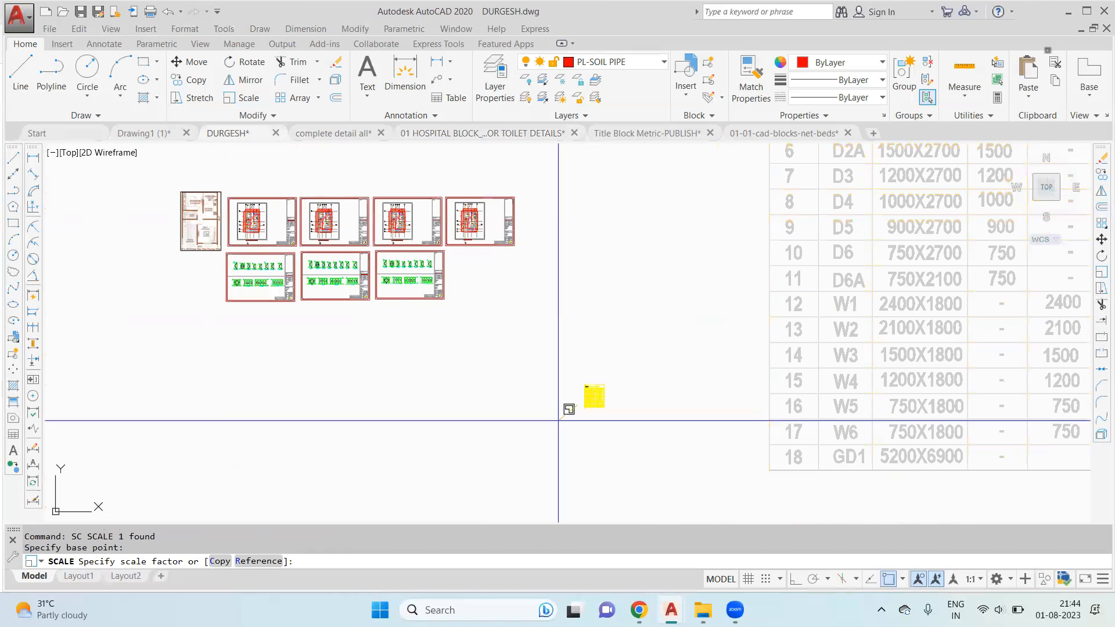
{"action": "key", "text": "Escape"}
Step: Move the reduced table to the empty space just above the ground floor plan sheet
{"action": "left_click", "coordinate": [647, 353]}
{"action": "left_click", "coordinate": [528, 436]}
{"action": "type", "text": "m"}
{"action": "key", "text": "Return"}
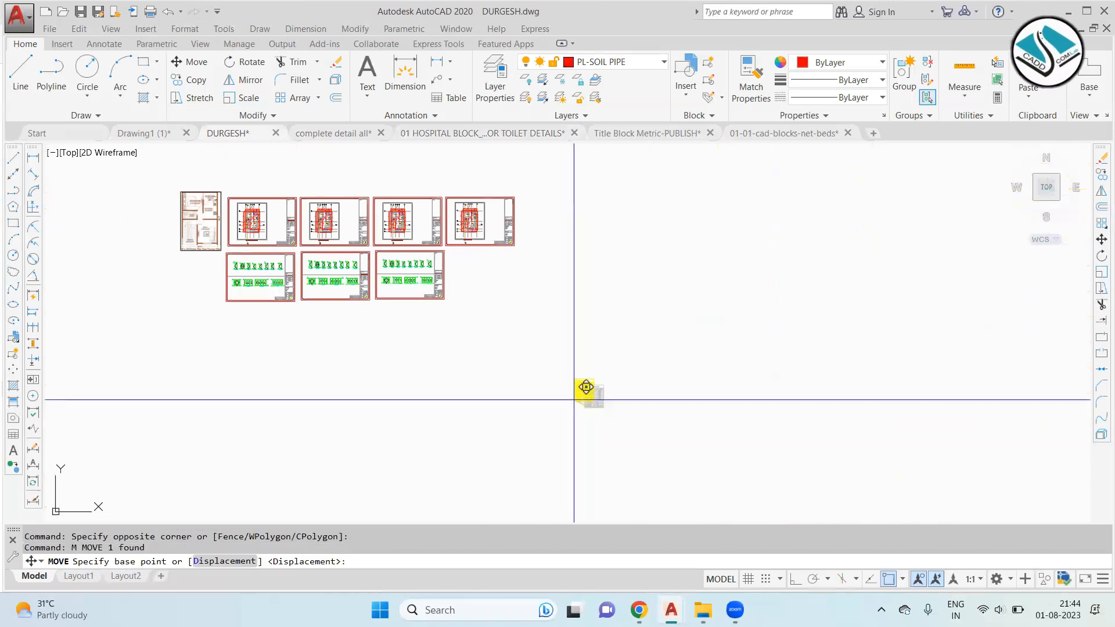
{"action": "left_click", "coordinate": [574, 399]}
{"action": "scroll", "coordinate": [552, 315], "scroll_direction": "up", "scroll_amount": 5}
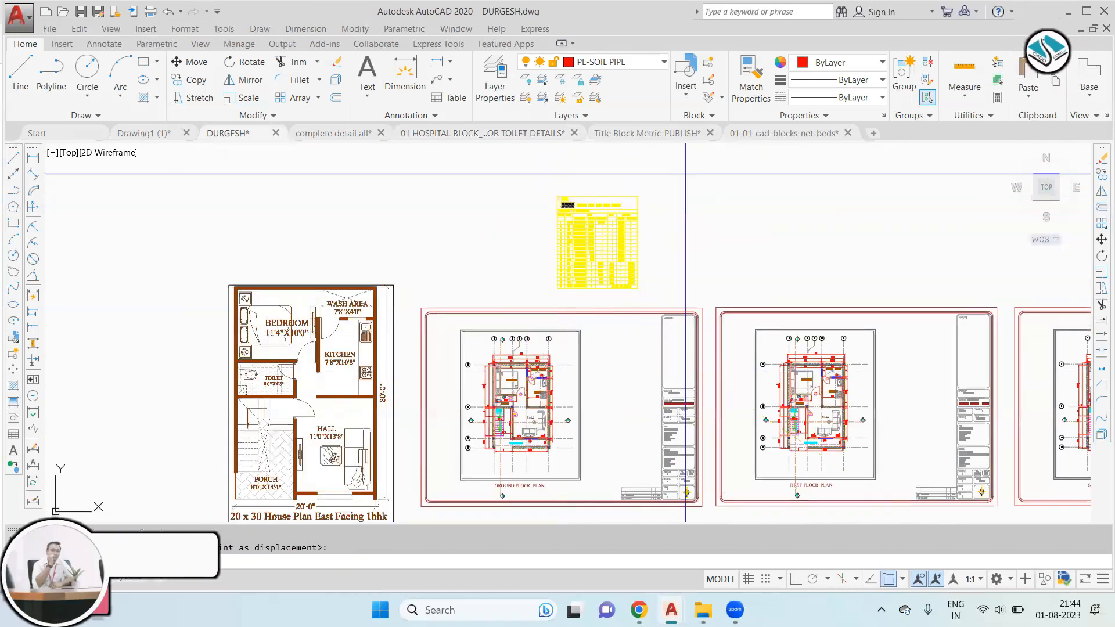
{"action": "left_click", "coordinate": [685, 173]}
Step: Scale the Schedule of Openings table down slightly more above the ground floor plan sheet
{"action": "left_click", "coordinate": [645, 169]}
{"action": "left_click", "coordinate": [491, 291]}
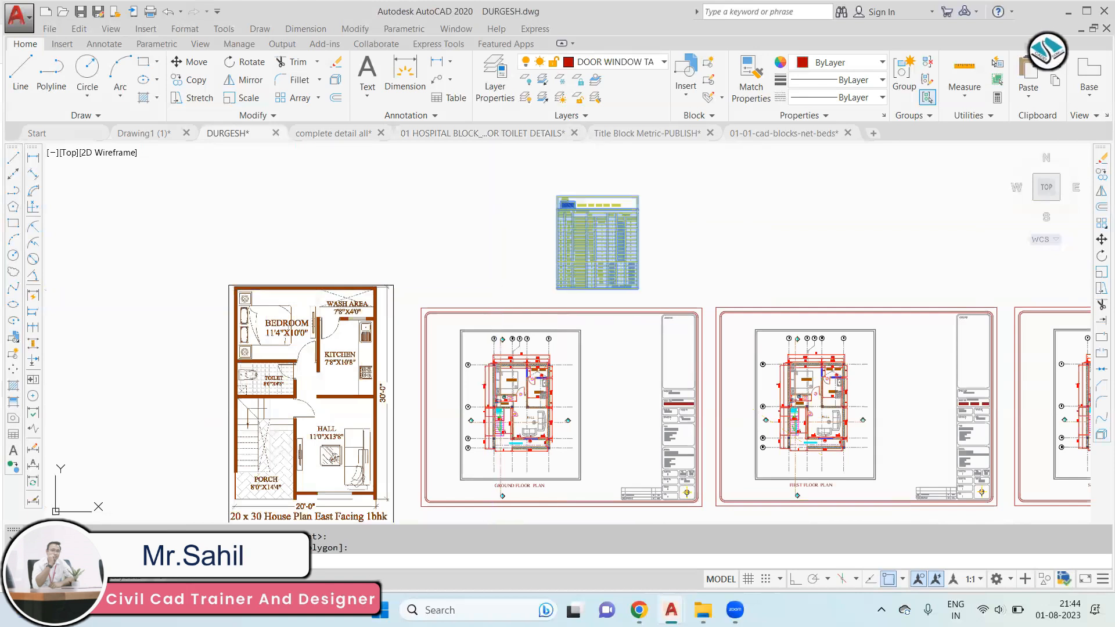
{"action": "key", "text": "Escape"}
{"action": "scroll", "coordinate": [533, 282], "scroll_direction": "up", "scroll_amount": 2}
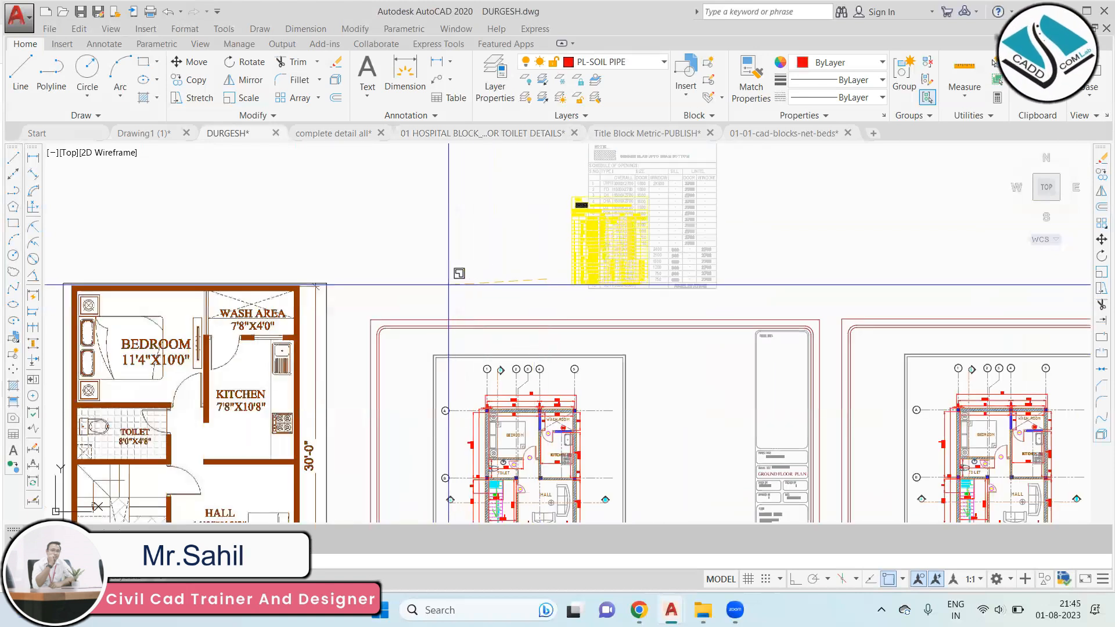
{"action": "left_click", "coordinate": [424, 284]}
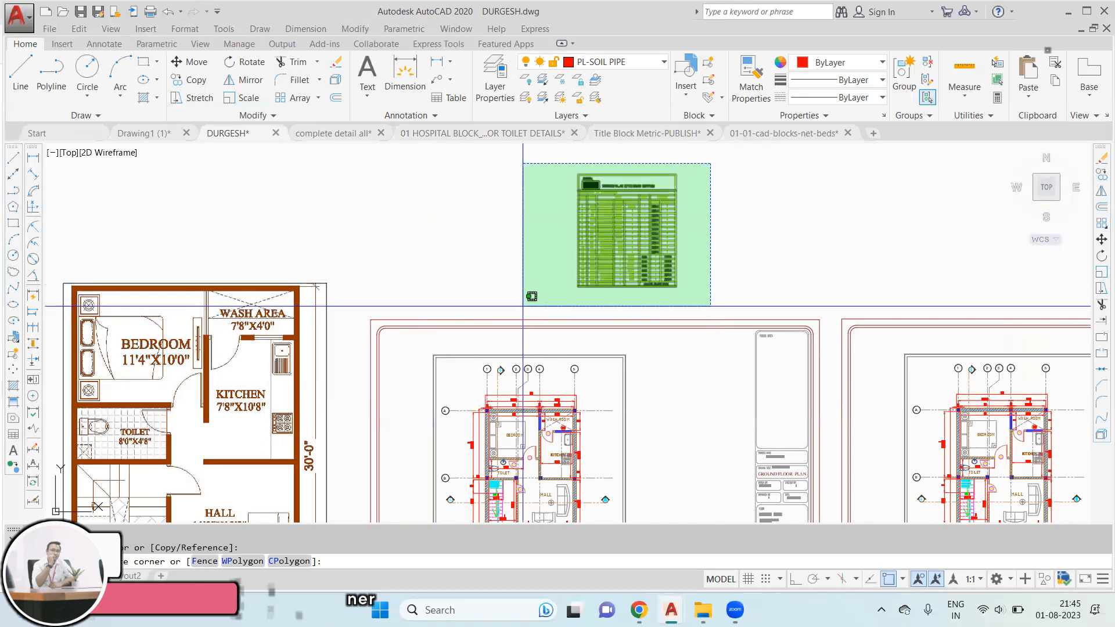
Step: Move the table into the ground floor plan sheet, against the inner top border and beside the General Notes box
{"action": "left_click", "coordinate": [523, 299]}
{"action": "type", "text": "M"}
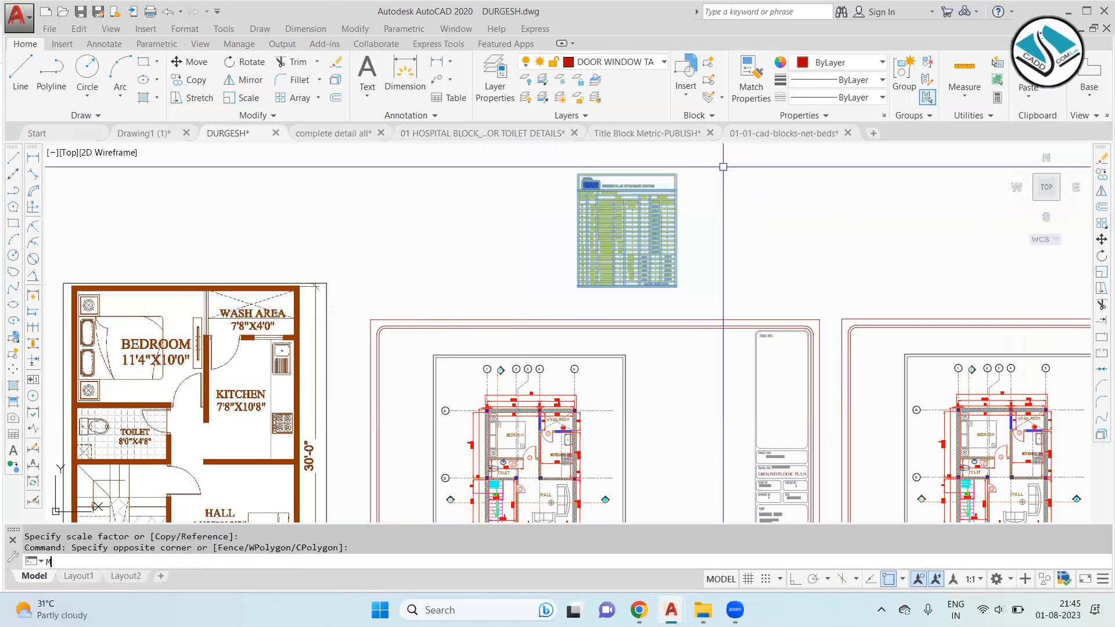
{"action": "key", "text": "Return"}
{"action": "scroll", "coordinate": [697, 165], "scroll_direction": "up", "scroll_amount": 2}
{"action": "left_click", "coordinate": [667, 176]}
{"action": "scroll", "coordinate": [707, 281], "scroll_direction": "up", "scroll_amount": 4}
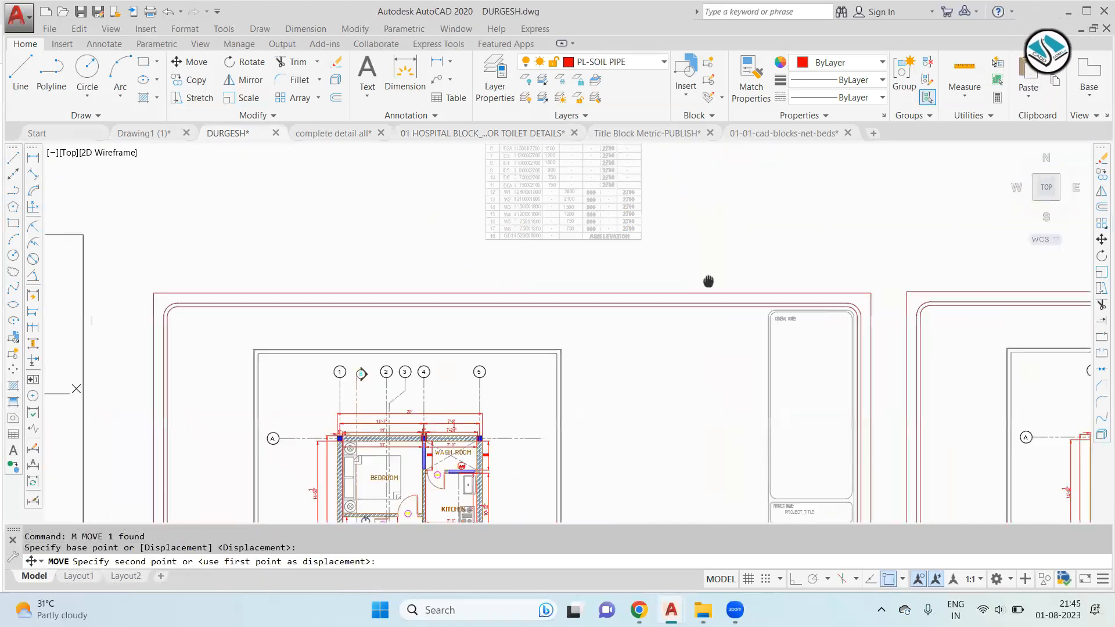
{"action": "scroll", "coordinate": [789, 263], "scroll_direction": "up", "scroll_amount": 4}
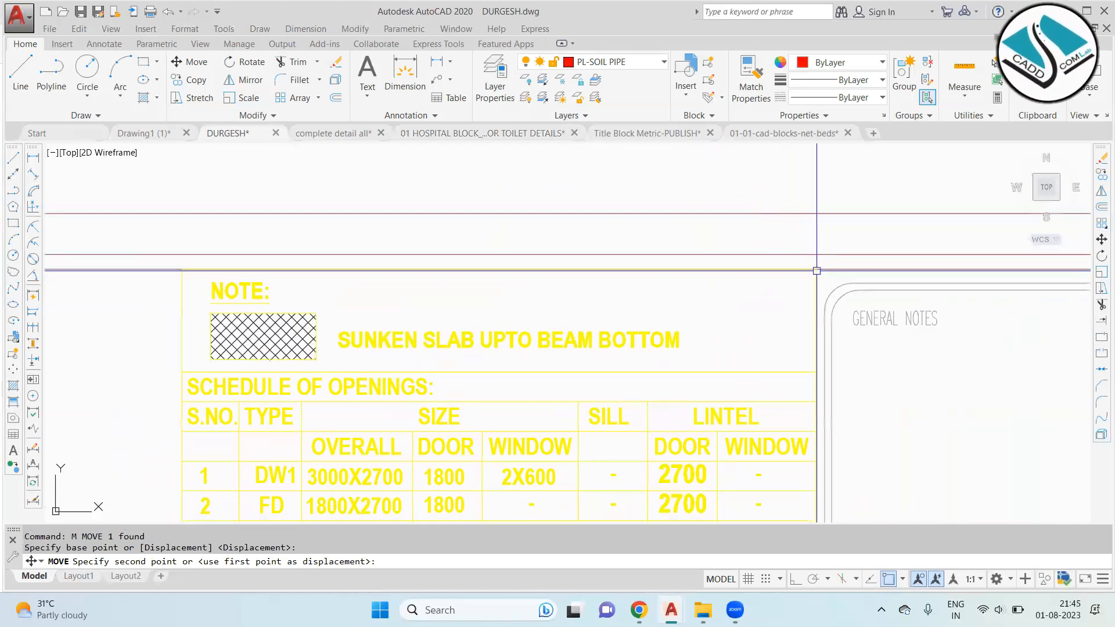
{"action": "scroll", "coordinate": [750, 253], "scroll_direction": "down", "scroll_amount": 6}
{"action": "key", "text": "Escape"}
Step: Explode the Schedule of Openings table and set the colour of all its lines and text to black
{"action": "left_click", "coordinate": [530, 209]}
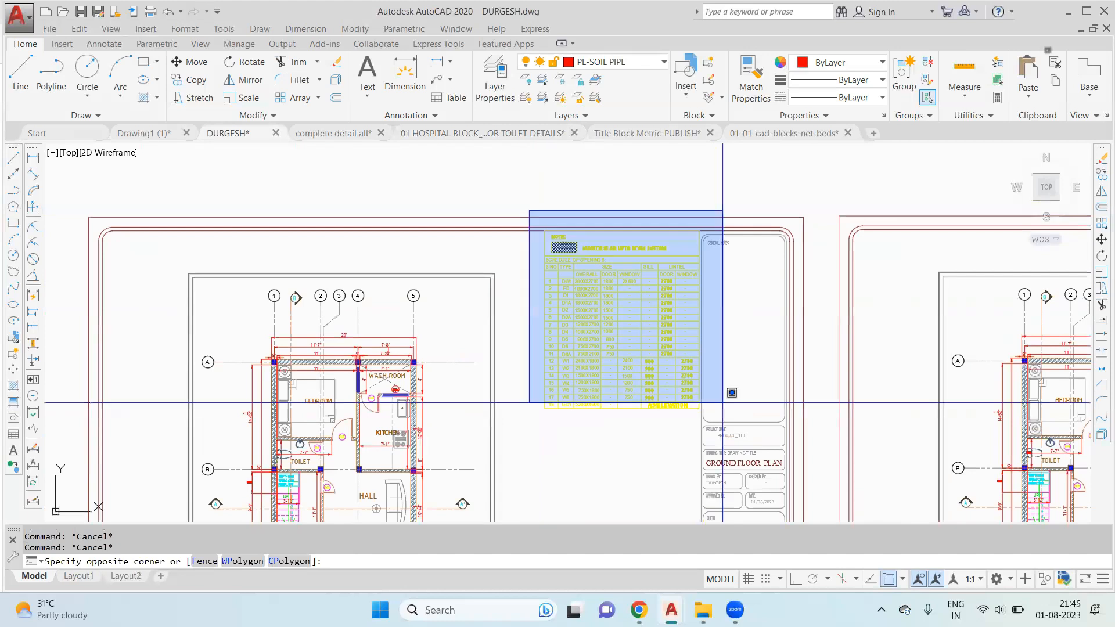
{"action": "left_click", "coordinate": [725, 396]}
{"action": "type", "text": "x"}
{"action": "key", "text": "Return"}
{"action": "left_click", "coordinate": [527, 186]}
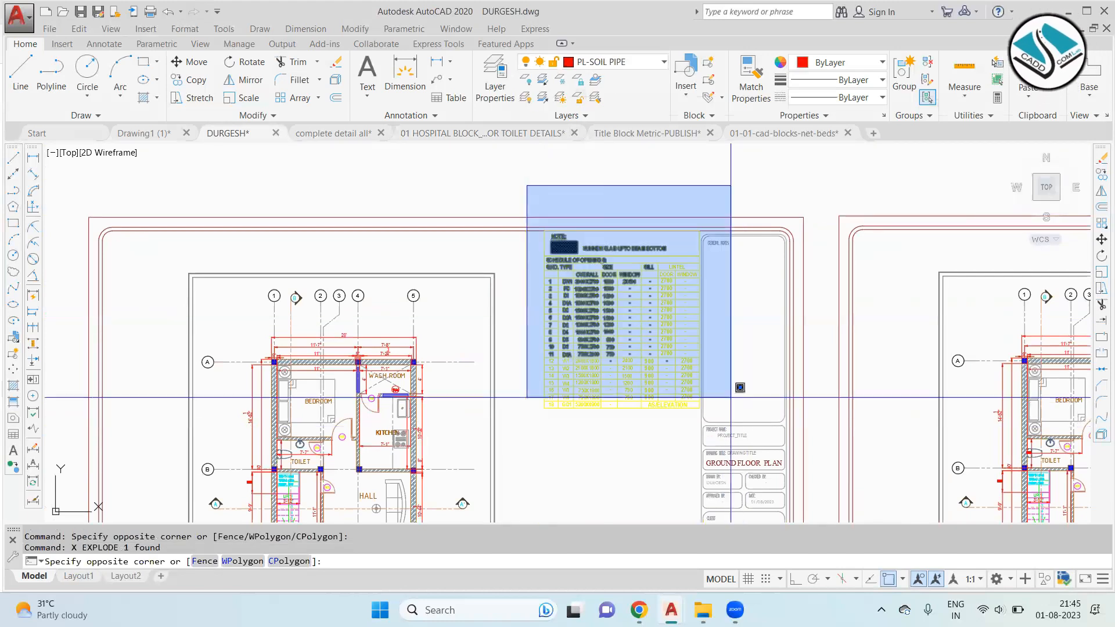
{"action": "left_click", "coordinate": [741, 448]}
{"action": "left_click", "coordinate": [832, 67]}
{"action": "left_click", "coordinate": [803, 129]}
{"action": "scroll", "coordinate": [631, 266], "scroll_direction": "up", "scroll_amount": 3}
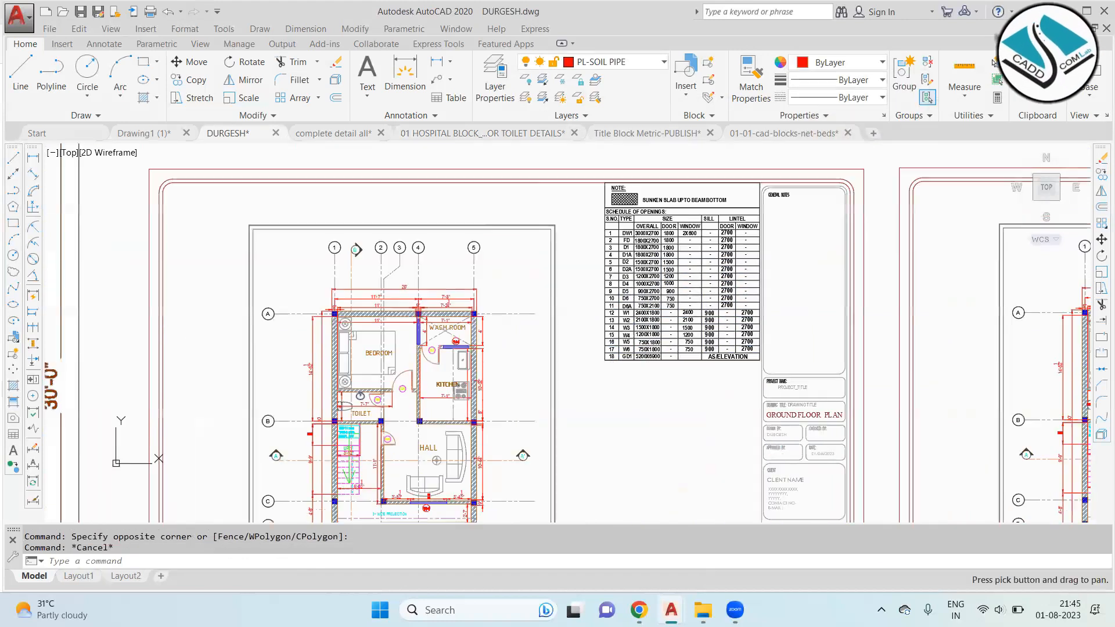
{"action": "key", "text": "Escape"}
{"action": "scroll", "coordinate": [681, 234], "scroll_direction": "down", "scroll_amount": 2}
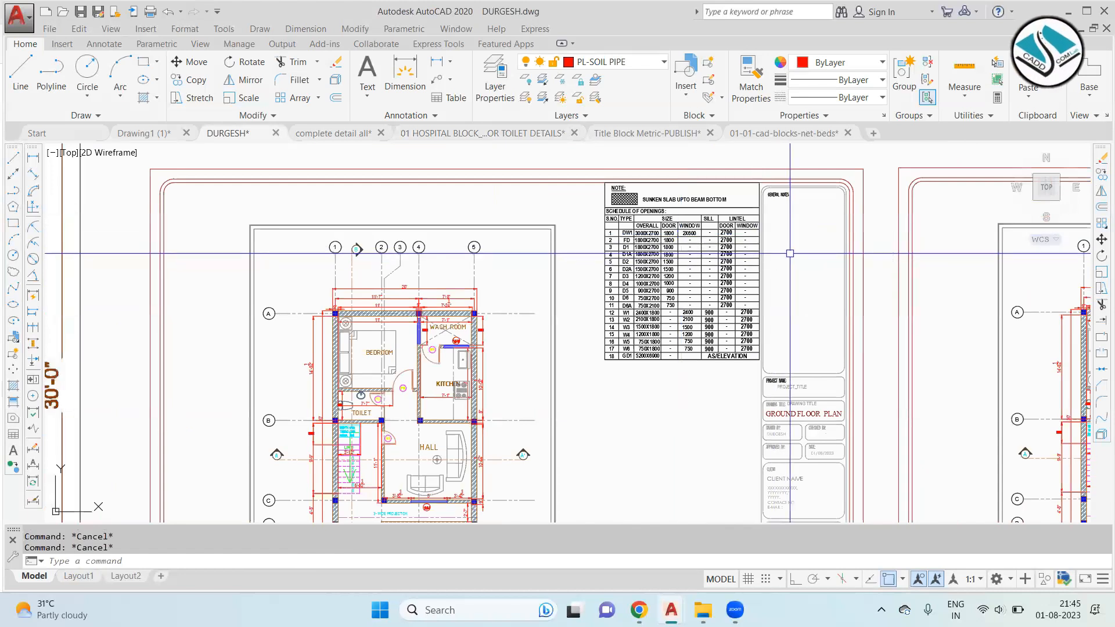
Step: Explode the ground floor sheet's title block and delete the top edge and upper-left corner of the General Notes box
{"action": "scroll", "coordinate": [789, 208], "scroll_direction": "up", "scroll_amount": 2}
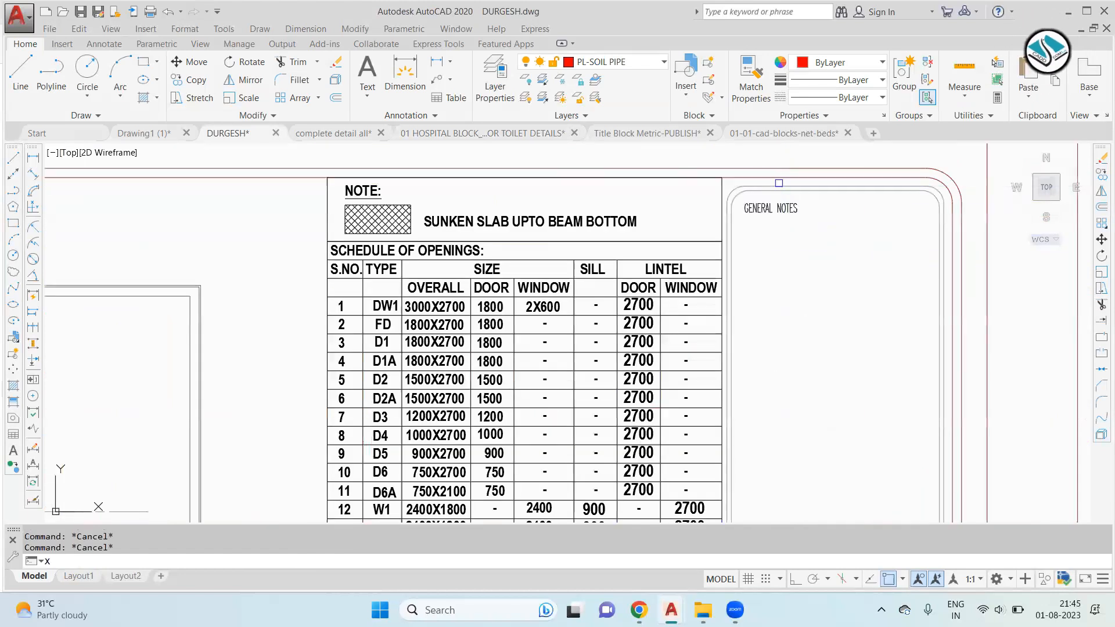
{"action": "key", "text": "Return"}
{"action": "scroll", "coordinate": [779, 184], "scroll_direction": "up", "scroll_amount": 3}
{"action": "left_click", "coordinate": [774, 233]}
{"action": "left_click", "coordinate": [676, 162]}
{"action": "left_click", "coordinate": [723, 184]}
{"action": "left_click", "coordinate": [640, 220]}
{"action": "key", "text": "Delete"}
Step: Move the GENERAL NOTES heading down to the lower end of its box, just above the project name field
{"action": "left_click", "coordinate": [747, 282]}
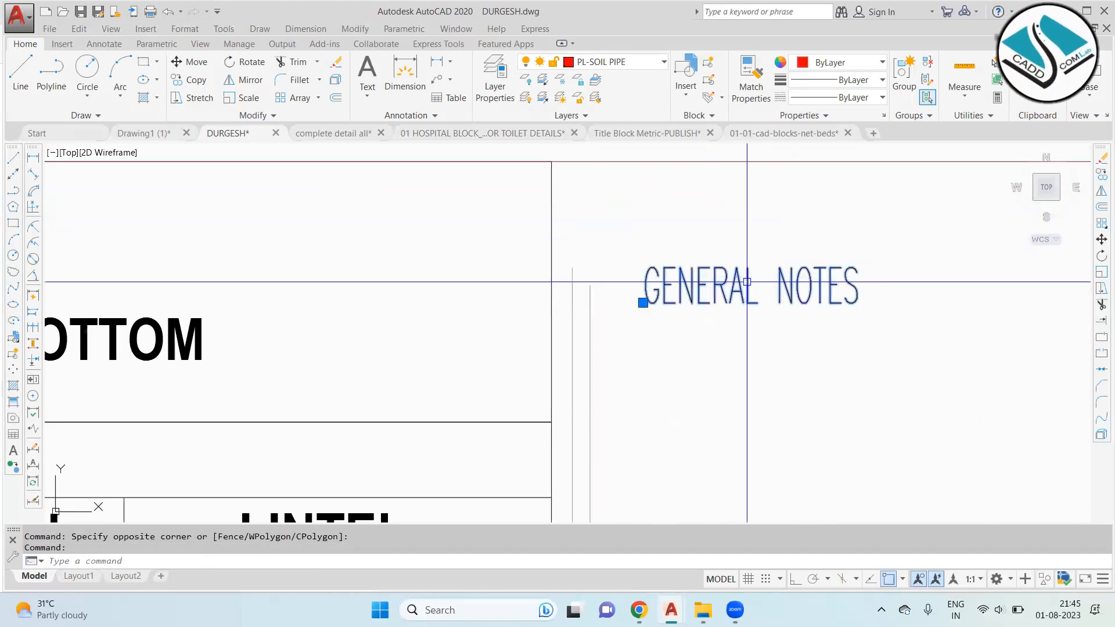
{"action": "type", "text": "m"}
{"action": "key", "text": "Return"}
{"action": "left_click", "coordinate": [643, 302]}
{"action": "scroll", "coordinate": [683, 332], "scroll_direction": "down", "scroll_amount": 3}
{"action": "middle_click_drag", "start_coordinate": [652, 401], "coordinate": [649, 226]}
{"action": "middle_click_drag", "start_coordinate": [729, 457], "coordinate": [677, 196]}
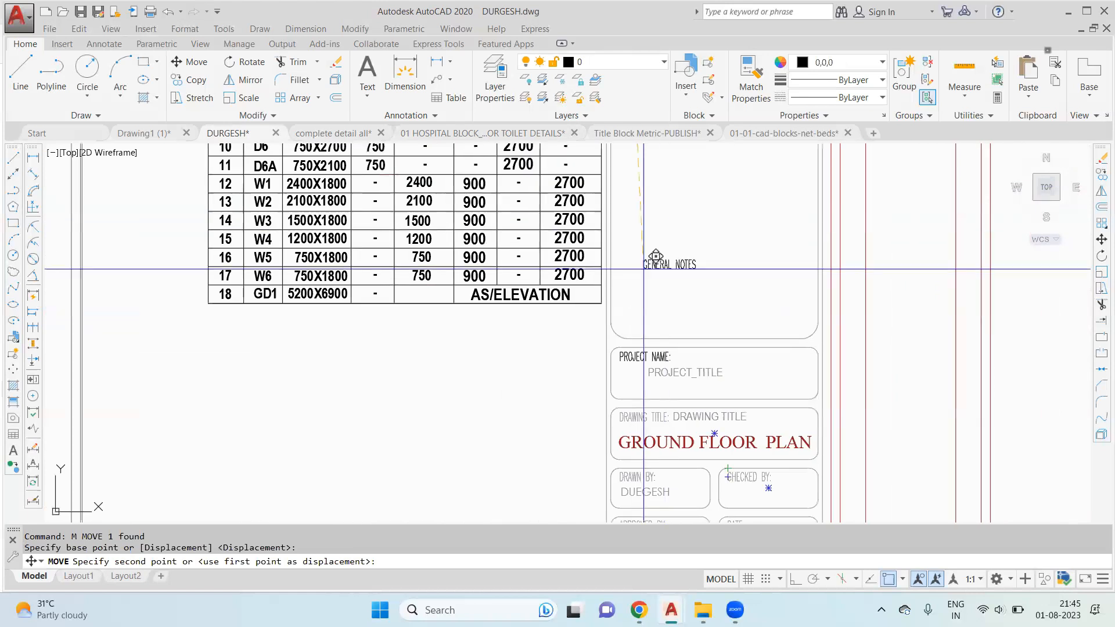
{"action": "scroll", "coordinate": [630, 327], "scroll_direction": "up", "scroll_amount": 3}
{"action": "left_click", "coordinate": [627, 306]}
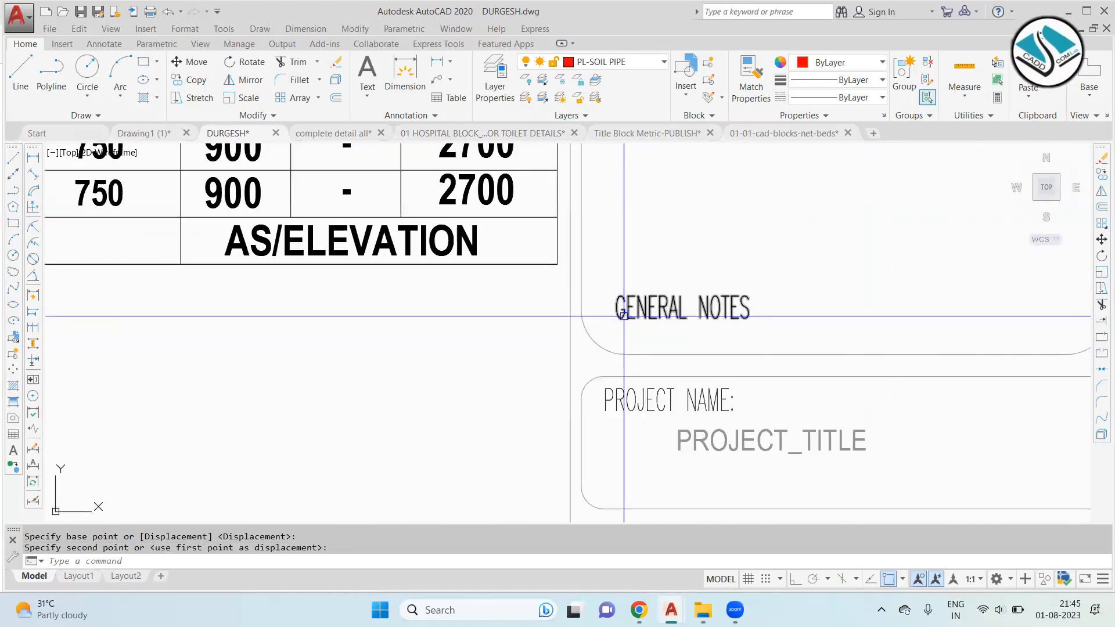
Step: Move the whole Schedule of Openings table over the General Notes area, against the sheet's inner right border
{"action": "scroll", "coordinate": [618, 244], "scroll_direction": "down", "scroll_amount": 3}
{"action": "scroll", "coordinate": [406, 261], "scroll_direction": "up", "scroll_amount": 3}
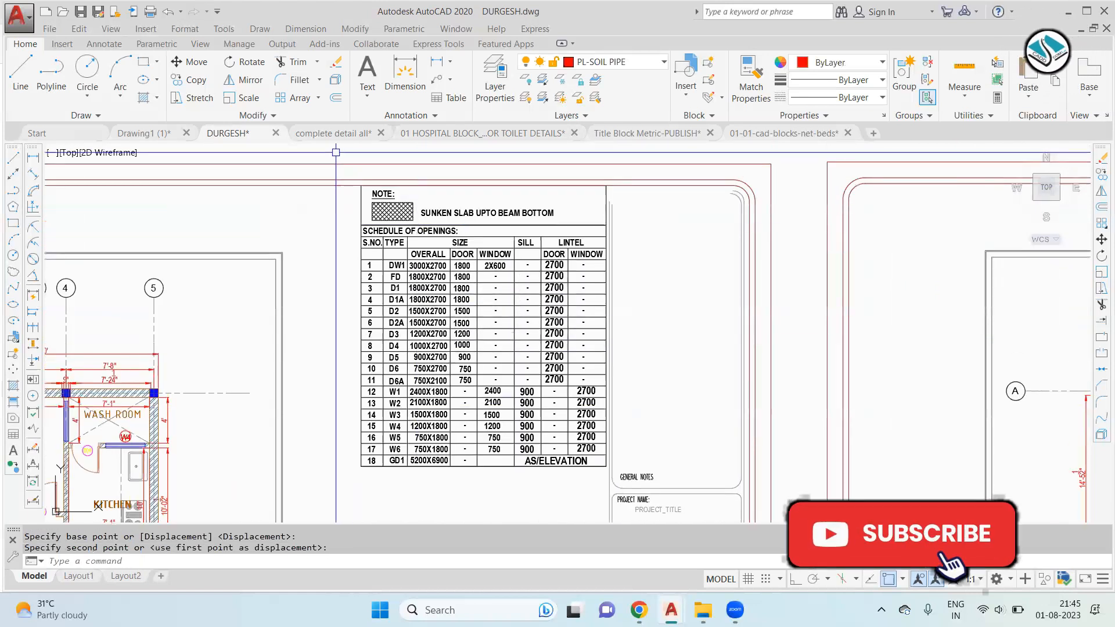
{"action": "left_click", "coordinate": [334, 154]}
{"action": "left_click", "coordinate": [628, 486]}
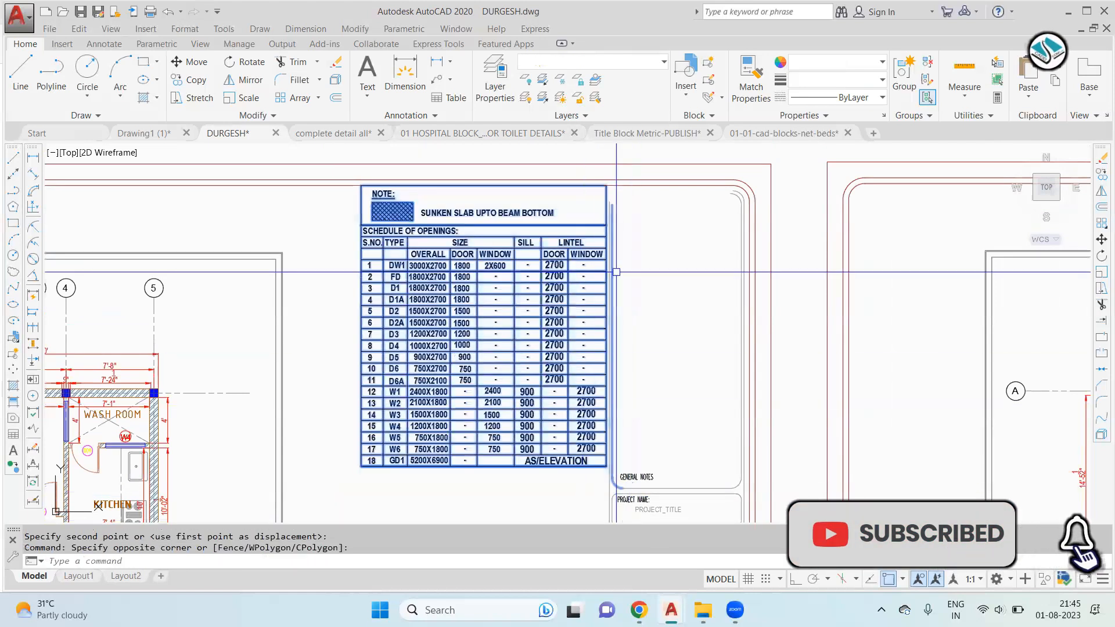
{"action": "type", "text": "m"}
{"action": "key", "text": "Return"}
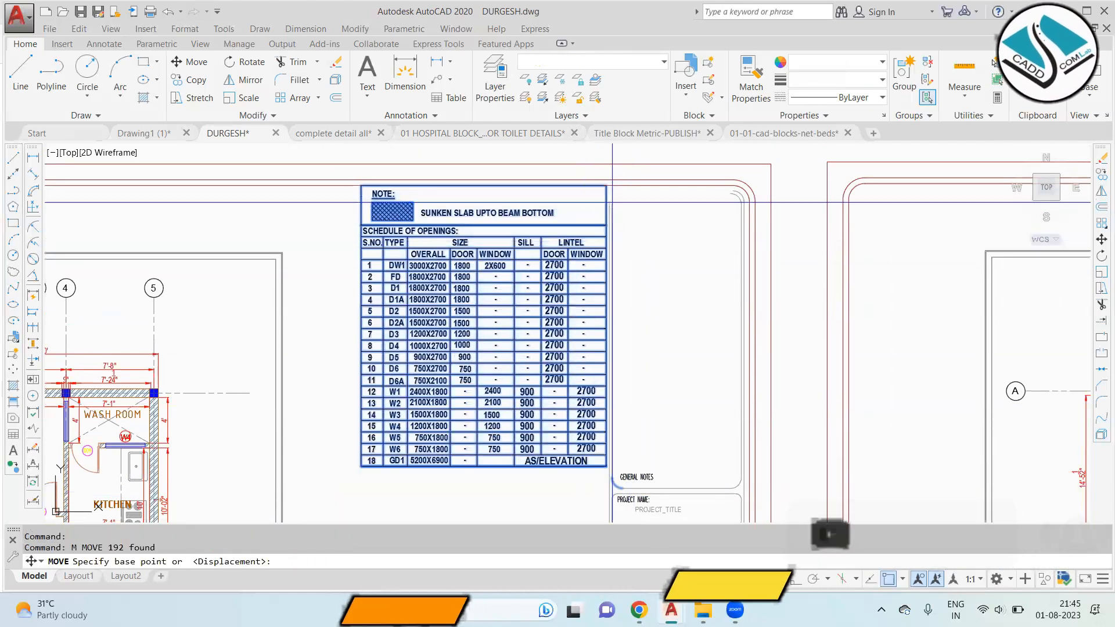
{"action": "left_click", "coordinate": [606, 186]}
{"action": "scroll", "coordinate": [716, 187], "scroll_direction": "up", "scroll_amount": 2}
{"action": "scroll", "coordinate": [741, 174], "scroll_direction": "up", "scroll_amount": 2}
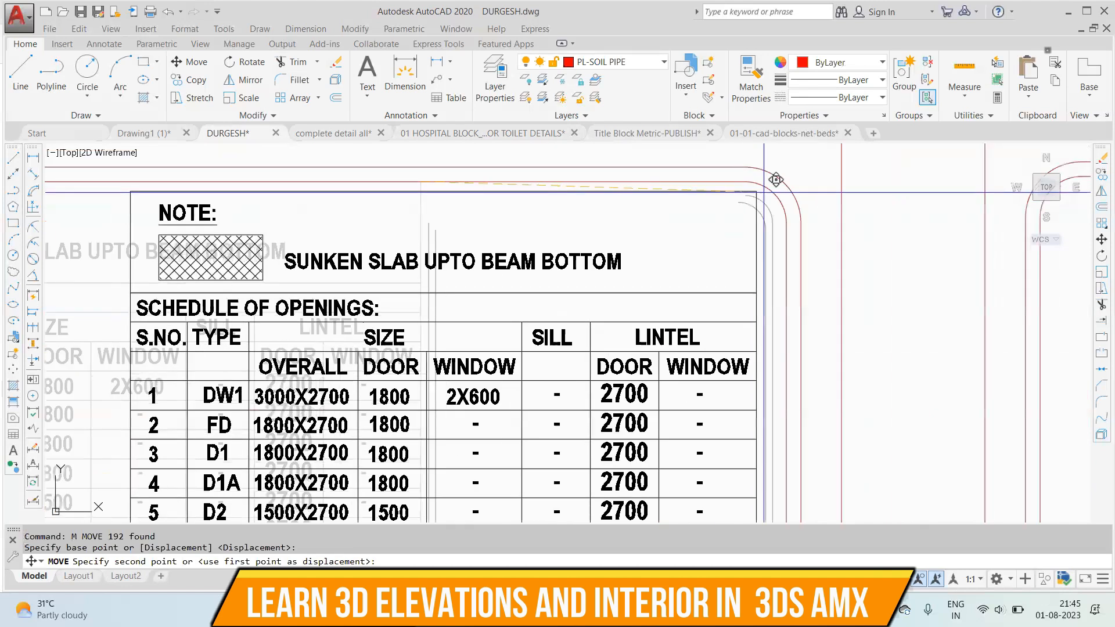
{"action": "key", "text": "Escape"}
{"action": "key", "text": "Escape"}
{"action": "scroll", "coordinate": [781, 220], "scroll_direction": "down", "scroll_amount": 5}
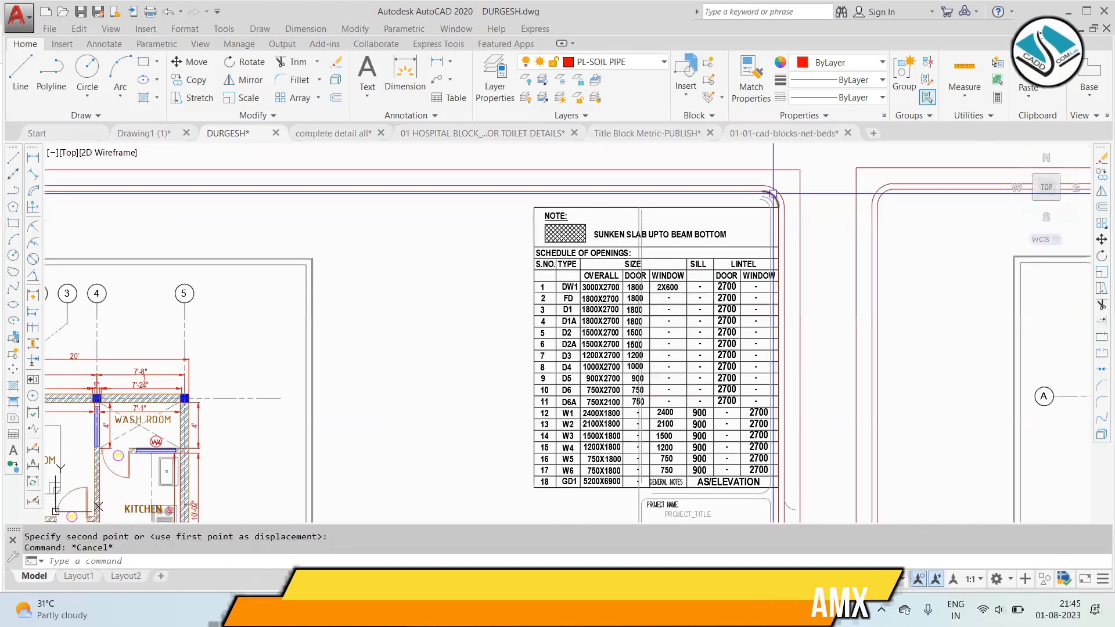
Step: Trim the General Notes box's left border lines where they cross the table's last row
{"action": "scroll", "coordinate": [655, 313], "scroll_direction": "up", "scroll_amount": 7}
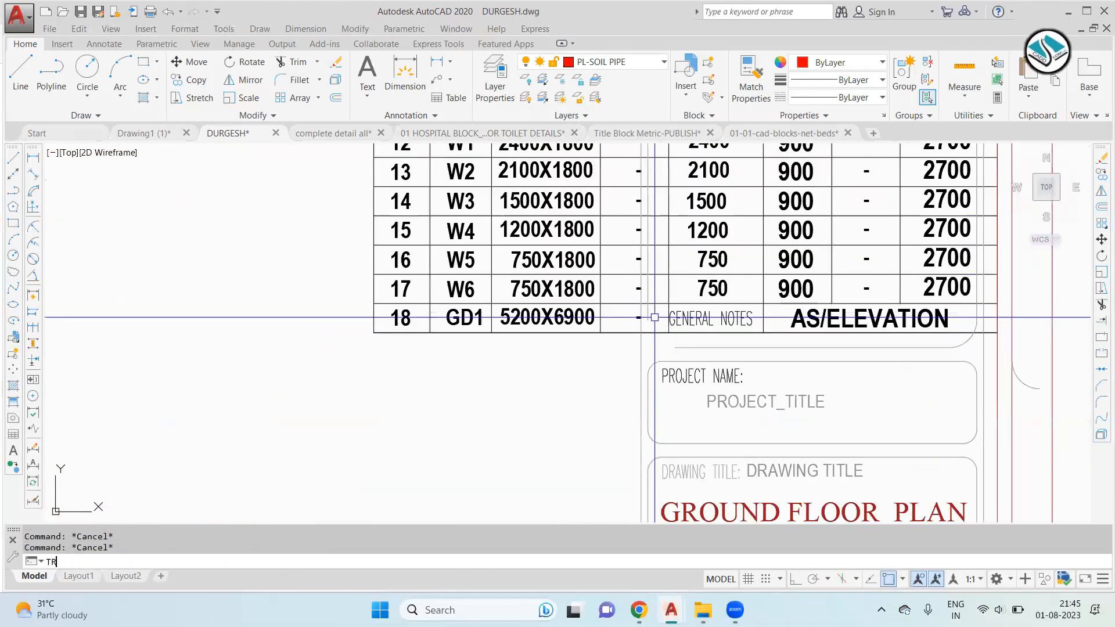
{"action": "key", "text": "Return"}
{"action": "key", "text": "Return"}
{"action": "scroll", "coordinate": [652, 323], "scroll_direction": "up", "scroll_amount": 4}
{"action": "left_click", "coordinate": [592, 317]}
{"action": "left_click", "coordinate": [598, 313]}
{"action": "left_click", "coordinate": [645, 249]}
{"action": "key", "text": "Escape"}
Step: Erase the leftover left border segments of the General Notes box that run through the table
{"action": "left_click", "coordinate": [652, 235]}
{"action": "left_click", "coordinate": [616, 231]}
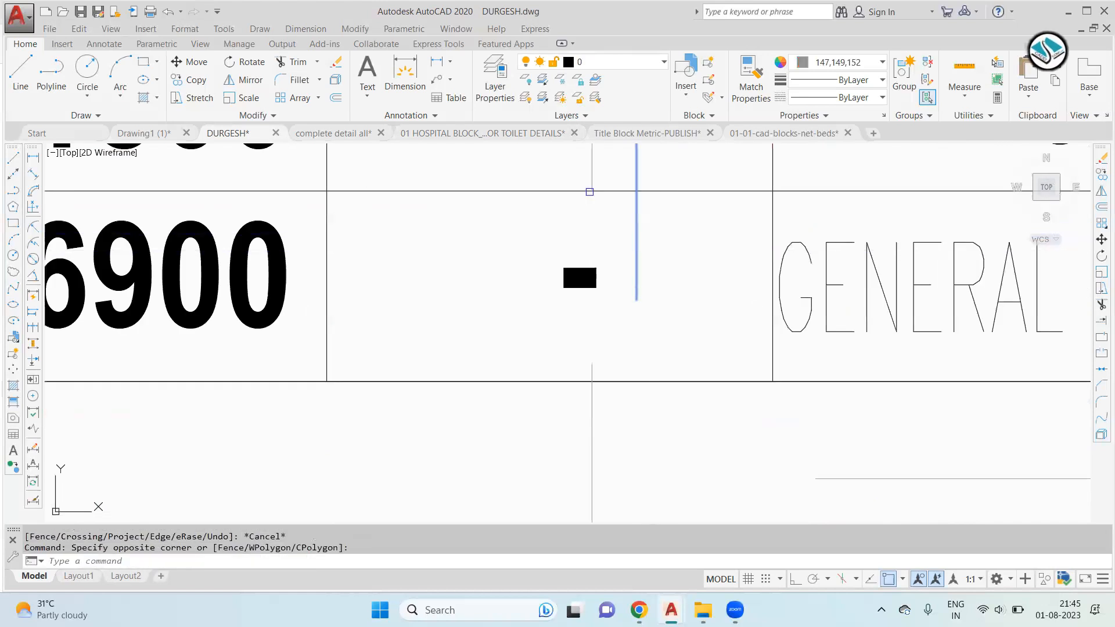
{"action": "middle_click_drag", "start_coordinate": [589, 192], "coordinate": [588, 281]}
{"action": "key", "text": "Return"}
{"action": "key", "text": "Escape"}
{"action": "left_click", "coordinate": [588, 254]}
{"action": "type", "text": "e"}
{"action": "key", "text": "Return"}
{"action": "scroll", "coordinate": [598, 279], "scroll_direction": "down", "scroll_amount": 4}
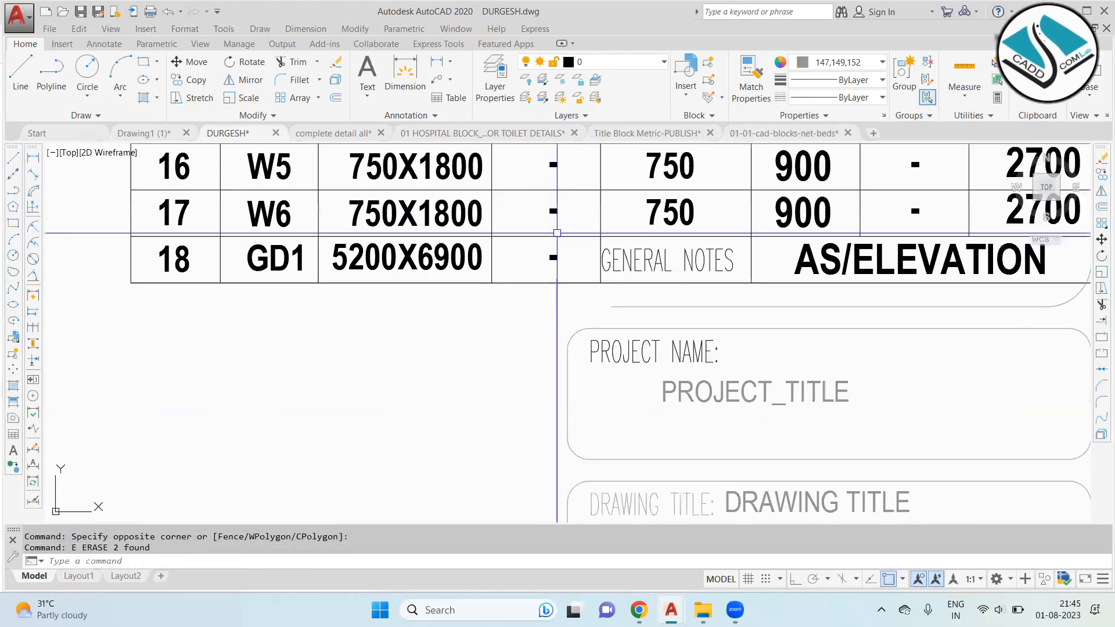
Step: Trim the left border stub at the table's bottom edge and erase the General Notes box's bottom line
{"action": "type", "text": "r"}
{"action": "key", "text": "Return"}
{"action": "key", "text": "Return"}
{"action": "scroll", "coordinate": [583, 279], "scroll_direction": "up", "scroll_amount": 4}
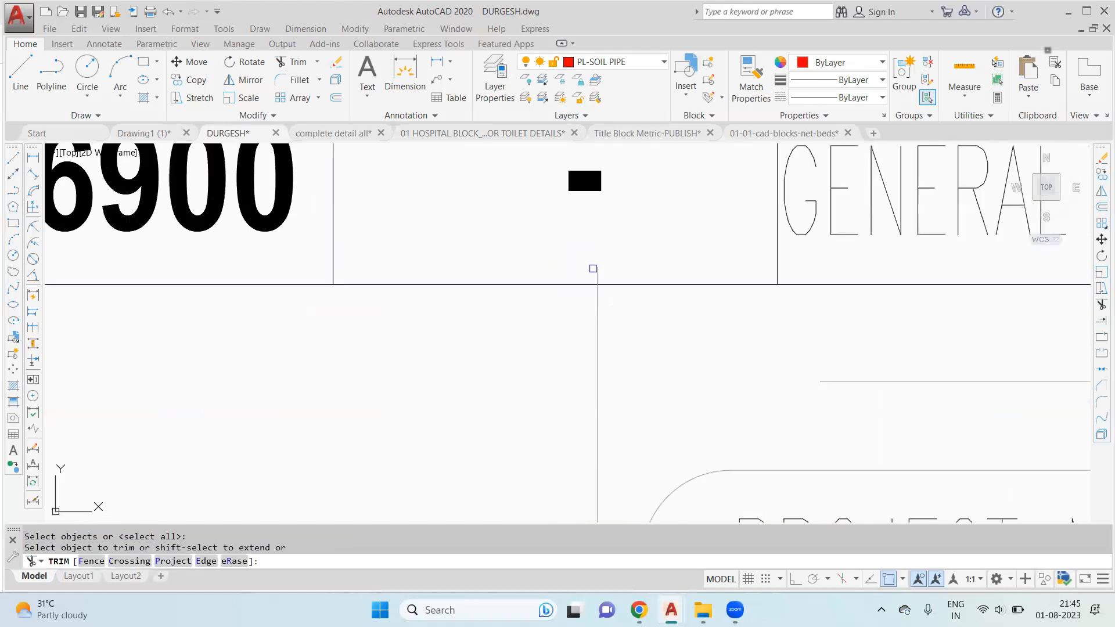
{"action": "key", "text": "Escape"}
{"action": "scroll", "coordinate": [529, 255], "scroll_direction": "down", "scroll_amount": 4}
{"action": "type", "text": "e"}
{"action": "key", "text": "Return"}
{"action": "scroll", "coordinate": [568, 290], "scroll_direction": "down", "scroll_amount": 3}
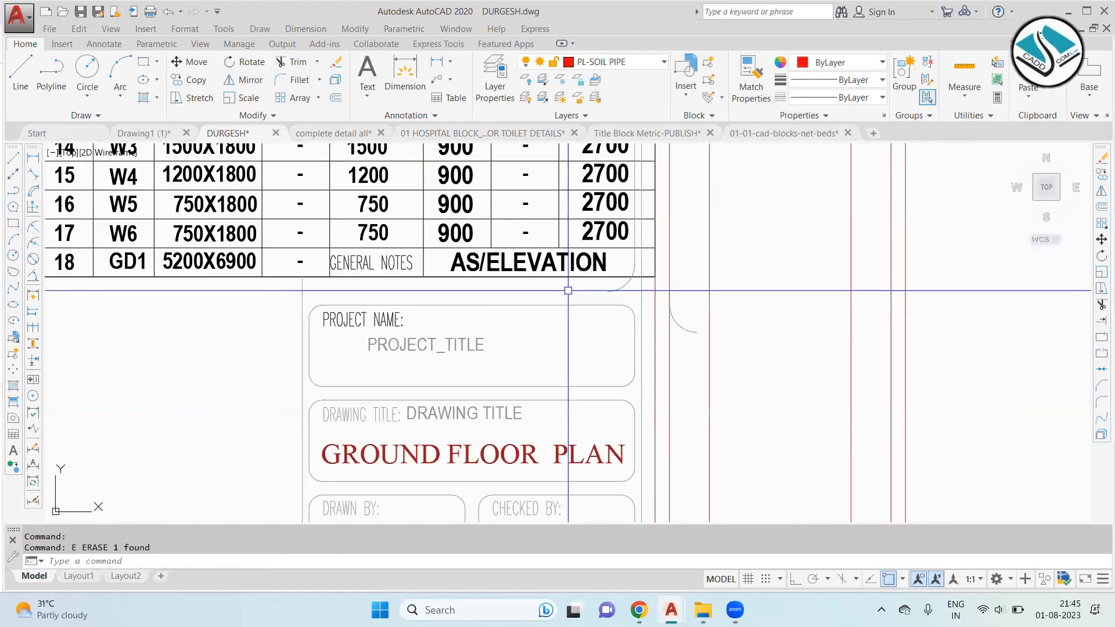
Step: Erase the General Notes box's right border line that overlaps the table
{"action": "scroll", "coordinate": [626, 285], "scroll_direction": "up", "scroll_amount": 3}
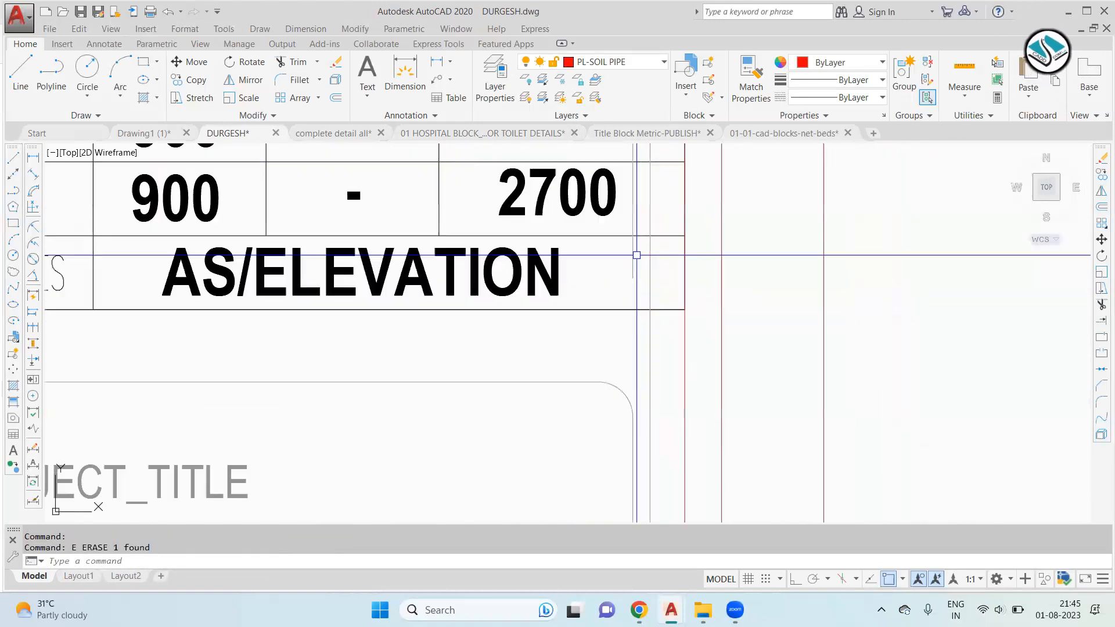
{"action": "scroll", "coordinate": [633, 278], "scroll_direction": "down", "scroll_amount": 6}
{"action": "scroll", "coordinate": [673, 204], "scroll_direction": "up", "scroll_amount": 6}
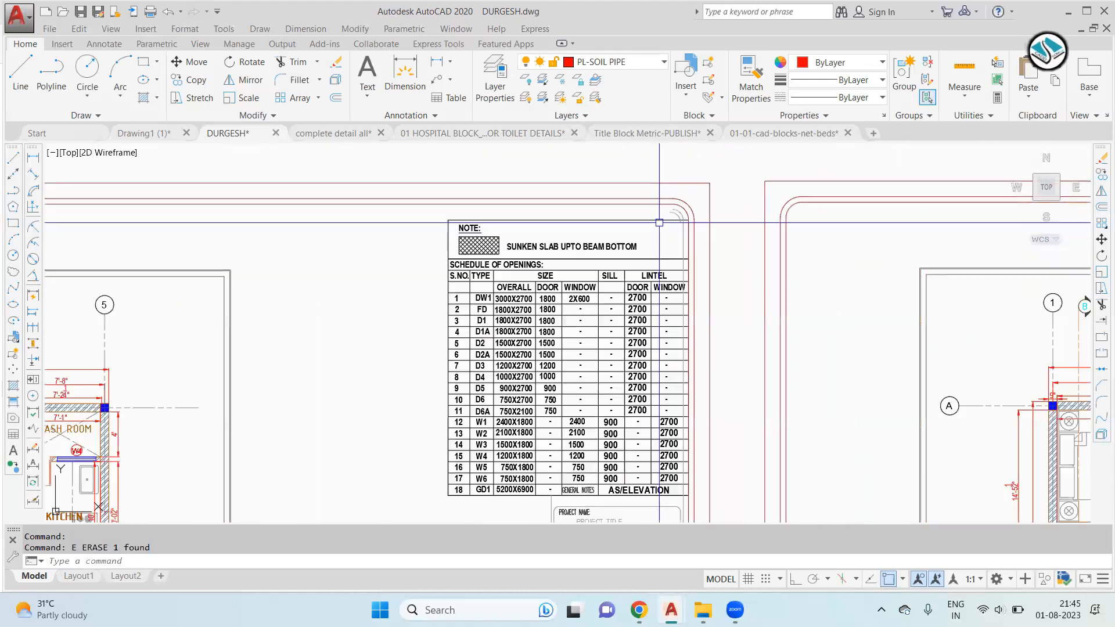
{"action": "type", "text": "e"}
{"action": "left_click", "coordinate": [754, 289]}
{"action": "left_click", "coordinate": [690, 321]}
{"action": "type", "text": "e"}
Step: Erase the leftover corner arcs of the General Notes box at the table's upper-right corner
{"action": "left_click", "coordinate": [704, 232]}
{"action": "type", "text": "e"}
{"action": "key", "text": "Escape"}
{"action": "left_click", "coordinate": [707, 219]}
{"action": "left_click", "coordinate": [677, 226]}
{"action": "type", "text": "e"}
{"action": "scroll", "coordinate": [678, 225], "scroll_direction": "down", "scroll_amount": 5}
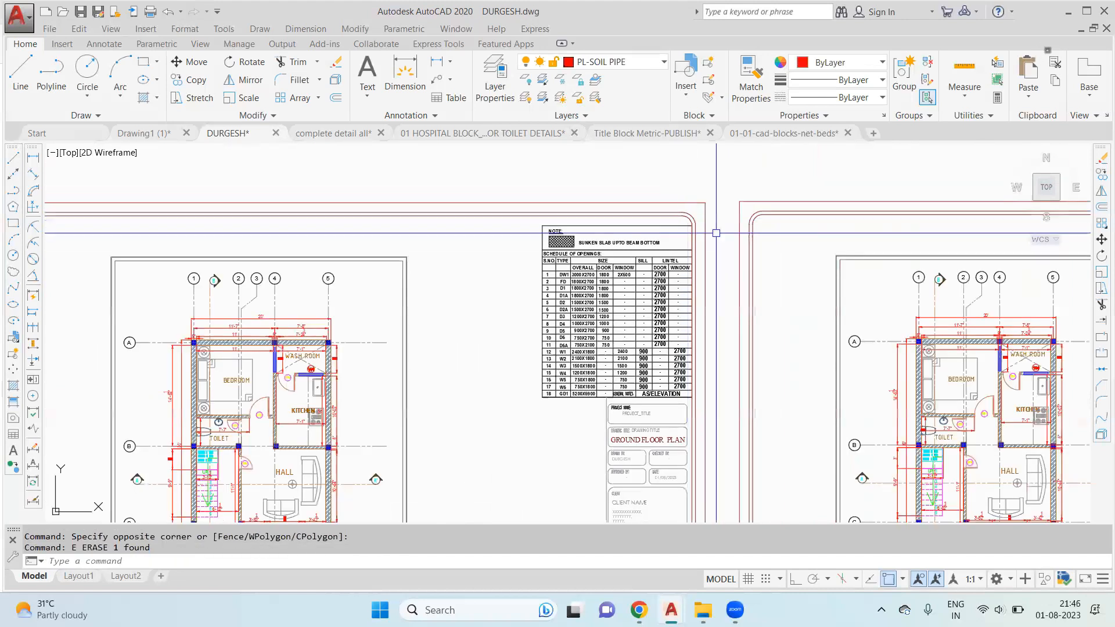
{"action": "mouse_move", "coordinate": [650, 315]}
{"action": "middle_mouse_down"}
{"action": "mouse_move", "coordinate": [660, 298]}
{"action": "mouse_move", "coordinate": [649, 301]}
{"action": "middle_mouse_up"}
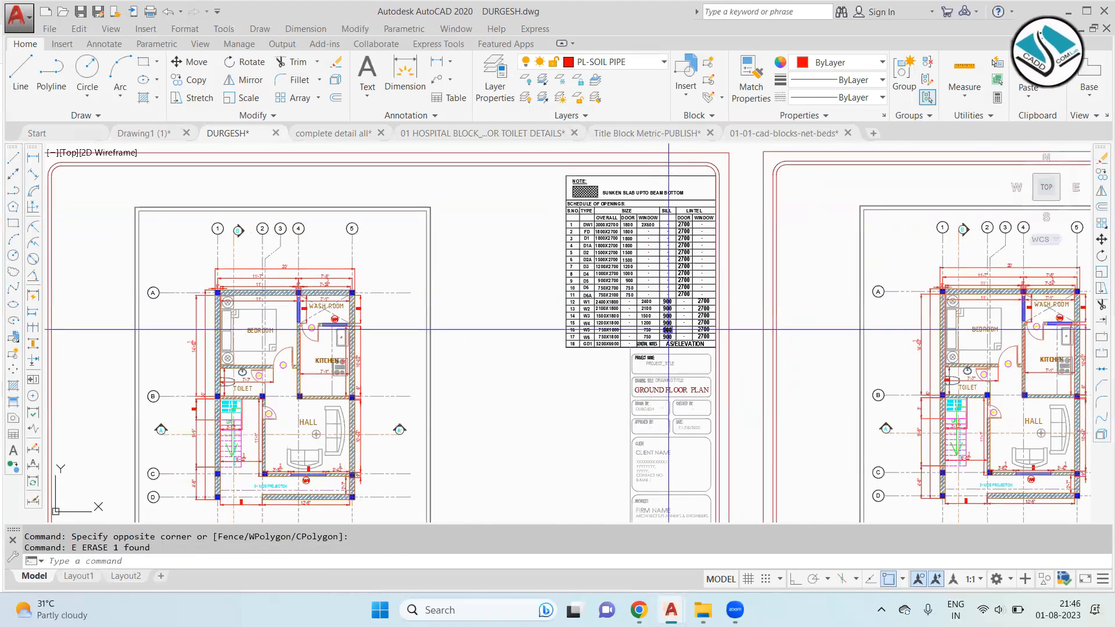
{"action": "scroll", "coordinate": [669, 329], "scroll_direction": "down", "scroll_amount": 2}
{"action": "scroll", "coordinate": [617, 309], "scroll_direction": "up", "scroll_amount": 4}
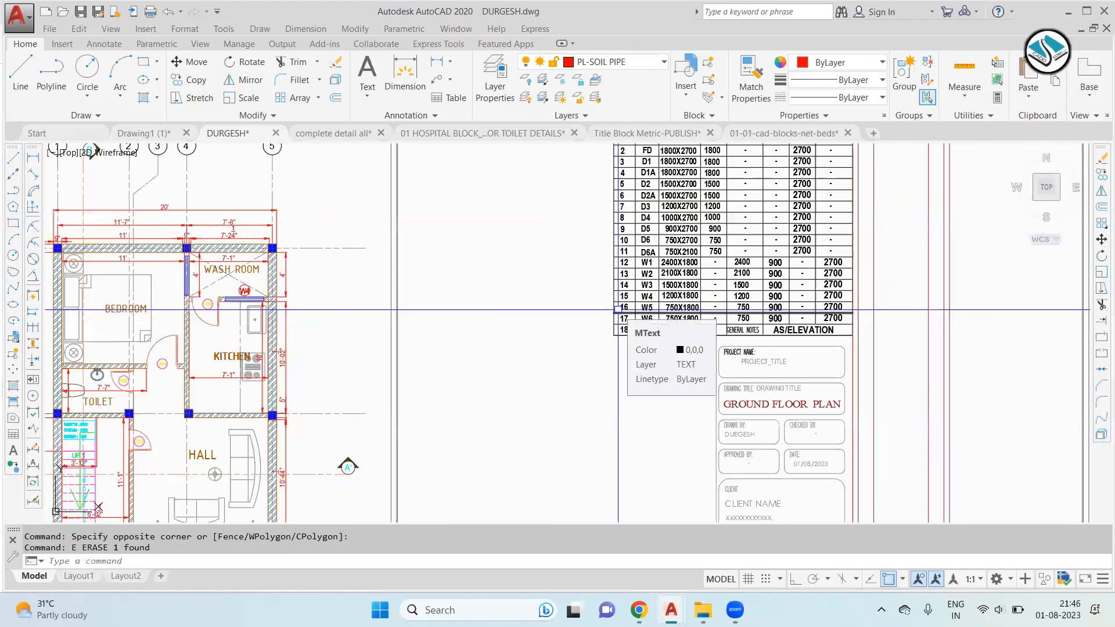
{"action": "scroll", "coordinate": [690, 271], "scroll_direction": "down", "scroll_amount": 2}
{"action": "scroll", "coordinate": [528, 214], "scroll_direction": "up", "scroll_amount": 2}
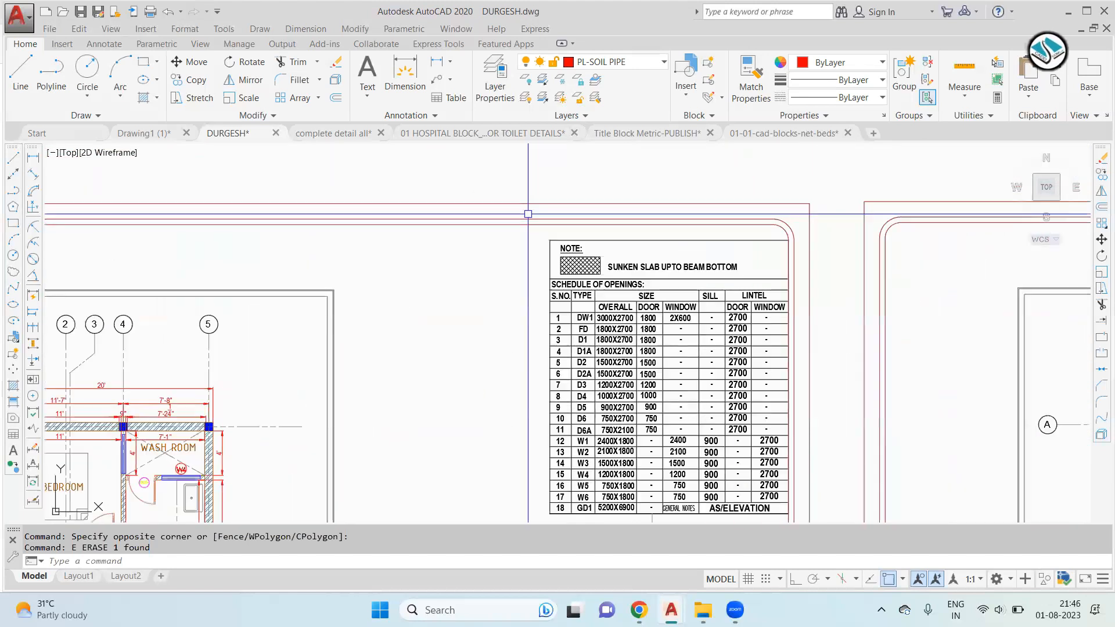
{"action": "scroll", "coordinate": [526, 207], "scroll_direction": "down", "scroll_amount": 3}
{"action": "key", "text": "Escape"}
{"action": "scroll", "coordinate": [505, 192], "scroll_direction": "up", "scroll_amount": 2}
{"action": "left_click", "coordinate": [497, 174]}
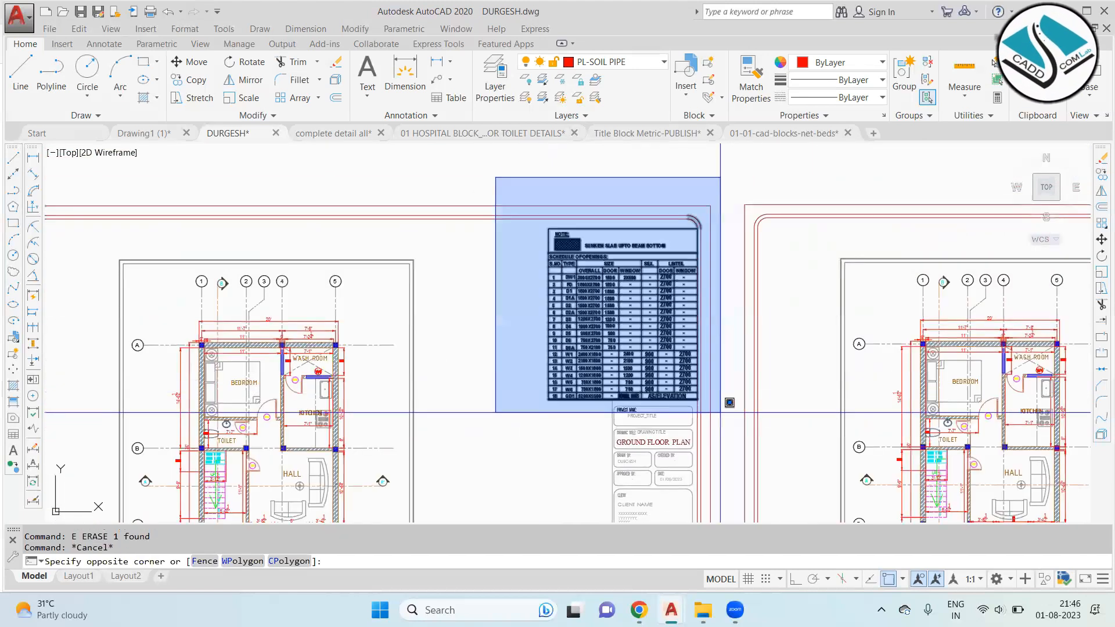
{"action": "left_click", "coordinate": [721, 416]}
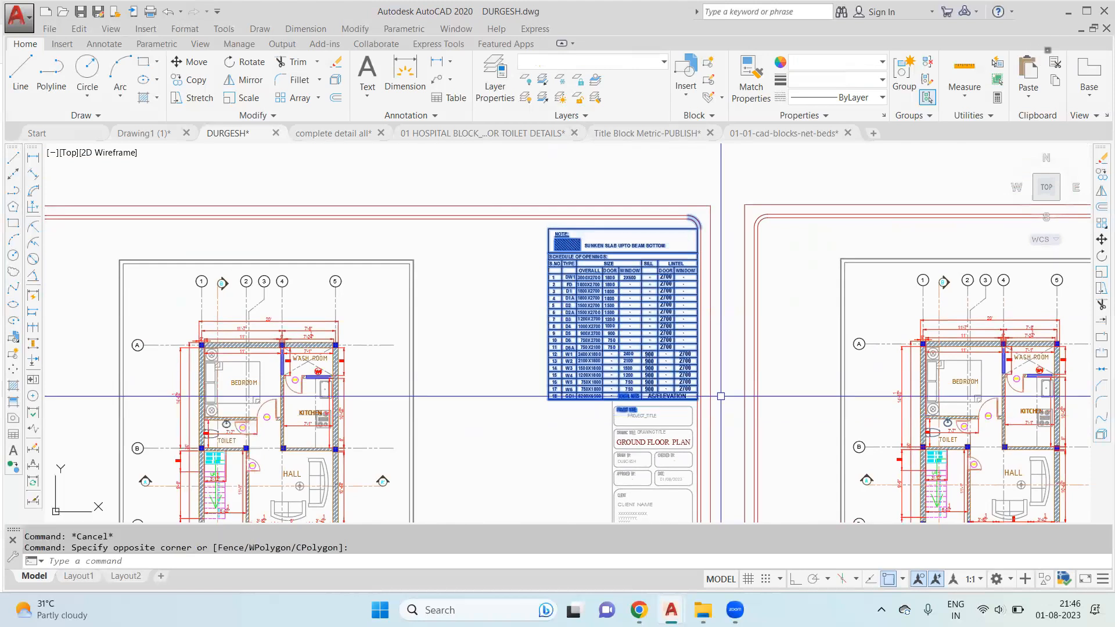
{"action": "scroll", "coordinate": [720, 396], "scroll_direction": "down", "scroll_amount": 2}
{"action": "key", "text": "Escape"}
{"action": "scroll", "coordinate": [714, 325], "scroll_direction": "down", "scroll_amount": 1}
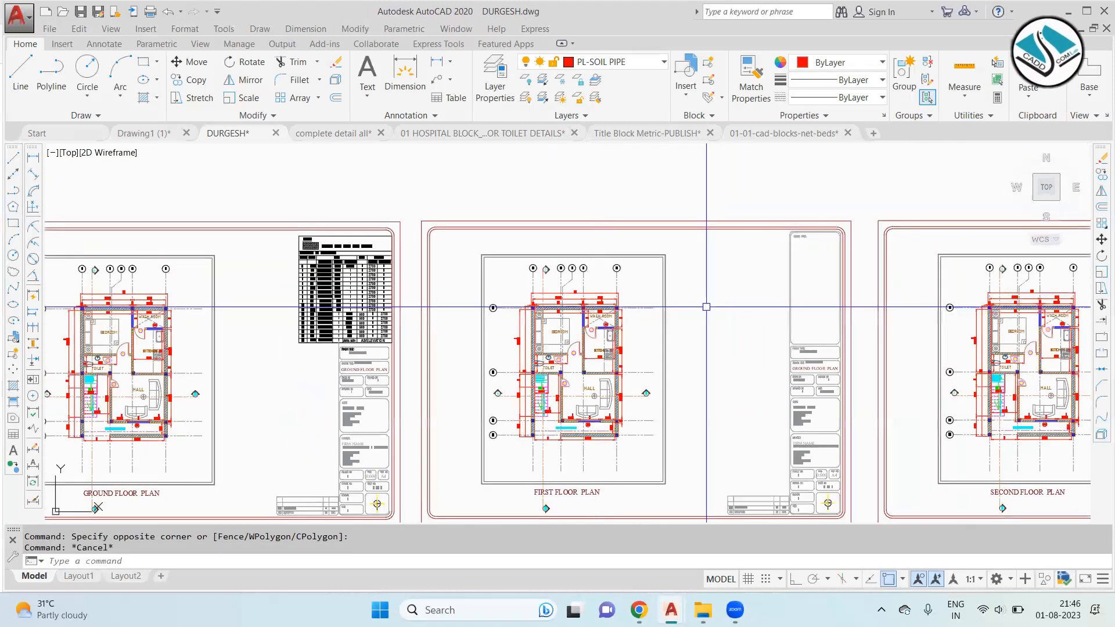
Step: Erase the General Notes box, its label and the border corner arcs in the first floor plan sheet
{"action": "key", "text": "Escape"}
{"action": "left_click", "coordinate": [758, 218]}
{"action": "scroll", "coordinate": [871, 354], "scroll_direction": "up", "scroll_amount": 4}
{"action": "left_click", "coordinate": [874, 344]}
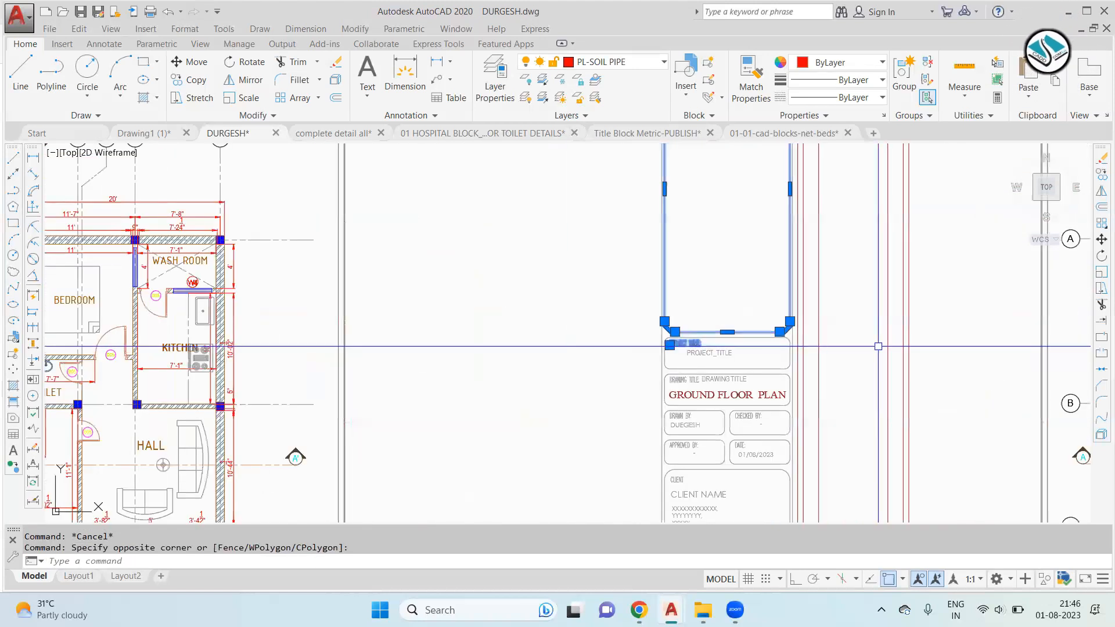
{"action": "type", "text": "e"}
{"action": "key", "text": "Return"}
{"action": "scroll", "coordinate": [684, 300], "scroll_direction": "down", "scroll_amount": 5}
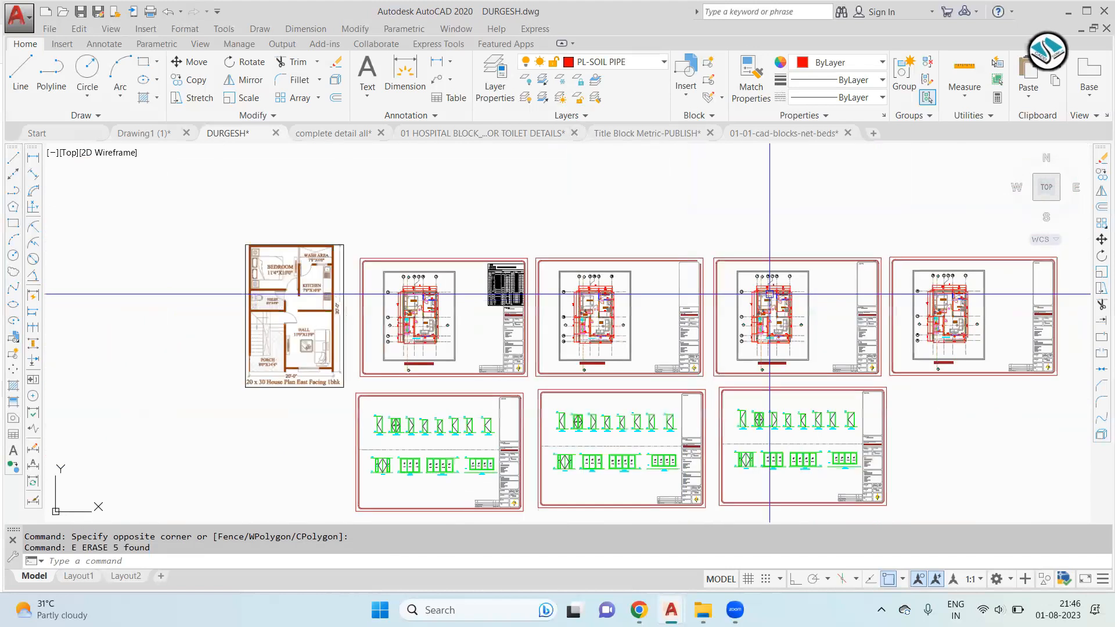
Step: Erase the General Notes box, its label and the border corner arcs in the second floor plan sheet
{"action": "scroll", "coordinate": [747, 281], "scroll_direction": "up", "scroll_amount": 4}
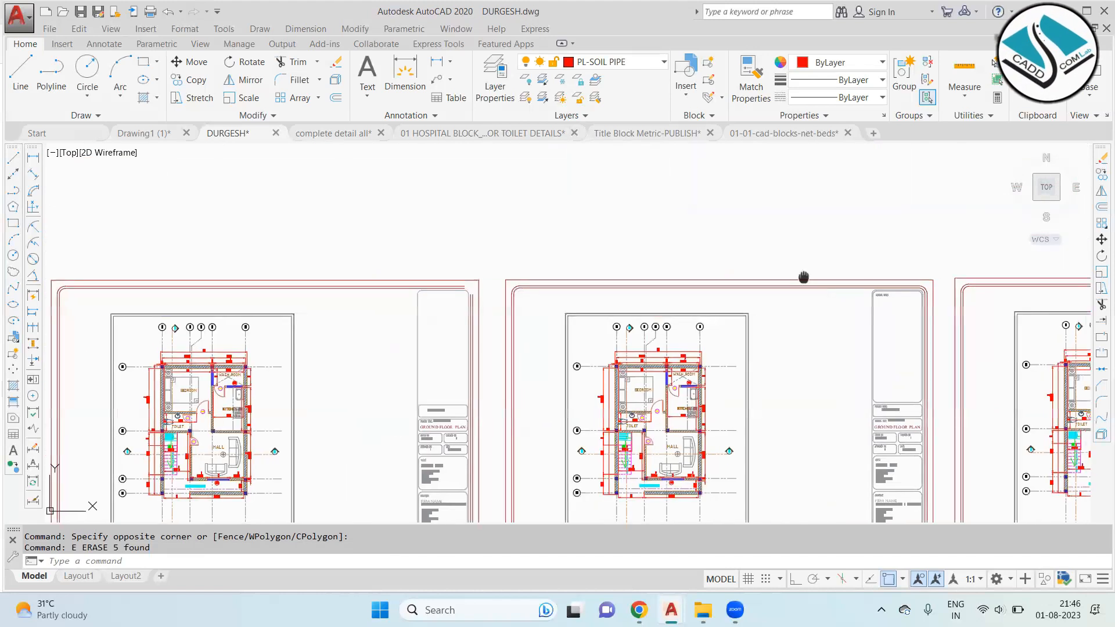
{"action": "key", "text": "Escape"}
{"action": "left_click", "coordinate": [674, 208]}
{"action": "scroll", "coordinate": [817, 373], "scroll_direction": "up", "scroll_amount": 3}
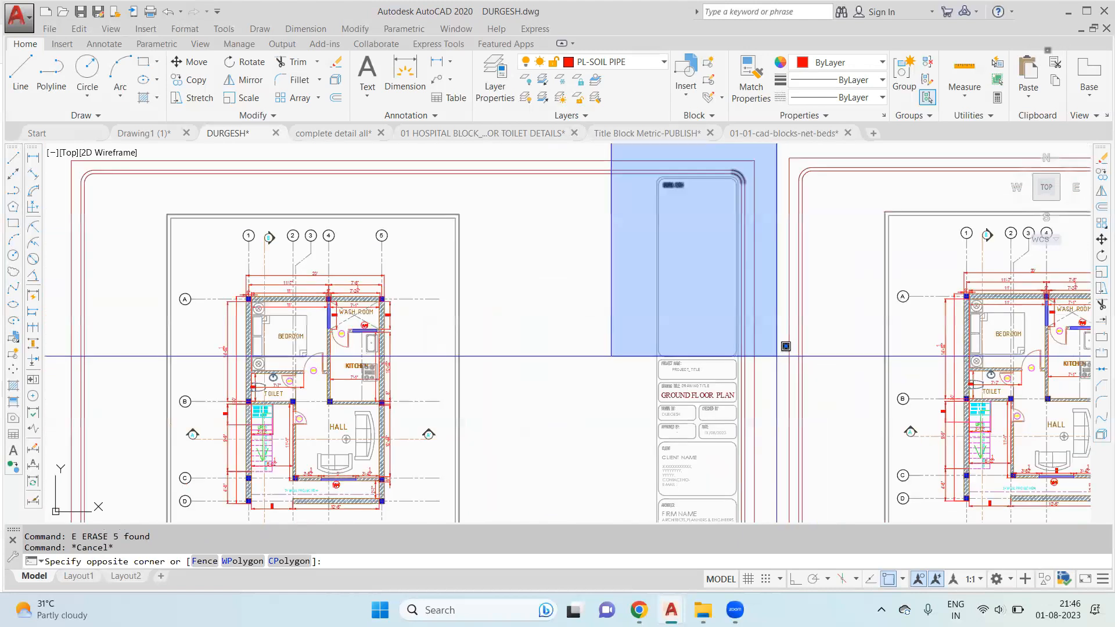
{"action": "left_click", "coordinate": [778, 356]}
{"action": "type", "text": "e"}
{"action": "key", "text": "Return"}
{"action": "middle_click_drag", "start_coordinate": [787, 341], "coordinate": [565, 363]}
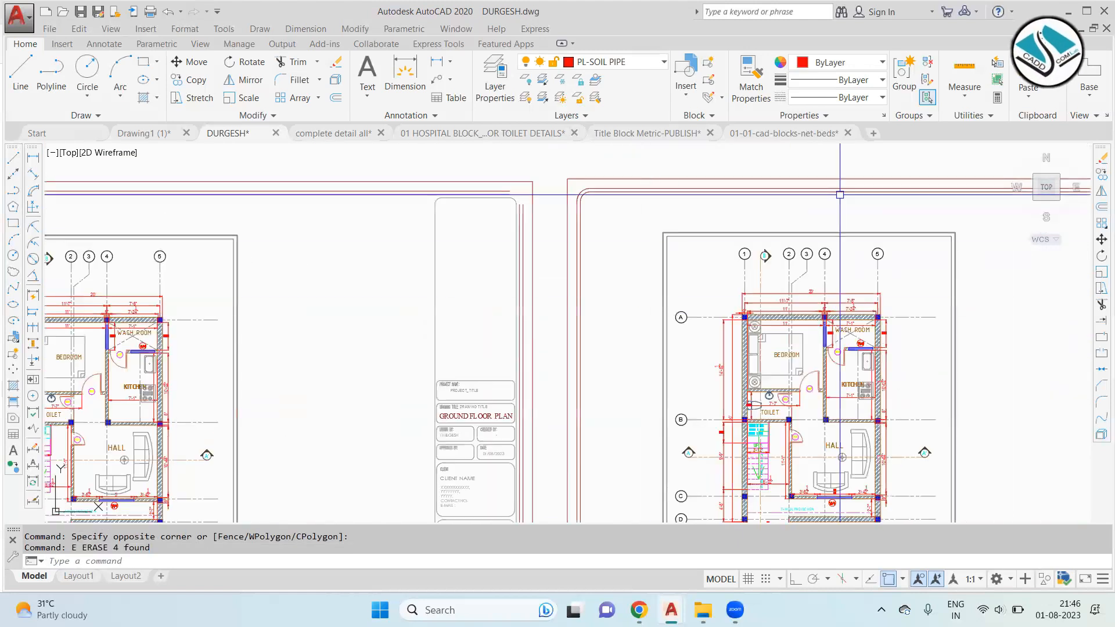
Step: Erase the General Notes box, its label and the border corner arcs in the terrace plan sheet
{"action": "scroll", "coordinate": [813, 203], "scroll_direction": "down", "scroll_amount": 2}
{"action": "left_click", "coordinate": [866, 186]}
{"action": "scroll", "coordinate": [941, 281], "scroll_direction": "up", "scroll_amount": 1}
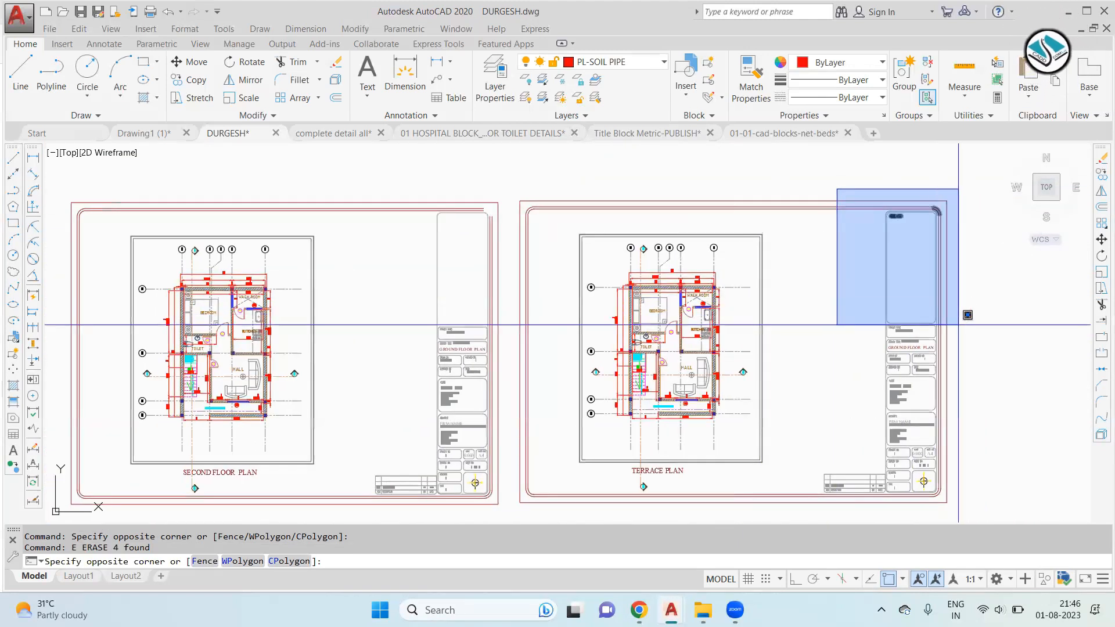
{"action": "left_click", "coordinate": [958, 325]}
{"action": "type", "text": "e"}
{"action": "key", "text": "Return"}
Step: Copy the Schedule of Openings table and corner arcs from the ground floor sheet to the first floor sheet, using the outer border corner as base point
{"action": "scroll", "coordinate": [882, 309], "scroll_direction": "down", "scroll_amount": 3}
{"action": "scroll", "coordinate": [550, 302], "scroll_direction": "up", "scroll_amount": 4}
{"action": "middle_click_drag", "start_coordinate": [518, 201], "coordinate": [530, 249]}
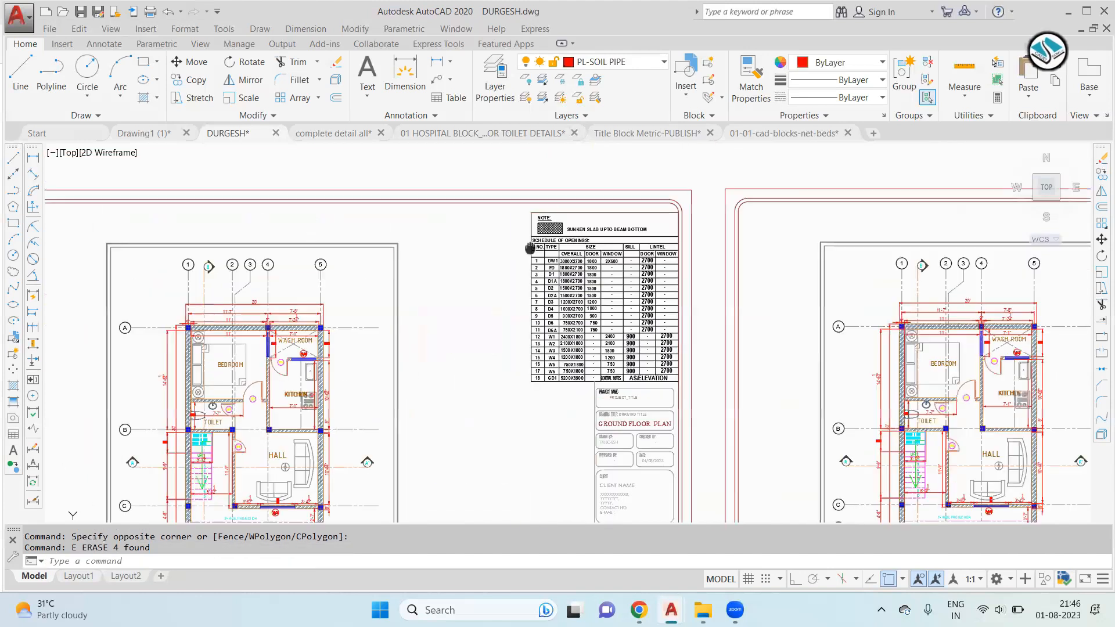
{"action": "left_click", "coordinate": [508, 170]}
{"action": "left_click", "coordinate": [695, 391]}
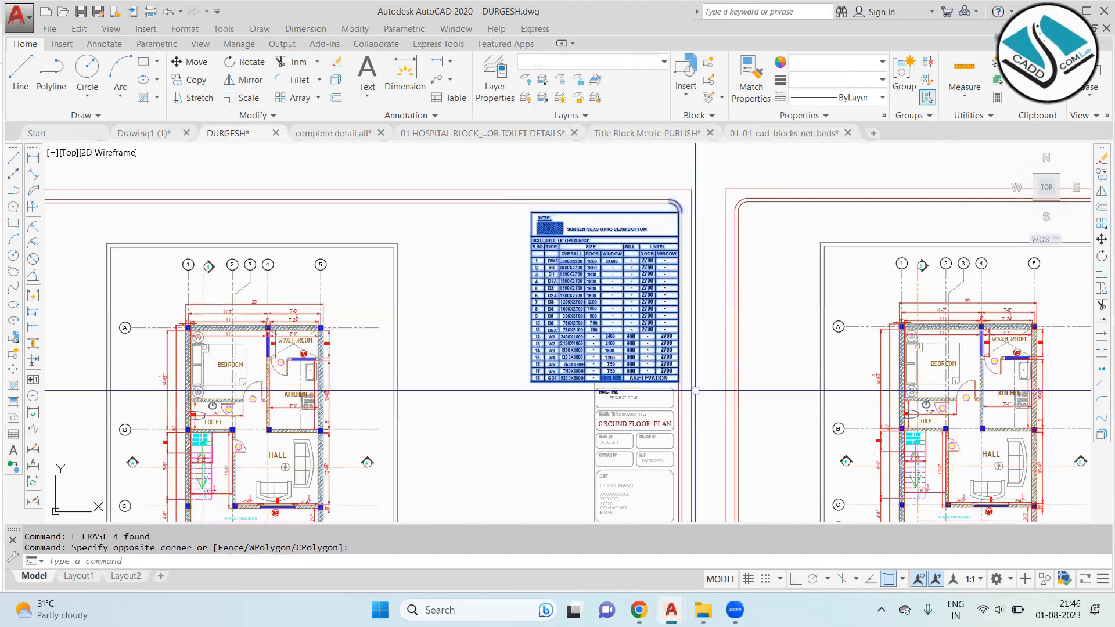
{"action": "key", "text": "Return"}
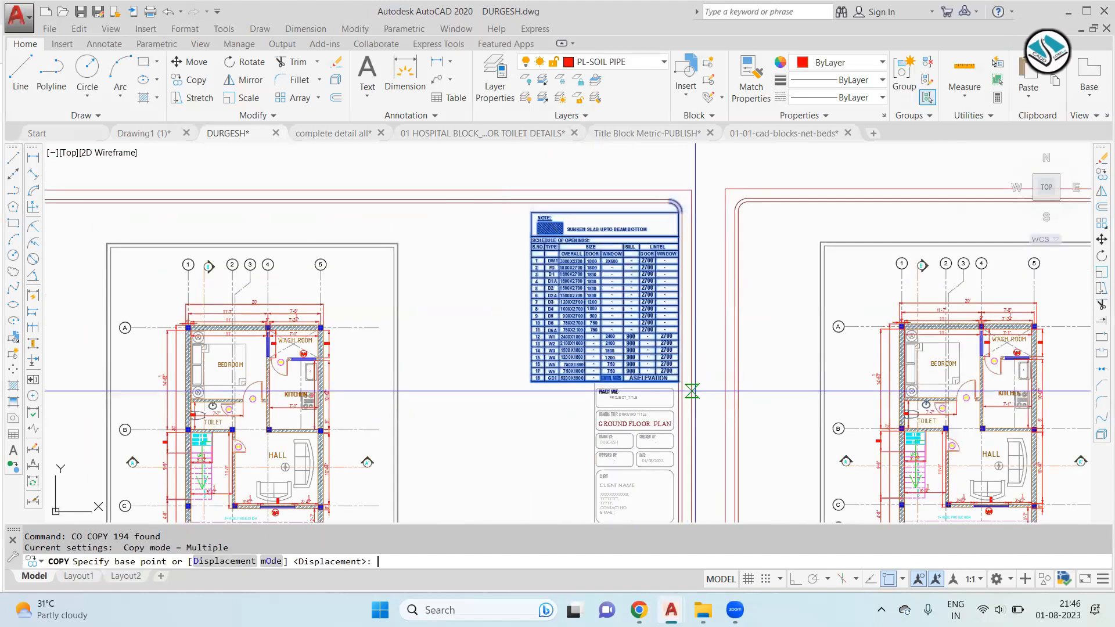
{"action": "left_click", "coordinate": [692, 190]}
{"action": "scroll", "coordinate": [692, 190], "scroll_direction": "down", "scroll_amount": 5}
{"action": "scroll", "coordinate": [842, 220], "scroll_direction": "up", "scroll_amount": 8}
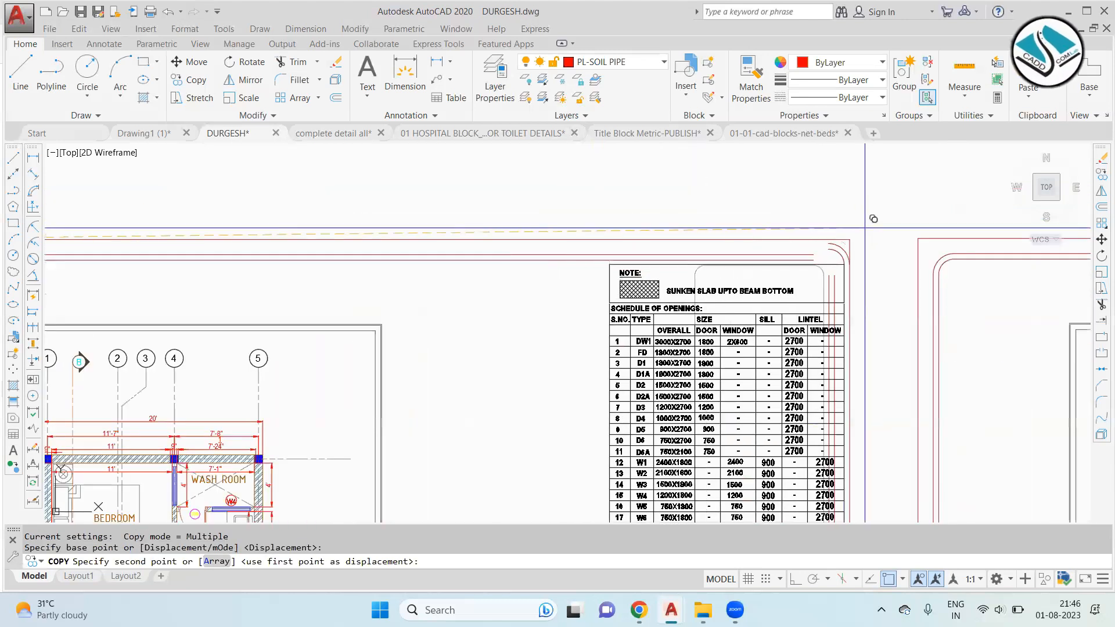
{"action": "left_click", "coordinate": [849, 243]}
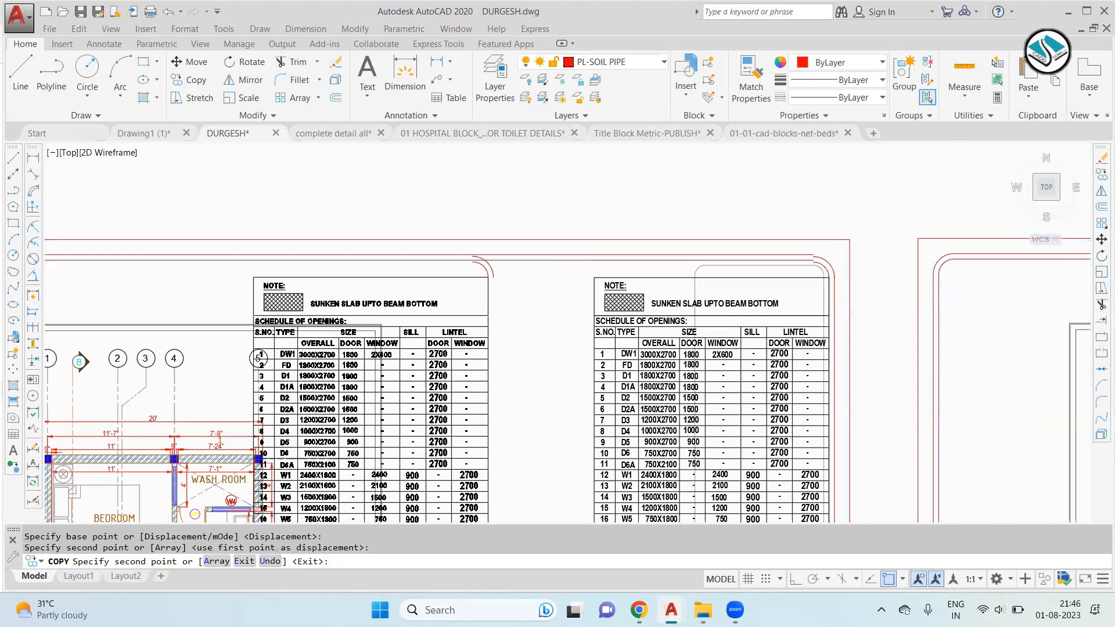
Step: Place another copy of the Schedule of Openings table at the outer border corner of the second floor plan sheet
{"action": "scroll", "coordinate": [849, 242], "scroll_direction": "down", "scroll_amount": 4}
{"action": "scroll", "coordinate": [889, 209], "scroll_direction": "up", "scroll_amount": 1}
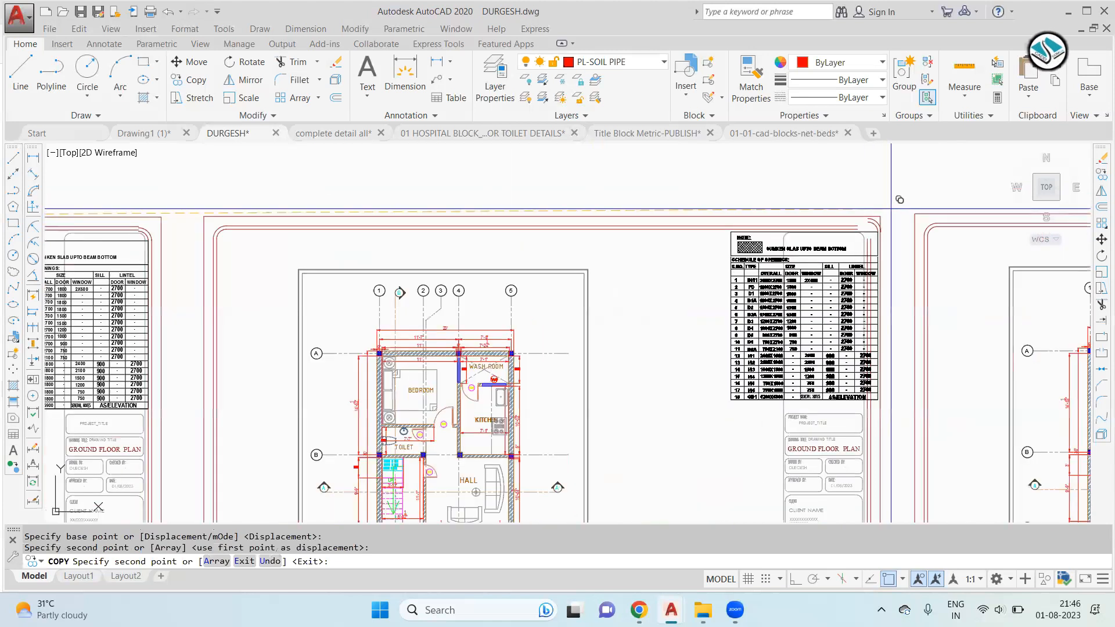
{"action": "left_click", "coordinate": [879, 218]}
{"action": "scroll", "coordinate": [696, 225], "scroll_direction": "down", "scroll_amount": 1}
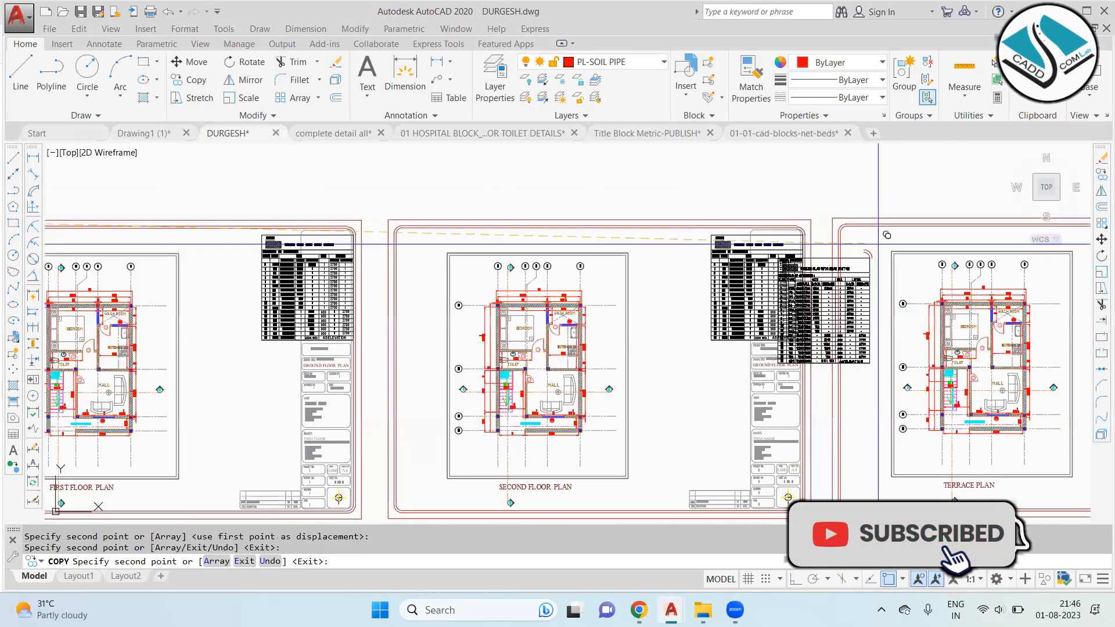
{"action": "middle_click_drag", "start_coordinate": [834, 234], "coordinate": [548, 242]}
{"action": "key", "text": "Escape"}
Step: Erase the leftover General Notes box outline running through the table in the second and first floor plan sheets
{"action": "scroll", "coordinate": [468, 252], "scroll_direction": "up", "scroll_amount": 8}
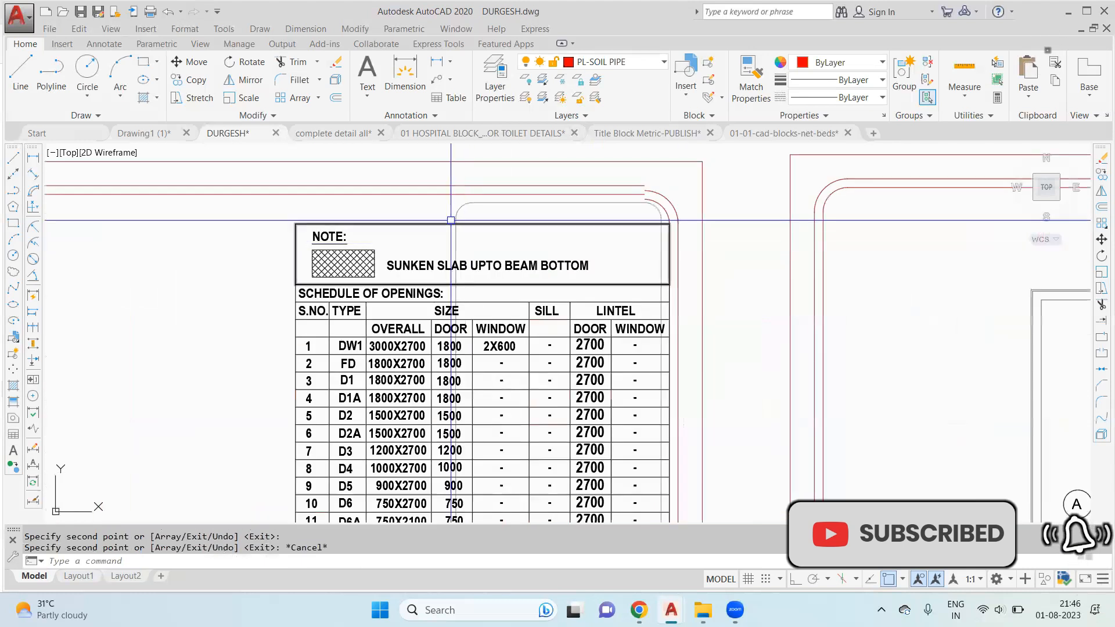
{"action": "left_click", "coordinate": [469, 196]}
{"action": "type", "text": "e"}
{"action": "key", "text": "Return"}
{"action": "scroll", "coordinate": [674, 196], "scroll_direction": "down", "scroll_amount": 6}
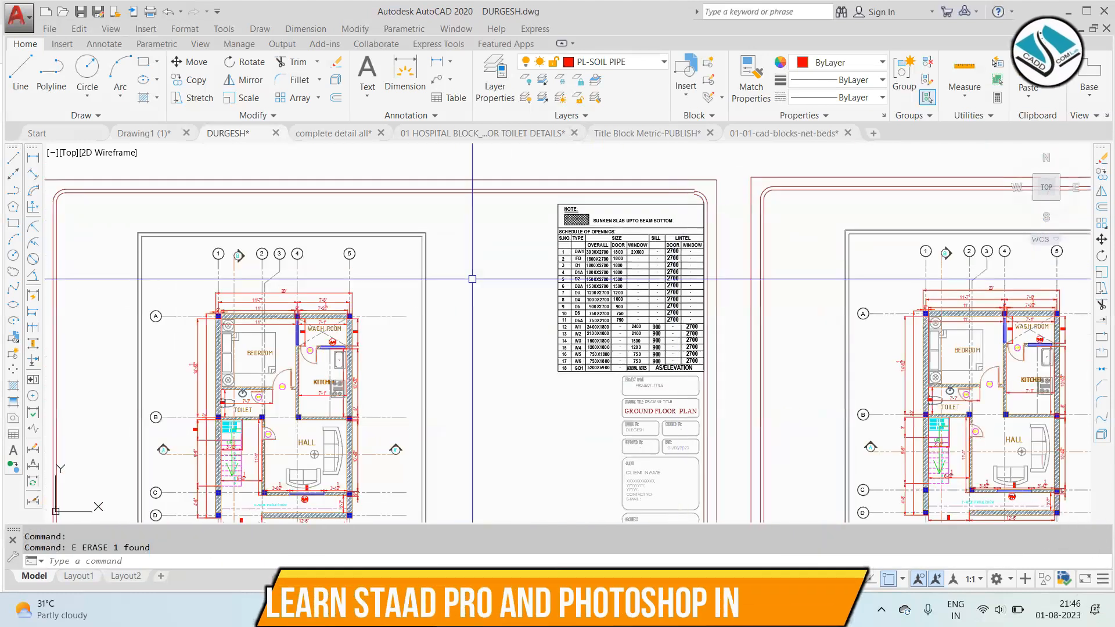
{"action": "scroll", "coordinate": [473, 198], "scroll_direction": "down", "scroll_amount": 5}
{"action": "scroll", "coordinate": [392, 201], "scroll_direction": "up", "scroll_amount": 7}
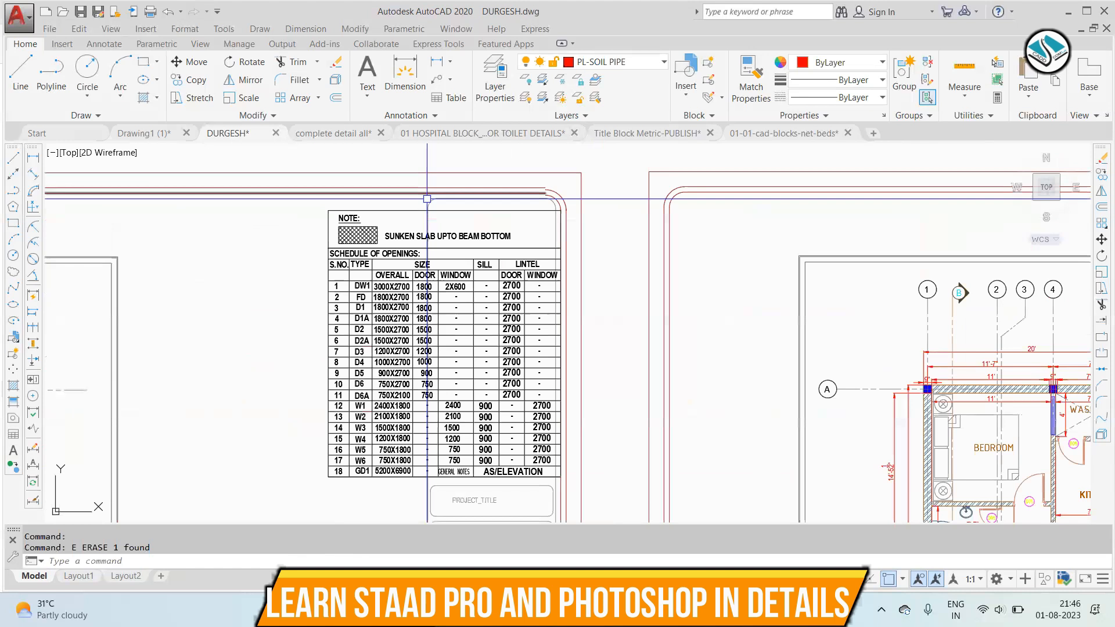
{"action": "scroll", "coordinate": [297, 192], "scroll_direction": "down", "scroll_amount": 5}
{"action": "middle_click_drag", "start_coordinate": [297, 192], "coordinate": [710, 231]}
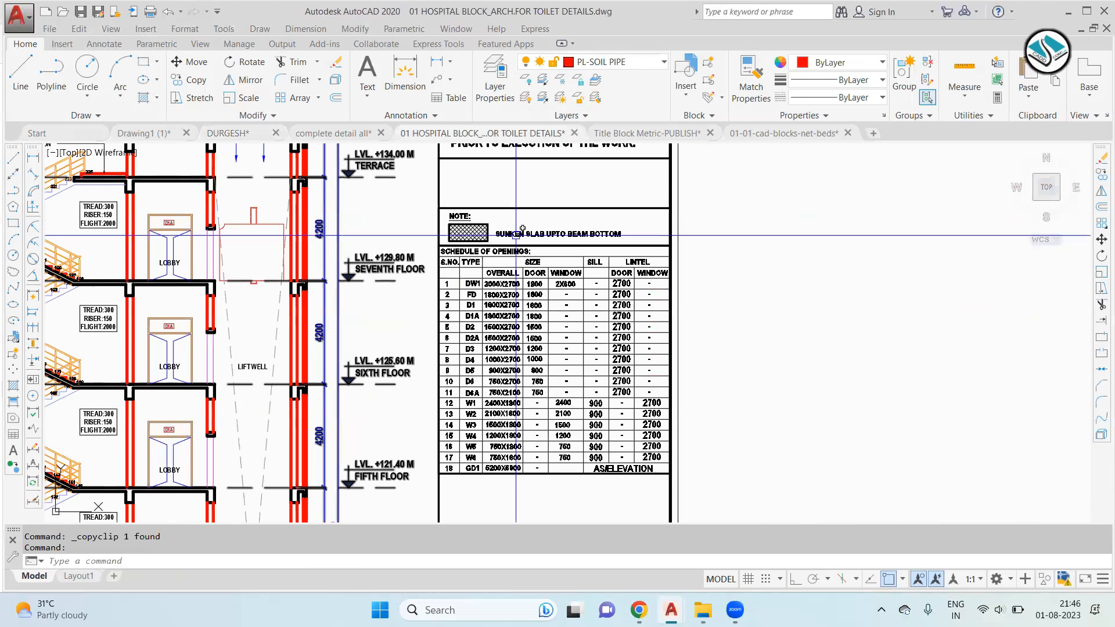
{"action": "scroll", "coordinate": [391, 257], "scroll_direction": "down", "scroll_amount": 3}
{"action": "scroll", "coordinate": [390, 258], "scroll_direction": "up", "scroll_amount": 5}
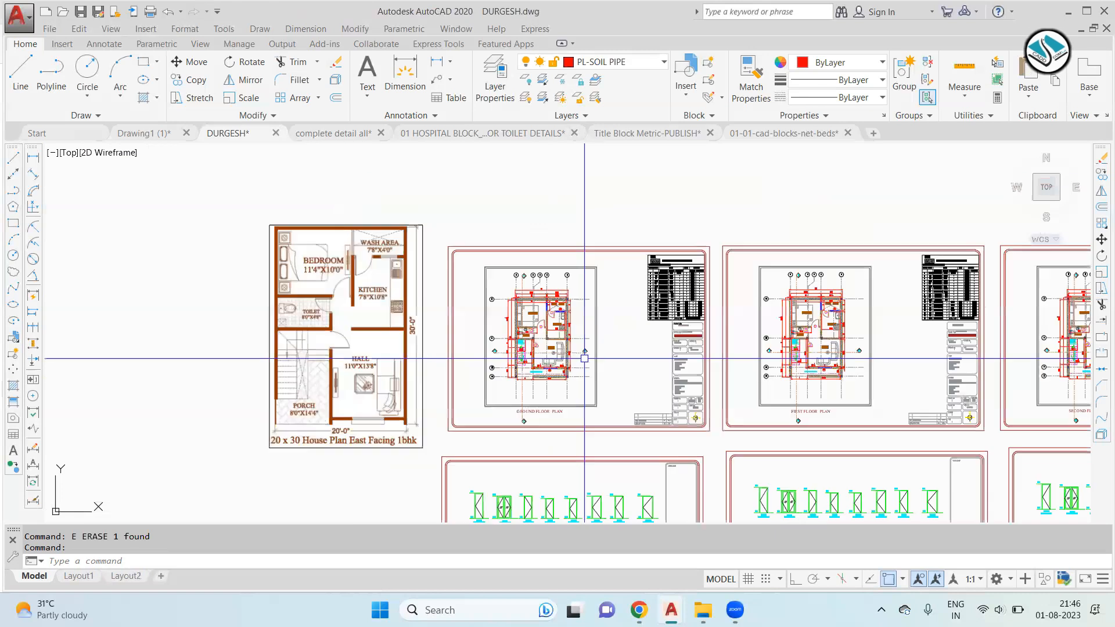
Step: Turn on the lineweight display in the lineweight settings
{"action": "scroll", "coordinate": [561, 327], "scroll_direction": "up", "scroll_amount": 3}
{"action": "type", "text": "W"}
{"action": "key", "text": "Return"}
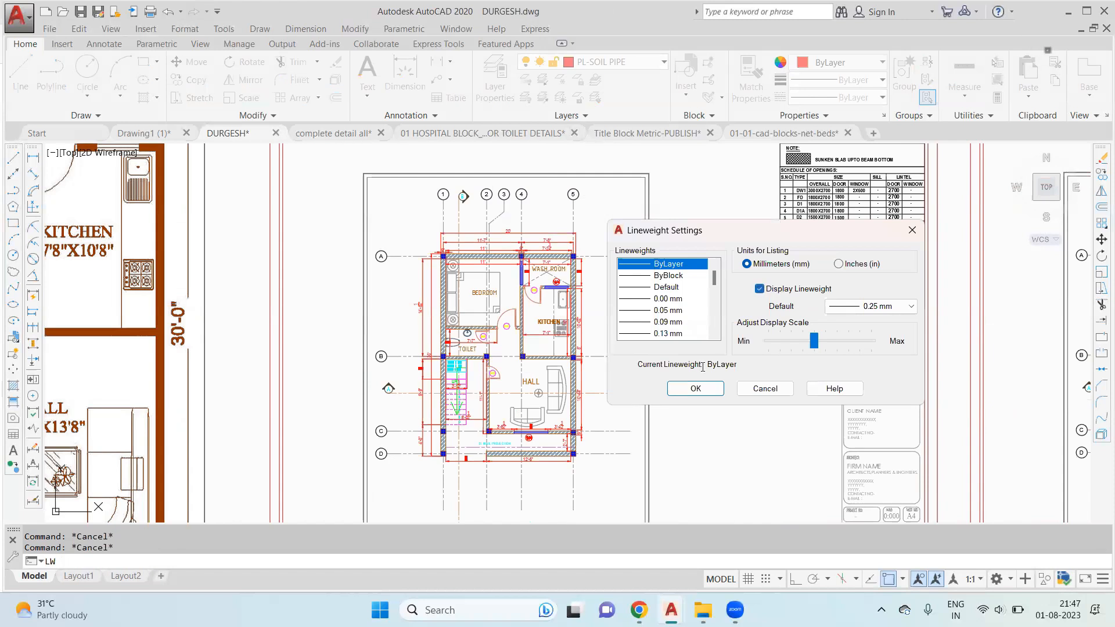
{"action": "left_click", "coordinate": [696, 390]}
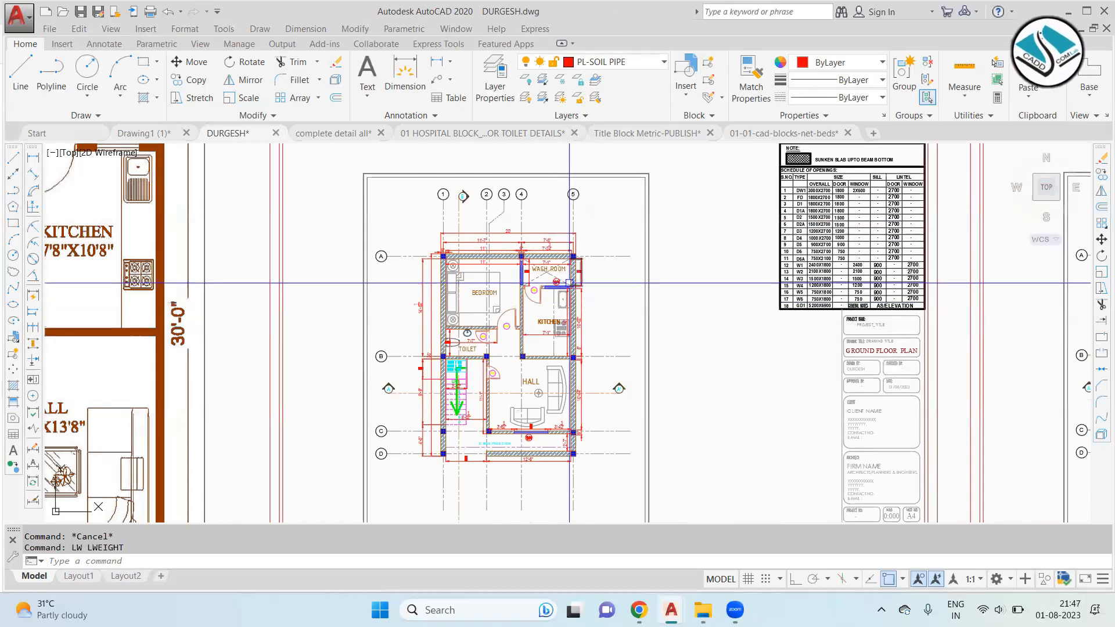
Step: Set the lineweight of the double frame around the ground floor plan to 0.25 mm
{"action": "scroll", "coordinate": [587, 303], "scroll_direction": "down", "scroll_amount": 2}
{"action": "scroll", "coordinate": [458, 210], "scroll_direction": "up", "scroll_amount": 4}
{"action": "left_click", "coordinate": [406, 240]}
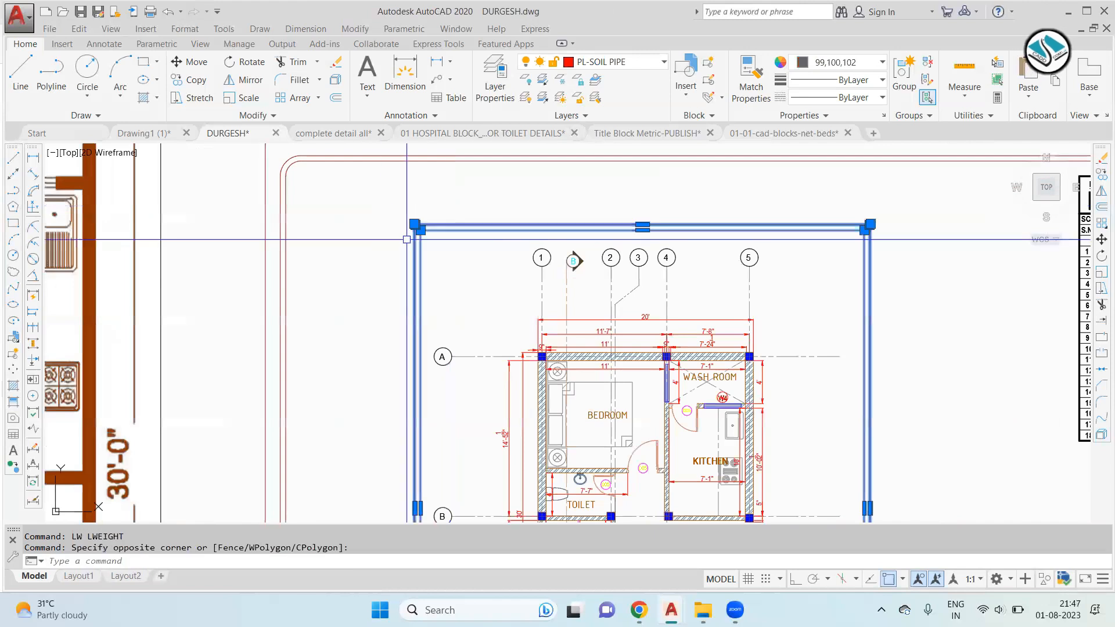
{"action": "left_click", "coordinate": [869, 101]}
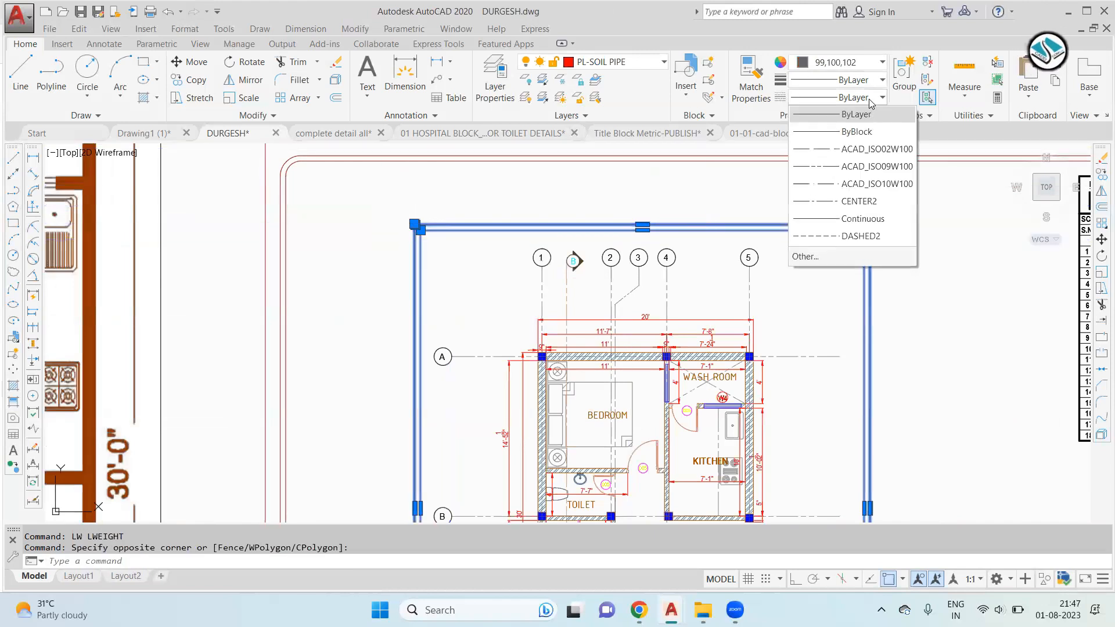
{"action": "left_click", "coordinate": [862, 99]}
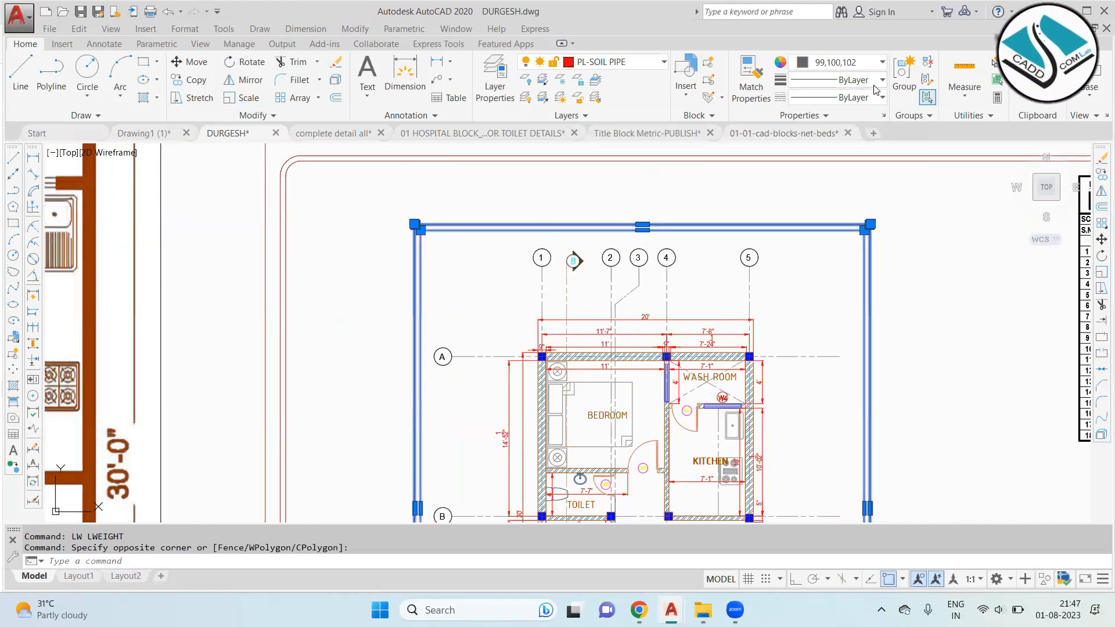
{"action": "left_click", "coordinate": [875, 81]}
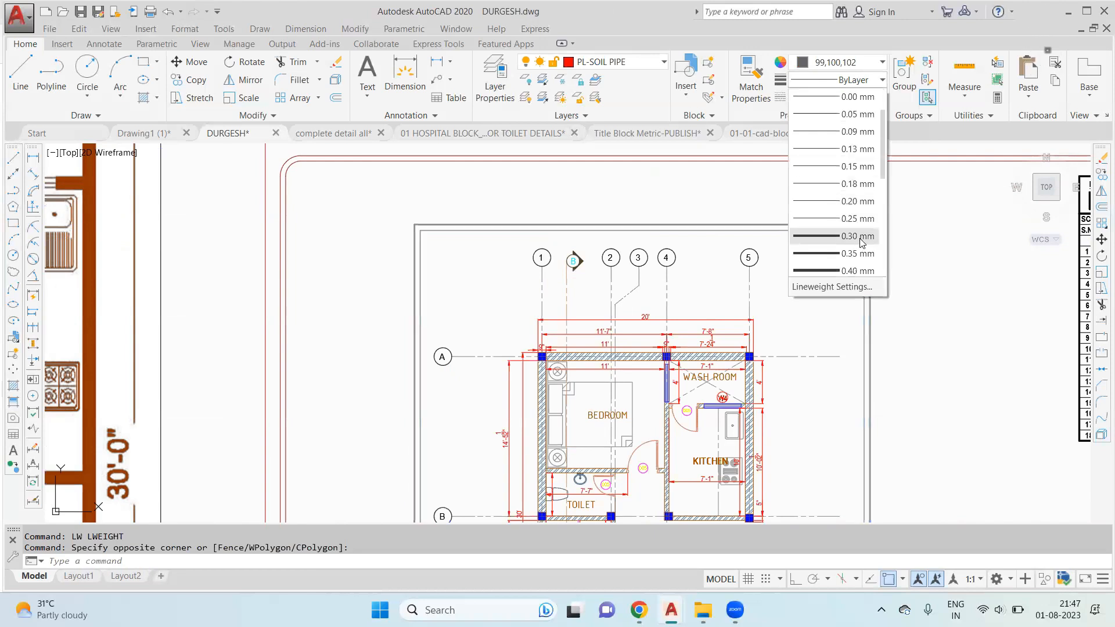
{"action": "left_click", "coordinate": [858, 219]}
{"action": "key", "text": "Escape"}
{"action": "key", "text": "Escape"}
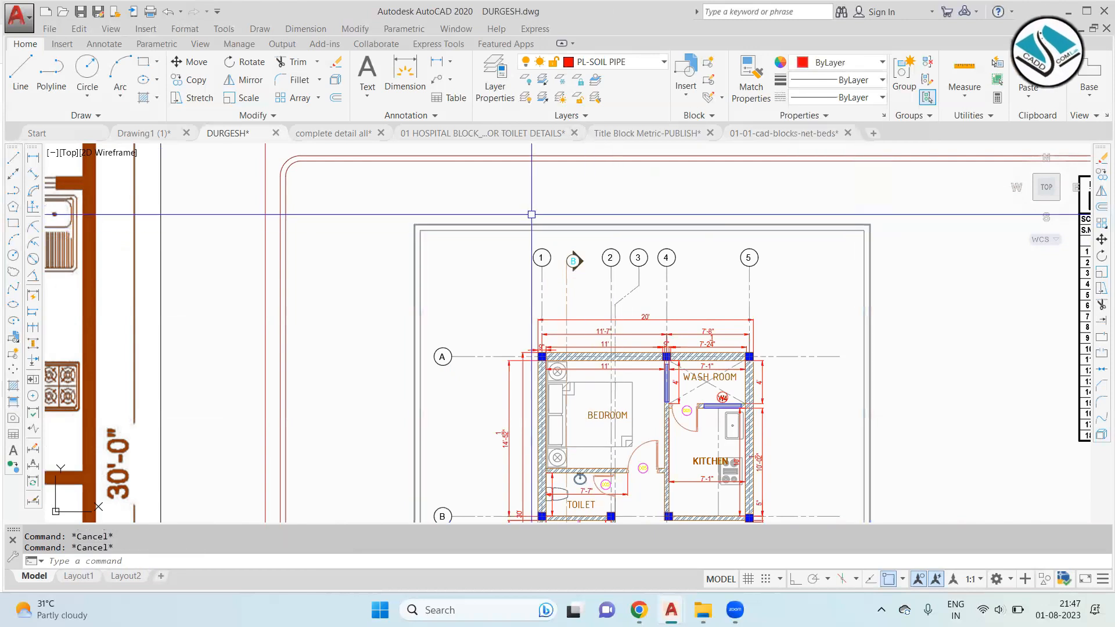
Step: Review the lineweight settings and give the double frame around the ground floor plan a heavier lineweight
{"action": "type", "text": "LW"}
{"action": "key", "text": "Return"}
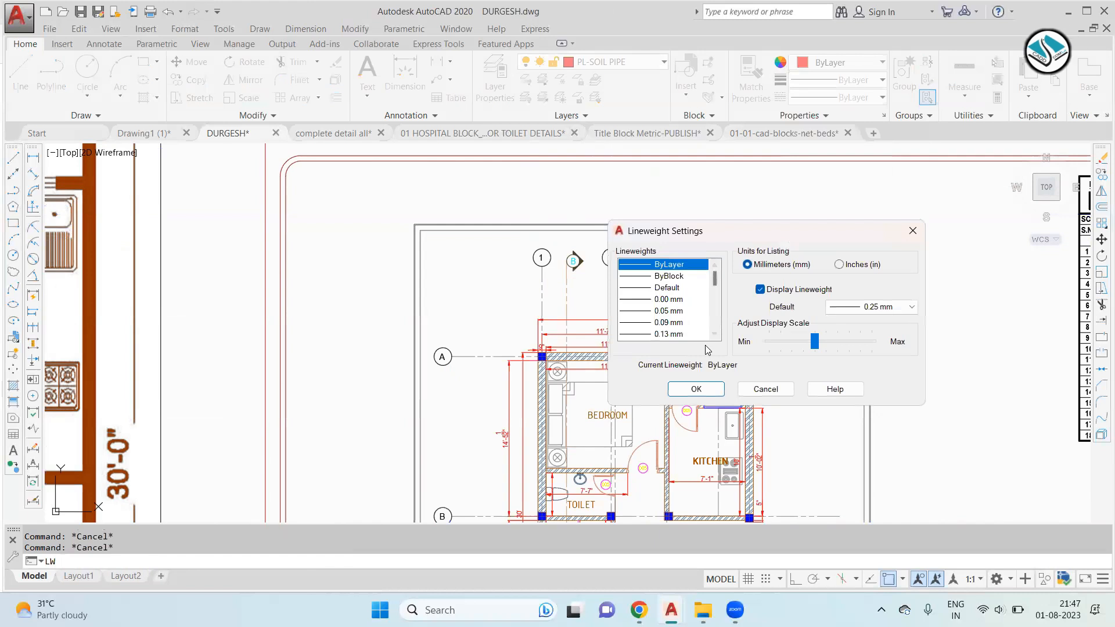
{"action": "left_click", "coordinate": [696, 389]}
{"action": "left_click", "coordinate": [662, 226]}
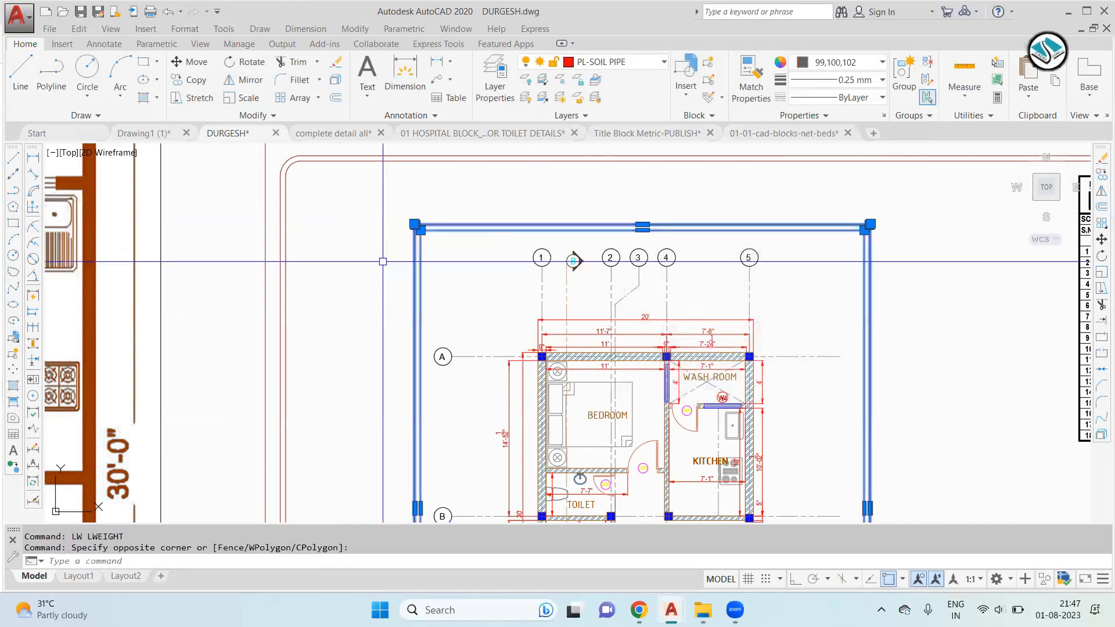
{"action": "left_click", "coordinate": [860, 80]}
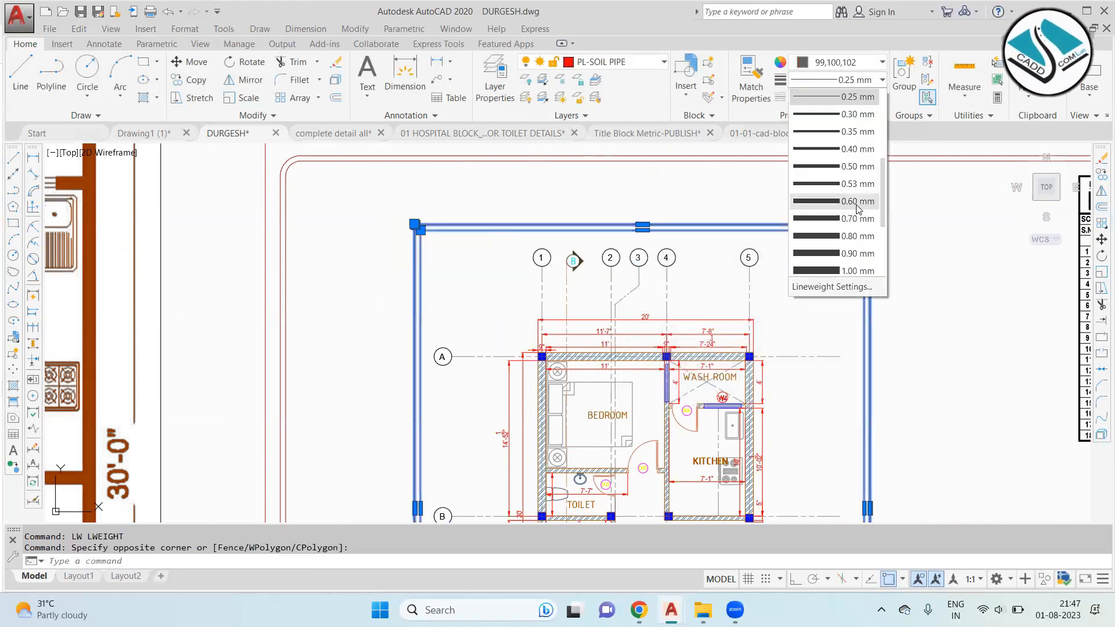
{"action": "left_click", "coordinate": [863, 125]}
{"action": "key", "text": "Escape"}
{"action": "scroll", "coordinate": [748, 209], "scroll_direction": "down", "scroll_amount": 5}
{"action": "scroll", "coordinate": [748, 206], "scroll_direction": "up", "scroll_amount": 3}
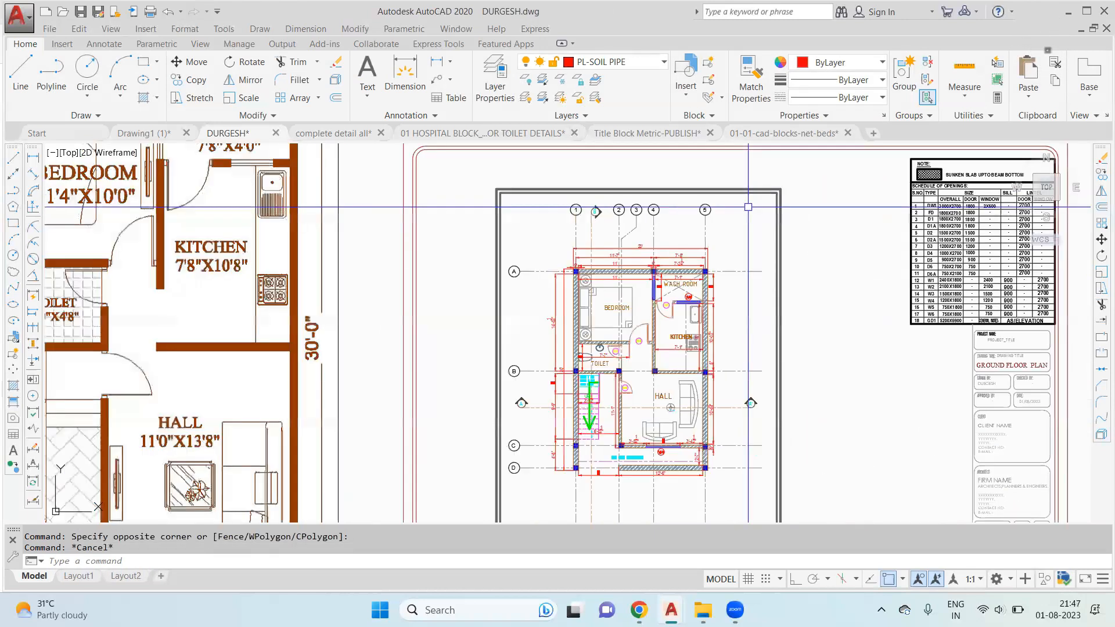
Step: Set the lineweight of everything on all seven drawing sheets to 0.30 mm
{"action": "scroll", "coordinate": [681, 228], "scroll_direction": "down", "scroll_amount": 8}
{"action": "key", "text": "Escape"}
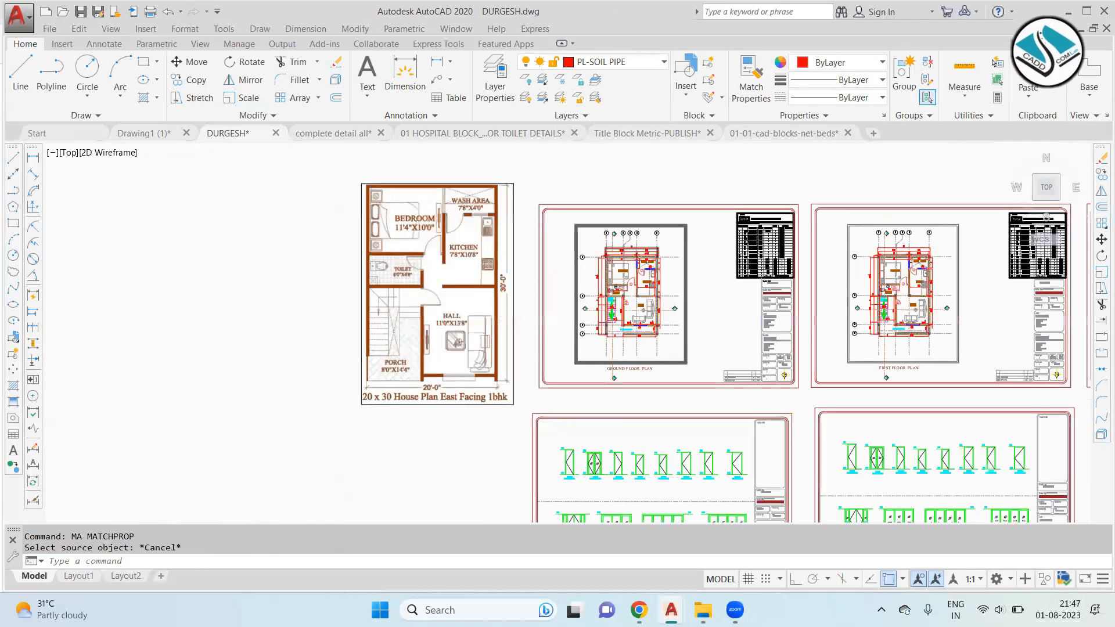
{"action": "left_click", "coordinate": [955, 145]}
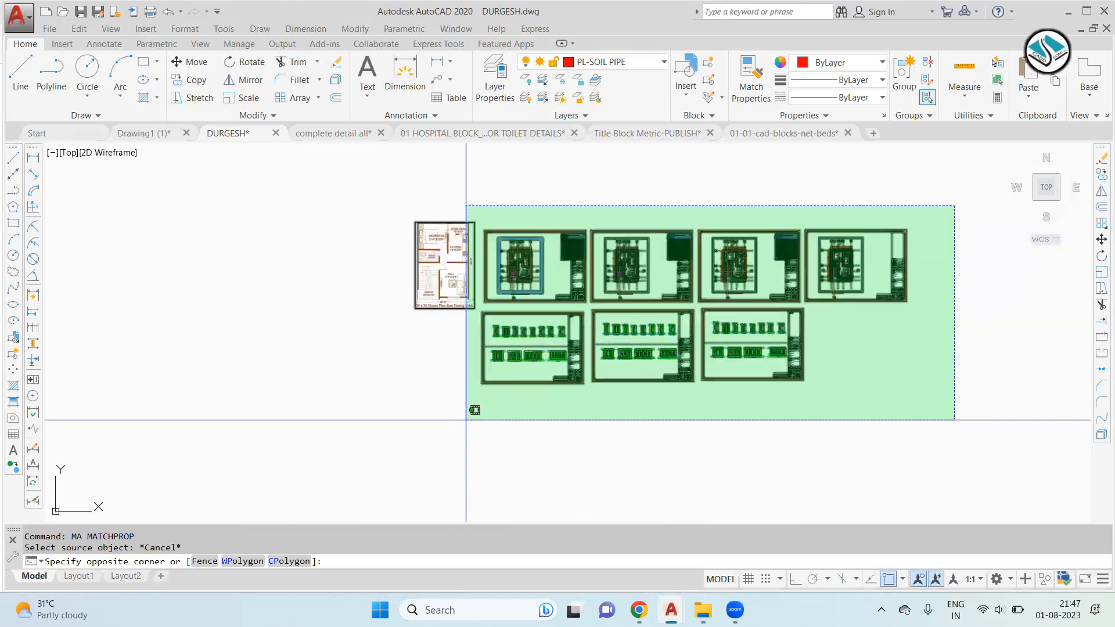
{"action": "left_click", "coordinate": [473, 412]}
{"action": "left_click", "coordinate": [883, 80]}
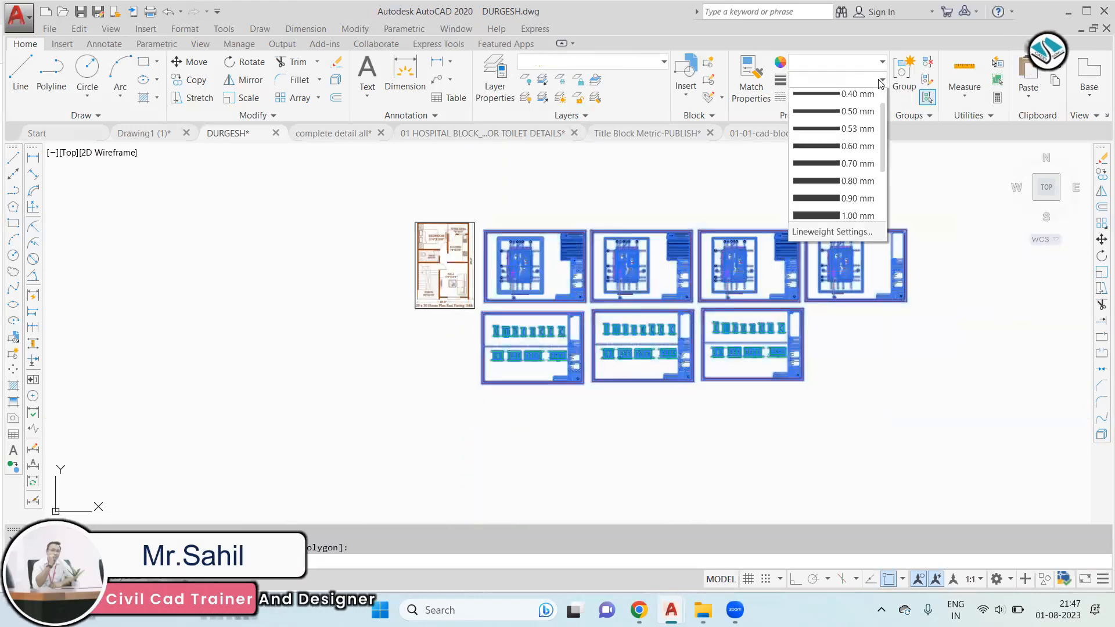
{"action": "left_click", "coordinate": [855, 114]}
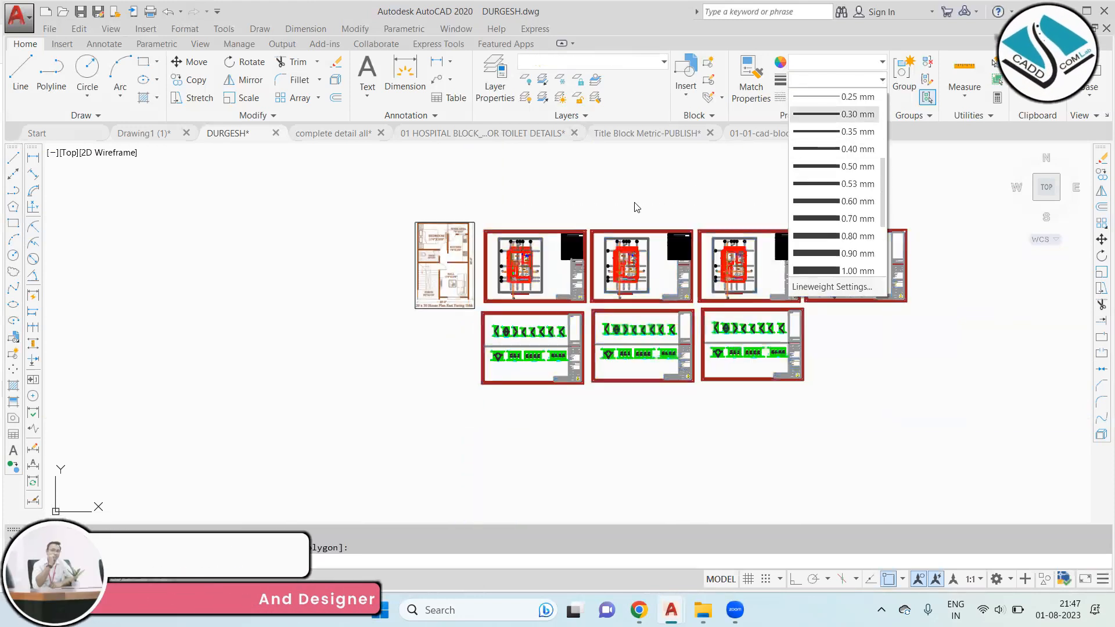
{"action": "key", "text": "Escape"}
{"action": "scroll", "coordinate": [634, 207], "scroll_direction": "up", "scroll_amount": 5}
{"action": "middle_click_drag", "start_coordinate": [616, 207], "coordinate": [568, 221]}
{"action": "scroll", "coordinate": [554, 231], "scroll_direction": "up", "scroll_amount": 4}
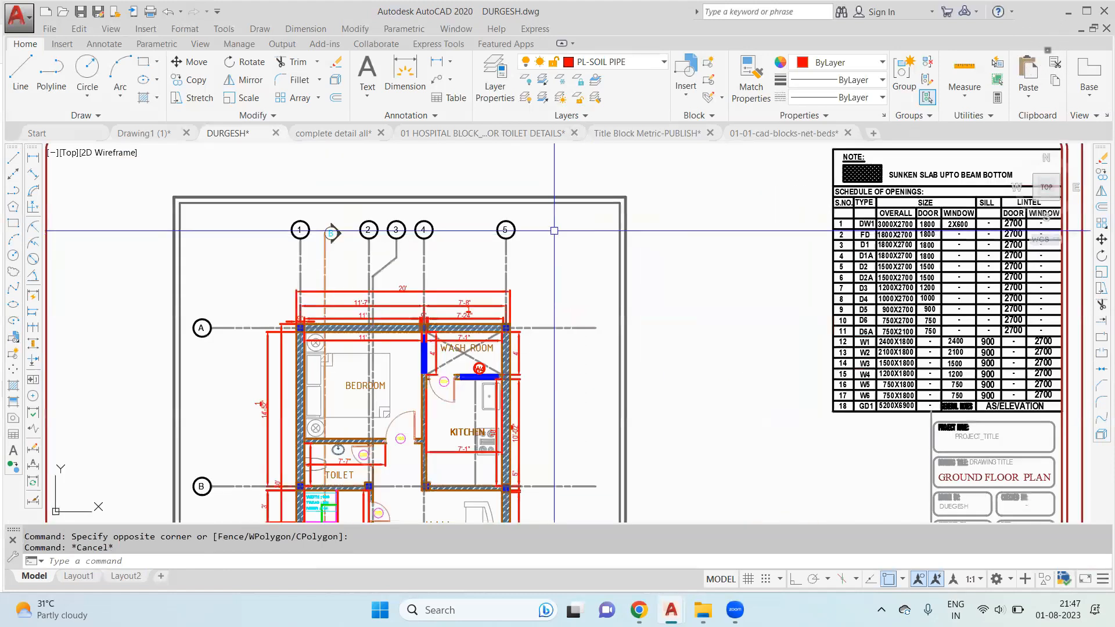
Step: Set the lineweight of everything on all seven drawing sheets to 0.25 mm
{"action": "scroll", "coordinate": [555, 227], "scroll_direction": "down", "scroll_amount": 10}
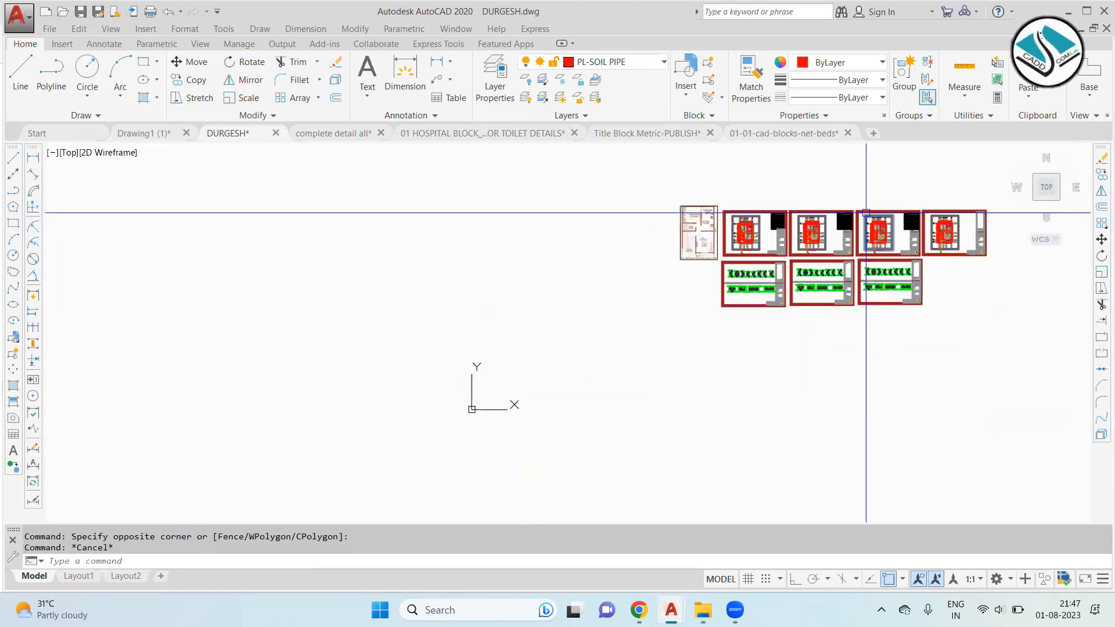
{"action": "key", "text": "Escape"}
{"action": "middle_click_drag", "start_coordinate": [864, 219], "coordinate": [794, 219]}
{"action": "left_click", "coordinate": [958, 197]}
{"action": "left_click", "coordinate": [653, 326]}
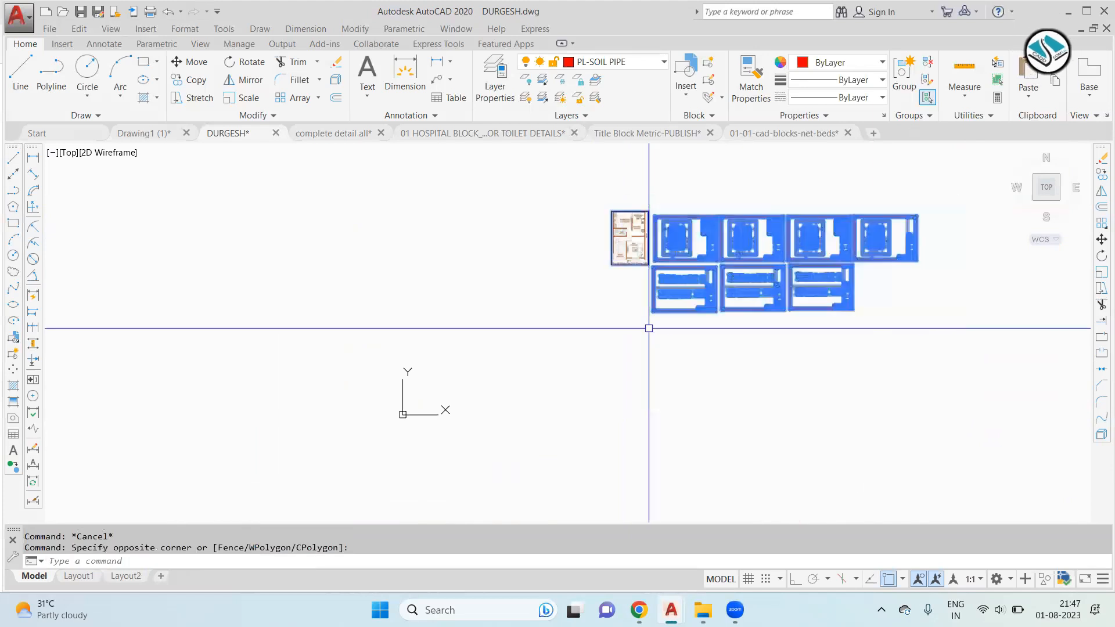
{"action": "scroll", "coordinate": [719, 206], "scroll_direction": "up", "scroll_amount": 2}
{"action": "left_click", "coordinate": [855, 97]}
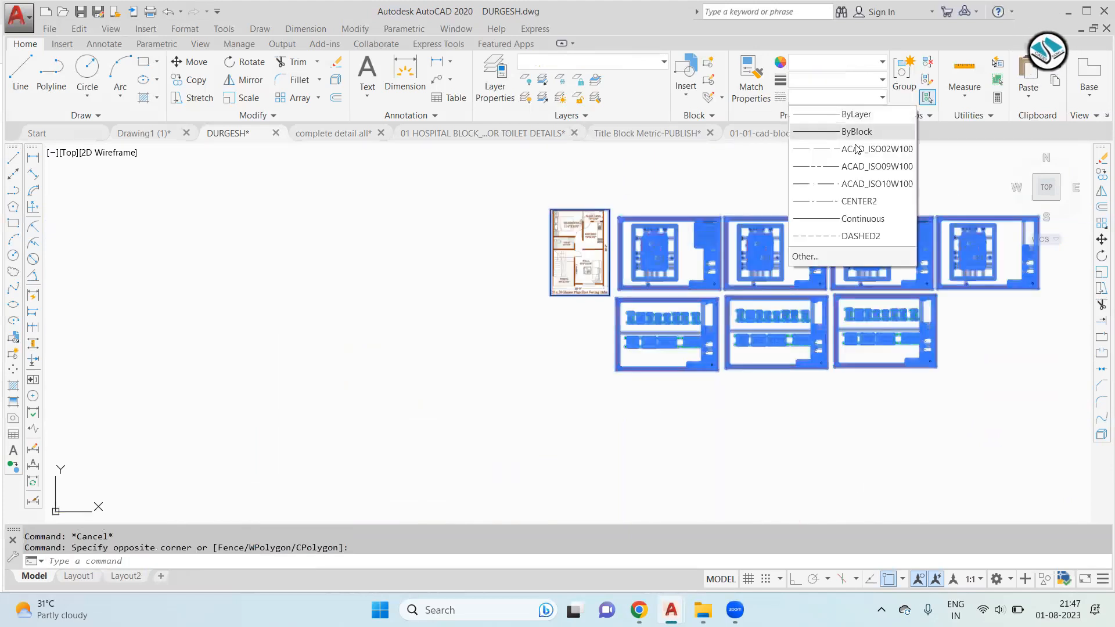
{"action": "left_click", "coordinate": [859, 95]}
{"action": "left_click", "coordinate": [862, 80]}
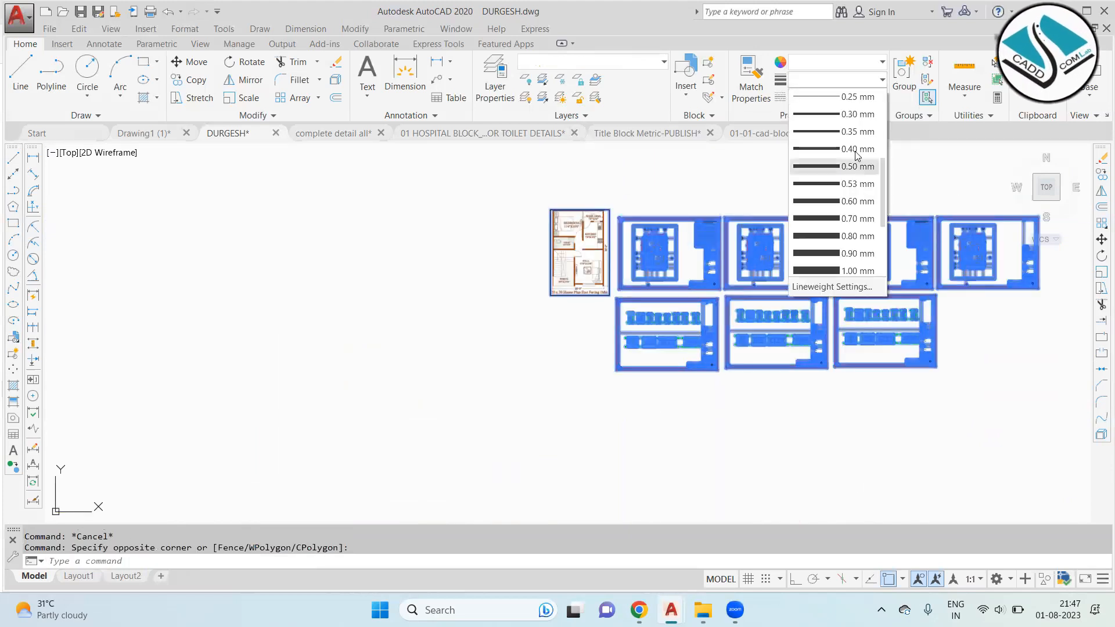
{"action": "key", "text": "Escape"}
{"action": "key", "text": "Escape"}
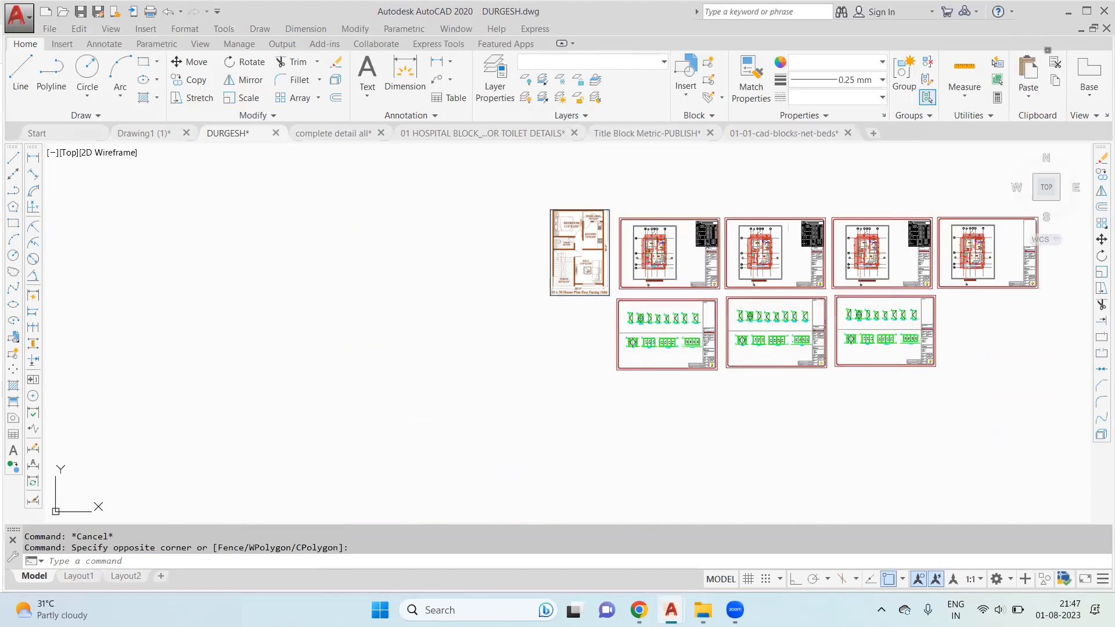
Step: Examine the linework of the Schedule of Openings table and the plan frame on the ground floor sheet
{"action": "scroll", "coordinate": [844, 218], "scroll_direction": "up", "scroll_amount": 6}
{"action": "scroll", "coordinate": [812, 212], "scroll_direction": "up", "scroll_amount": 3}
{"action": "middle_click_drag", "start_coordinate": [689, 194], "coordinate": [637, 212]}
{"action": "scroll", "coordinate": [645, 227], "scroll_direction": "down", "scroll_amount": 1}
{"action": "scroll", "coordinate": [638, 212], "scroll_direction": "up", "scroll_amount": 2}
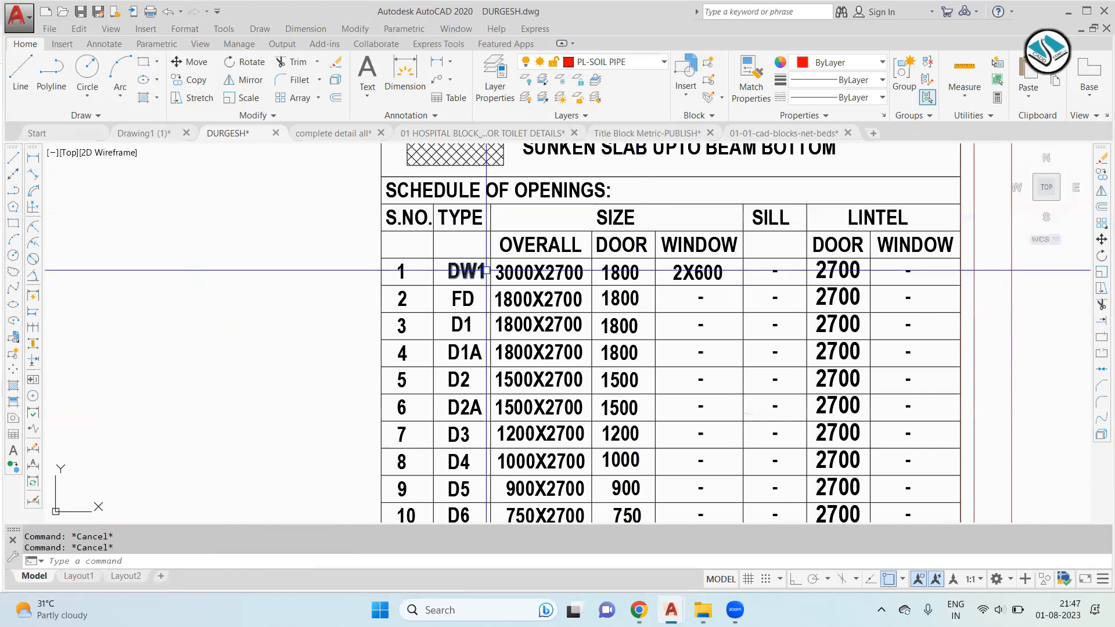
{"action": "scroll", "coordinate": [609, 243], "scroll_direction": "down", "scroll_amount": 2}
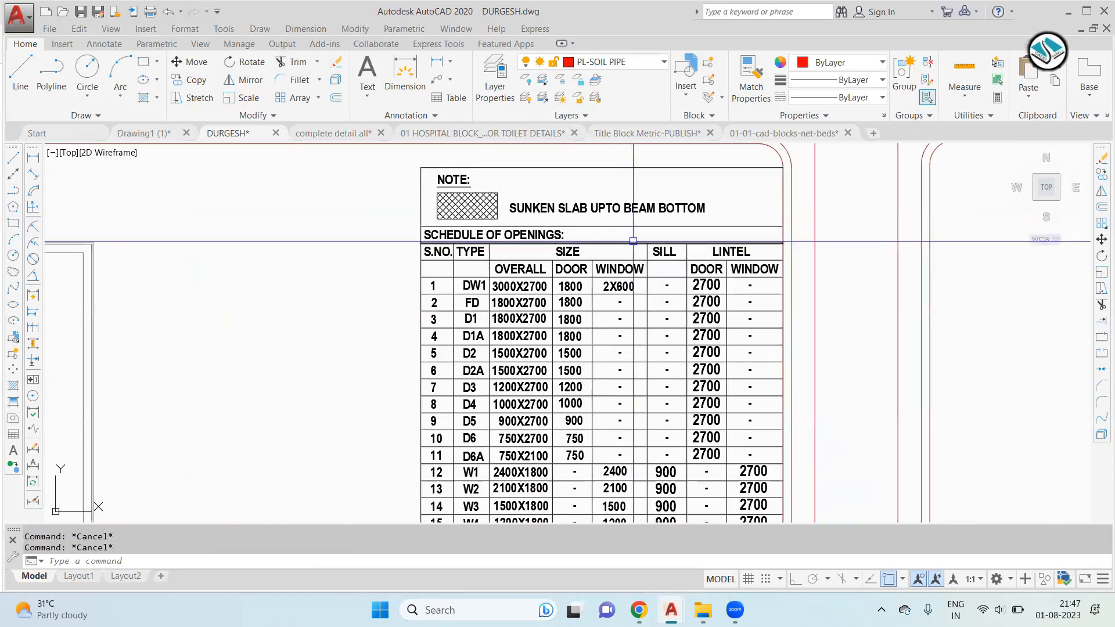
{"action": "scroll", "coordinate": [633, 241], "scroll_direction": "down", "scroll_amount": 7}
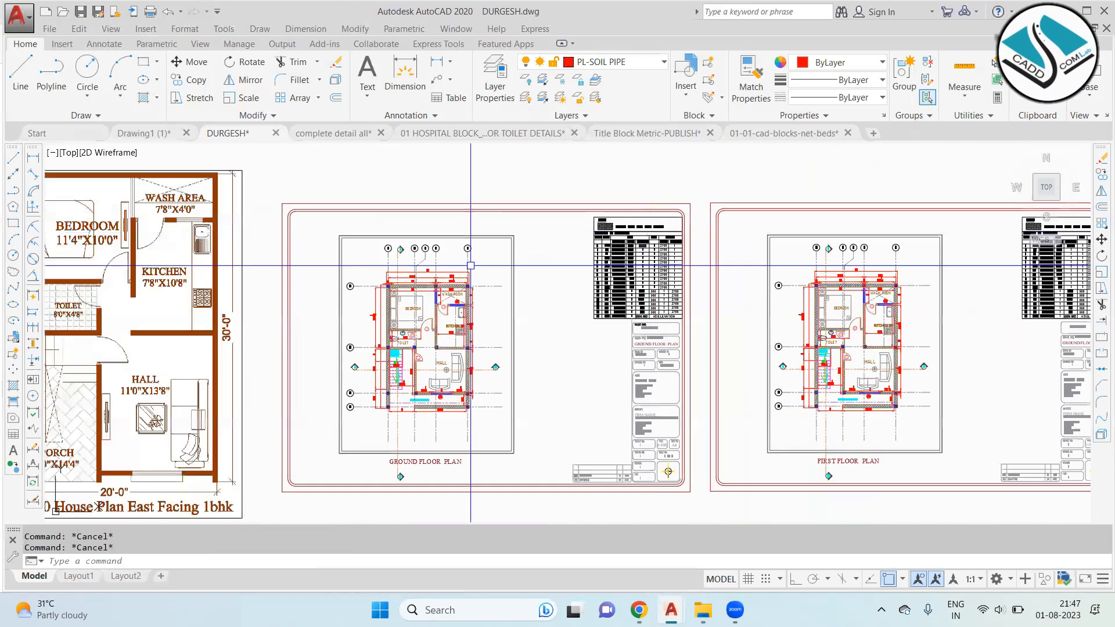
Step: Raise the lineweight display scale slightly in the lineweight settings
{"action": "scroll", "coordinate": [374, 241], "scroll_direction": "up", "scroll_amount": 4}
{"action": "left_click_drag", "start_coordinate": [337, 231], "coordinate": [261, 244]}
{"action": "key", "text": "Escape"}
{"action": "type", "text": "LW"}
{"action": "key", "text": "Return"}
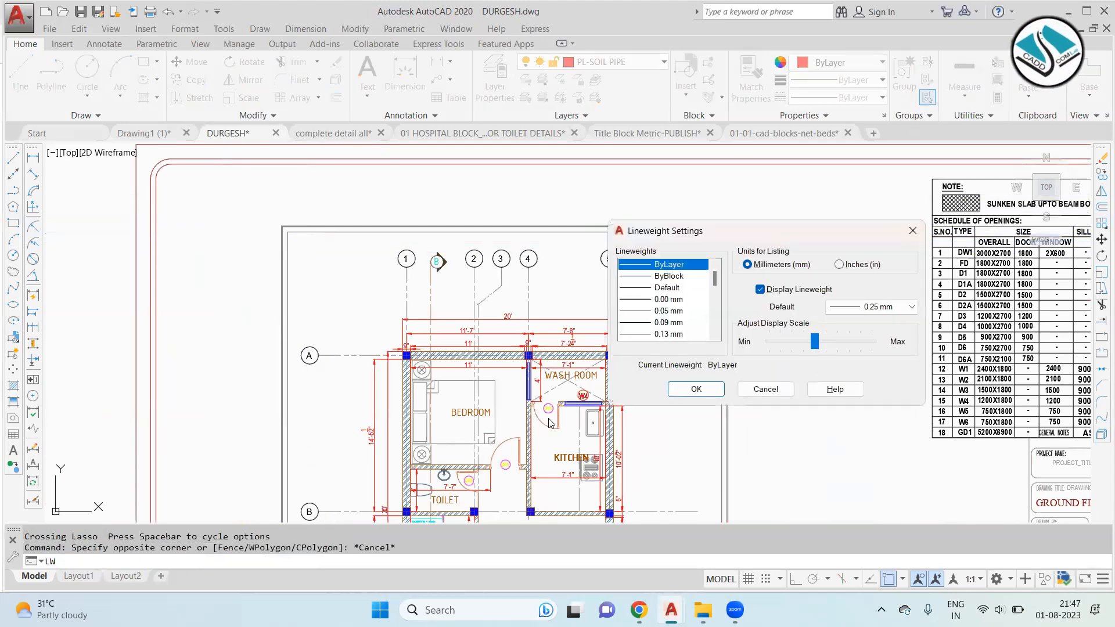
{"action": "mouse_move", "coordinate": [819, 342]}
{"action": "left_mouse_down"}
{"action": "mouse_move", "coordinate": [807, 344]}
{"action": "mouse_move", "coordinate": [826, 346]}
{"action": "left_mouse_up"}
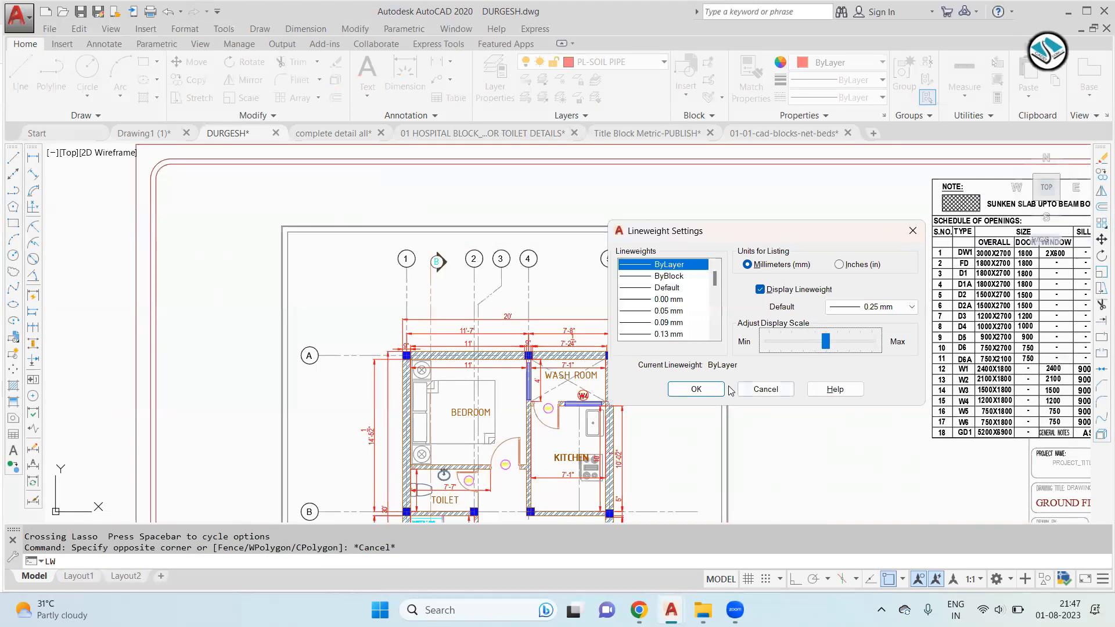
{"action": "key", "text": "Escape"}
{"action": "key", "text": "Escape"}
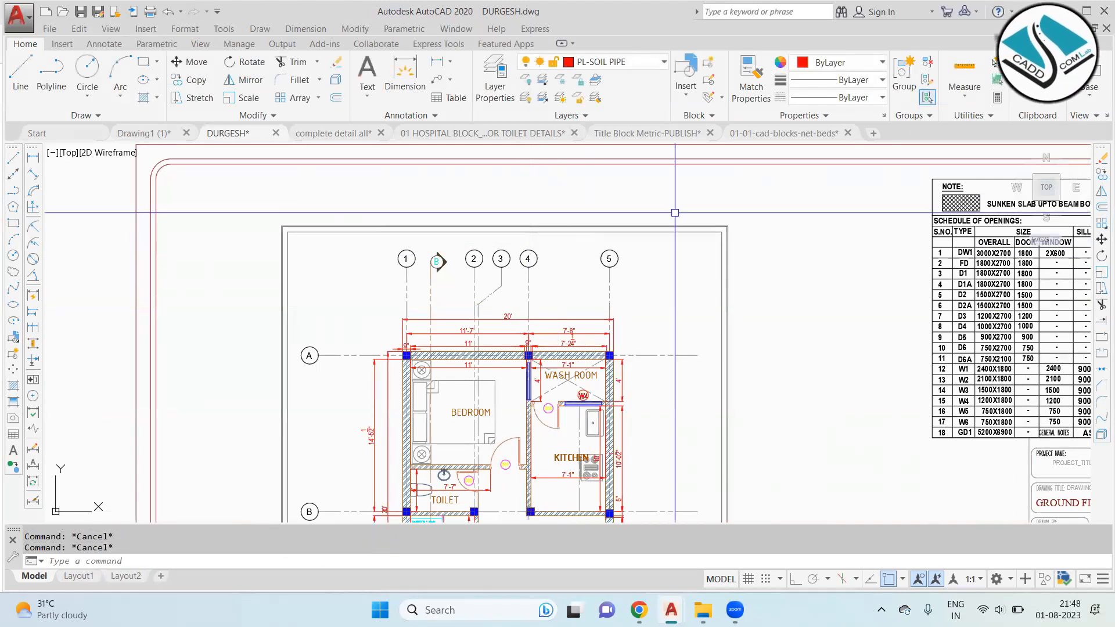
Step: Set the lineweight of the ground floor plan and its double frame to 0.30 mm
{"action": "scroll", "coordinate": [738, 207], "scroll_direction": "down", "scroll_amount": 5}
{"action": "left_click", "coordinate": [758, 207]}
{"action": "middle_click_drag", "start_coordinate": [655, 298], "coordinate": [566, 226]}
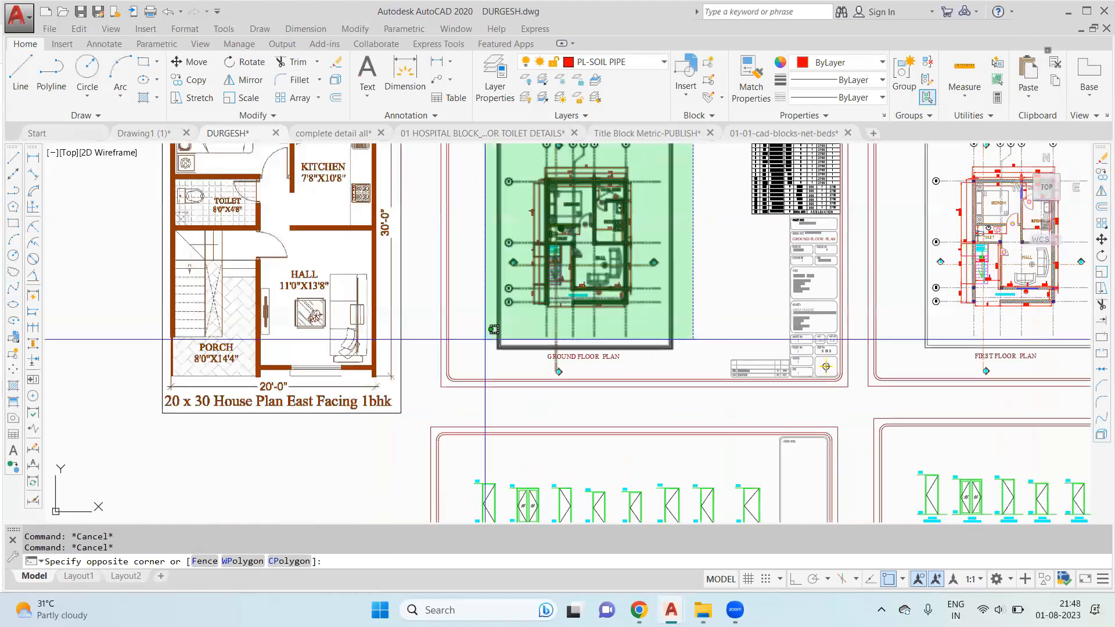
{"action": "left_click", "coordinate": [485, 363]}
{"action": "middle_click_drag", "start_coordinate": [485, 363], "coordinate": [431, 463]}
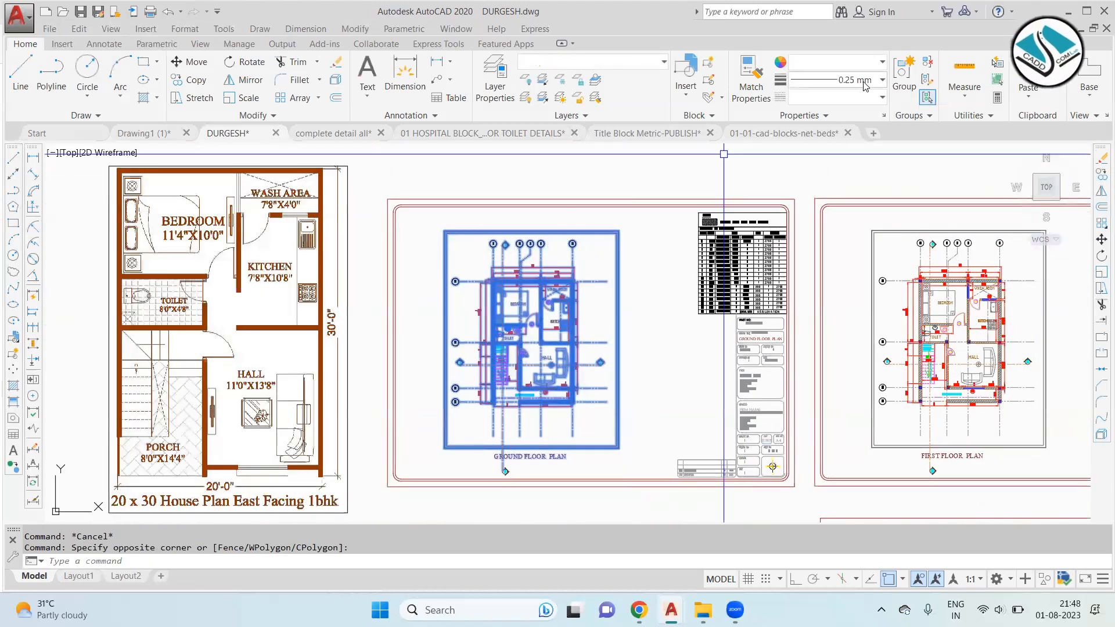
{"action": "left_click", "coordinate": [866, 81]}
{"action": "left_click", "coordinate": [834, 114]}
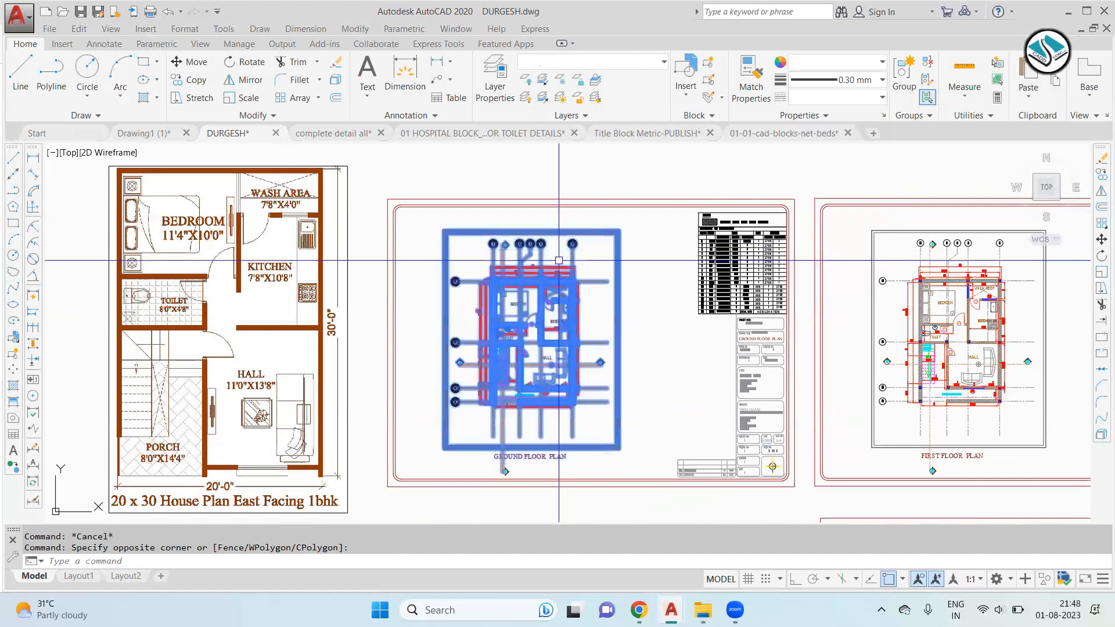
{"action": "key", "text": "Escape"}
{"action": "scroll", "coordinate": [520, 263], "scroll_direction": "up", "scroll_amount": 6}
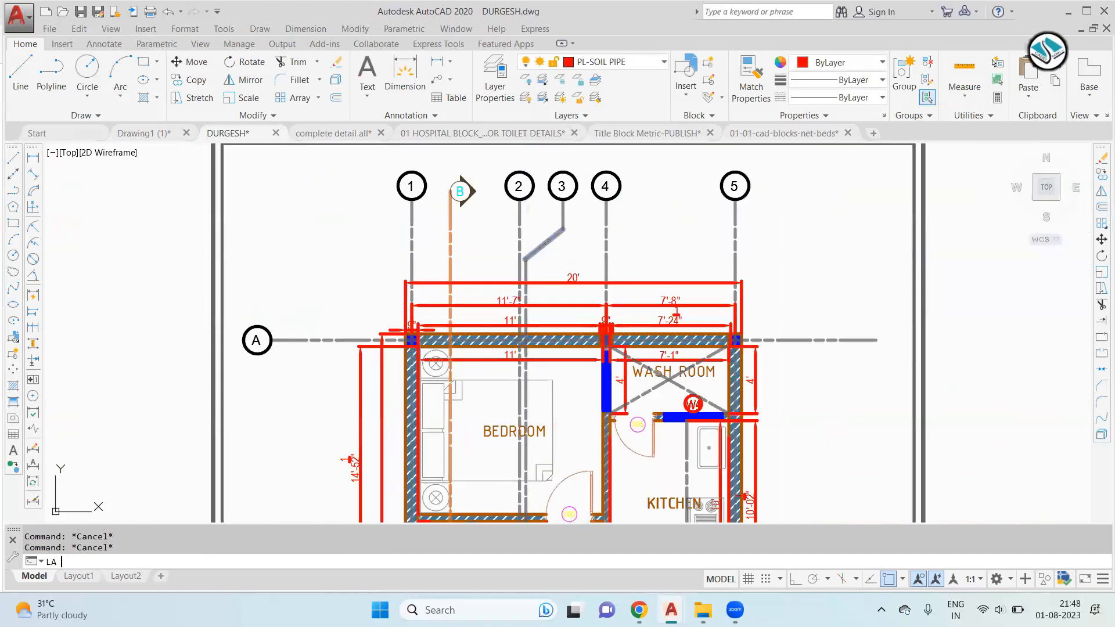
Step: Lower the lineweight display scale in the lineweight settings and compare the ground floor plan's lines at several zoom levels
{"action": "key", "text": "Return"}
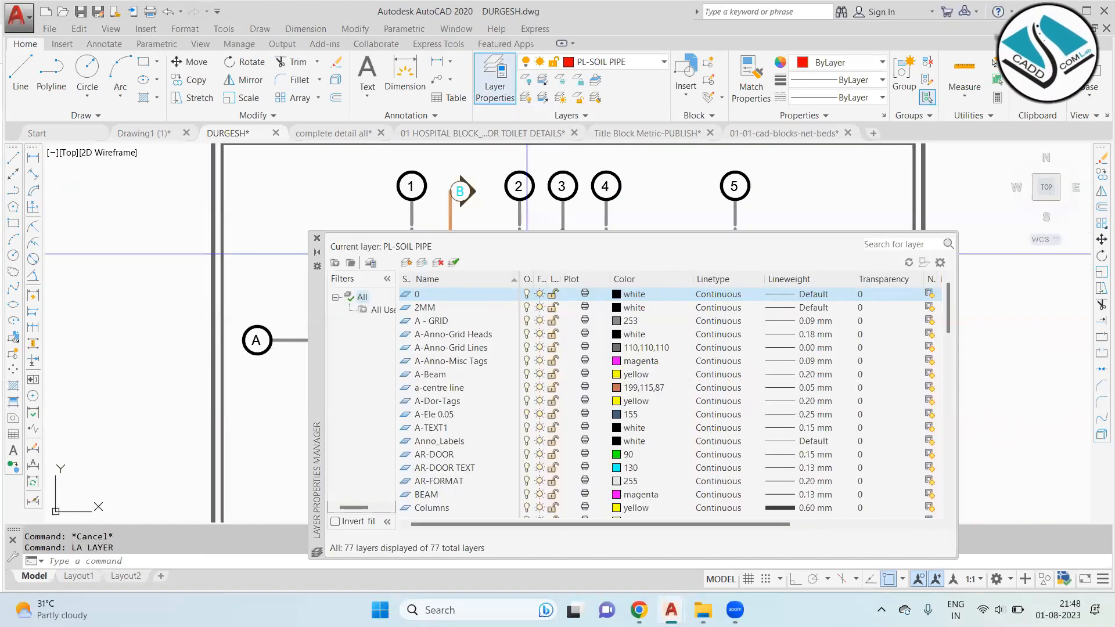
{"action": "key", "text": "Escape"}
{"action": "type", "text": "LW"}
{"action": "key", "text": "Return"}
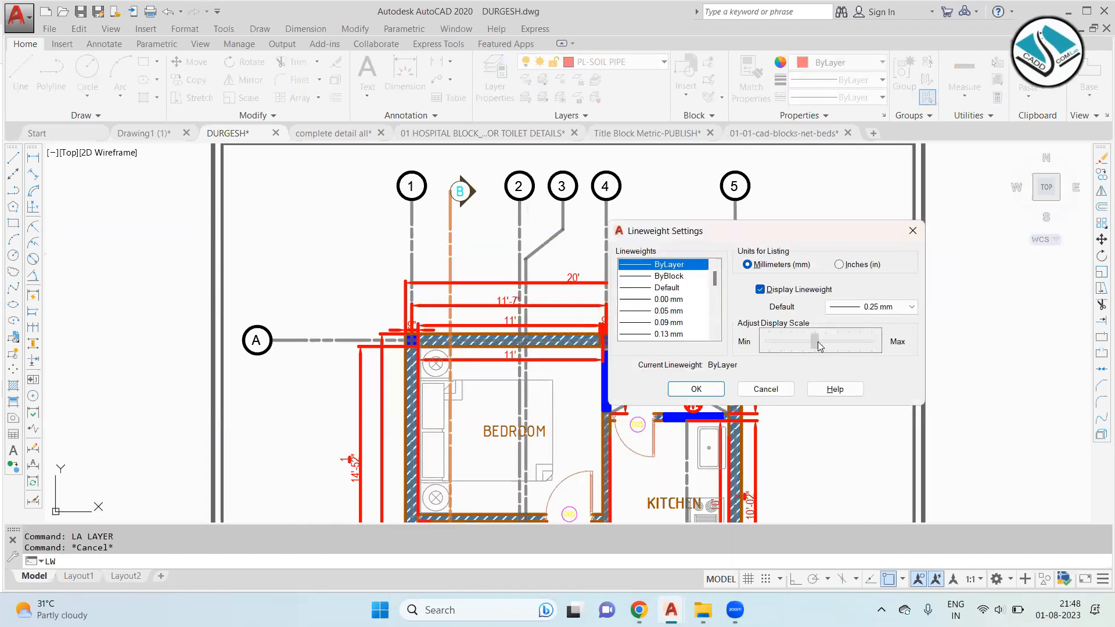
{"action": "key", "text": "Escape"}
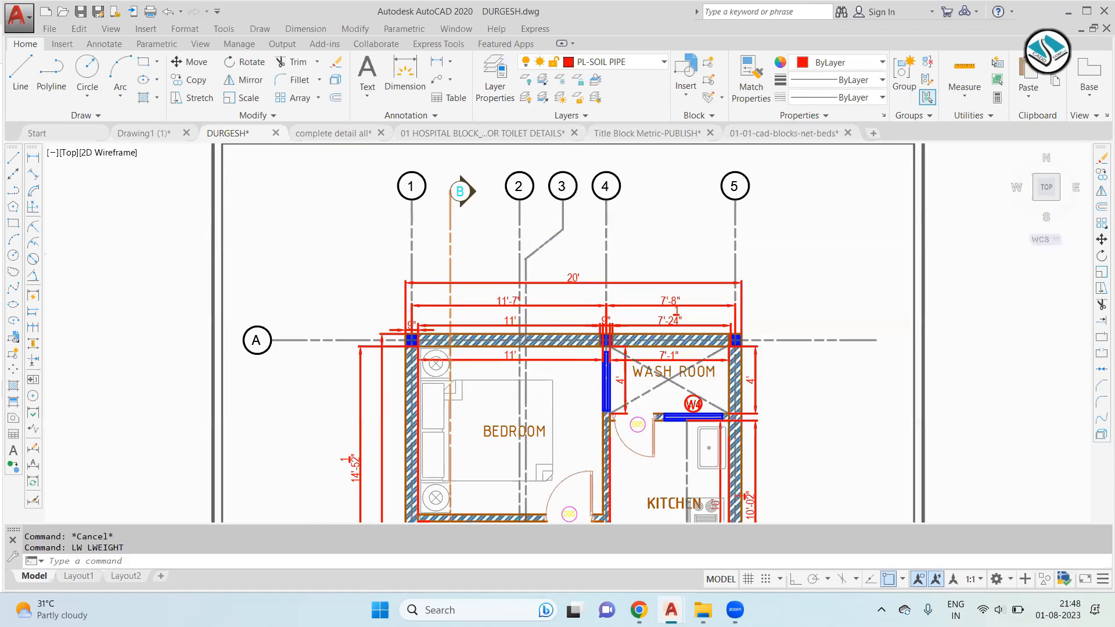
{"action": "scroll", "coordinate": [575, 302], "scroll_direction": "down", "scroll_amount": 4}
{"action": "scroll", "coordinate": [555, 284], "scroll_direction": "up", "scroll_amount": 6}
{"action": "scroll", "coordinate": [523, 232], "scroll_direction": "down", "scroll_amount": 5}
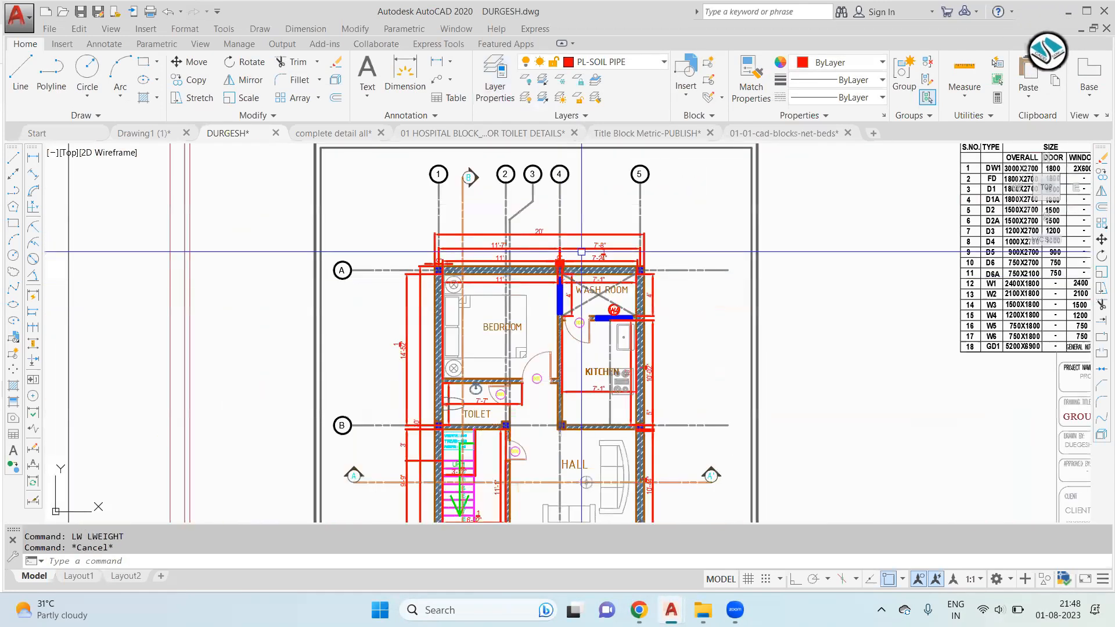
{"action": "scroll", "coordinate": [523, 220], "scroll_direction": "up", "scroll_amount": 8}
Step: Fine-tune the lineweight display scale in repeated passes, ending nearer the minimum, while checking the ground floor plan's line thickness
{"action": "key", "text": "Escape"}
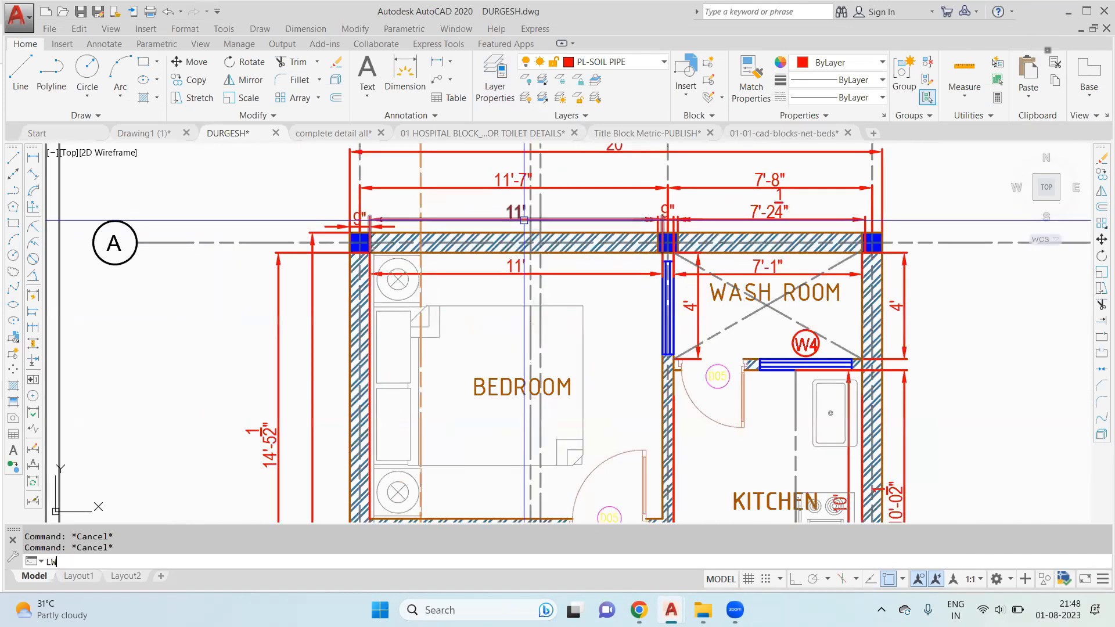
{"action": "key", "text": "Return"}
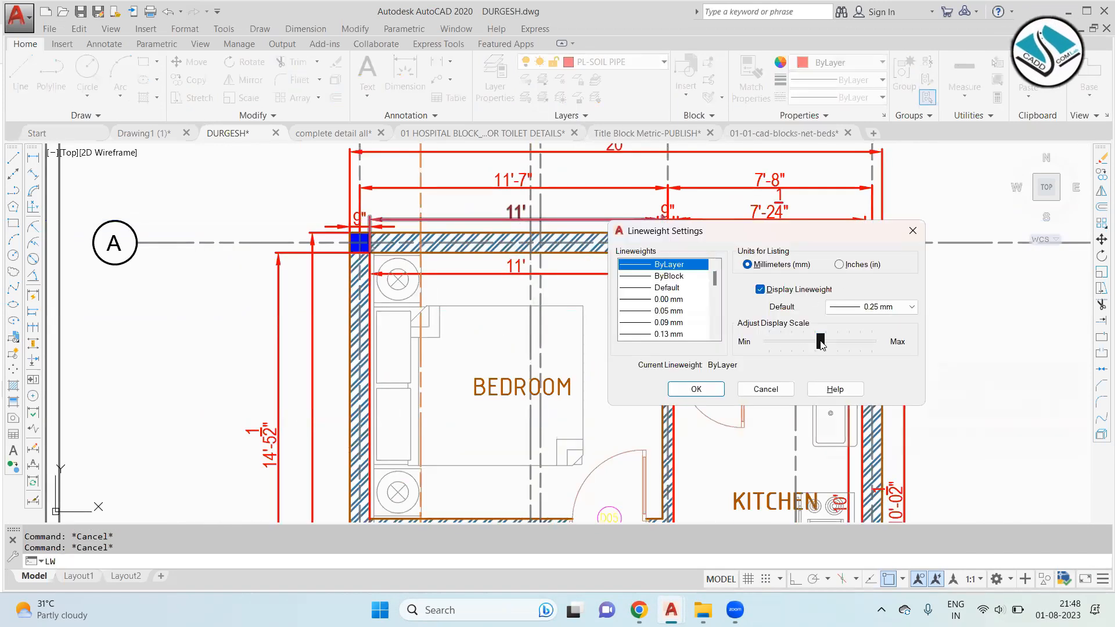
{"action": "left_click", "coordinate": [700, 389]}
{"action": "key", "text": "Escape"}
{"action": "scroll", "coordinate": [500, 282], "scroll_direction": "down", "scroll_amount": 6}
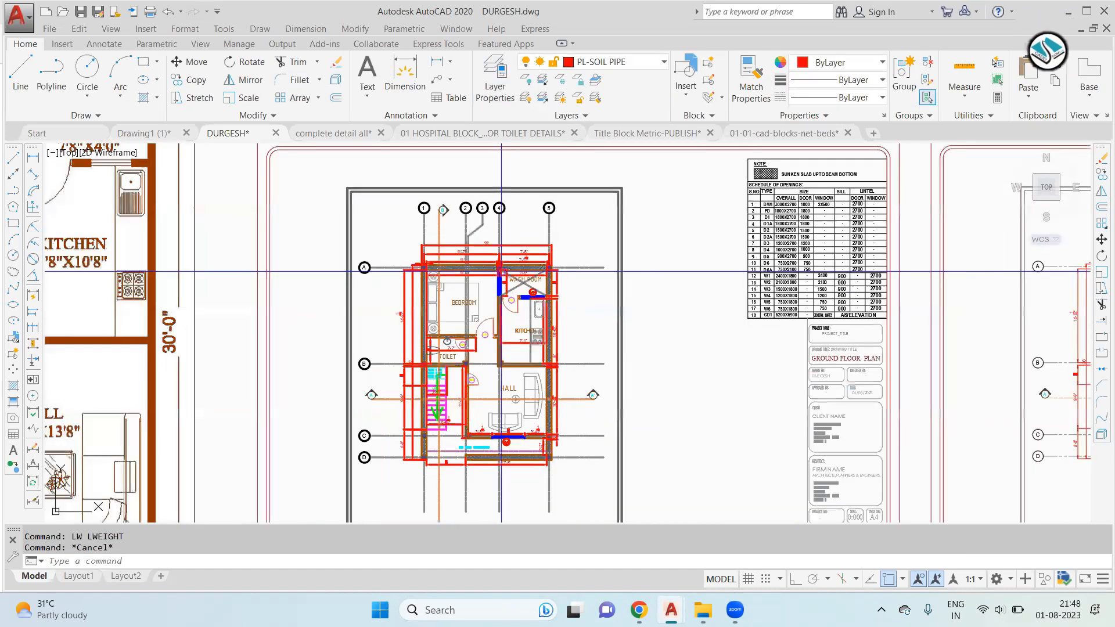
{"action": "key", "text": "Return"}
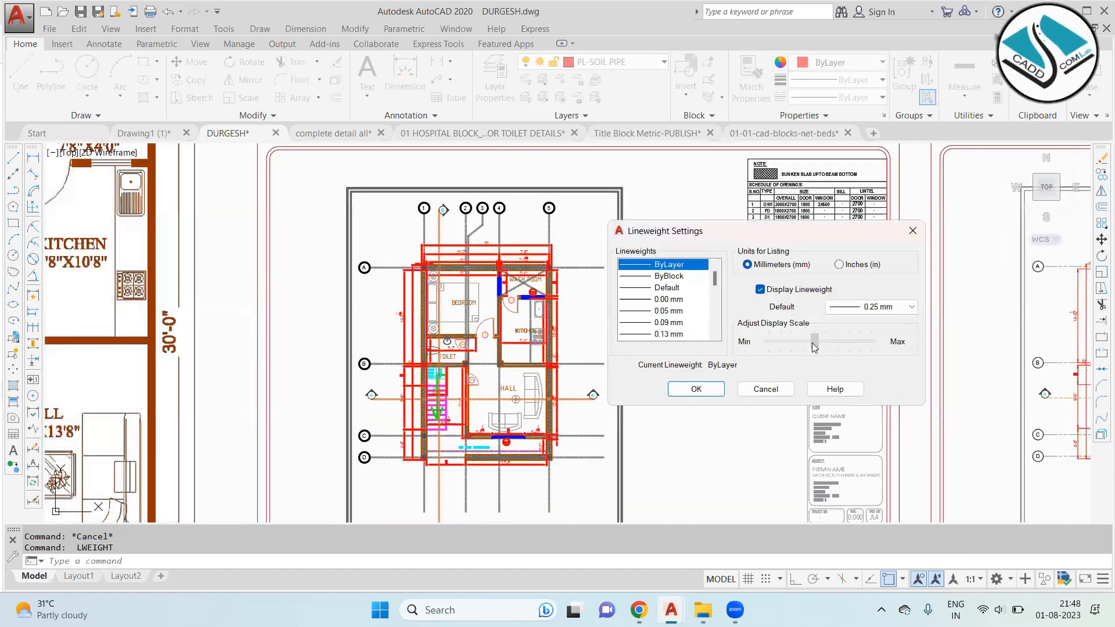
{"action": "left_click", "coordinate": [697, 389]}
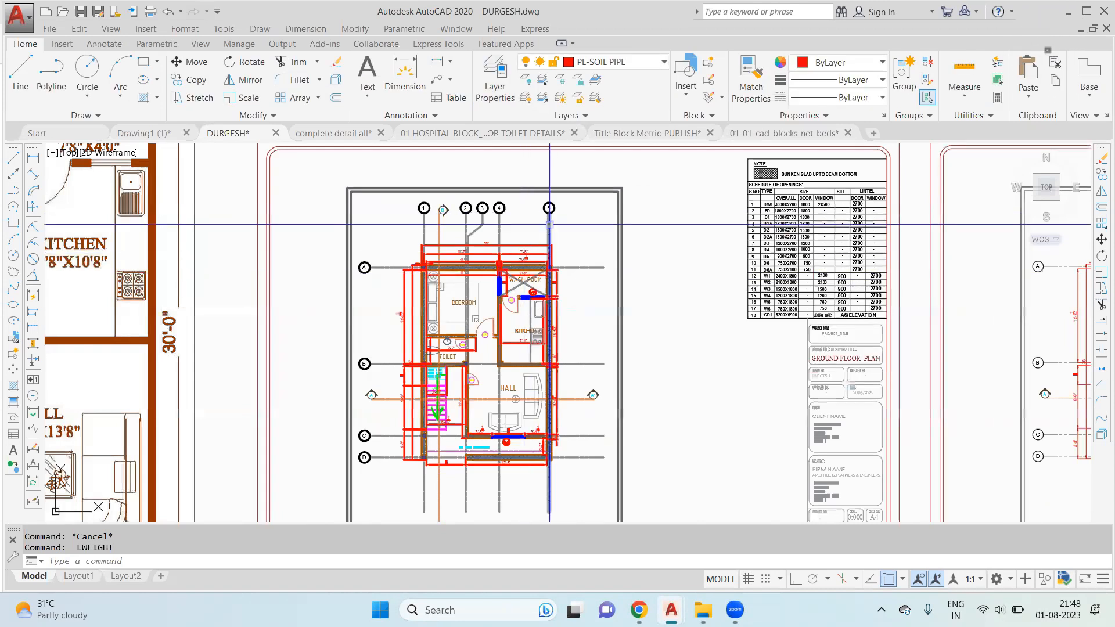
{"action": "key", "text": "Return"}
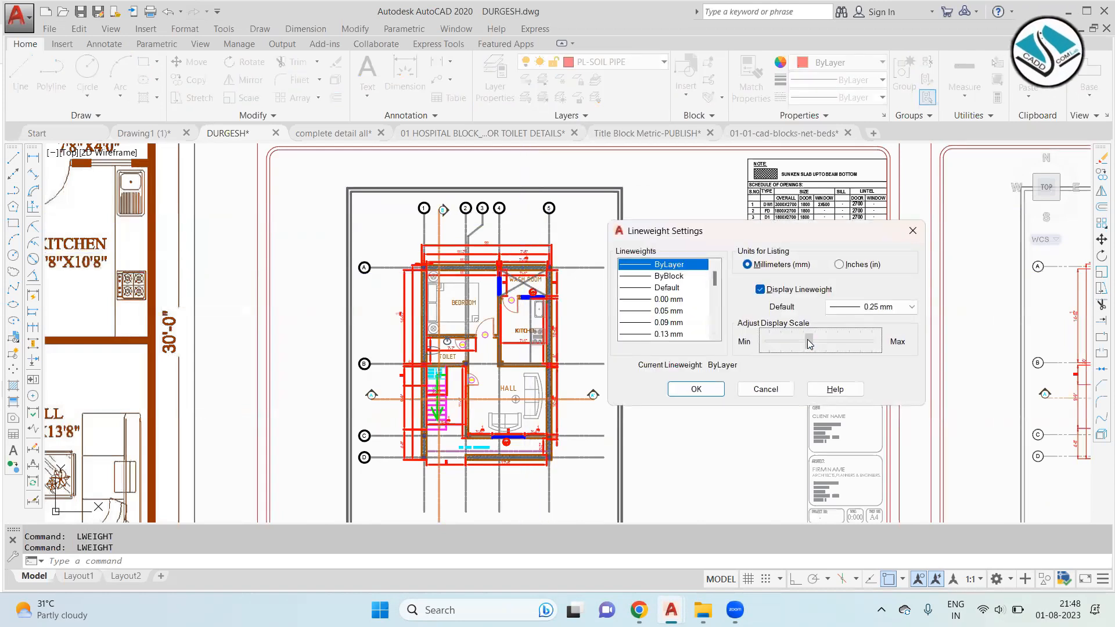
{"action": "left_click", "coordinate": [711, 388]}
{"action": "scroll", "coordinate": [464, 197], "scroll_direction": "up", "scroll_amount": 4}
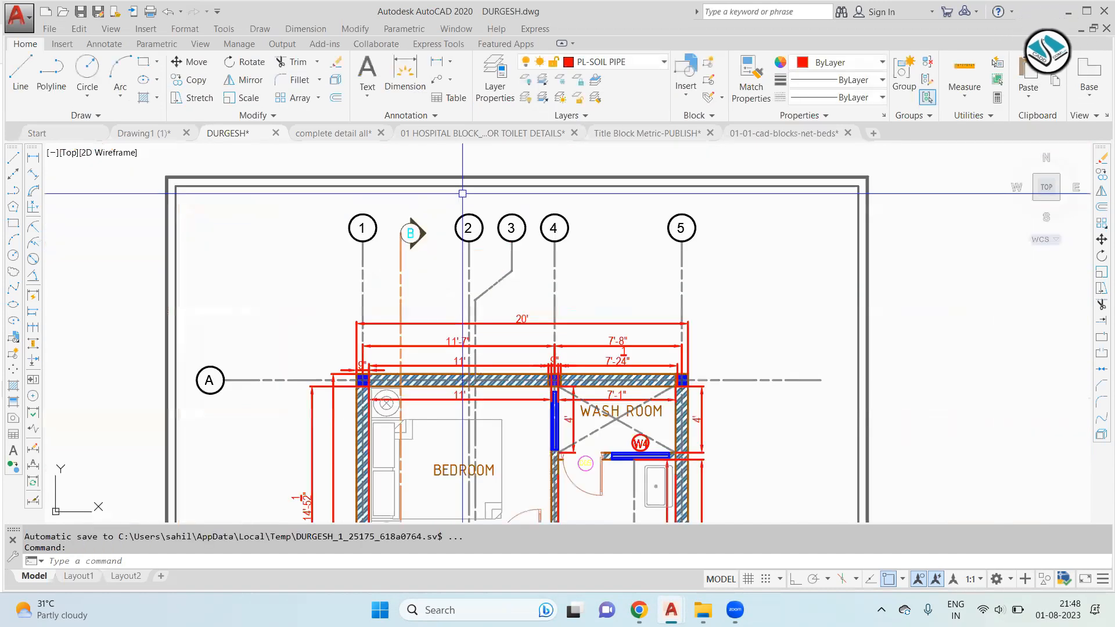
{"action": "key", "text": "Return"}
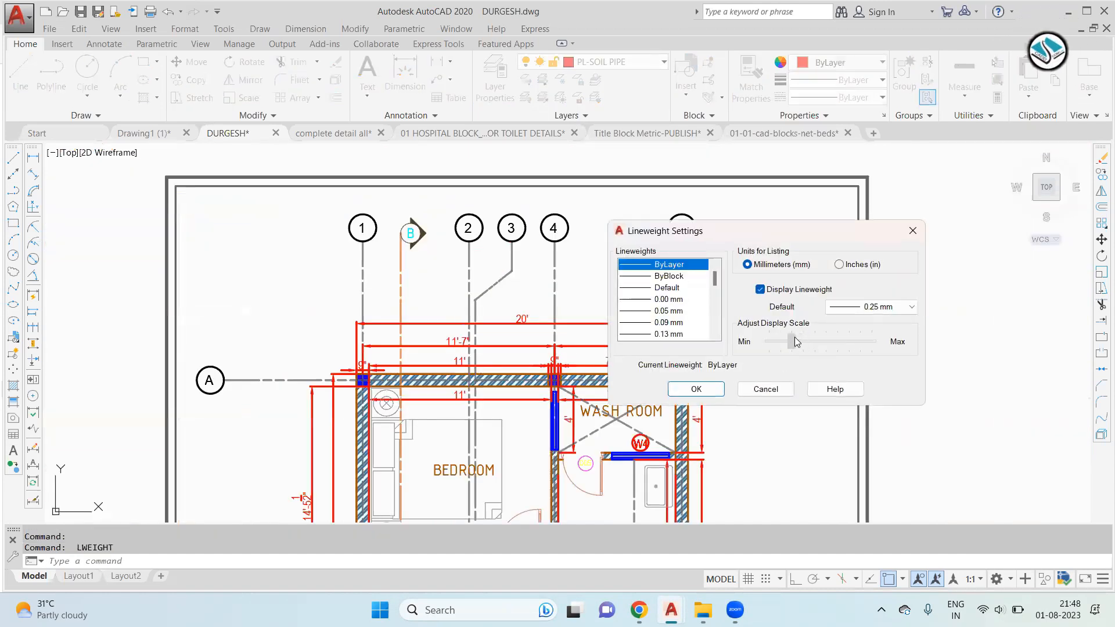
{"action": "left_click", "coordinate": [705, 393]}
{"action": "scroll", "coordinate": [600, 271], "scroll_direction": "down", "scroll_amount": 5}
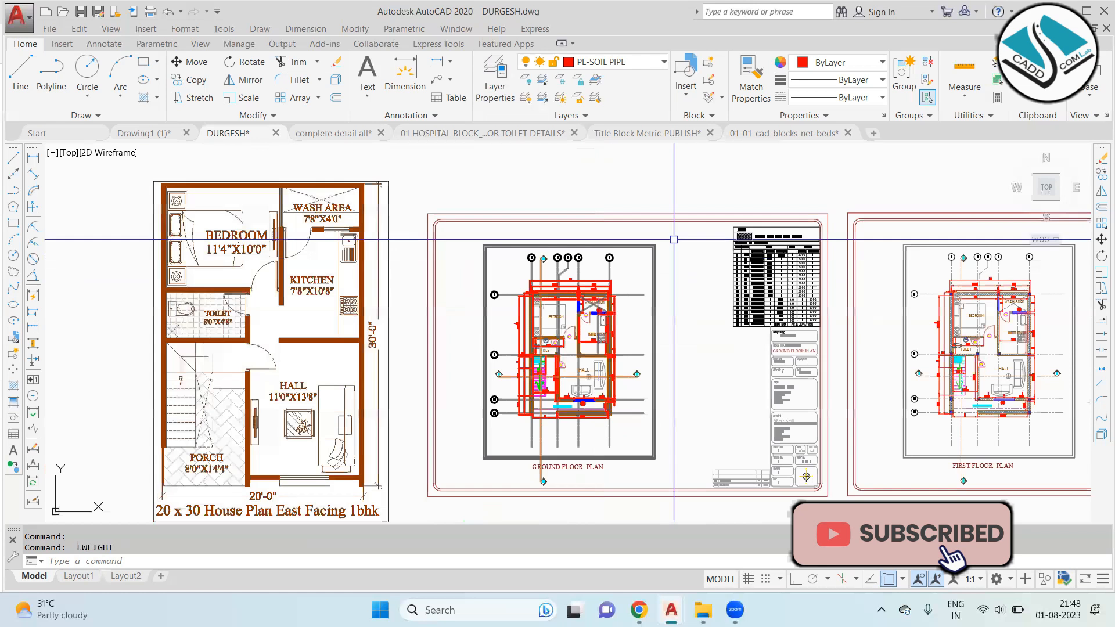
{"action": "left_click", "coordinate": [854, 80]}
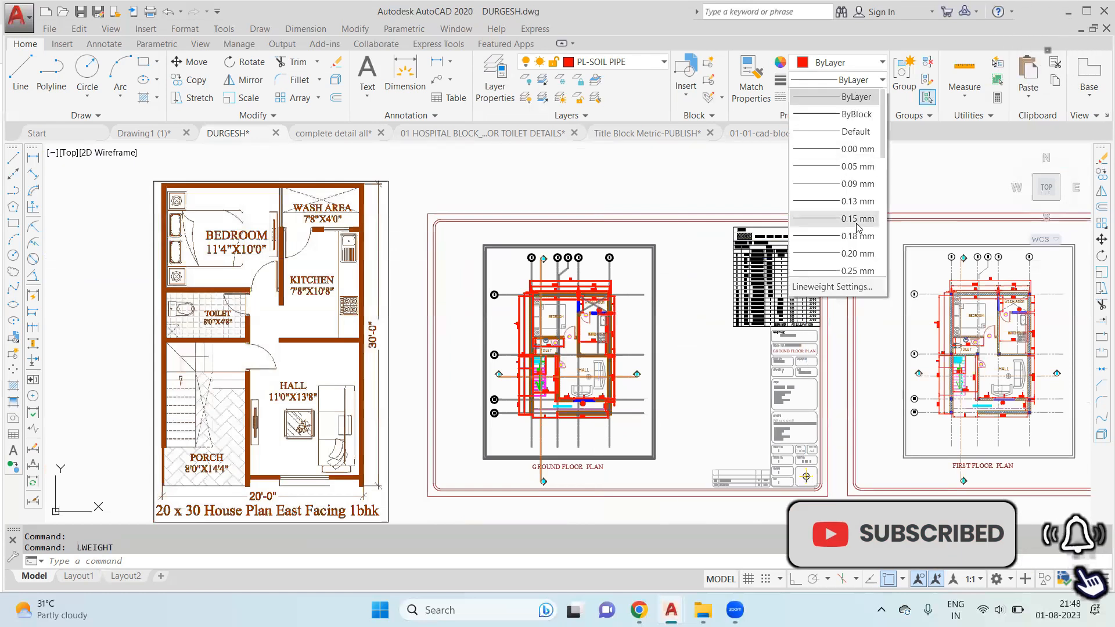
{"action": "scroll", "coordinate": [609, 199], "scroll_direction": "down", "scroll_amount": 2}
{"action": "scroll", "coordinate": [590, 290], "scroll_direction": "up", "scroll_amount": 4}
{"action": "scroll", "coordinate": [590, 290], "scroll_direction": "up", "scroll_amount": 2}
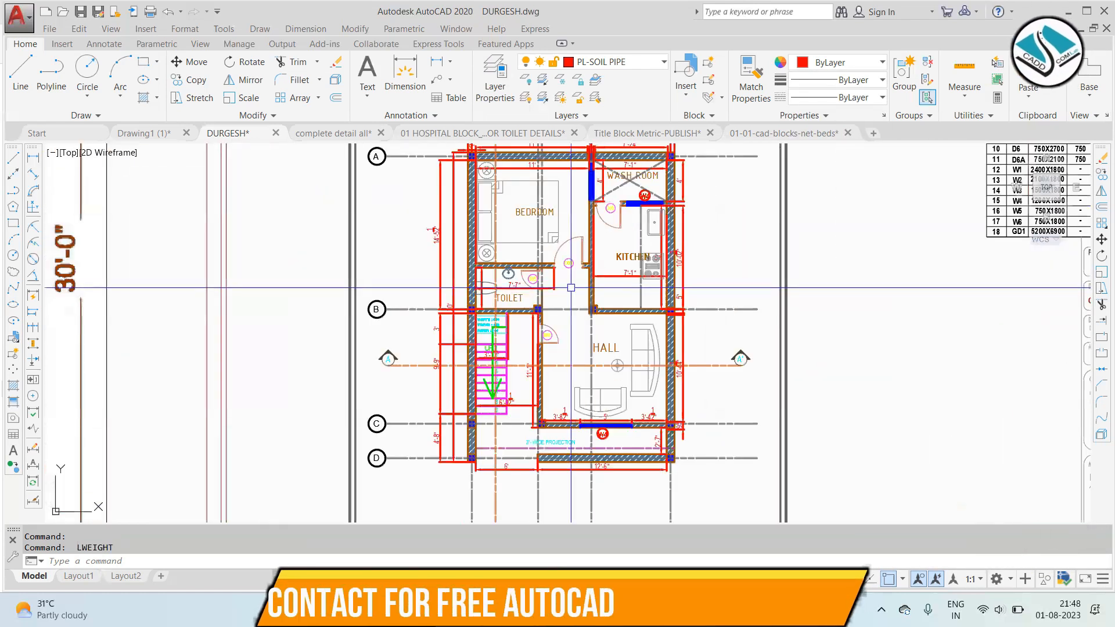
Step: Set the lineweight of the ground floor plan and its double frame to 0.25 mm
{"action": "scroll", "coordinate": [591, 290], "scroll_direction": "down", "scroll_amount": 5}
{"action": "left_click", "coordinate": [441, 169]}
{"action": "left_click", "coordinate": [648, 394]}
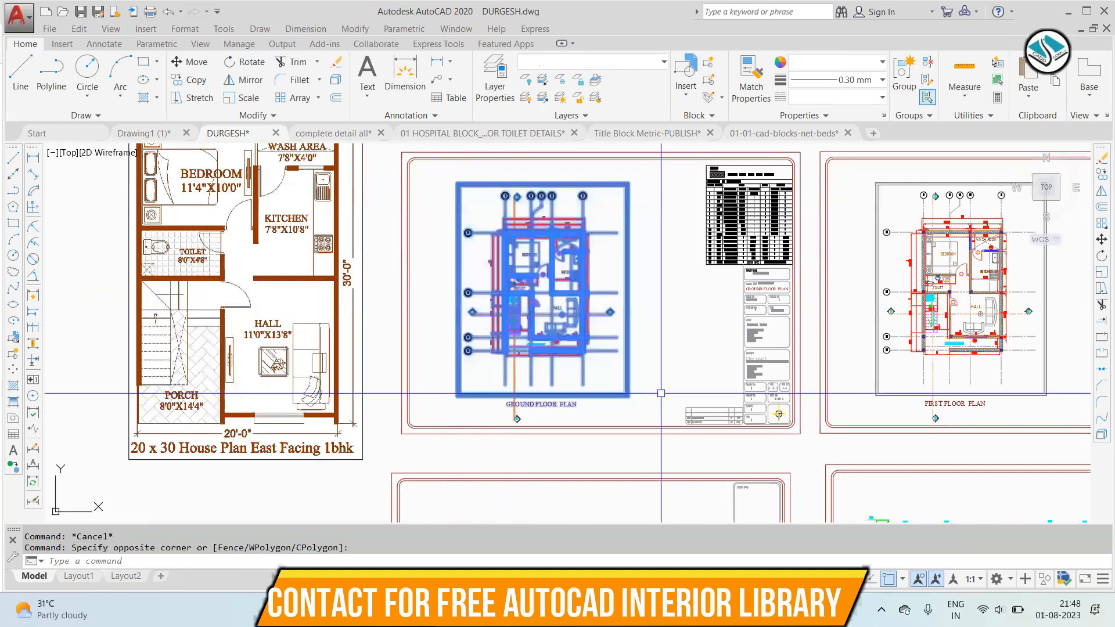
{"action": "left_click", "coordinate": [881, 80]}
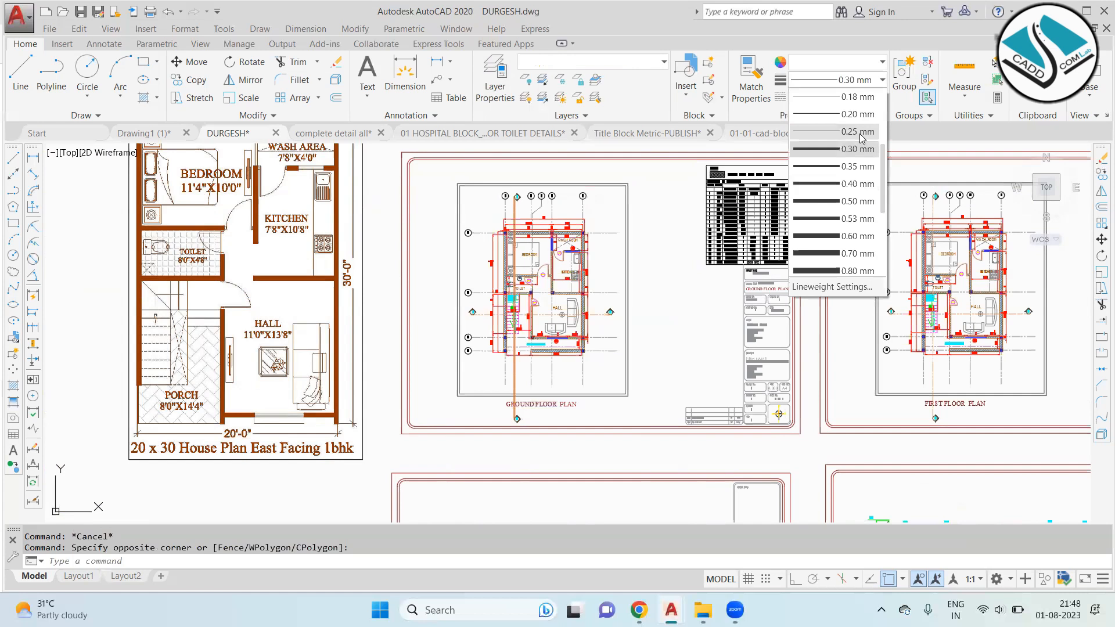
{"action": "left_click", "coordinate": [858, 131]}
{"action": "key", "text": "Escape"}
Step: Lower the lineweight display scale in the lineweight settings
{"action": "type", "text": "LW"}
{"action": "key", "text": "Return"}
{"action": "left_click", "coordinate": [811, 348]}
{"action": "left_click", "coordinate": [696, 389]}
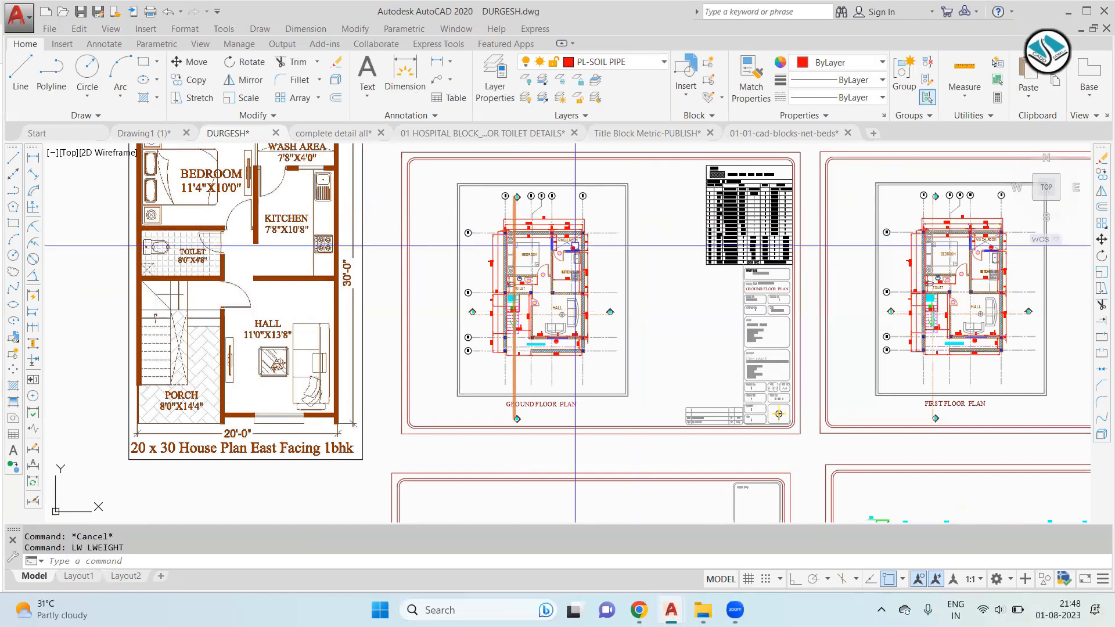
Step: Raise the lineweight display scale past the middle of its range and check the ground floor plan's line thickness
{"action": "scroll", "coordinate": [529, 201], "scroll_direction": "up", "scroll_amount": 4}
{"action": "type", "text": "LW"}
{"action": "key", "text": "Return"}
{"action": "left_click", "coordinate": [832, 349]}
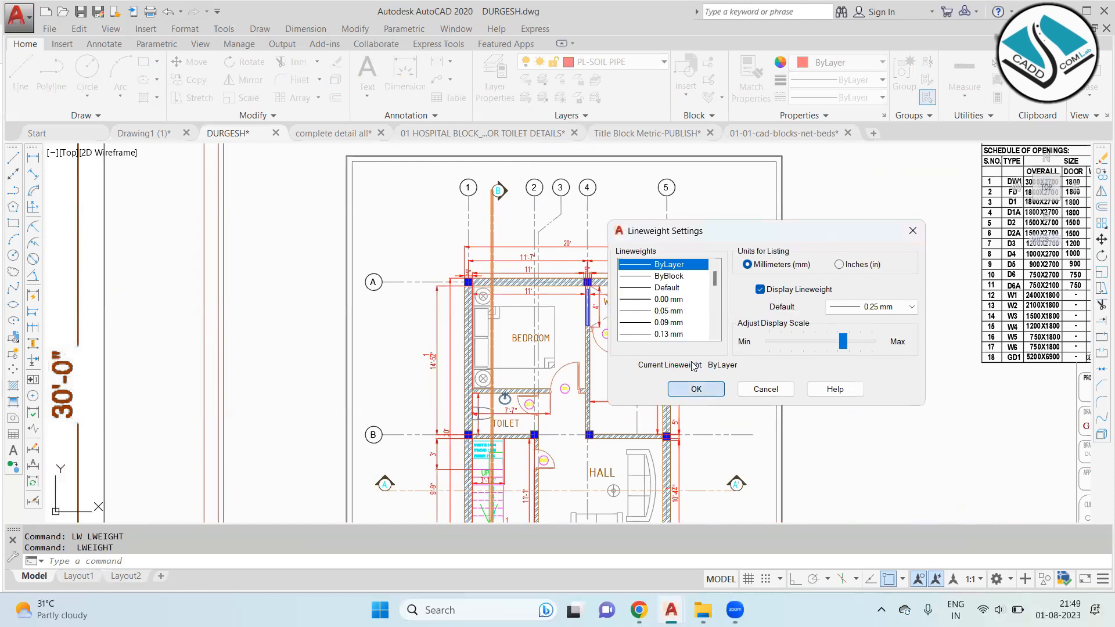
{"action": "left_click", "coordinate": [696, 389]}
{"action": "scroll", "coordinate": [754, 442], "scroll_direction": "down", "scroll_amount": 6}
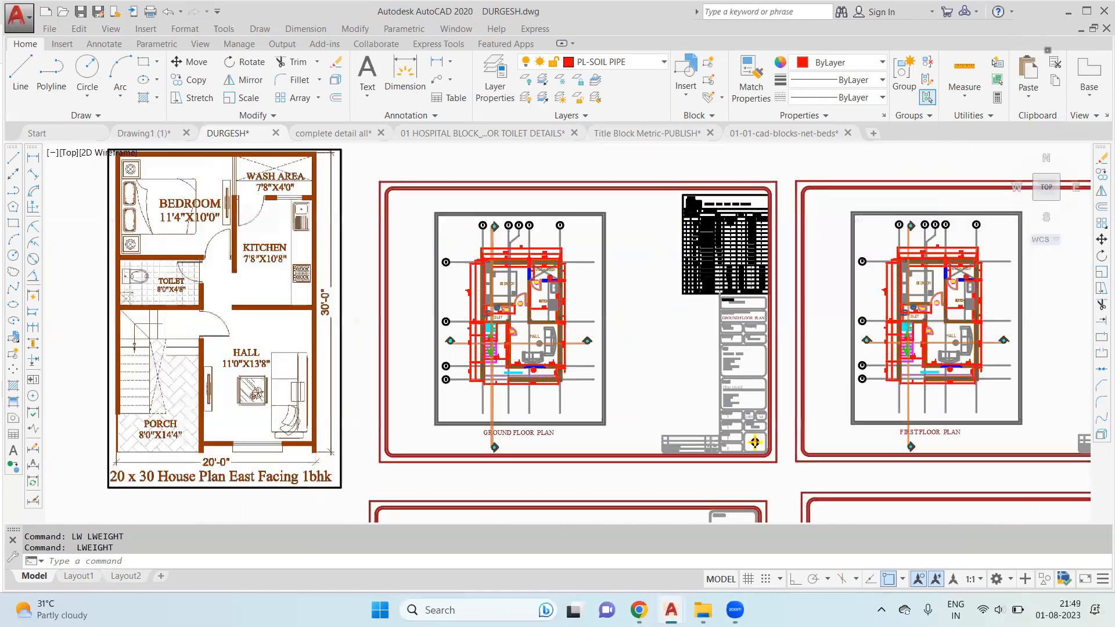
Step: Reduce the lineweight display scale by one notch and compare the ground floor plan's lines up close and from afar
{"action": "scroll", "coordinate": [522, 241], "scroll_direction": "up", "scroll_amount": 6}
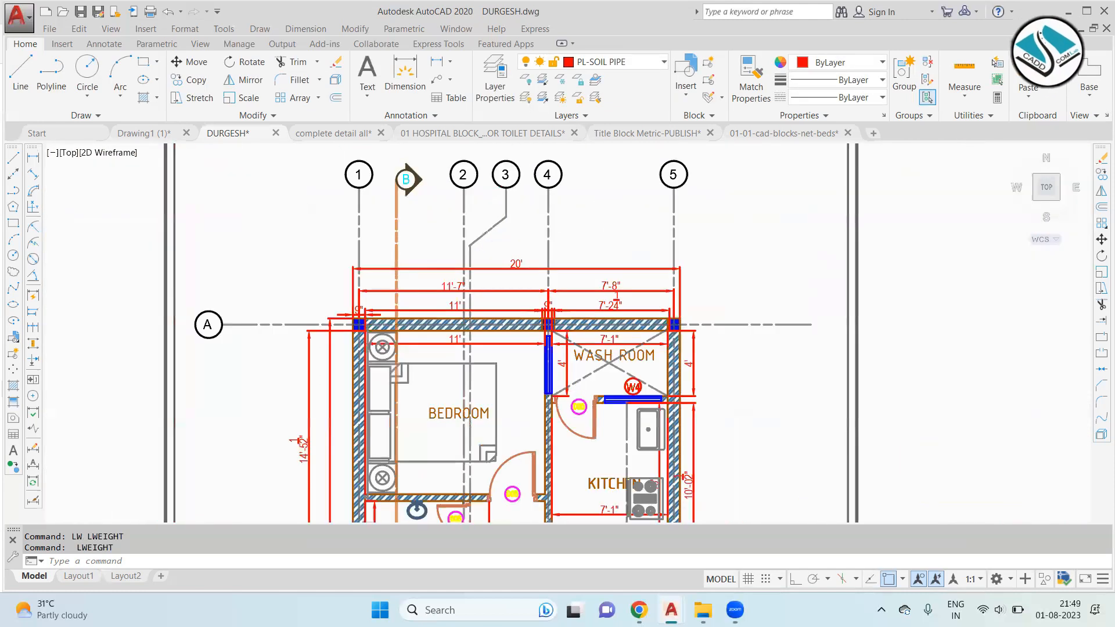
{"action": "scroll", "coordinate": [493, 246], "scroll_direction": "up", "scroll_amount": 2}
{"action": "key", "text": "Return"}
{"action": "left_click_drag", "start_coordinate": [845, 345], "coordinate": [837, 344]}
{"action": "left_click", "coordinate": [697, 389]}
{"action": "scroll", "coordinate": [537, 260], "scroll_direction": "down", "scroll_amount": 4}
{"action": "scroll", "coordinate": [537, 260], "scroll_direction": "down", "scroll_amount": 2}
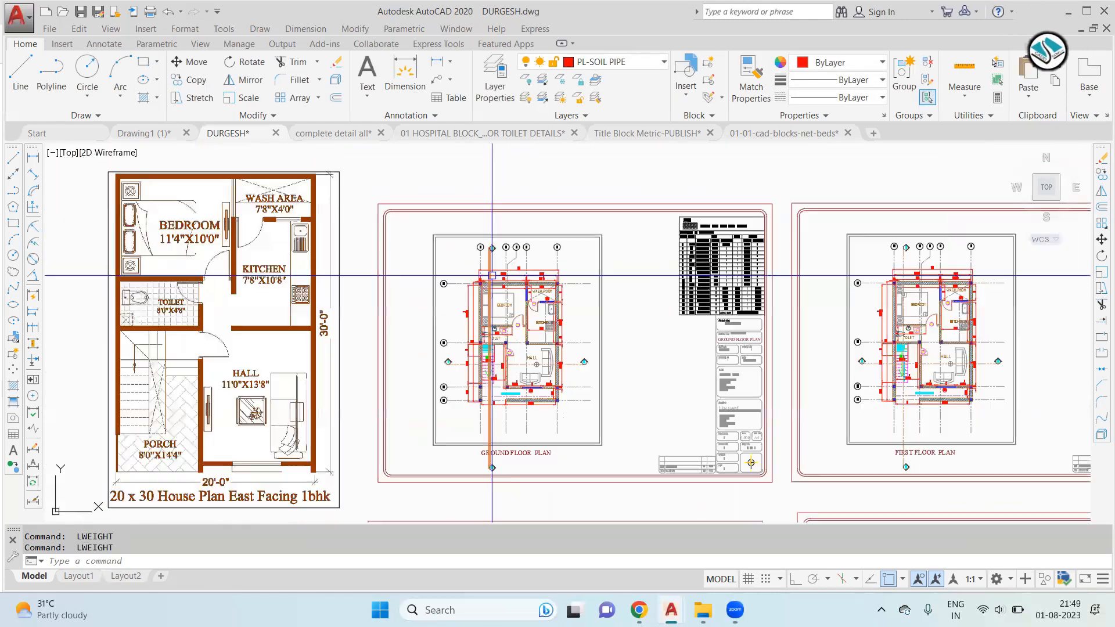
Step: Increase the lineweight display scale again by one notch in the lineweight settings
{"action": "scroll", "coordinate": [538, 278], "scroll_direction": "up", "scroll_amount": 4}
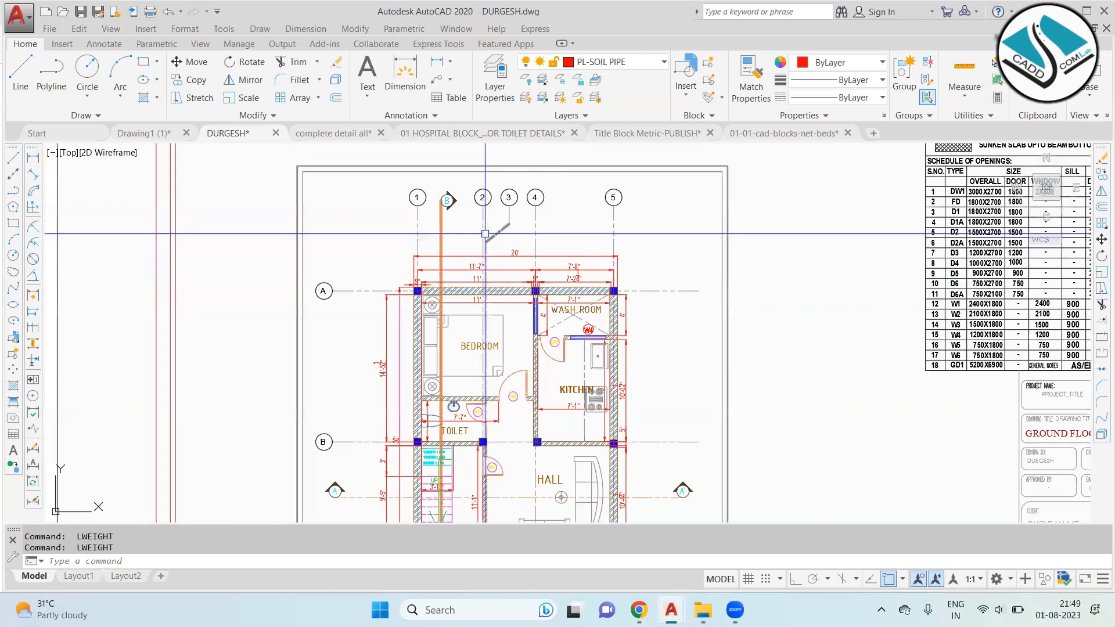
{"action": "scroll", "coordinate": [422, 202], "scroll_direction": "up", "scroll_amount": 6}
{"action": "key", "text": "Return"}
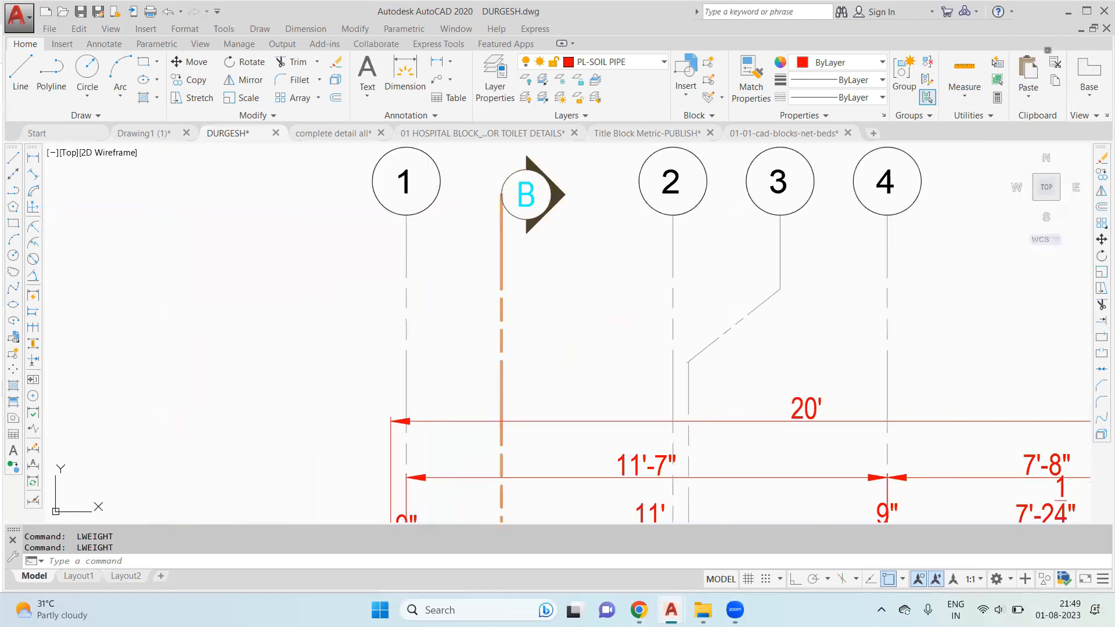
{"action": "left_click_drag", "start_coordinate": [837, 342], "coordinate": [844, 346]}
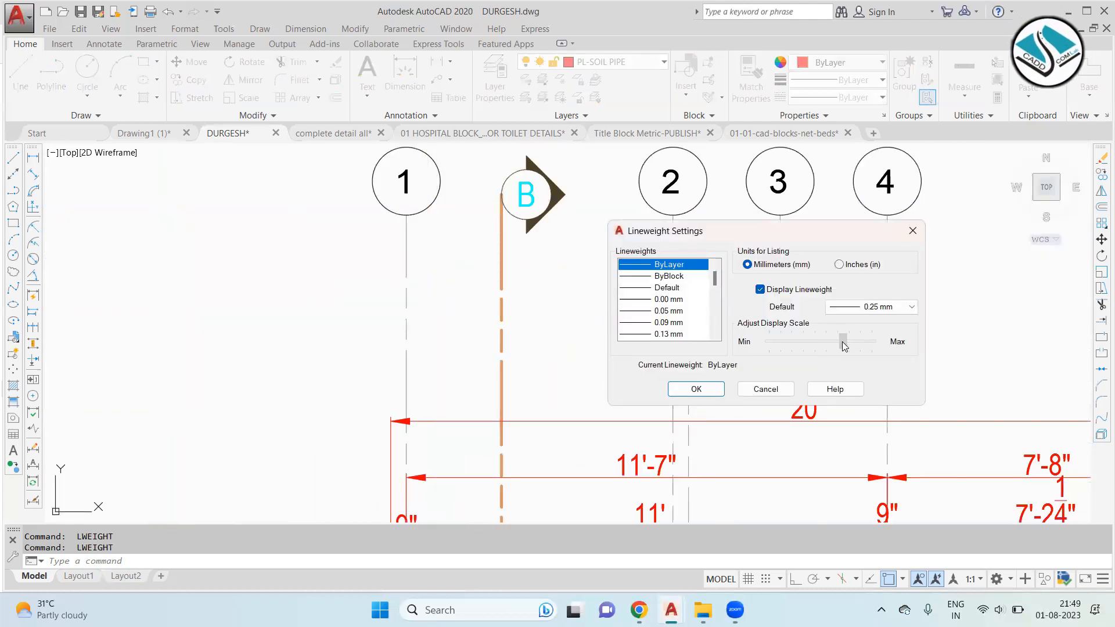
{"action": "left_click", "coordinate": [697, 389]}
{"action": "scroll", "coordinate": [511, 273], "scroll_direction": "down", "scroll_amount": 5}
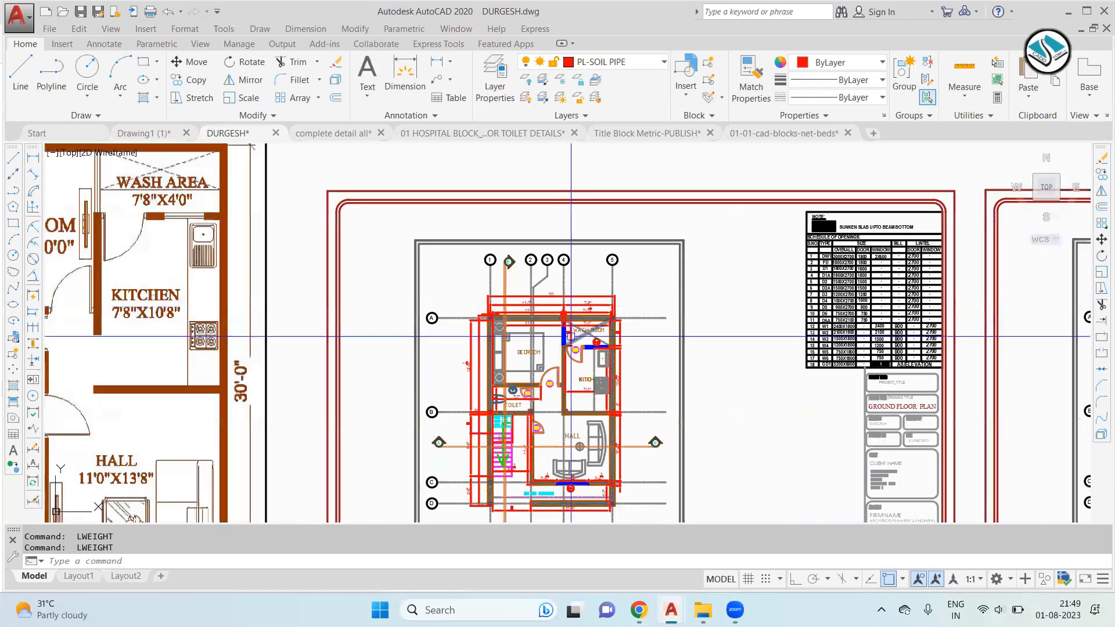
Step: Examine the ground floor plan's line thickness at several zoom levels, then across the neighbouring sheets
{"action": "scroll", "coordinate": [558, 267], "scroll_direction": "up", "scroll_amount": 5}
{"action": "scroll", "coordinate": [425, 236], "scroll_direction": "down", "scroll_amount": 5}
{"action": "scroll", "coordinate": [425, 236], "scroll_direction": "up", "scroll_amount": 5}
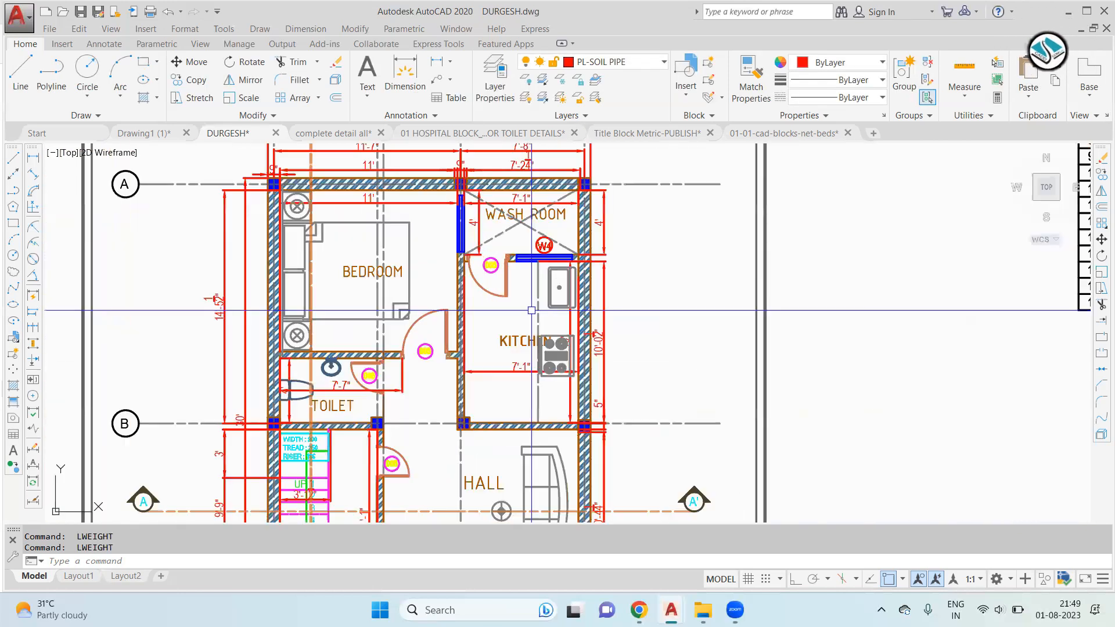
{"action": "scroll", "coordinate": [424, 236], "scroll_direction": "down", "scroll_amount": 4}
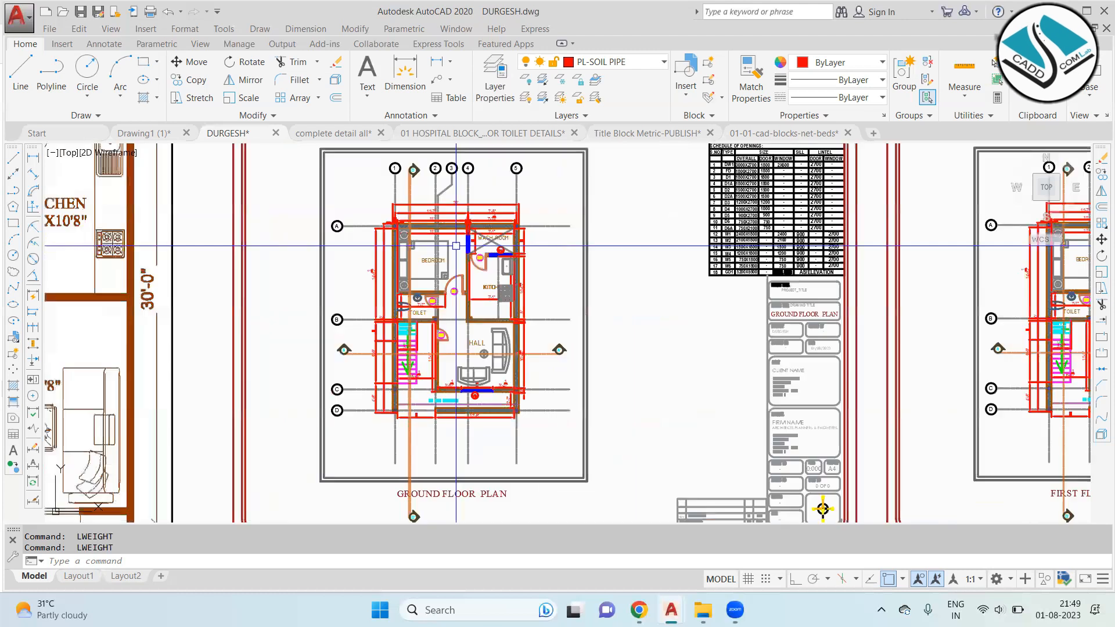
{"action": "scroll", "coordinate": [503, 266], "scroll_direction": "down", "scroll_amount": 2}
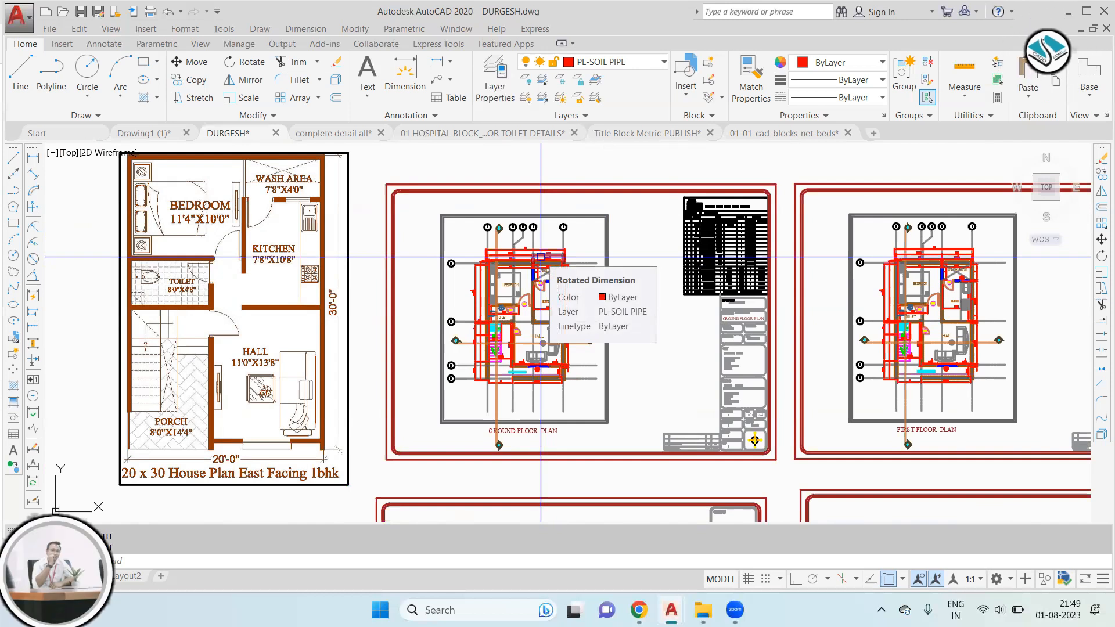
{"action": "scroll", "coordinate": [562, 298], "scroll_direction": "down", "scroll_amount": 5}
{"action": "scroll", "coordinate": [437, 247], "scroll_direction": "up", "scroll_amount": 5}
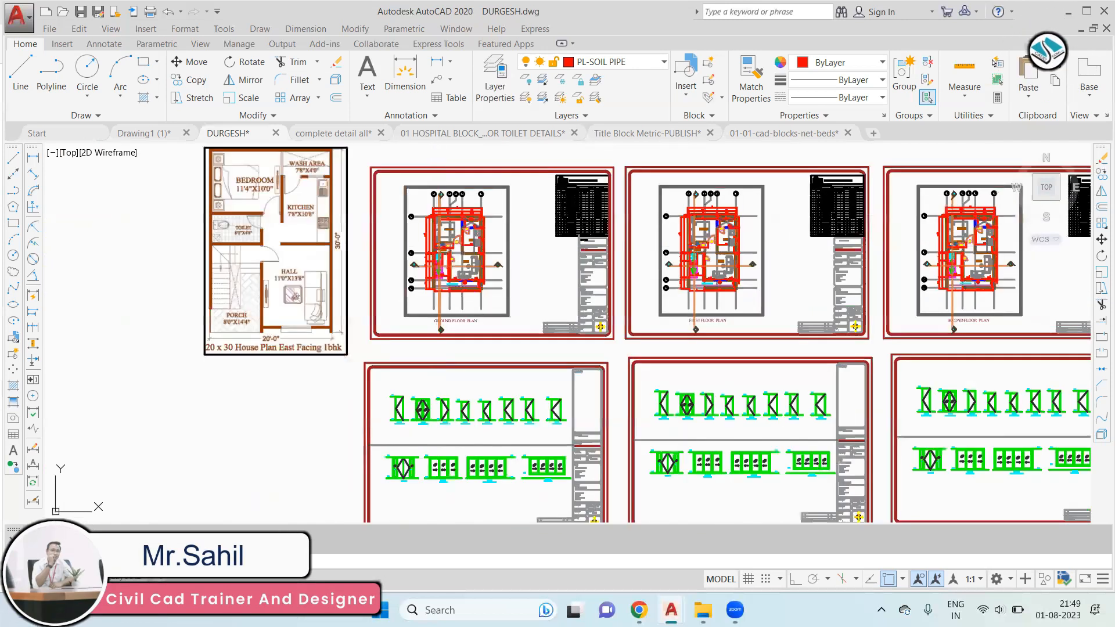
Step: Lower the lineweight display scale by one notch to thin the displayed lines on the plan sheets
{"action": "type", "text": "lw"}
{"action": "key", "text": "Return"}
{"action": "left_click_drag", "start_coordinate": [828, 343], "coordinate": [836, 346]}
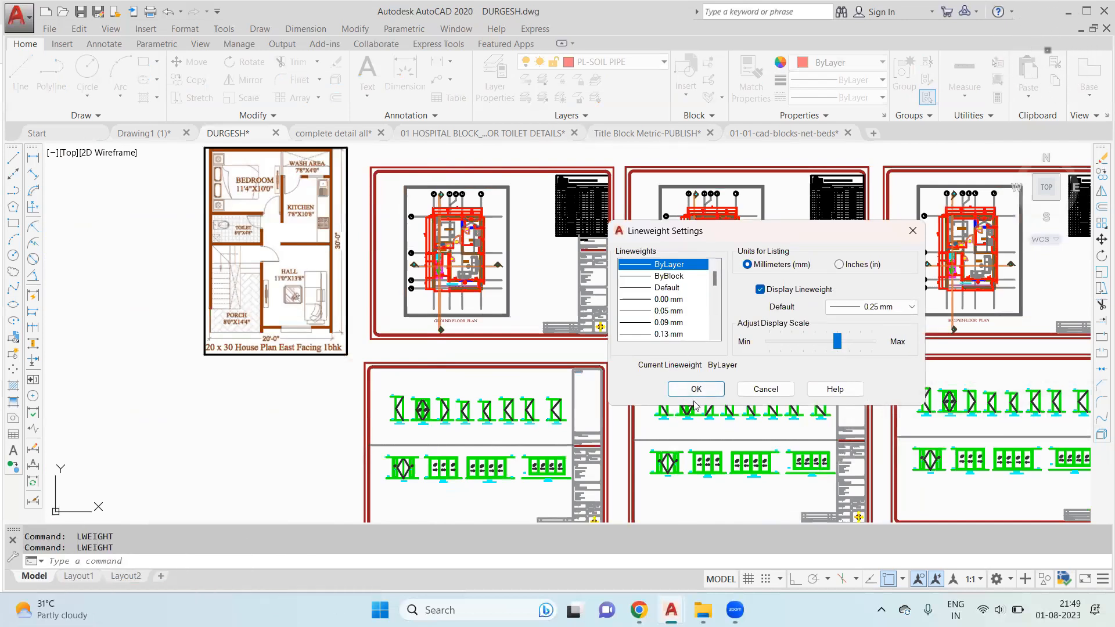
{"action": "key", "text": "Escape"}
{"action": "scroll", "coordinate": [482, 260], "scroll_direction": "up", "scroll_amount": 3}
{"action": "scroll", "coordinate": [483, 260], "scroll_direction": "down", "scroll_amount": 2}
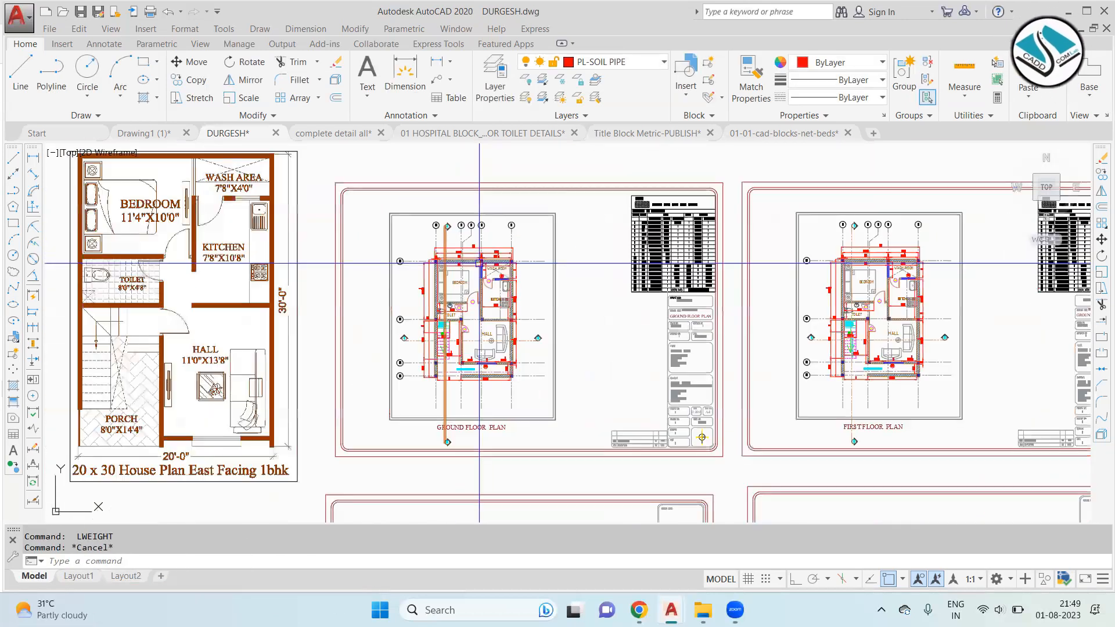
Step: Compare how the lines of the floor plan sheets display at close and distant zoom levels
{"action": "scroll", "coordinate": [482, 261], "scroll_direction": "down", "scroll_amount": 6}
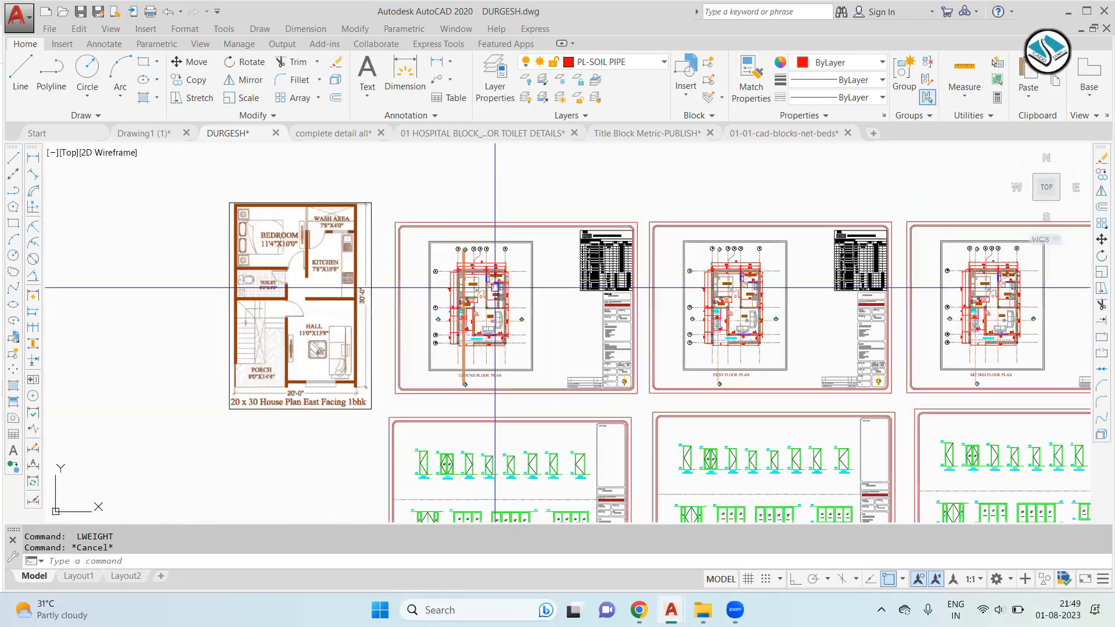
{"action": "scroll", "coordinate": [589, 296], "scroll_direction": "up", "scroll_amount": 4}
{"action": "scroll", "coordinate": [535, 325], "scroll_direction": "down", "scroll_amount": 4}
{"action": "scroll", "coordinate": [515, 238], "scroll_direction": "up", "scroll_amount": 5}
{"action": "scroll", "coordinate": [487, 239], "scroll_direction": "down", "scroll_amount": 5}
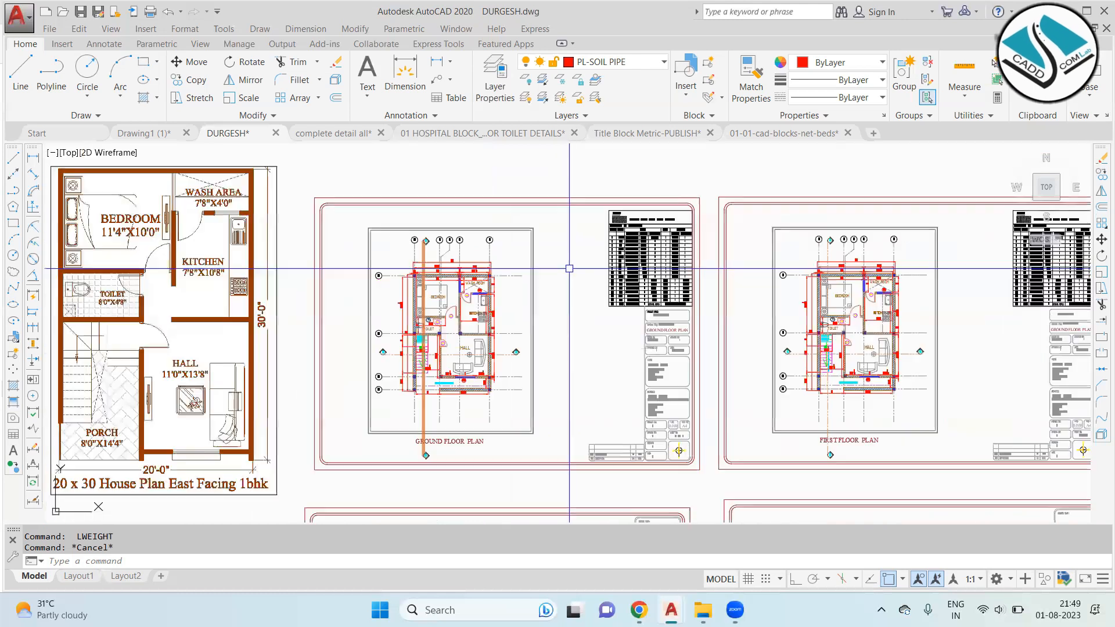
{"action": "scroll", "coordinate": [502, 350], "scroll_direction": "up", "scroll_amount": 6}
{"action": "scroll", "coordinate": [502, 350], "scroll_direction": "down", "scroll_amount": 5}
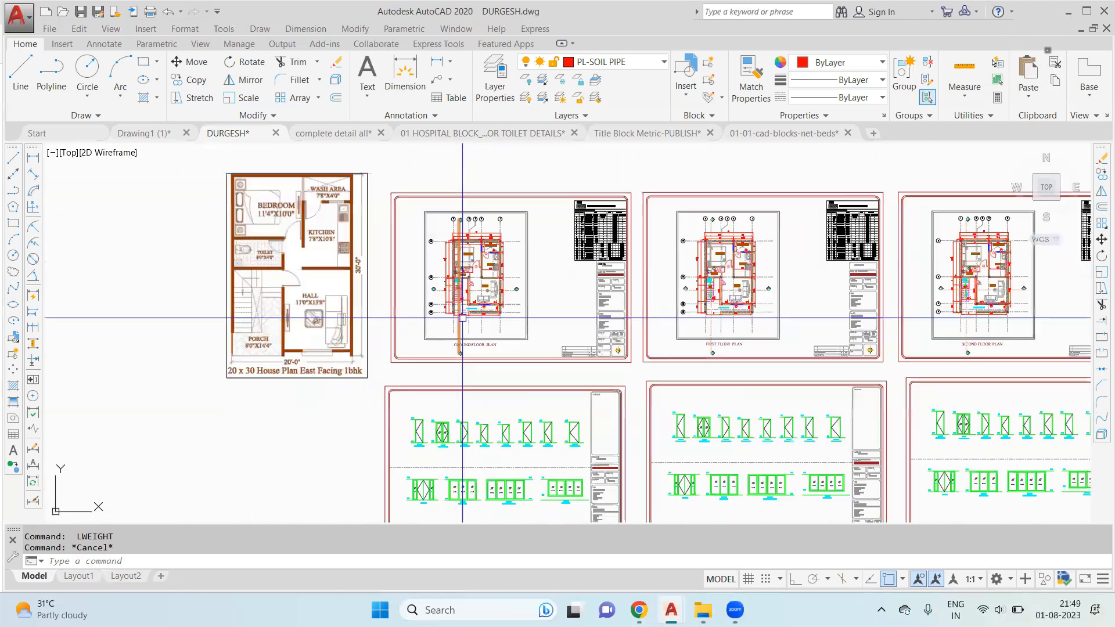
{"action": "scroll", "coordinate": [521, 313], "scroll_direction": "up", "scroll_amount": 5}
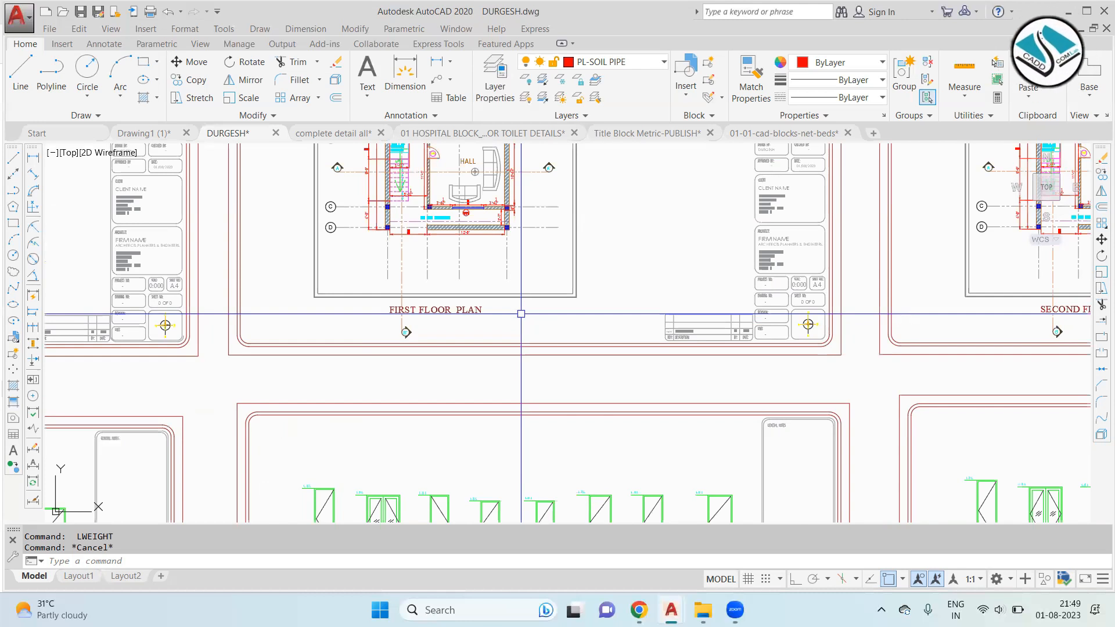
Step: Review the first floor, second floor and terrace plan sheets and the door and window sheets below them
{"action": "scroll", "coordinate": [521, 313], "scroll_direction": "down", "scroll_amount": 5}
{"action": "scroll", "coordinate": [482, 250], "scroll_direction": "up", "scroll_amount": 4}
{"action": "scroll", "coordinate": [514, 265], "scroll_direction": "down", "scroll_amount": 3}
{"action": "scroll", "coordinate": [829, 242], "scroll_direction": "up", "scroll_amount": 6}
{"action": "scroll", "coordinate": [829, 242], "scroll_direction": "down", "scroll_amount": 5}
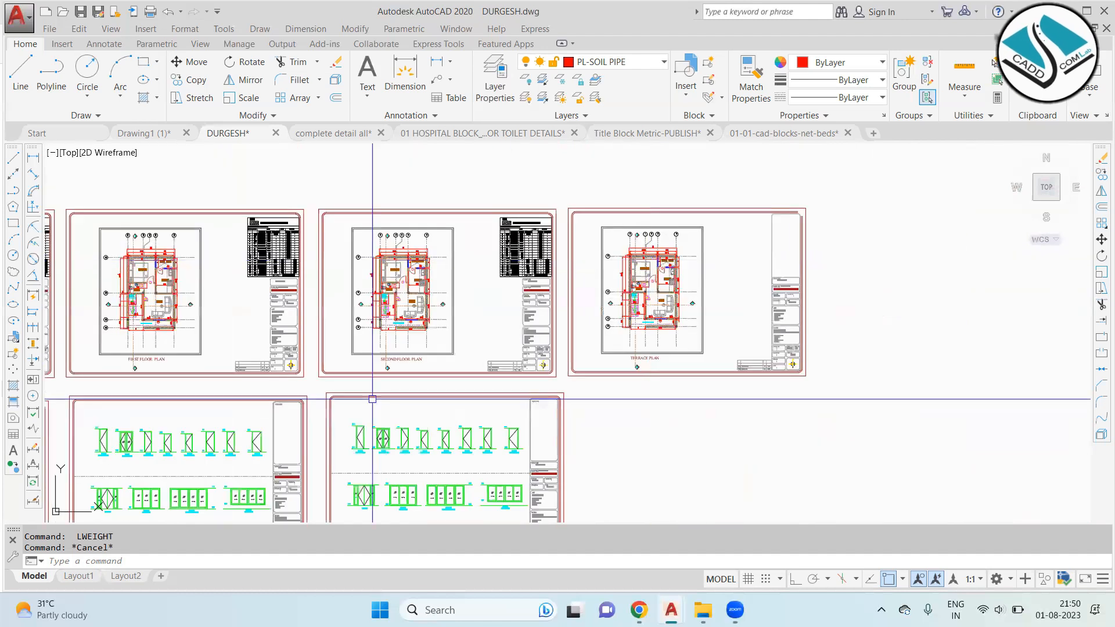
{"action": "scroll", "coordinate": [639, 290], "scroll_direction": "up", "scroll_amount": 3}
{"action": "scroll", "coordinate": [579, 289], "scroll_direction": "up", "scroll_amount": 2}
{"action": "scroll", "coordinate": [555, 289], "scroll_direction": "down", "scroll_amount": 2}
{"action": "middle_click_drag", "start_coordinate": [888, 283], "coordinate": [530, 324]}
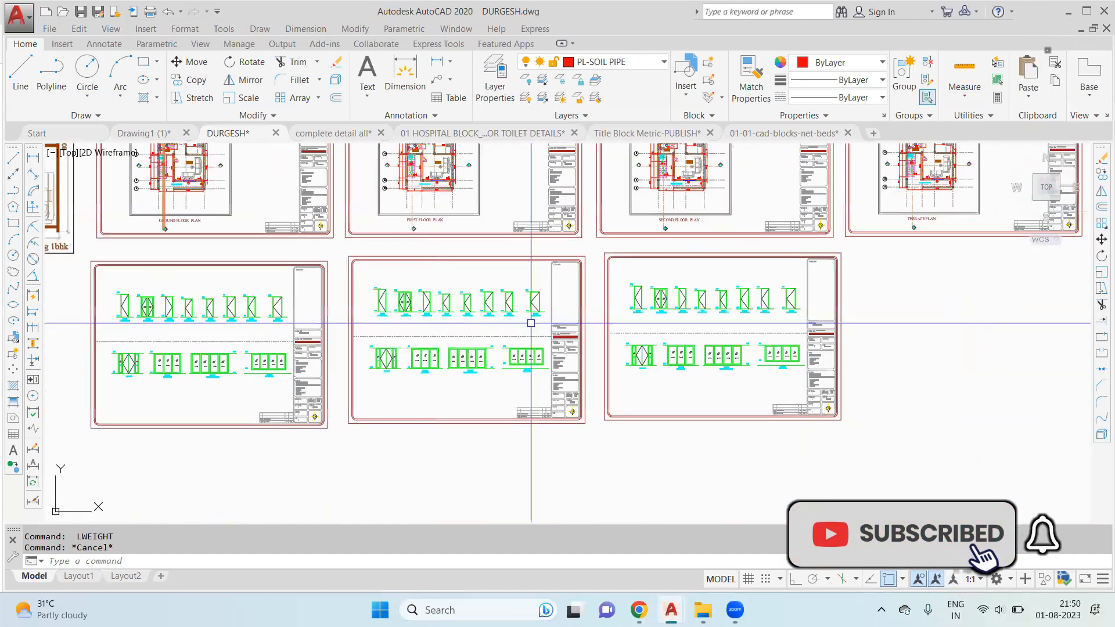
{"action": "scroll", "coordinate": [433, 214], "scroll_direction": "down", "scroll_amount": 1}
{"action": "middle_click_drag", "start_coordinate": [433, 214], "coordinate": [699, 360]}
{"action": "scroll", "coordinate": [584, 323], "scroll_direction": "up", "scroll_amount": 4}
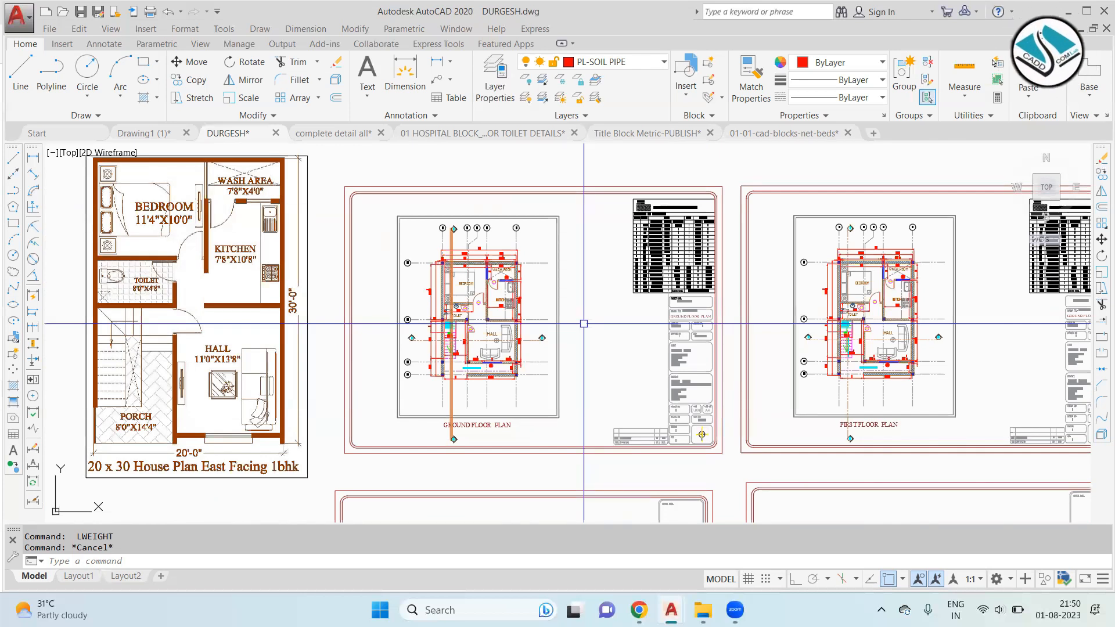
Step: Inspect the floor plan sheets and the schedule of openings beside the ground floor plan
{"action": "scroll", "coordinate": [500, 212], "scroll_direction": "down", "scroll_amount": 2}
{"action": "middle_click_drag", "start_coordinate": [784, 302], "coordinate": [545, 279]}
{"action": "scroll", "coordinate": [475, 235], "scroll_direction": "up", "scroll_amount": 2}
{"action": "scroll", "coordinate": [421, 252], "scroll_direction": "up", "scroll_amount": 2}
{"action": "middle_click_drag", "start_coordinate": [421, 252], "coordinate": [752, 325]}
{"action": "scroll", "coordinate": [508, 174], "scroll_direction": "up", "scroll_amount": 4}
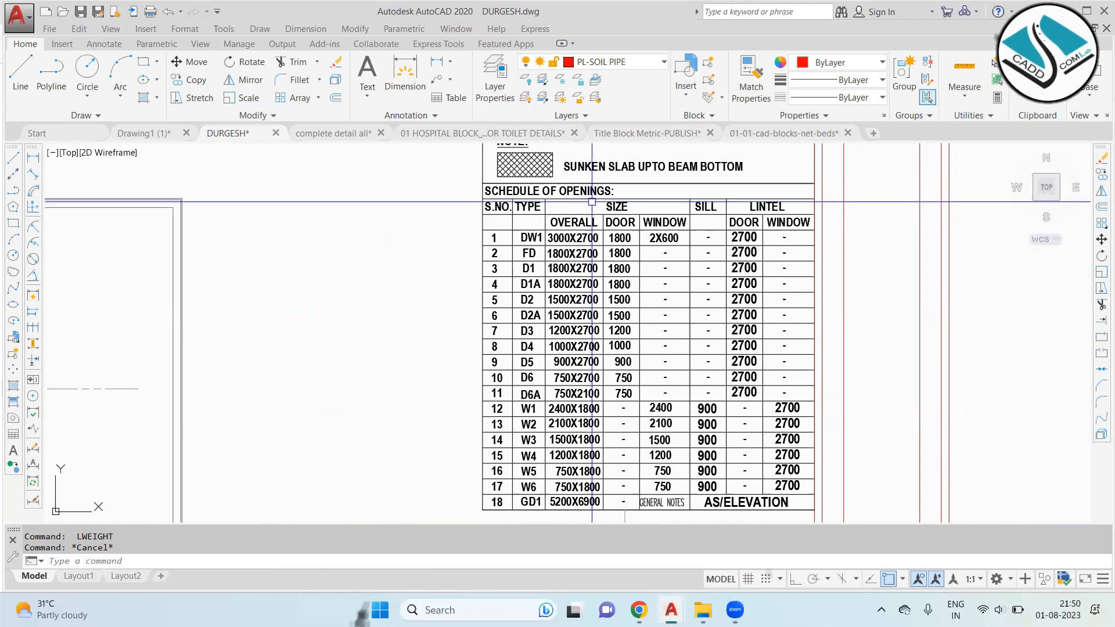
{"action": "scroll", "coordinate": [598, 215], "scroll_direction": "down", "scroll_amount": 3}
{"action": "scroll", "coordinate": [772, 248], "scroll_direction": "down", "scroll_amount": 4}
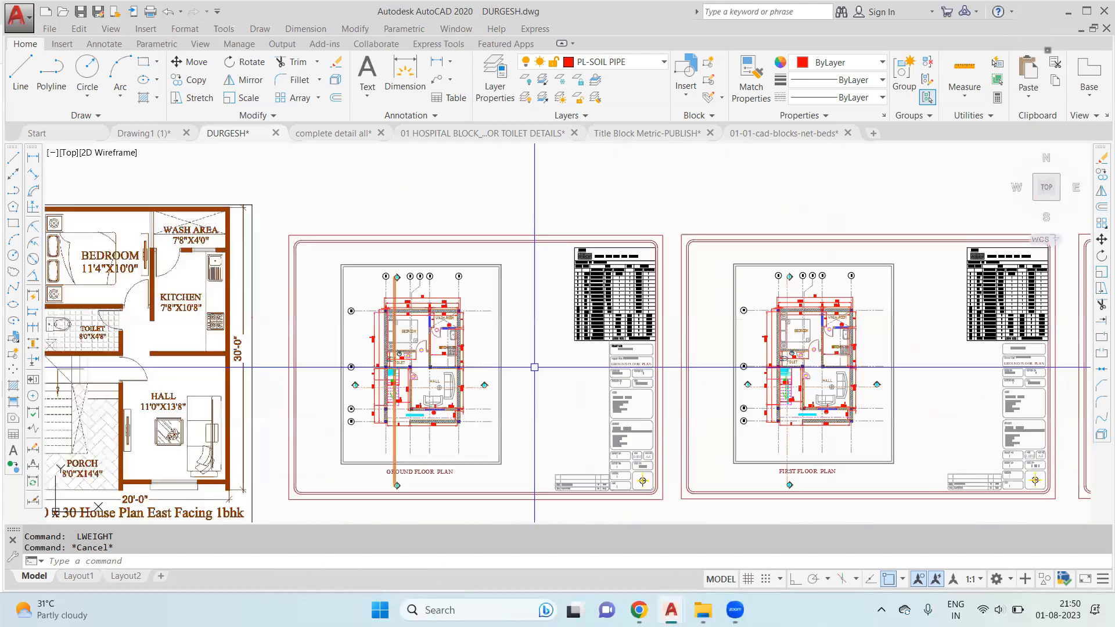
{"action": "scroll", "coordinate": [517, 325], "scroll_direction": "up", "scroll_amount": 5}
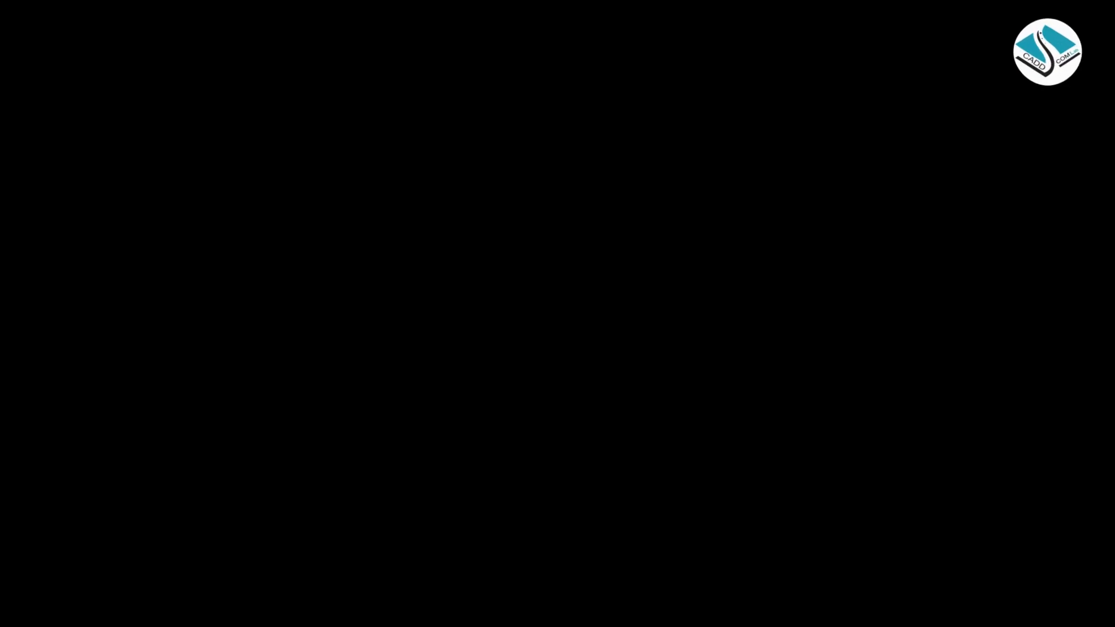